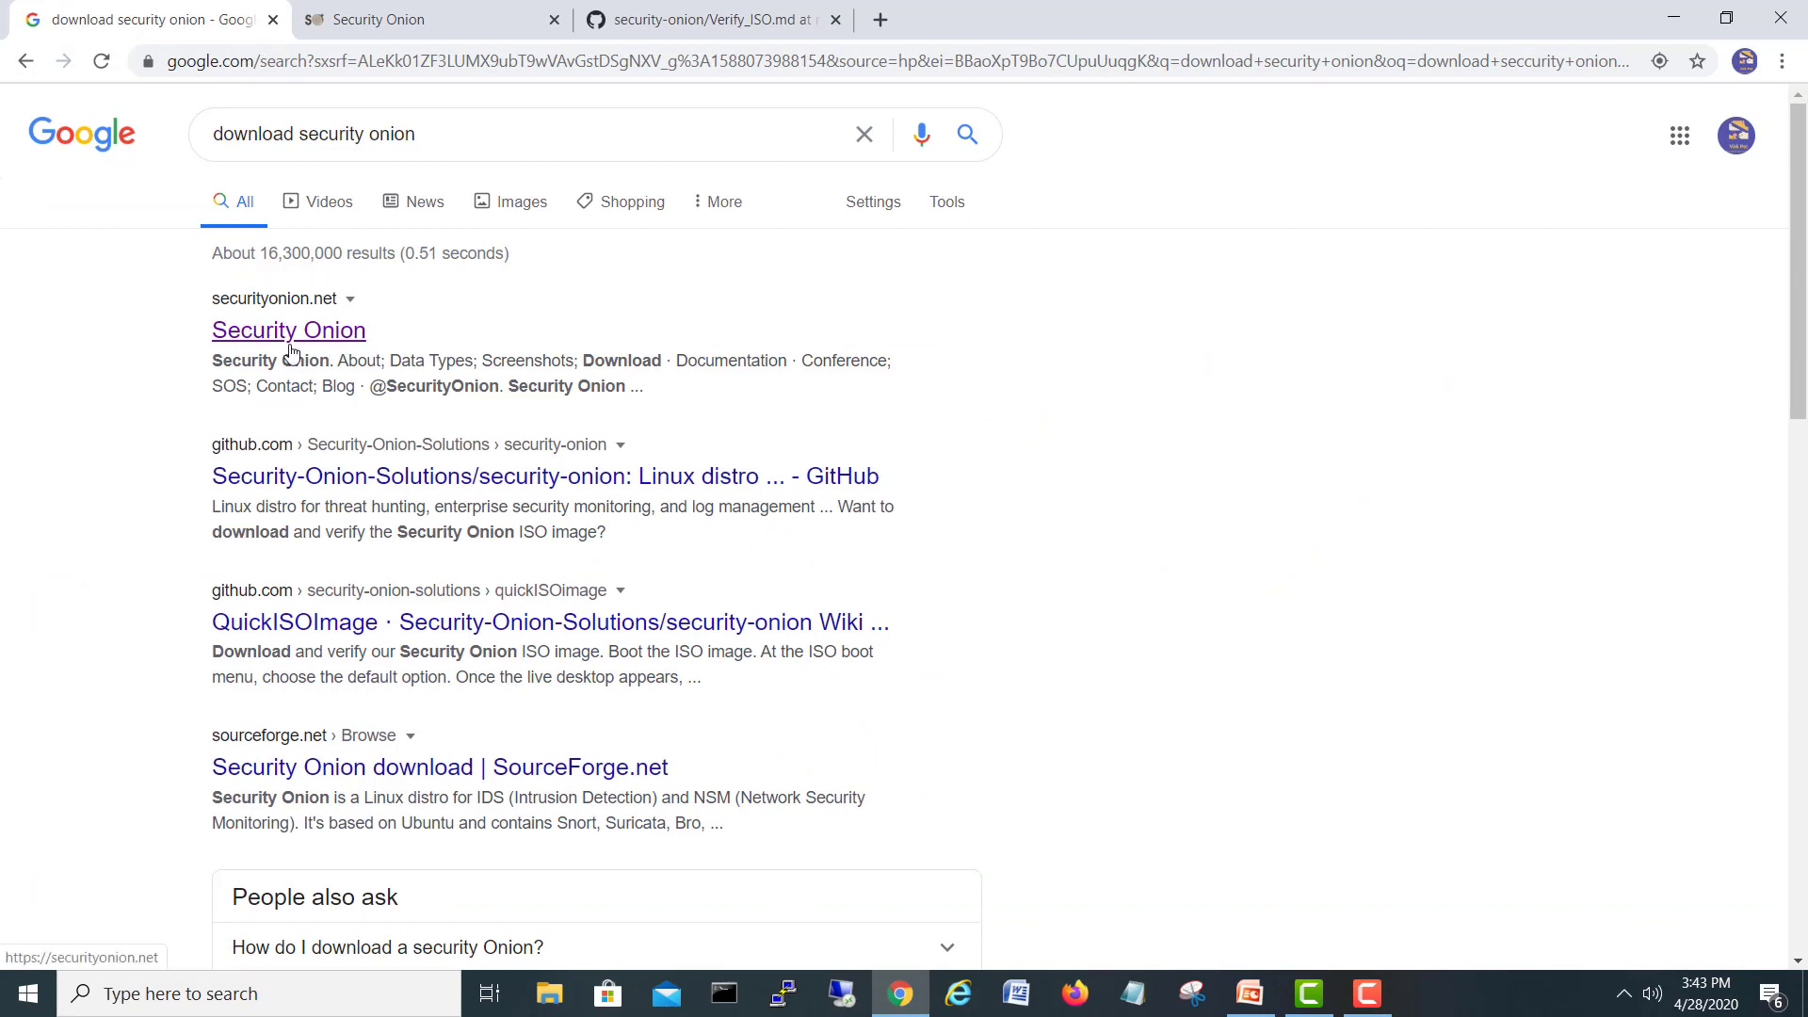
- Review the Security Onion website and the GitHub Verify_ISO page with the 16.04.6.5 ISO image links
{"action": "left_click", "coordinate": [408, 21]}
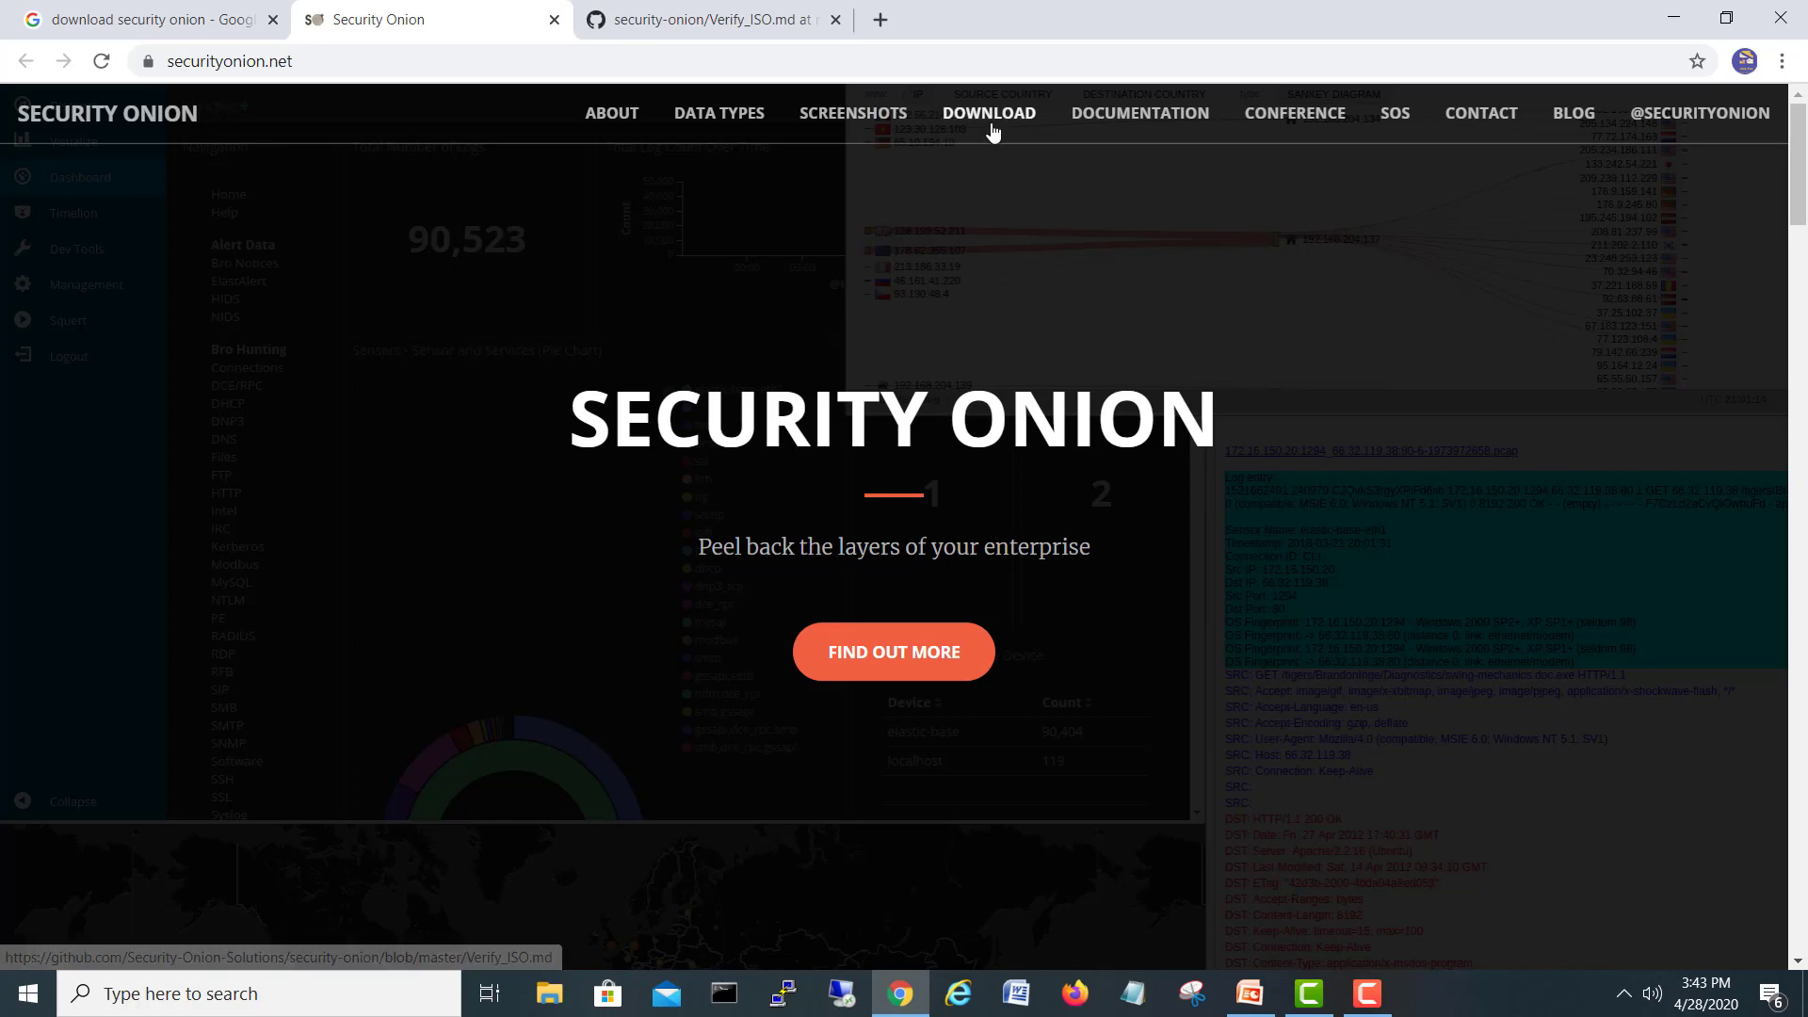
{"action": "left_click", "coordinate": [771, 26]}
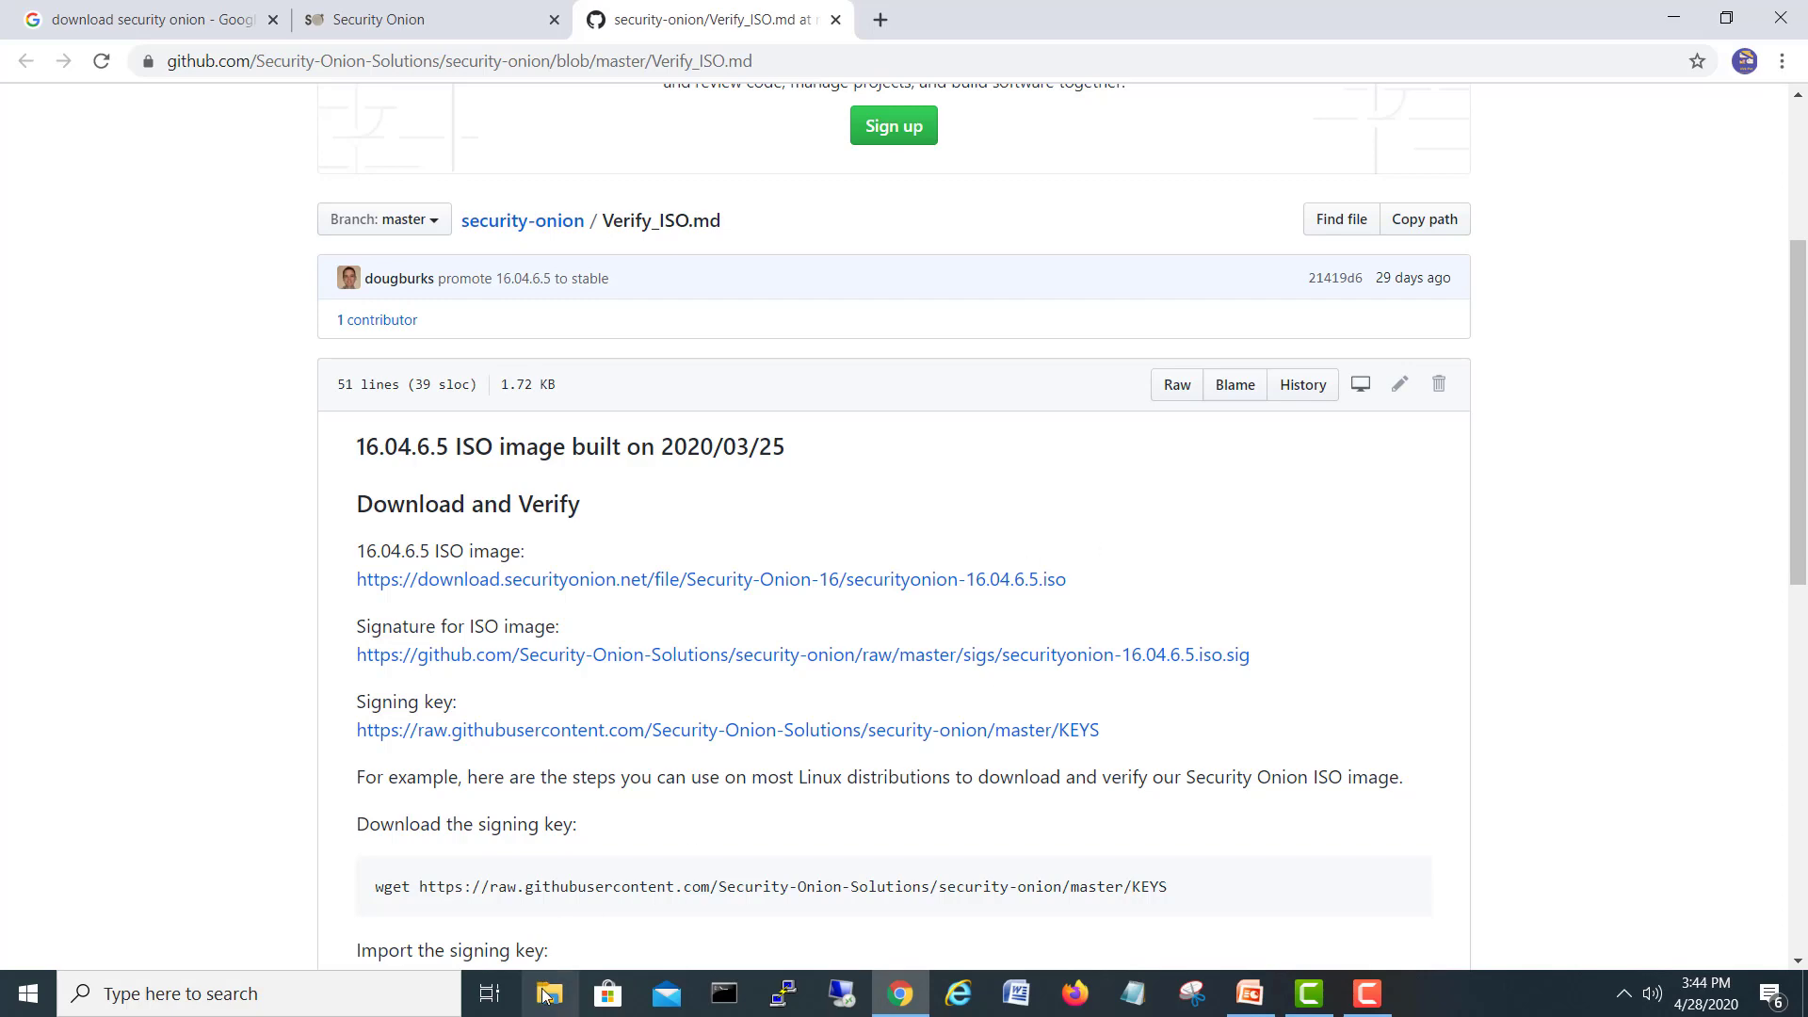
{"action": "left_click", "coordinate": [47, 989]}
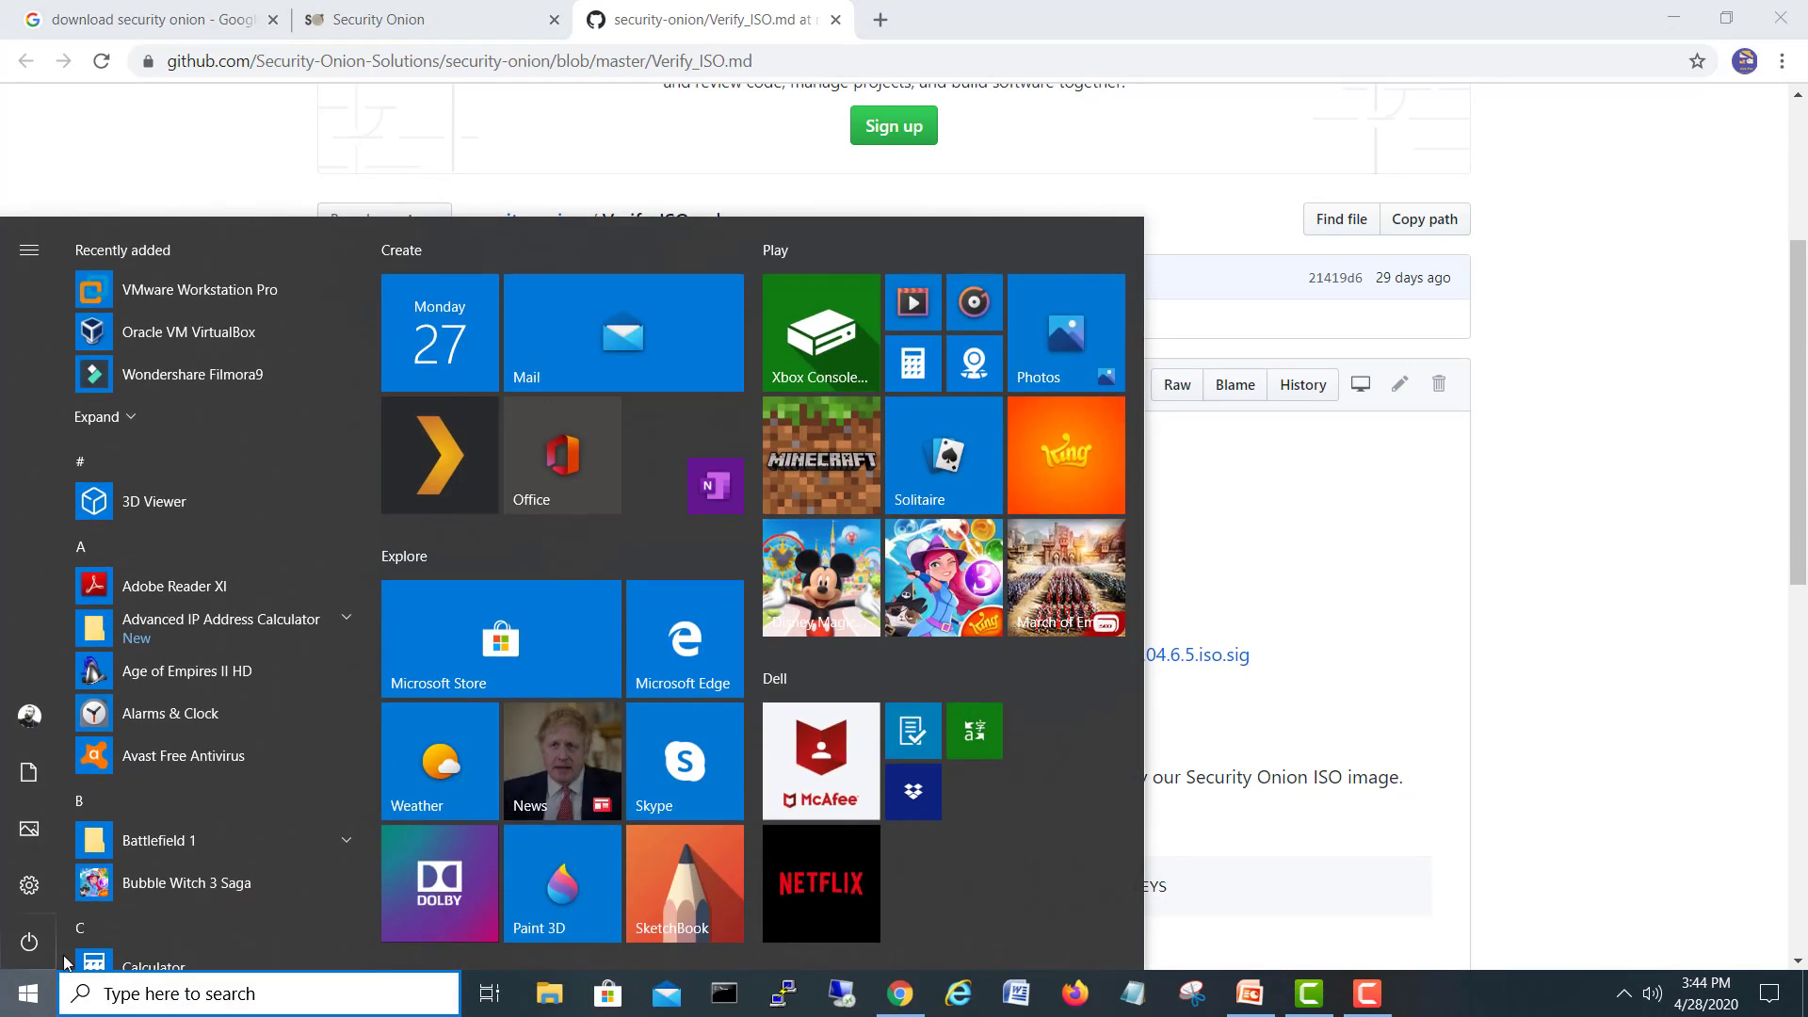
- Minimize the browser and the presentation, and launch Oracle VM VirtualBox from the desktop
{"action": "left_click", "coordinate": [1676, 21]}
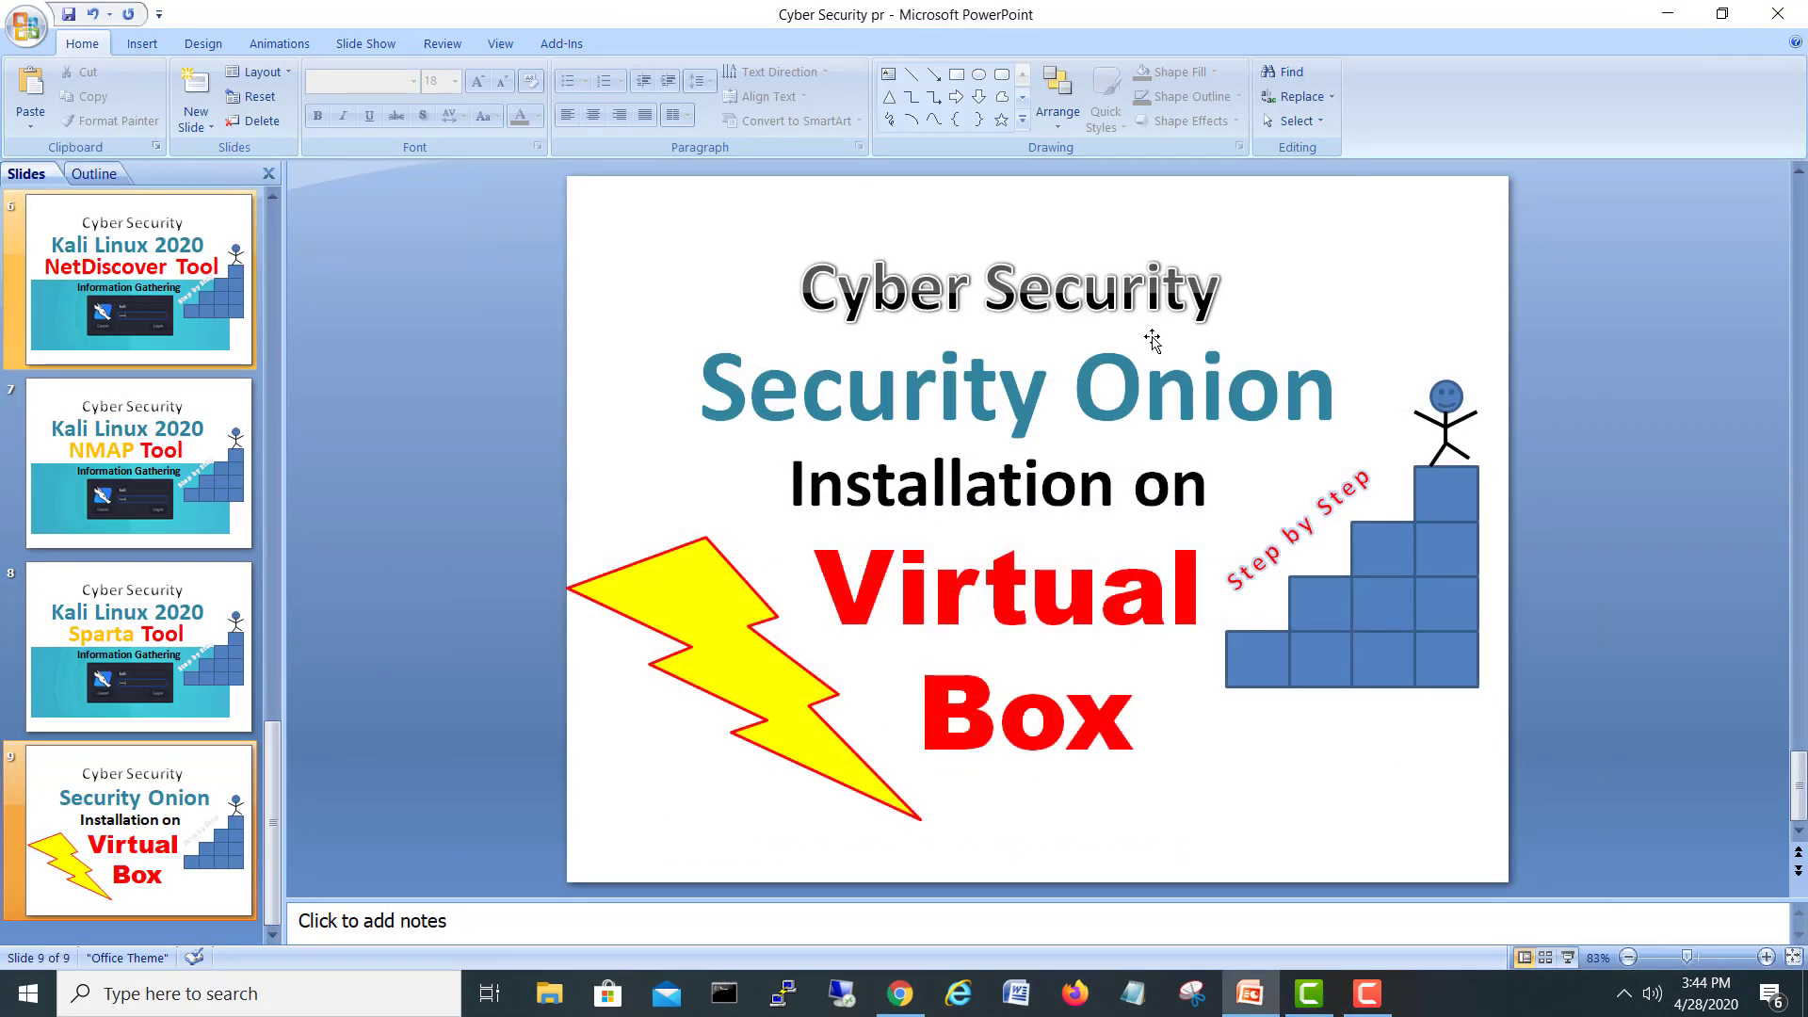
{"action": "left_click", "coordinate": [1665, 13]}
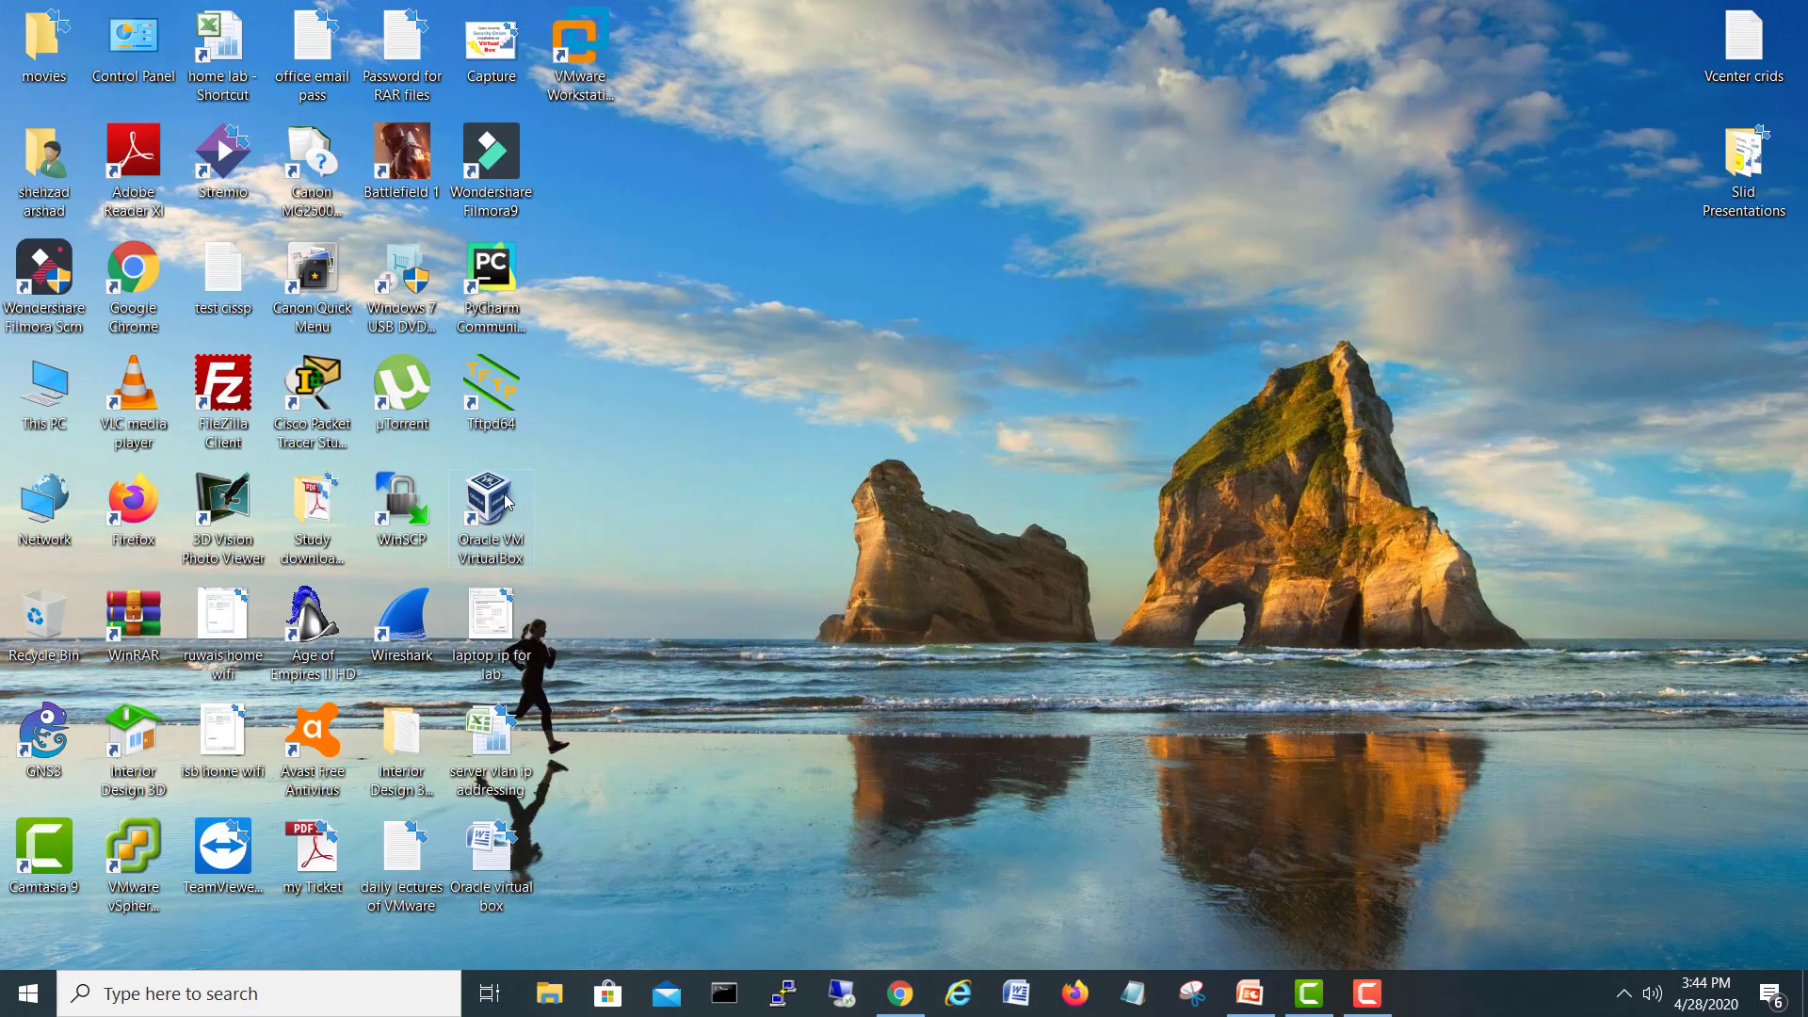
{"action": "double_click", "coordinate": [491, 513]}
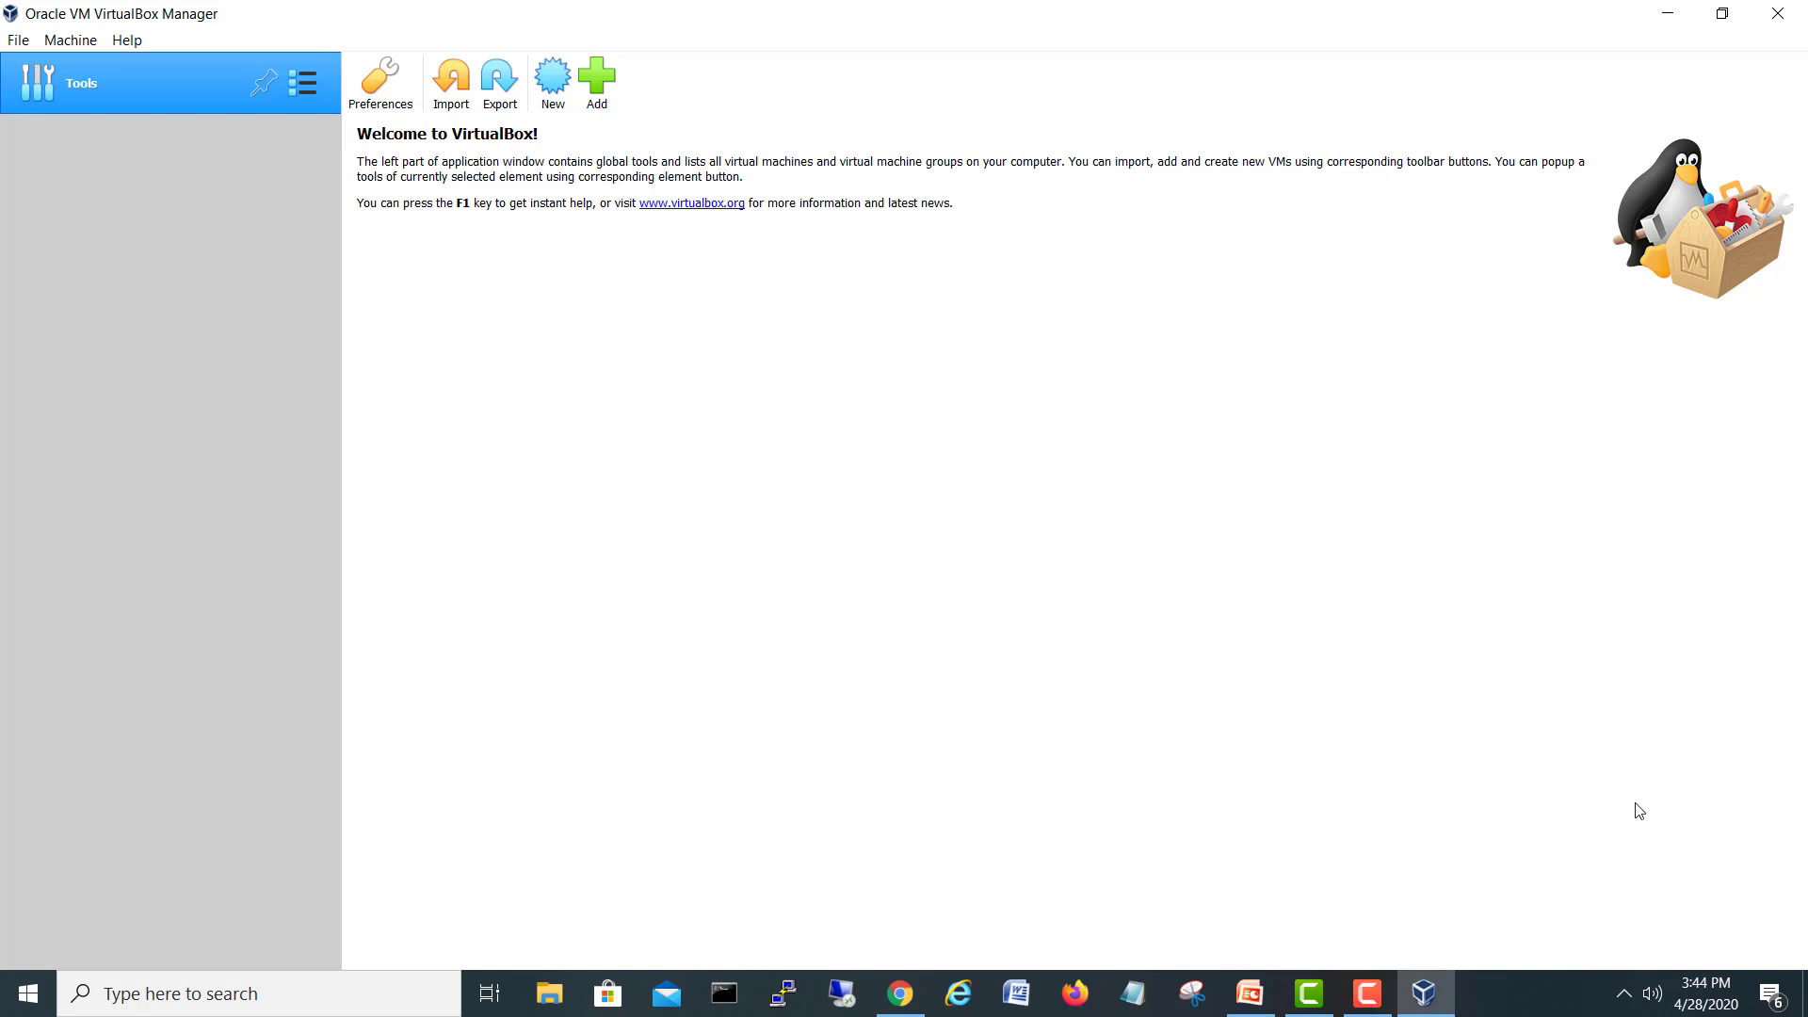
- Check the host computer's memory and CPU performance in Task Manager and close it
{"action": "right_click", "coordinate": [1525, 997]}
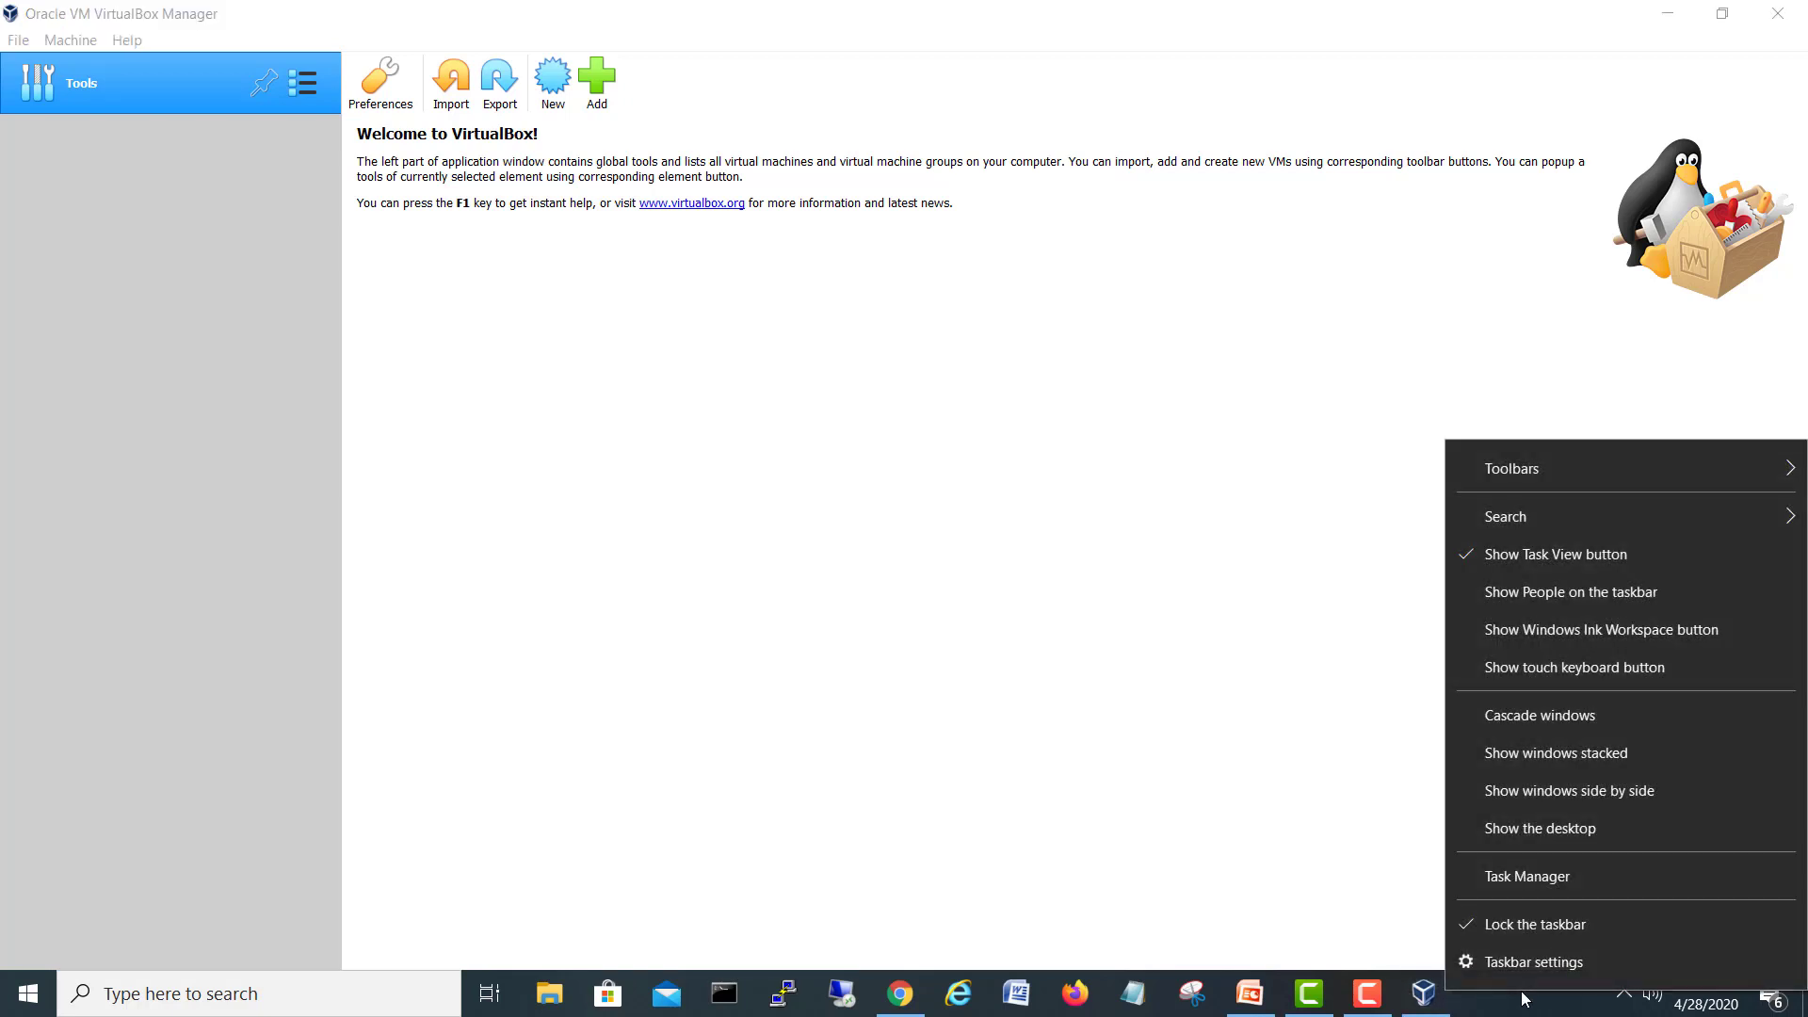
{"action": "left_click", "coordinate": [1541, 881]}
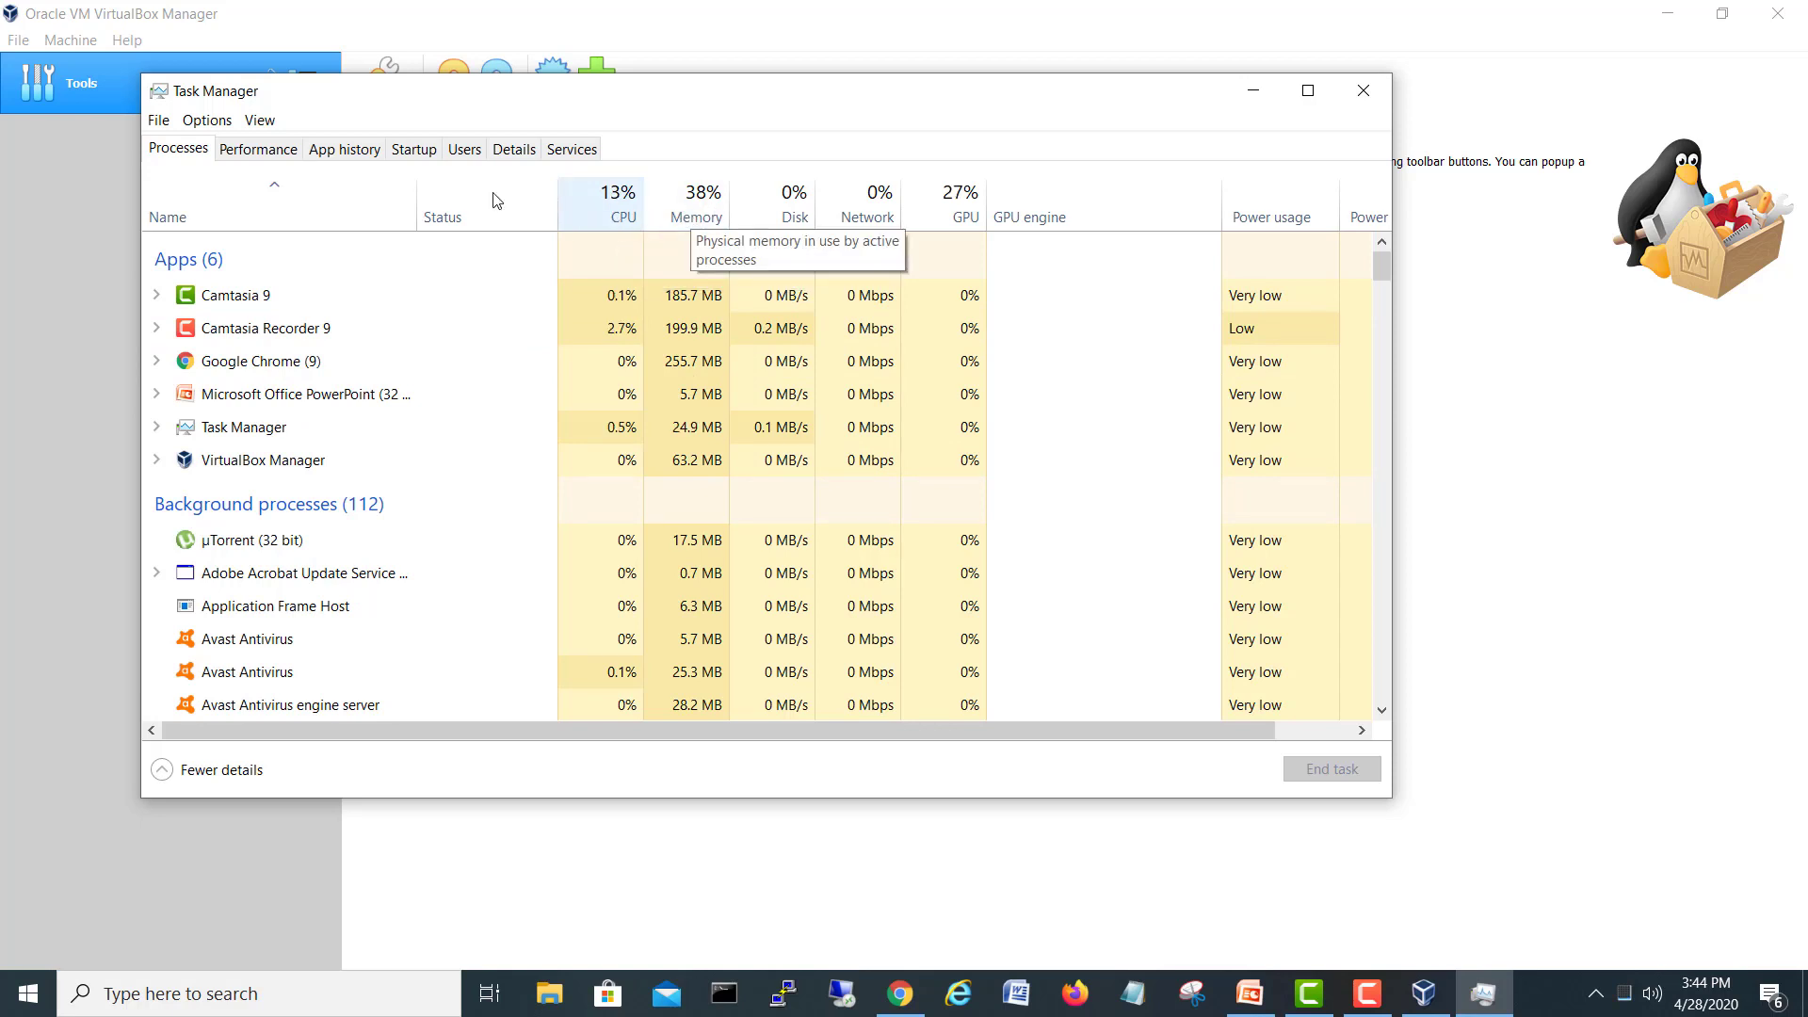
{"action": "left_click", "coordinate": [281, 151]}
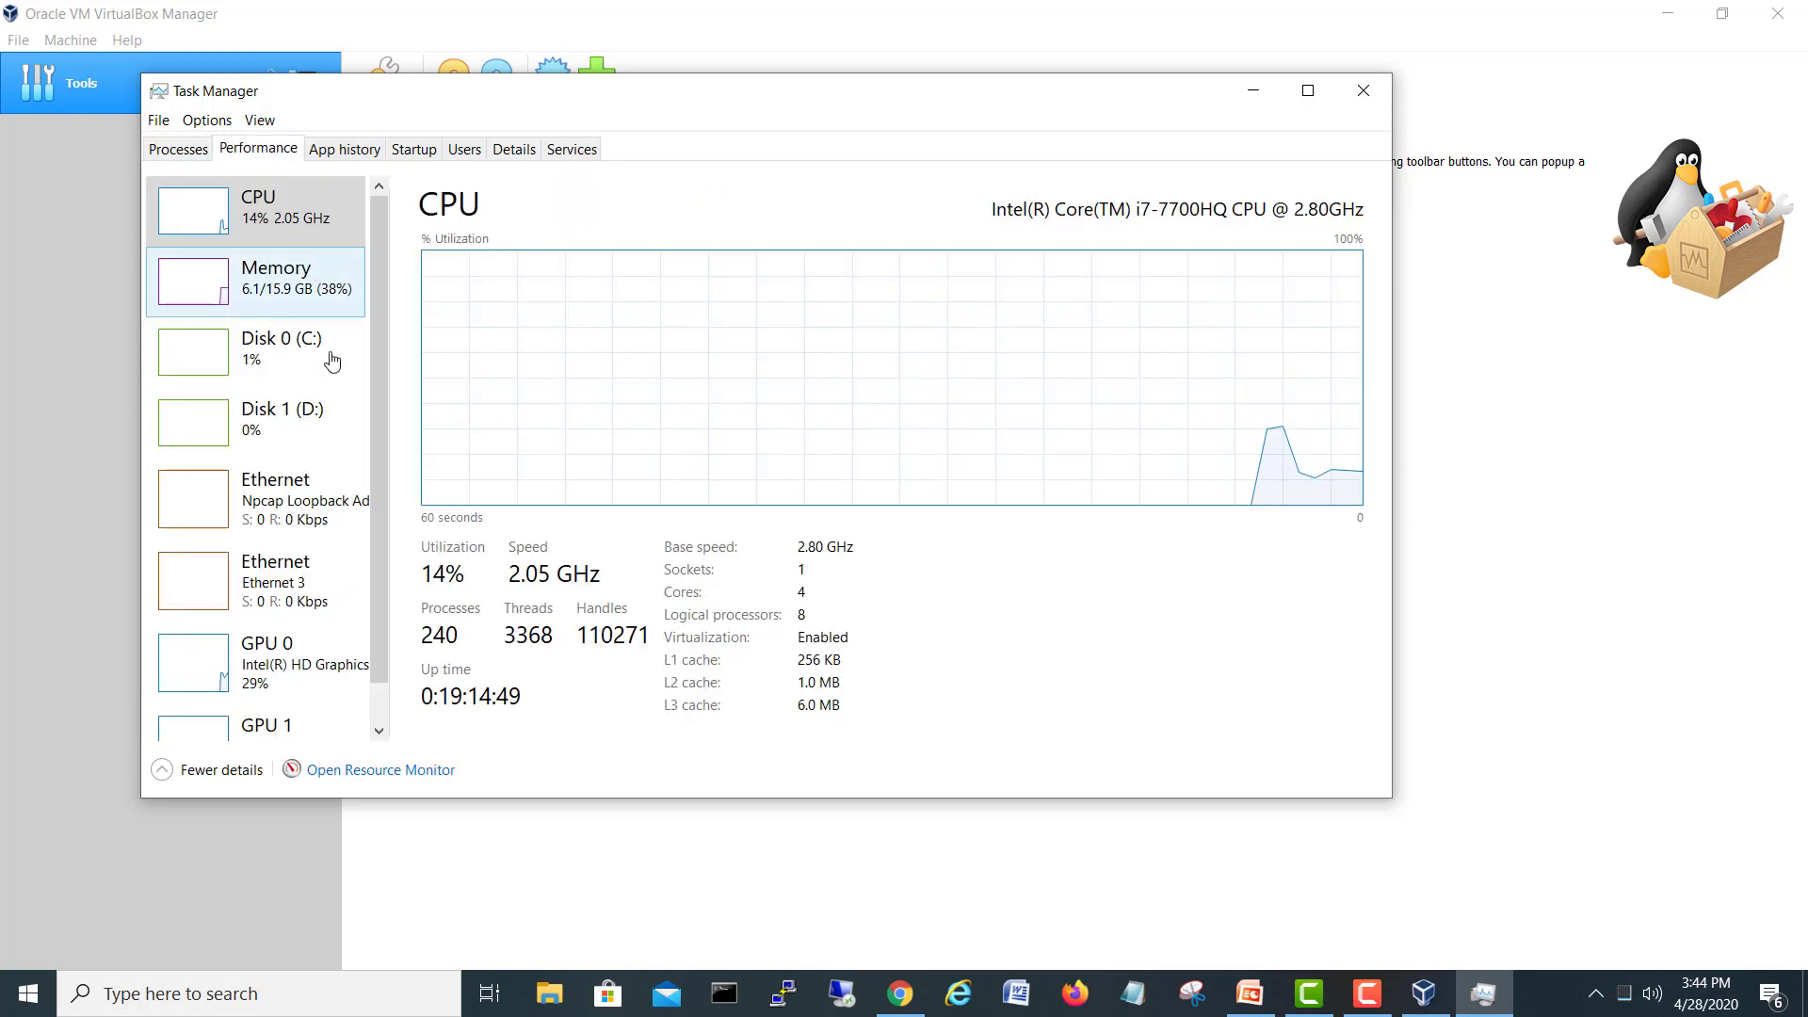
{"action": "left_click", "coordinate": [287, 278]}
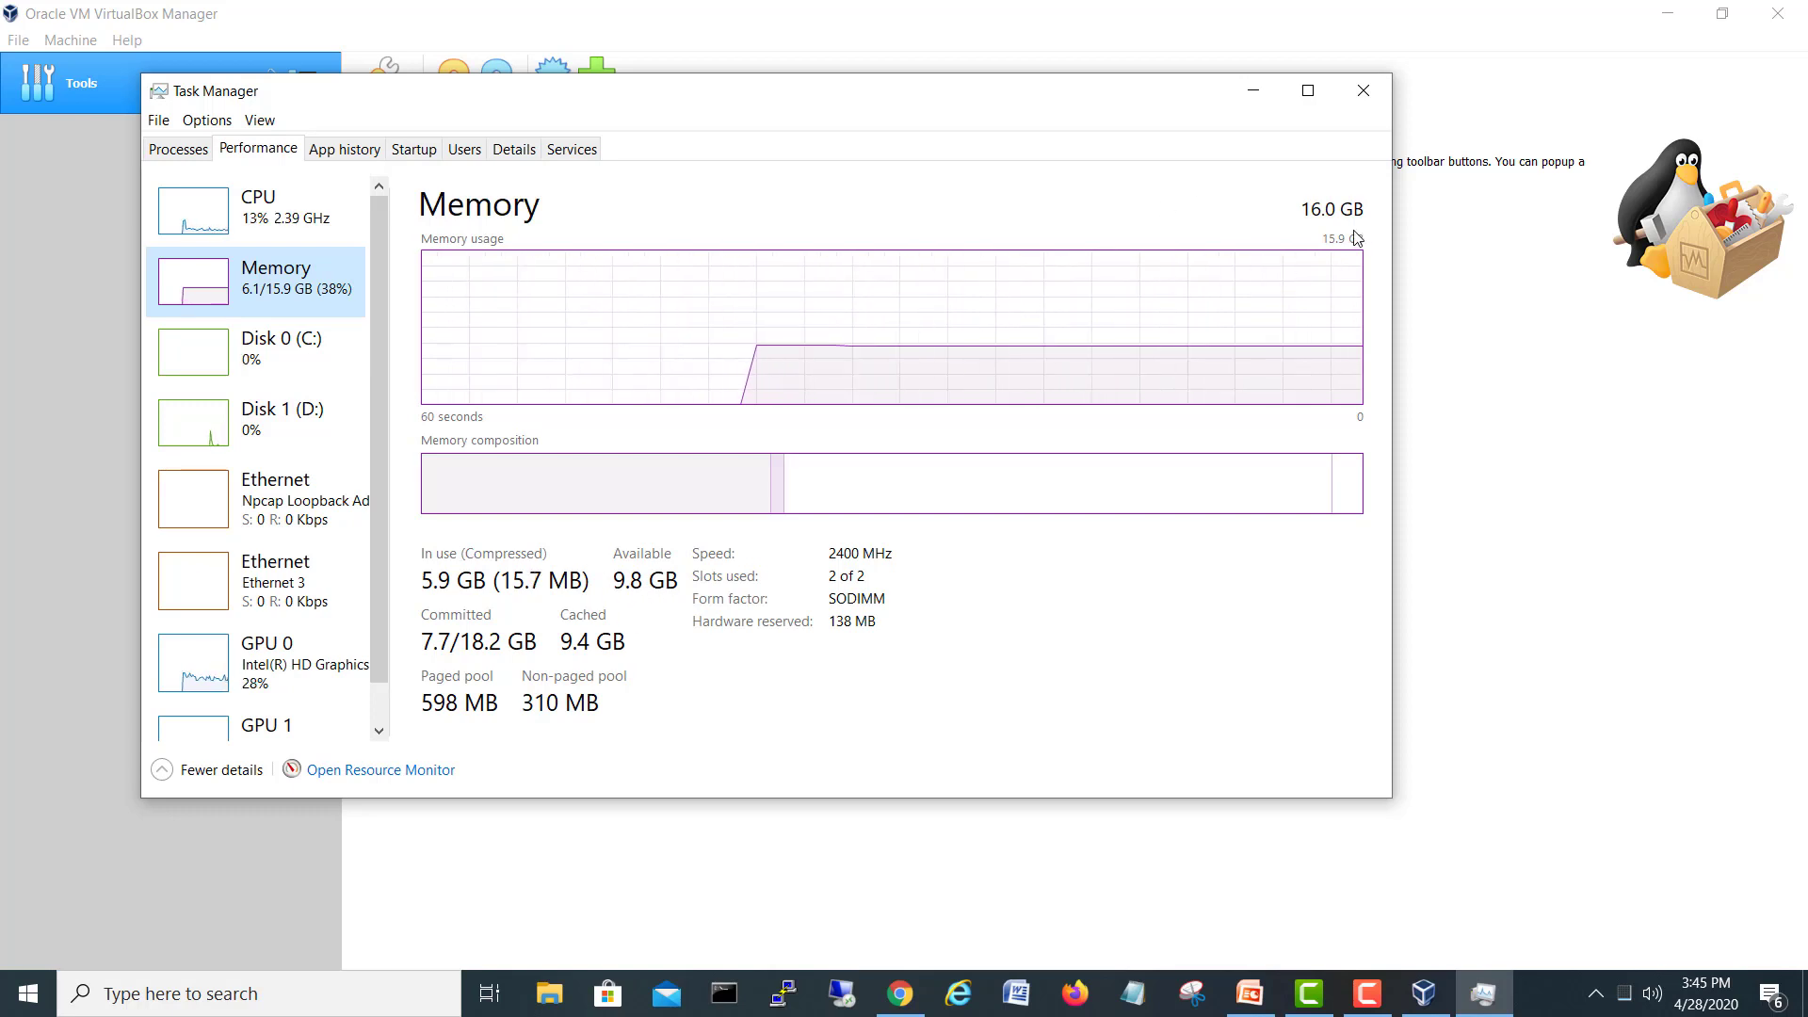
{"action": "left_click", "coordinate": [285, 224]}
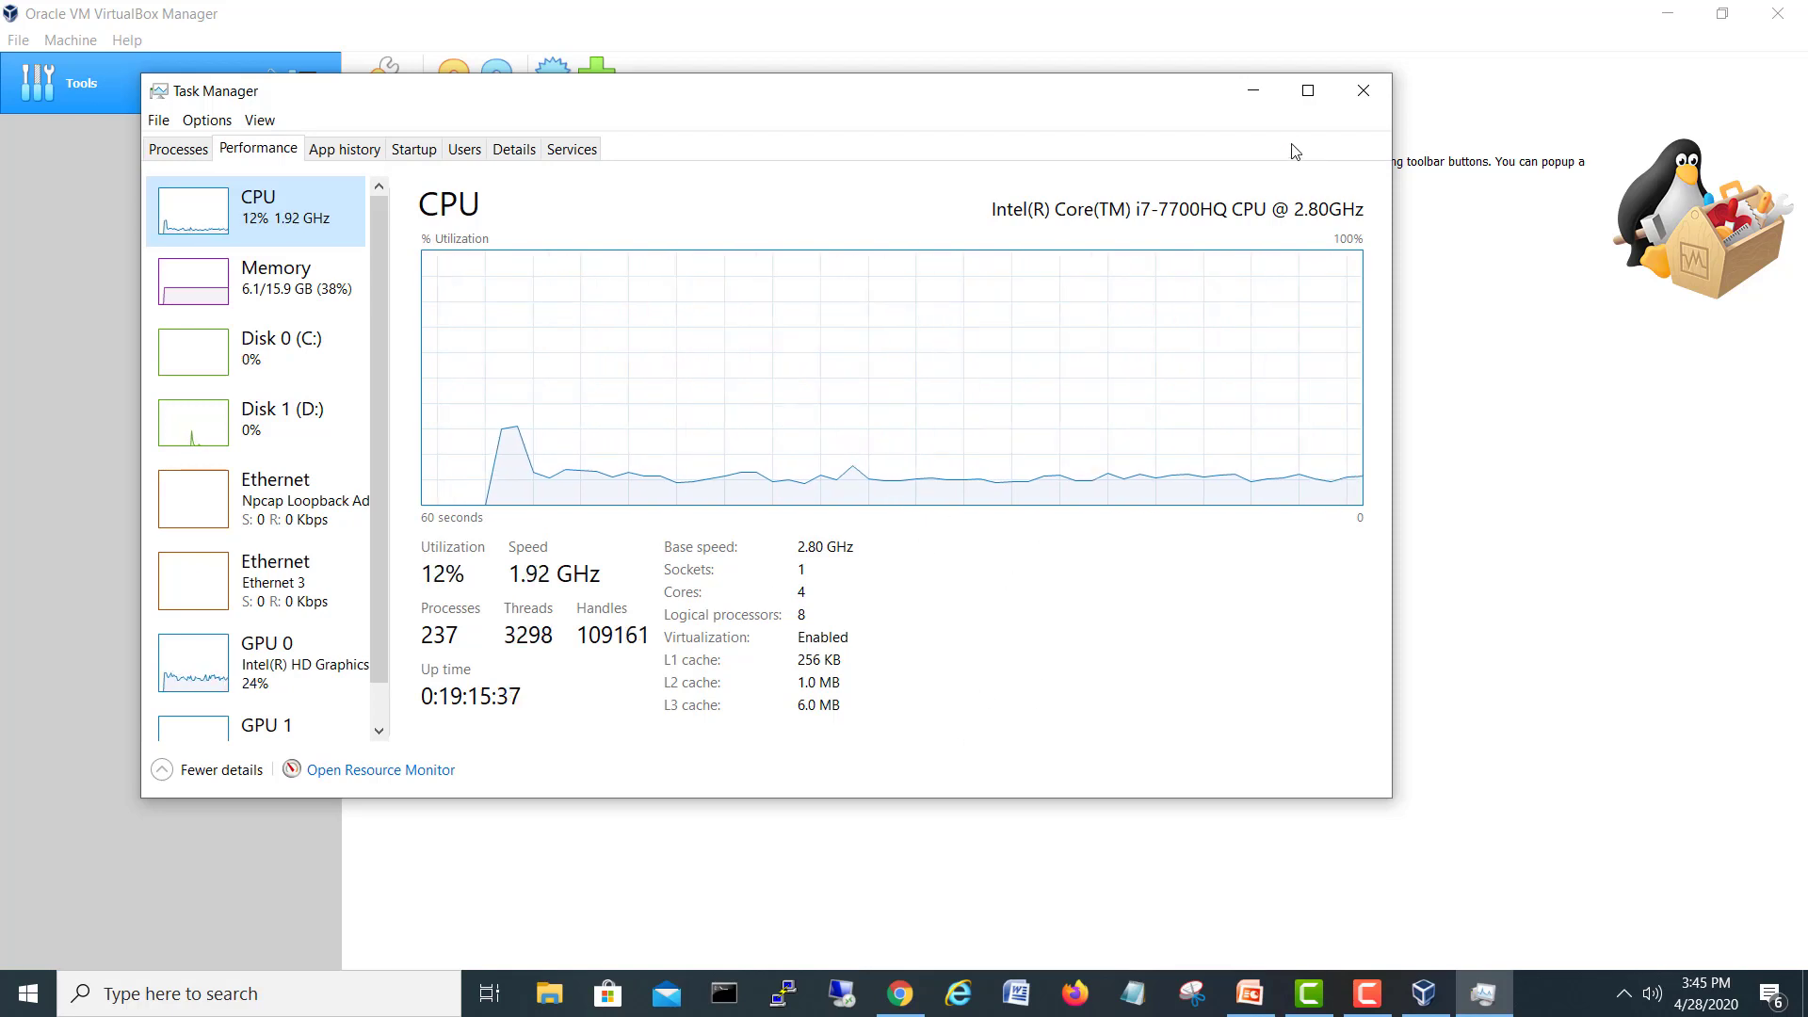
{"action": "left_click", "coordinate": [1363, 90]}
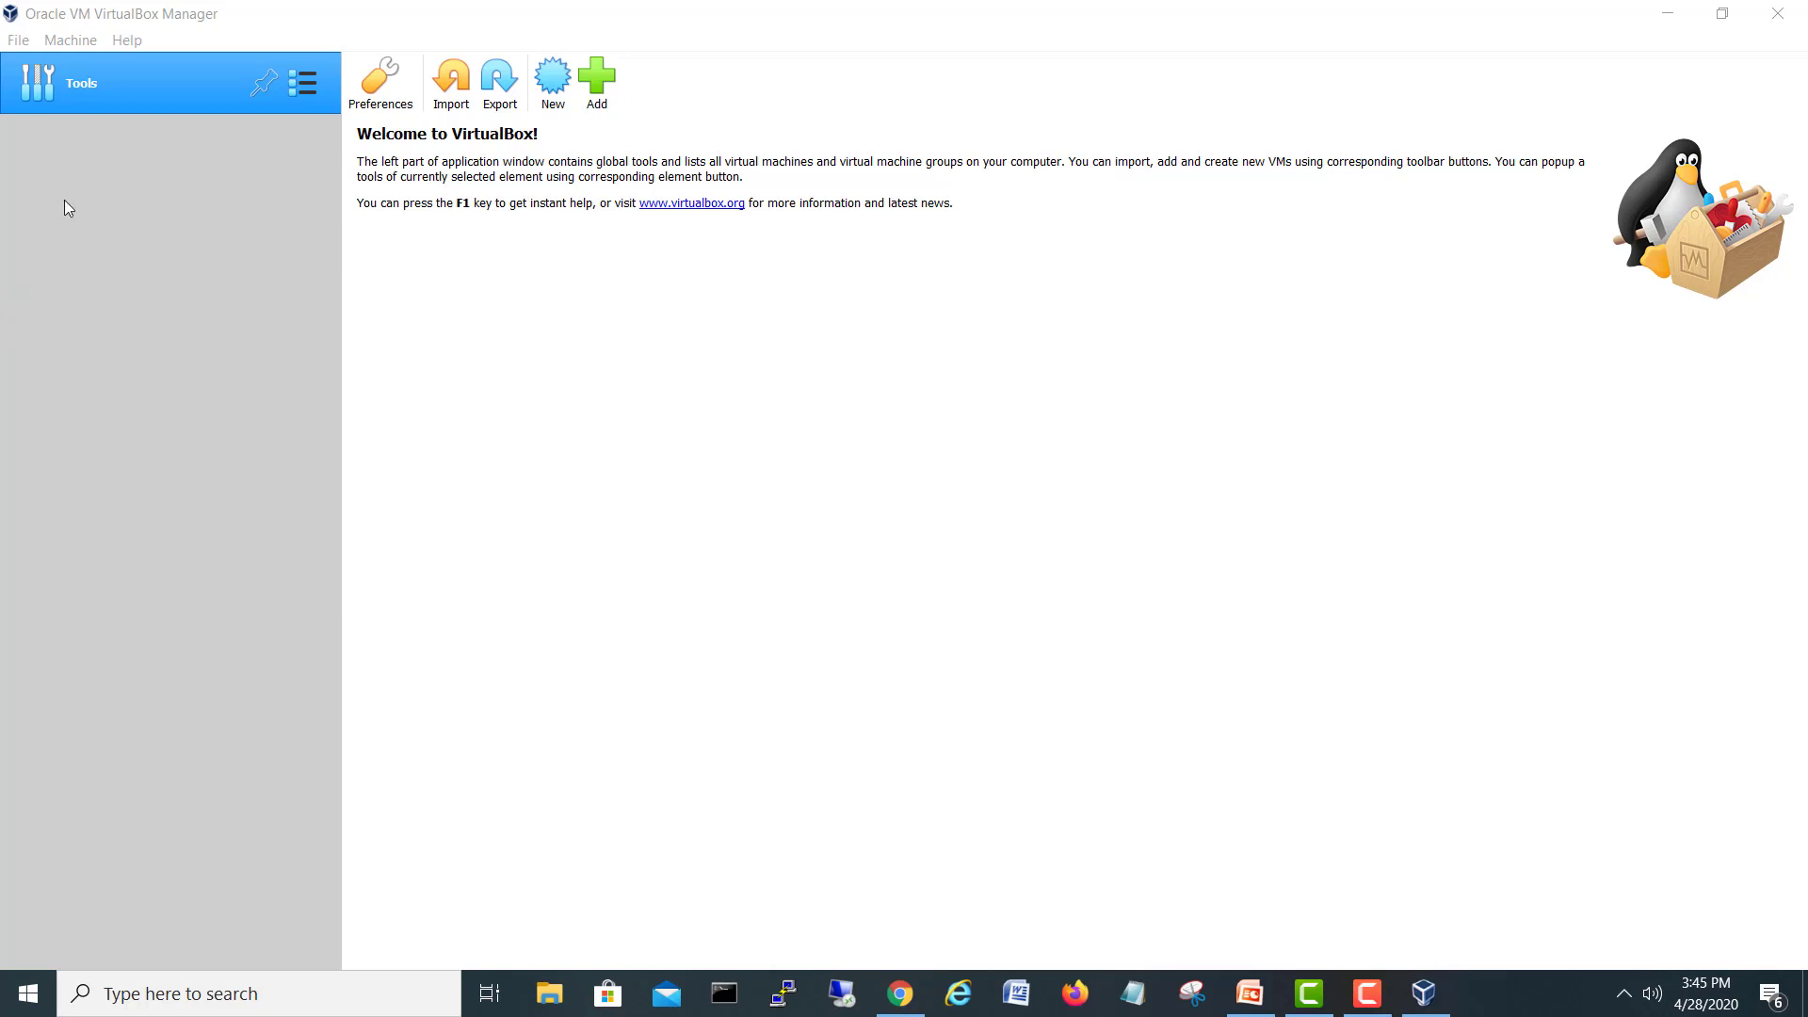
- Check the installed VirtualBox version in its About information and close the window
{"action": "left_click", "coordinate": [553, 80]}
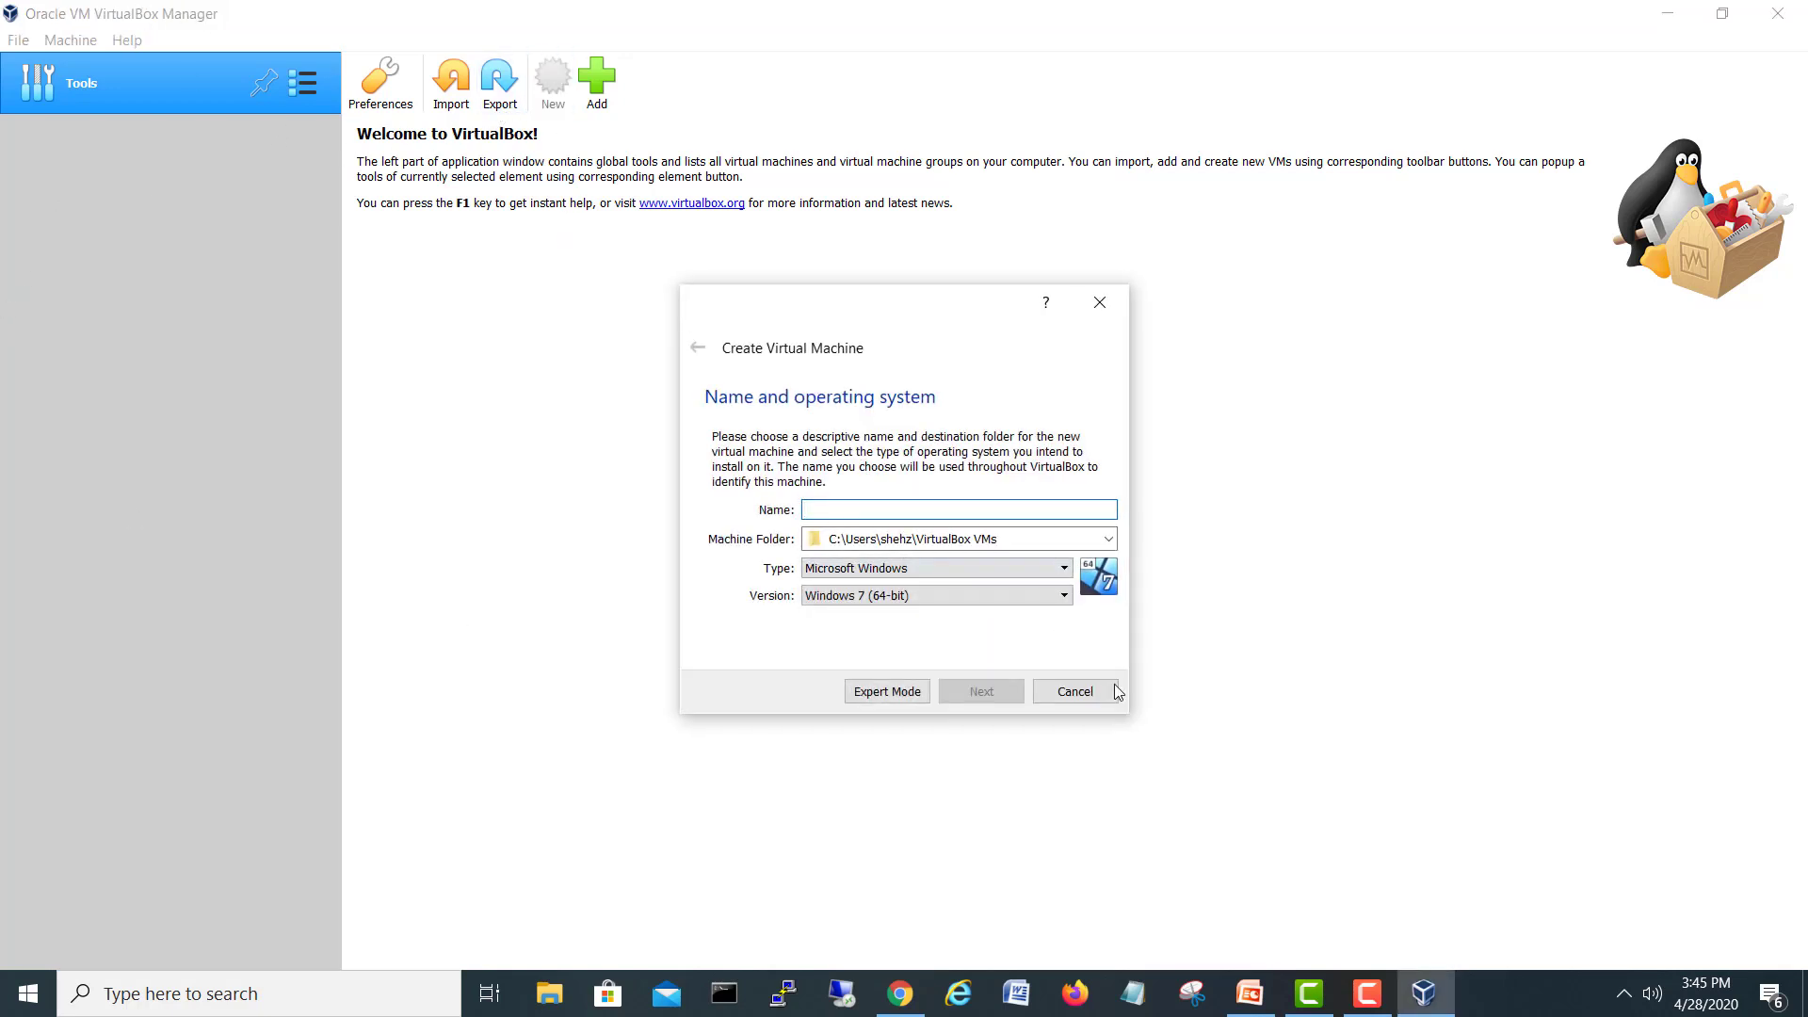
{"action": "left_click", "coordinate": [1114, 691]}
{"action": "left_click", "coordinate": [128, 41]}
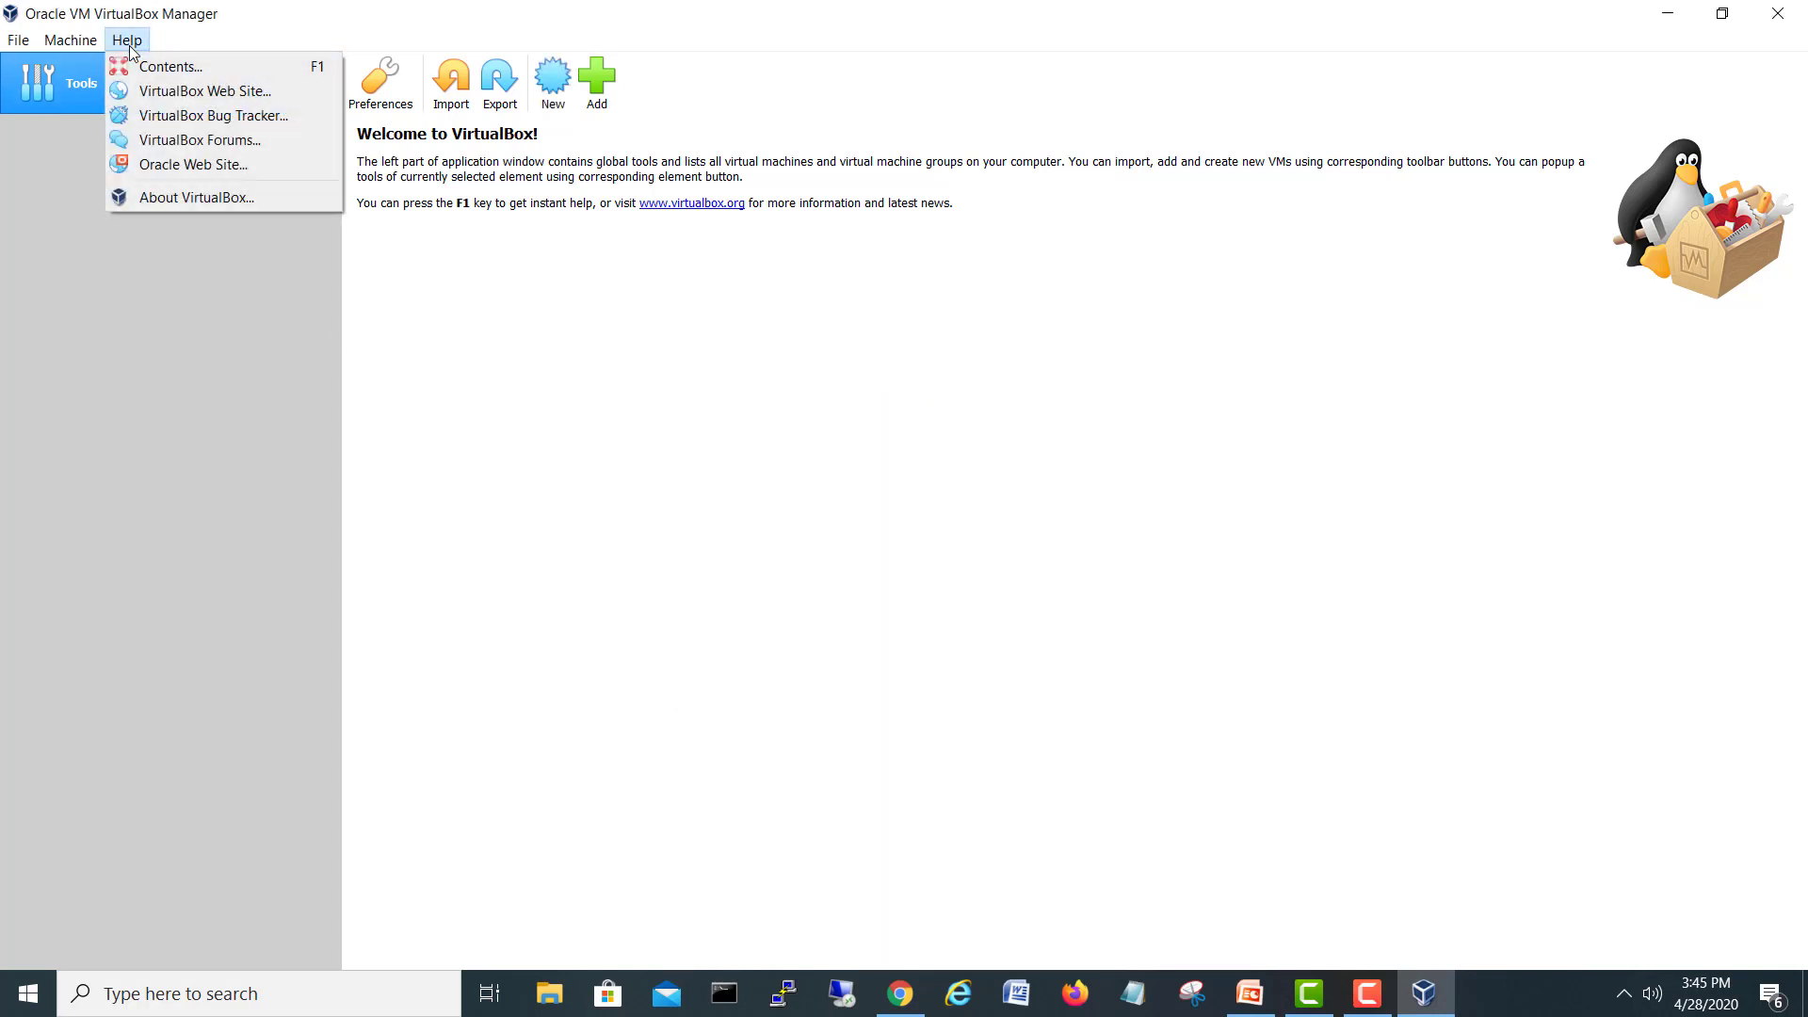
{"action": "left_click", "coordinate": [162, 194]}
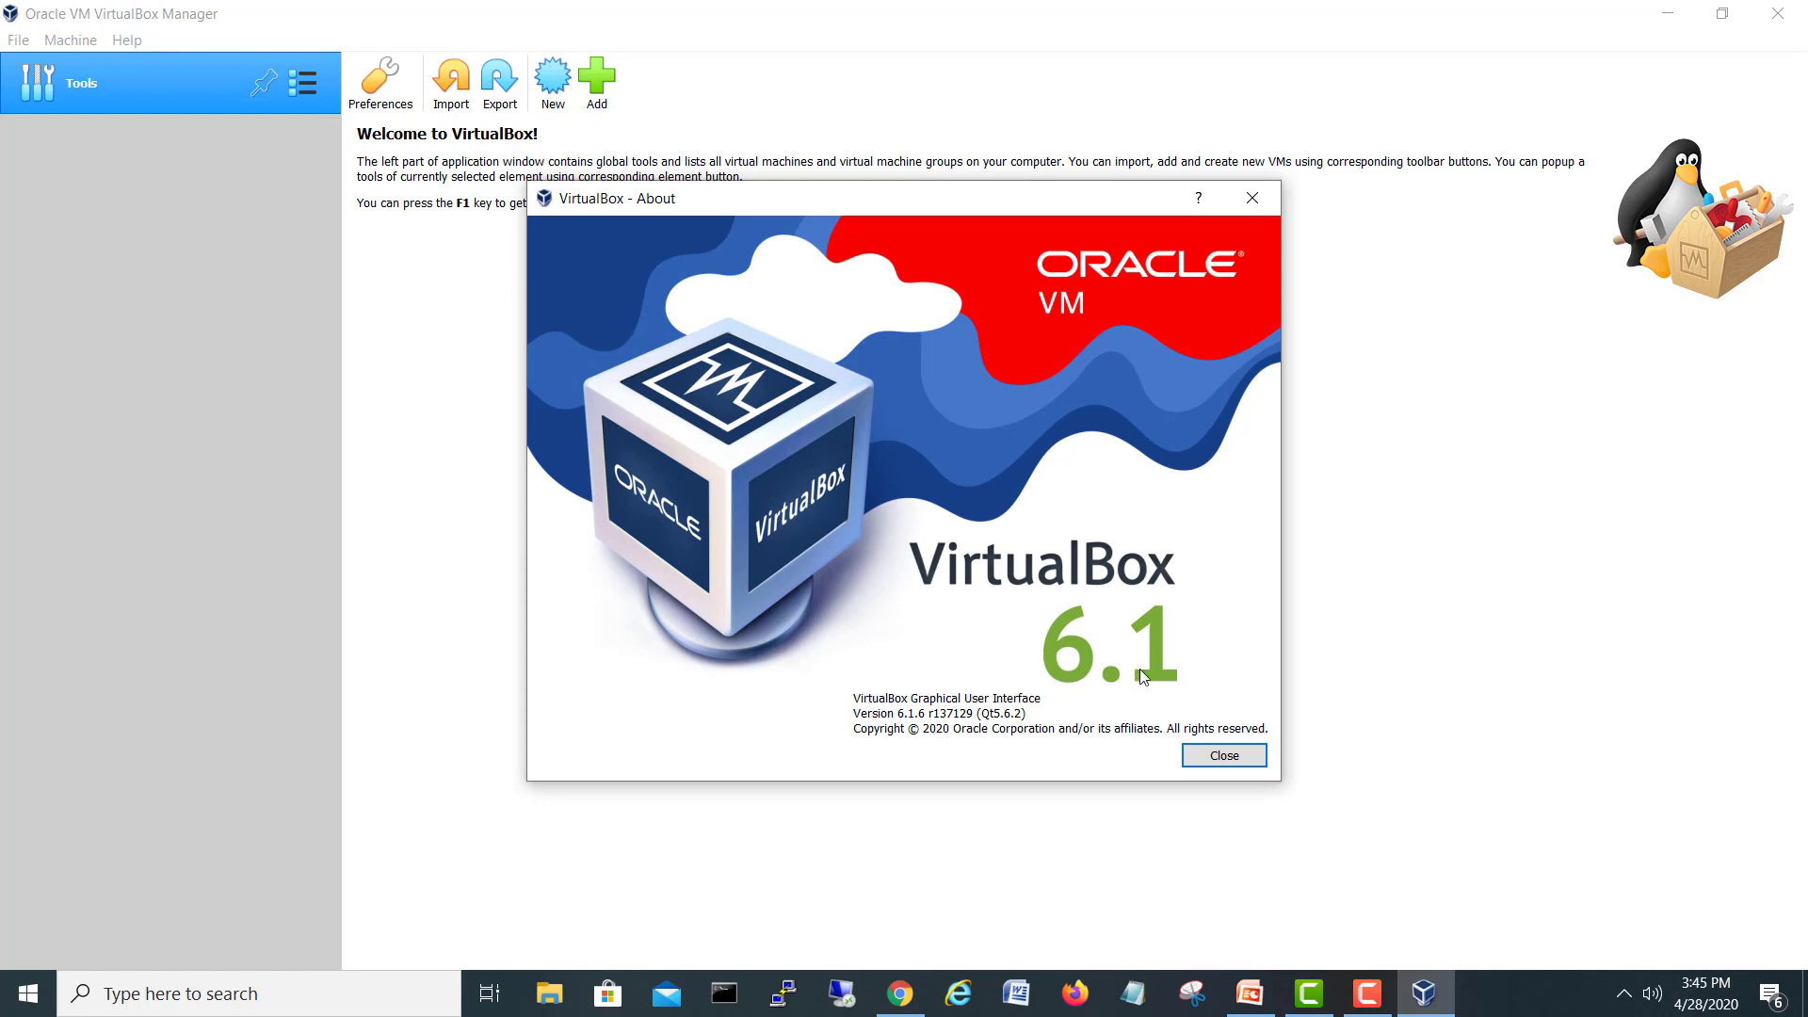
{"action": "left_click", "coordinate": [1224, 756]}
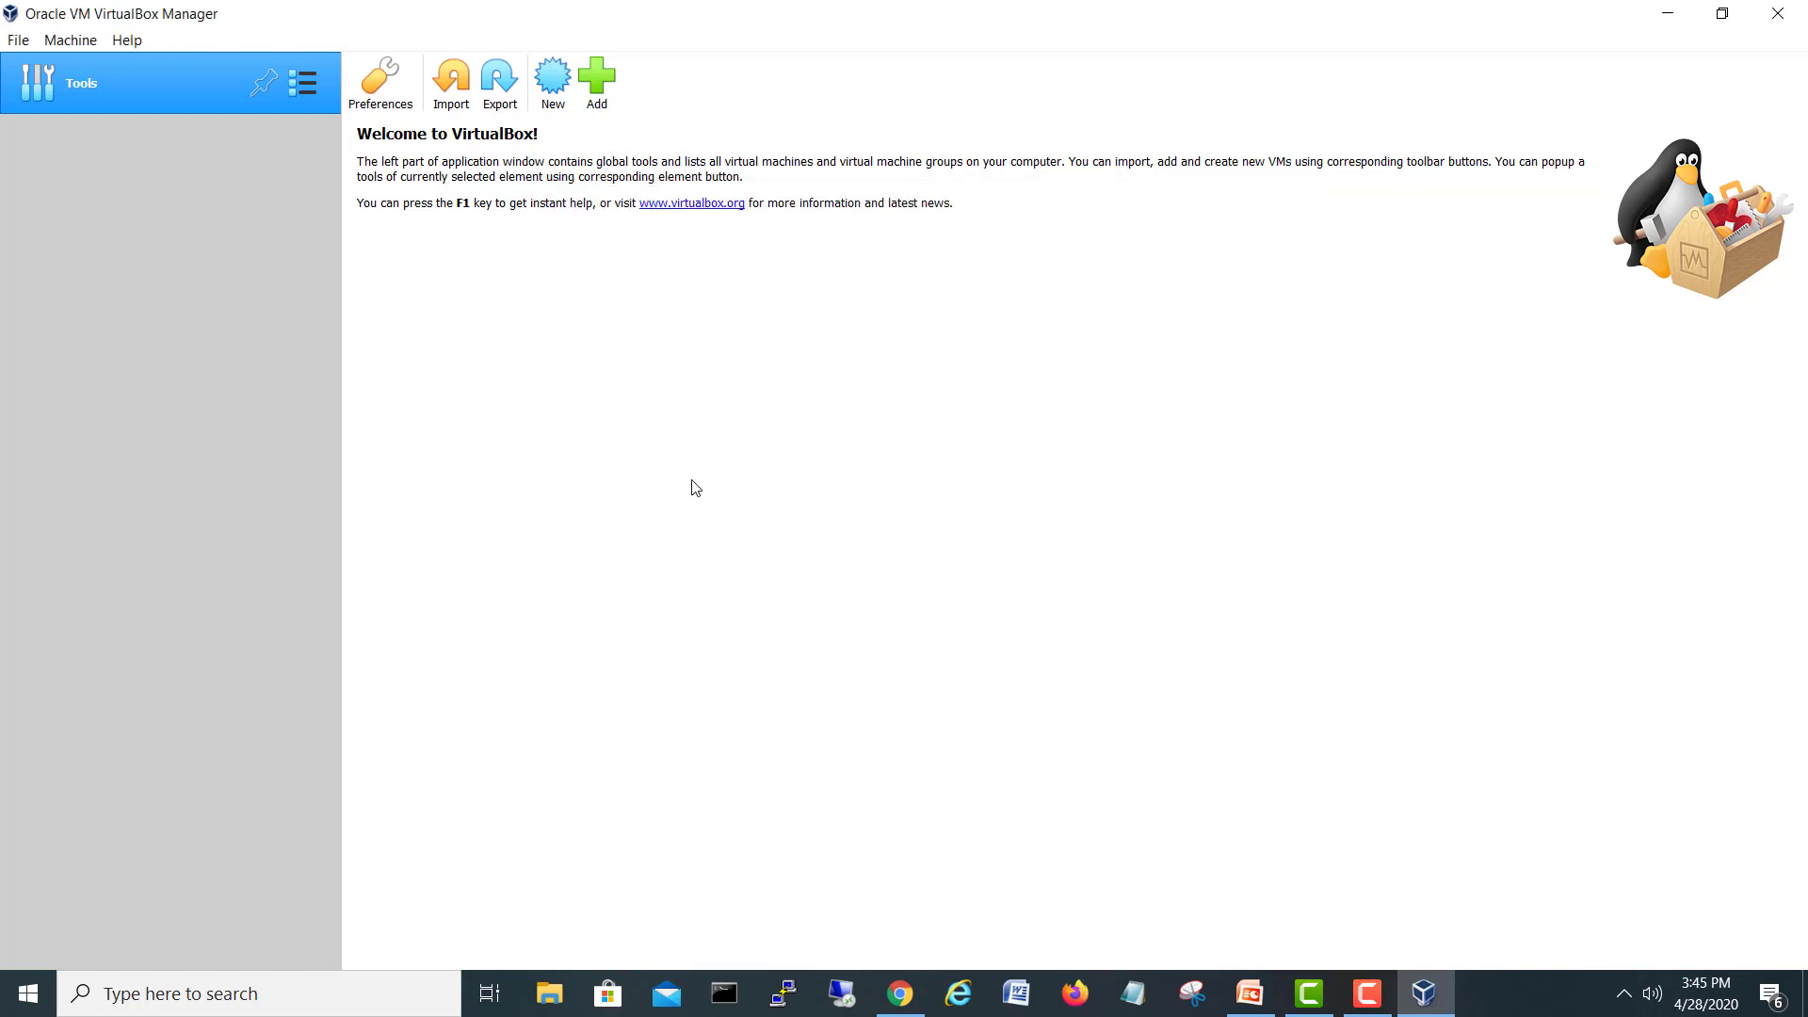
- Start a new virtual machine named "Security onion" and store it in a new D: drive folder named "Security Onion Vm on Vbox"
{"action": "left_click", "coordinate": [561, 88]}
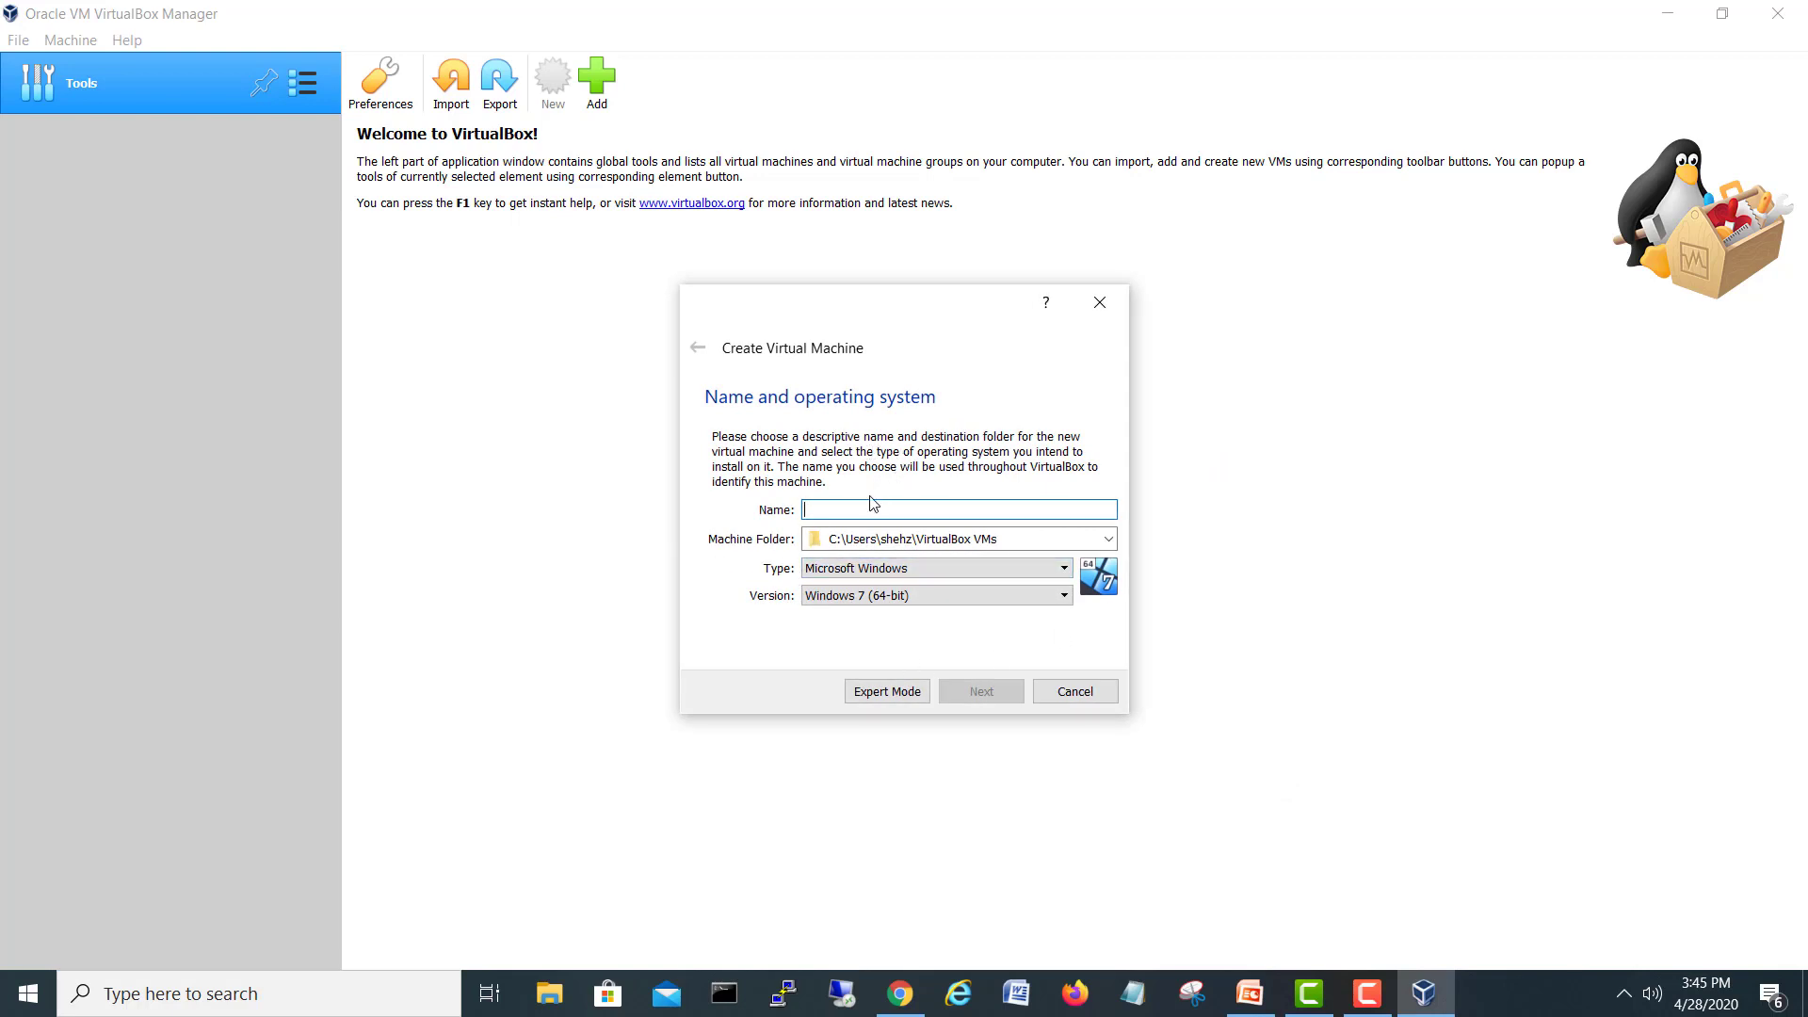
{"action": "type", "text": "Security onion"}
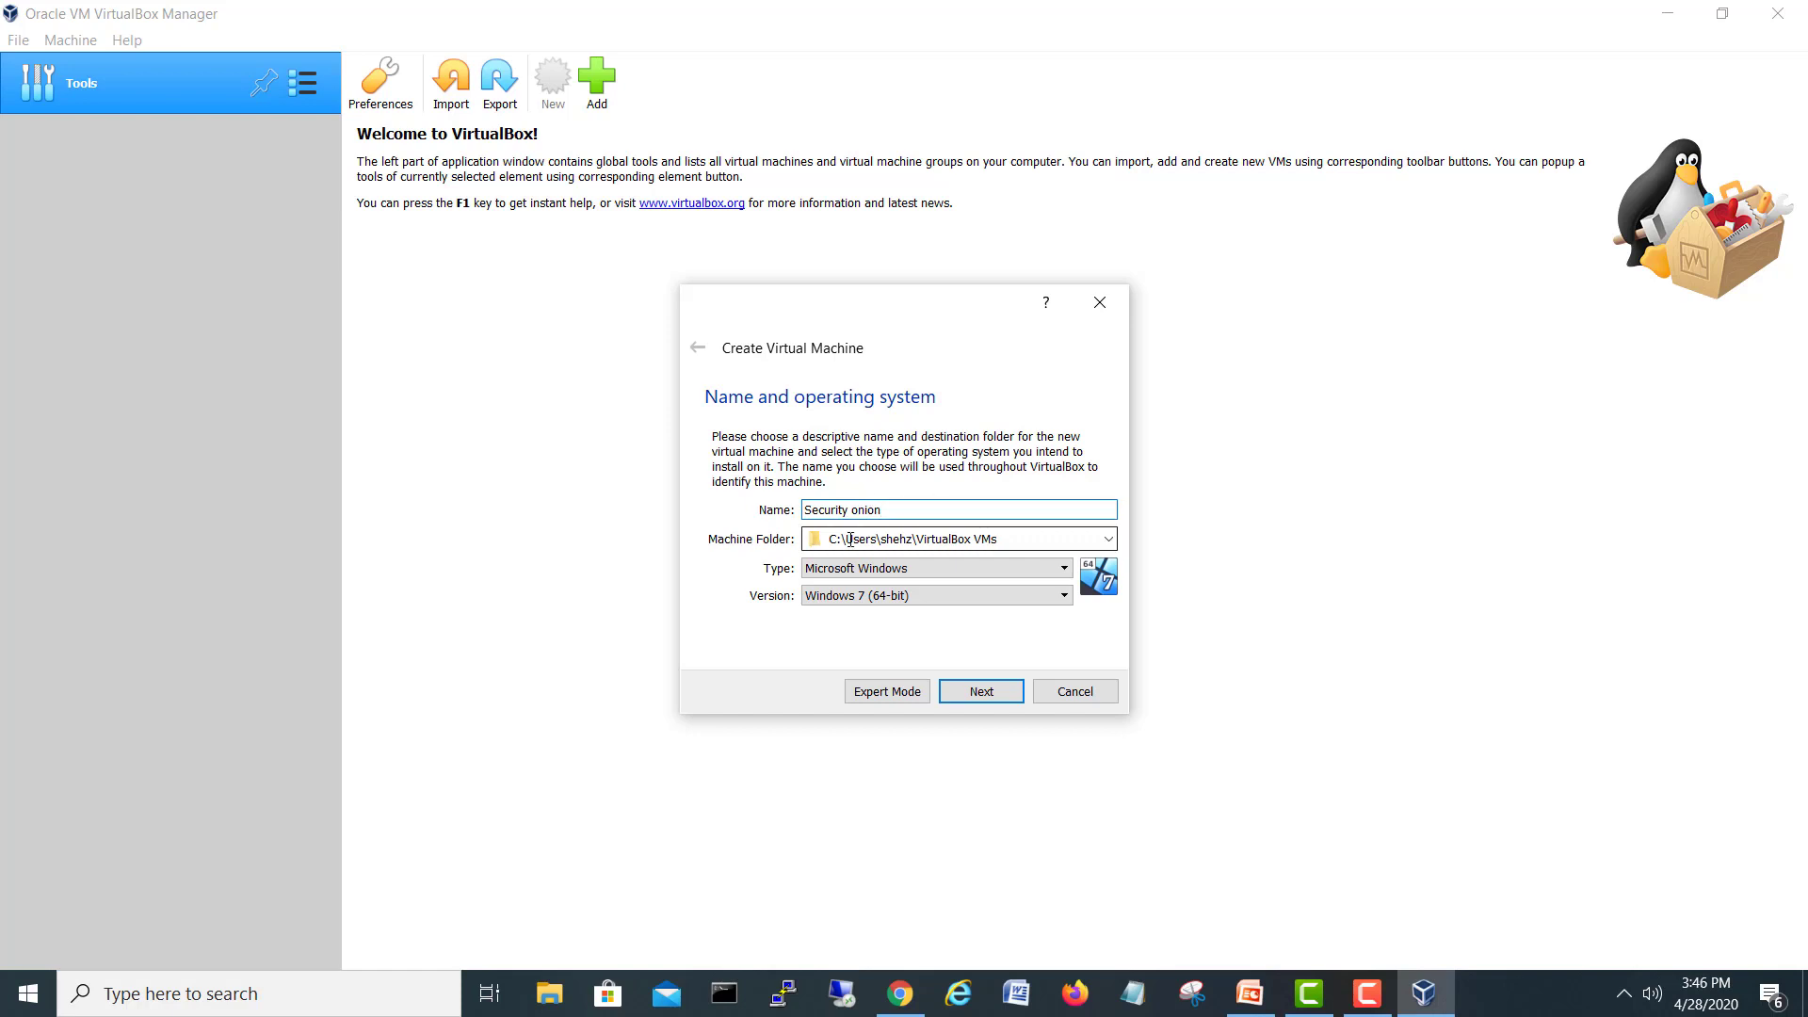
{"action": "left_click", "coordinate": [1109, 541]}
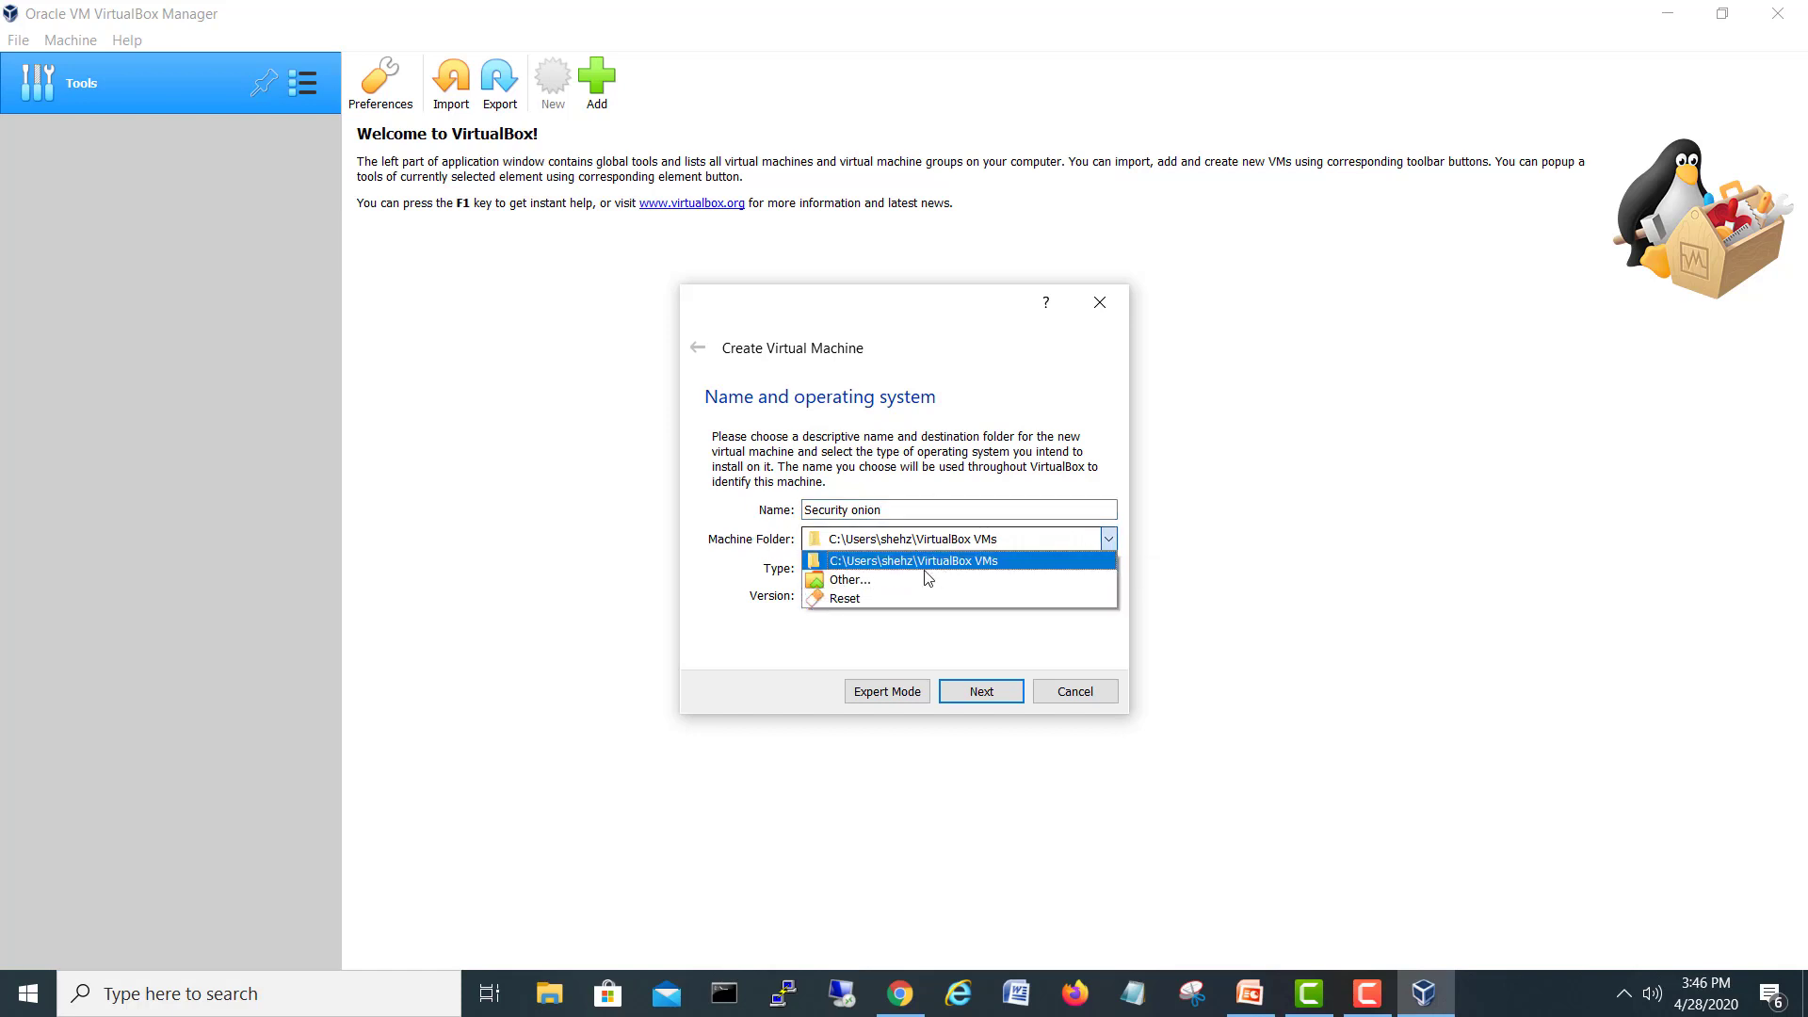
{"action": "left_click", "coordinate": [885, 579]}
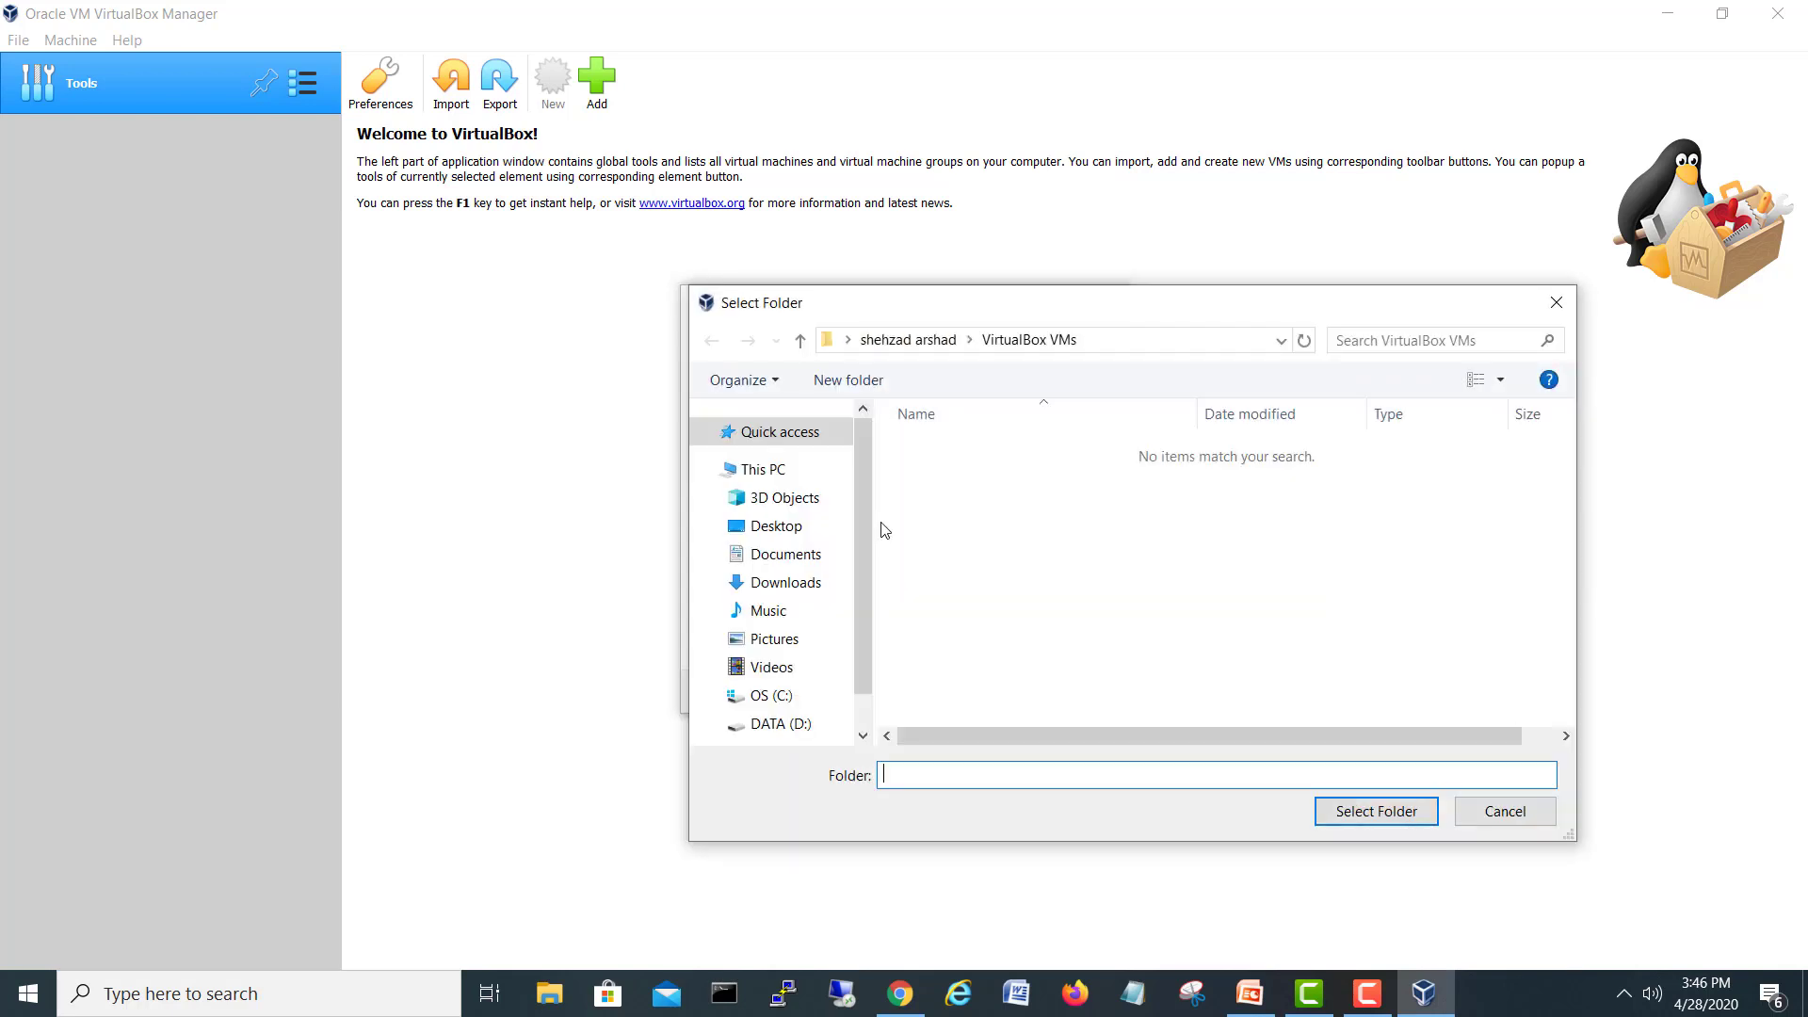
{"action": "left_click", "coordinate": [782, 724]}
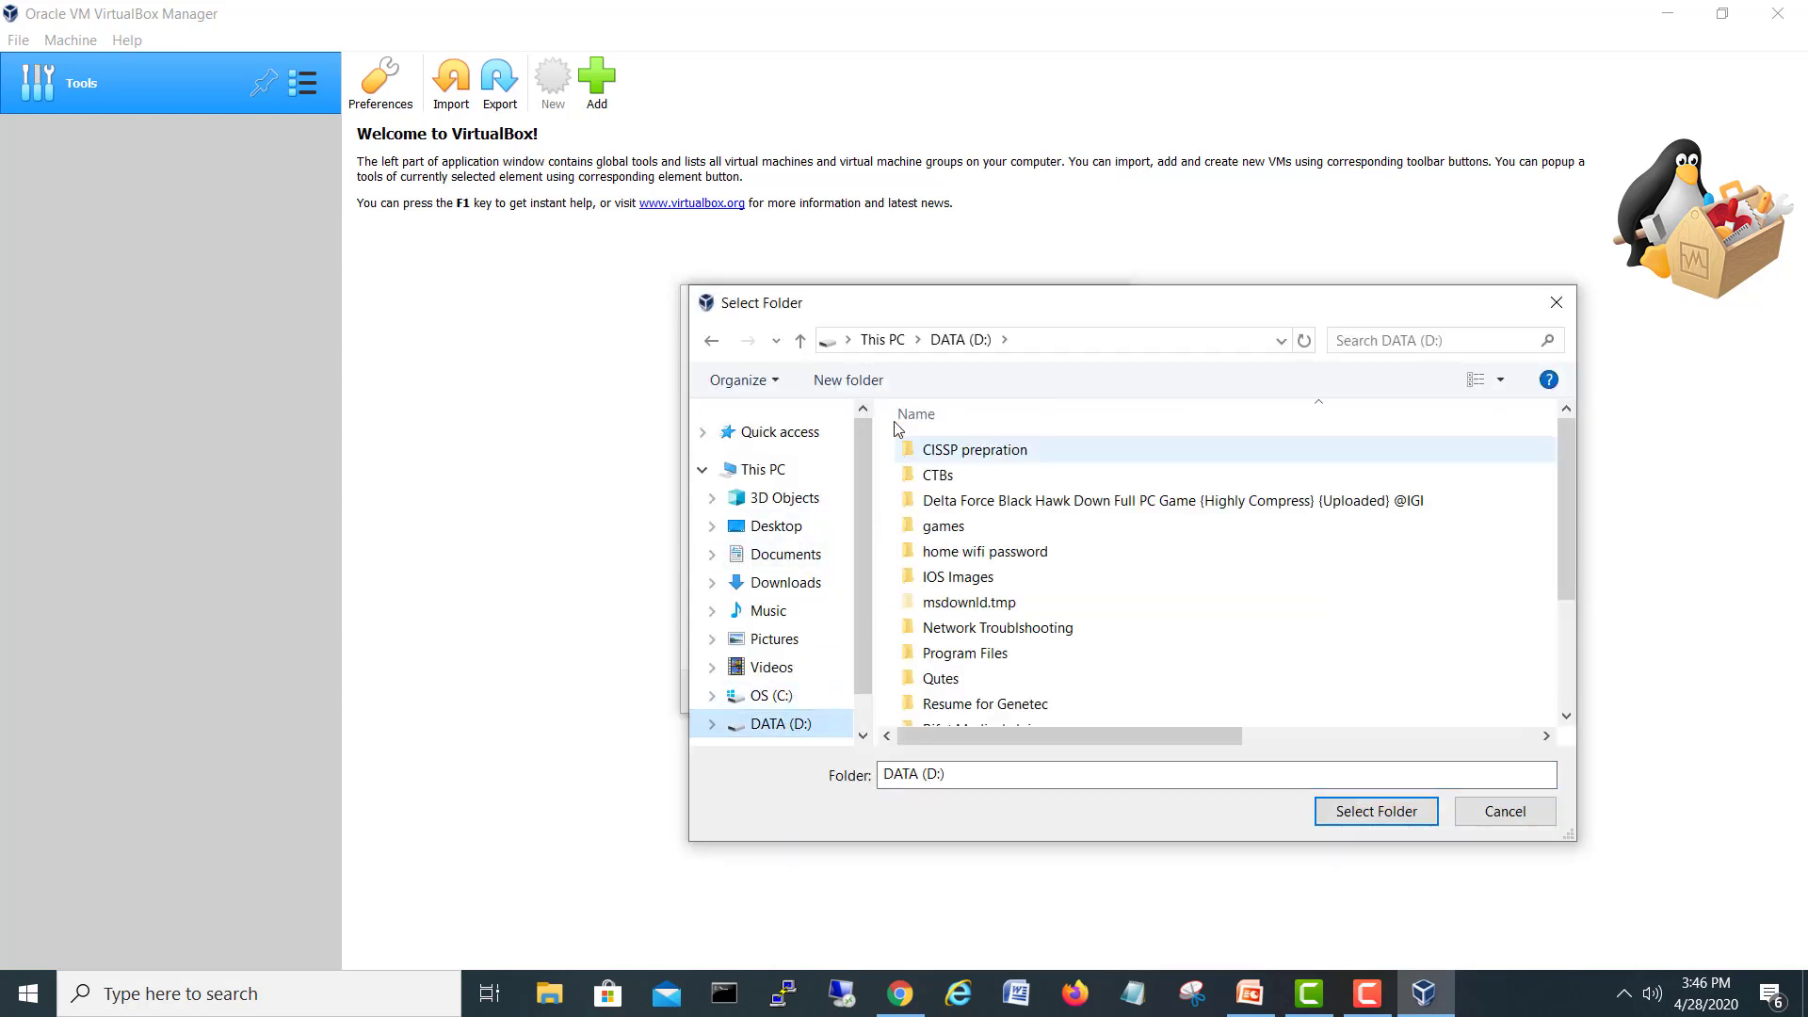
{"action": "left_click", "coordinate": [847, 379]}
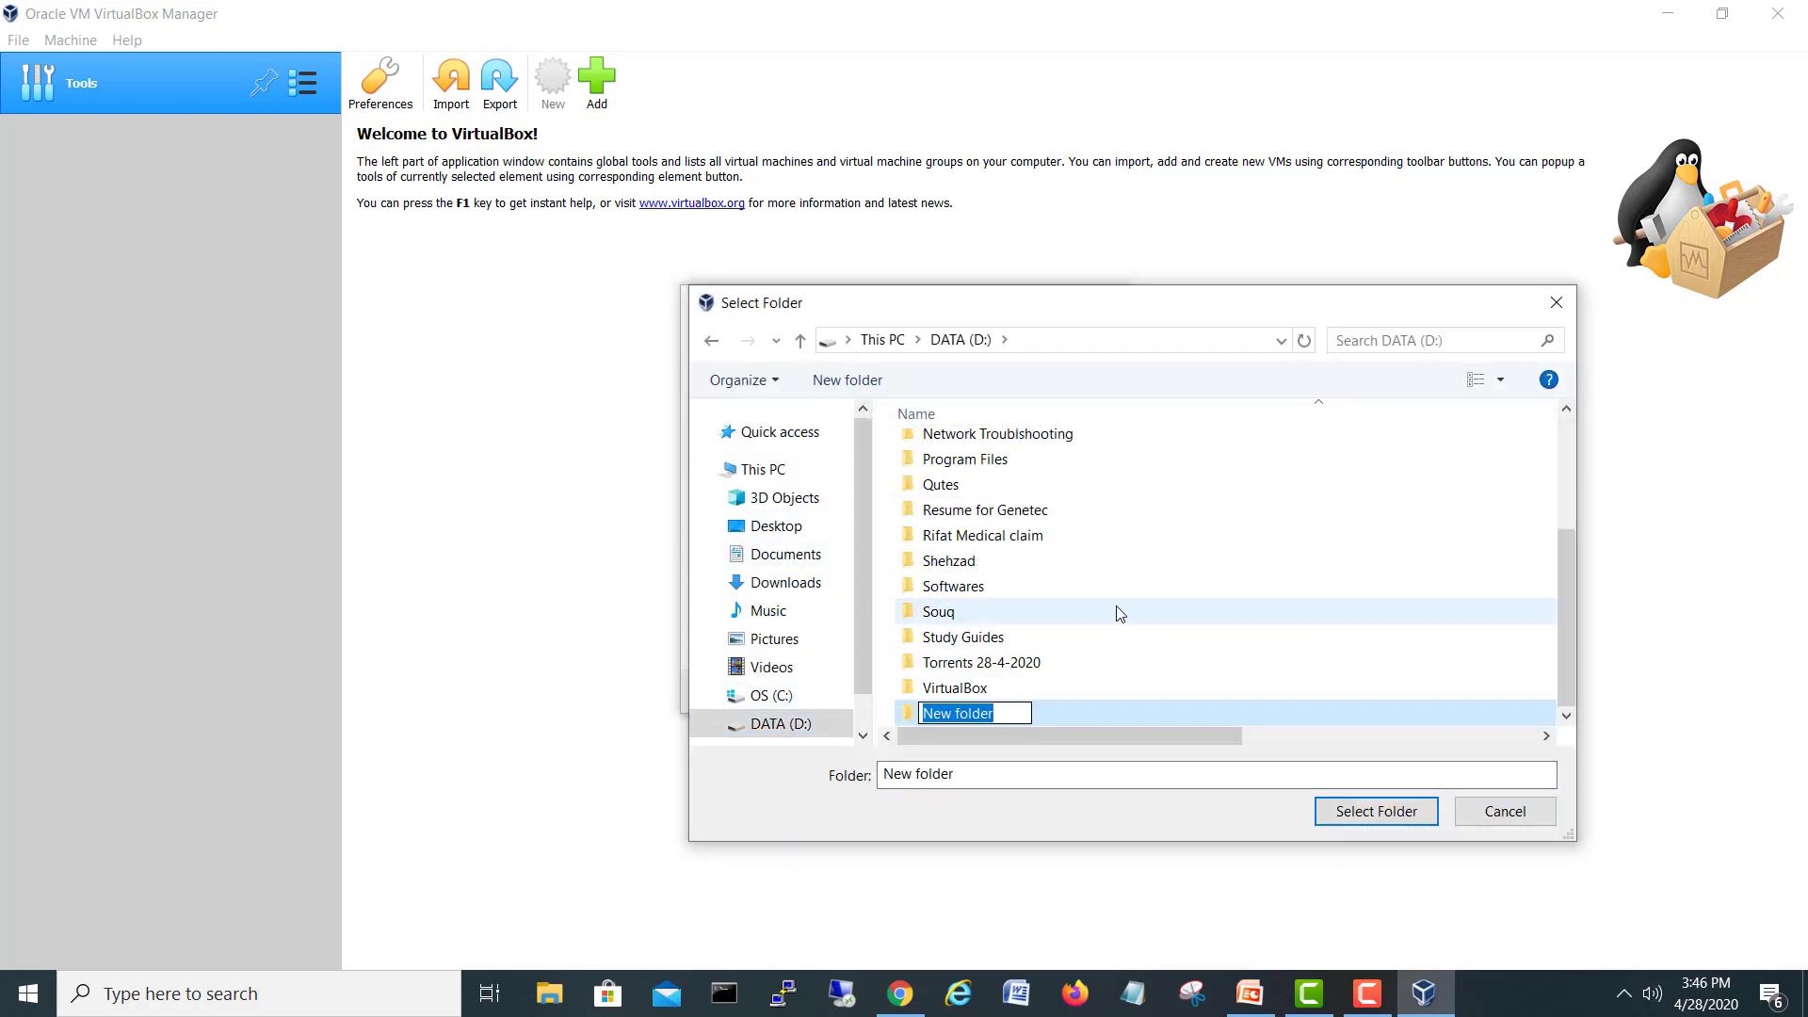
{"action": "type", "text": "Security "}
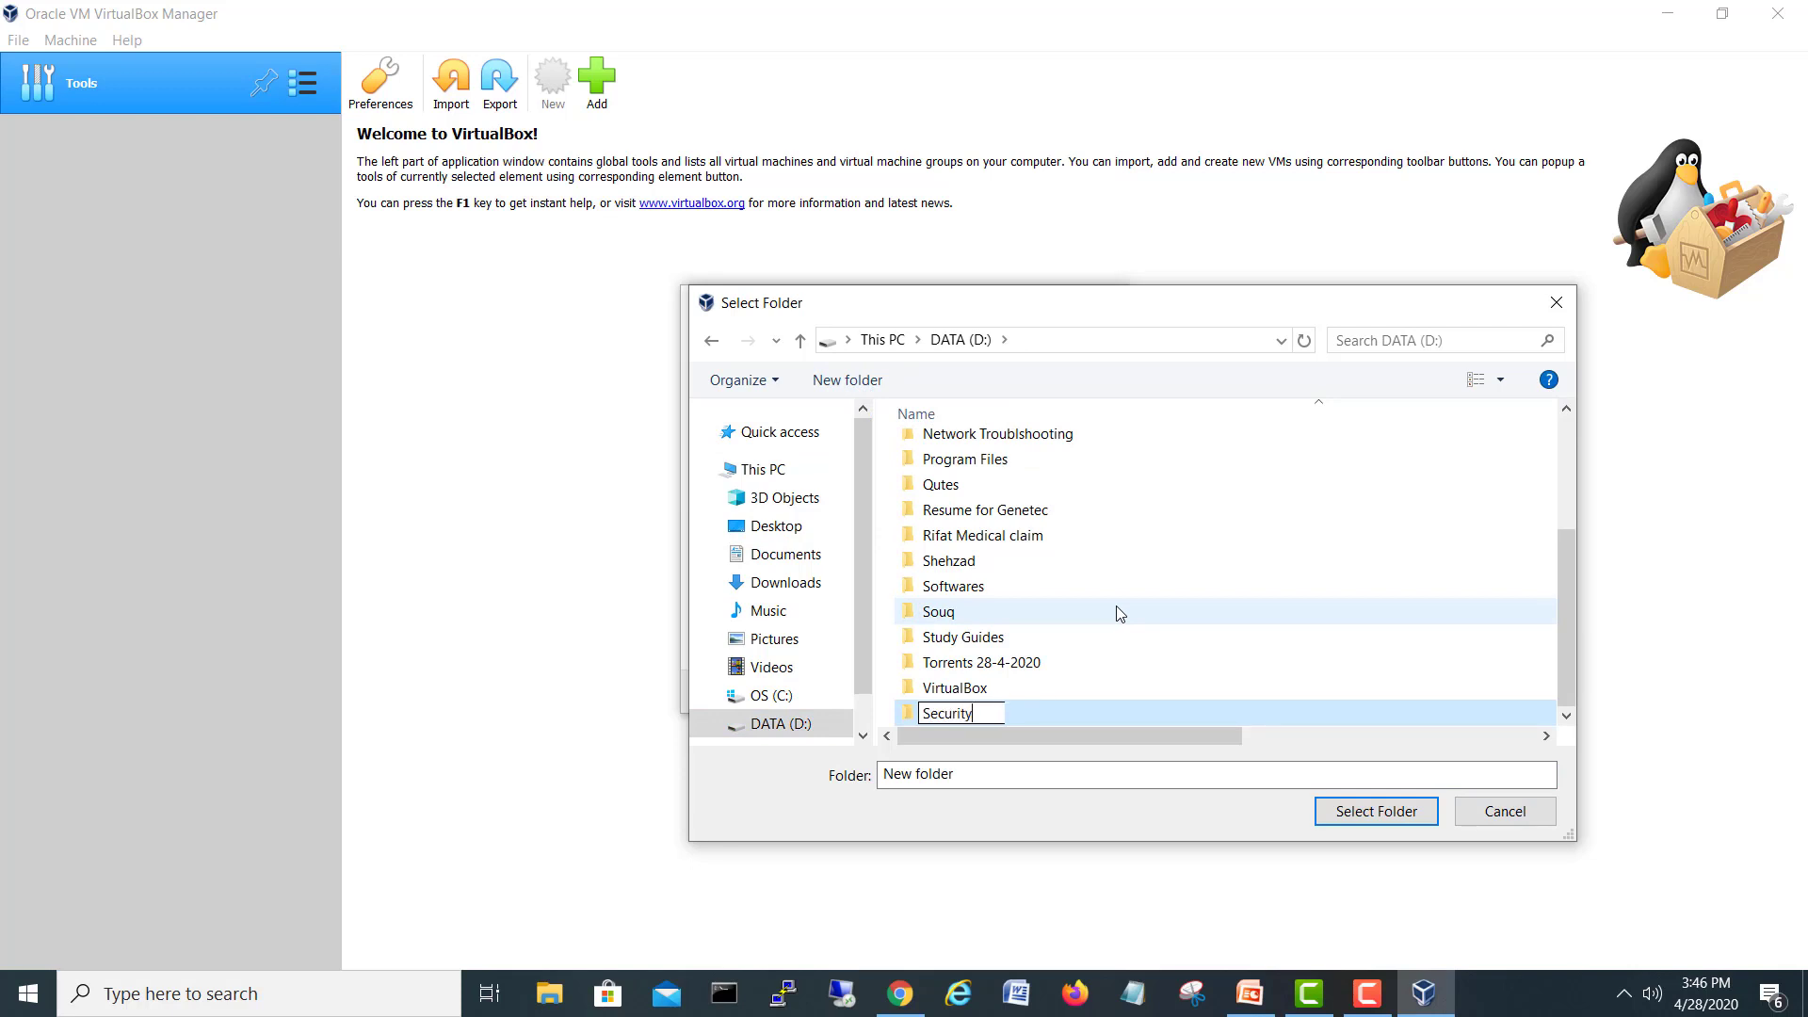
{"action": "type", "text": "Onion Vm"}
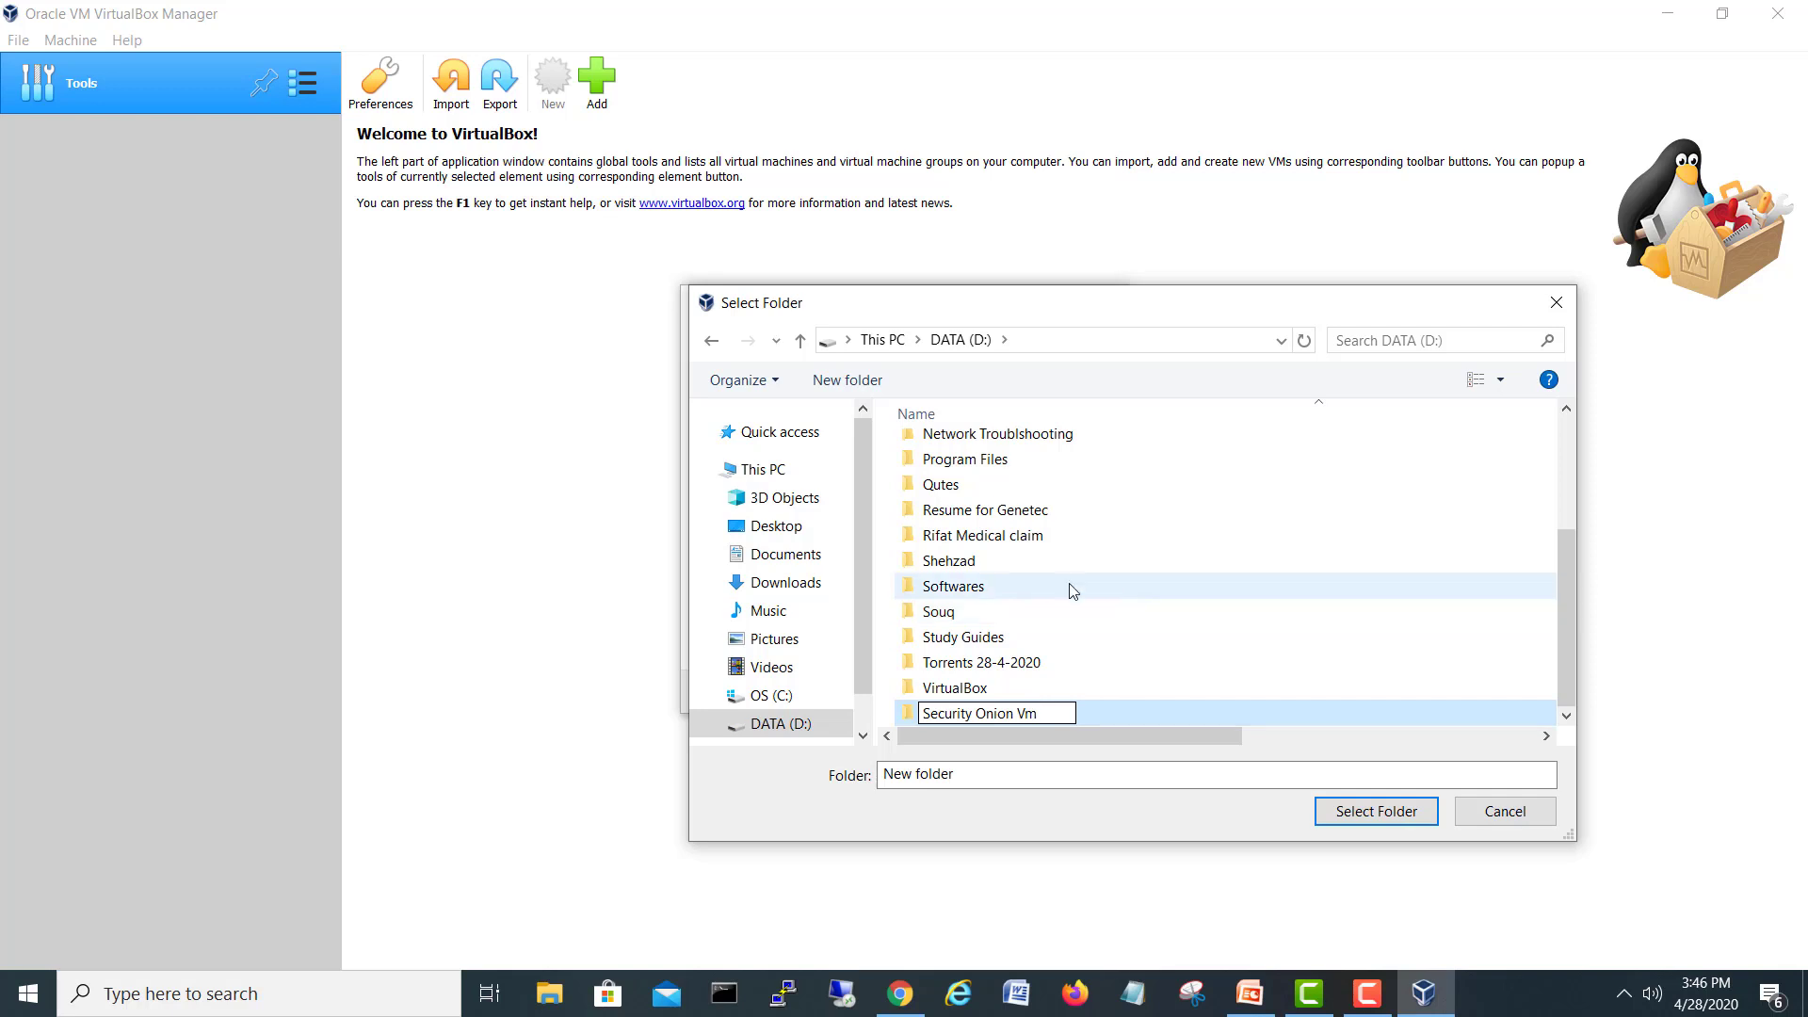
{"action": "type", "text": " on "}
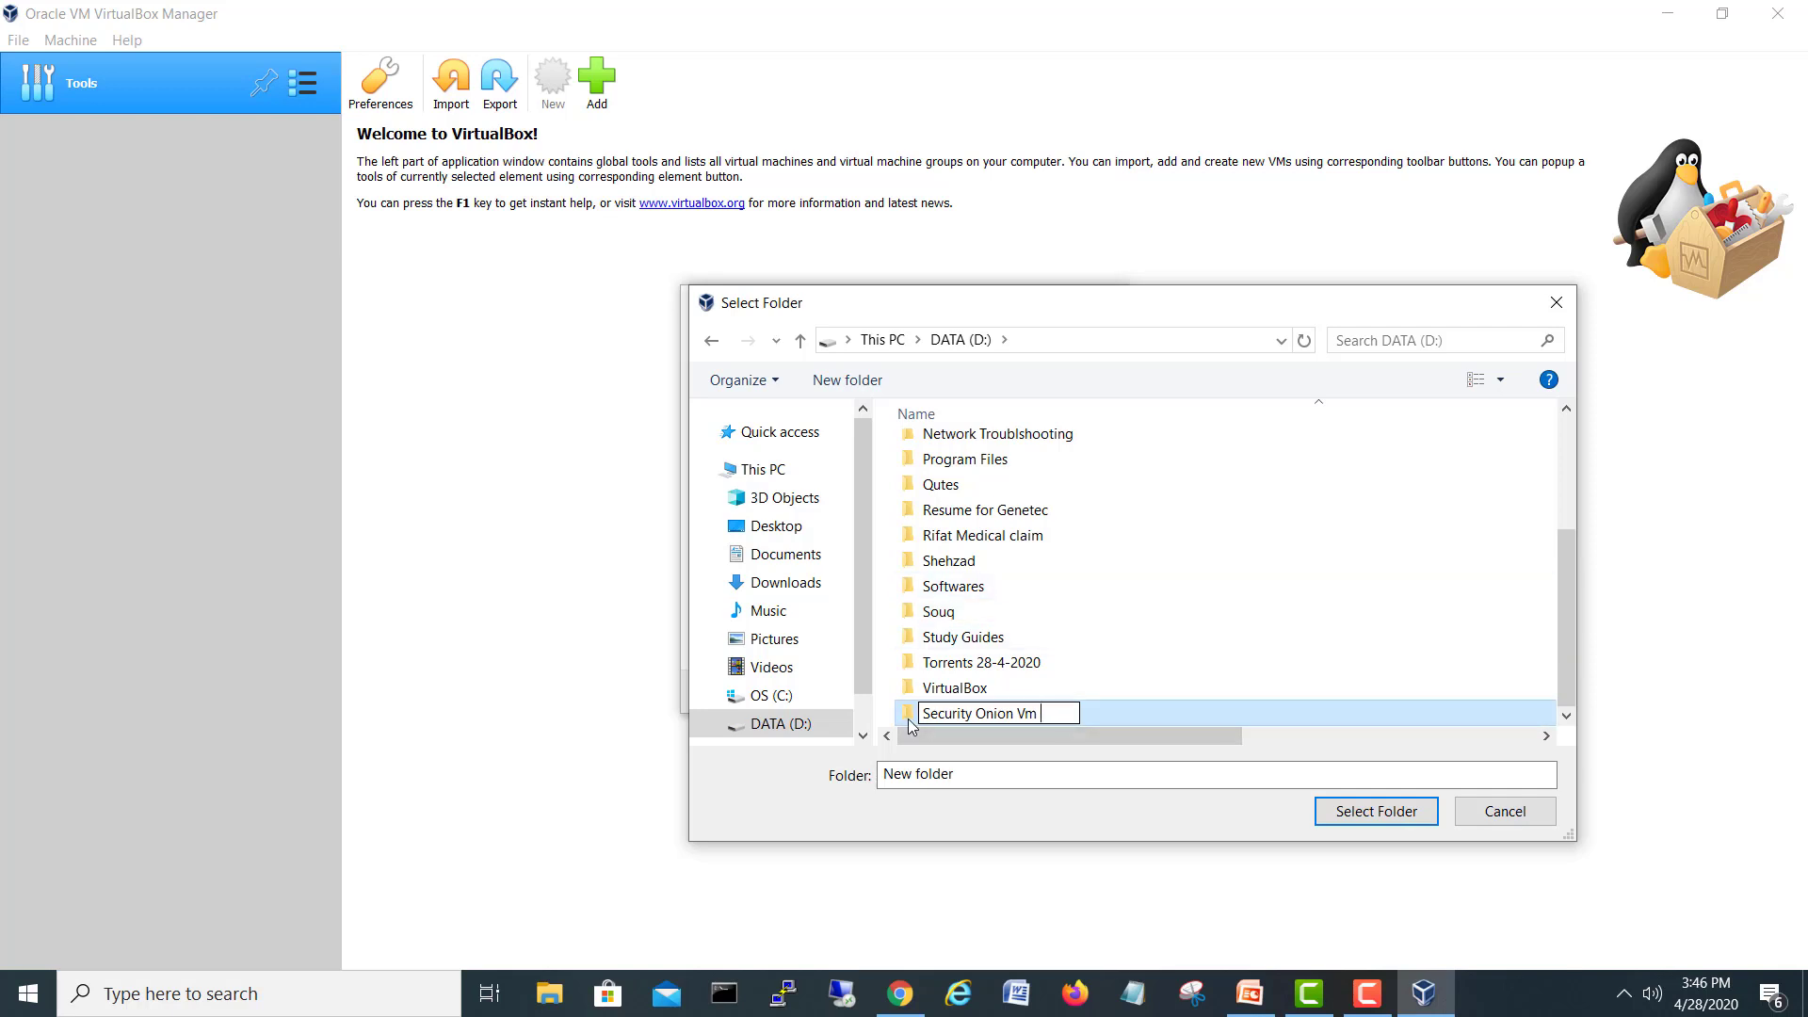
{"action": "type", "text": "Vbox"}
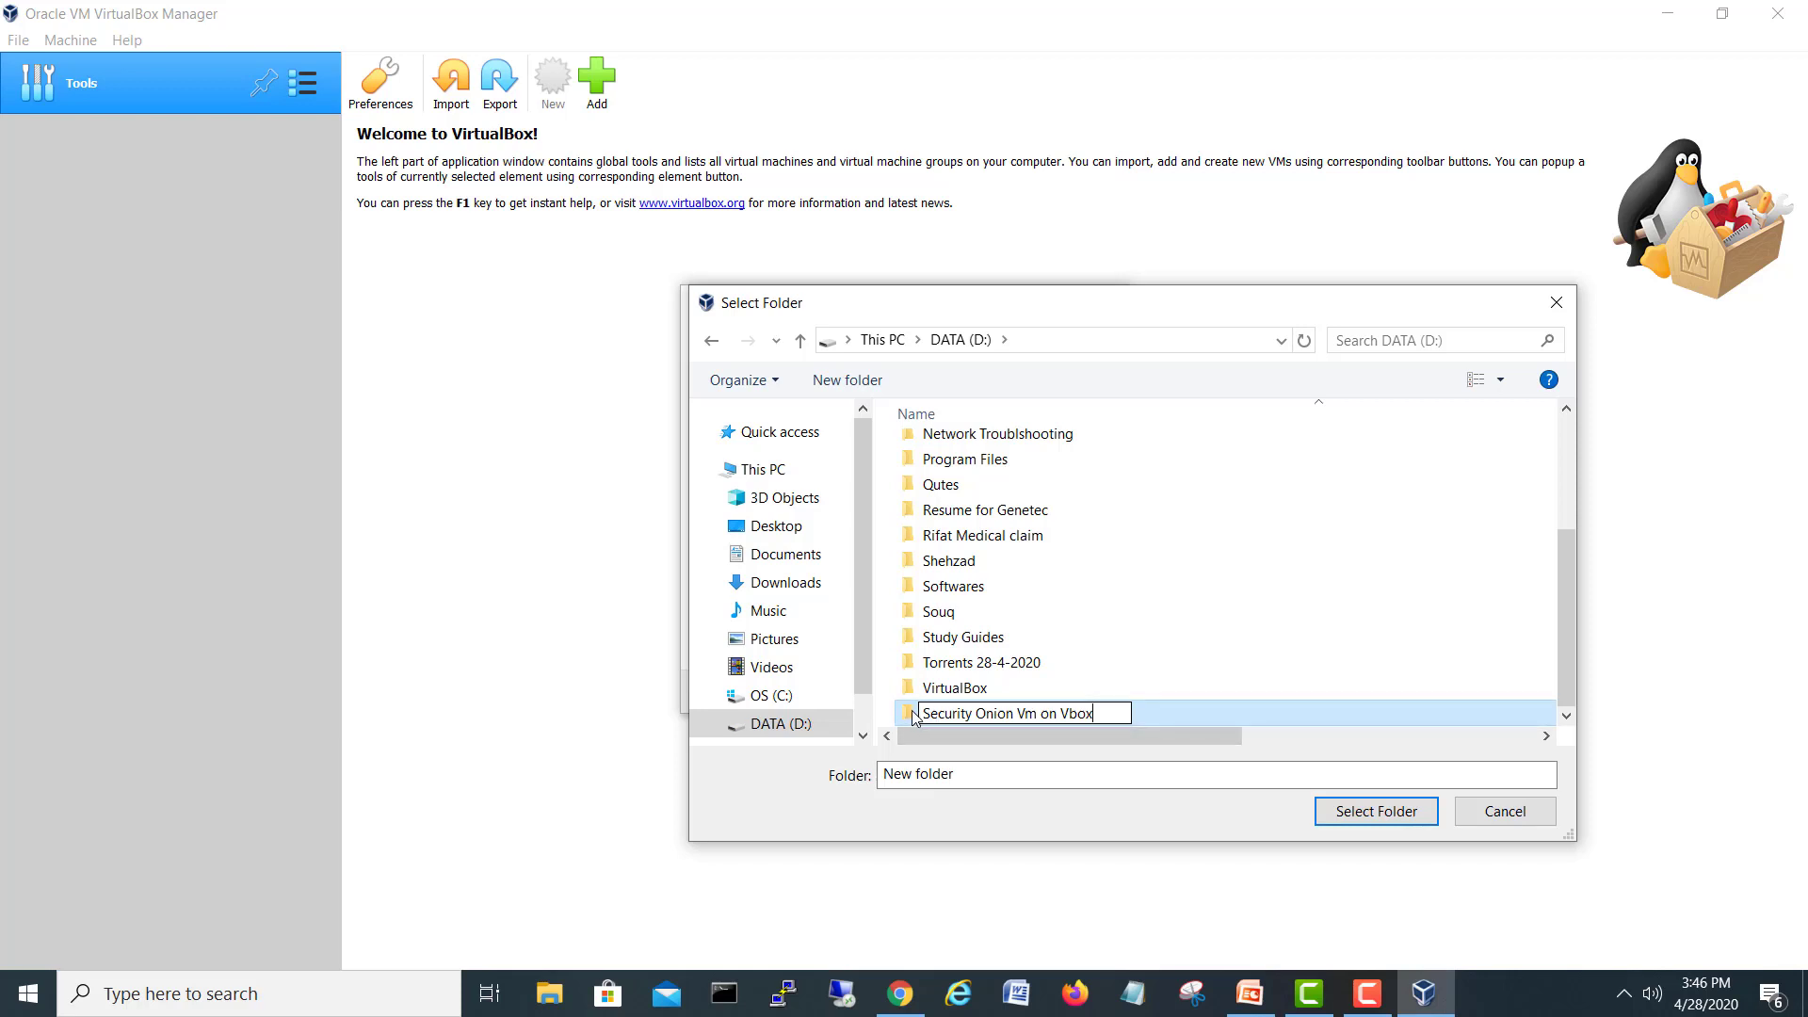
{"action": "left_click", "coordinate": [915, 718]}
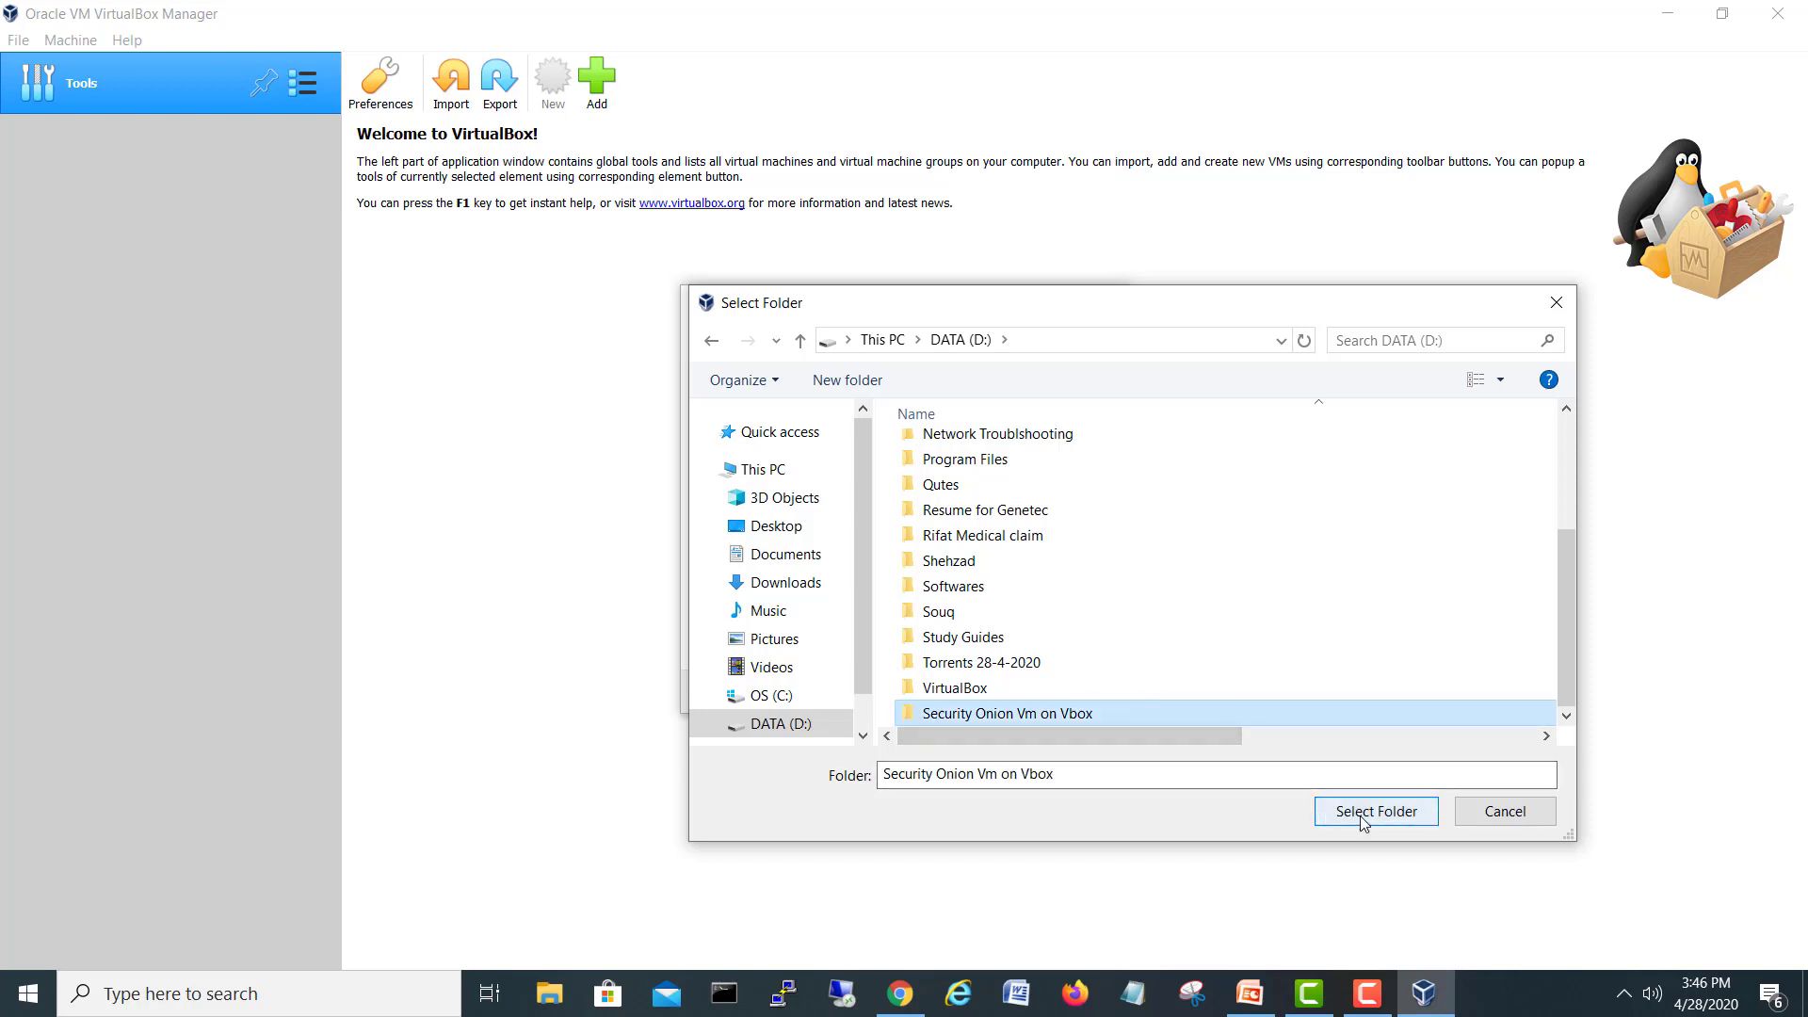
{"action": "left_click", "coordinate": [1392, 812]}
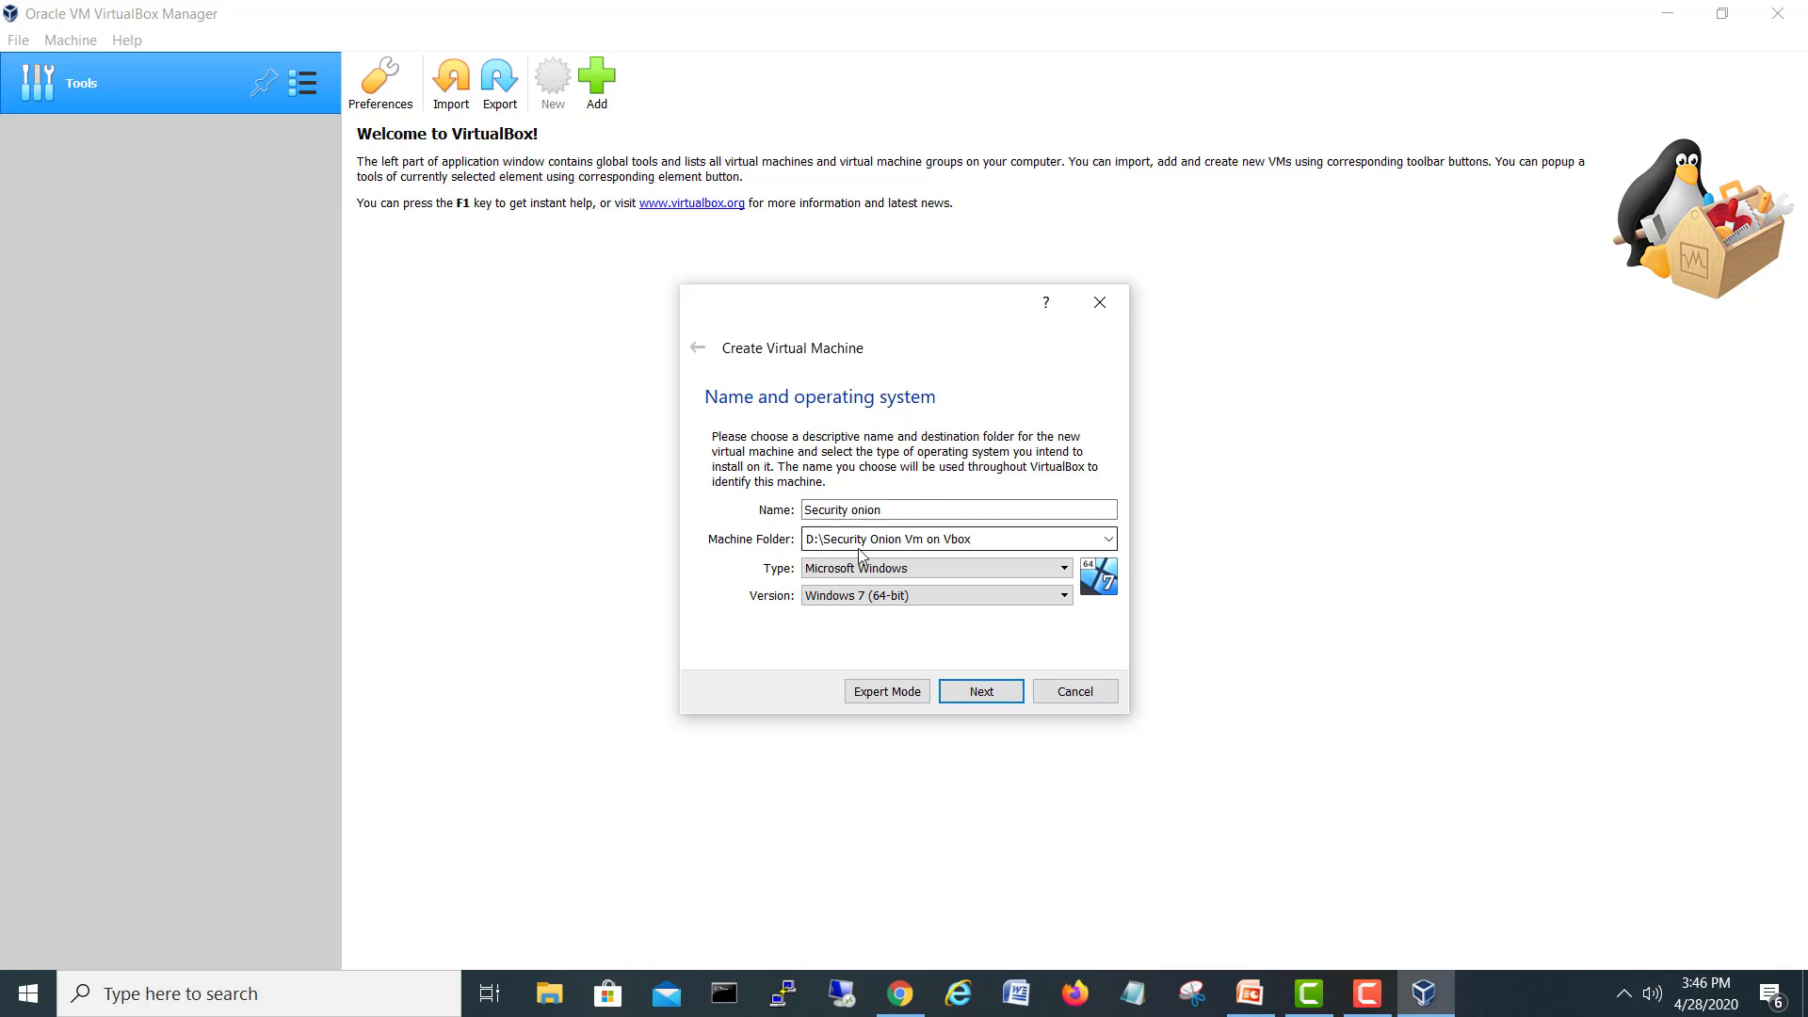
- Set the virtual machine's type to Linux and version to Ubuntu (64-bit), and continue to the memory size settings
{"action": "left_click", "coordinate": [834, 570]}
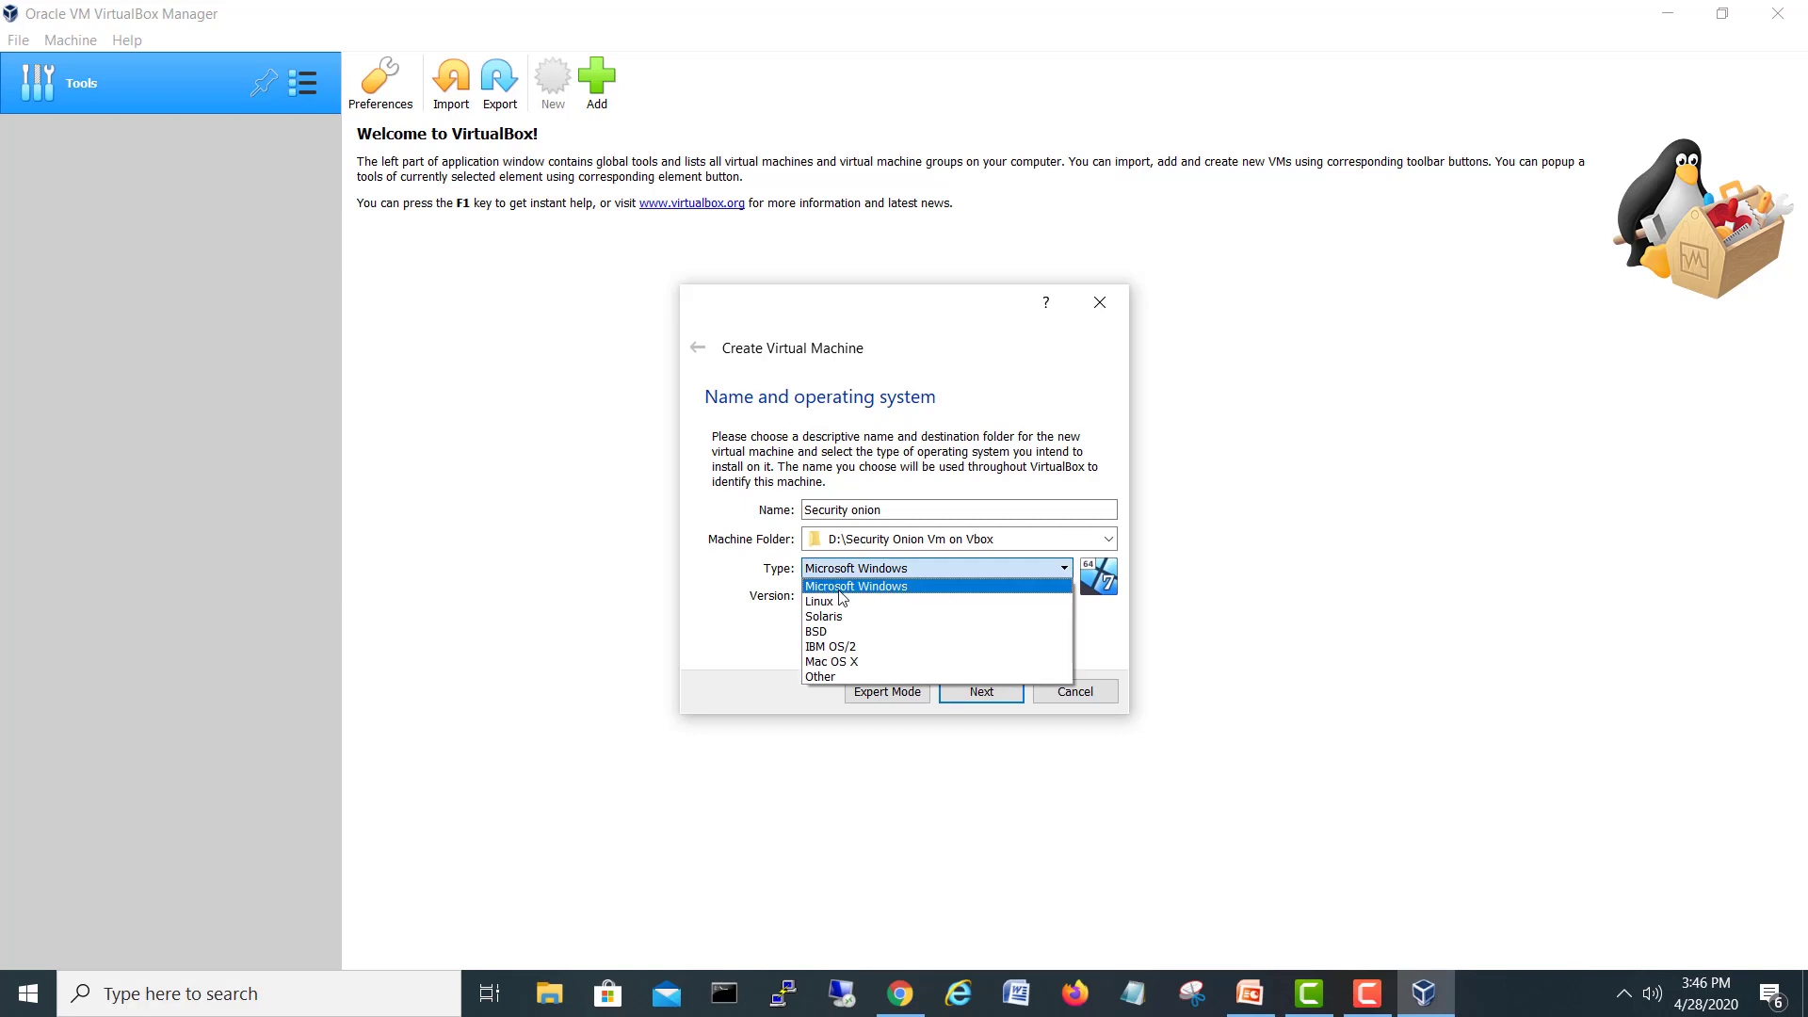
{"action": "left_click", "coordinate": [841, 601]}
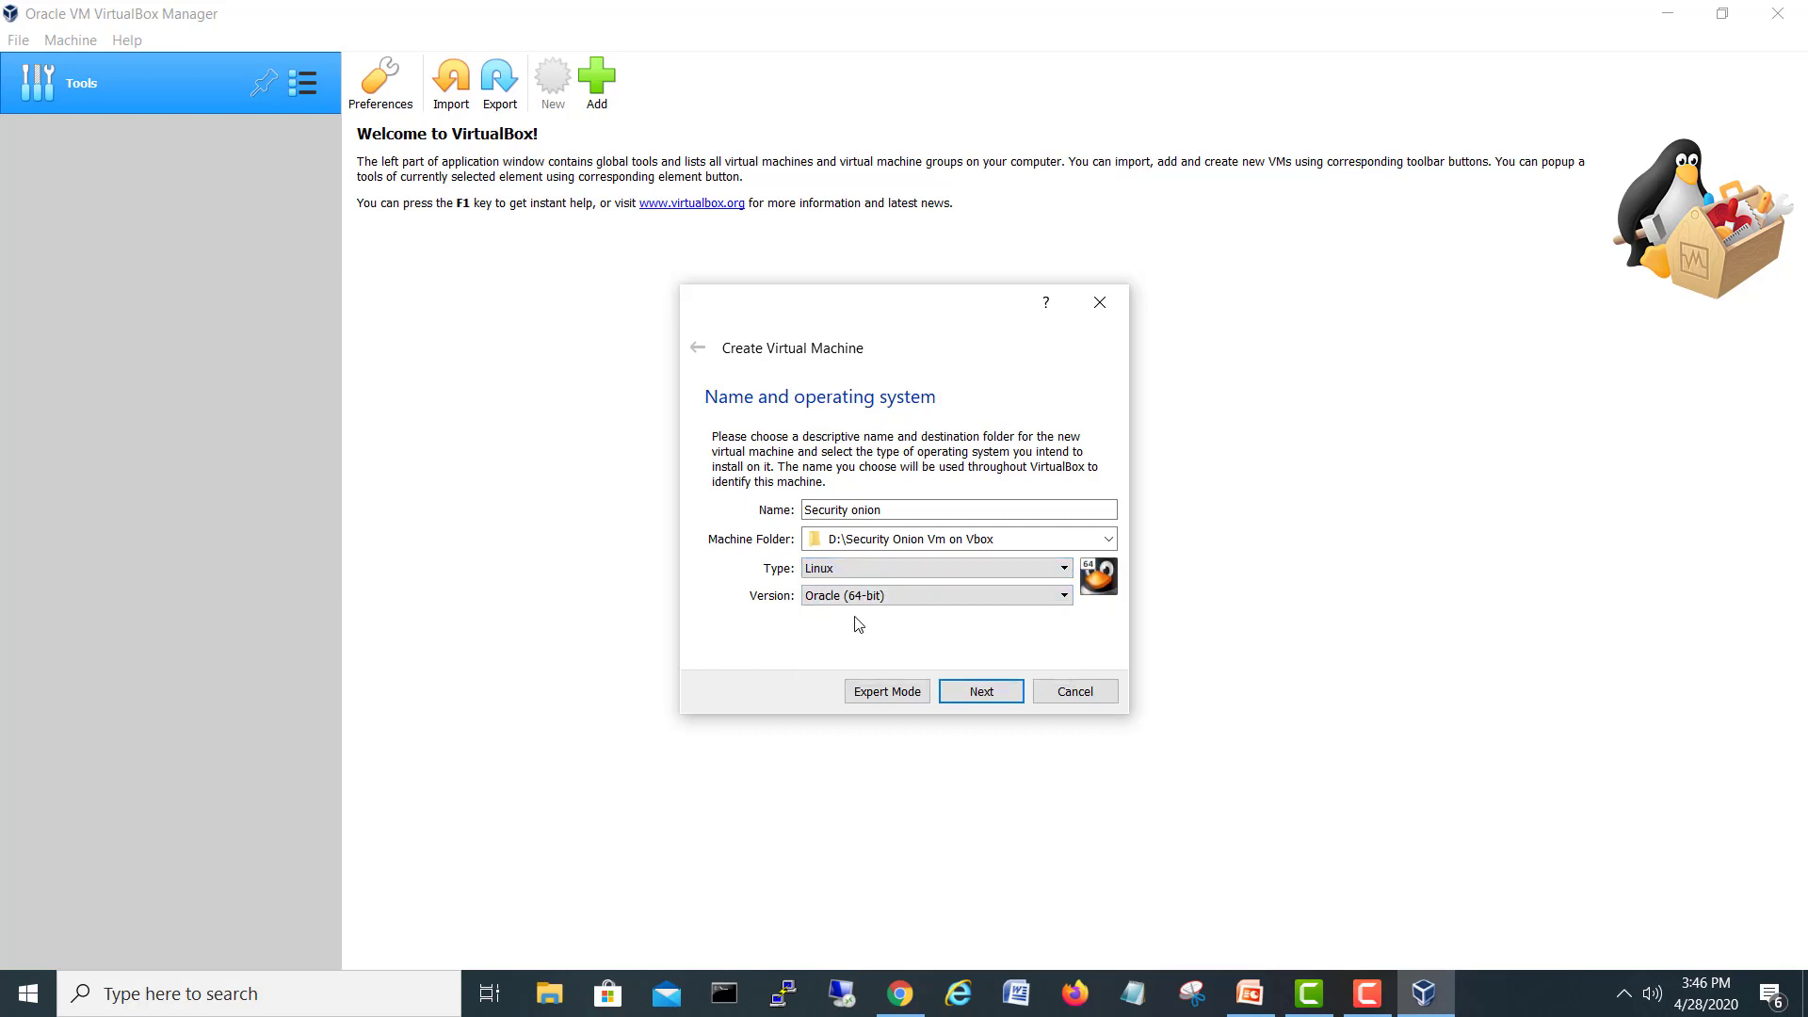
{"action": "left_click", "coordinate": [875, 597]}
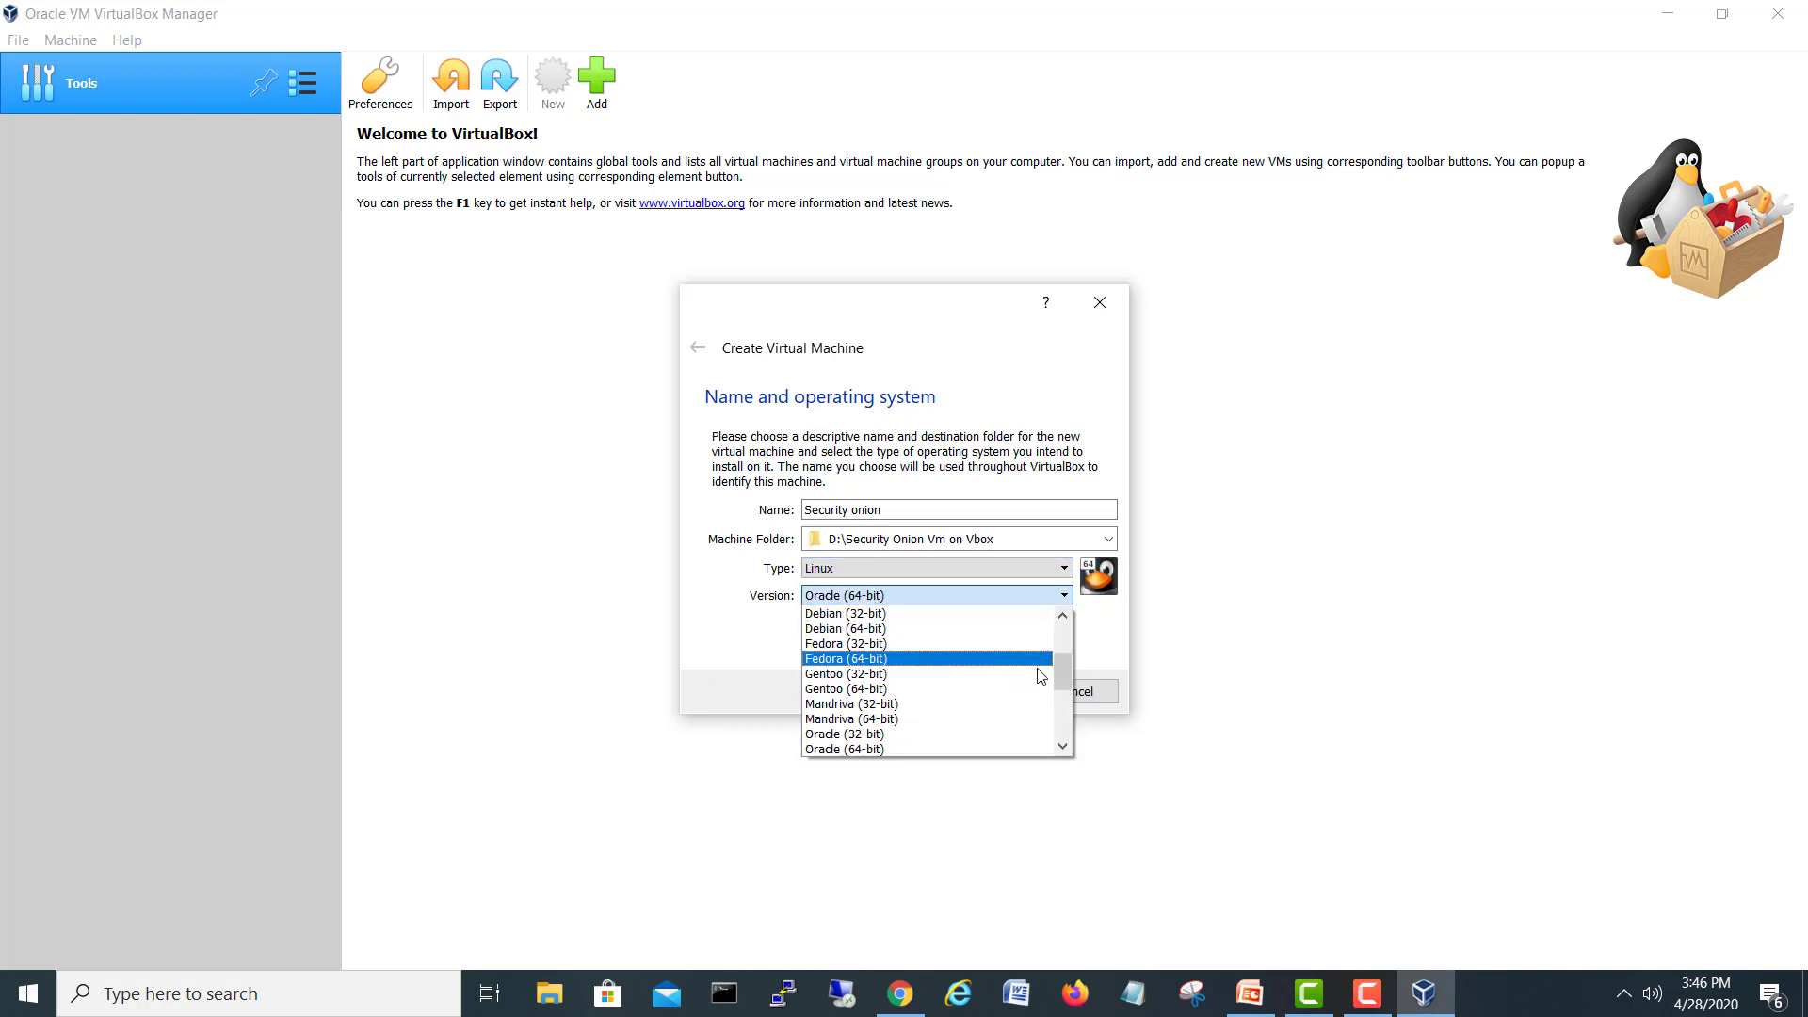
{"action": "left_click_drag", "start_coordinate": [1065, 674], "coordinate": [1065, 720]}
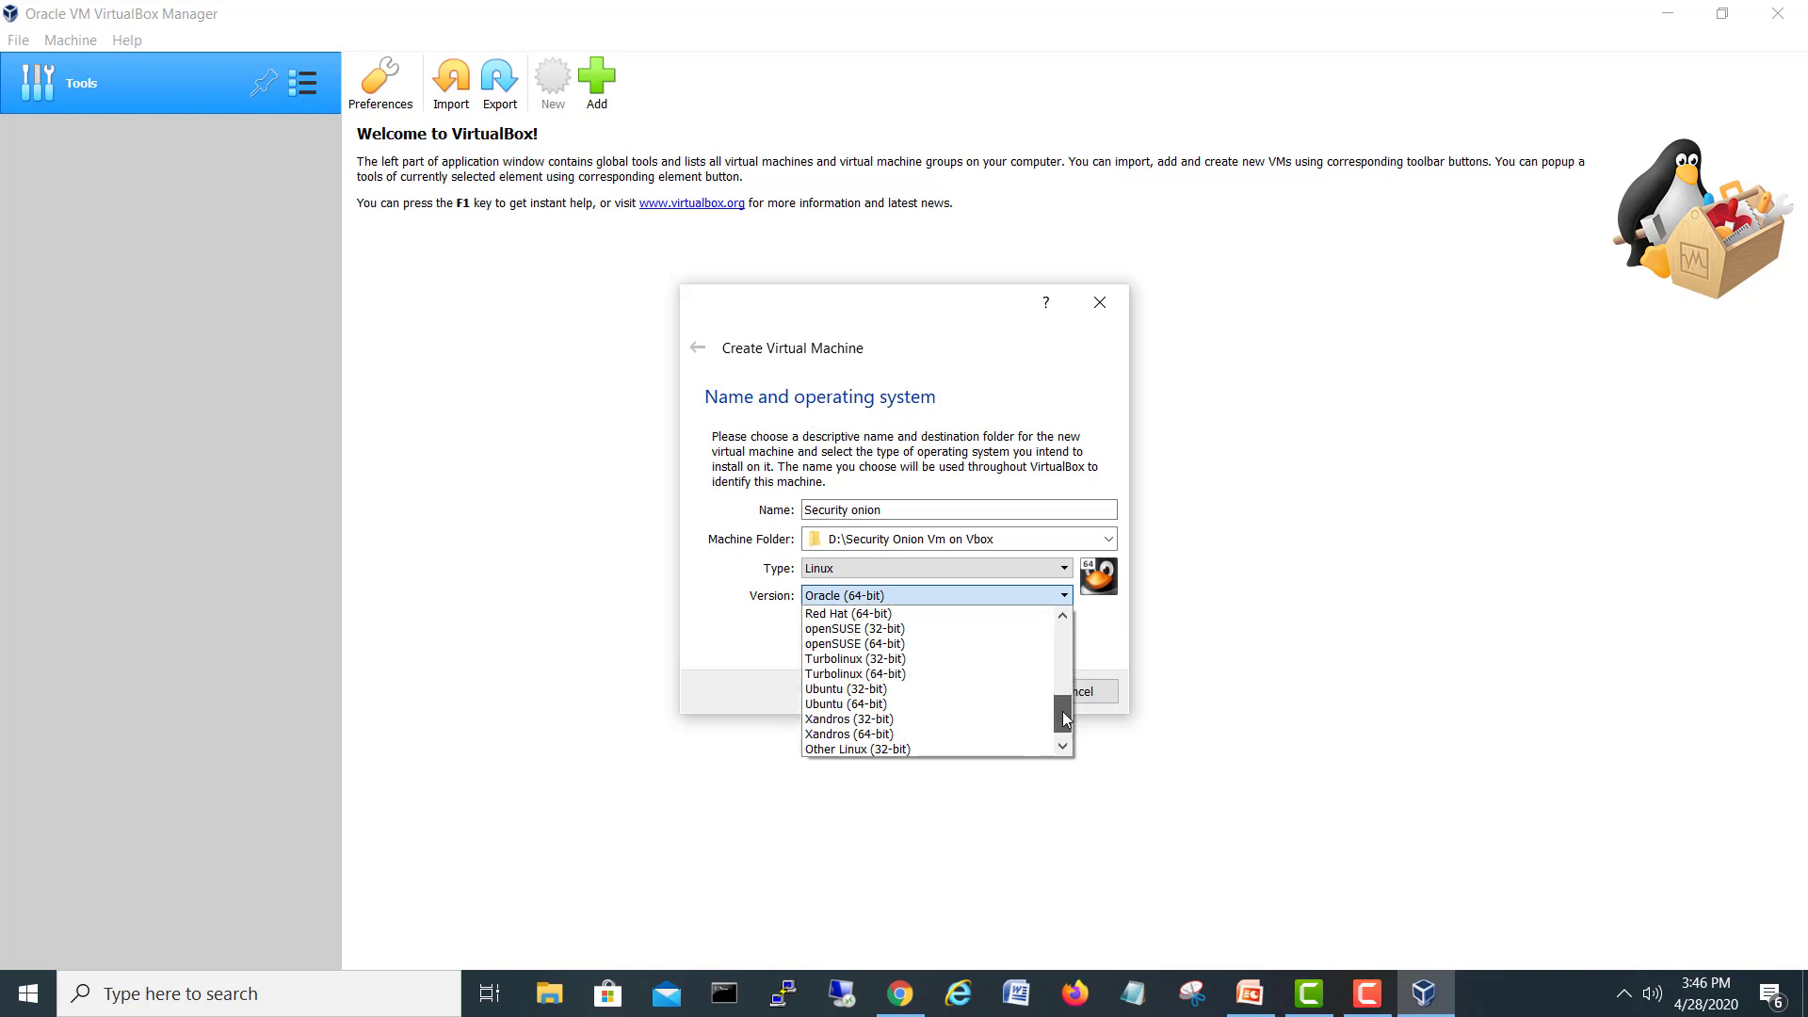
{"action": "left_click", "coordinate": [899, 706]}
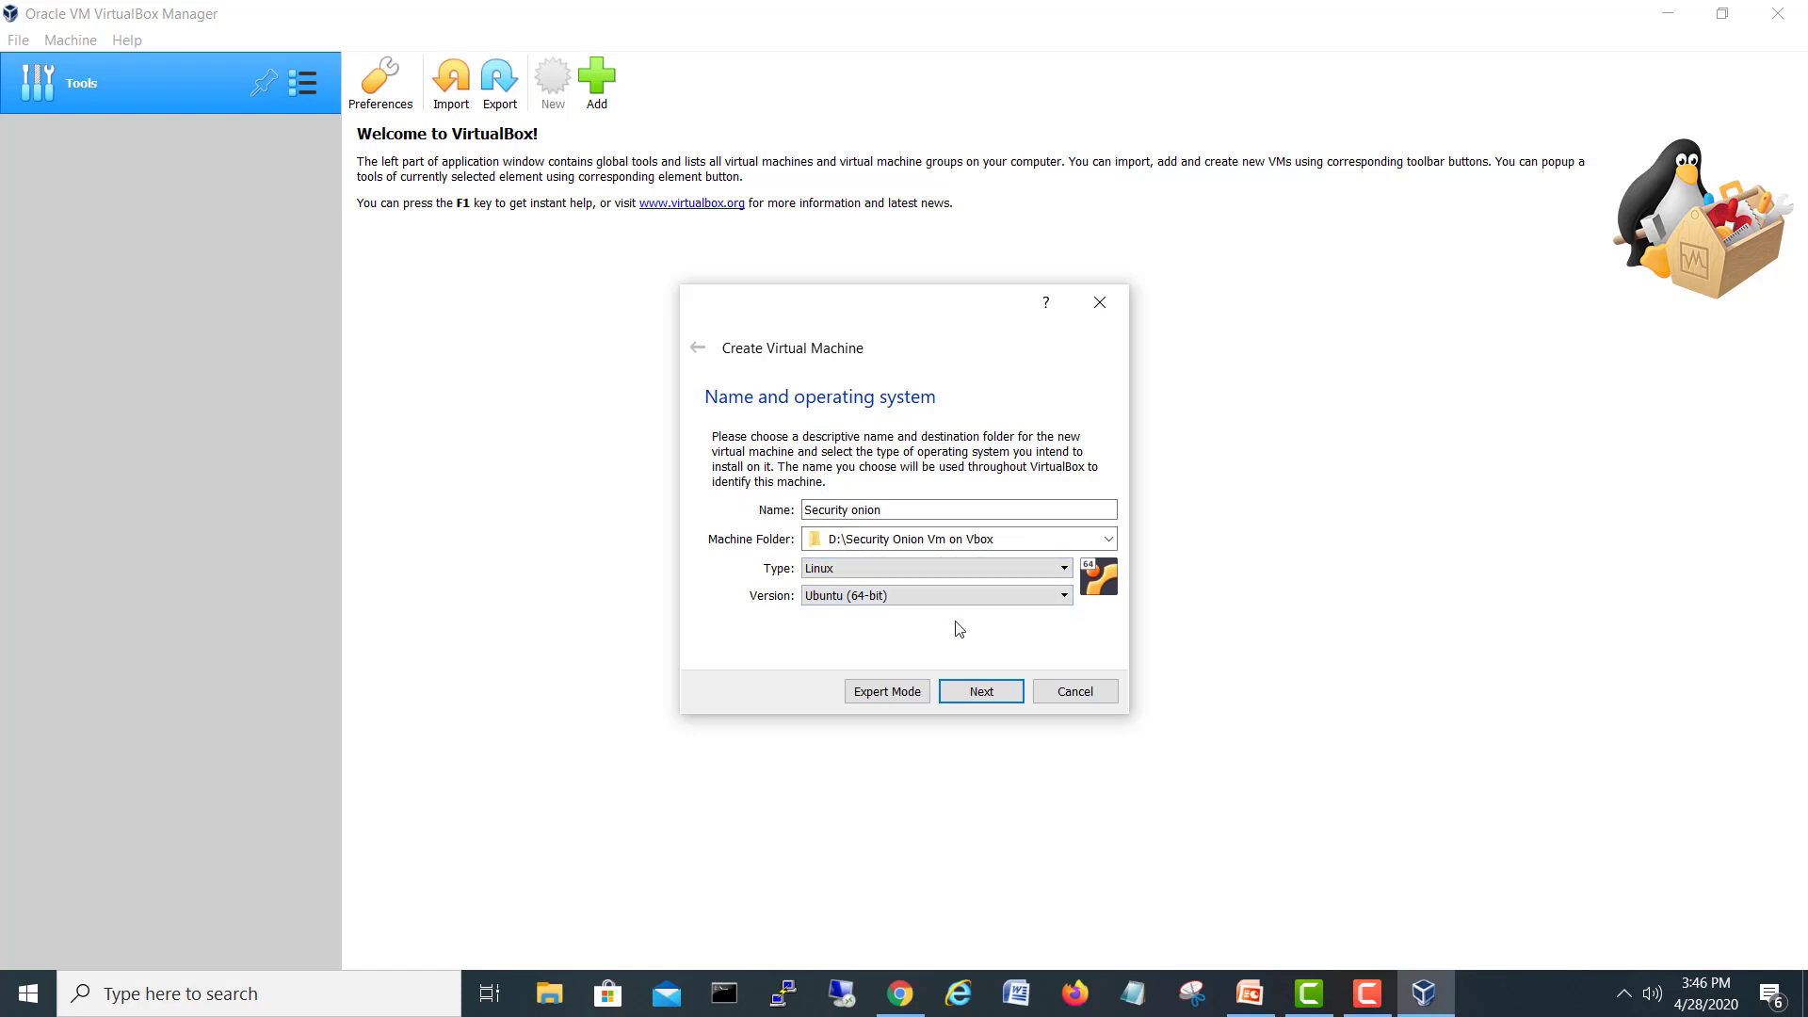
{"action": "left_click", "coordinate": [981, 690]}
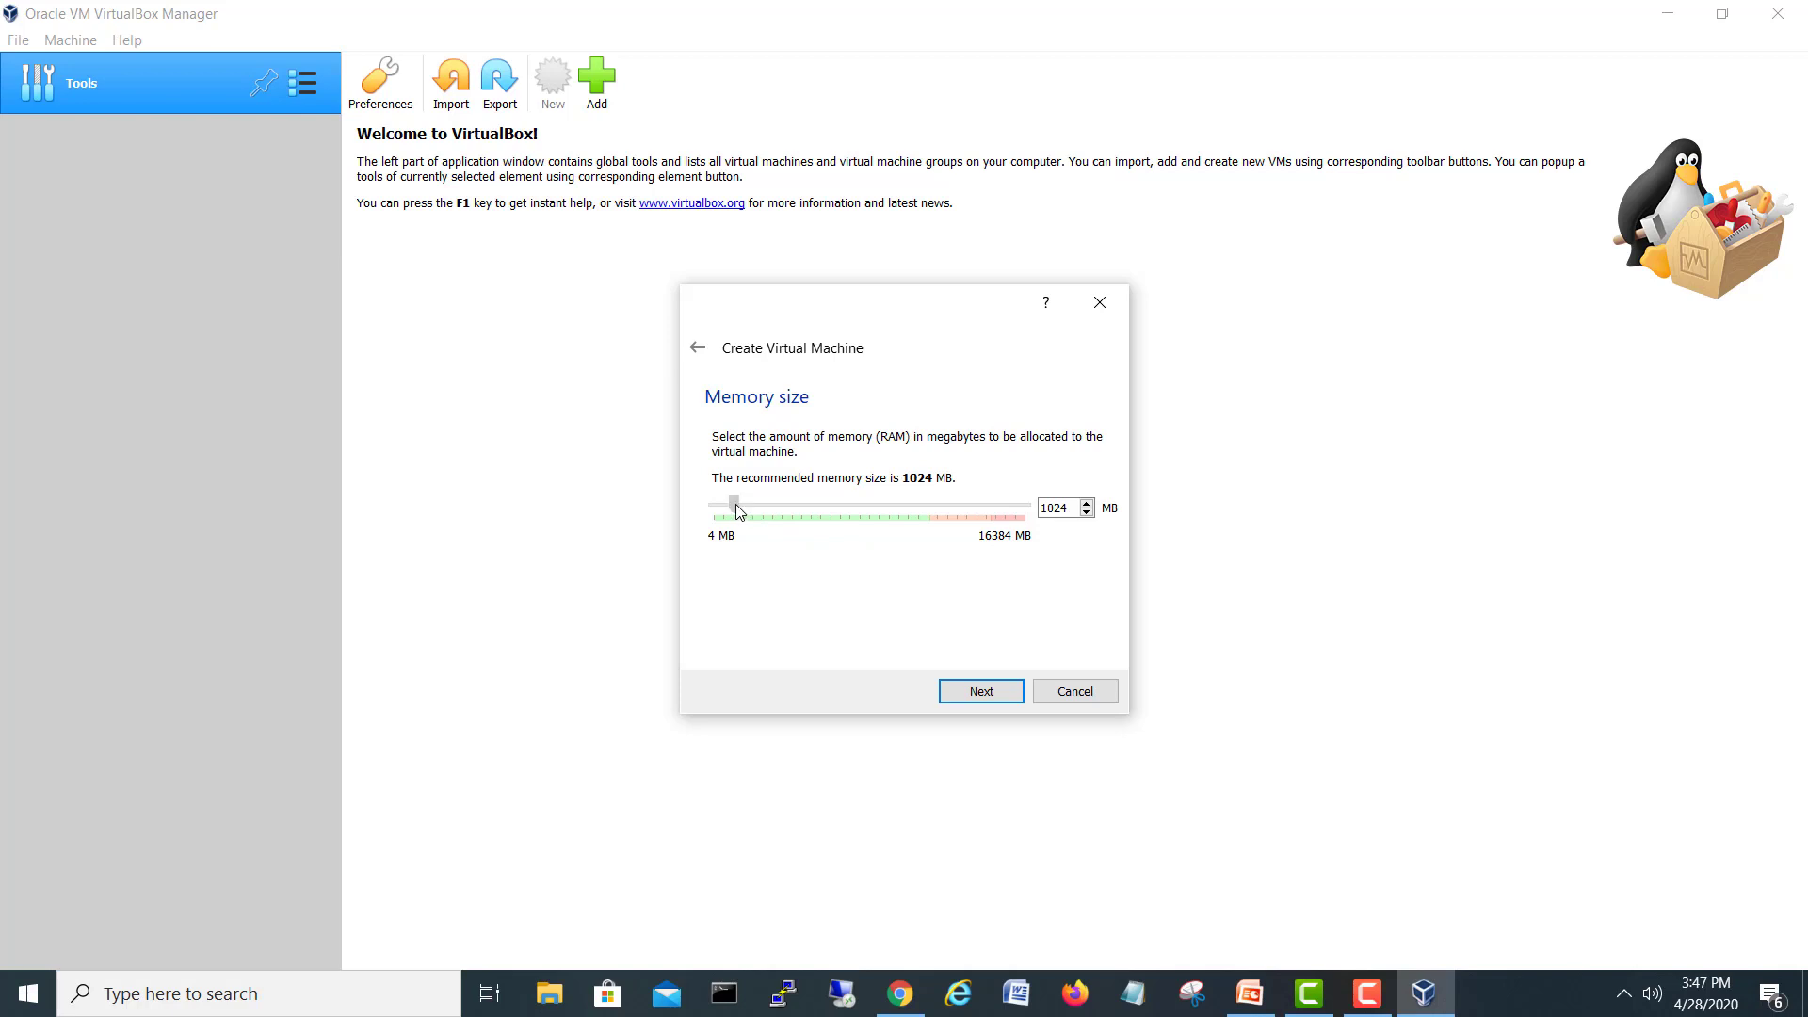
- Calculate 1024 × 8 in the Windows Calculator and close it
{"action": "left_click", "coordinate": [23, 1008]}
{"action": "type", "text": "cal"}
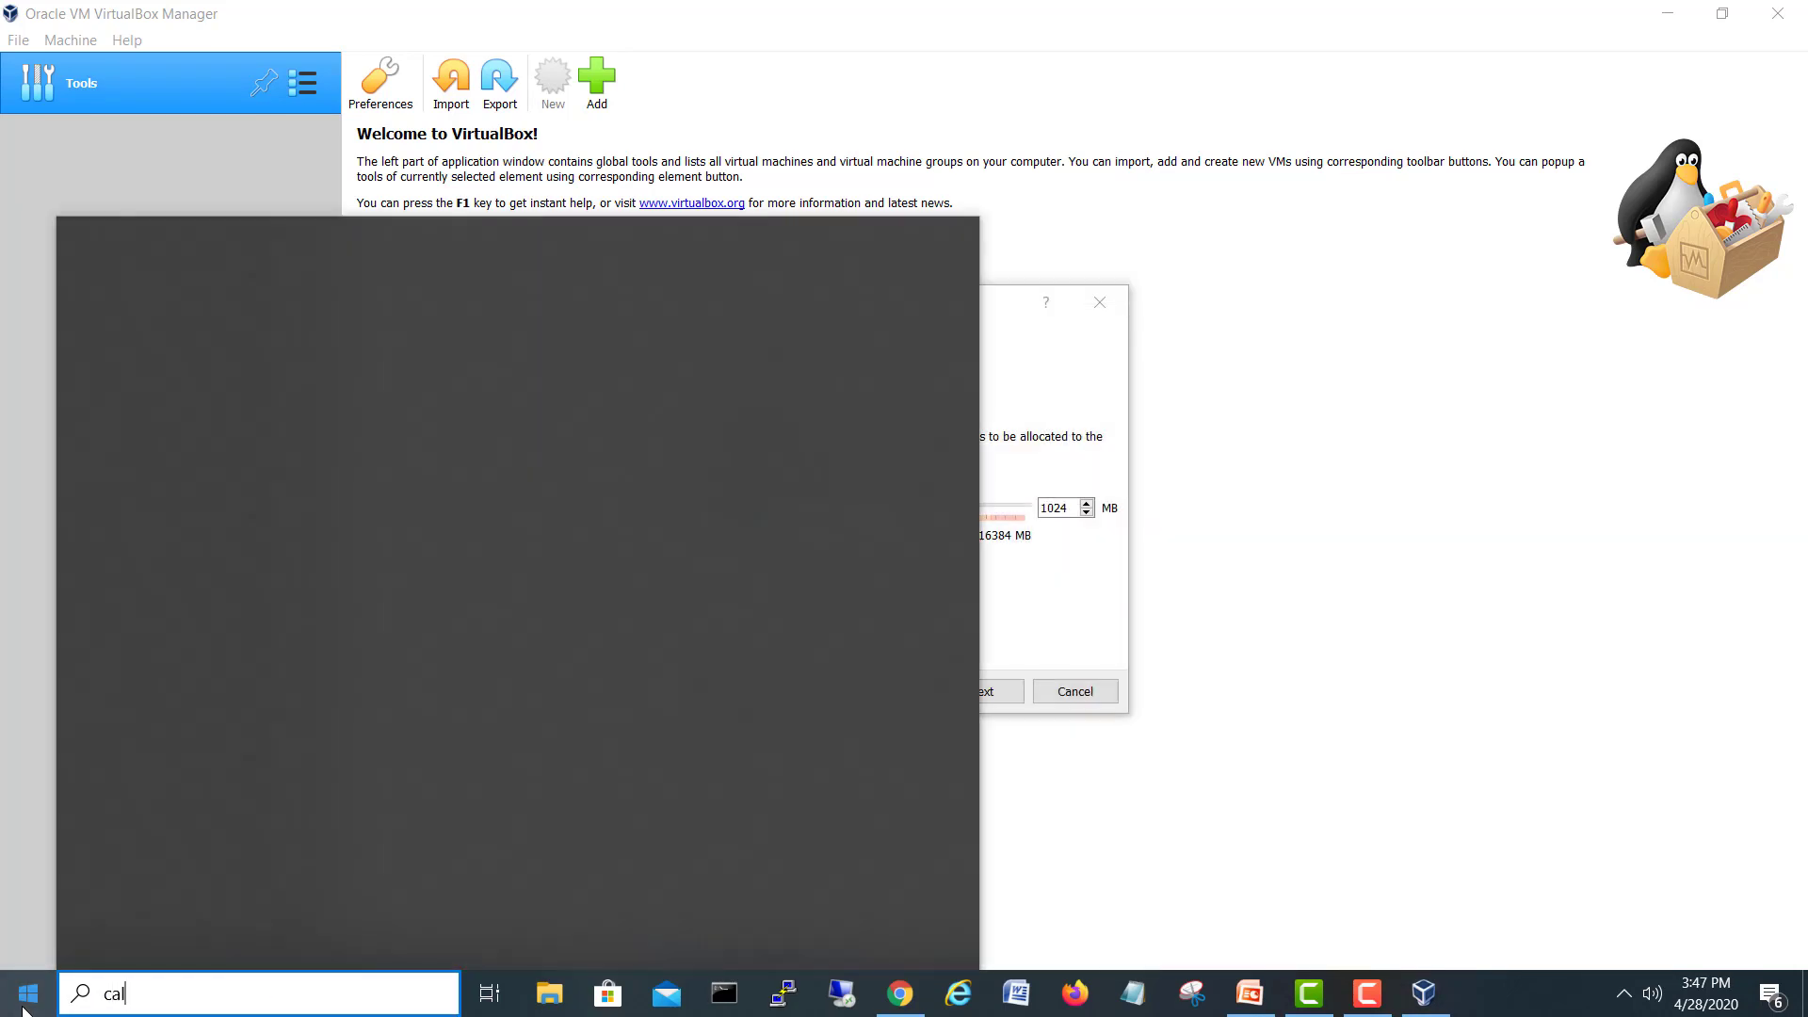
{"action": "left_click", "coordinate": [168, 363]}
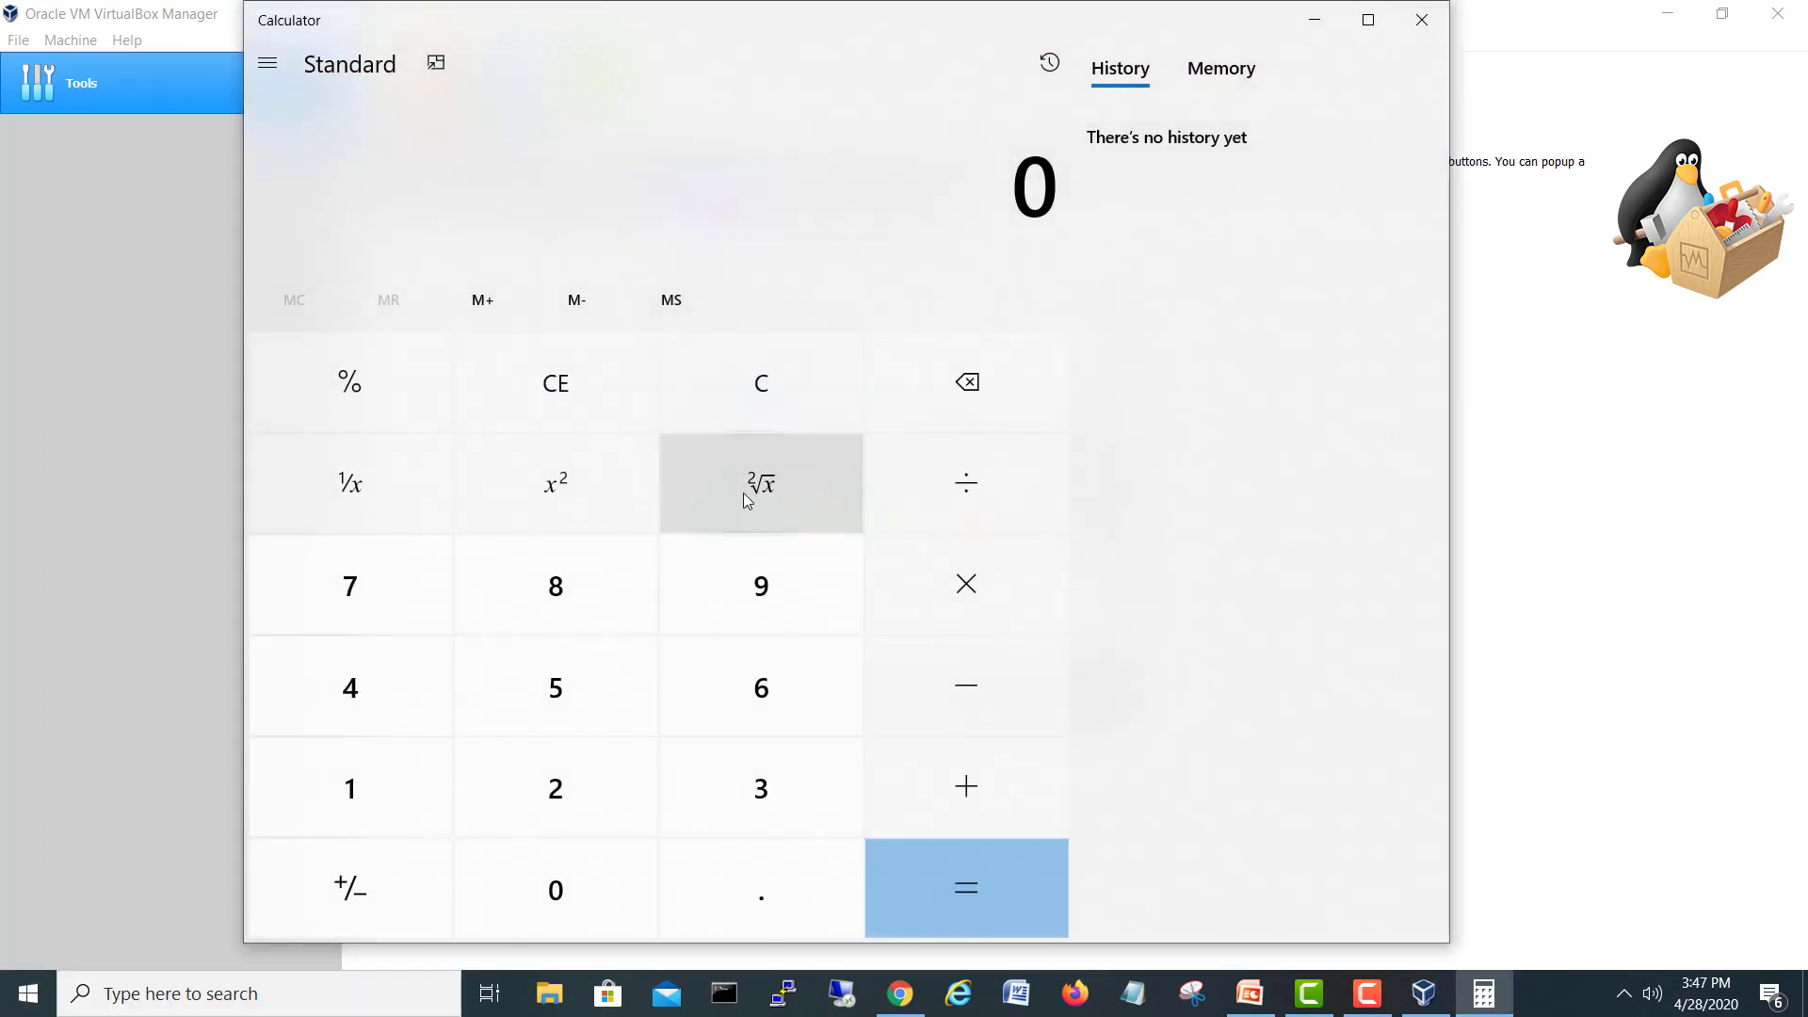
{"action": "left_click", "coordinate": [307, 787]}
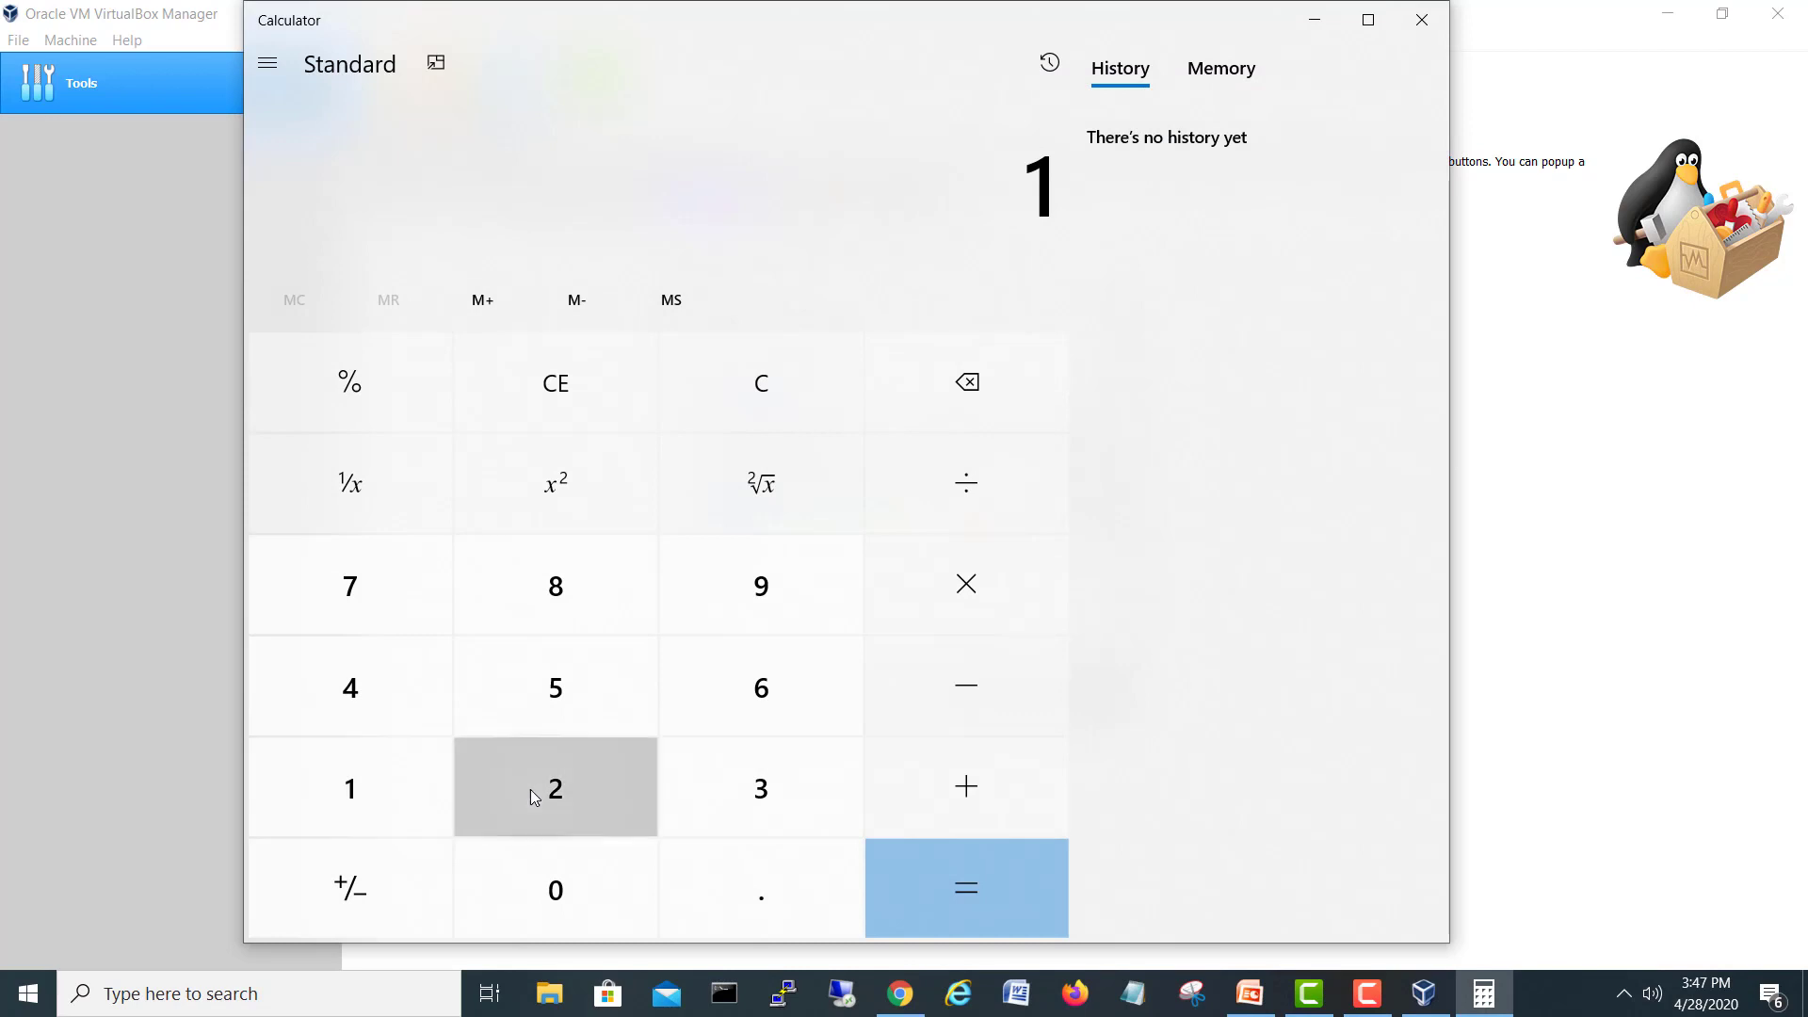
{"action": "left_click", "coordinate": [529, 789]}
{"action": "left_click_drag", "start_coordinate": [1130, 33], "coordinate": [1198, 40]}
{"action": "left_click", "coordinate": [895, 399]}
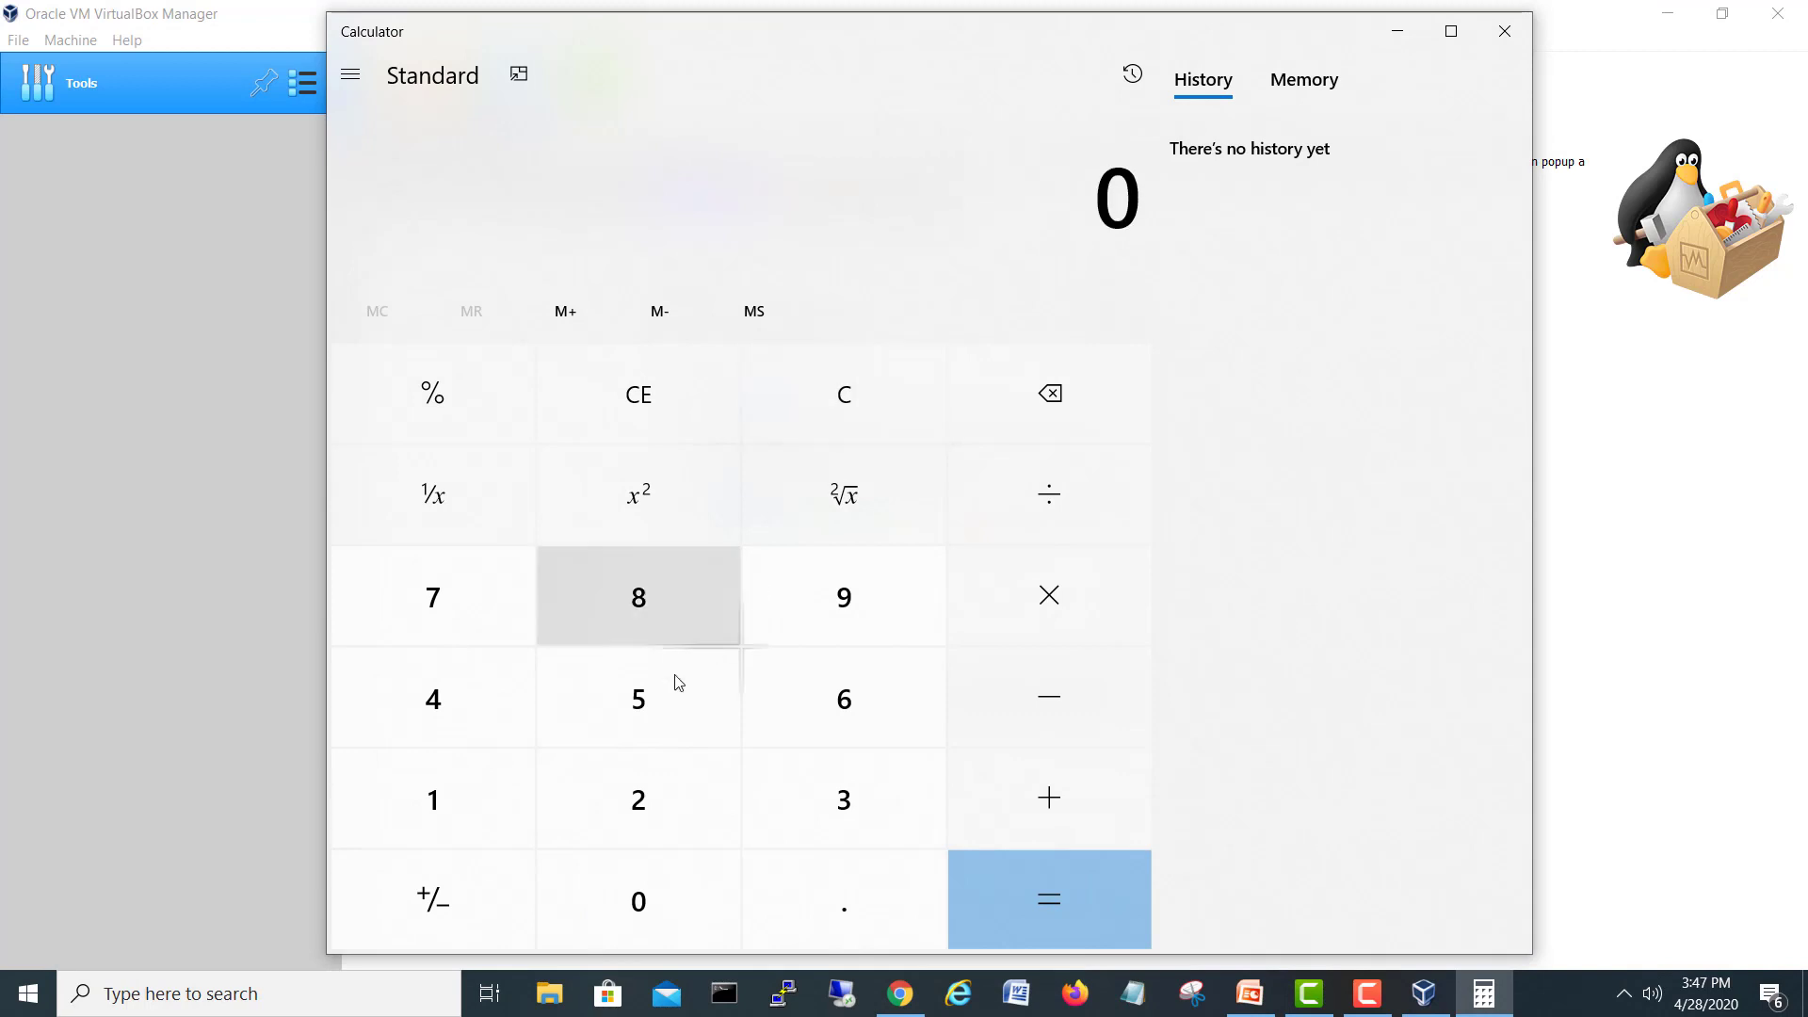
{"action": "left_click", "coordinate": [469, 787]}
{"action": "left_click", "coordinate": [571, 906]}
{"action": "left_click", "coordinate": [595, 789]}
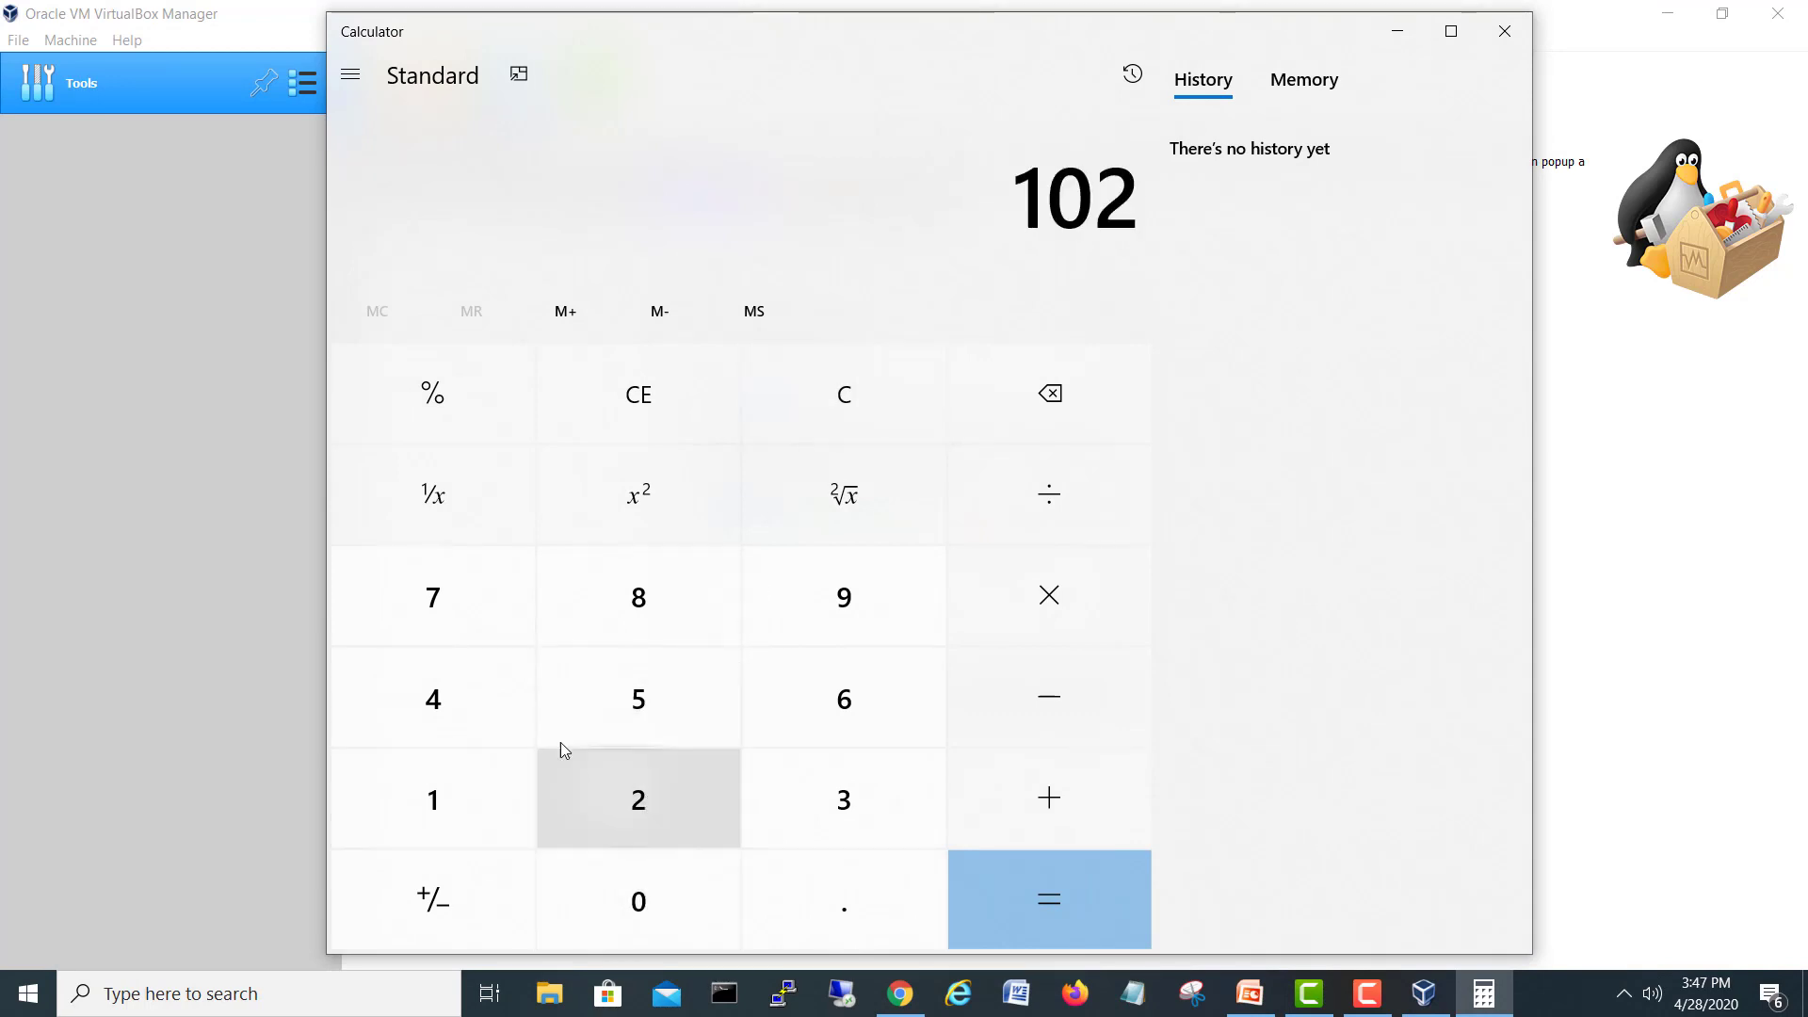
{"action": "left_click", "coordinate": [459, 680]}
{"action": "left_click", "coordinate": [1046, 604]}
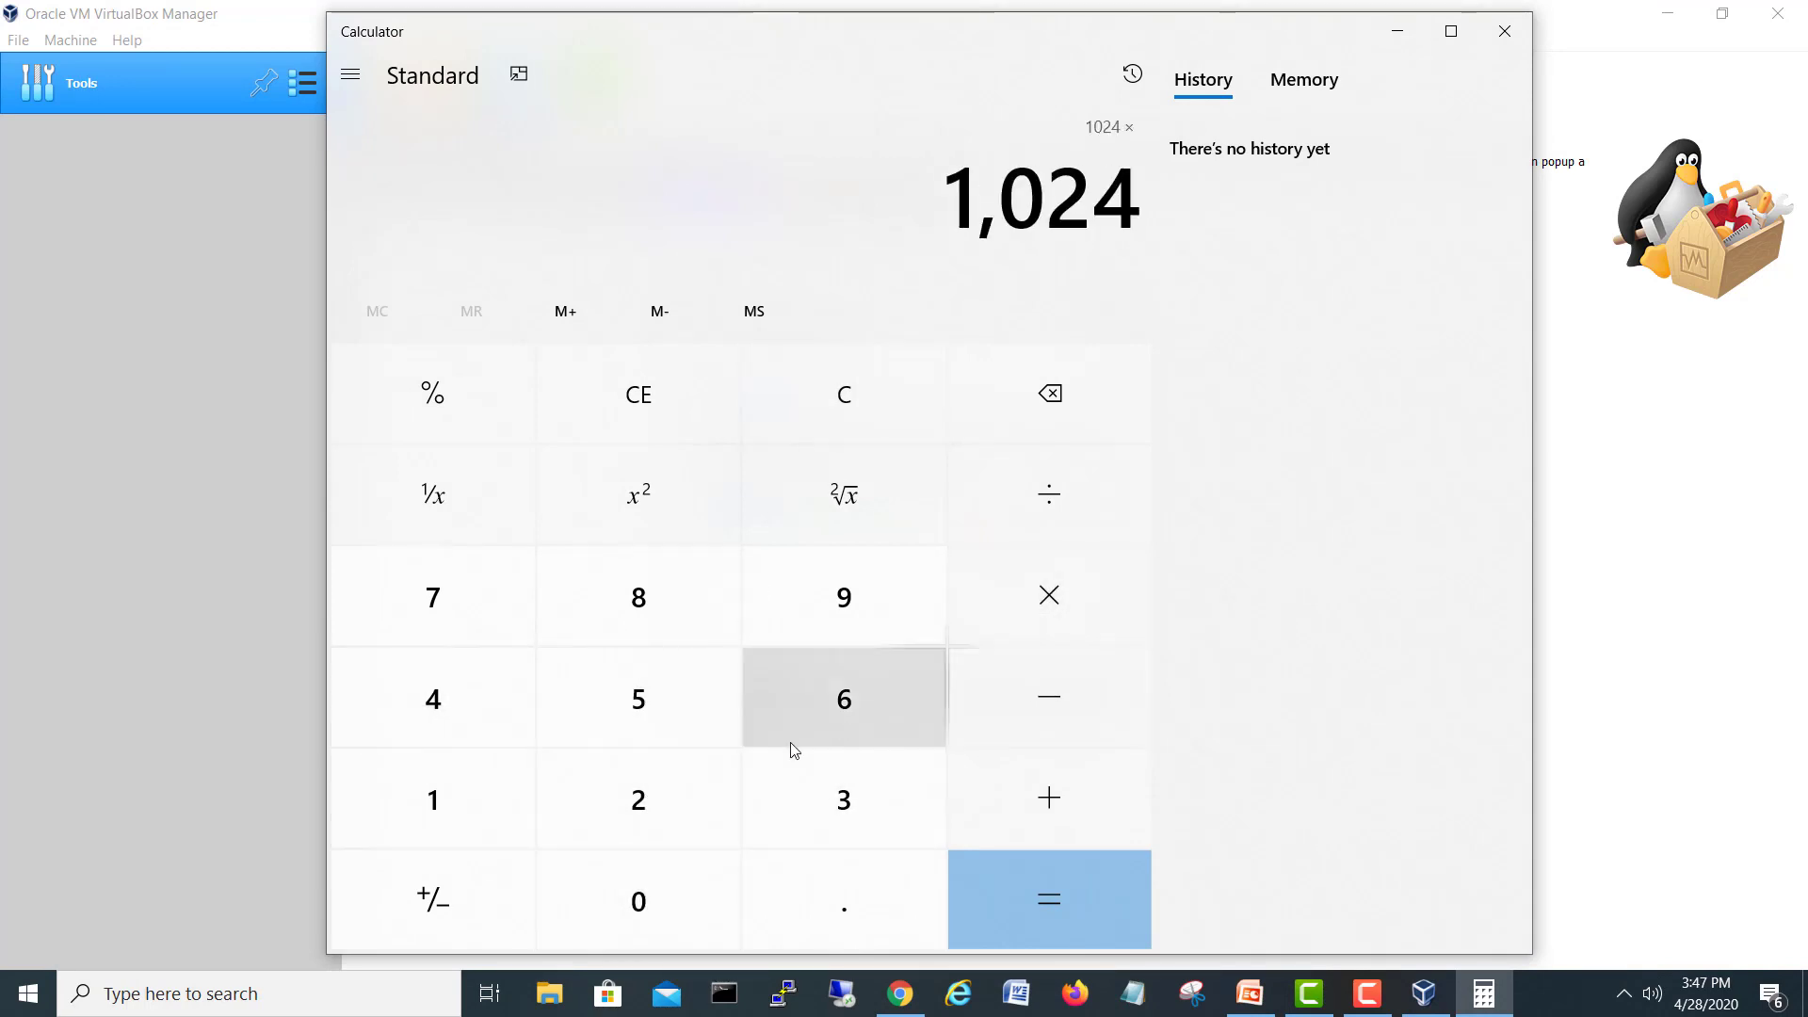
{"action": "left_click", "coordinate": [664, 614]}
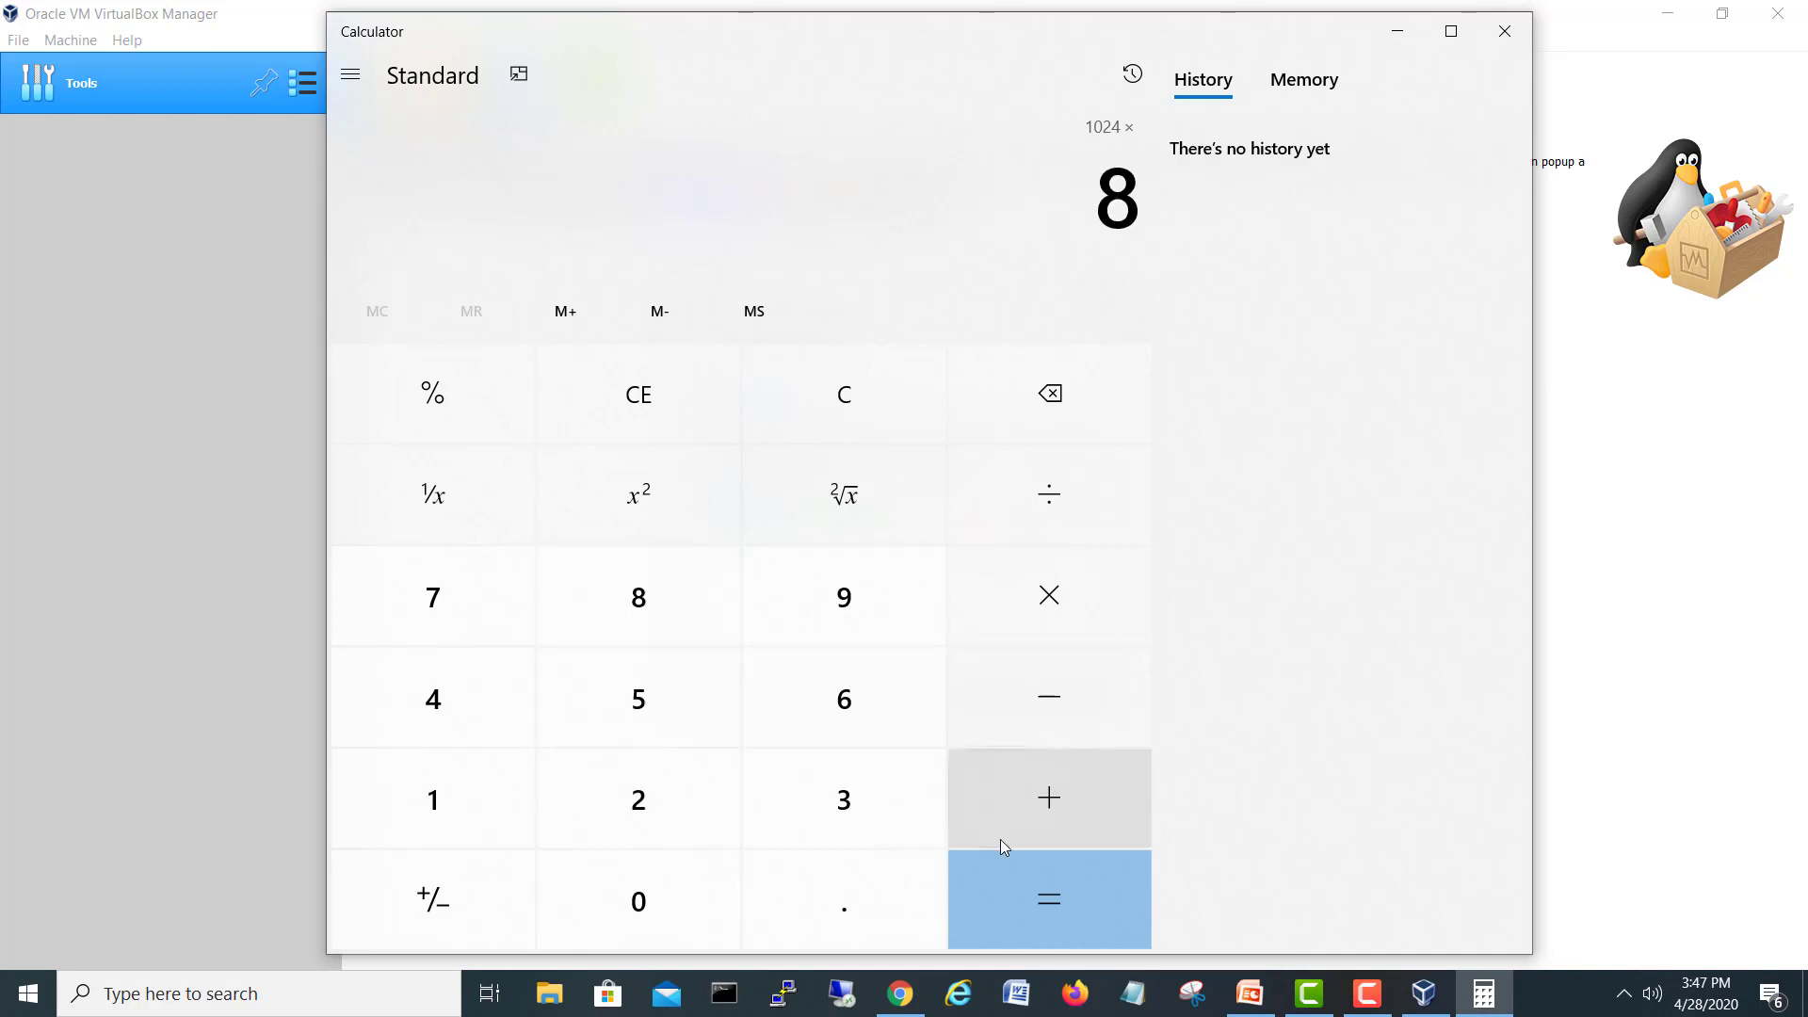
{"action": "left_click", "coordinate": [1017, 904]}
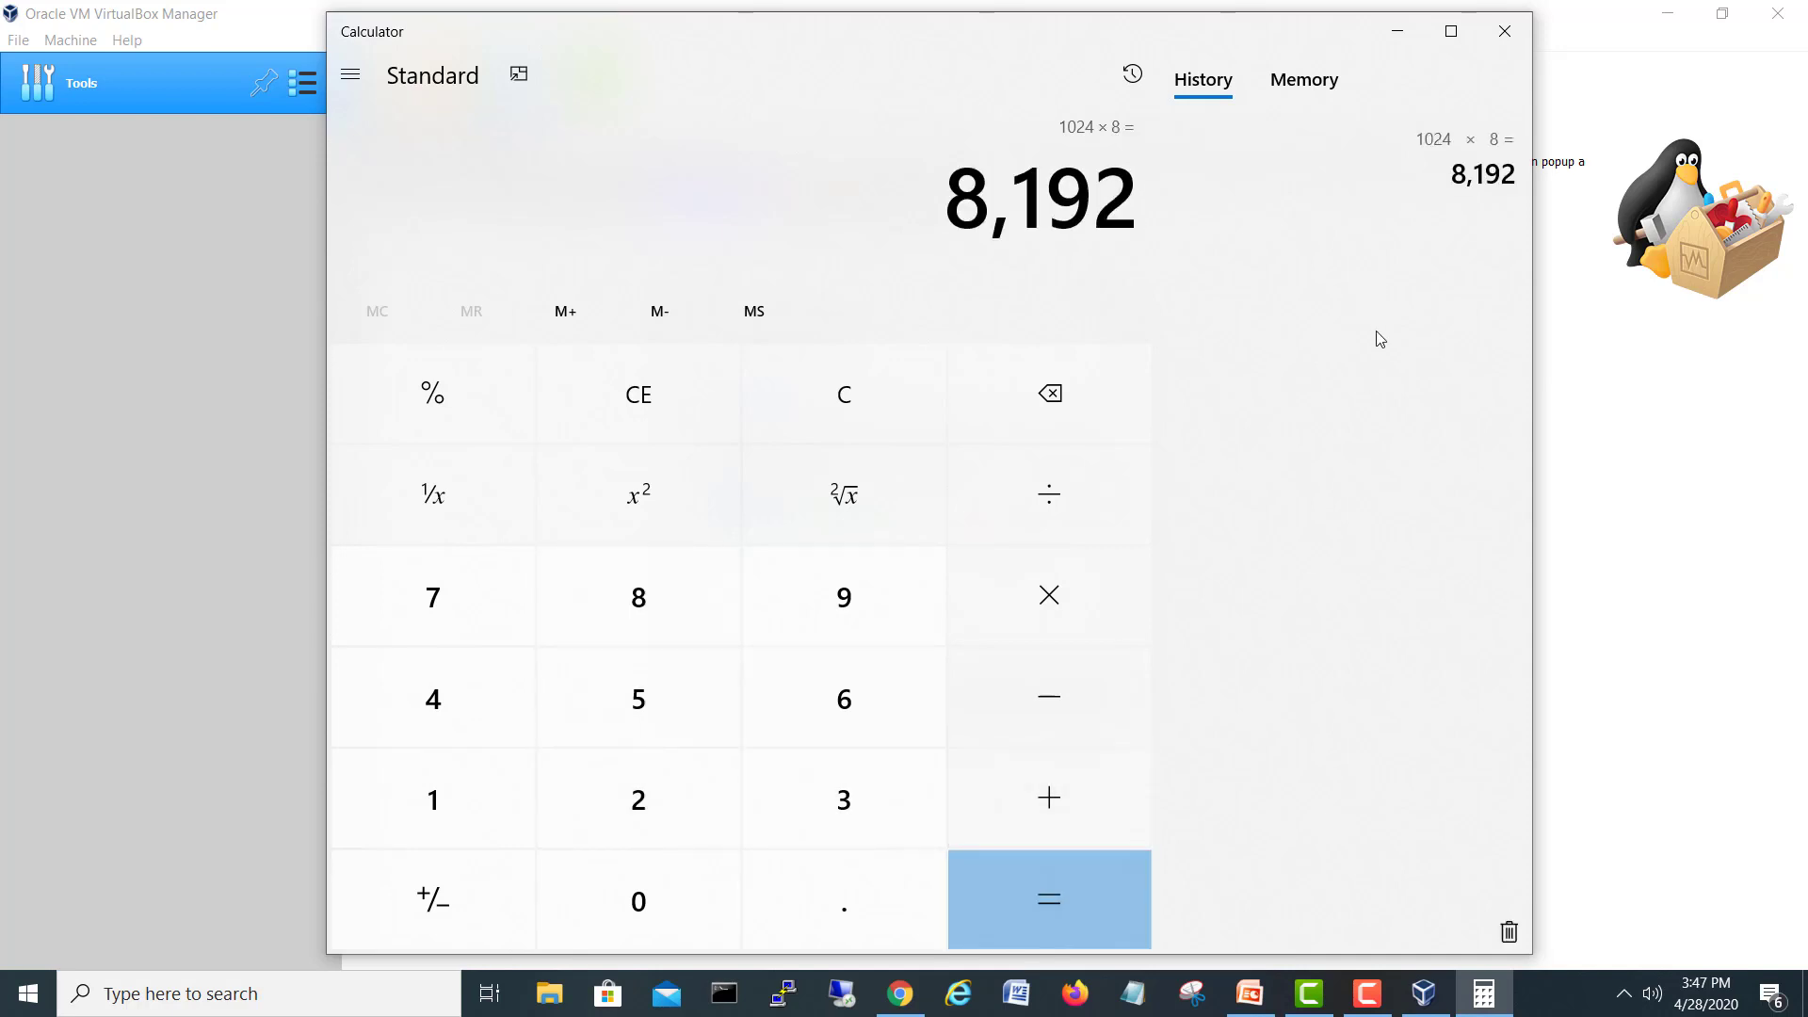
{"action": "left_click", "coordinate": [1503, 33]}
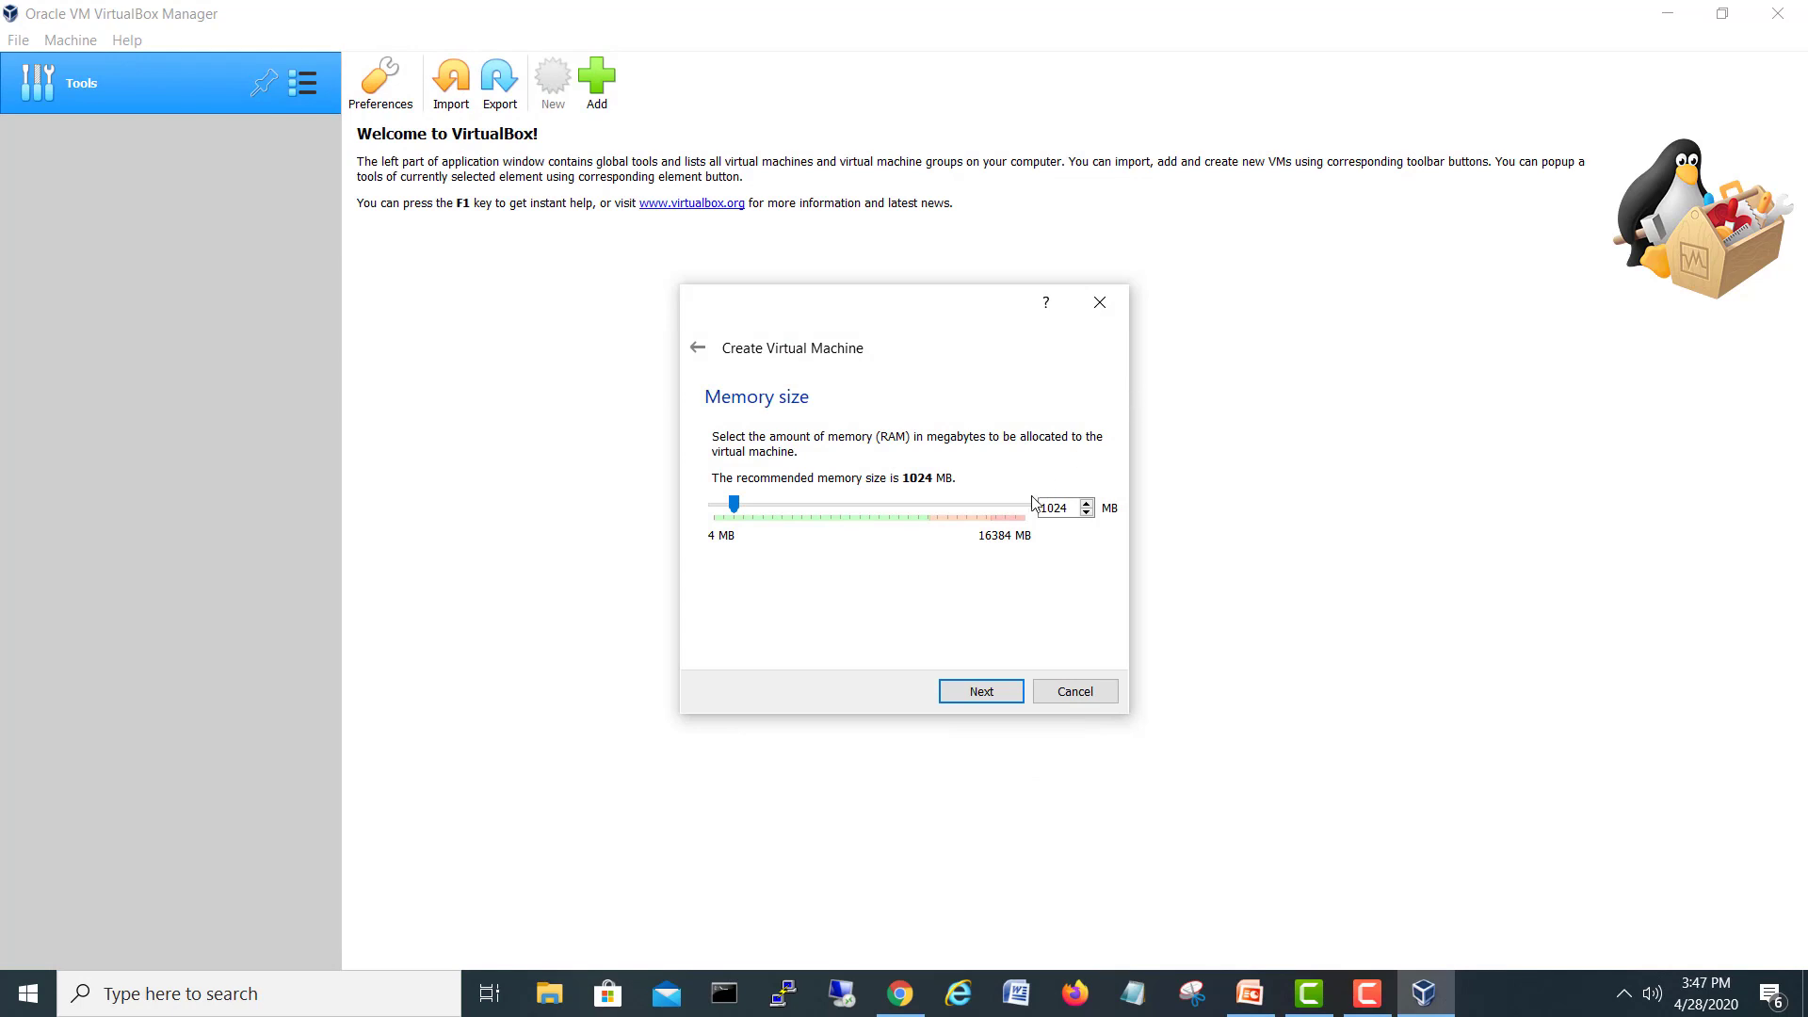
- Set the virtual machine's memory size to 8192 MB and continue to the hard disk settings
{"action": "left_click_drag", "start_coordinate": [1012, 507], "coordinate": [999, 506]}
{"action": "type", "text": "8192"}
{"action": "left_click", "coordinate": [980, 691]}
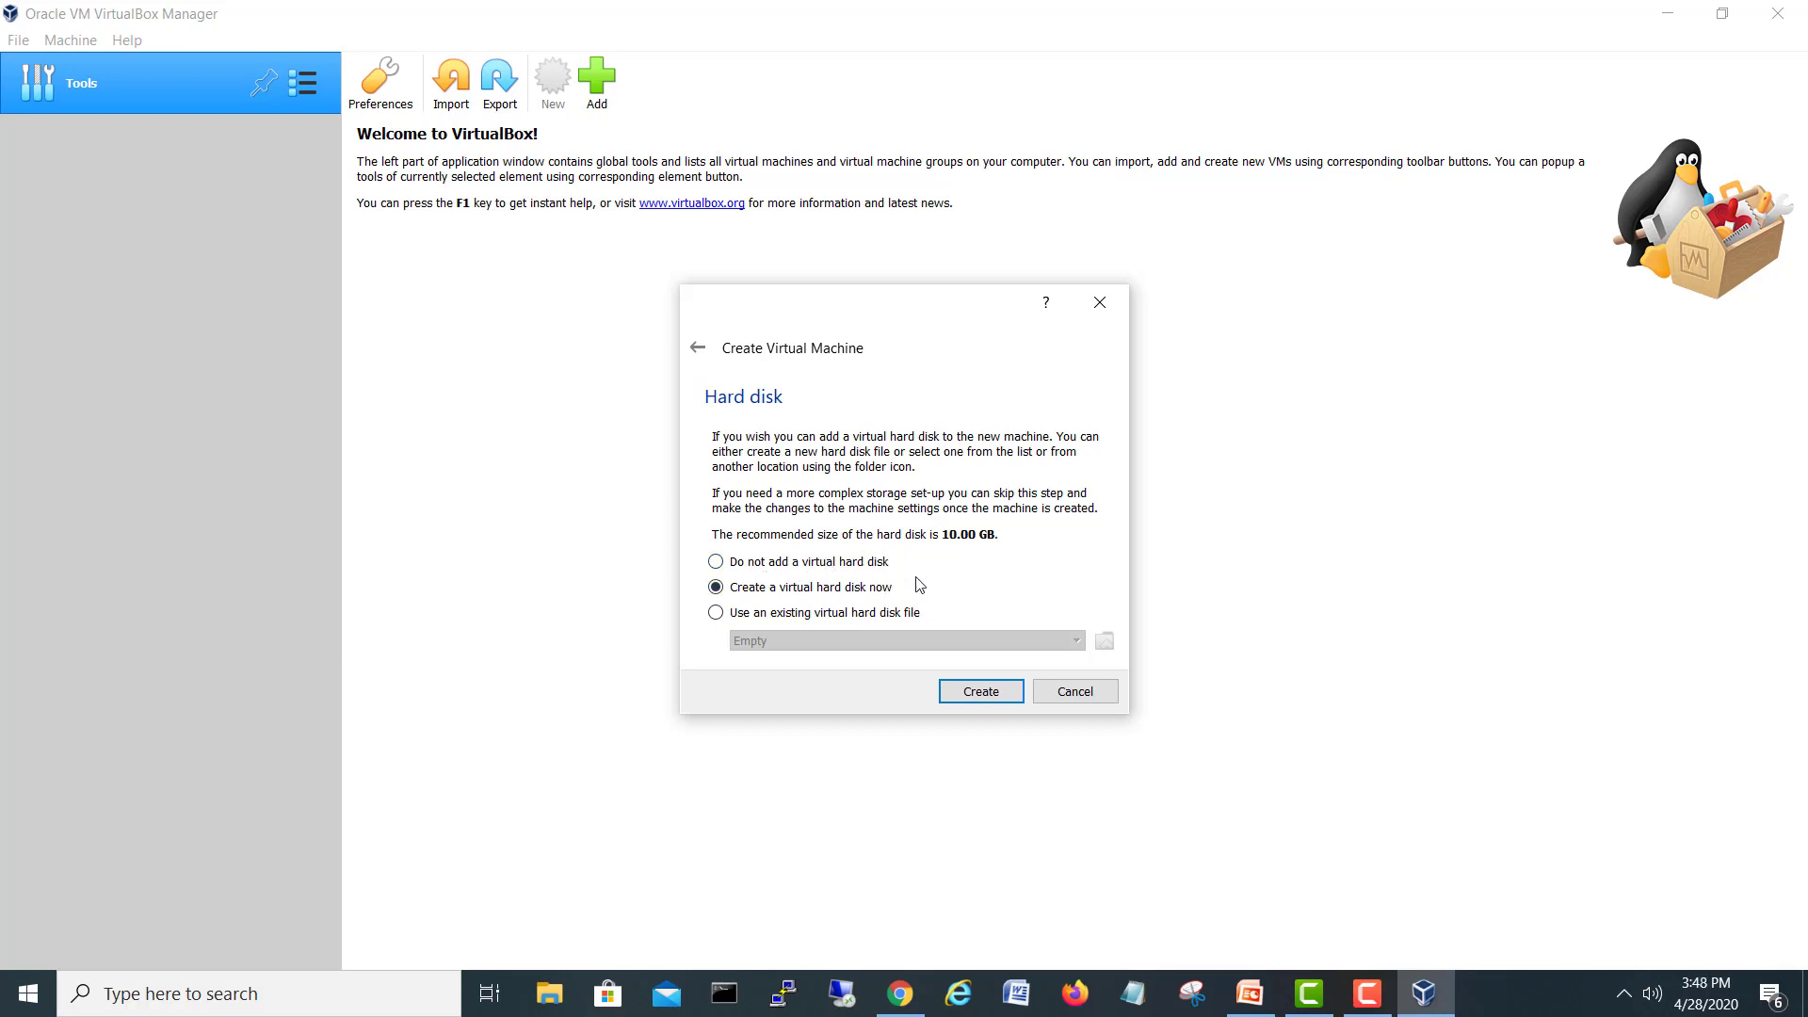
- Choose to create a new virtual hard disk as a VDI file with fixed size storage
{"action": "left_click", "coordinate": [982, 693]}
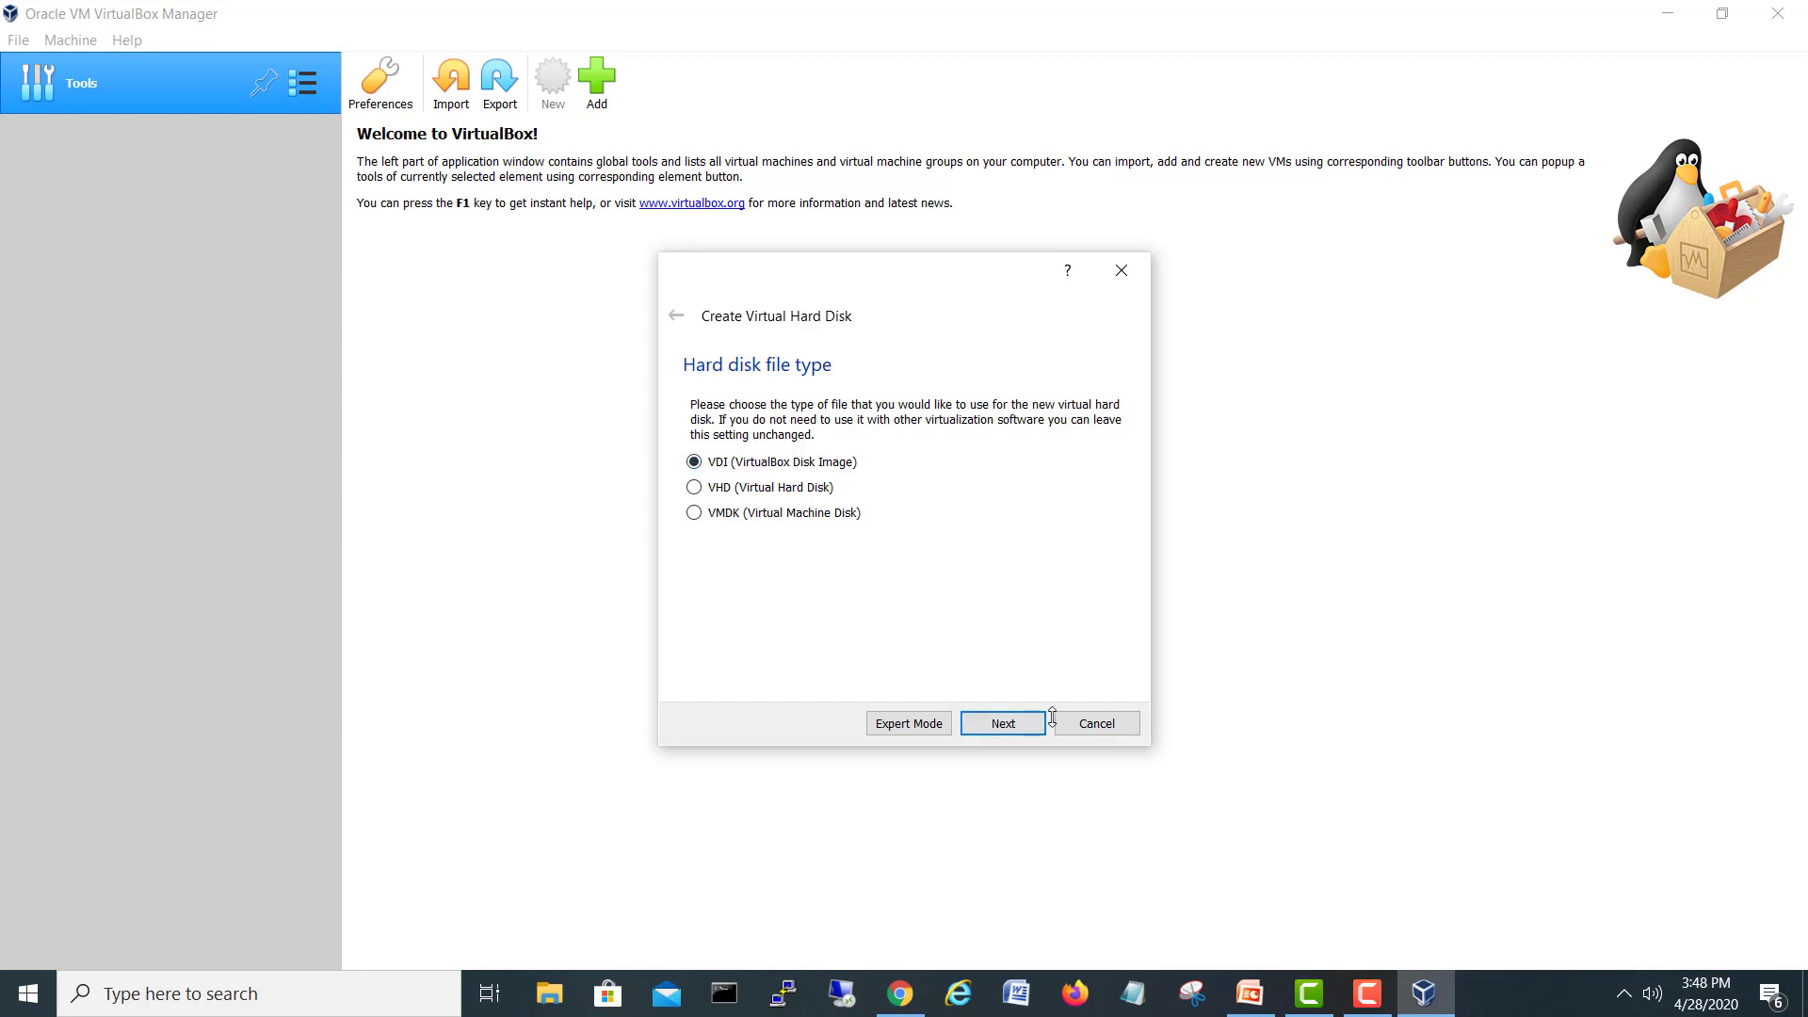
{"action": "left_click", "coordinate": [1004, 722]}
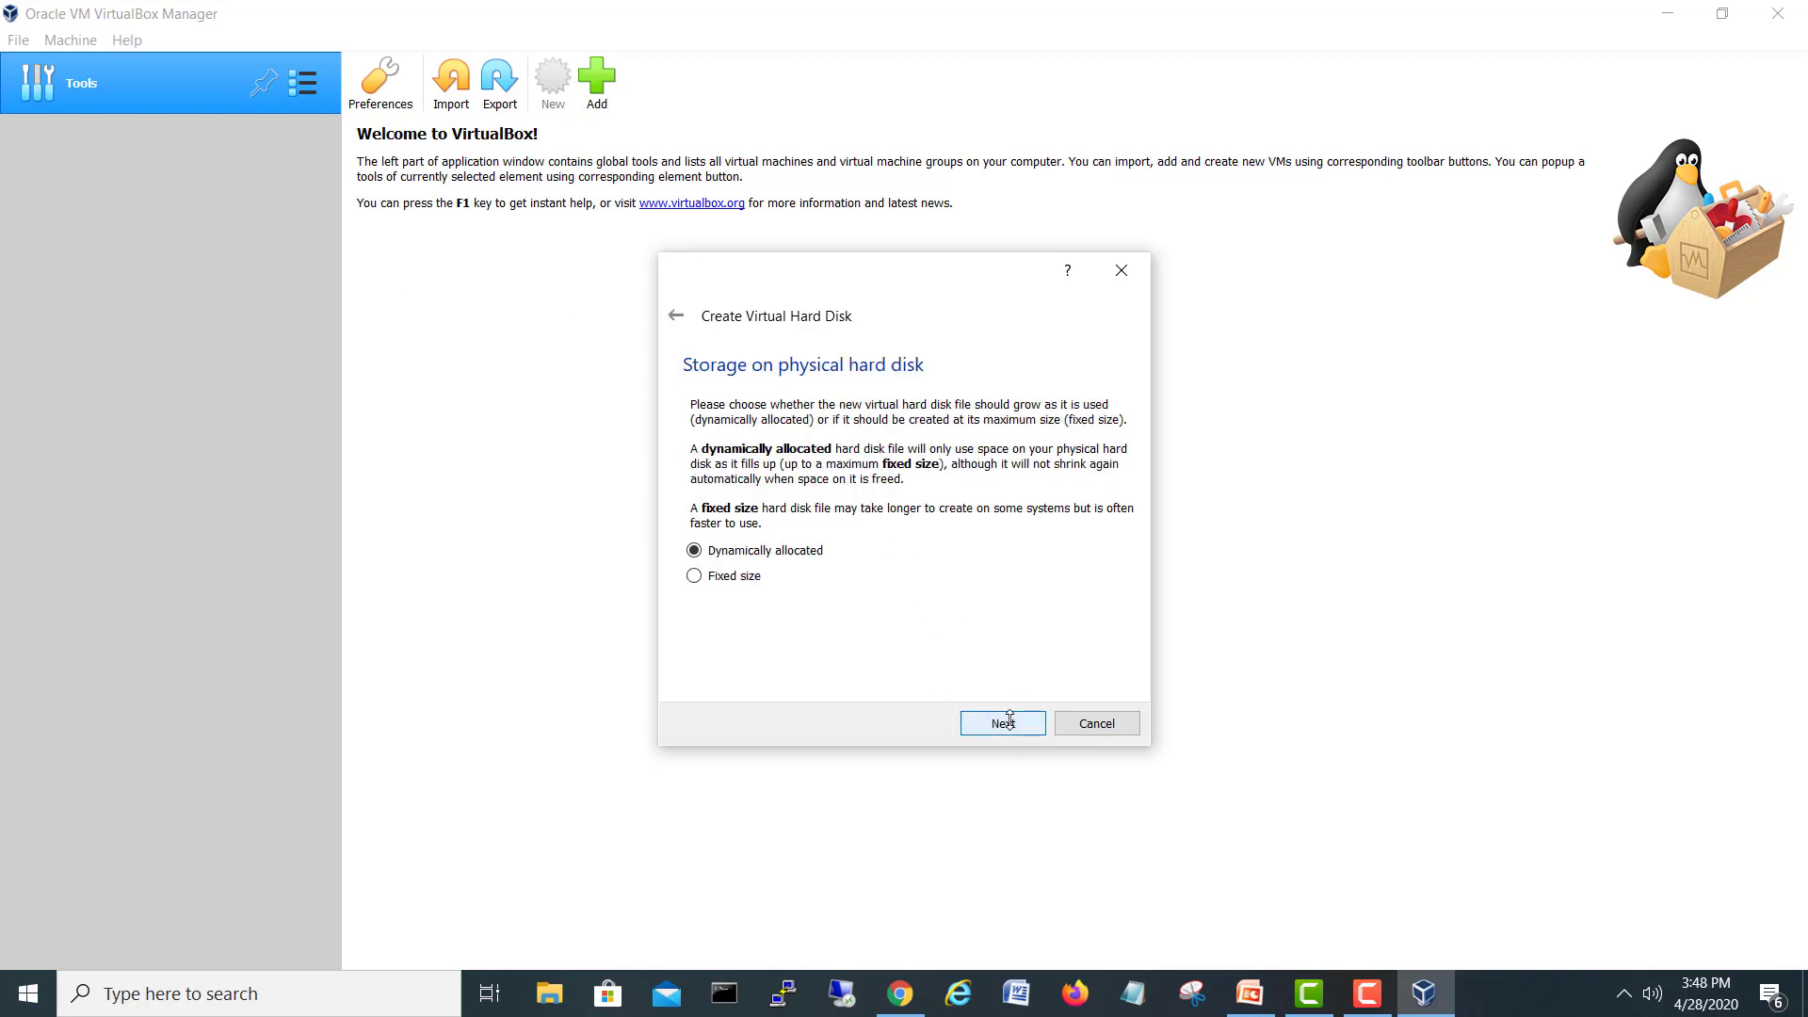
{"action": "left_click", "coordinate": [730, 576]}
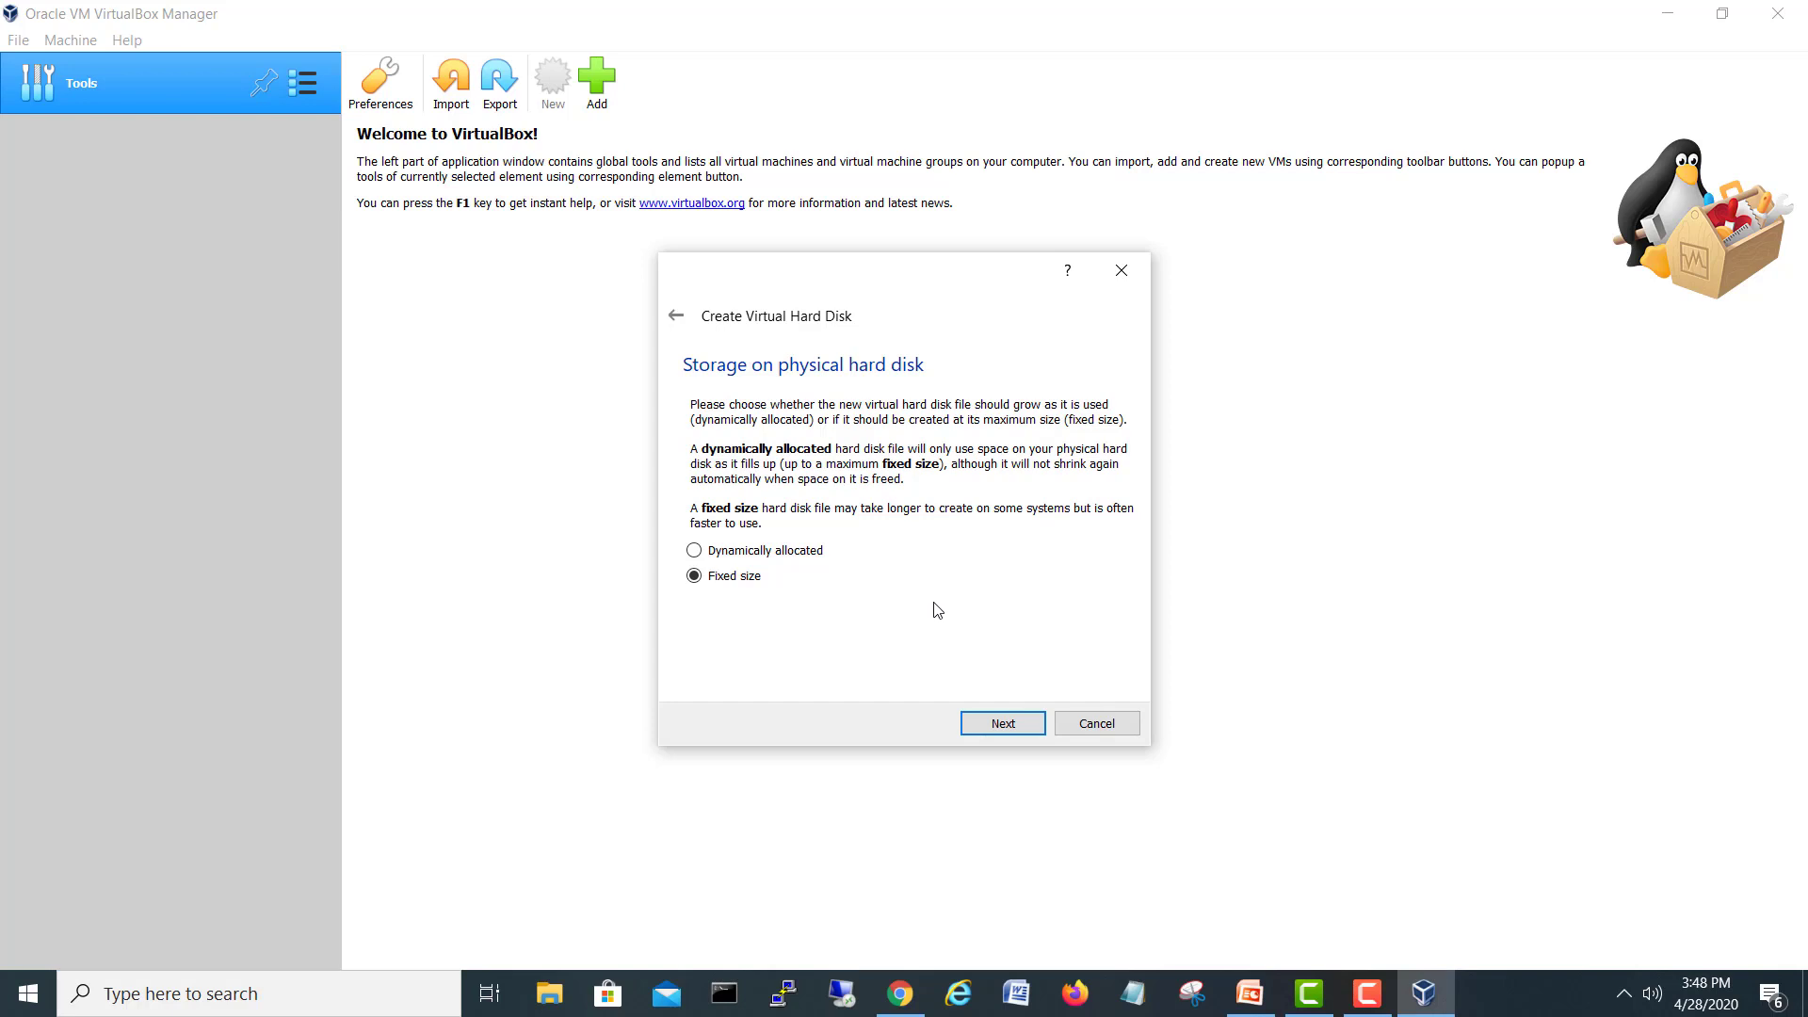
{"action": "left_click", "coordinate": [1000, 725]}
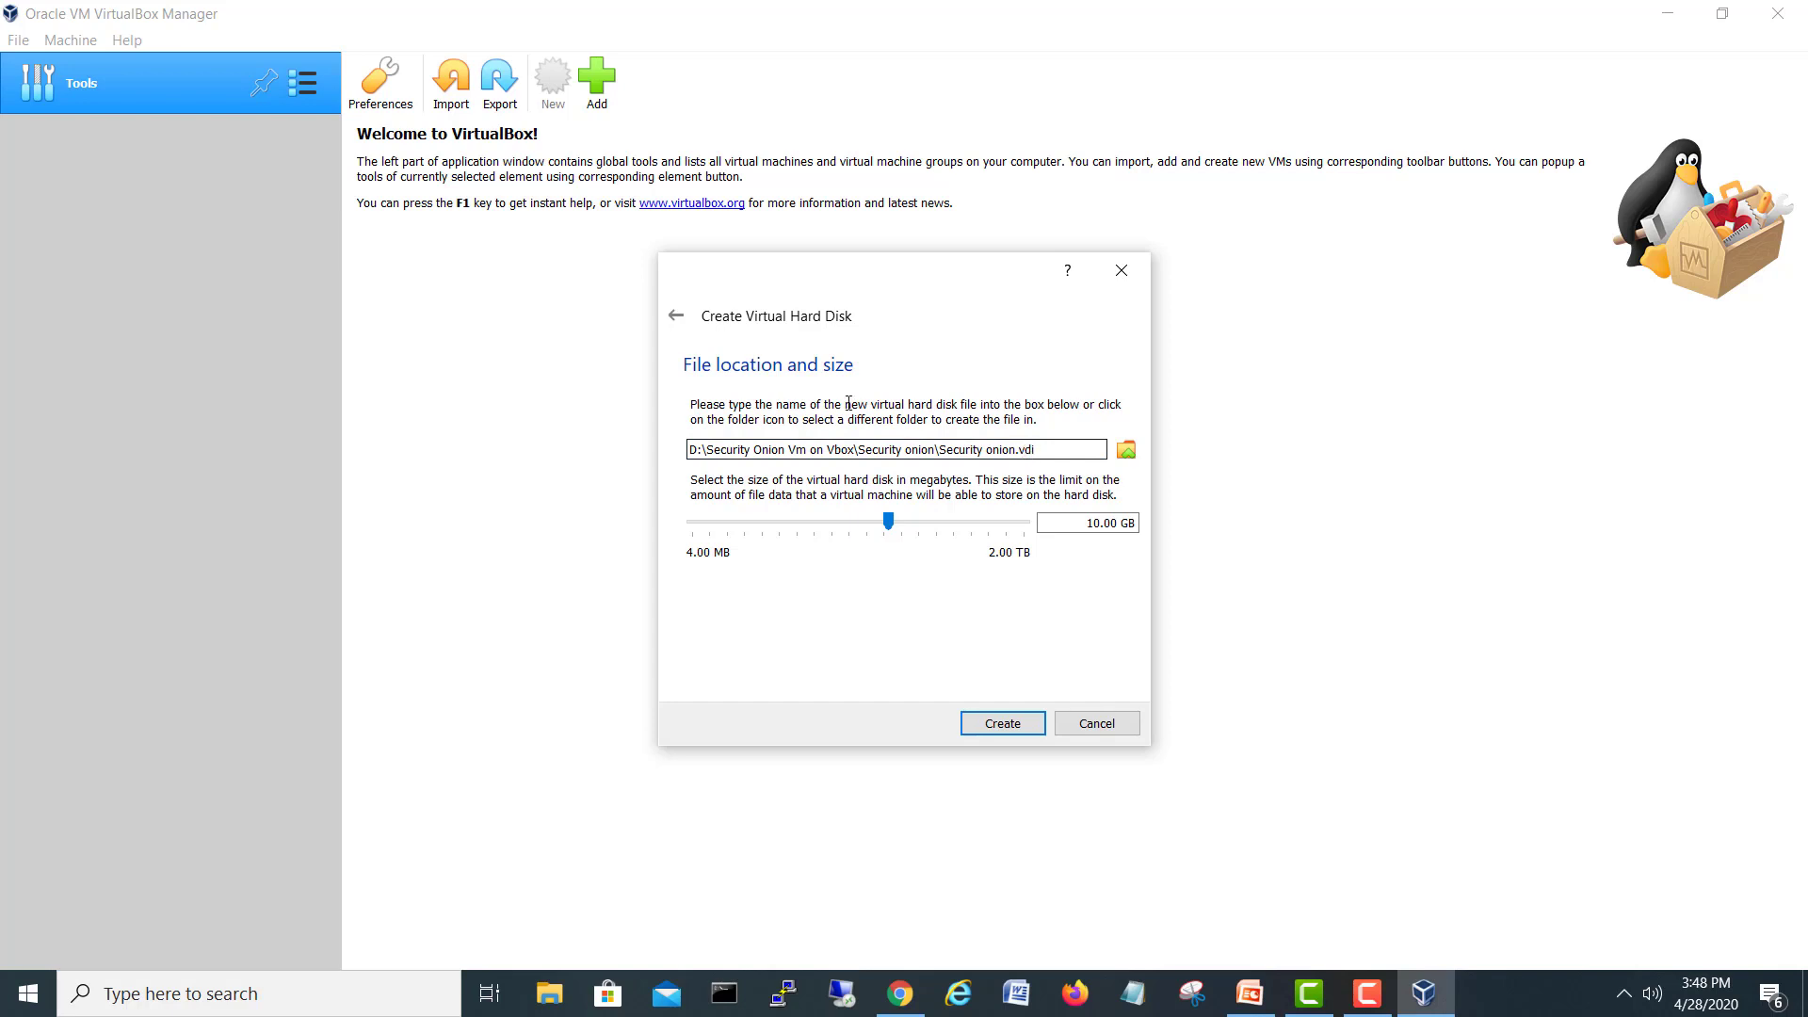
- Set the virtual hard disk's size to 40 GB and create it in the proposed file location
{"action": "left_click", "coordinate": [1095, 525]}
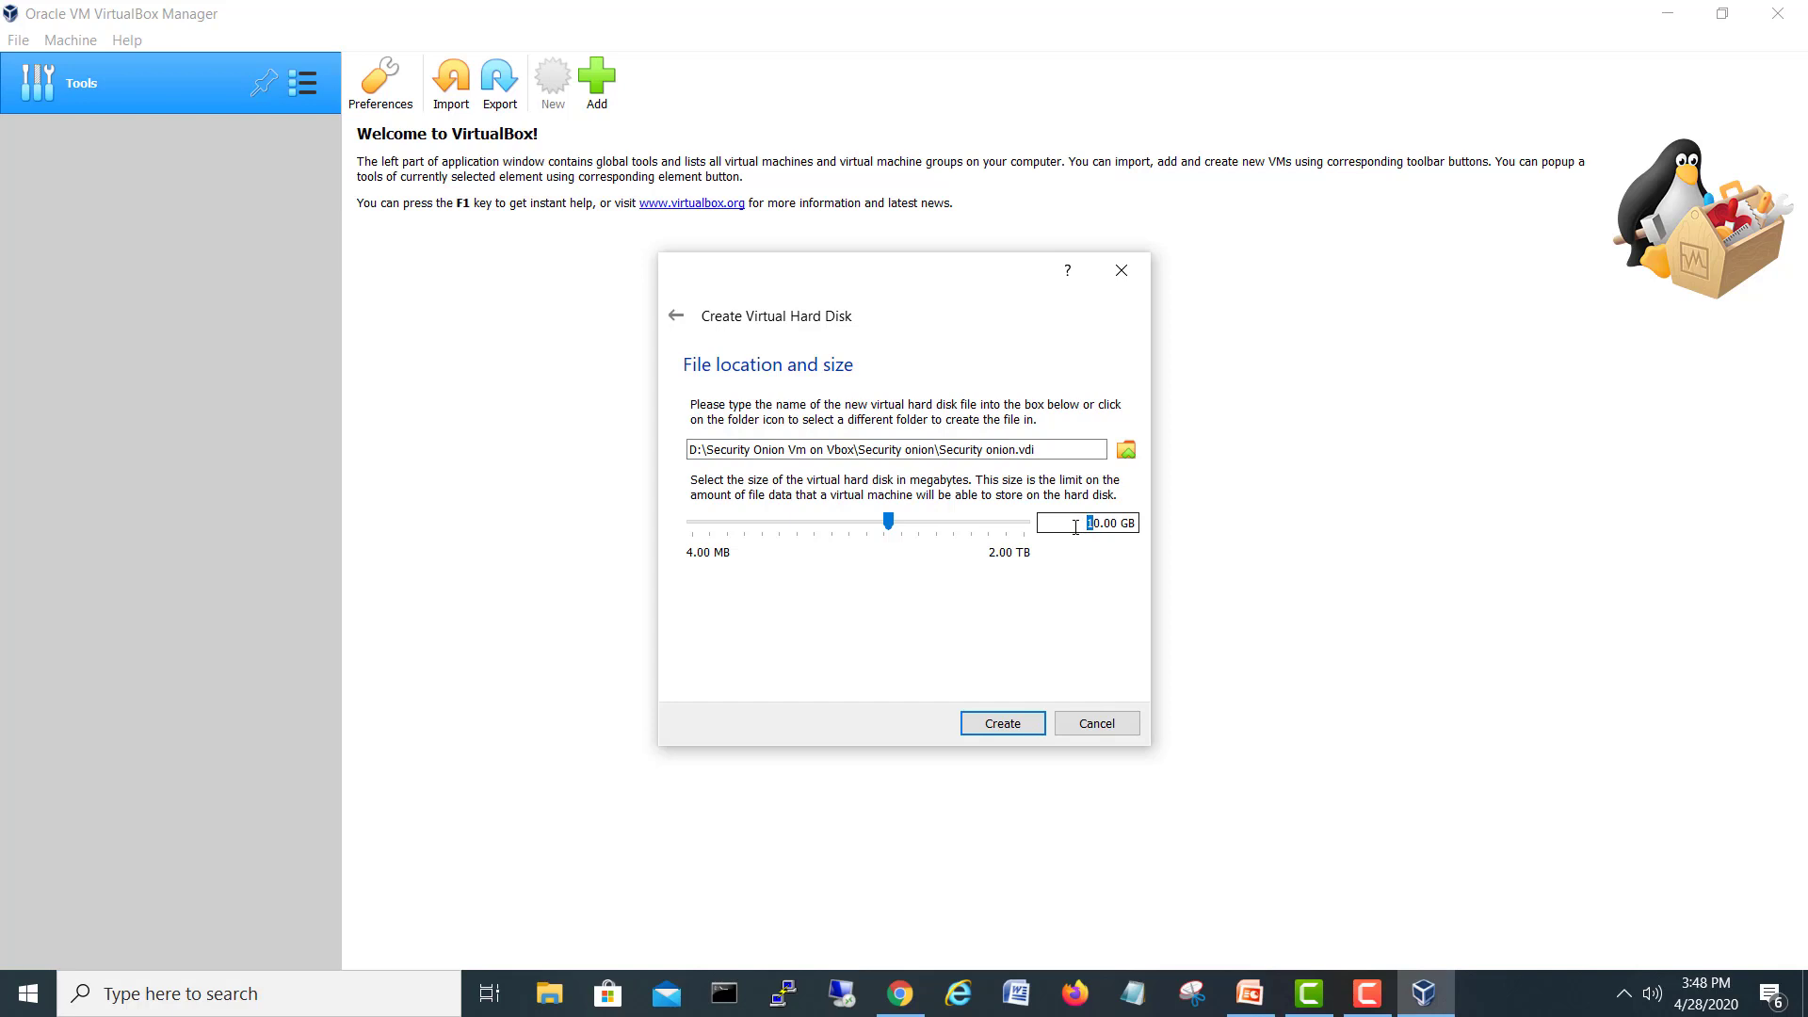
{"action": "type", "text": "4"}
{"action": "left_click", "coordinate": [1005, 723]}
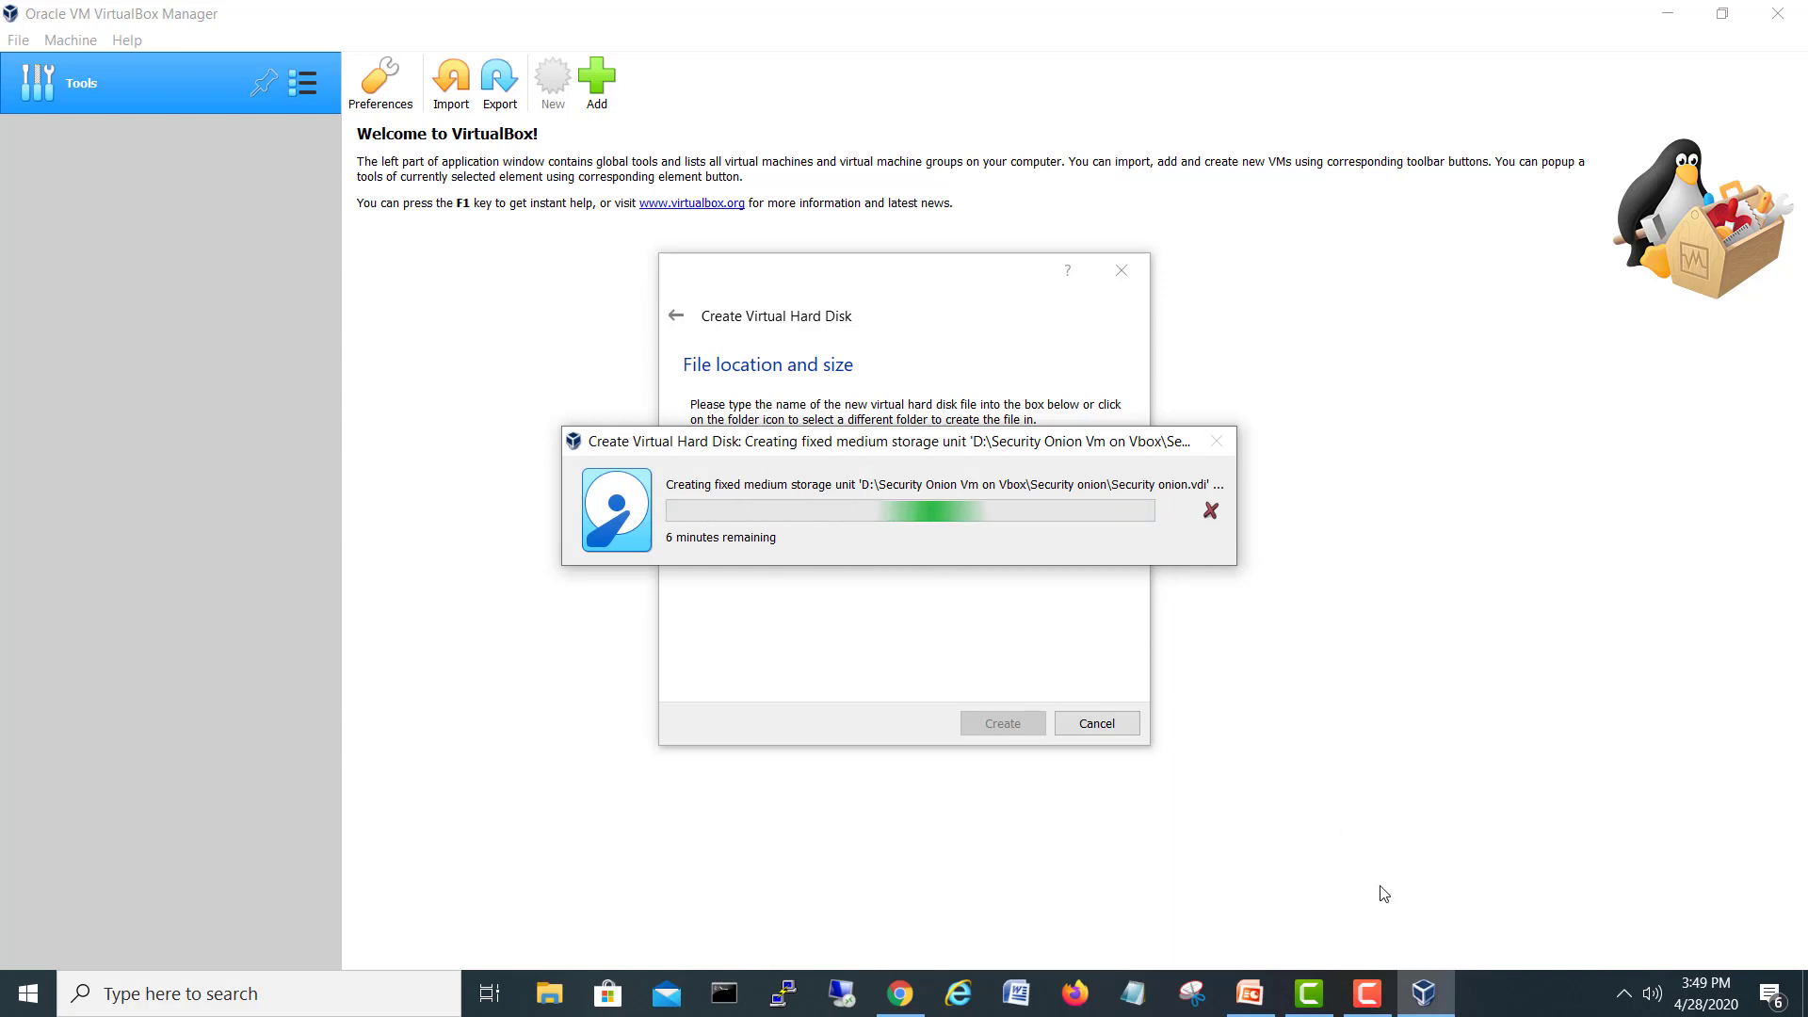
{"action": "left_click", "coordinate": [1367, 994]}
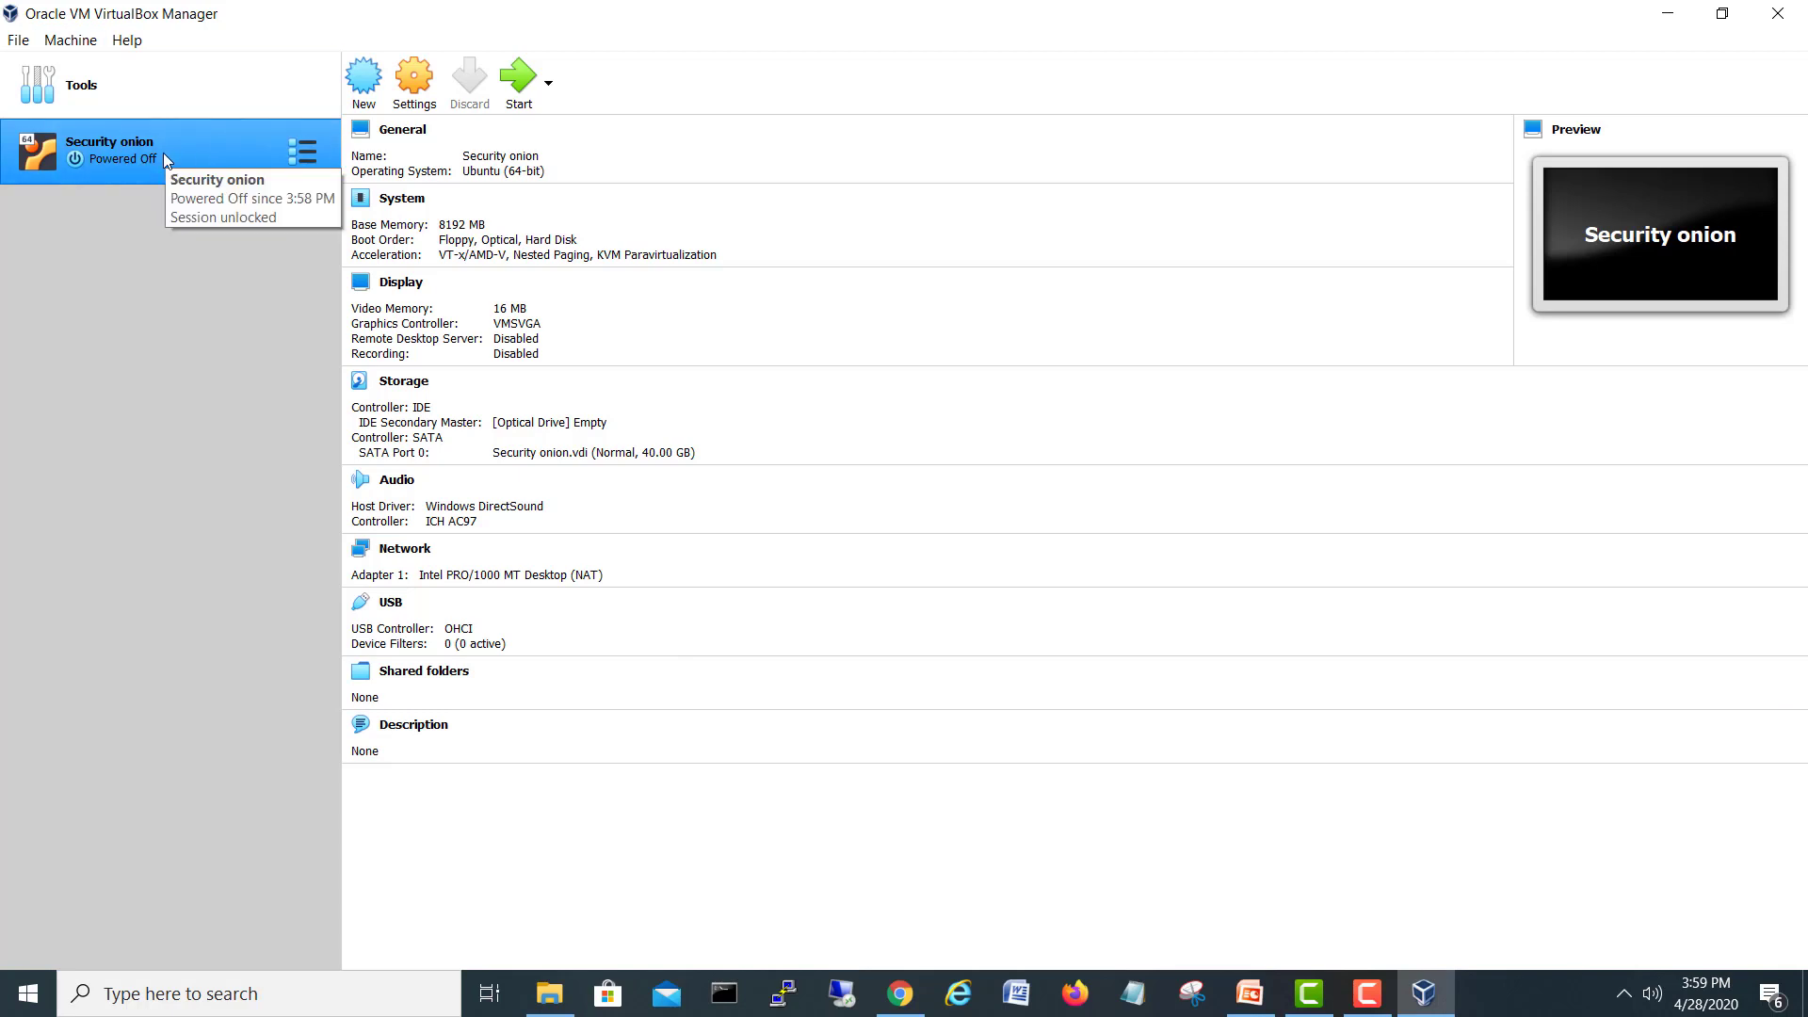
- Enable network Adapter 2 in the Security onion virtual machine's settings
{"action": "left_click", "coordinate": [474, 229]}
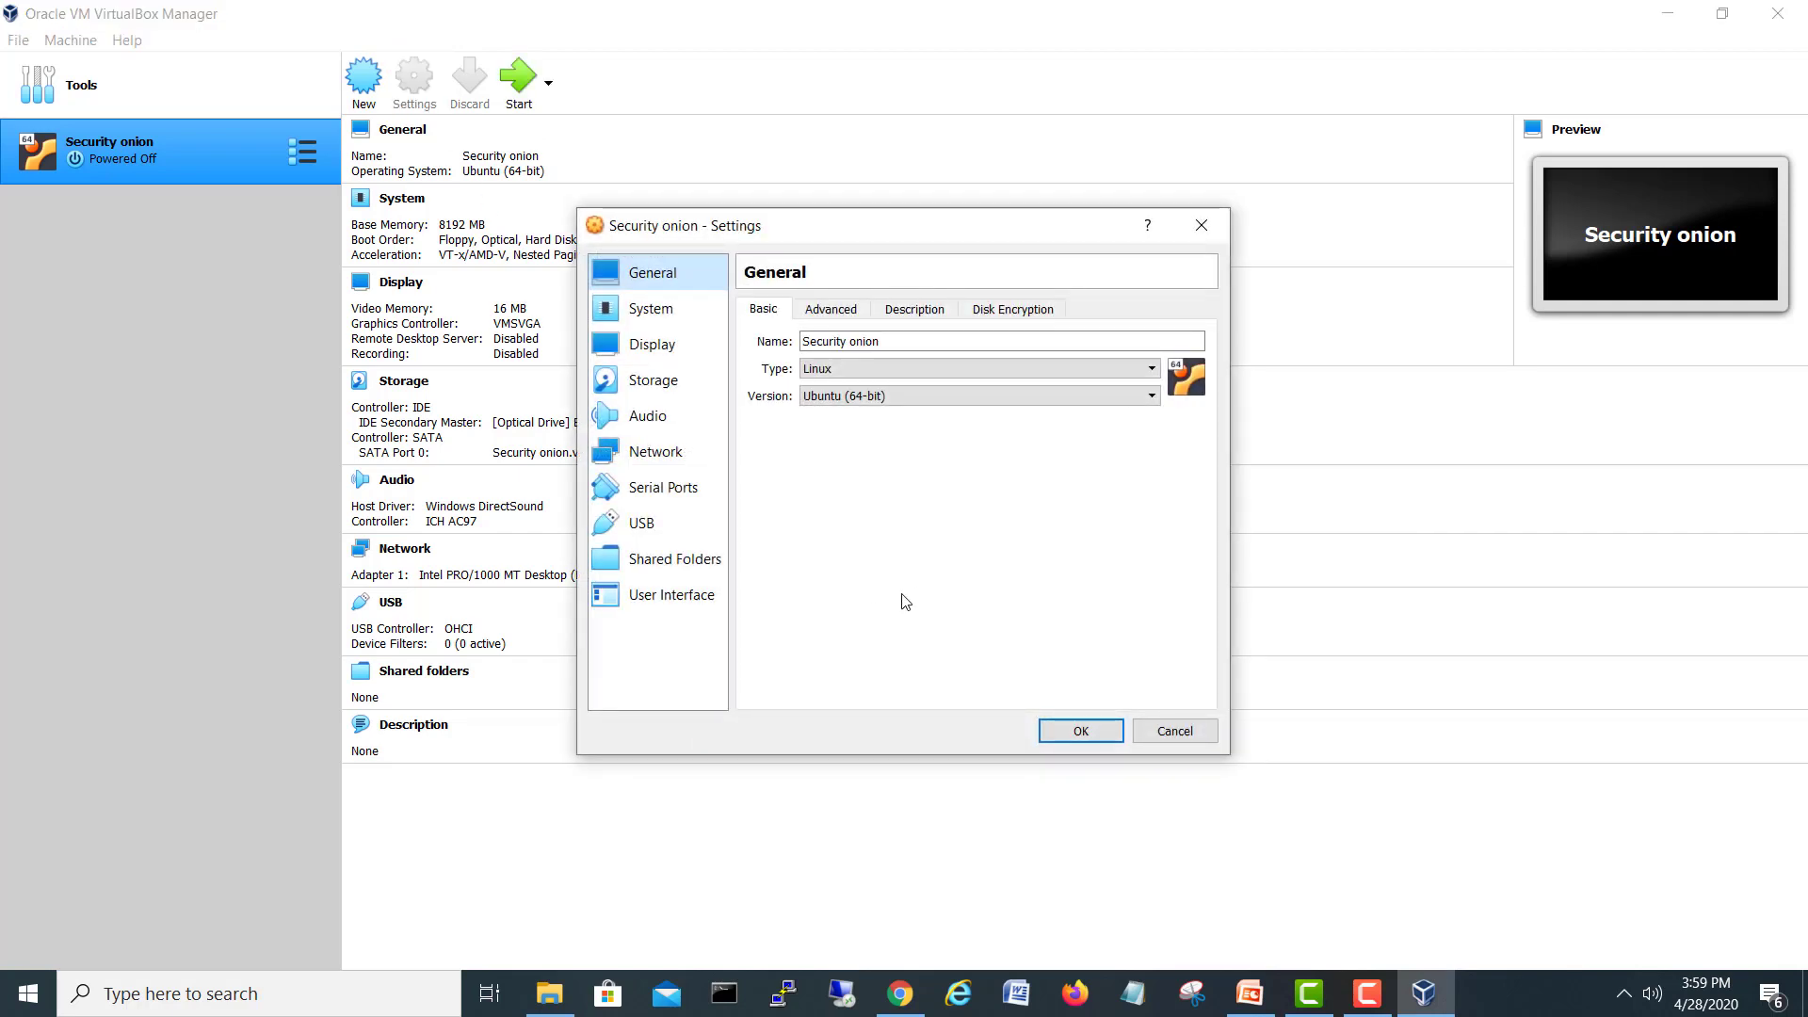
{"action": "left_click", "coordinate": [637, 455]}
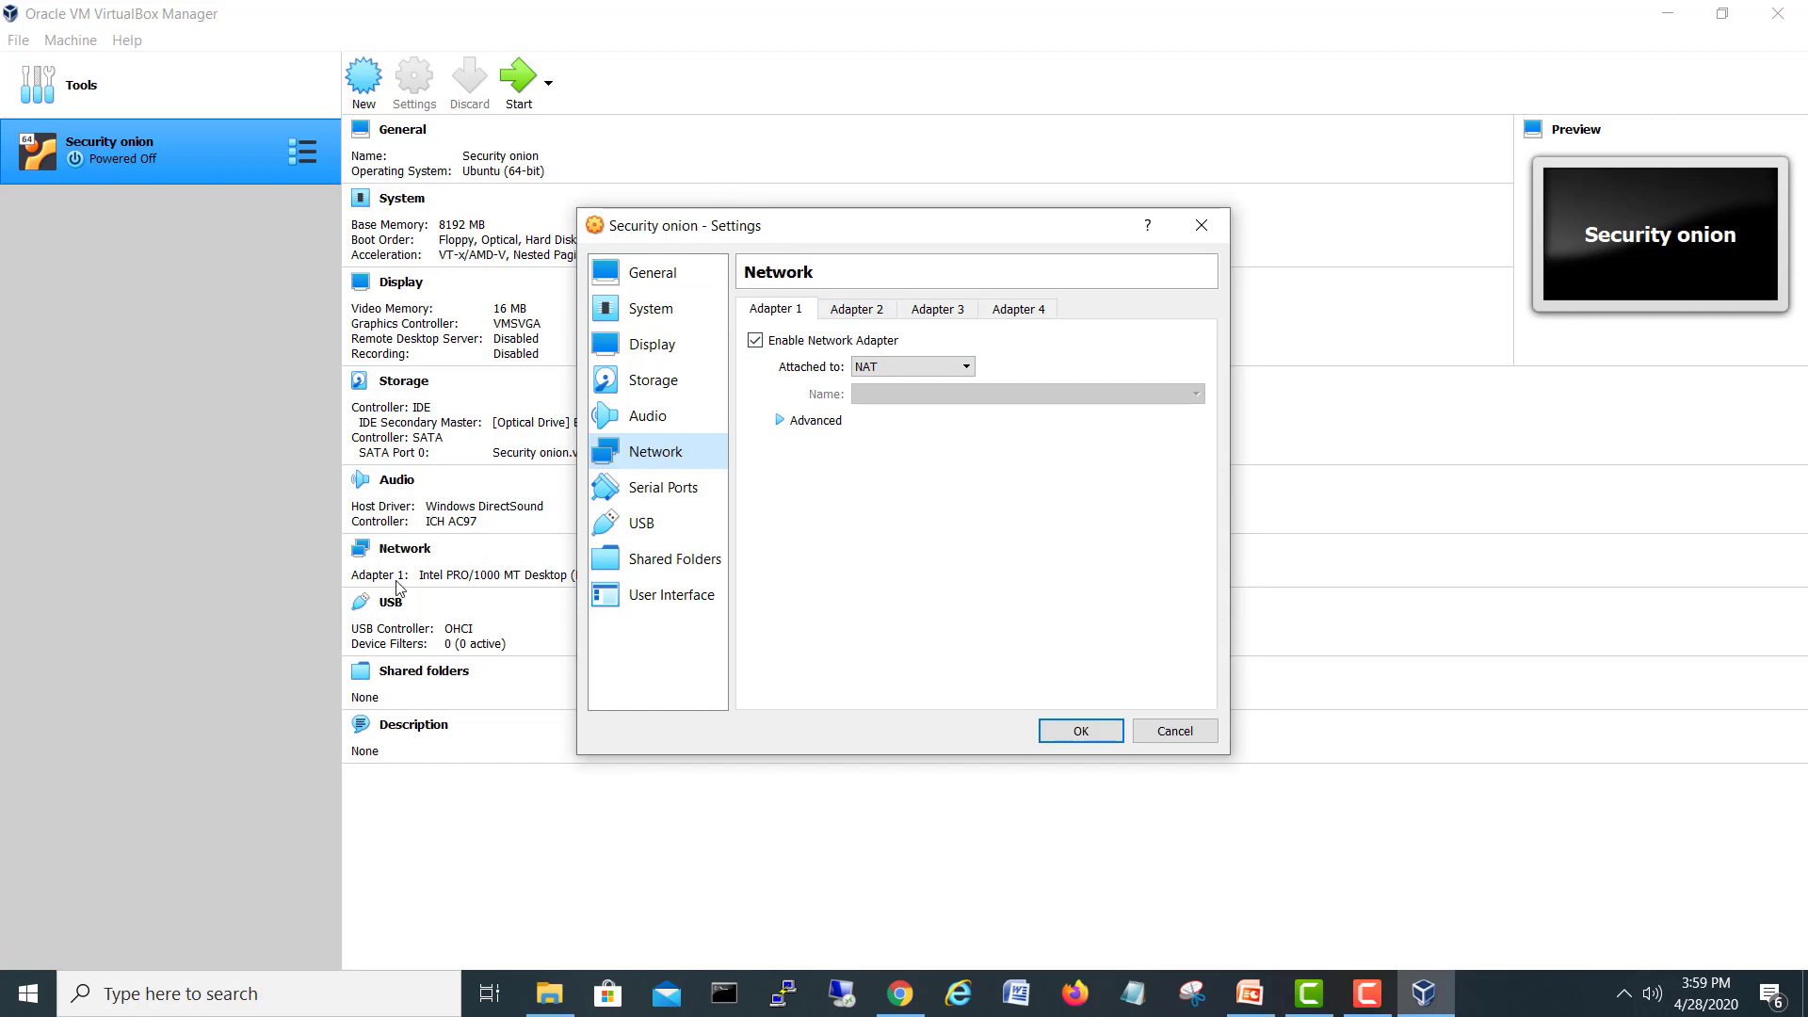
{"action": "left_click", "coordinate": [857, 312]}
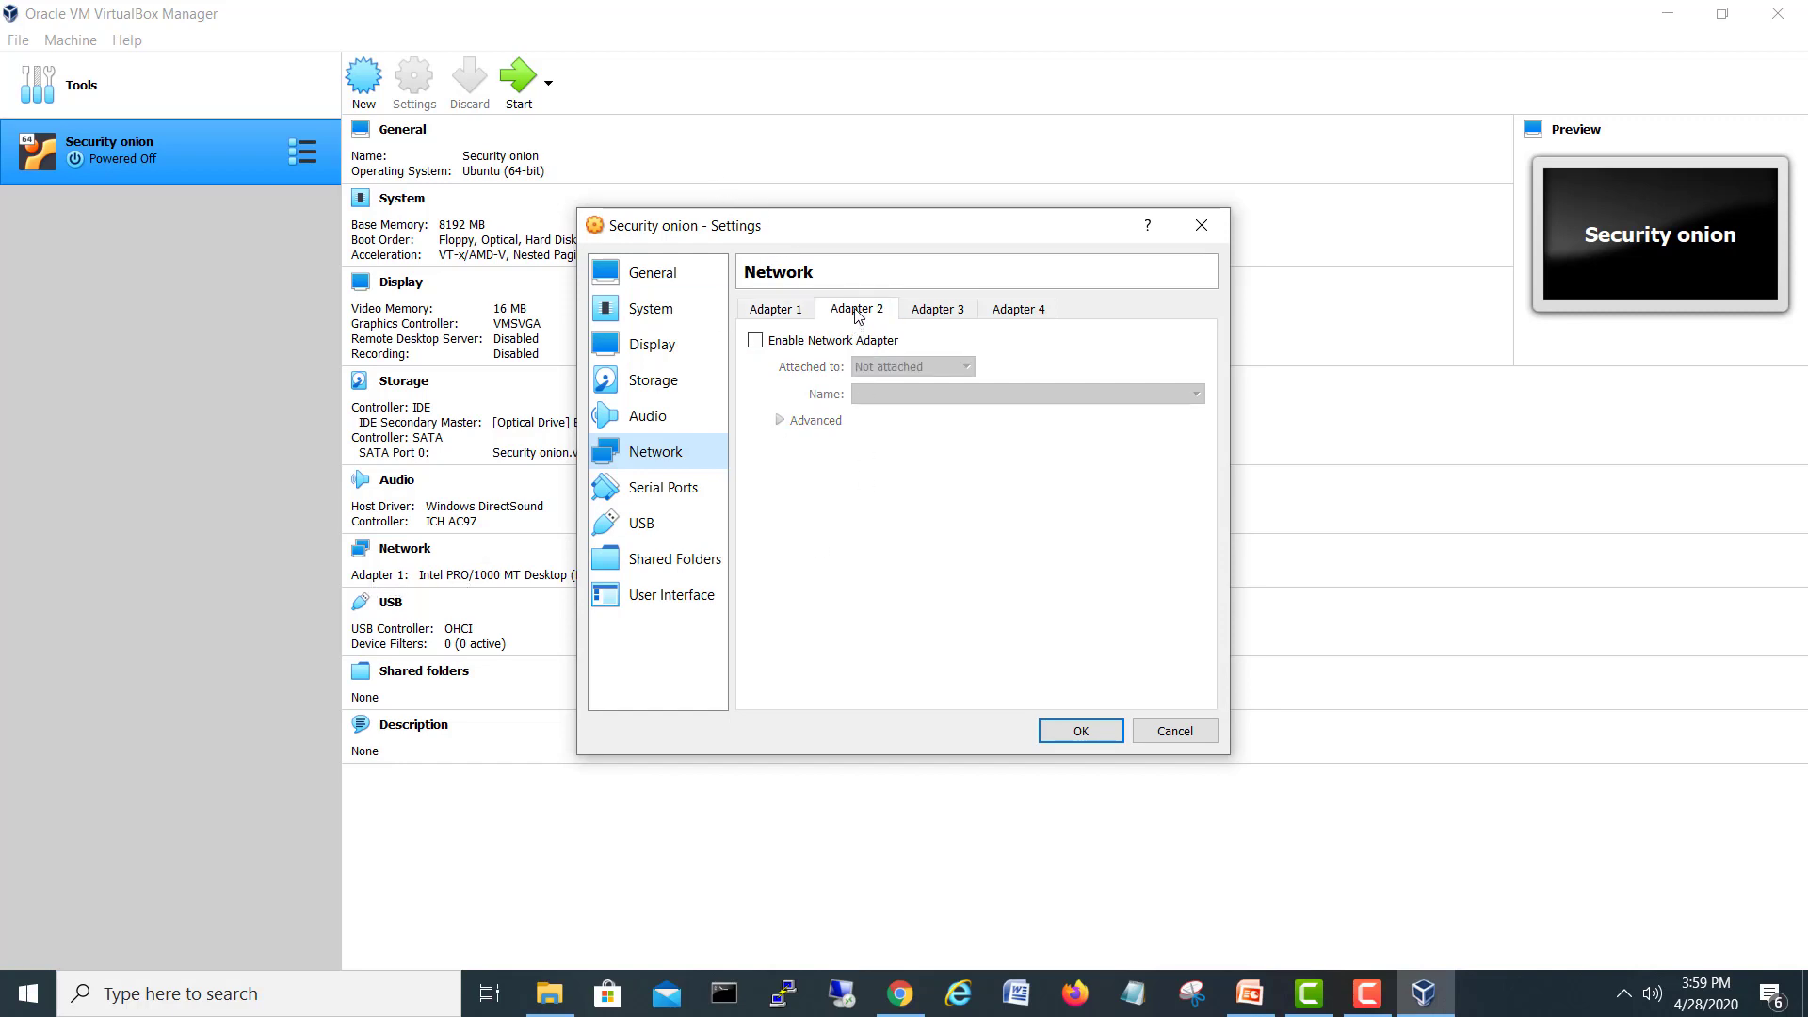
{"action": "left_click", "coordinate": [810, 341]}
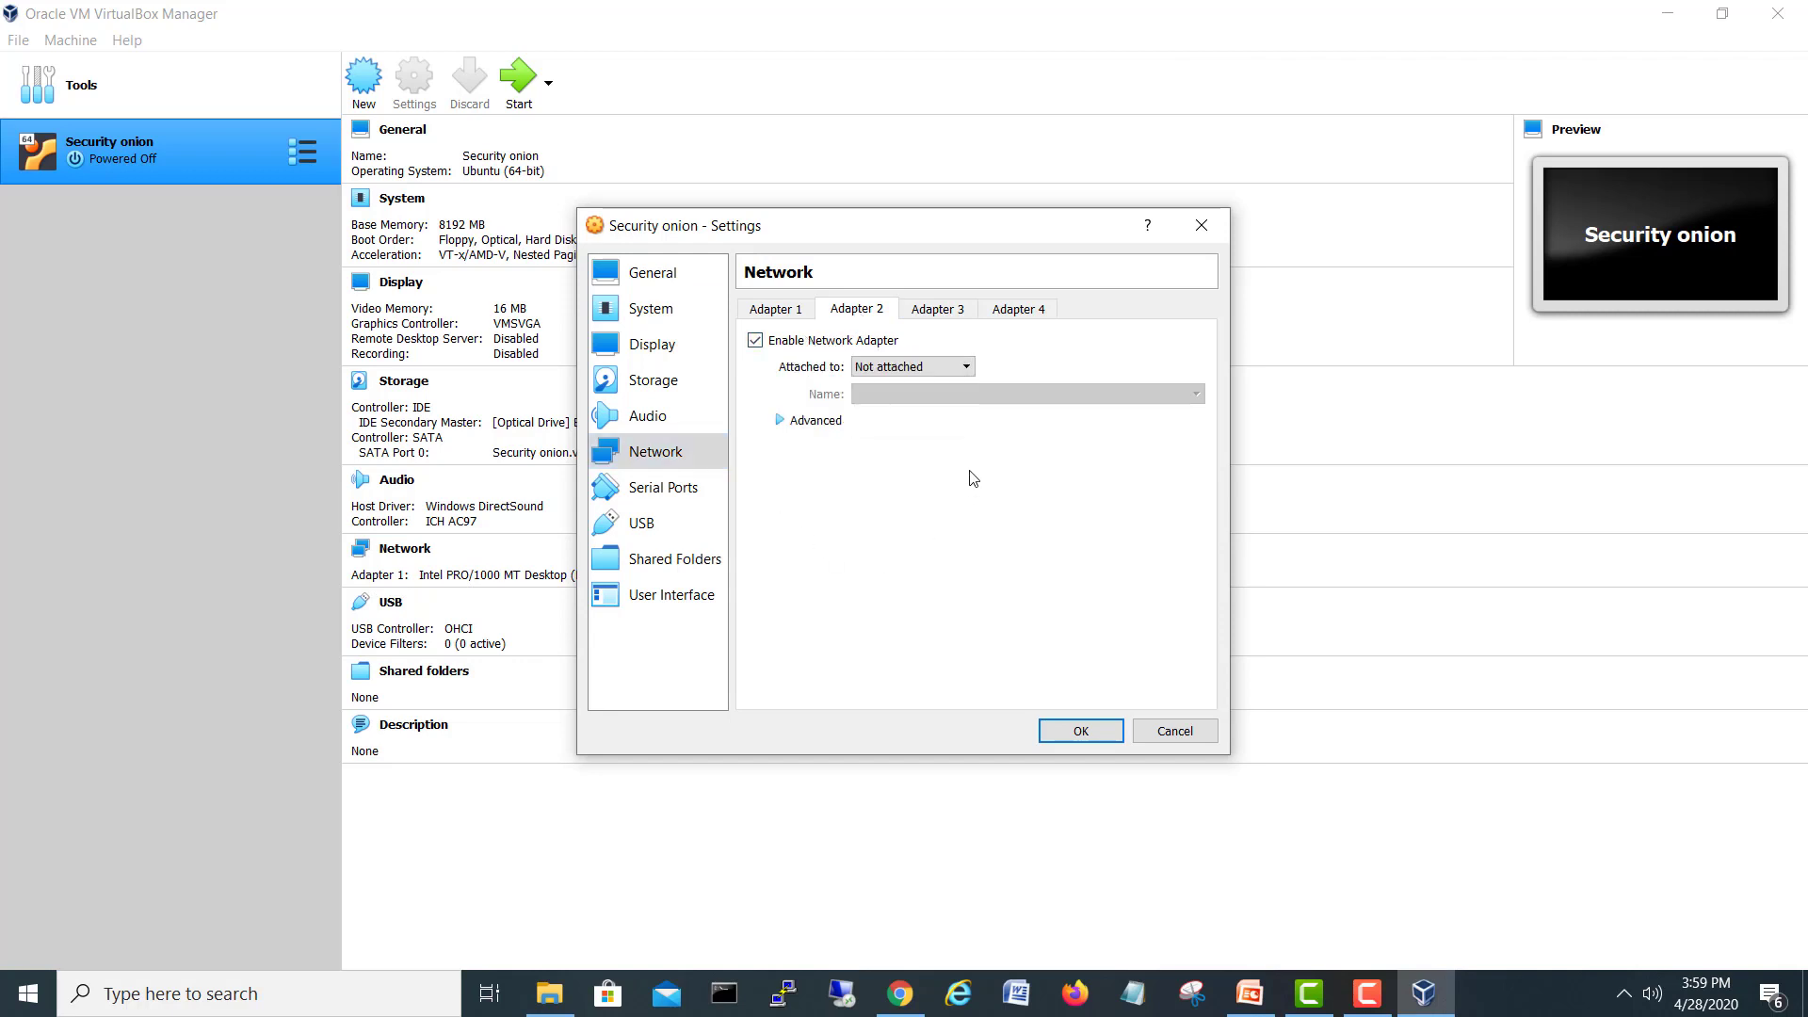
- Attach Adapter 2 to Bridged Adapter using the Realtek PCIe GBE Family Controller, and save the network settings
{"action": "left_click", "coordinate": [774, 311]}
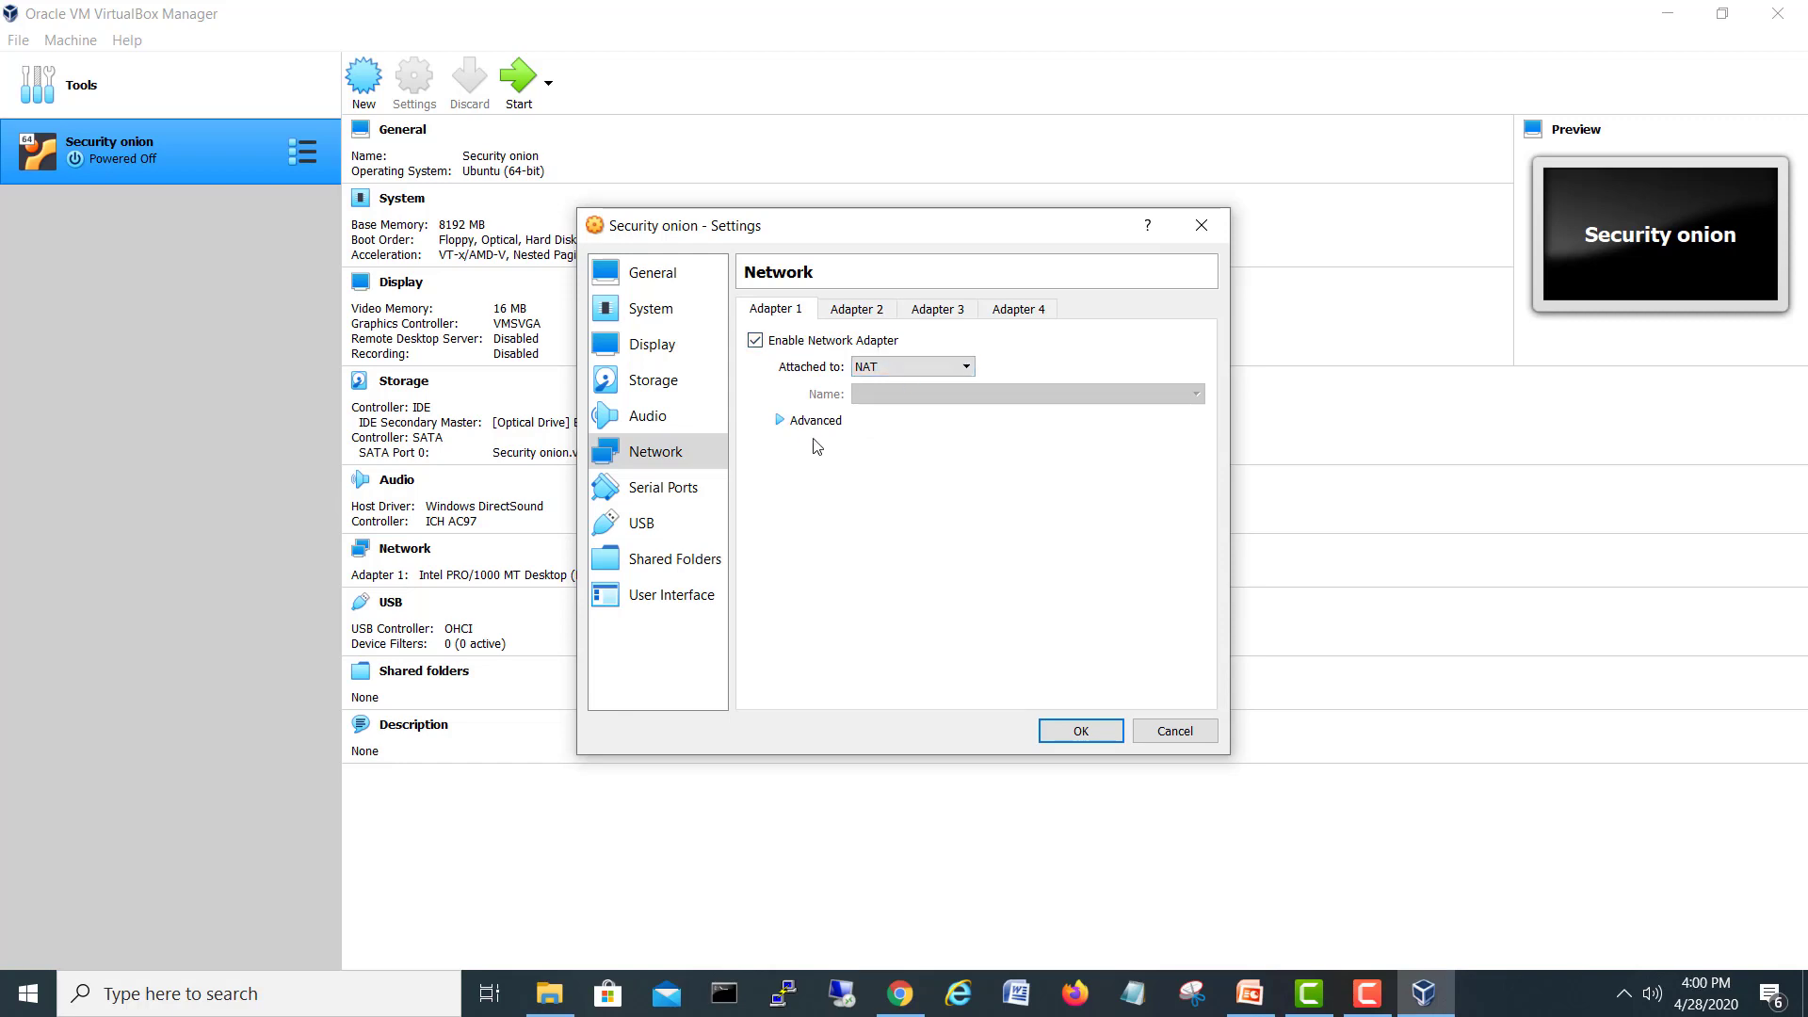
{"action": "left_click", "coordinate": [871, 308]}
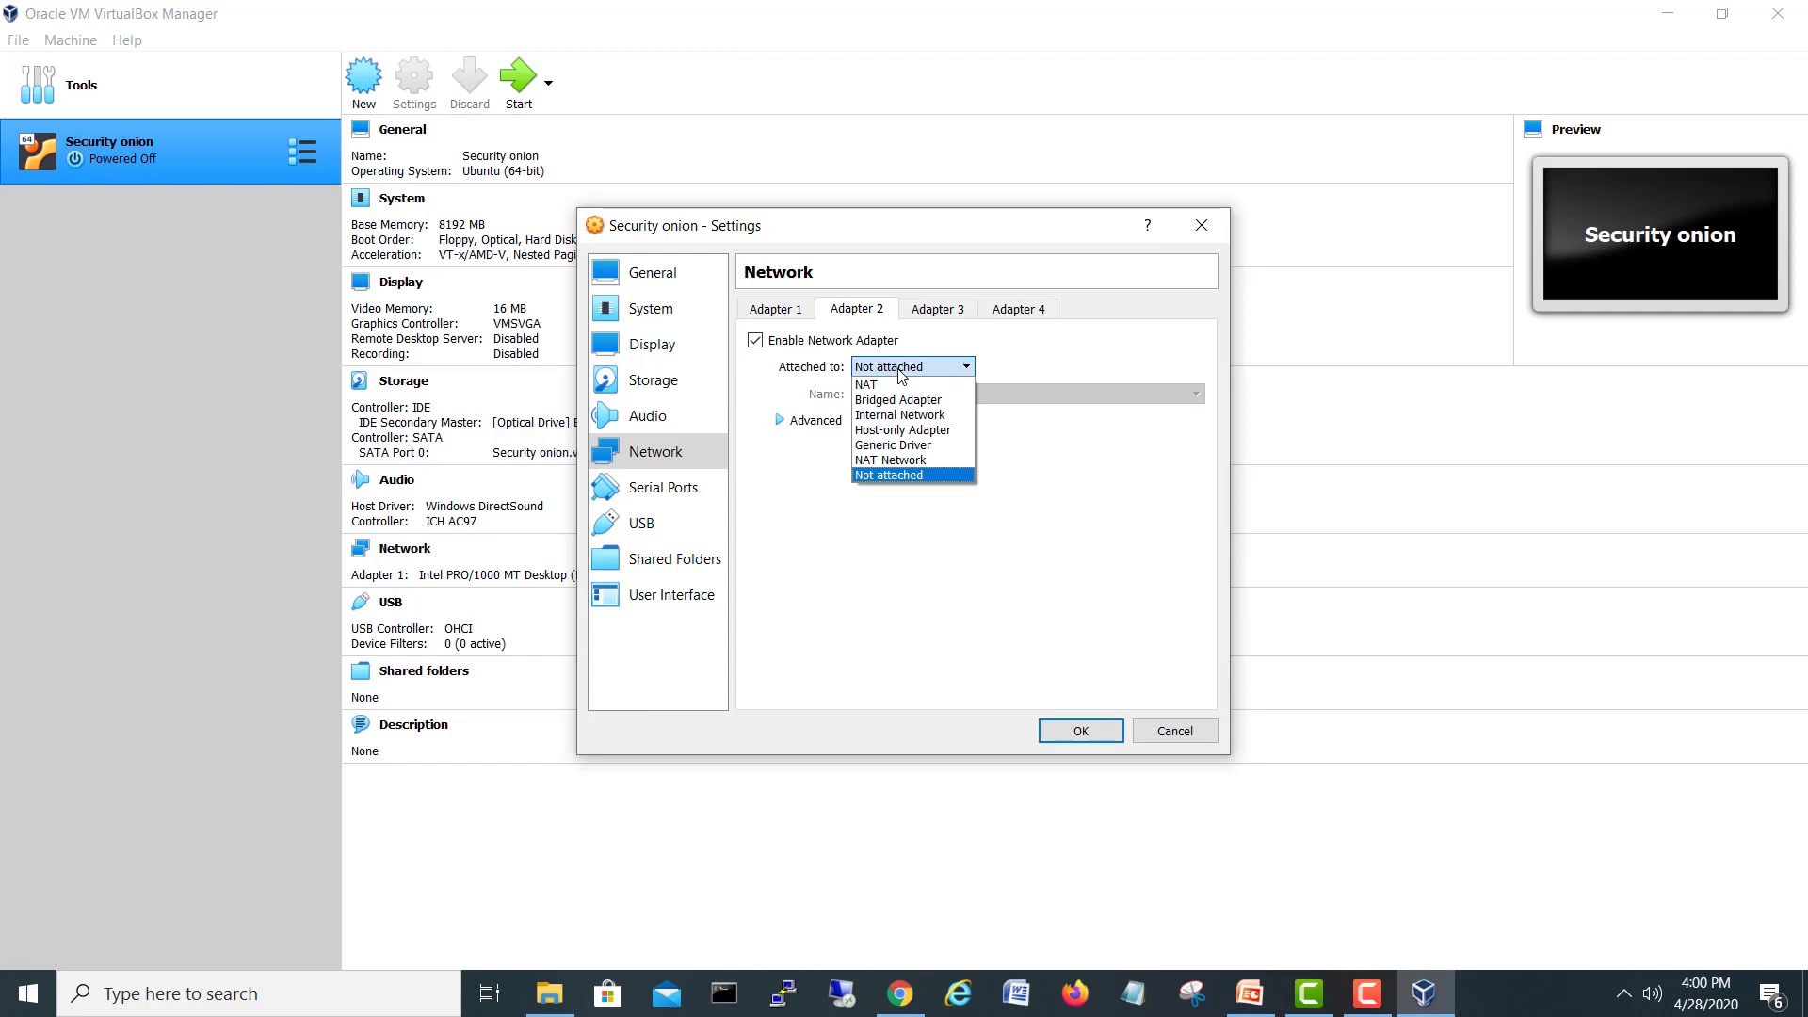
{"action": "left_click", "coordinate": [899, 400]}
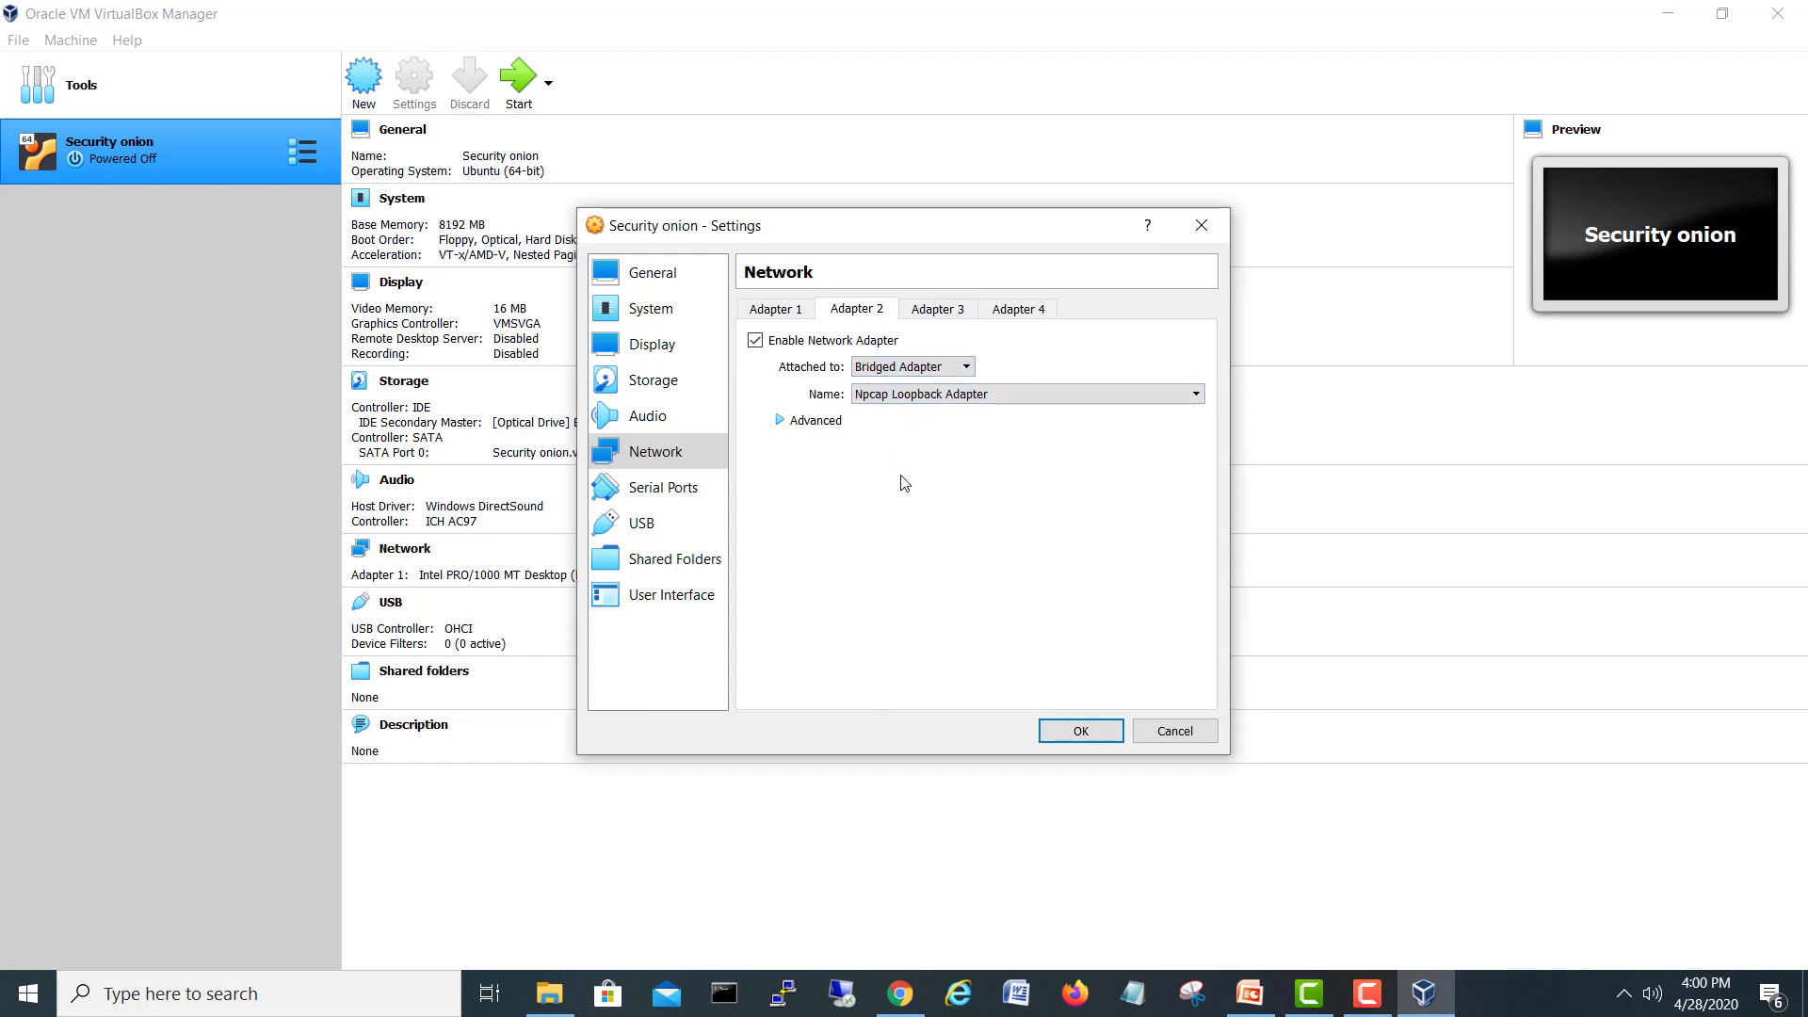
{"action": "left_click", "coordinate": [959, 397]}
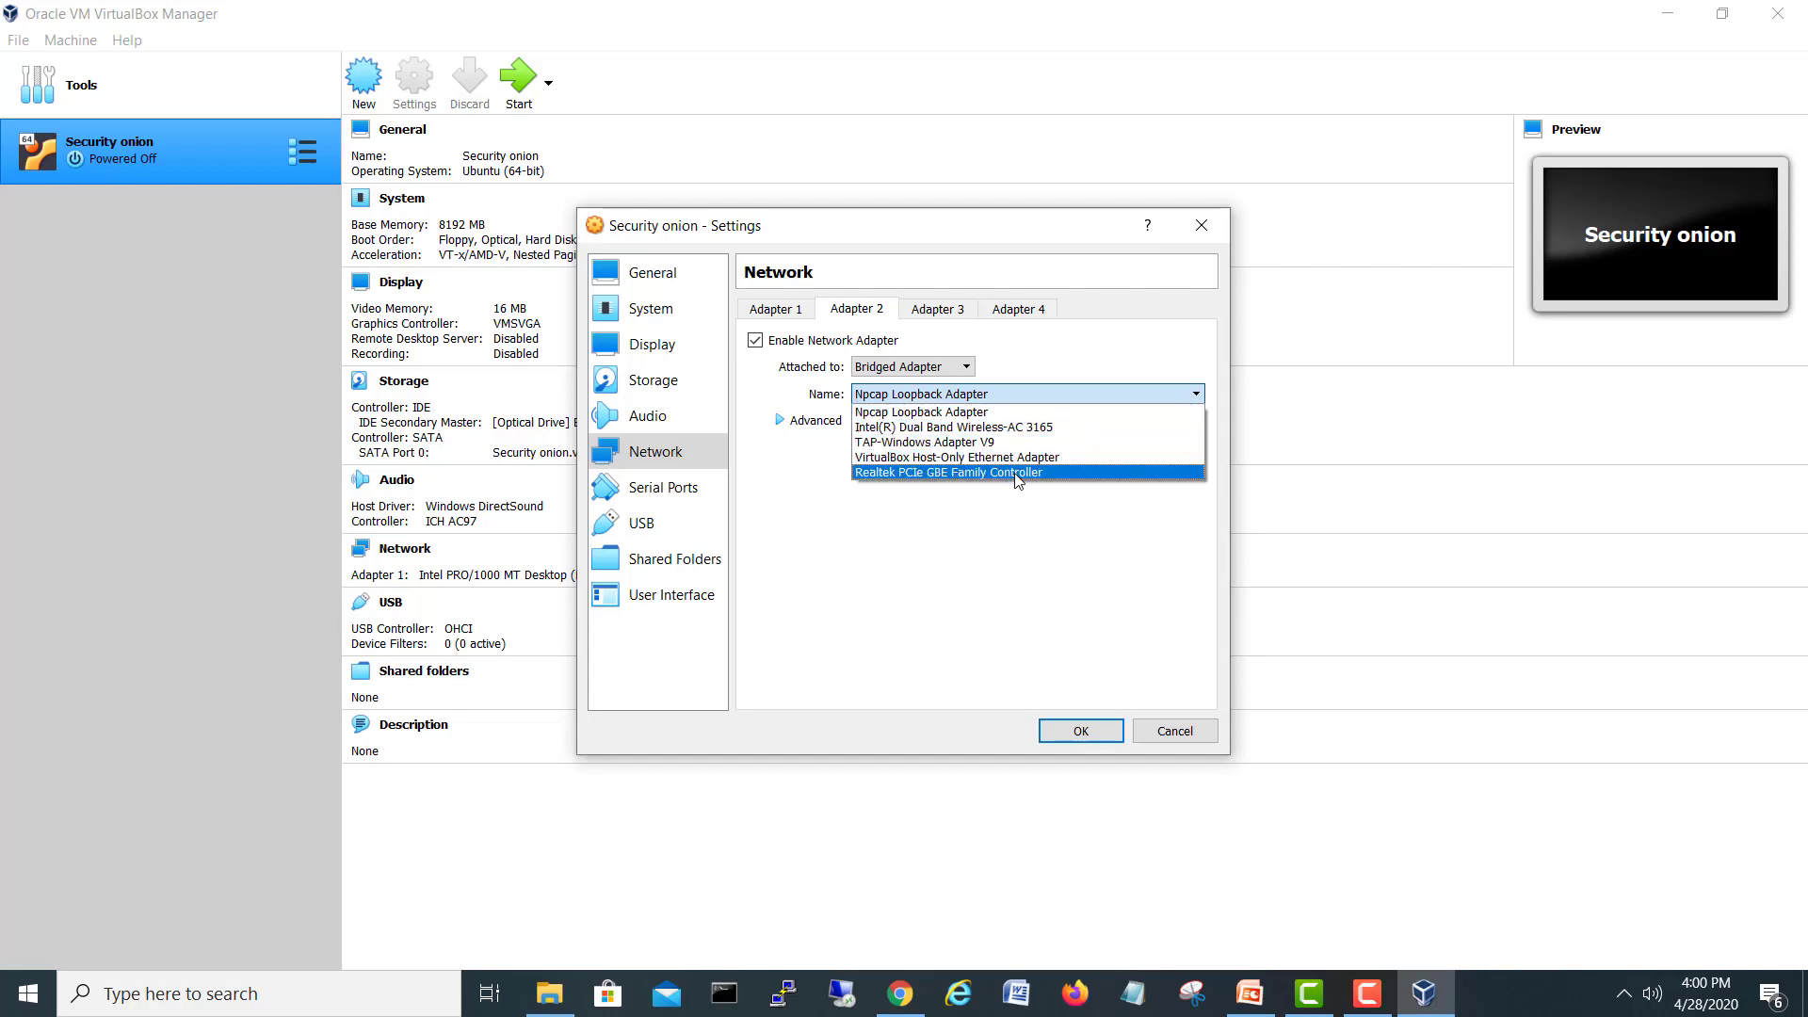
{"action": "left_click", "coordinate": [946, 472]}
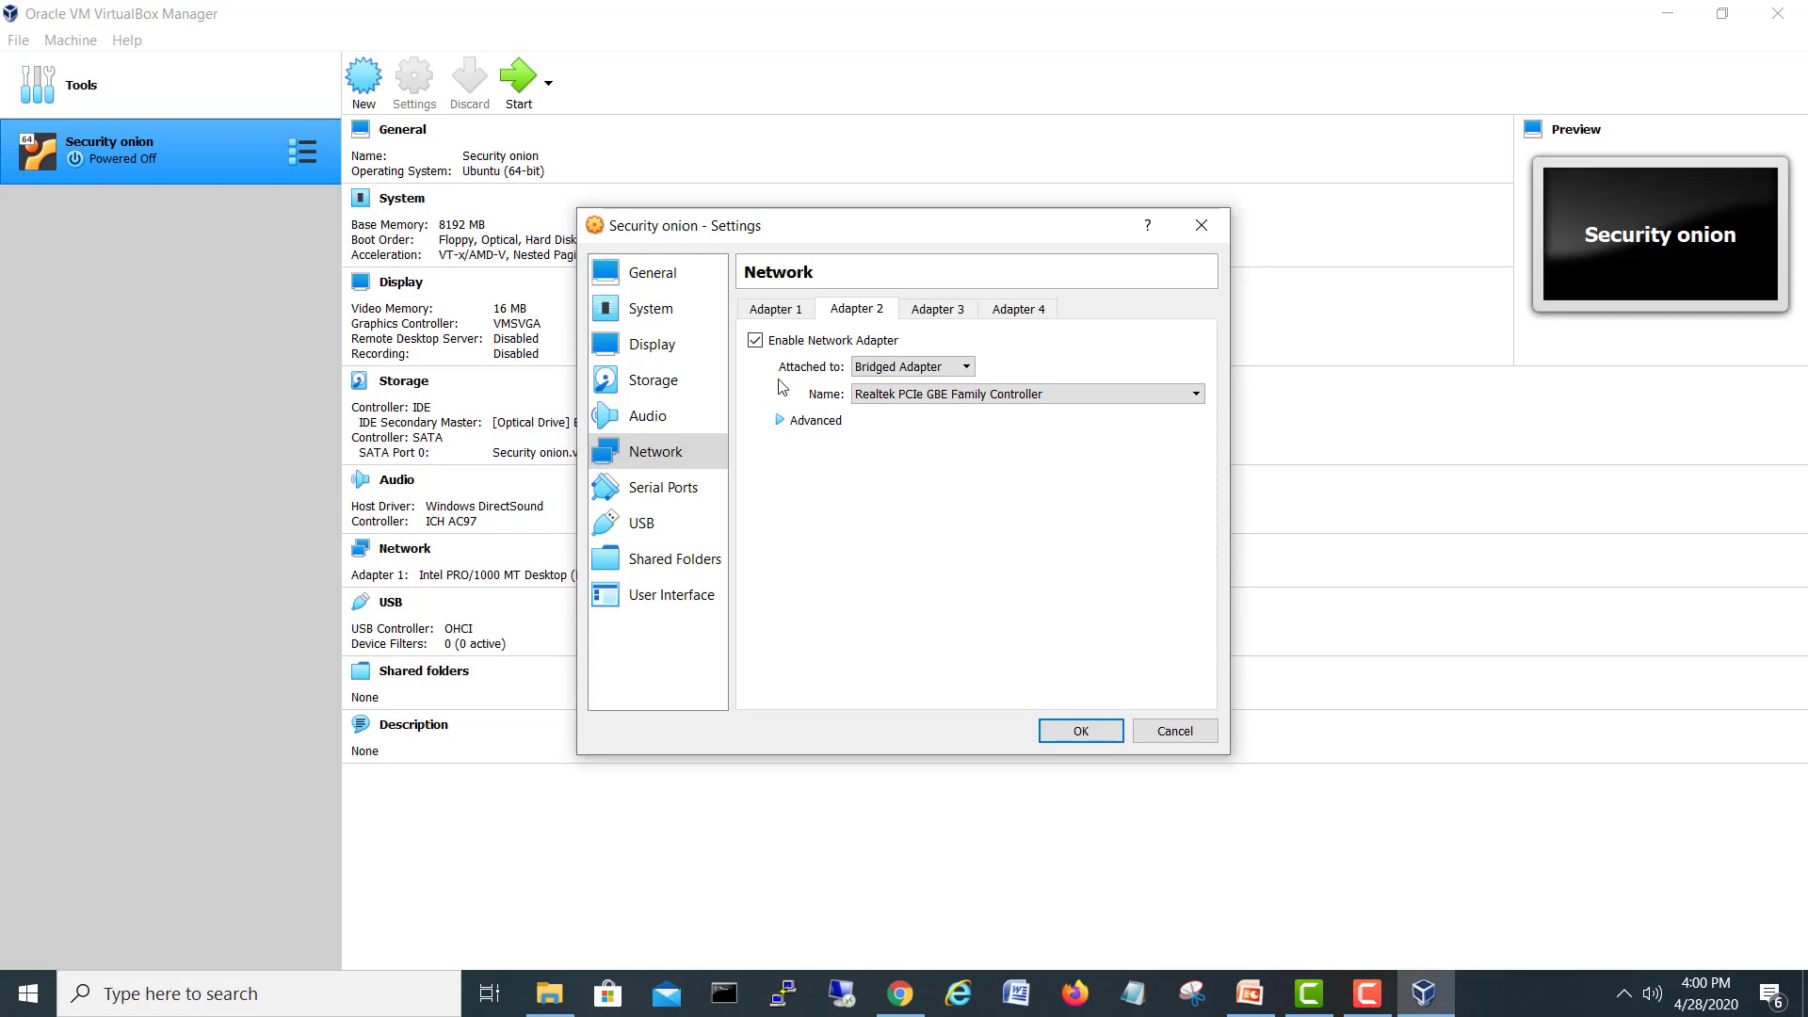
{"action": "left_click", "coordinate": [771, 311]}
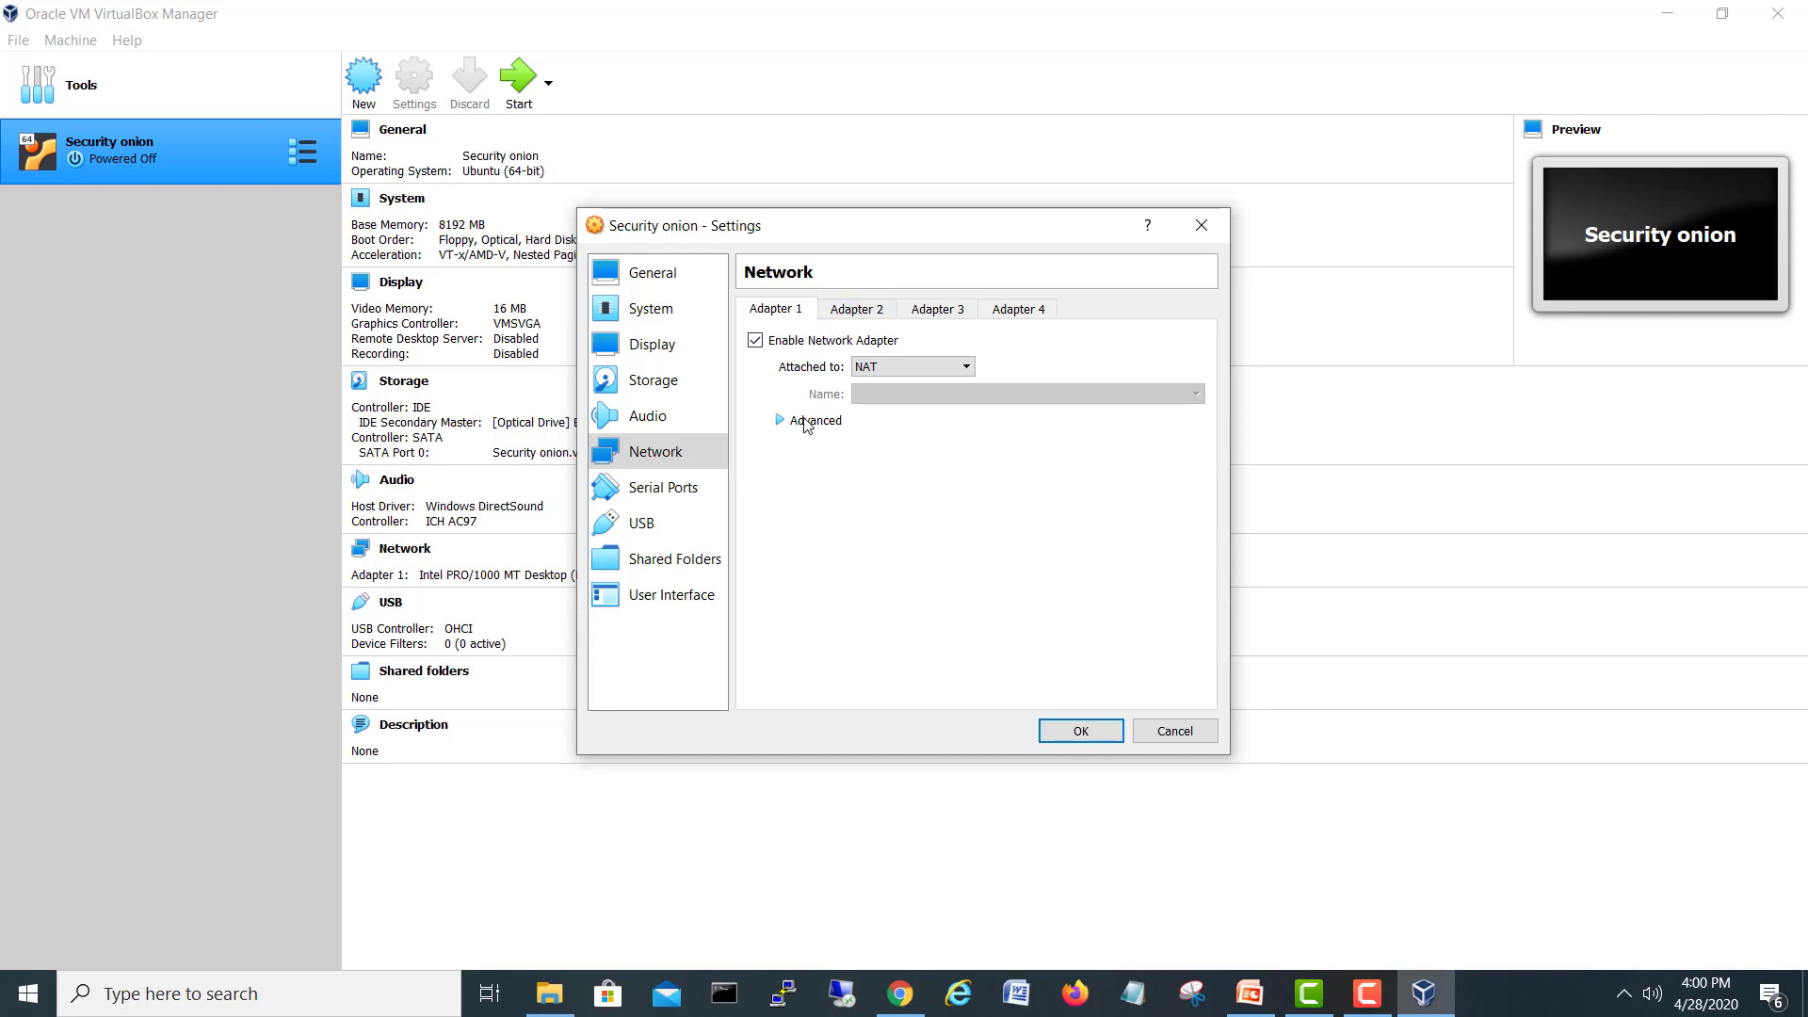
{"action": "left_click", "coordinate": [843, 313]}
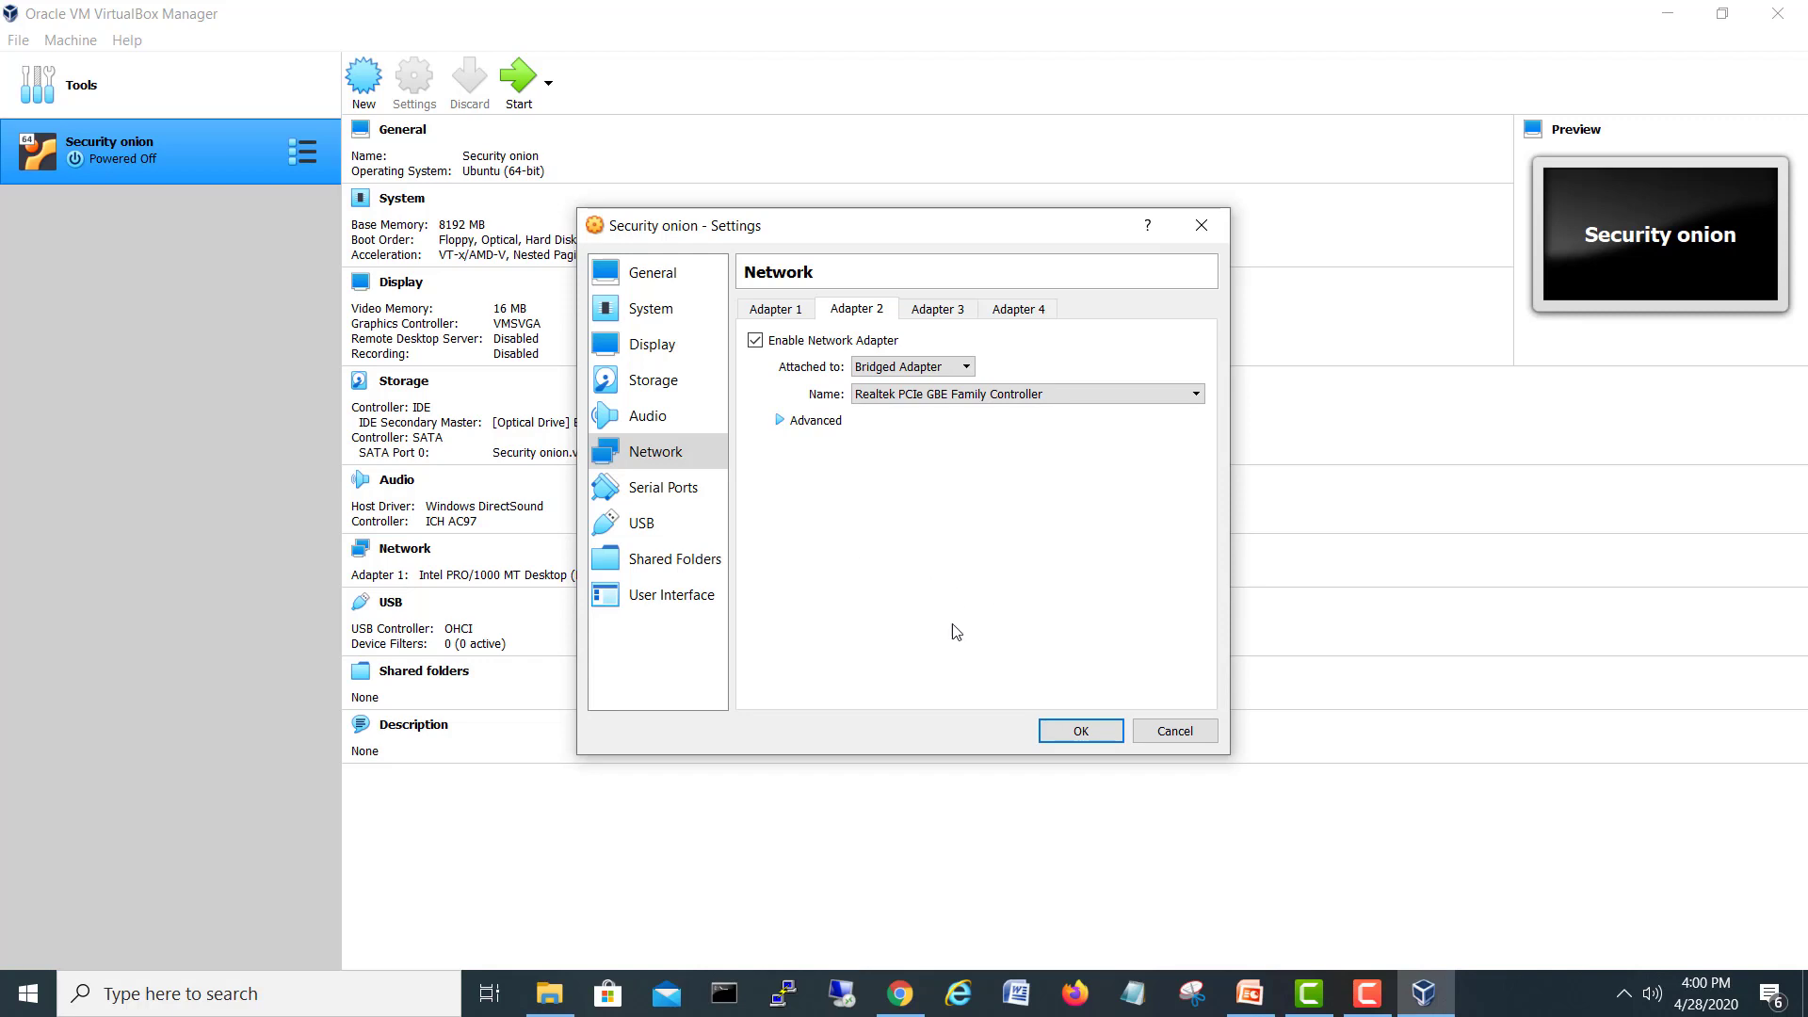
{"action": "left_click", "coordinate": [1082, 733]}
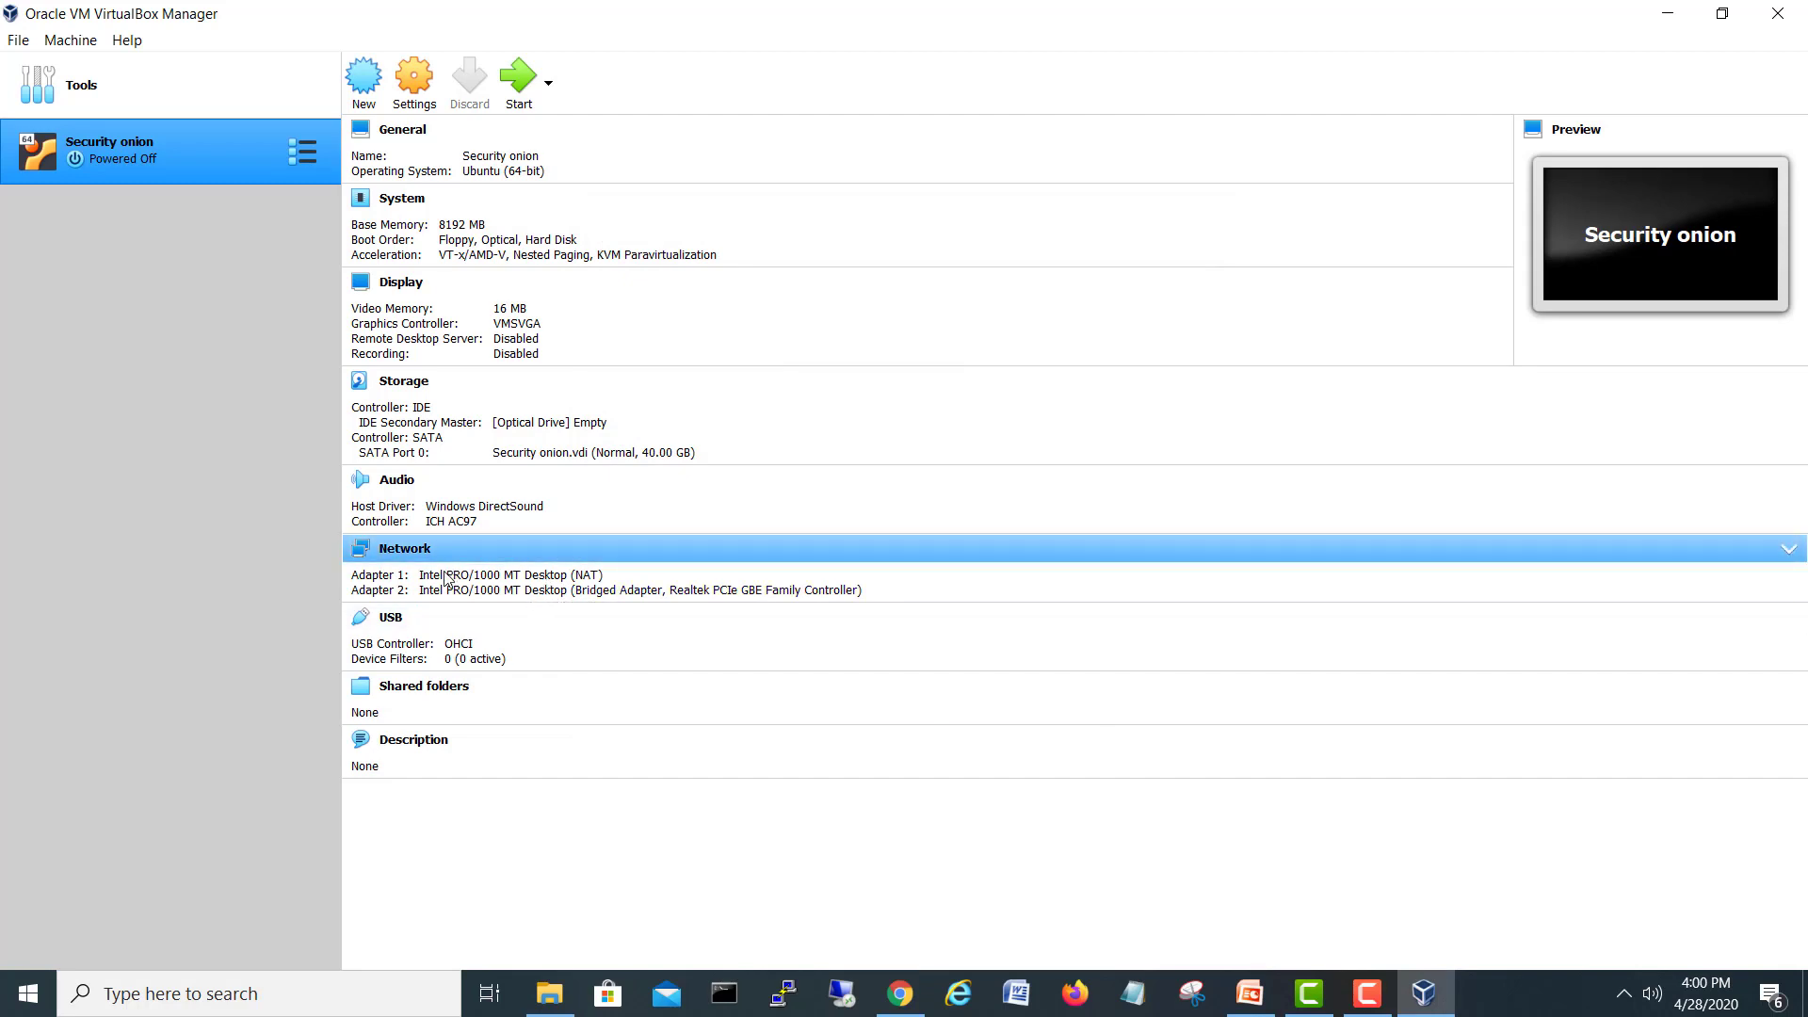
- In the Security onion machine's storage settings, select the empty IDE optical drive and choose to load a disk file
{"action": "left_click", "coordinate": [411, 94]}
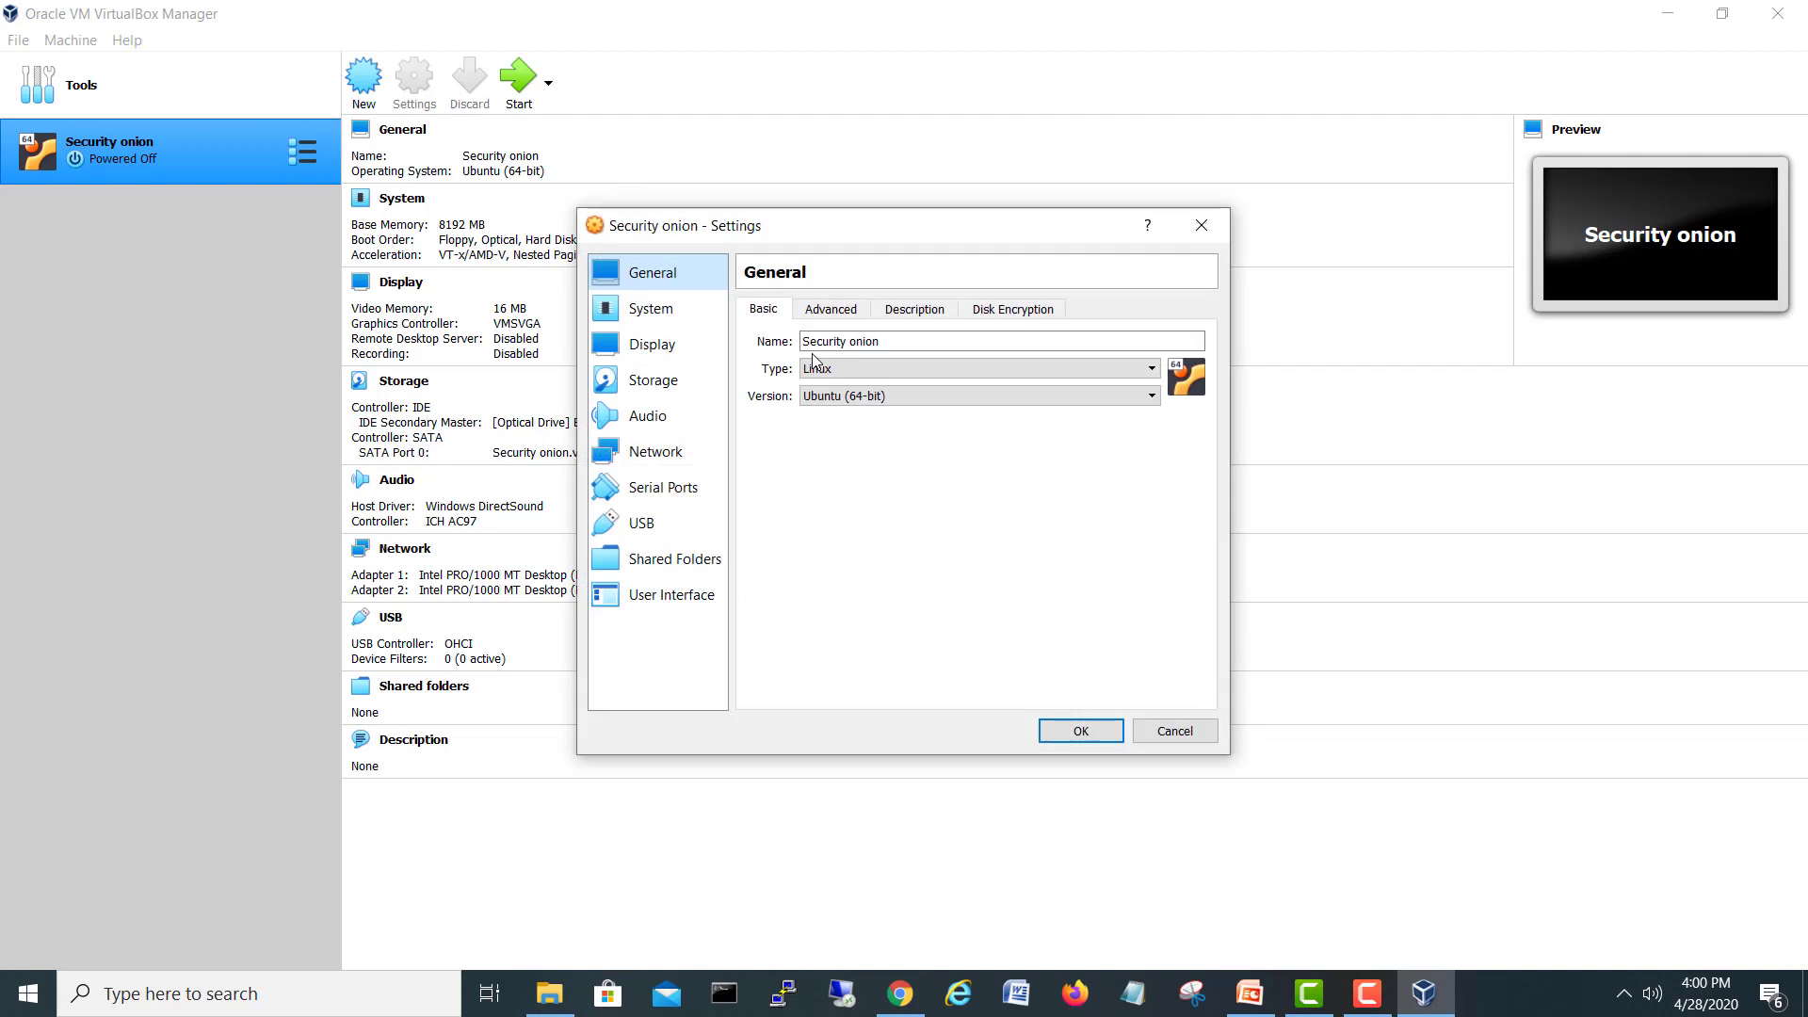
{"action": "left_click", "coordinate": [659, 381]}
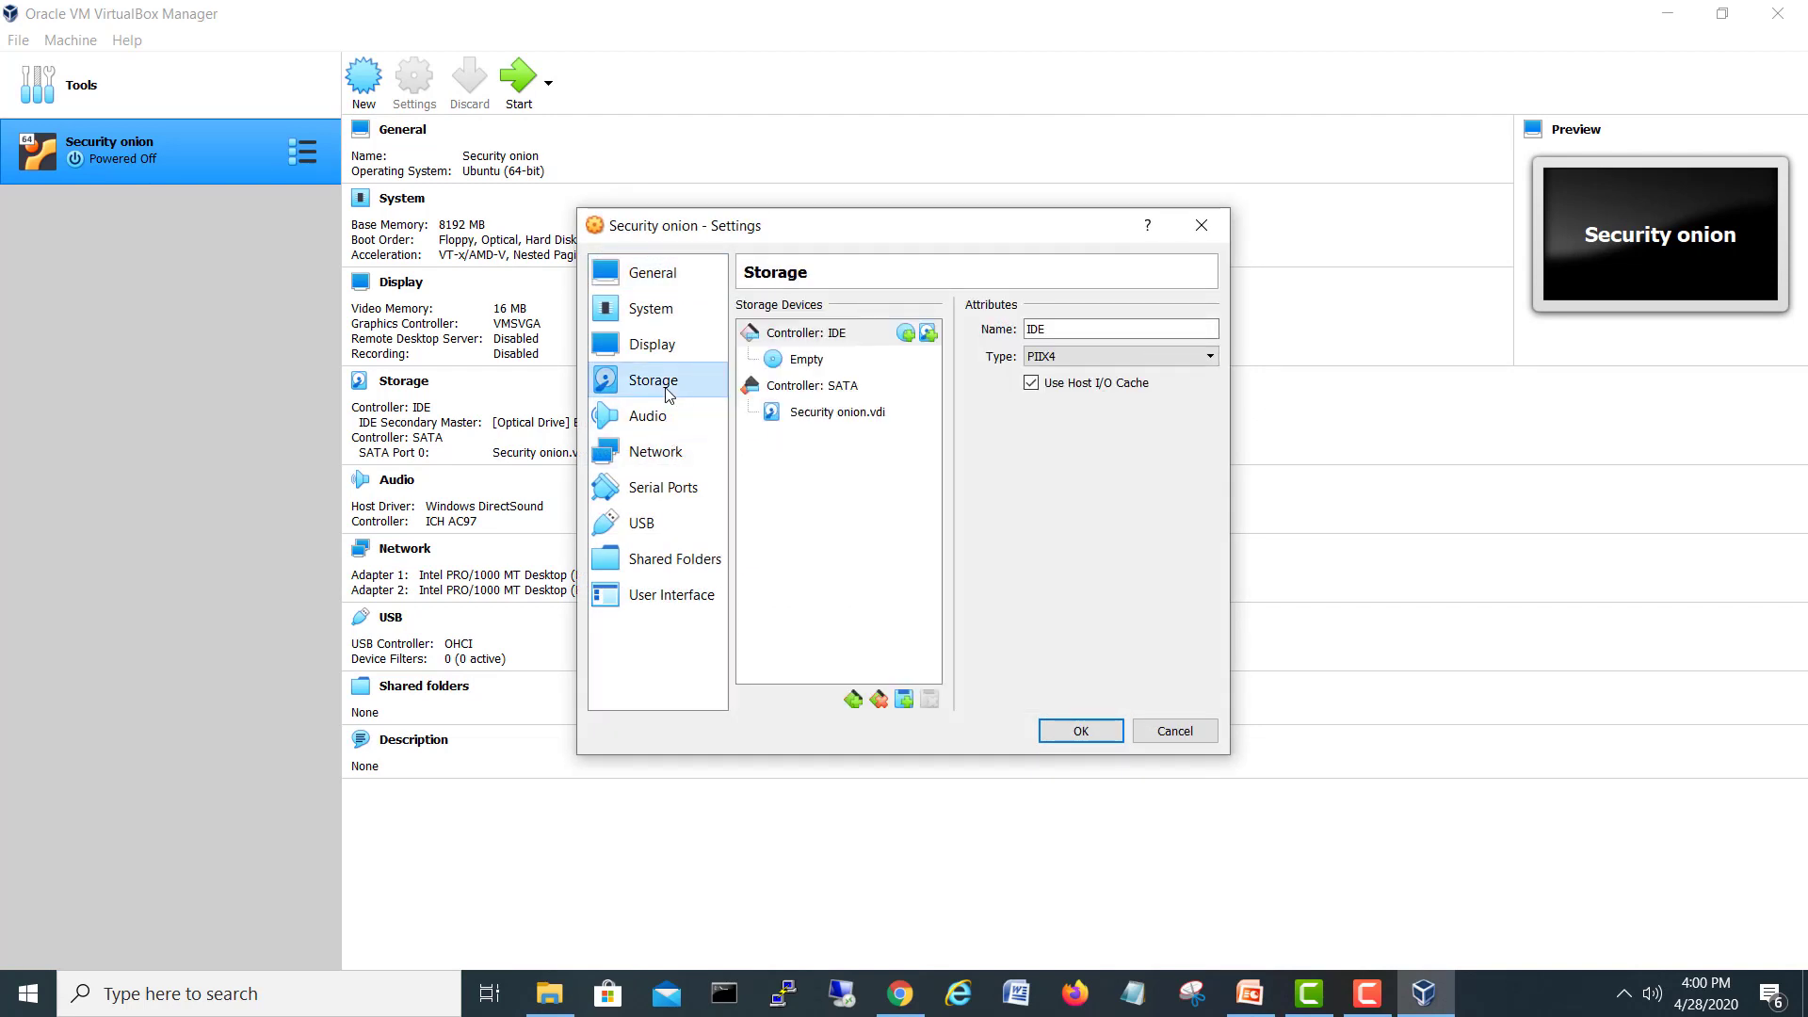
{"action": "left_click", "coordinate": [805, 359]}
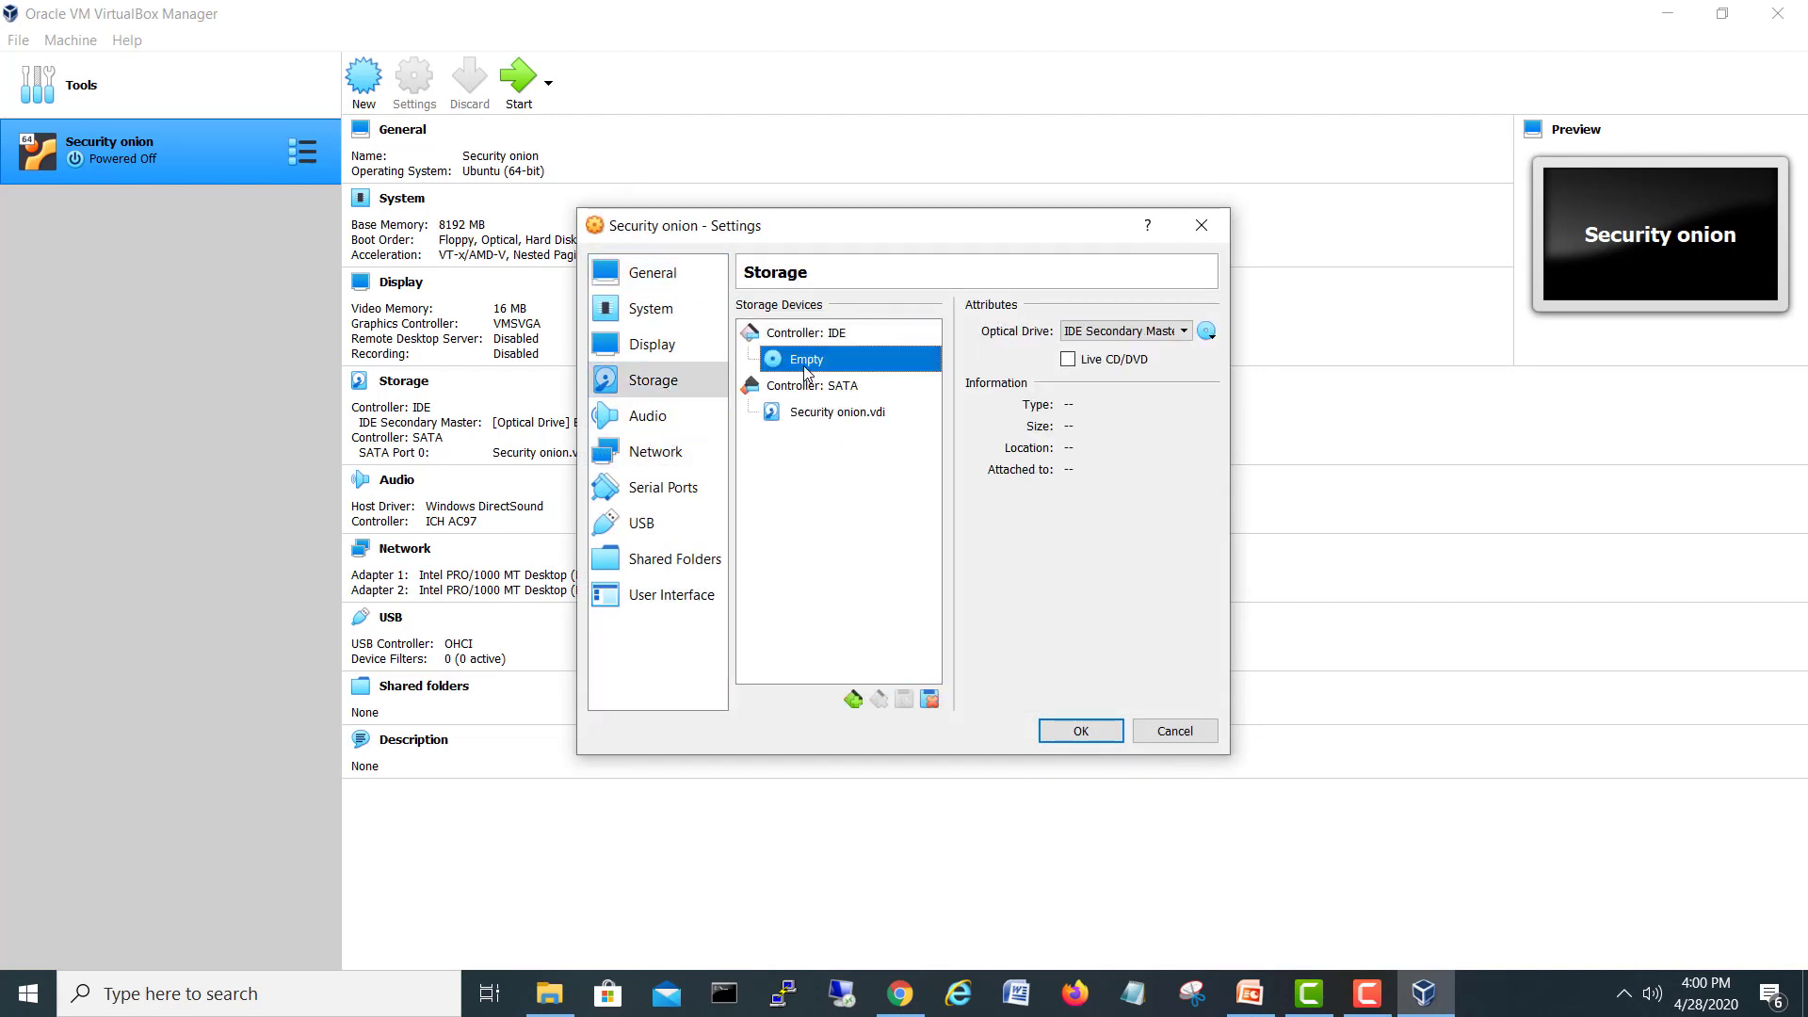
{"action": "left_click", "coordinate": [1206, 331]}
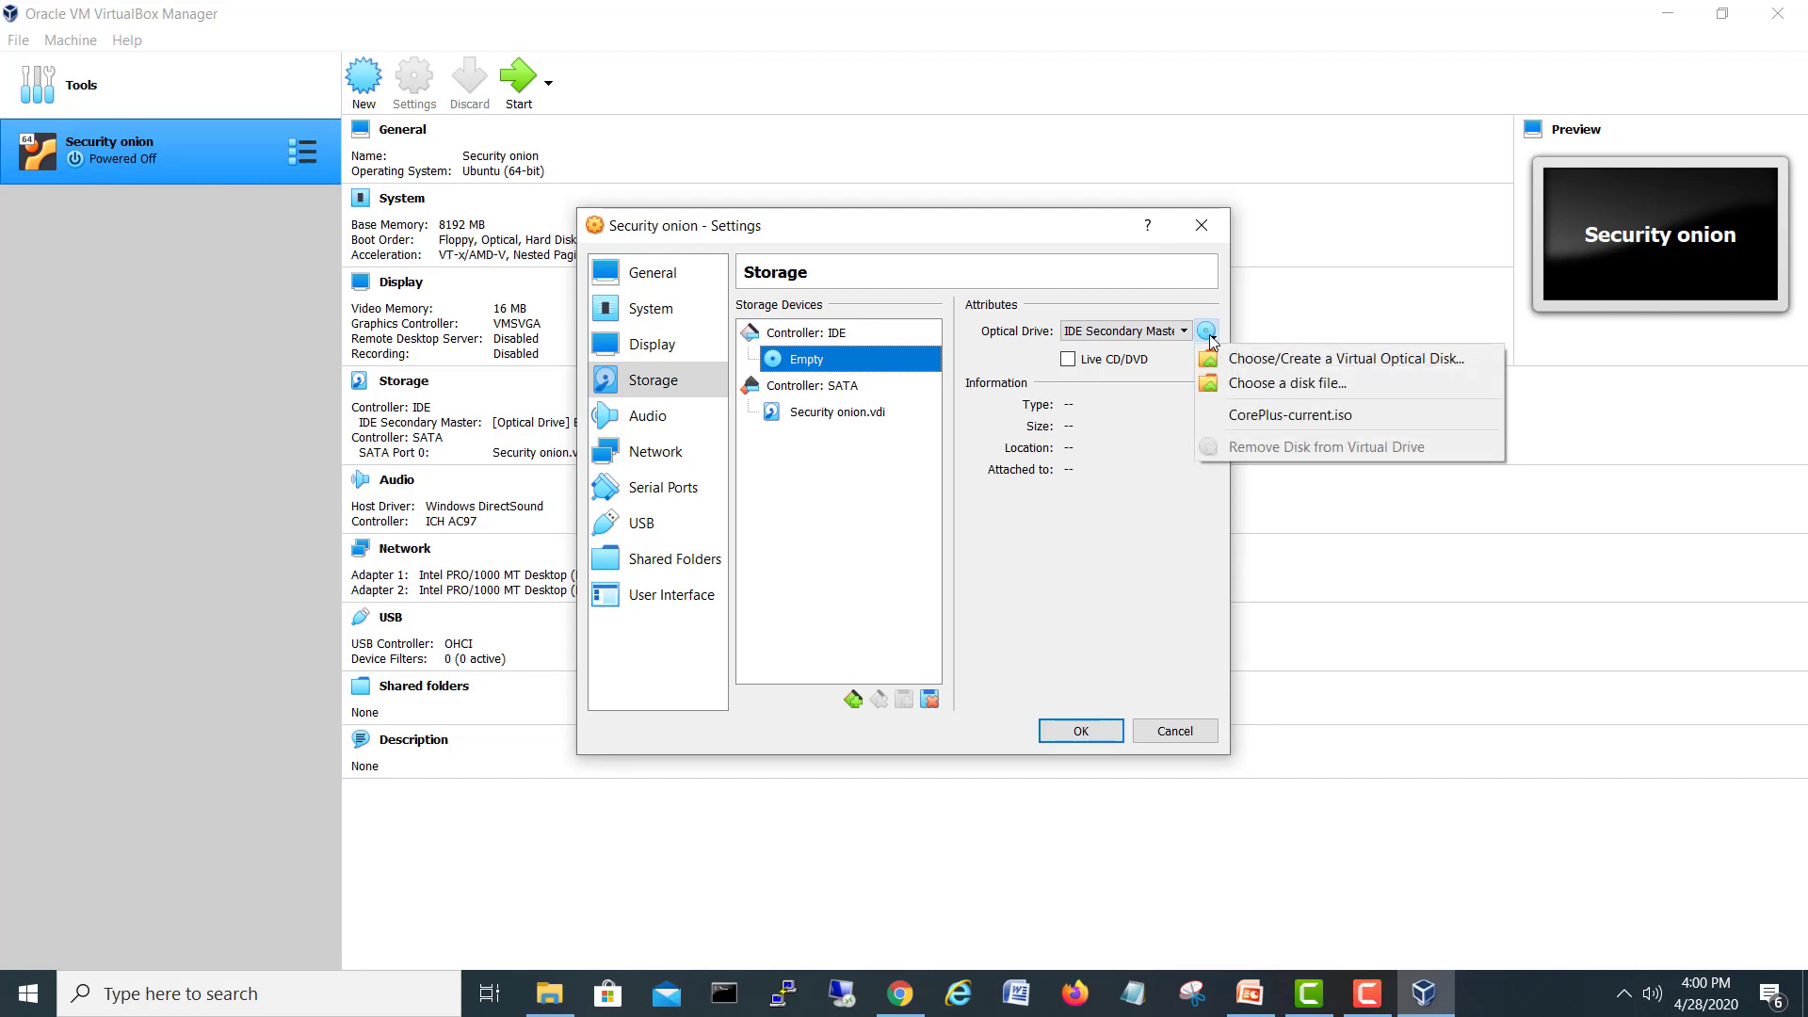
{"action": "left_click", "coordinate": [1293, 389]}
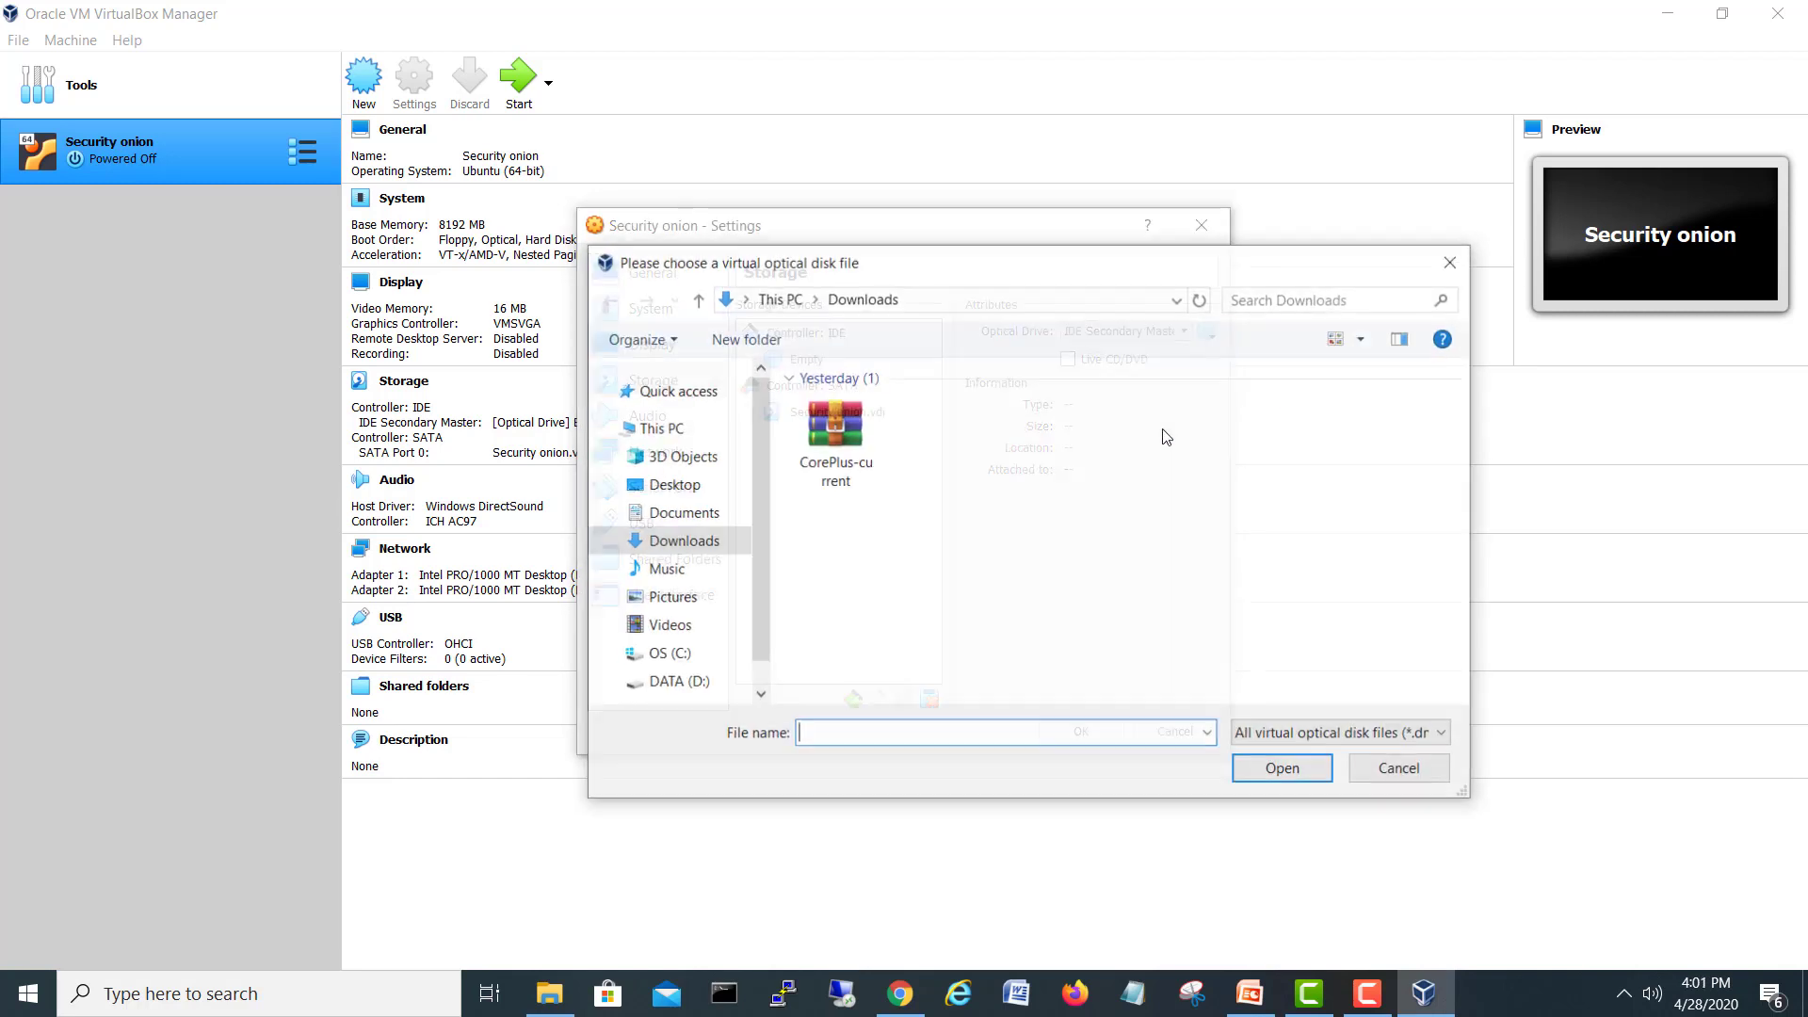
- Load securityonion-16.04.6.5 from Softwares > Security Softwares on the DATA (D:) drive into the optical drive and save the settings
{"action": "left_click", "coordinate": [685, 684]}
{"action": "left_click", "coordinate": [897, 627]}
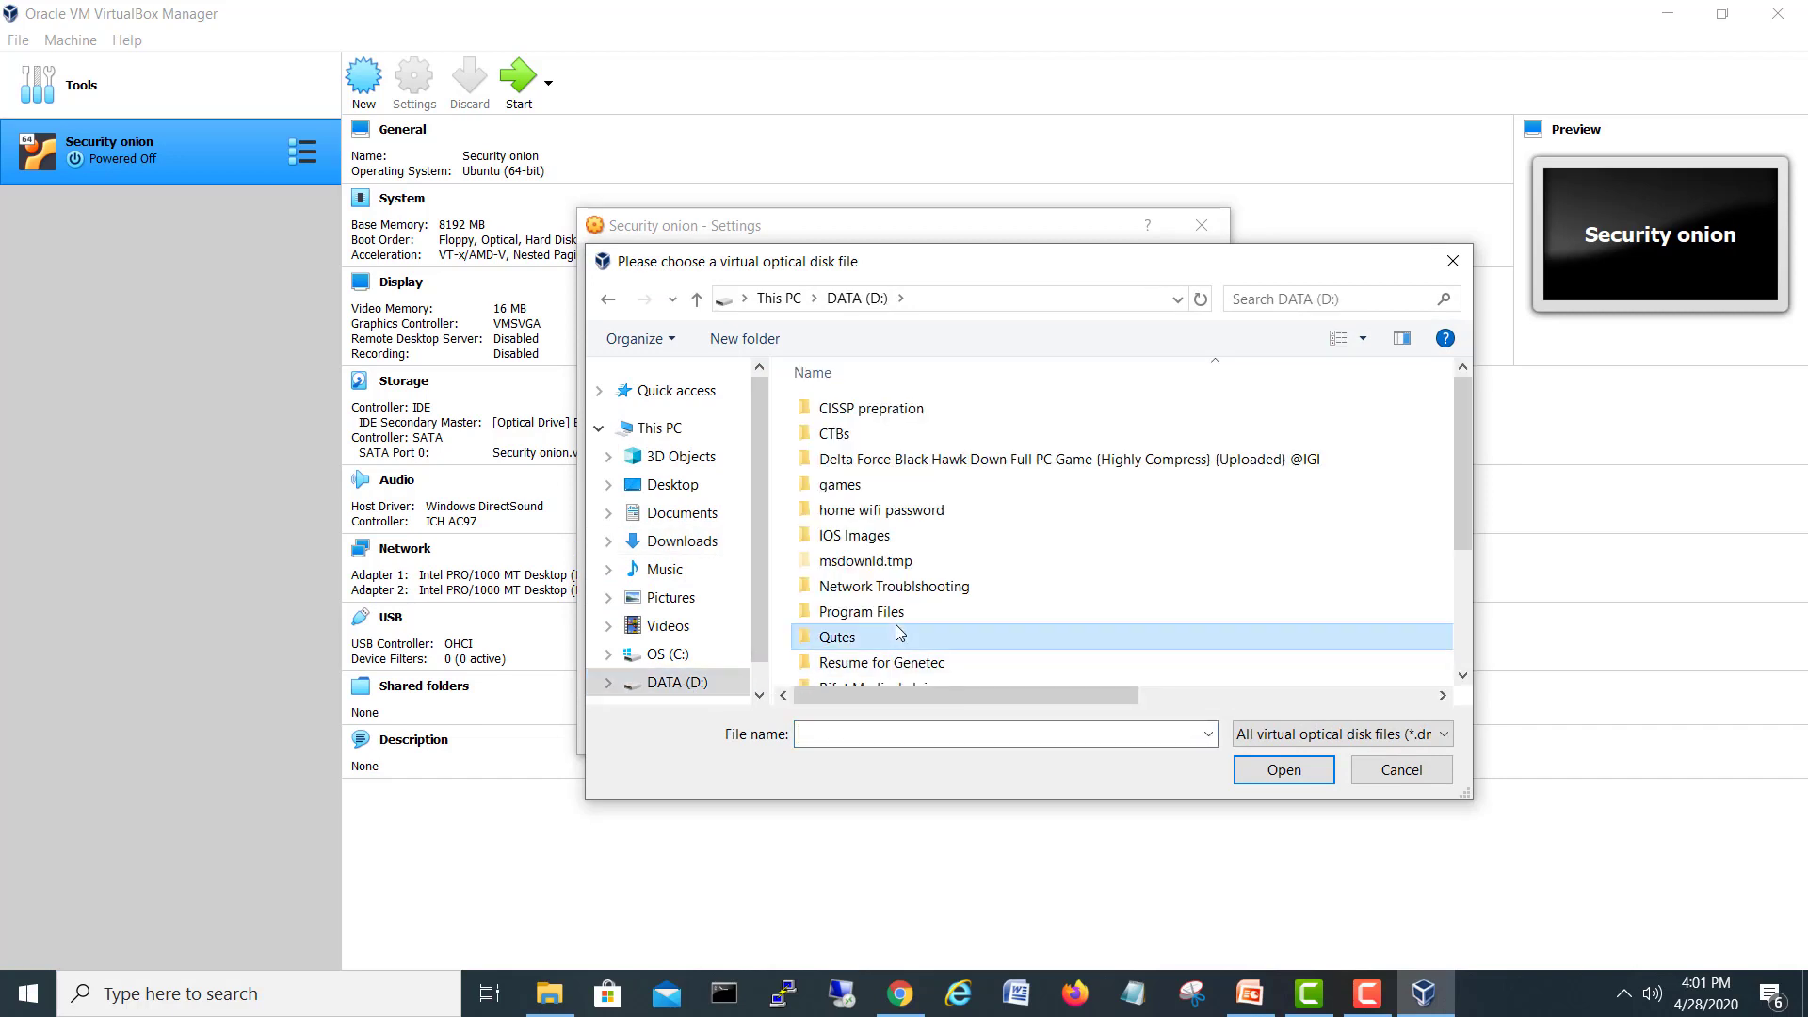
{"action": "key", "text": "s"}
{"action": "left_click", "coordinate": [873, 597]}
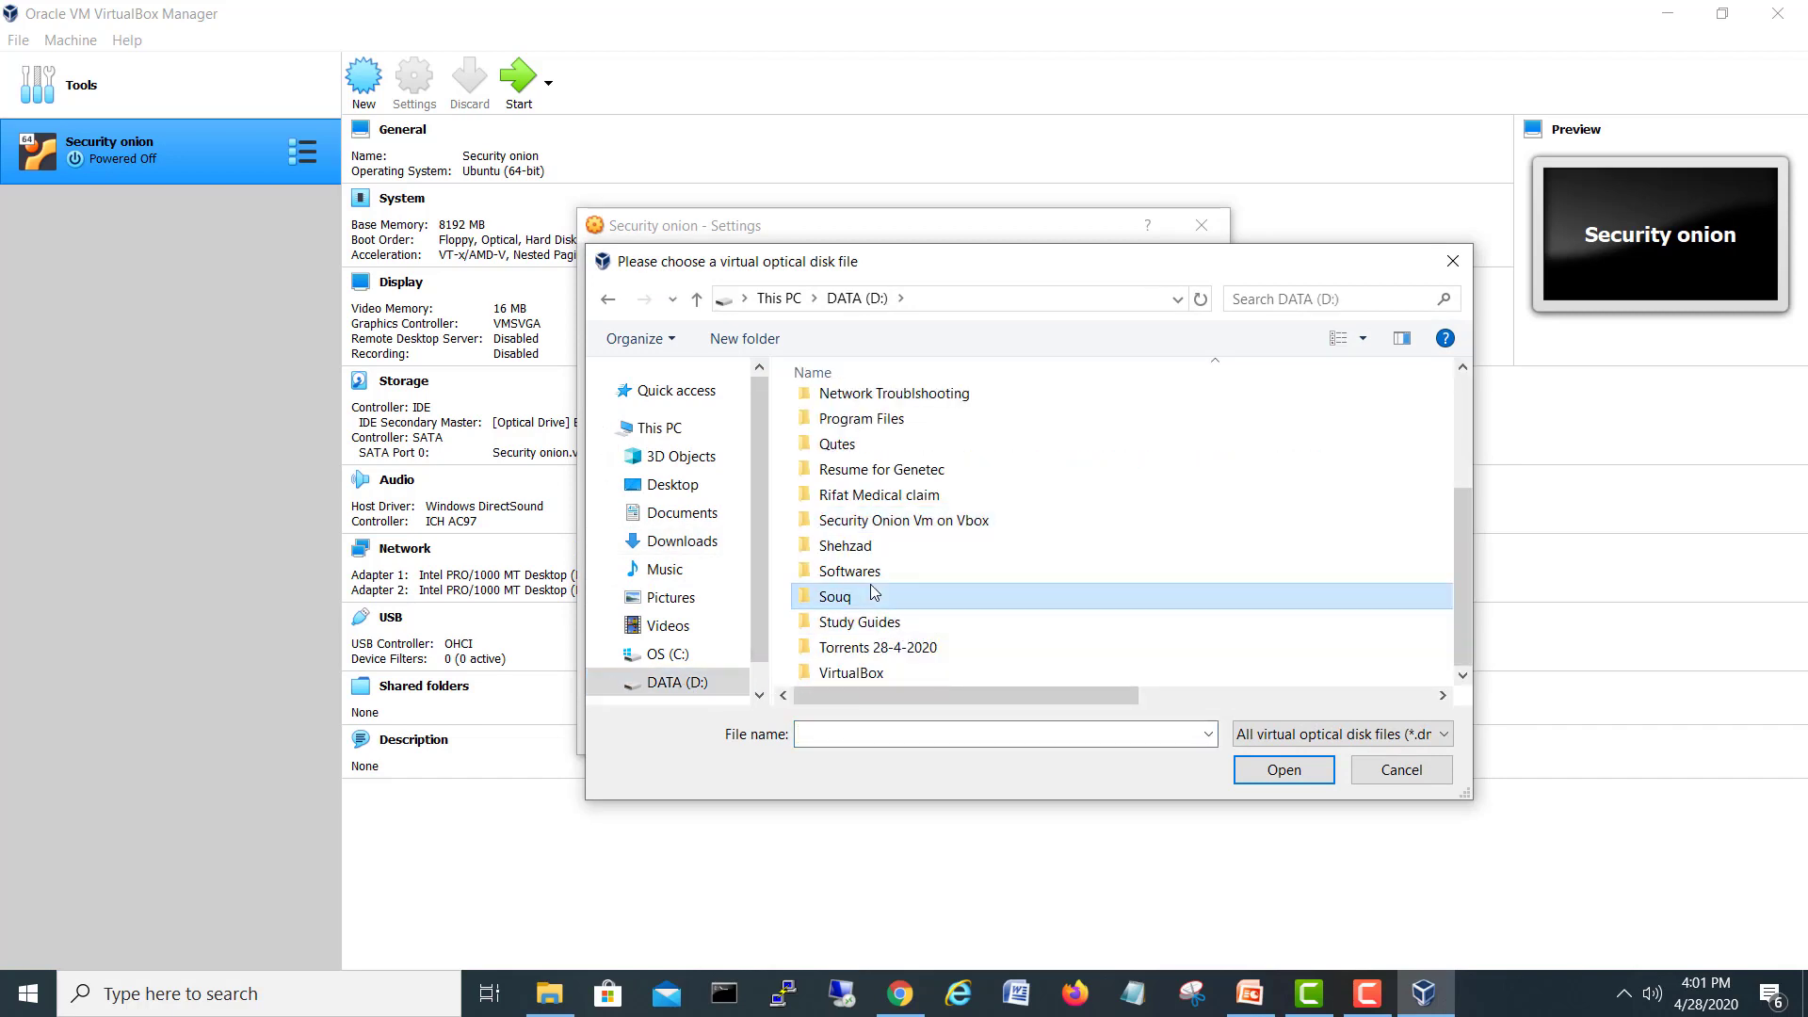
{"action": "left_click", "coordinate": [871, 581]}
{"action": "double_click", "coordinate": [871, 584]}
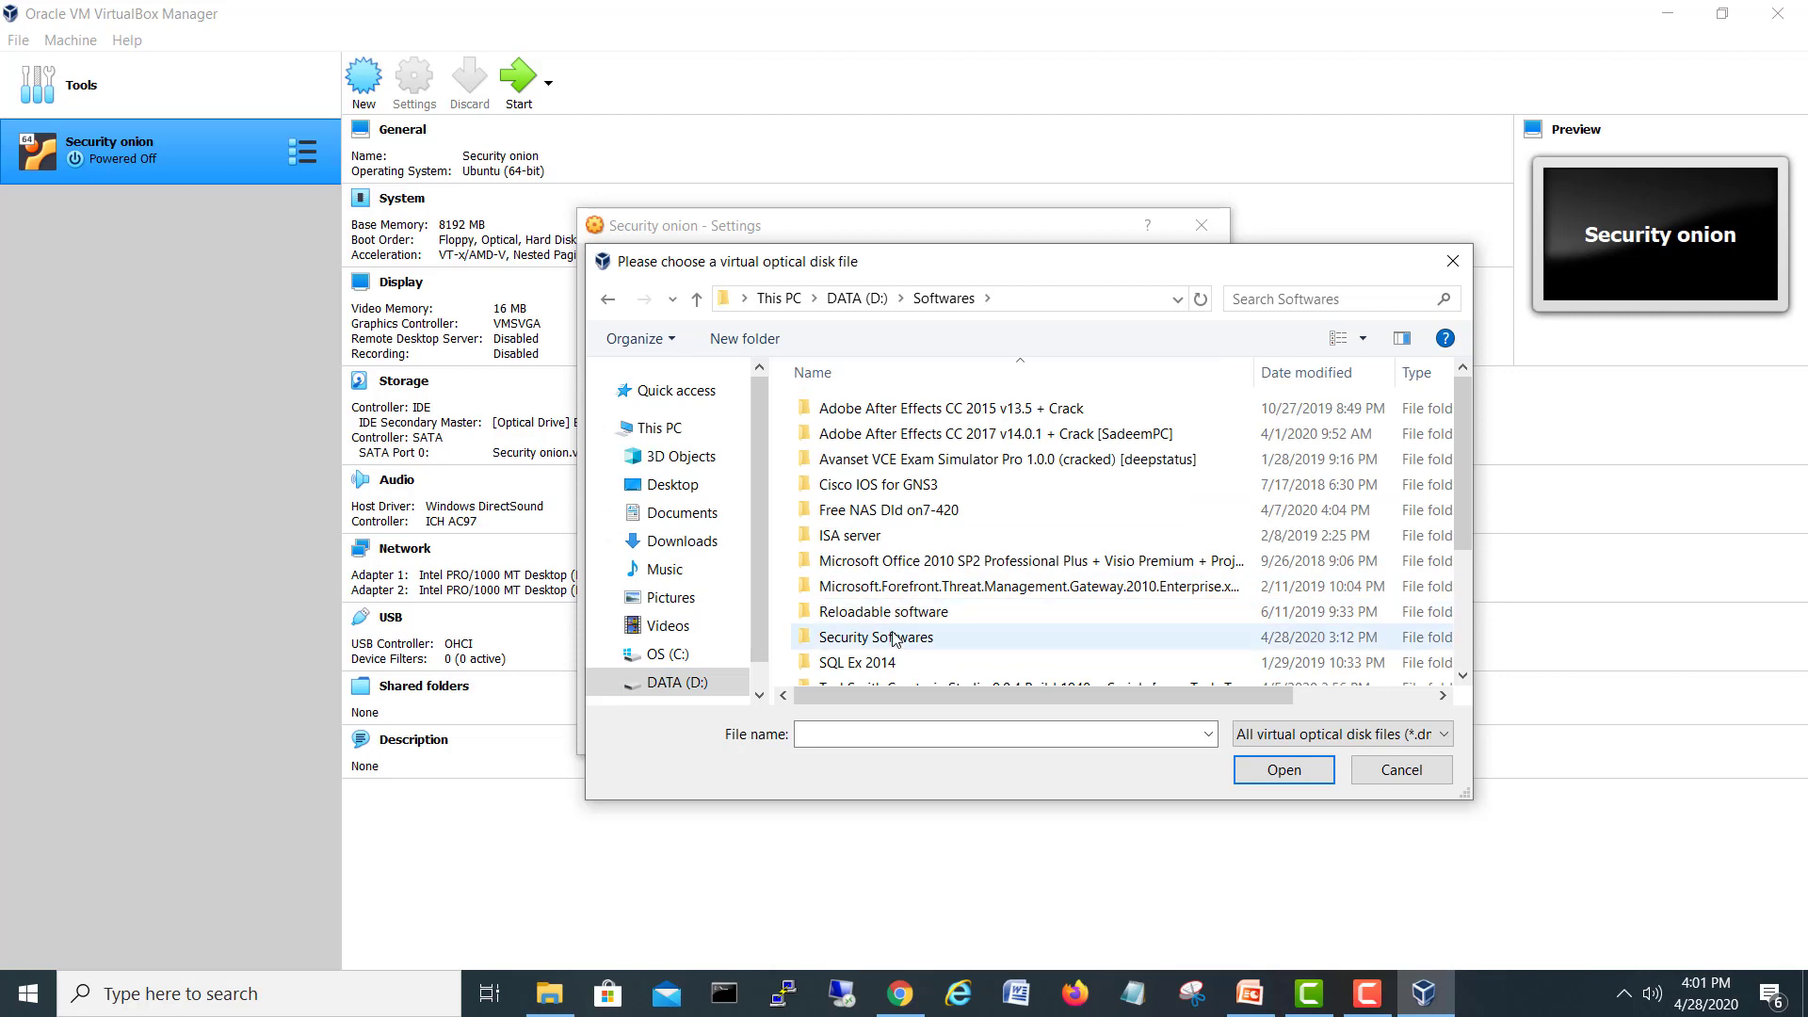
{"action": "double_click", "coordinate": [894, 640]}
{"action": "left_click", "coordinate": [906, 591]}
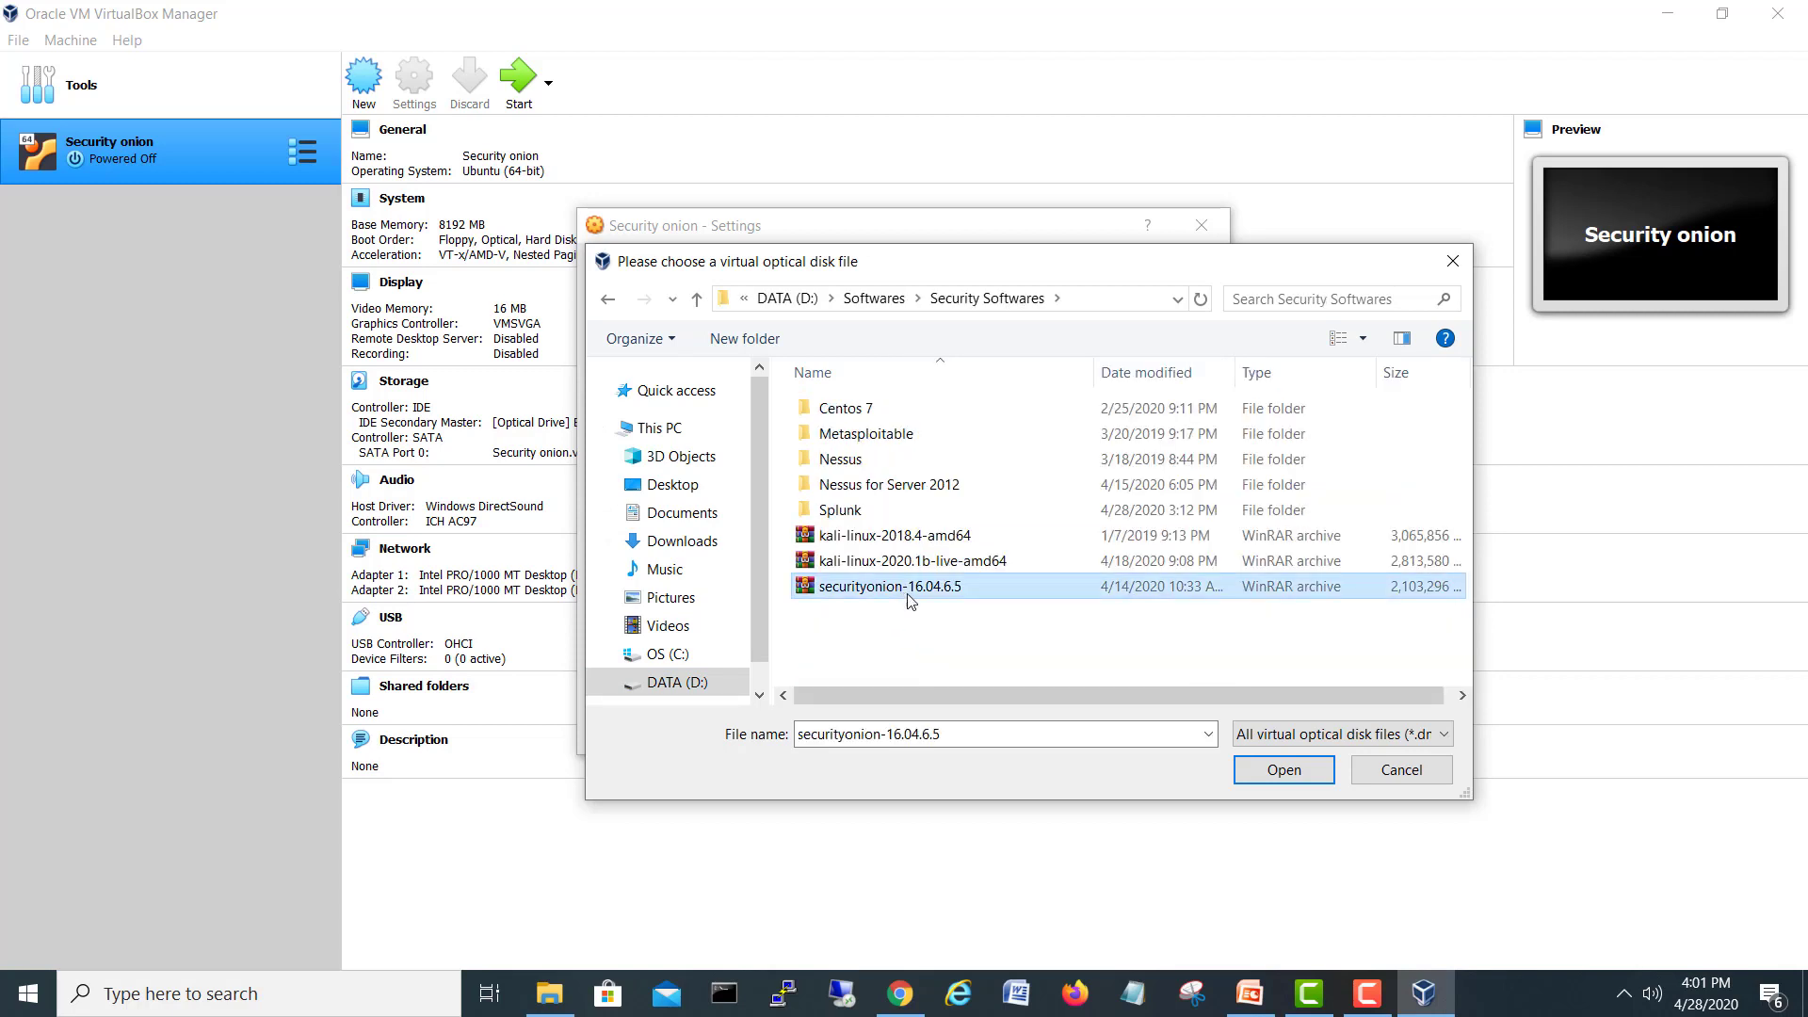
{"action": "left_click", "coordinate": [1283, 770]}
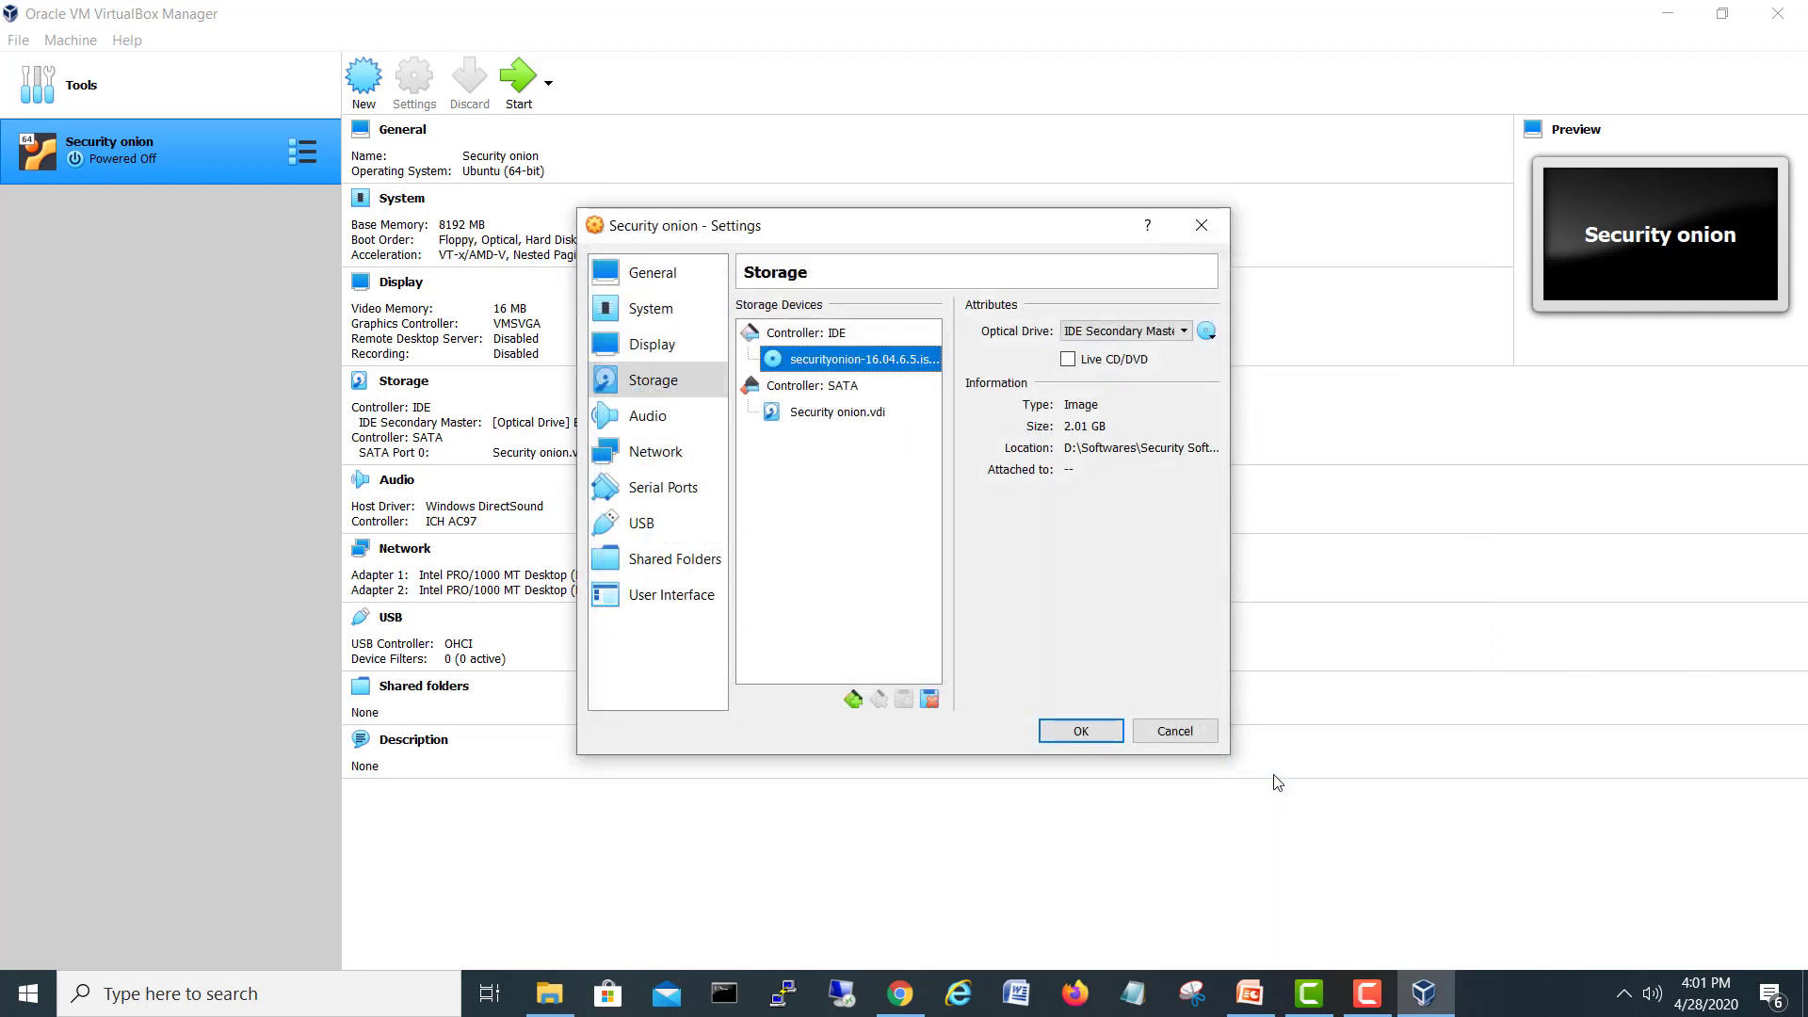
{"action": "left_click", "coordinate": [1081, 731]}
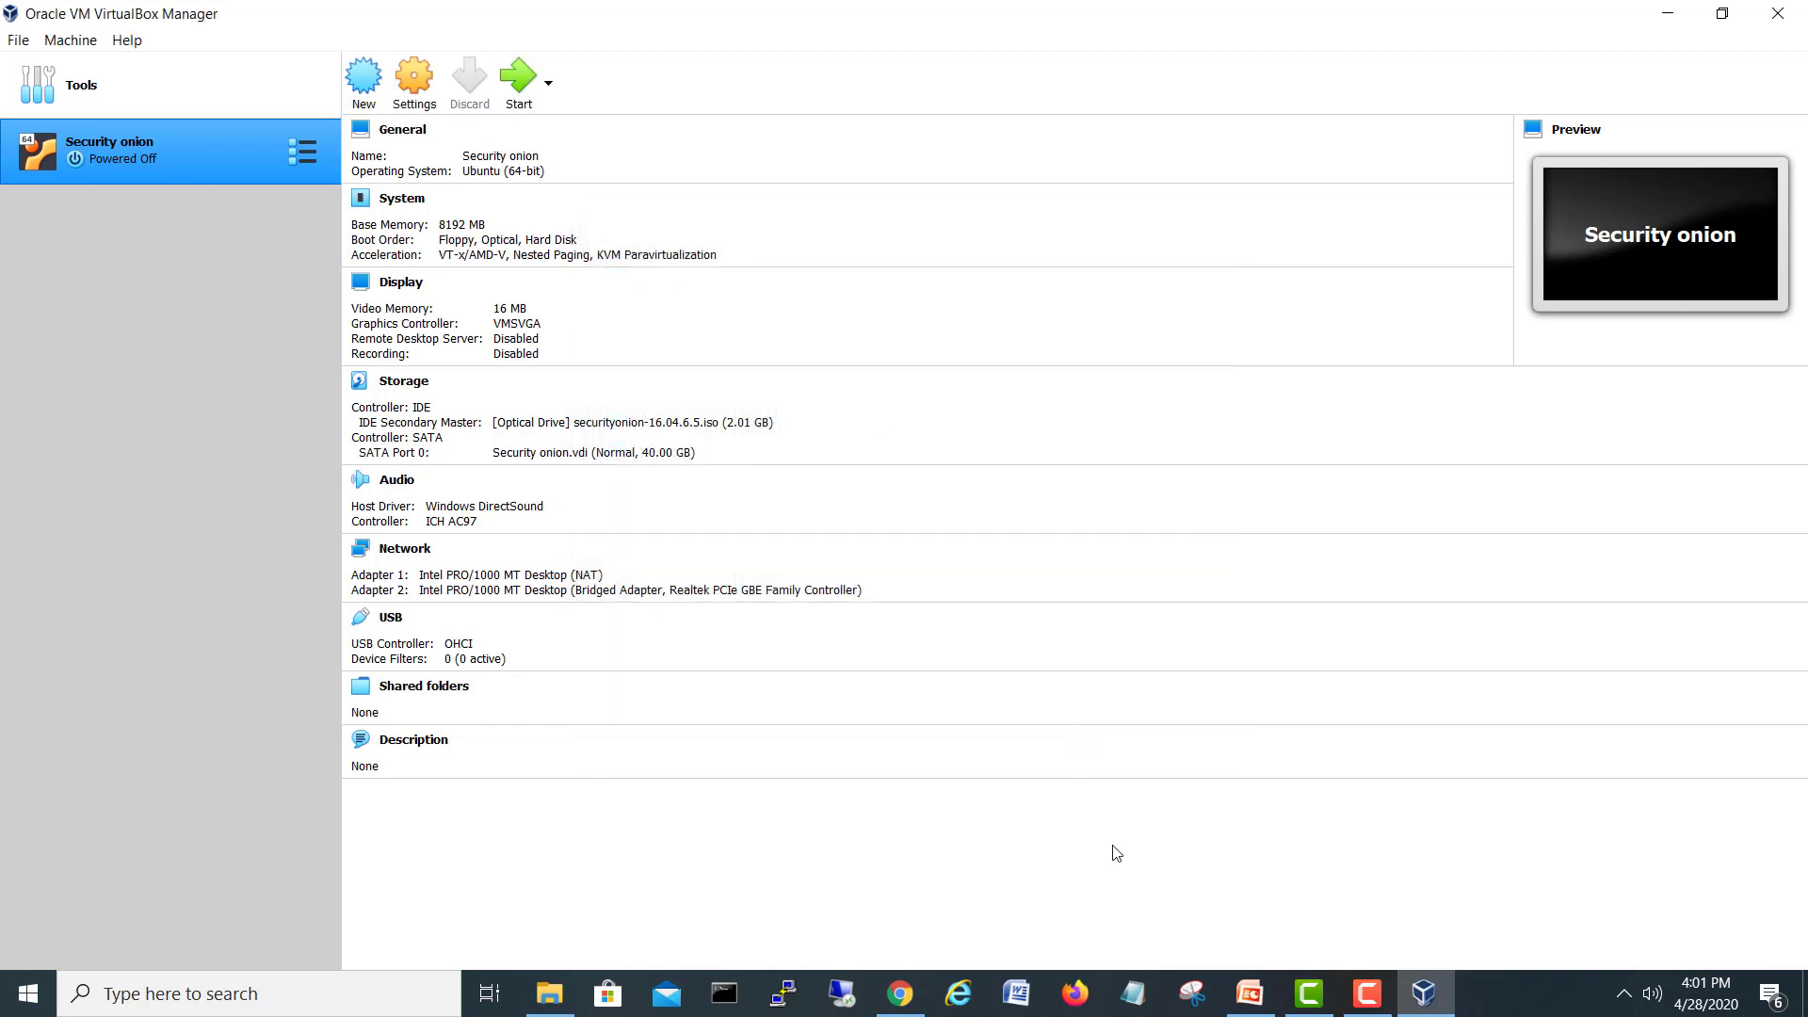
- Start the Security onion virtual machine with securityonion-16.04.6.5.iso as start-up disk and dismiss the auto capture keyboard notice
{"action": "left_click", "coordinate": [524, 86]}
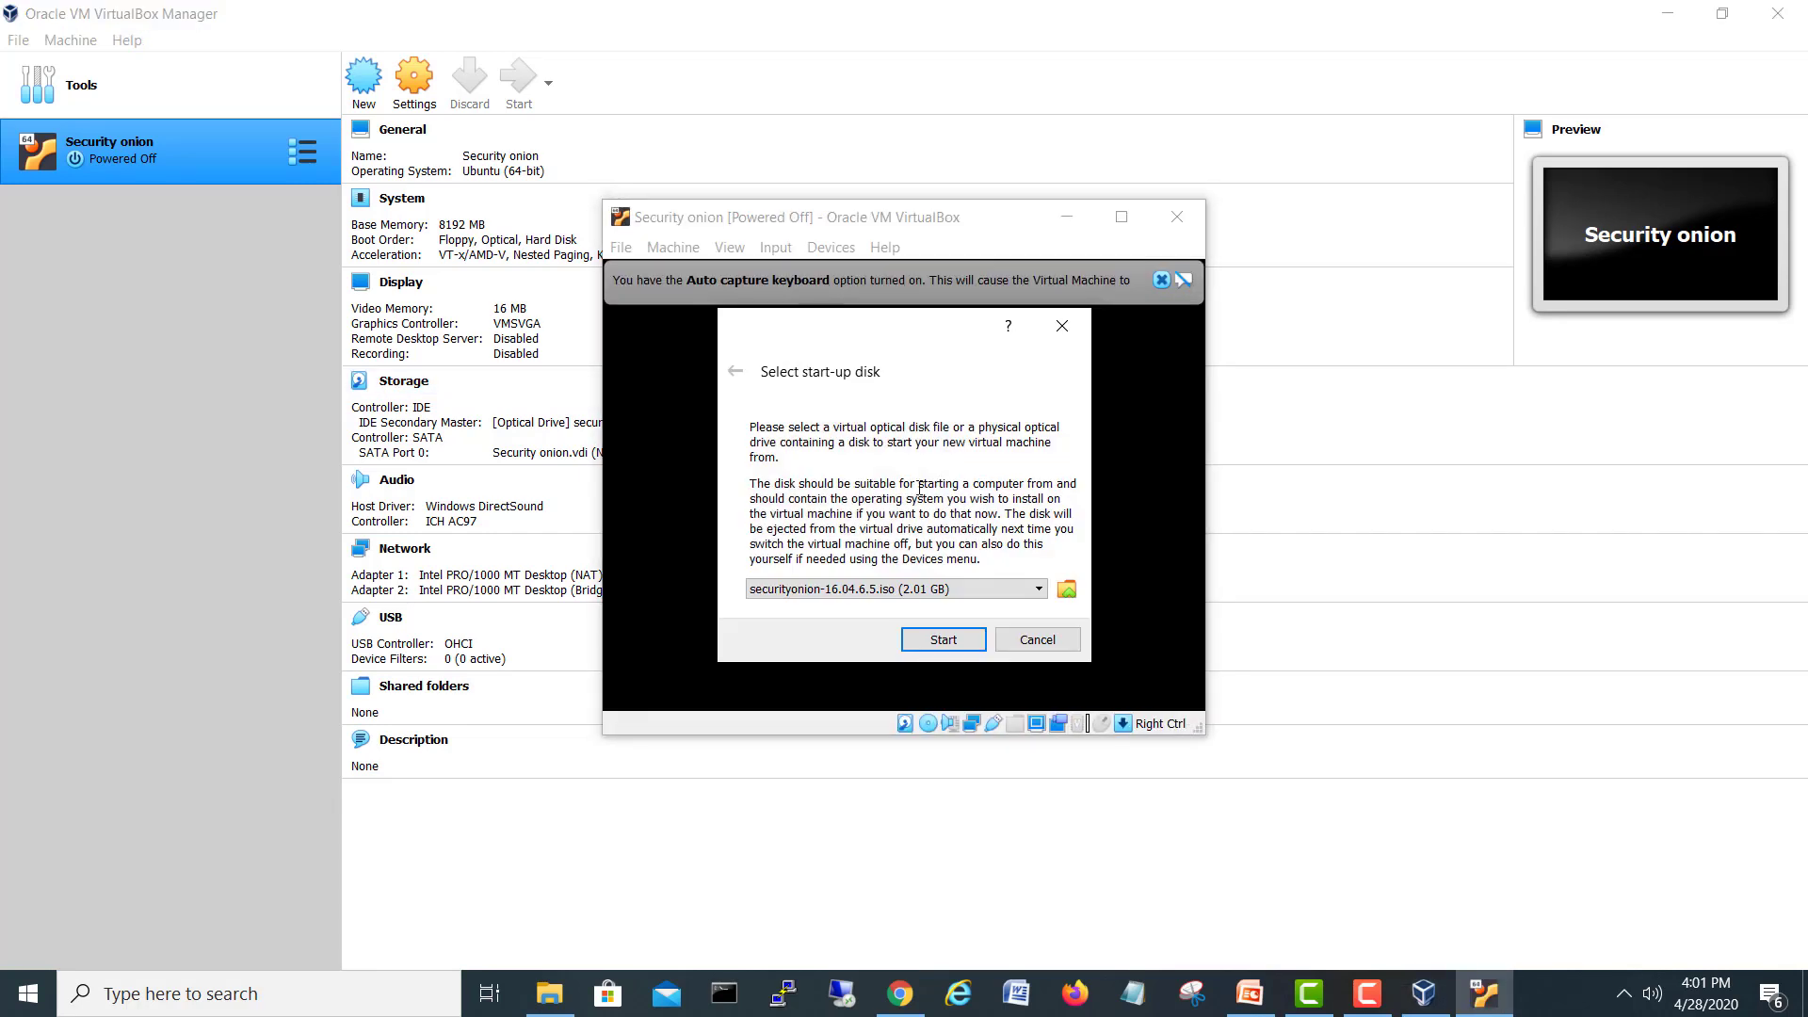
{"action": "left_click", "coordinate": [942, 640]}
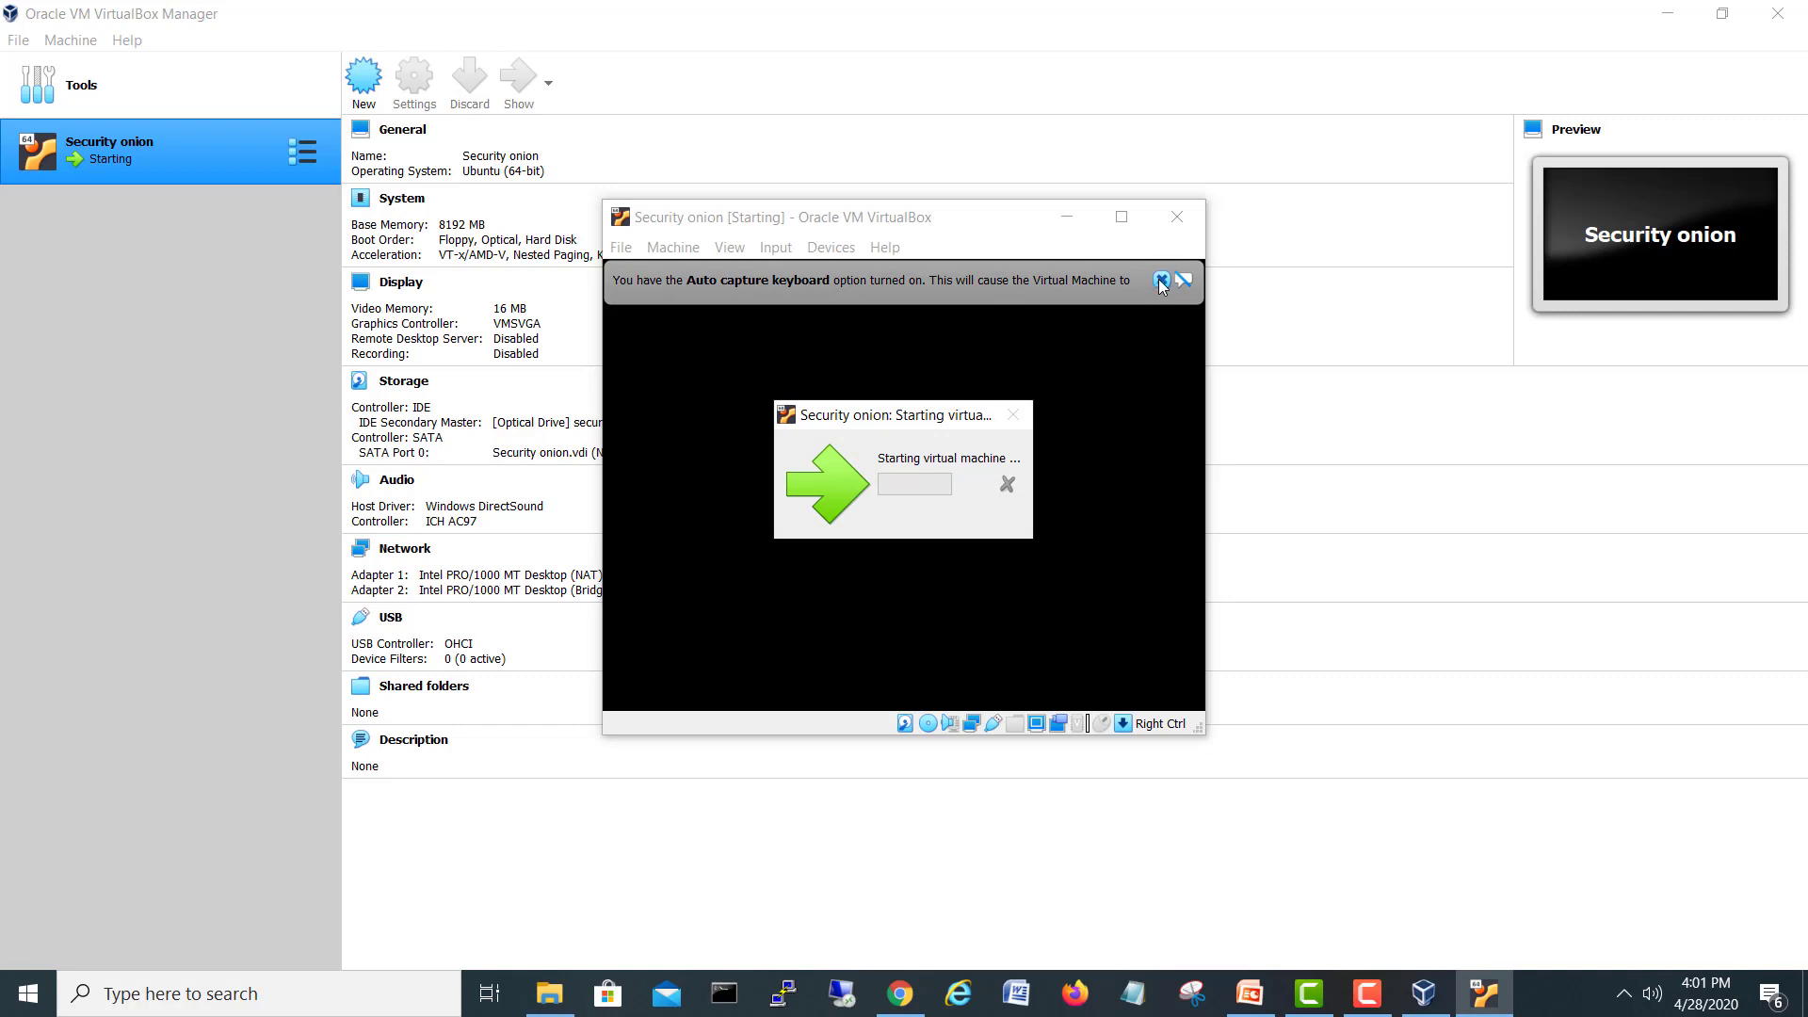
{"action": "left_click", "coordinate": [1161, 282]}
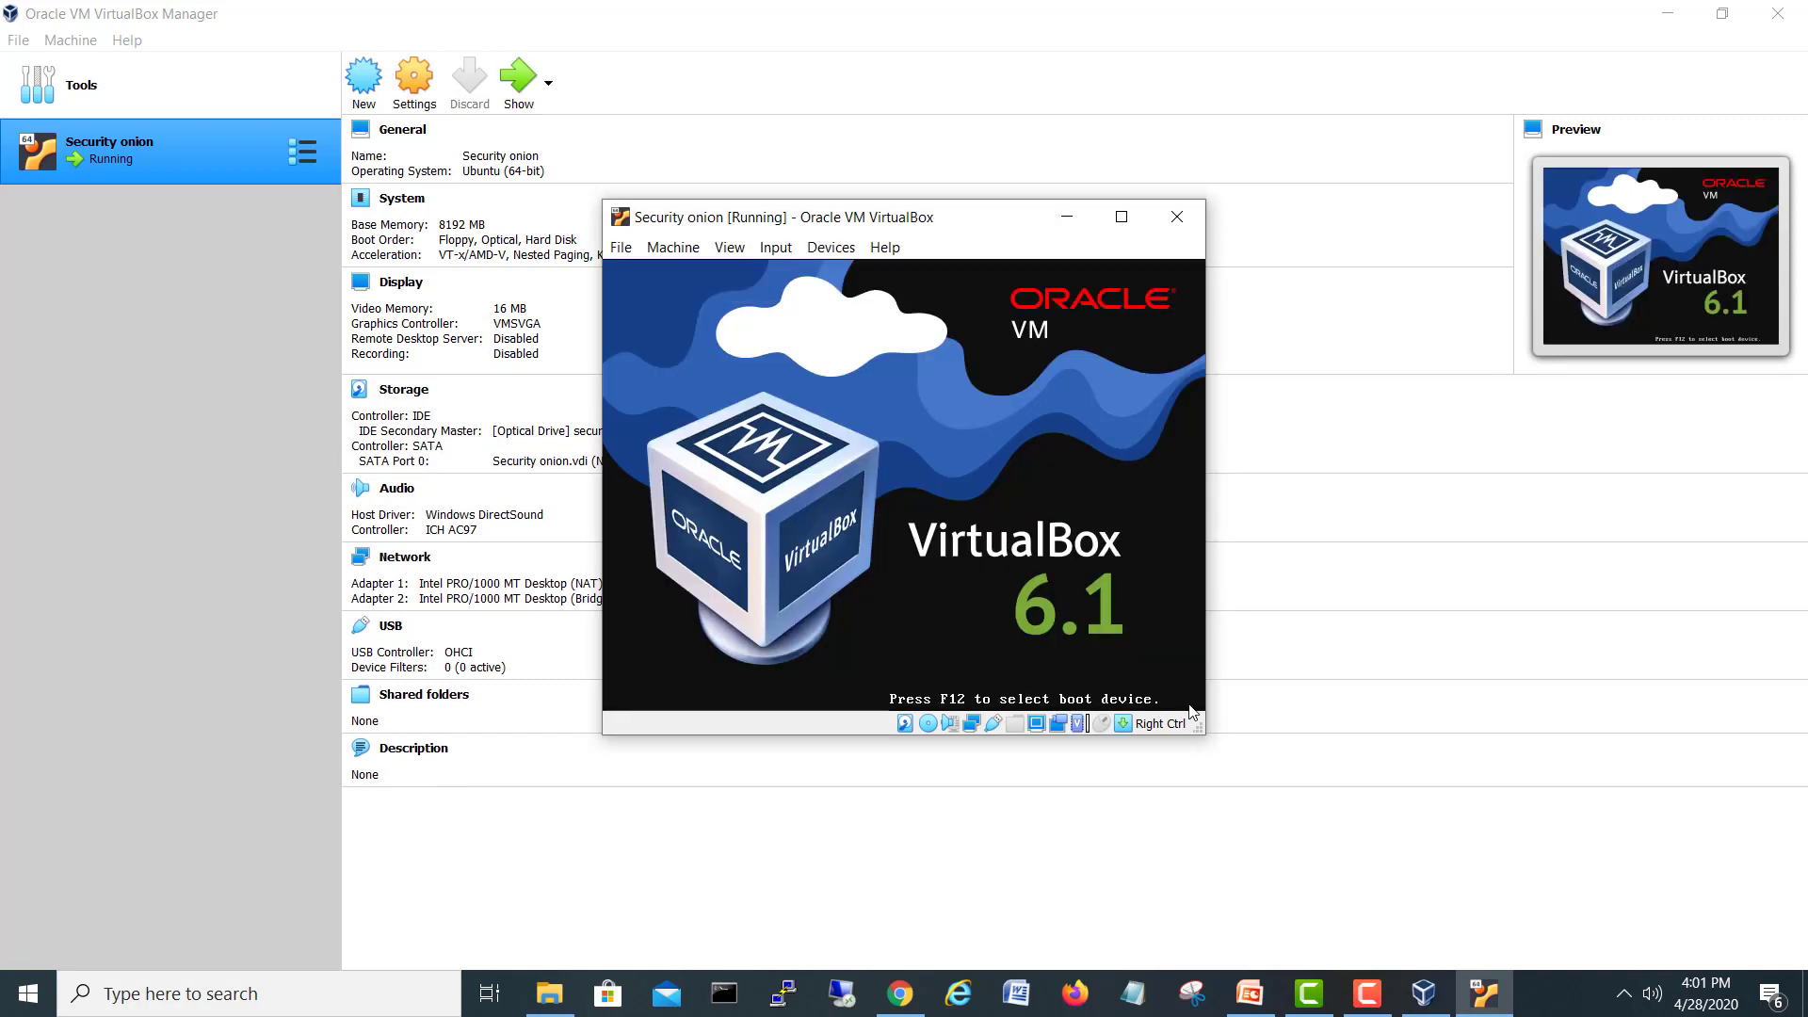
- Reposition and enlarge the running virtual machine's window, and dismiss the mouse pointer integration notice
{"action": "left_click_drag", "start_coordinate": [1201, 730], "coordinate": [1676, 962]}
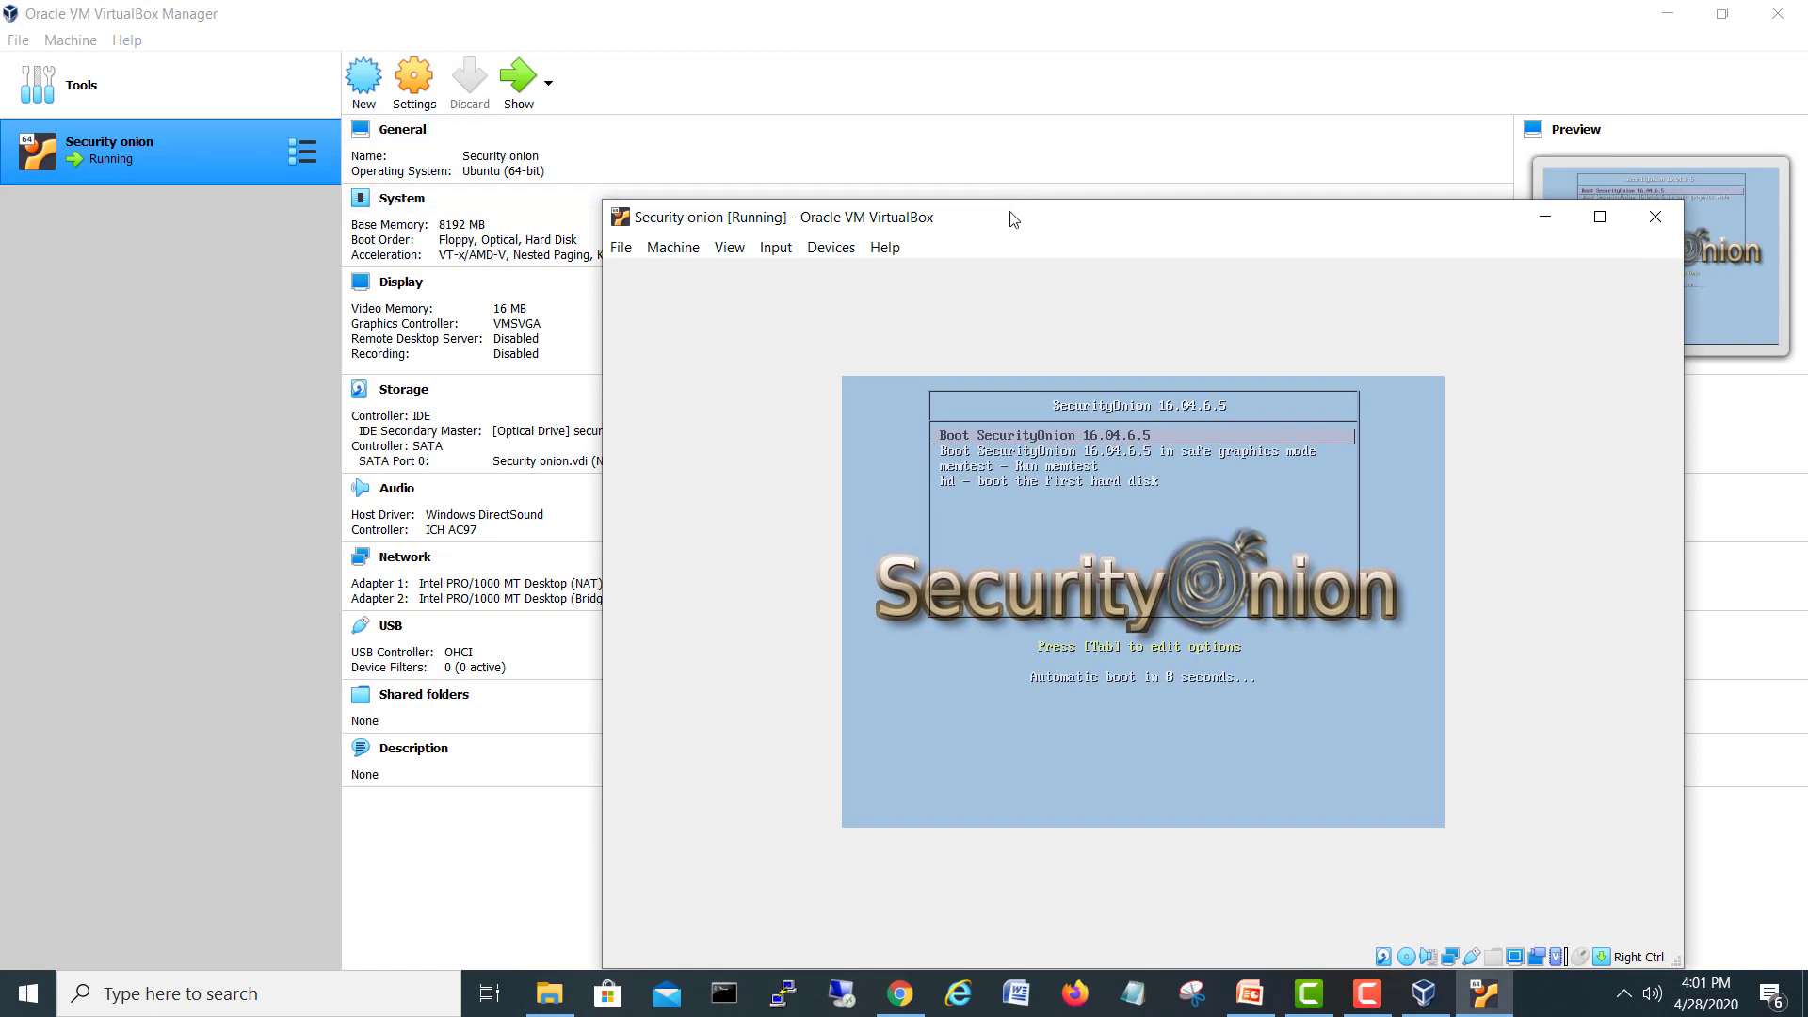
{"action": "left_click_drag", "start_coordinate": [1011, 219], "coordinate": [718, 89]}
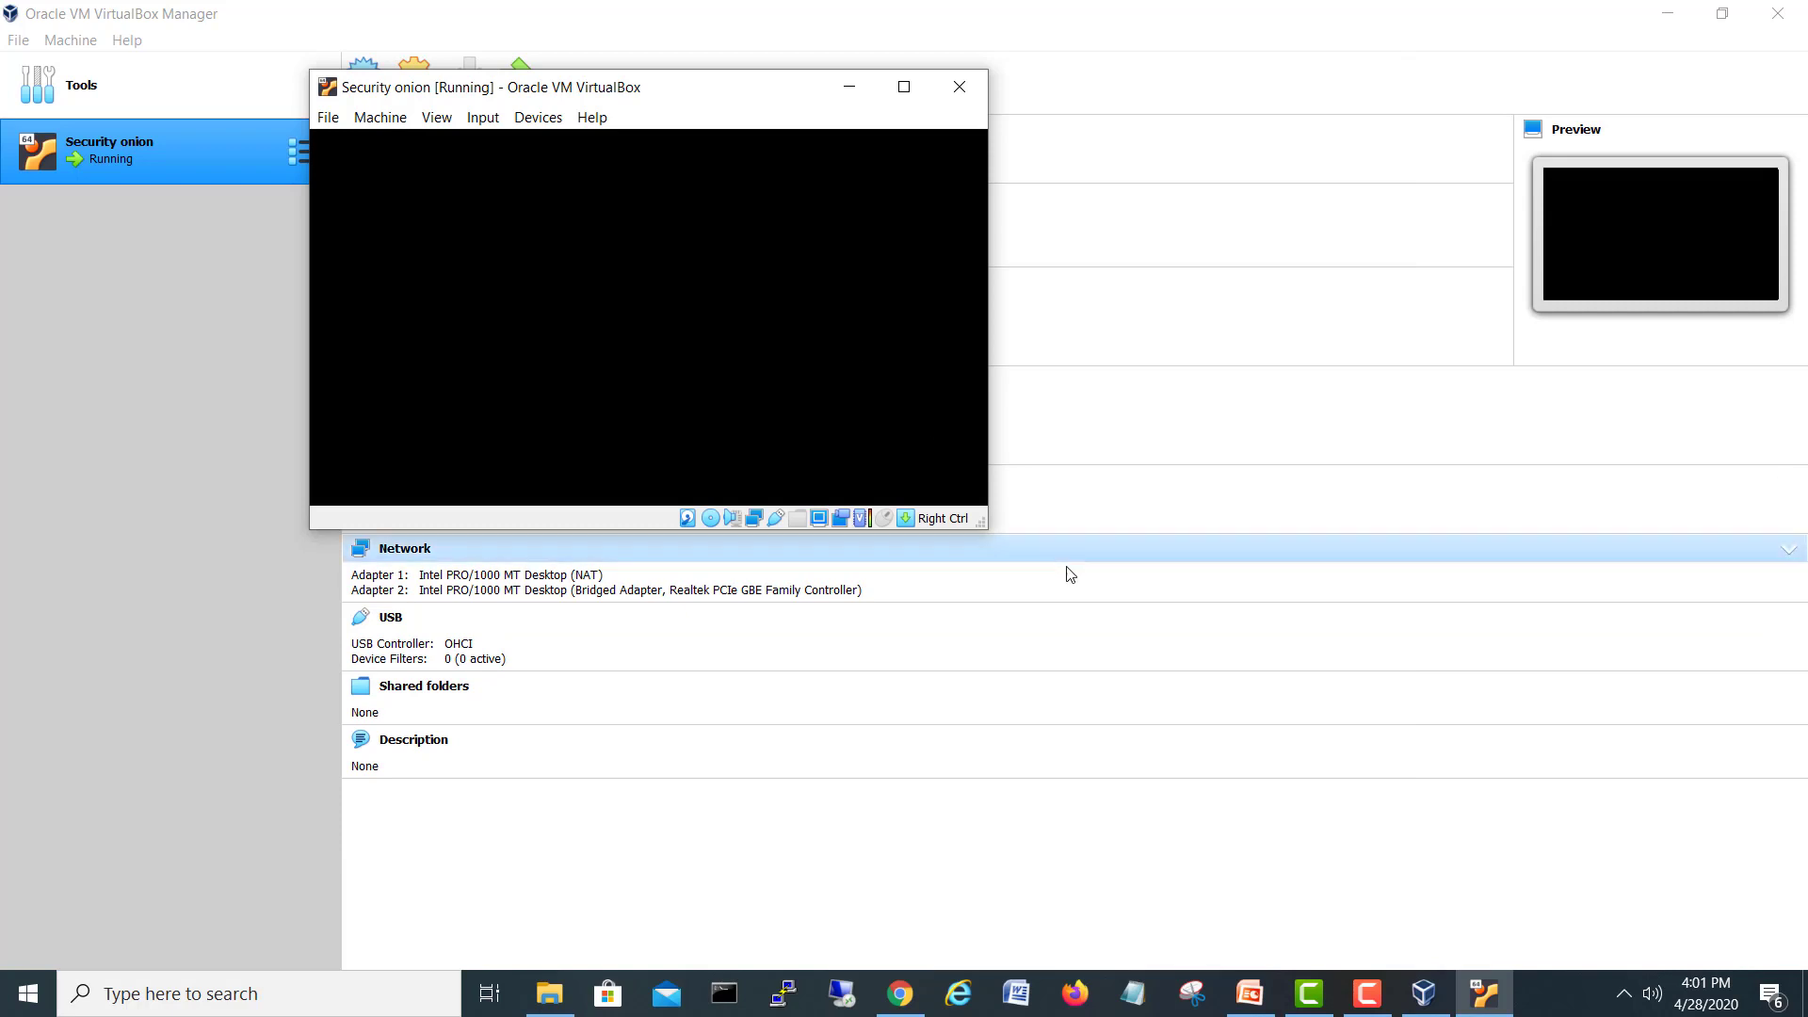
{"action": "left_click_drag", "start_coordinate": [984, 525], "coordinate": [1493, 892]}
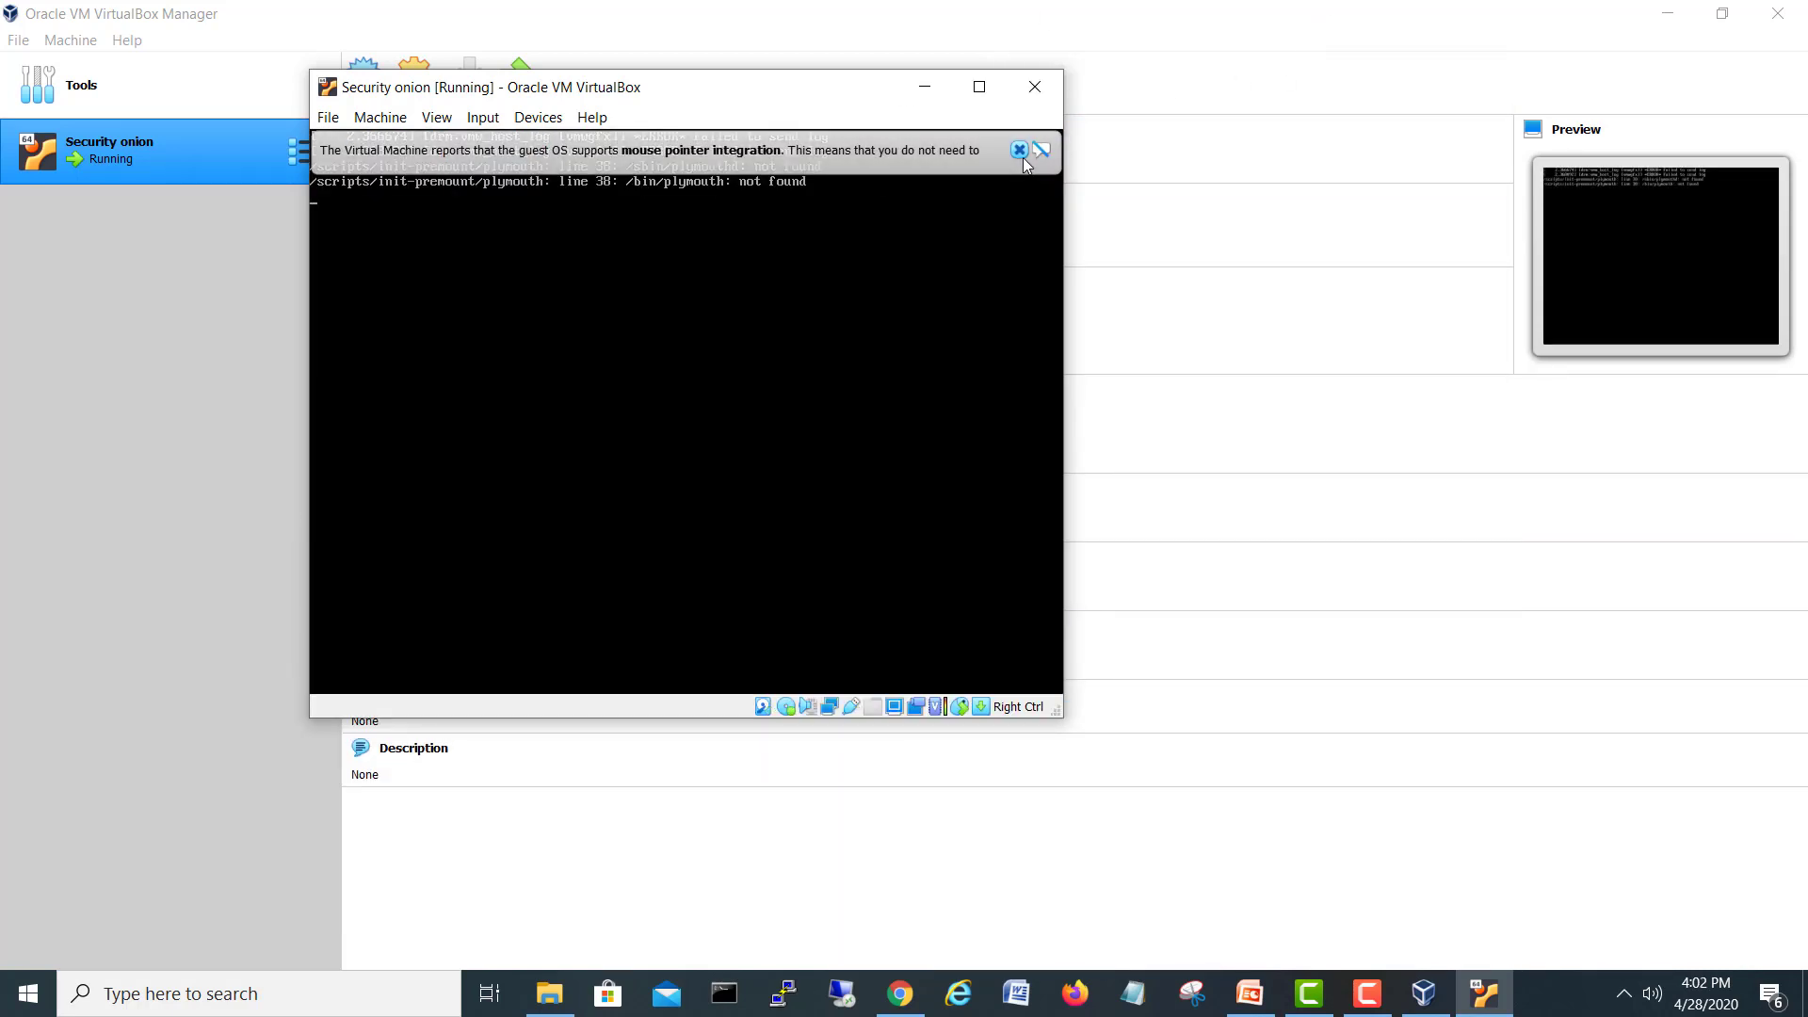
{"action": "left_click", "coordinate": [1022, 155]}
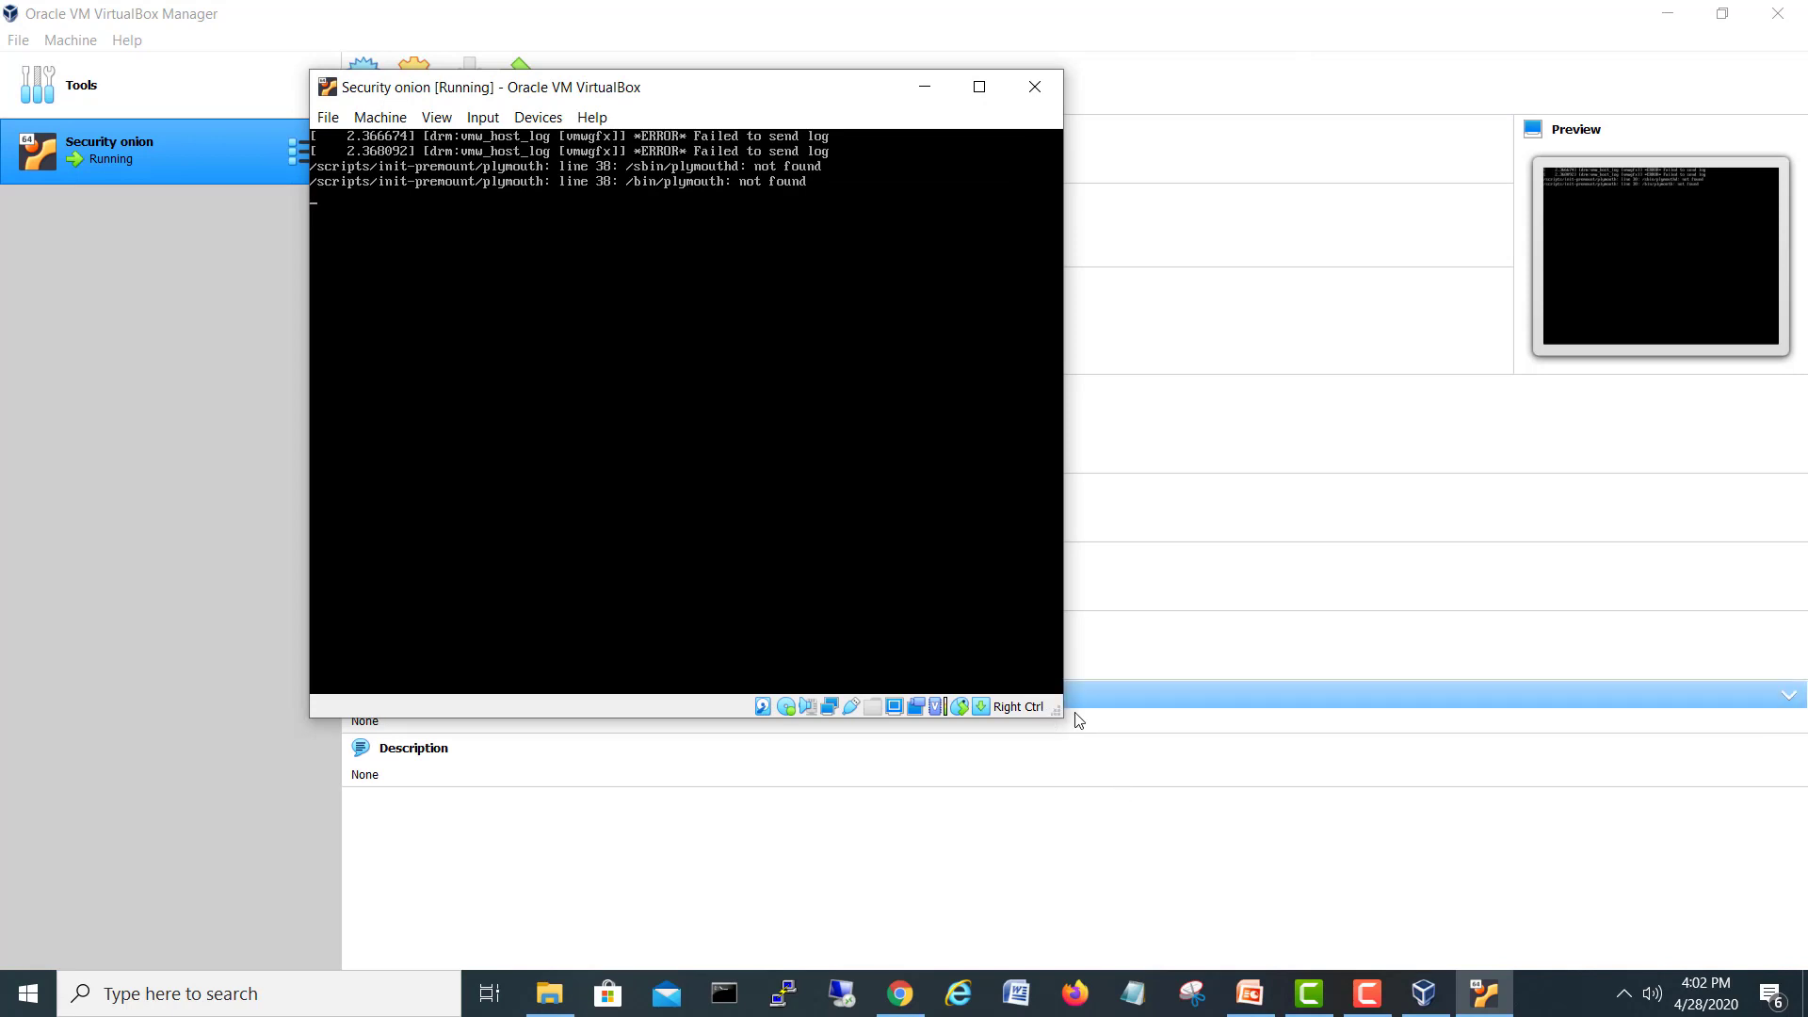
{"action": "left_click_drag", "start_coordinate": [1057, 711], "coordinate": [1422, 878]}
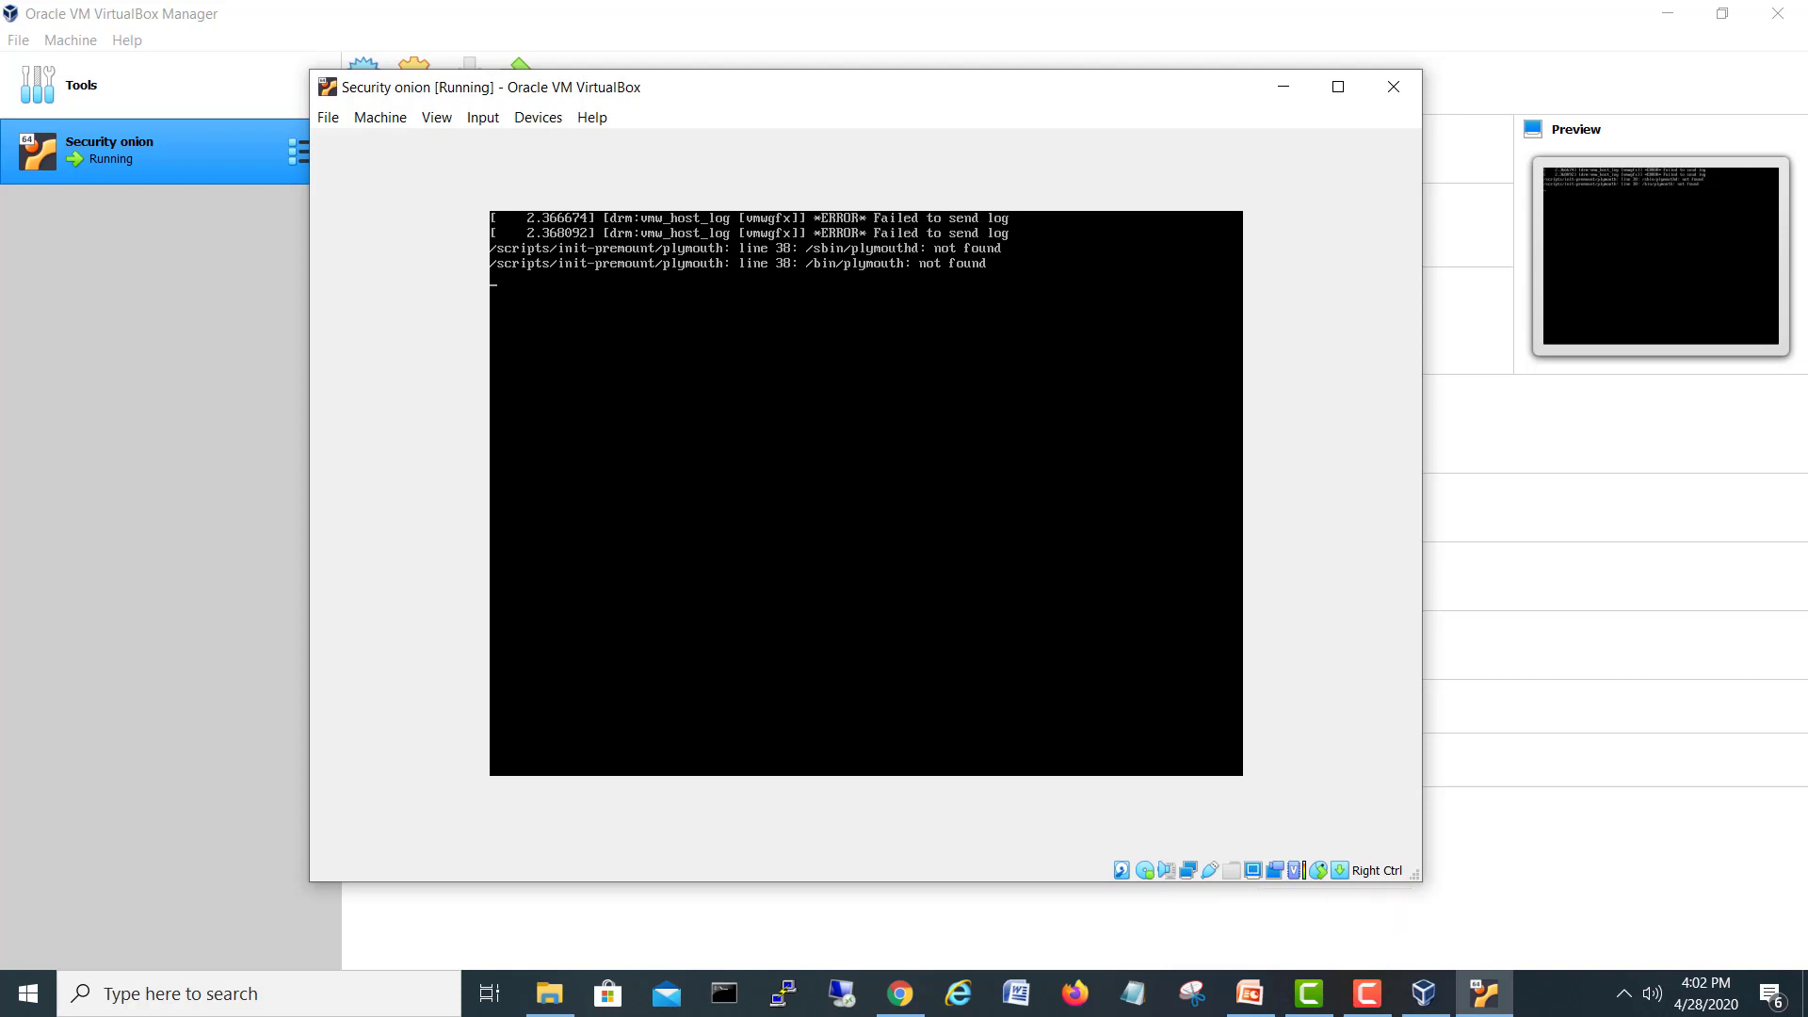
- Try the virtual machine in full-screen mode and return it to windowed mode
{"action": "left_click", "coordinate": [437, 119]}
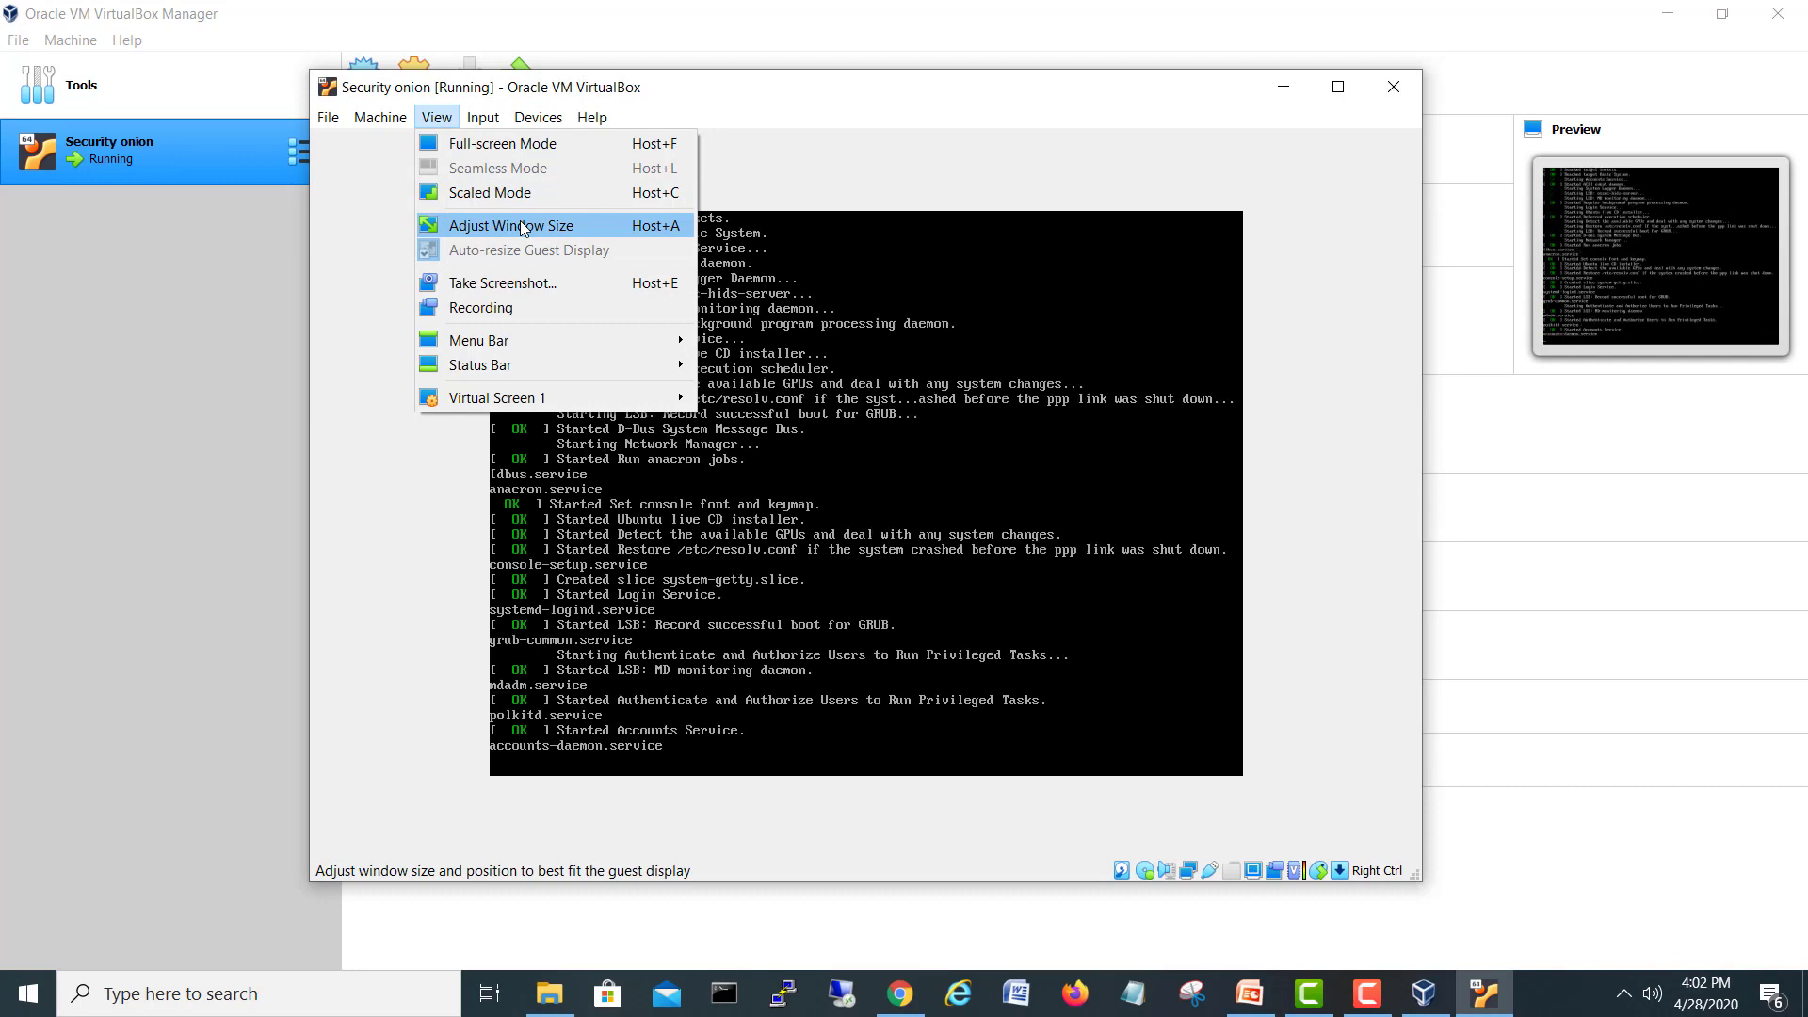
{"action": "left_click", "coordinate": [522, 146]}
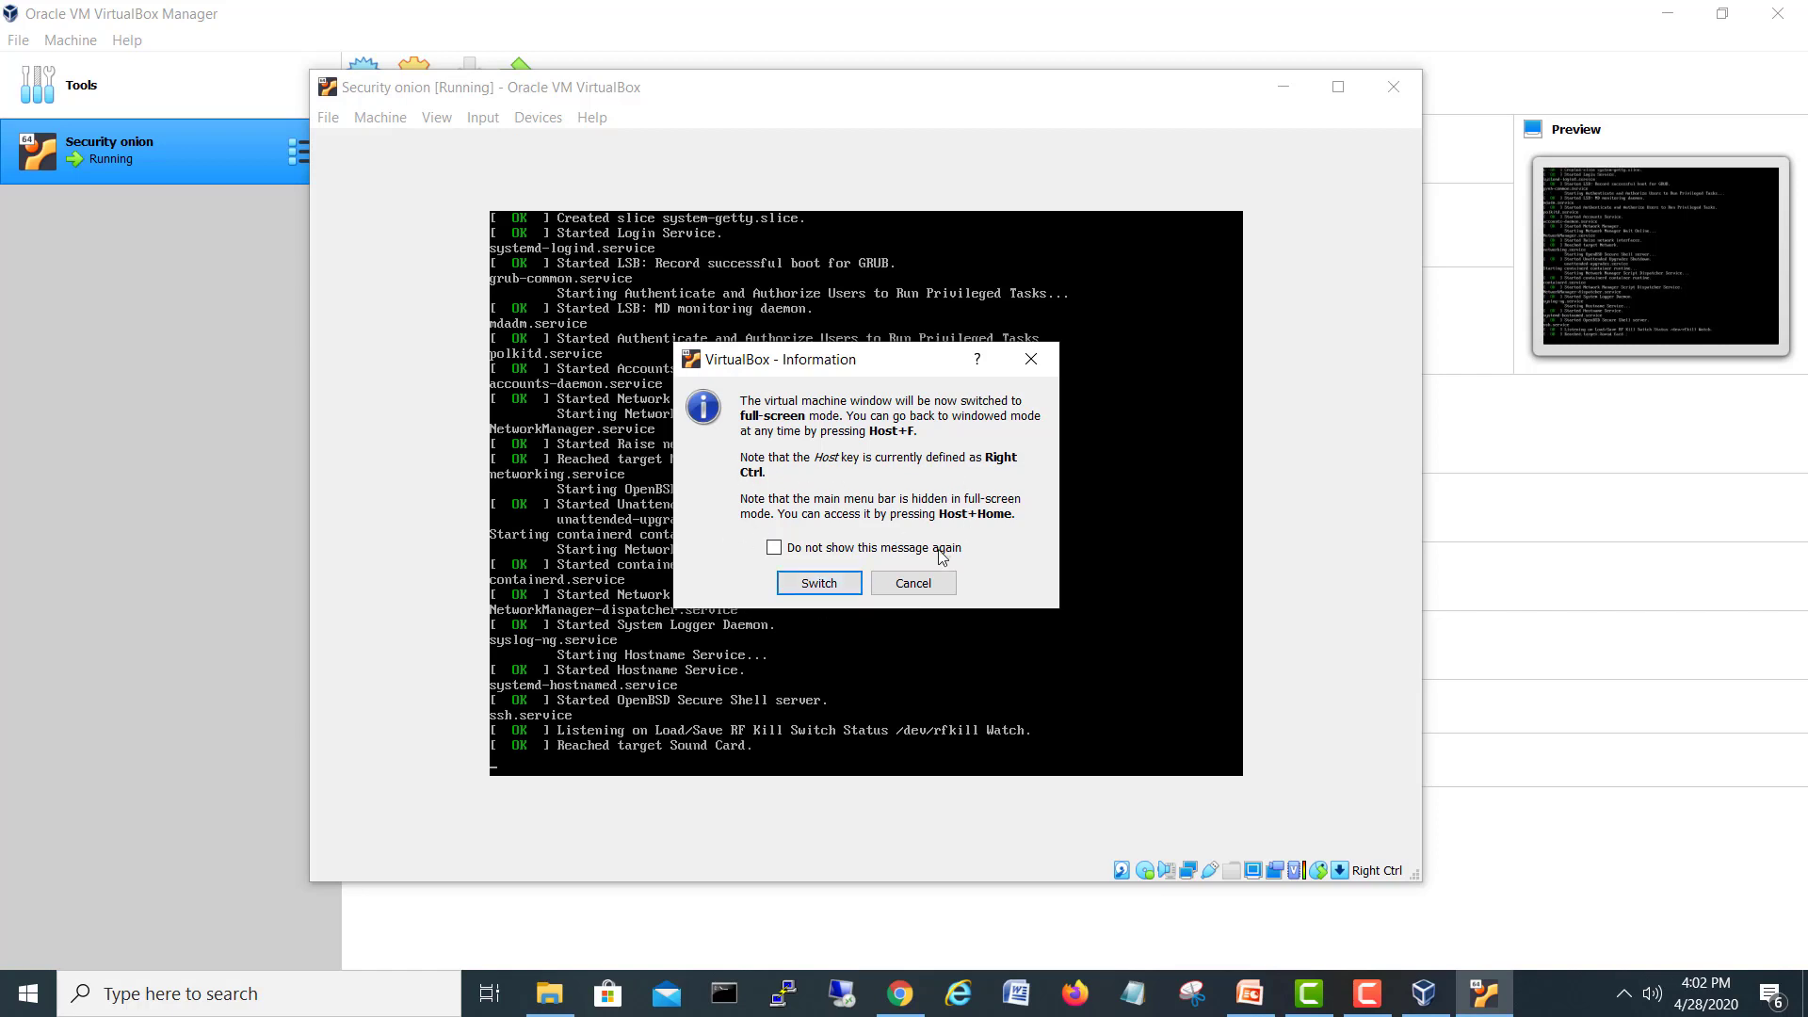
{"action": "left_click", "coordinate": [823, 584]}
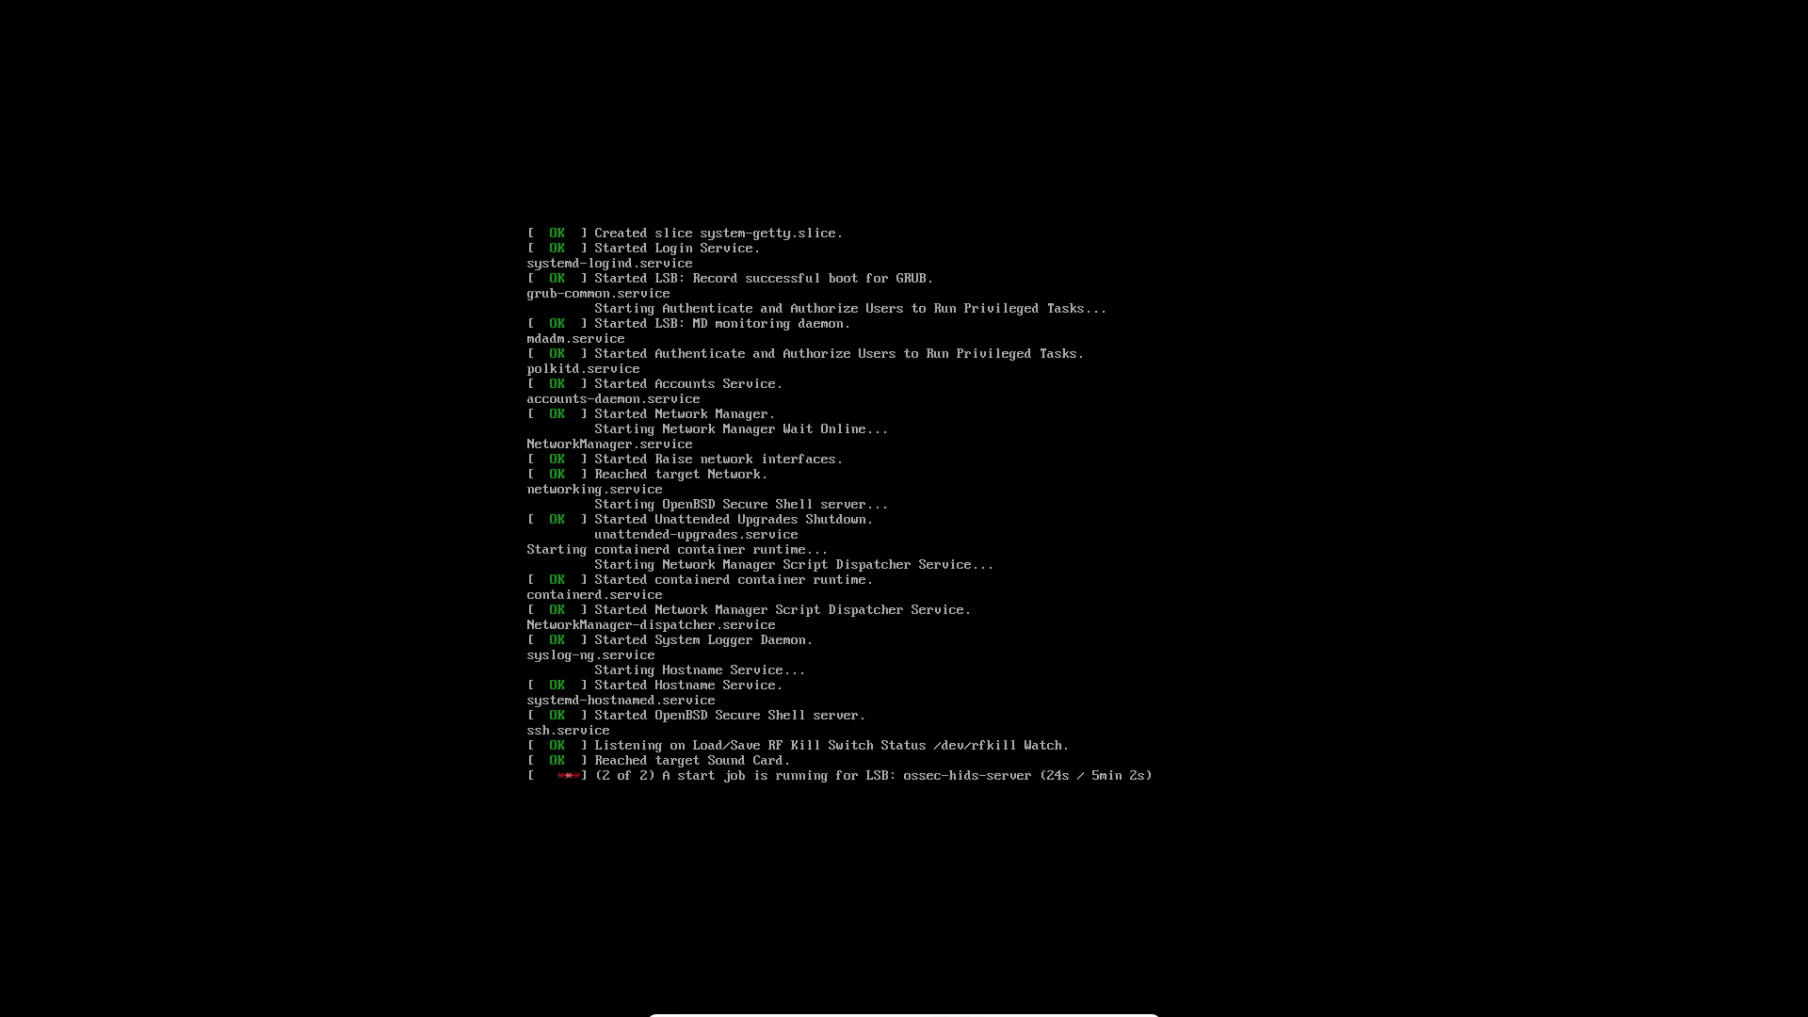
{"action": "mouse_move", "coordinate": [962, 1012]}
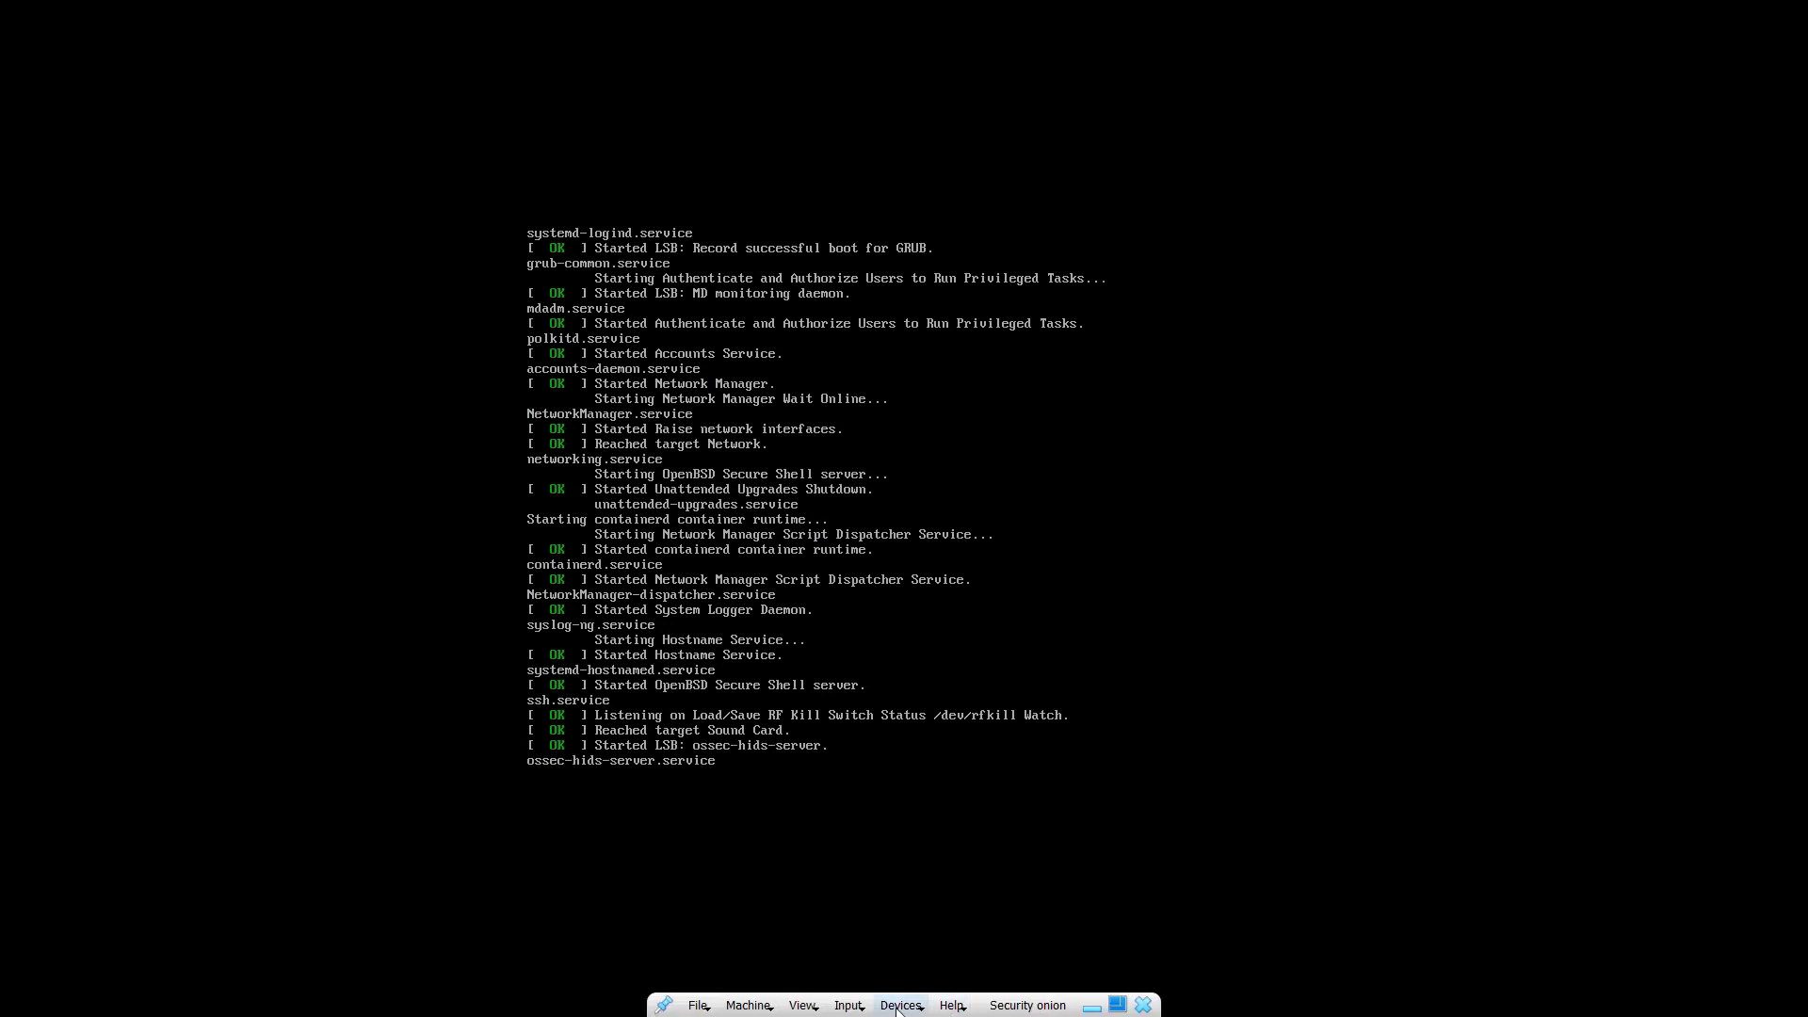
{"action": "left_click", "coordinate": [1125, 1009]}
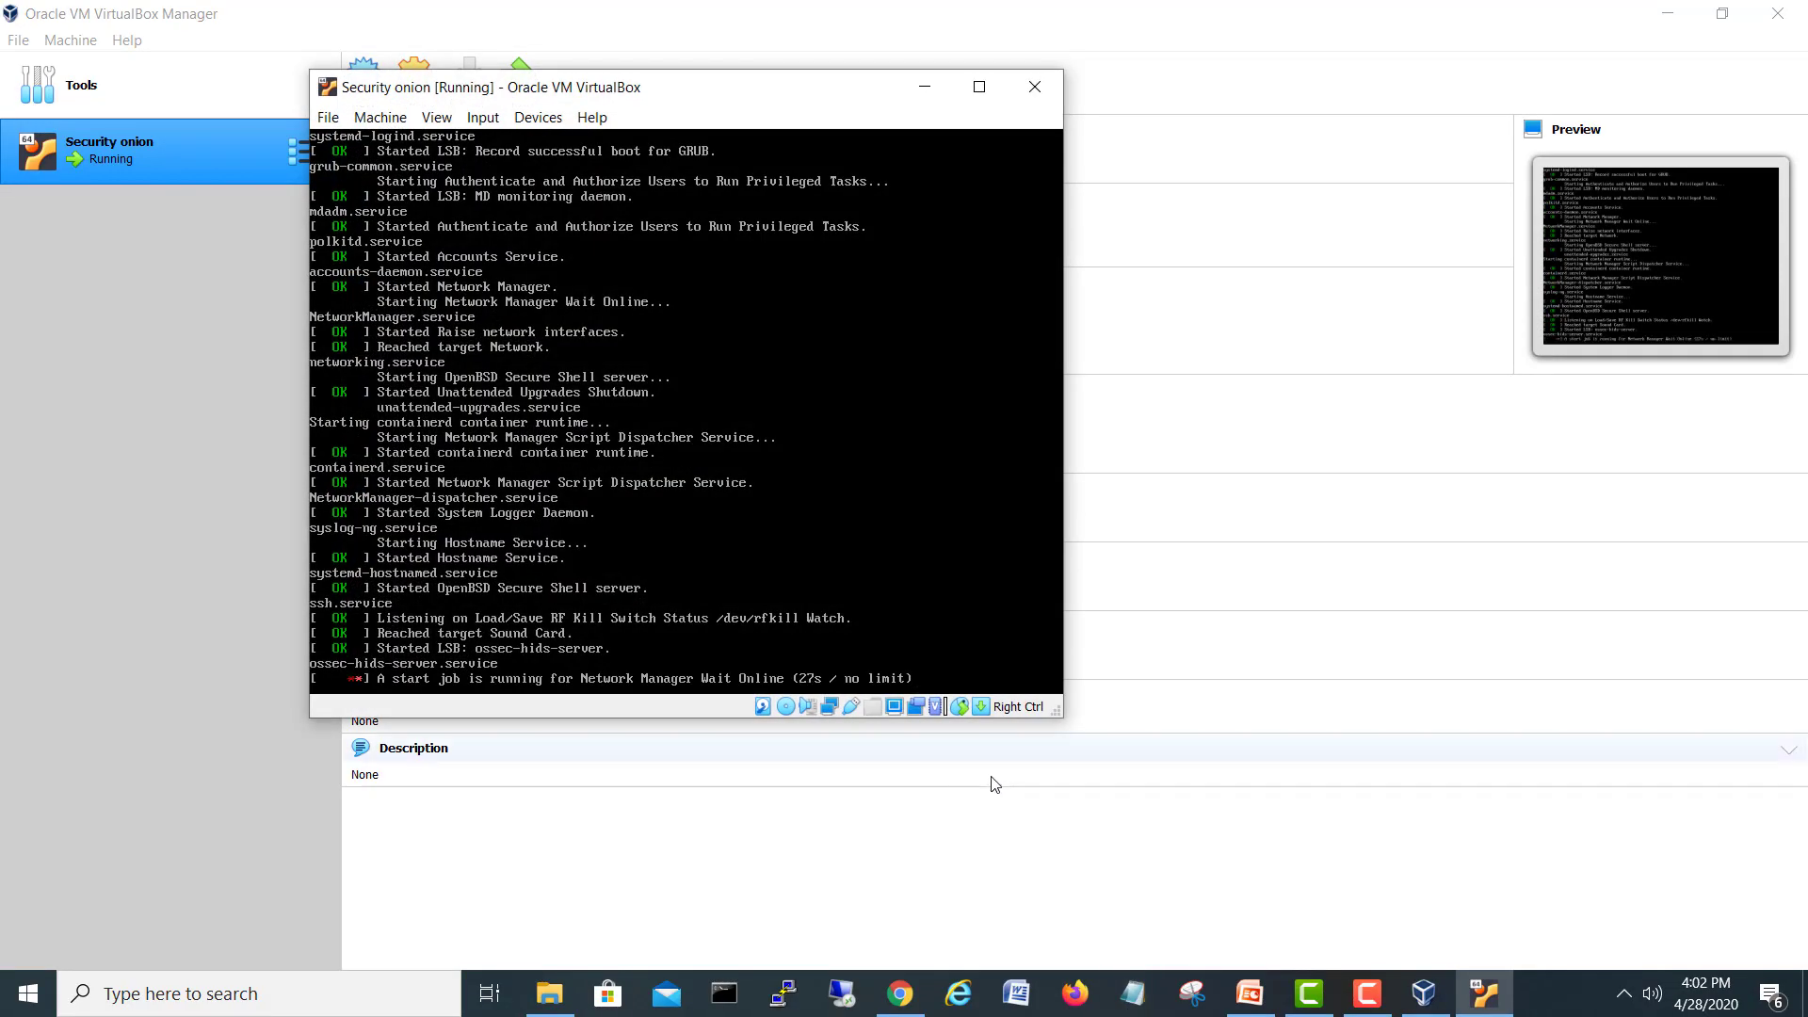
- Enlarge the virtual machine window, adjust its size to fit the guest display, and enlarge it again
{"action": "left_click_drag", "start_coordinate": [1059, 719], "coordinate": [1425, 889]}
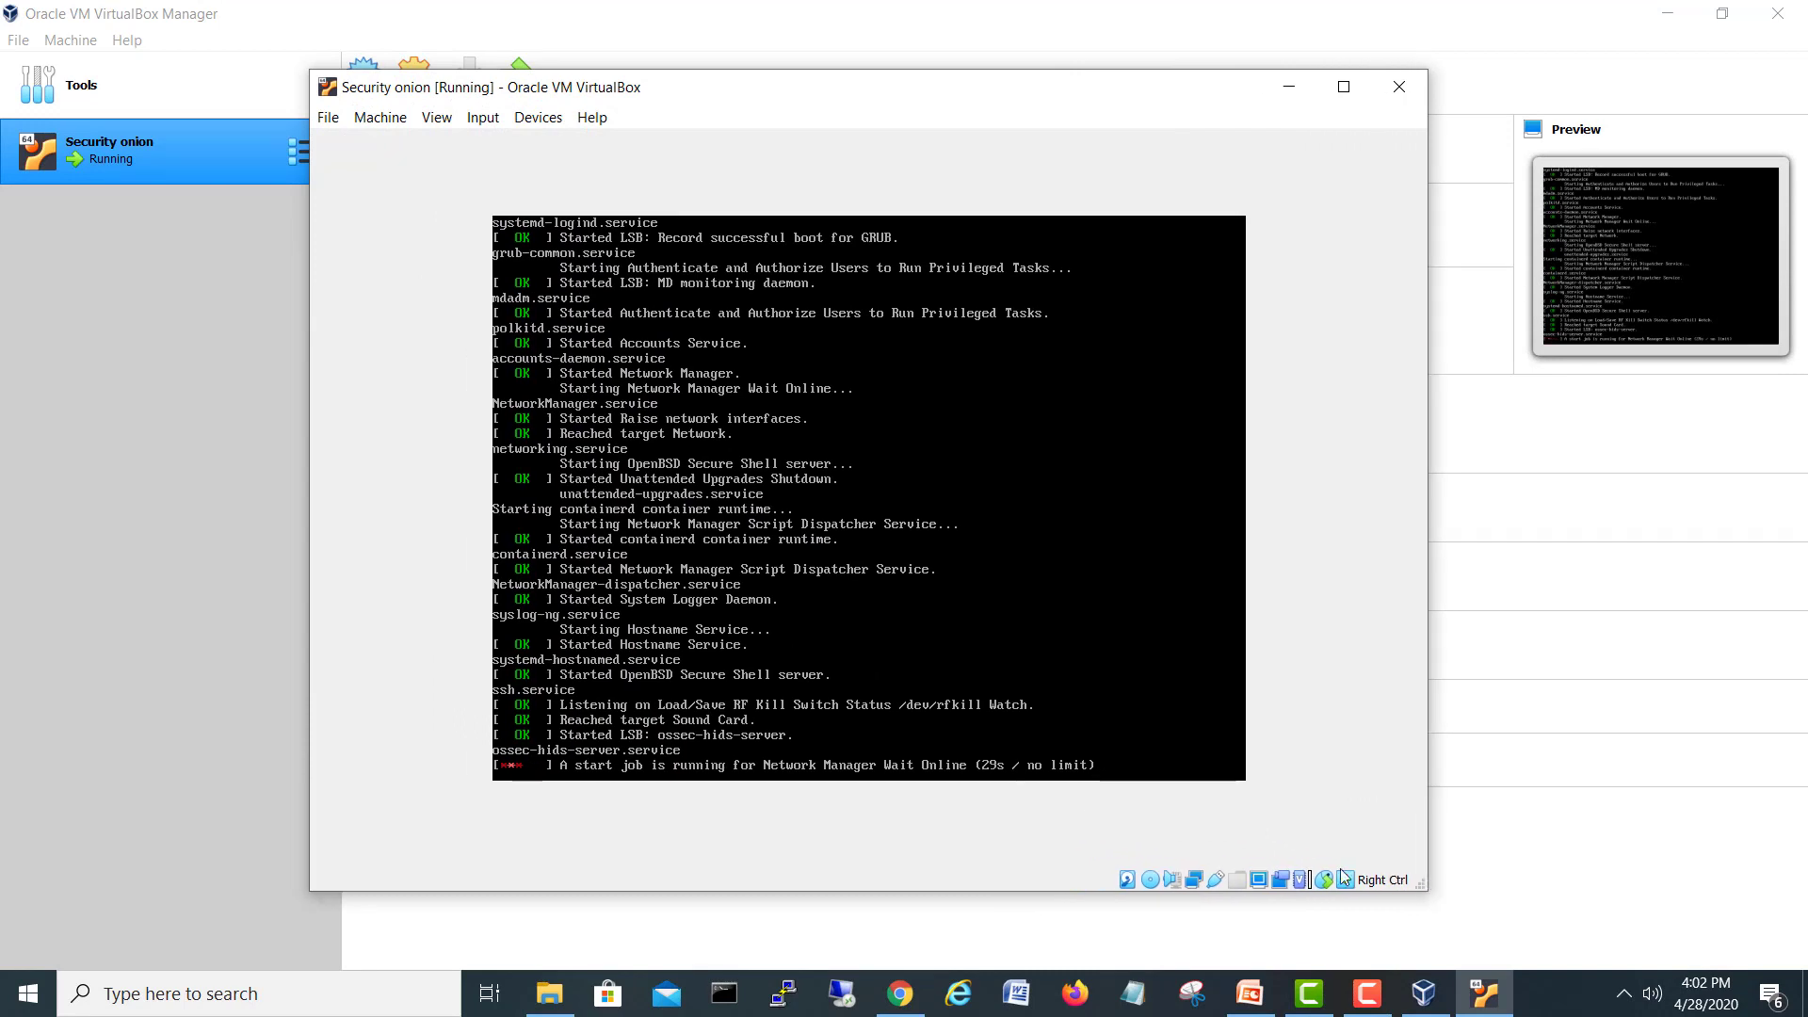
{"action": "left_click", "coordinate": [441, 119]}
{"action": "left_click", "coordinate": [530, 226]}
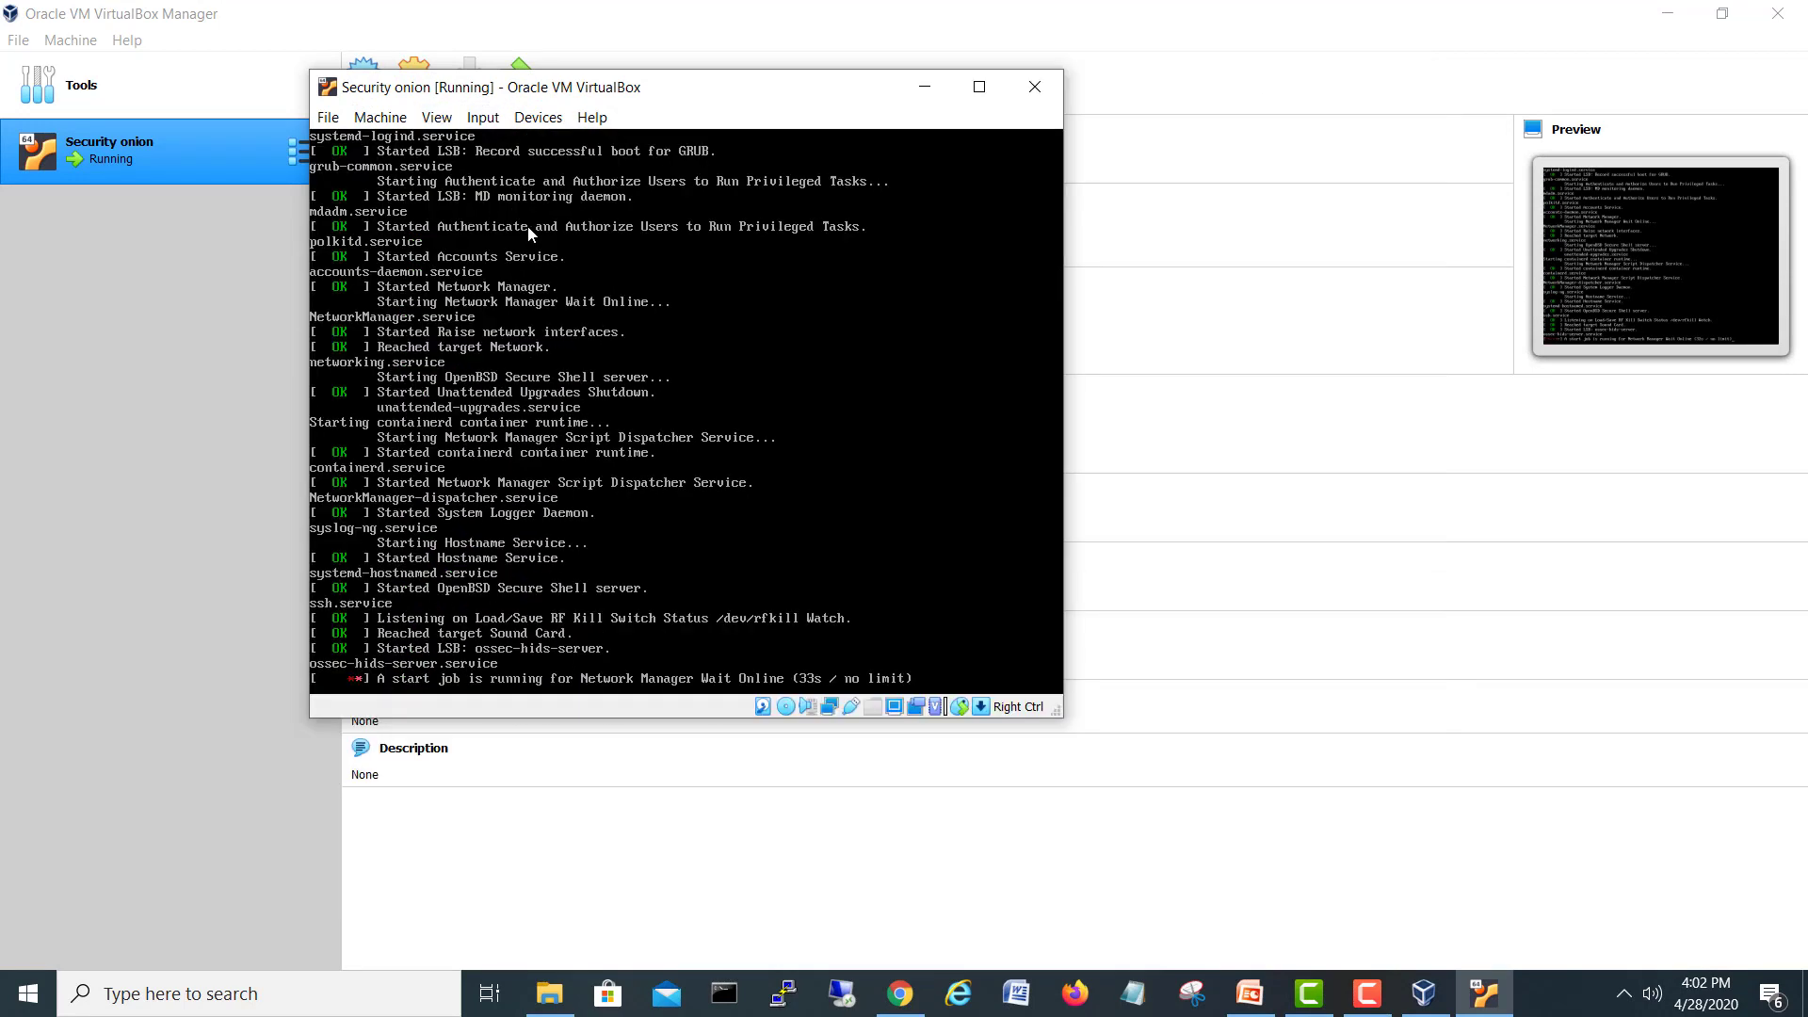
{"action": "left_click_drag", "start_coordinate": [1061, 716], "coordinate": [1323, 843]}
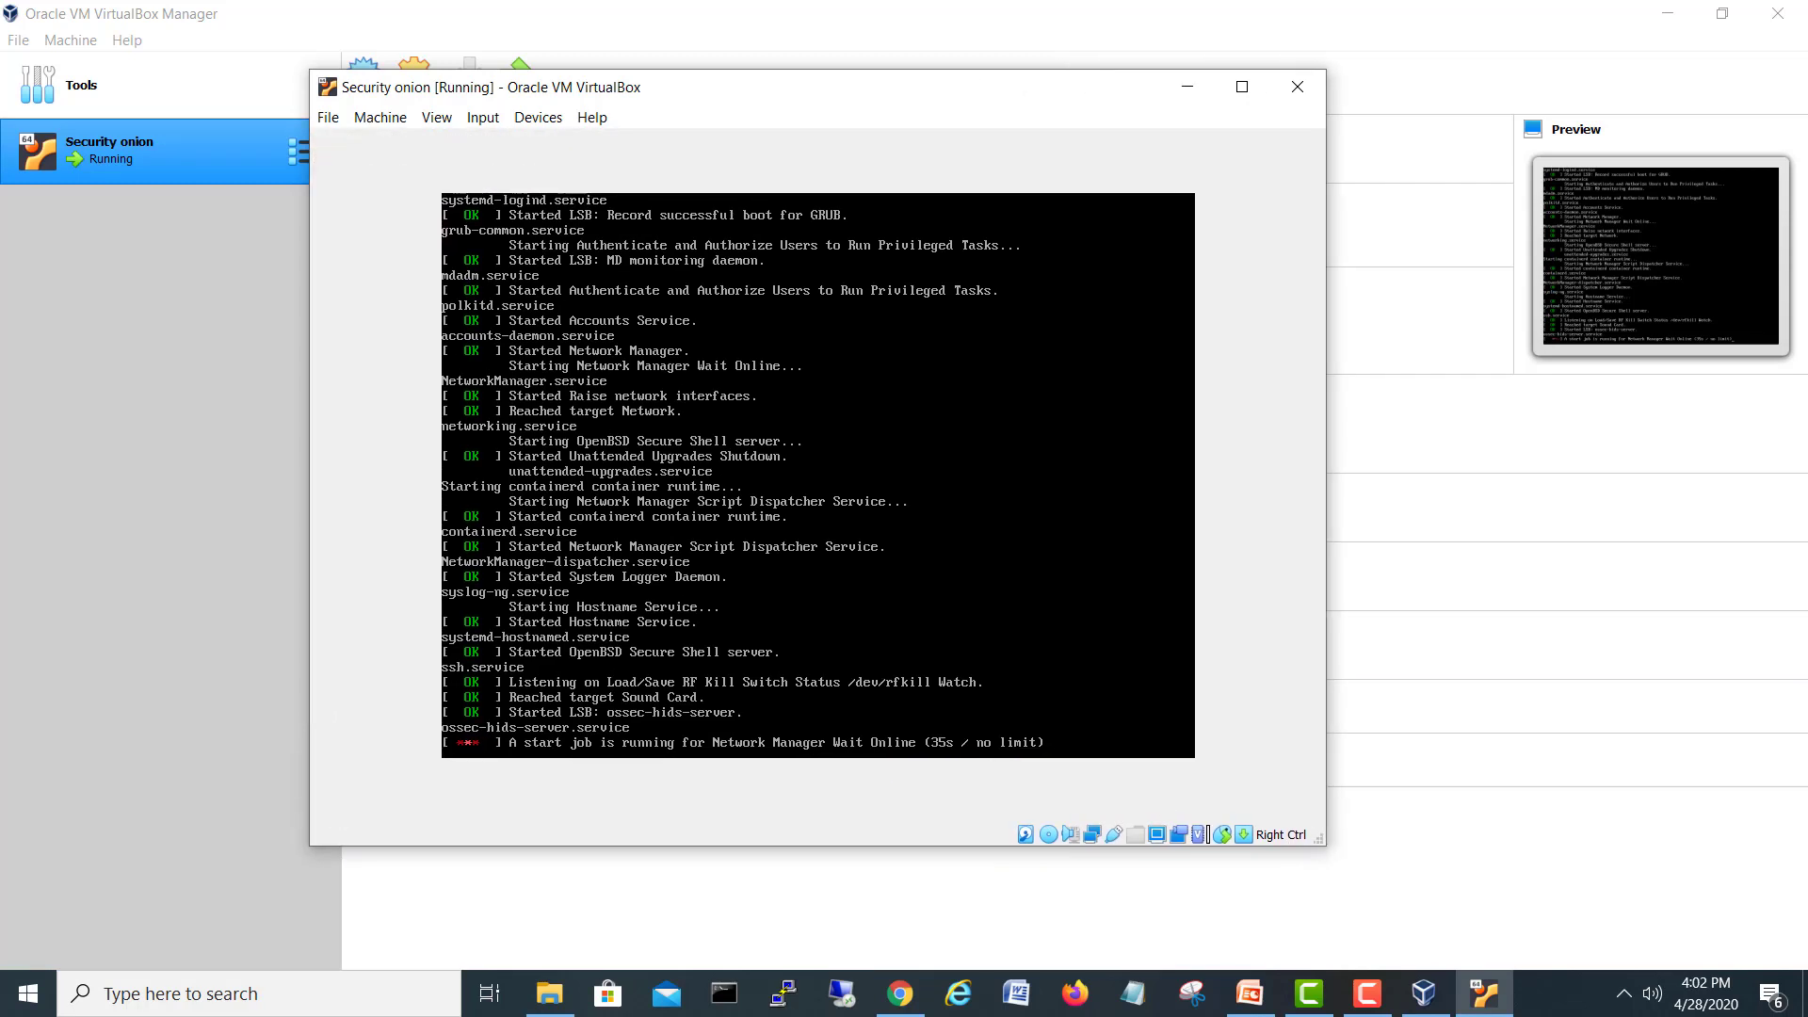
- Switch the running Security onion virtual machine to full-screen mode and confirm the switch
{"action": "left_click", "coordinate": [421, 129]}
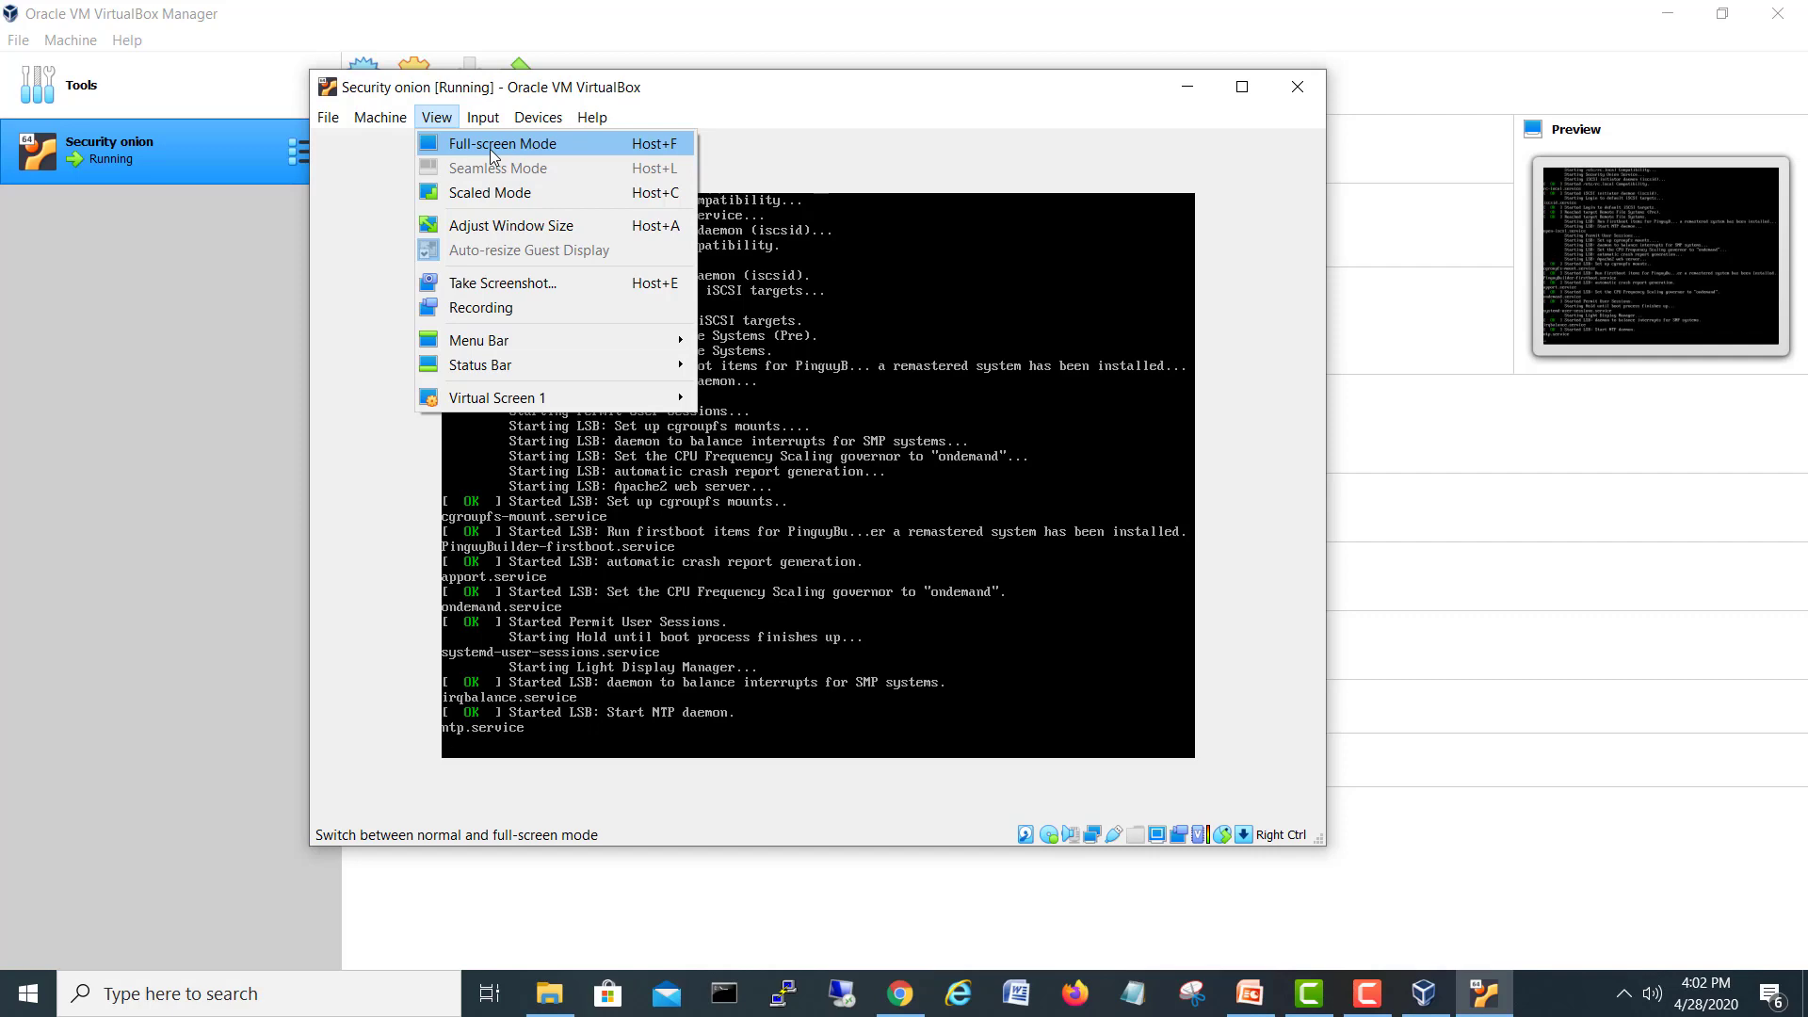
{"action": "left_click", "coordinate": [491, 149]}
{"action": "left_click", "coordinate": [748, 563]}
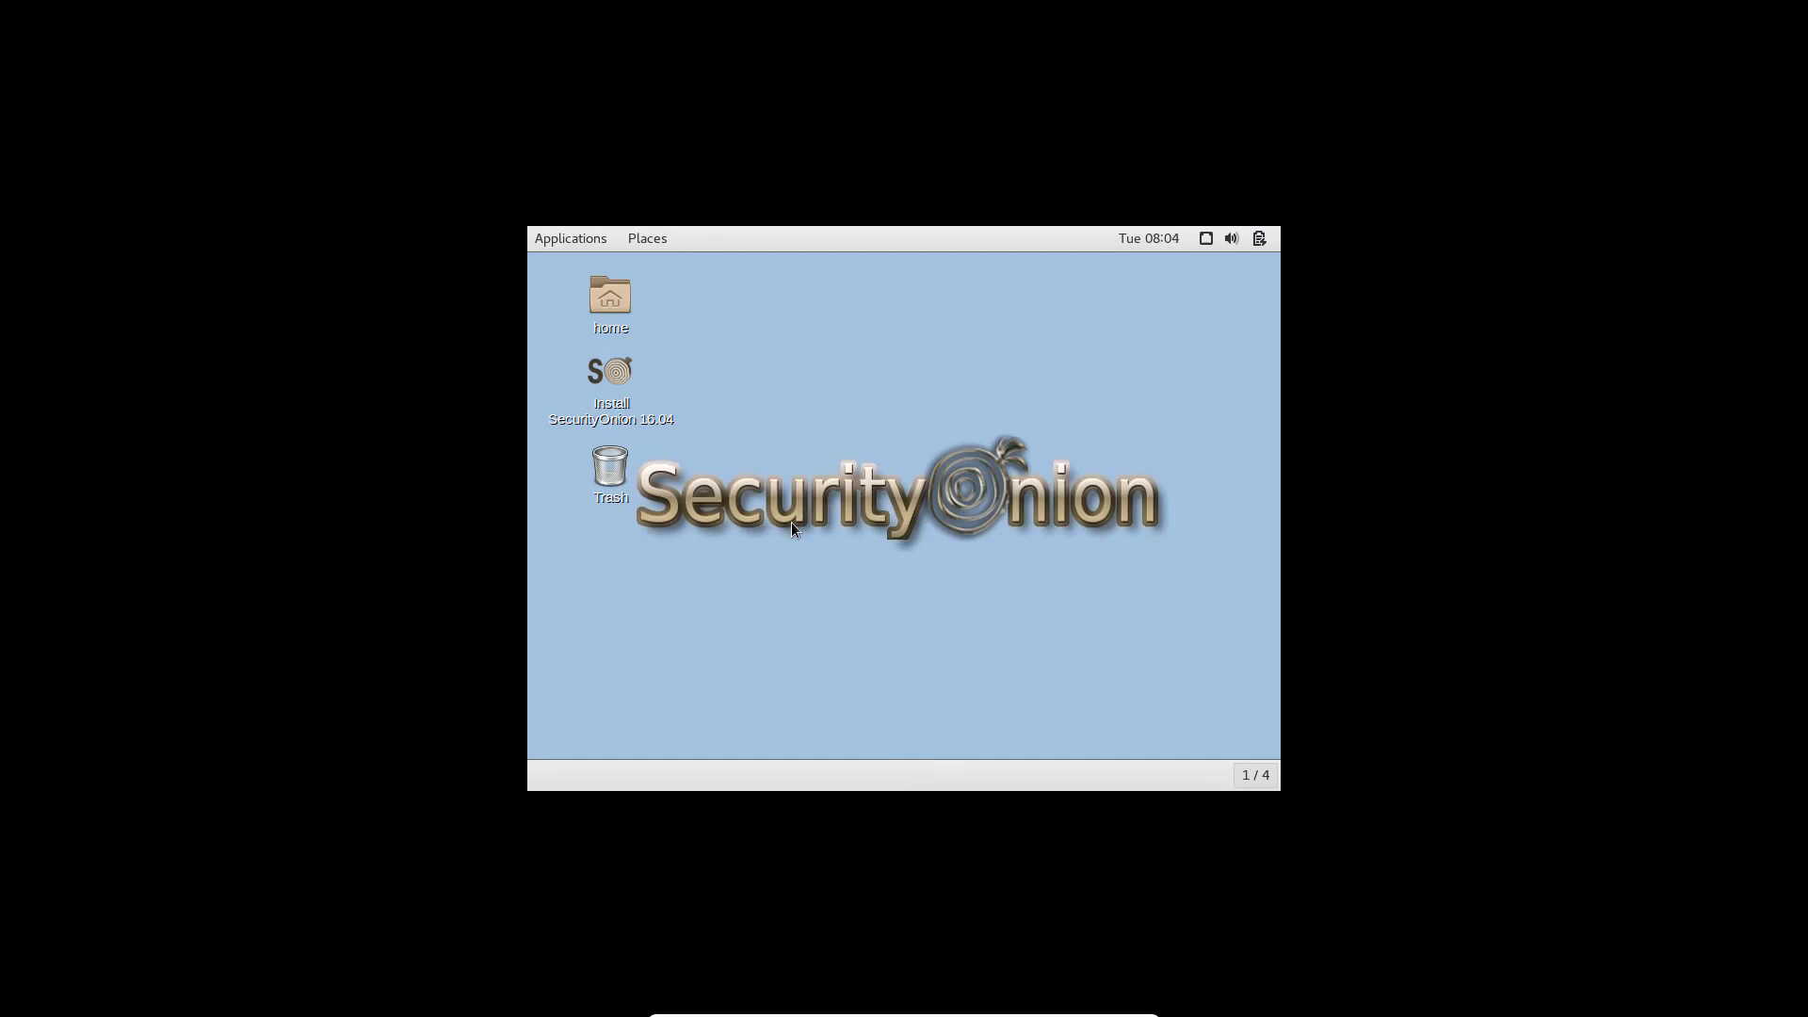
- Launch Install SecurityOnion 16.04 from the guest desktop and continue with English as the installation language
{"action": "left_click", "coordinate": [620, 382]}
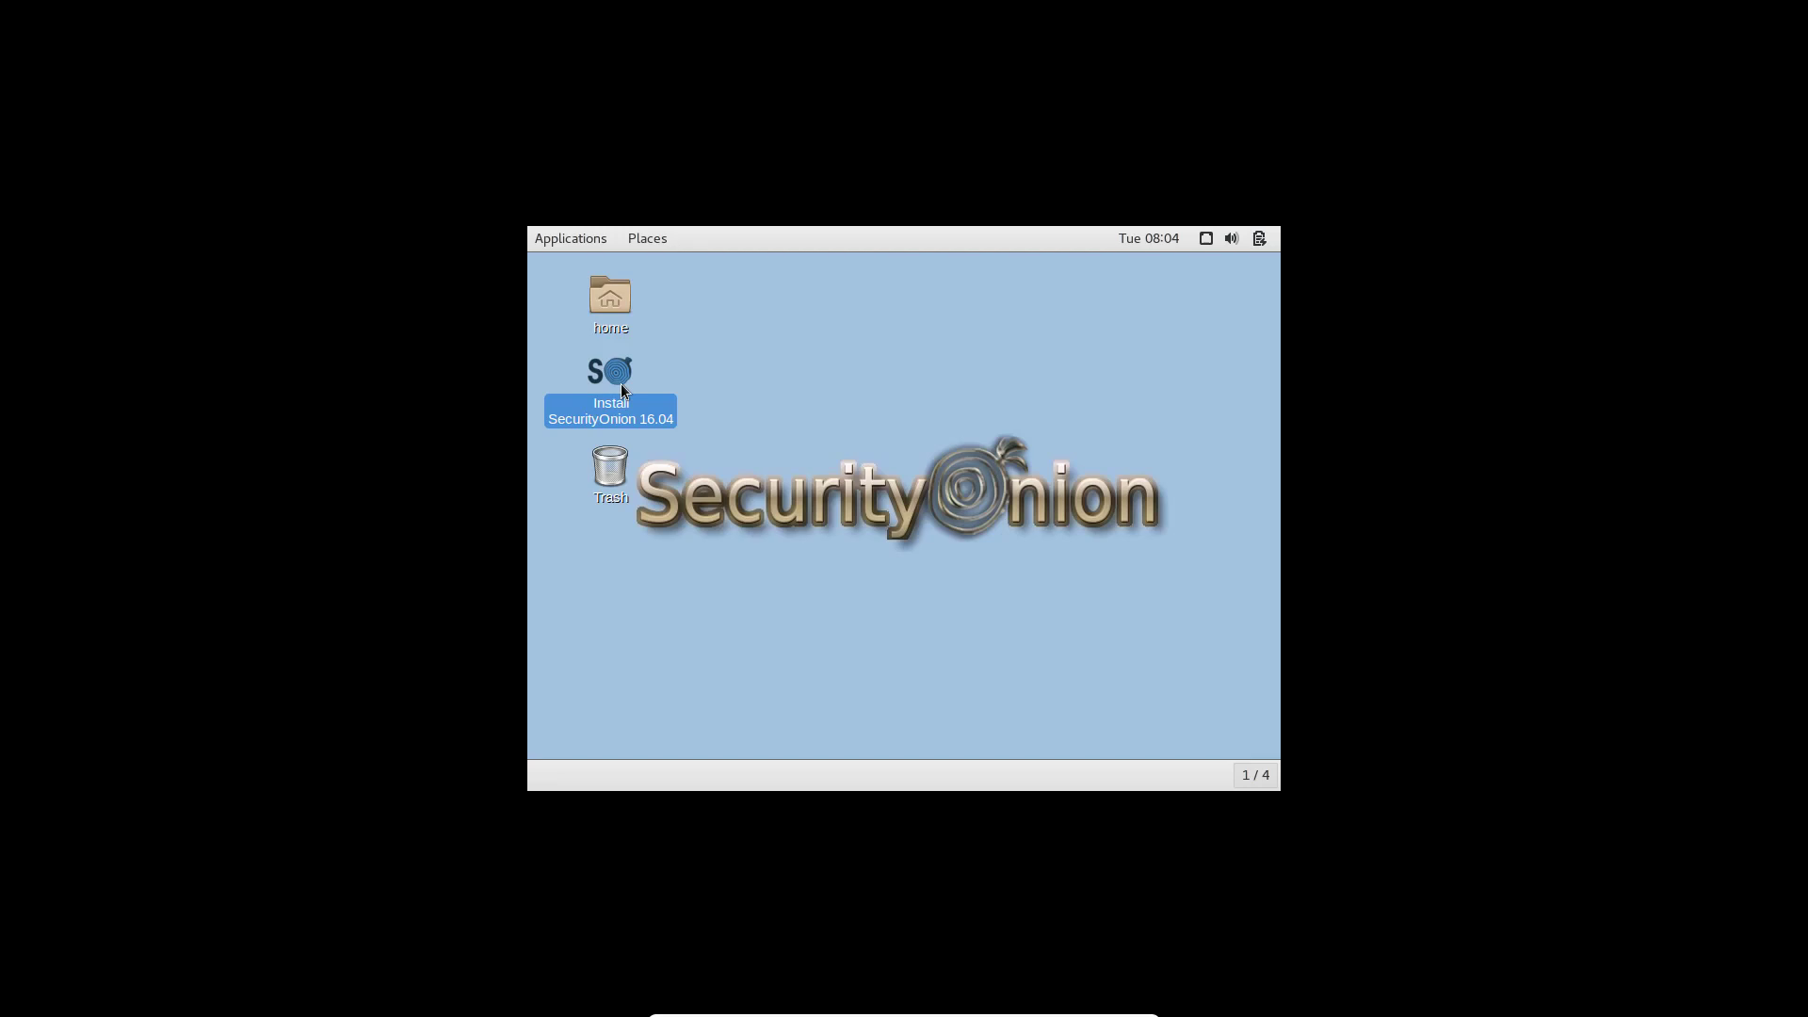
{"action": "double_click", "coordinate": [619, 382]}
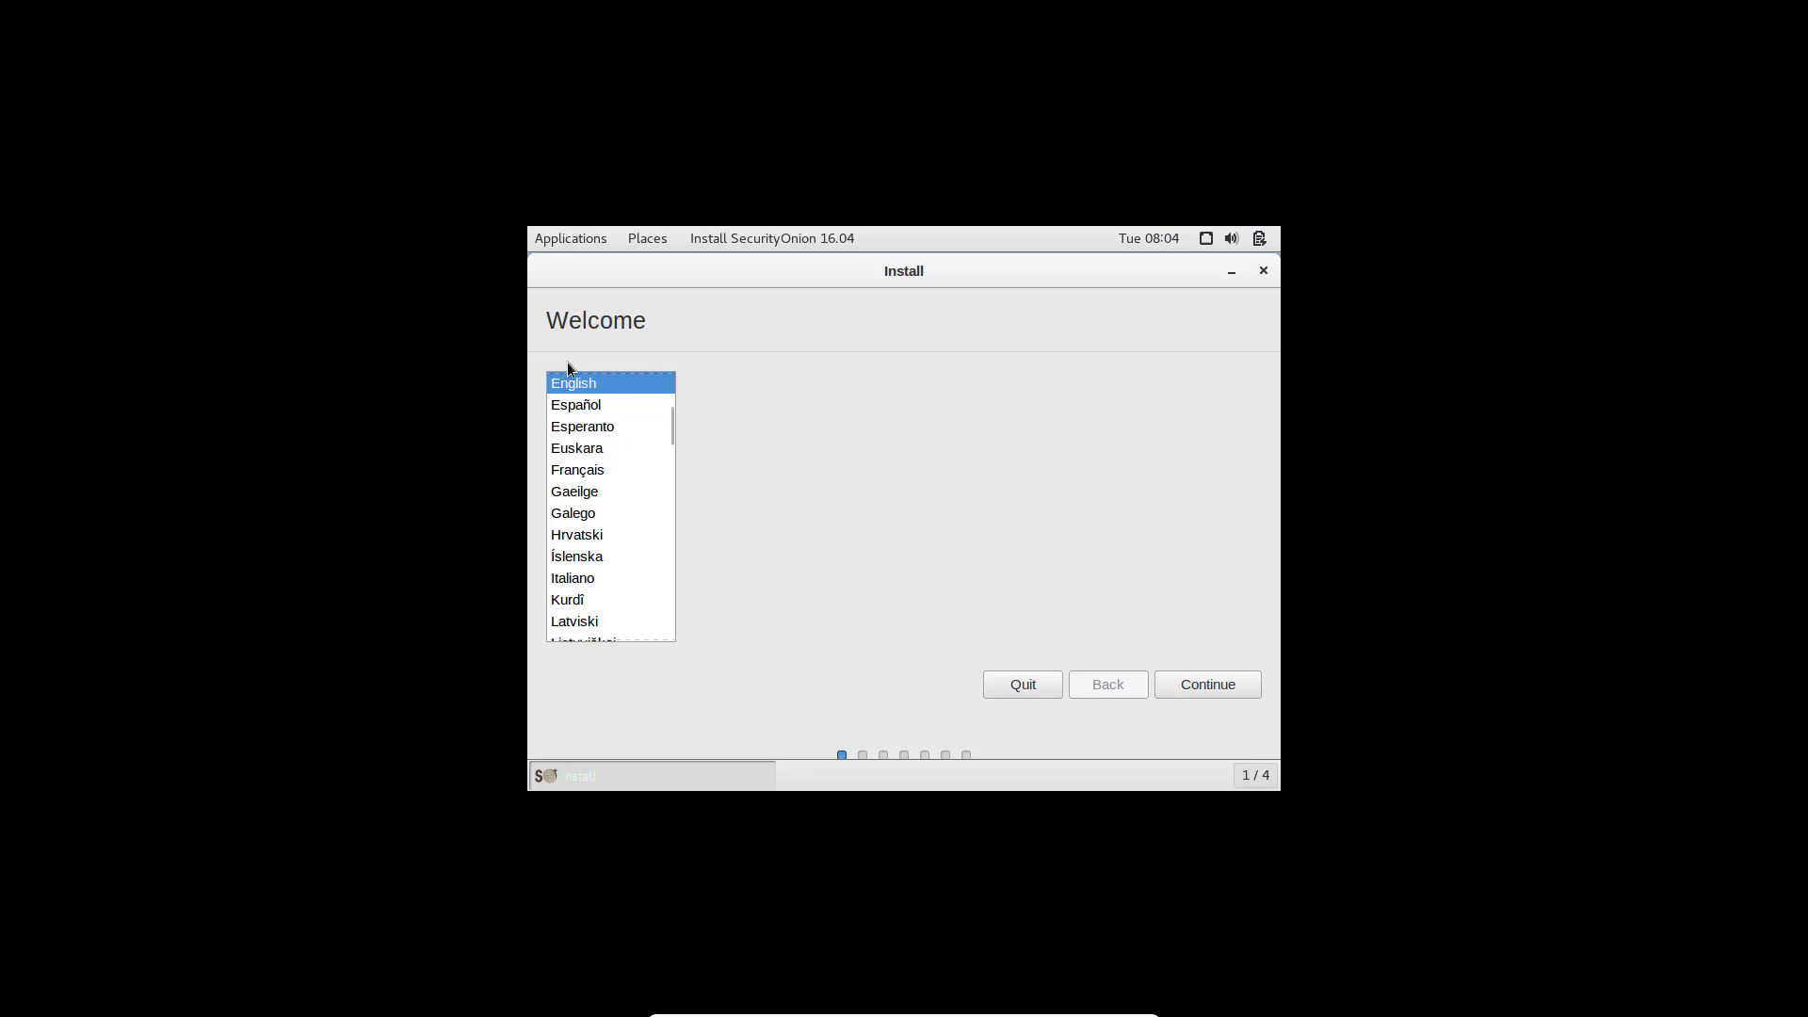
{"action": "left_click", "coordinate": [1190, 687]}
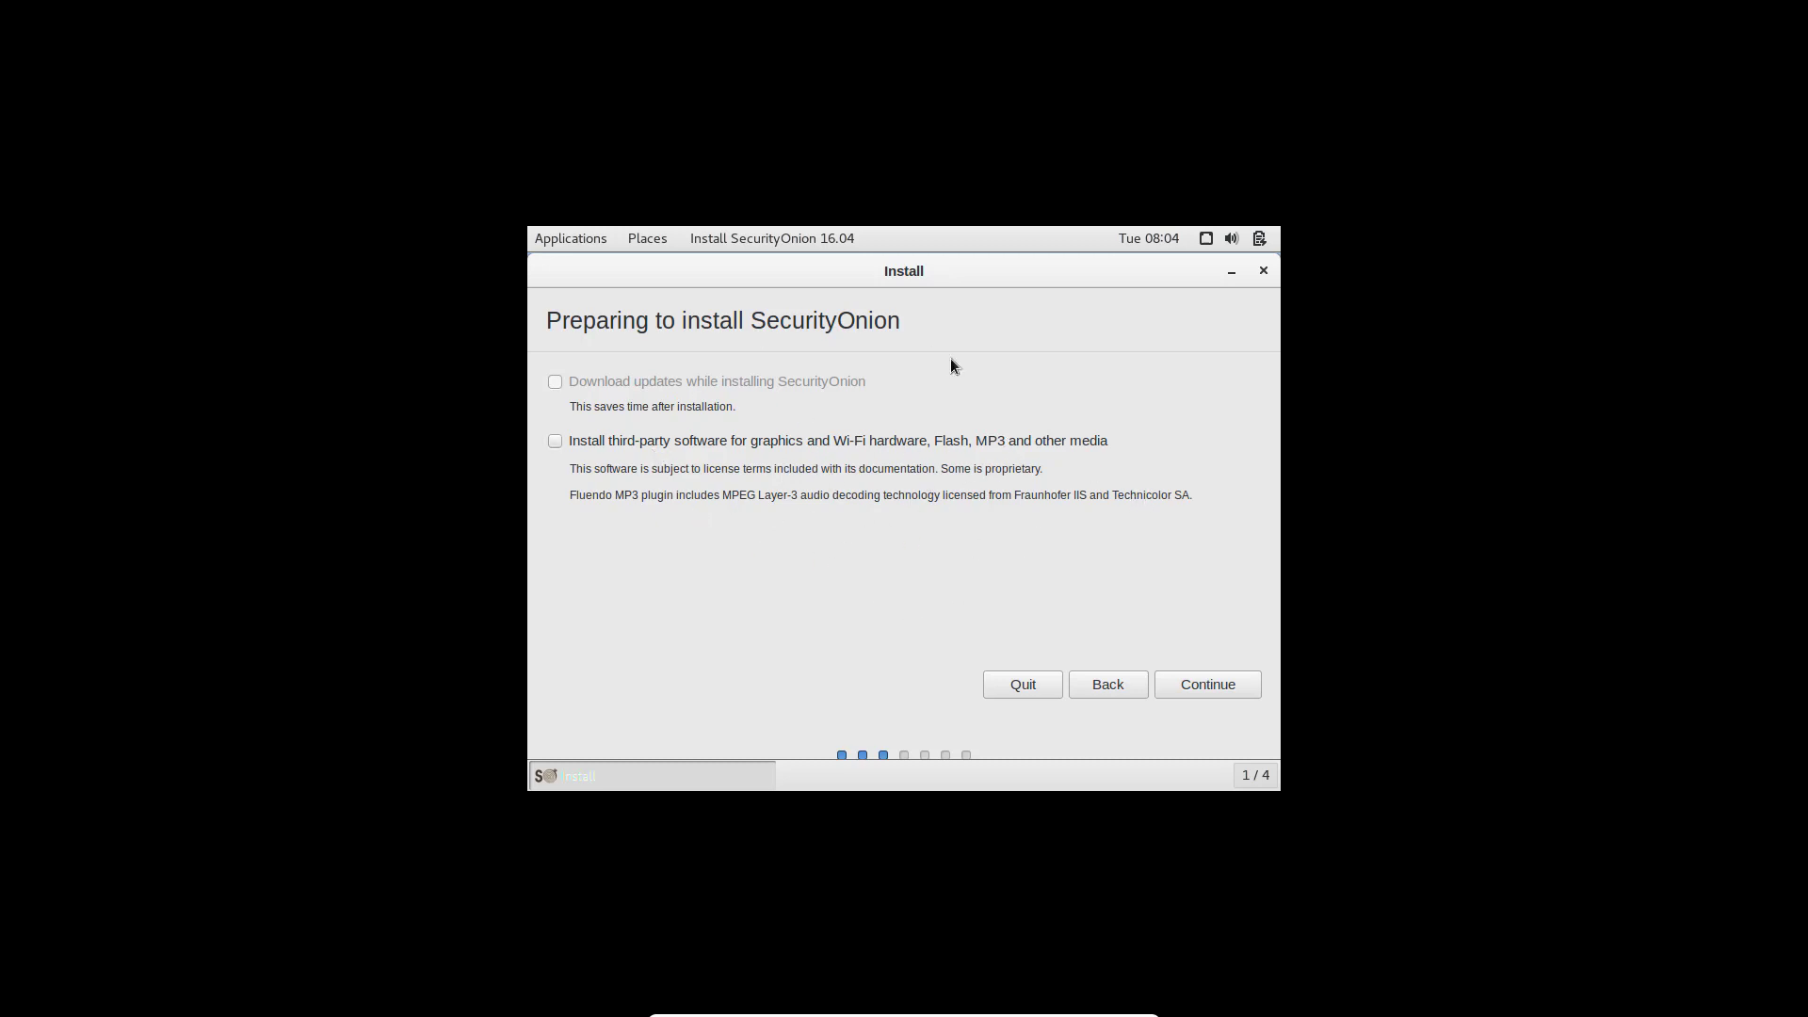
- Continue without third-party software, install with the Erase disk and install SecurityOnion option, and confirm writing the changes to disk
{"action": "left_click", "coordinate": [1216, 686]}
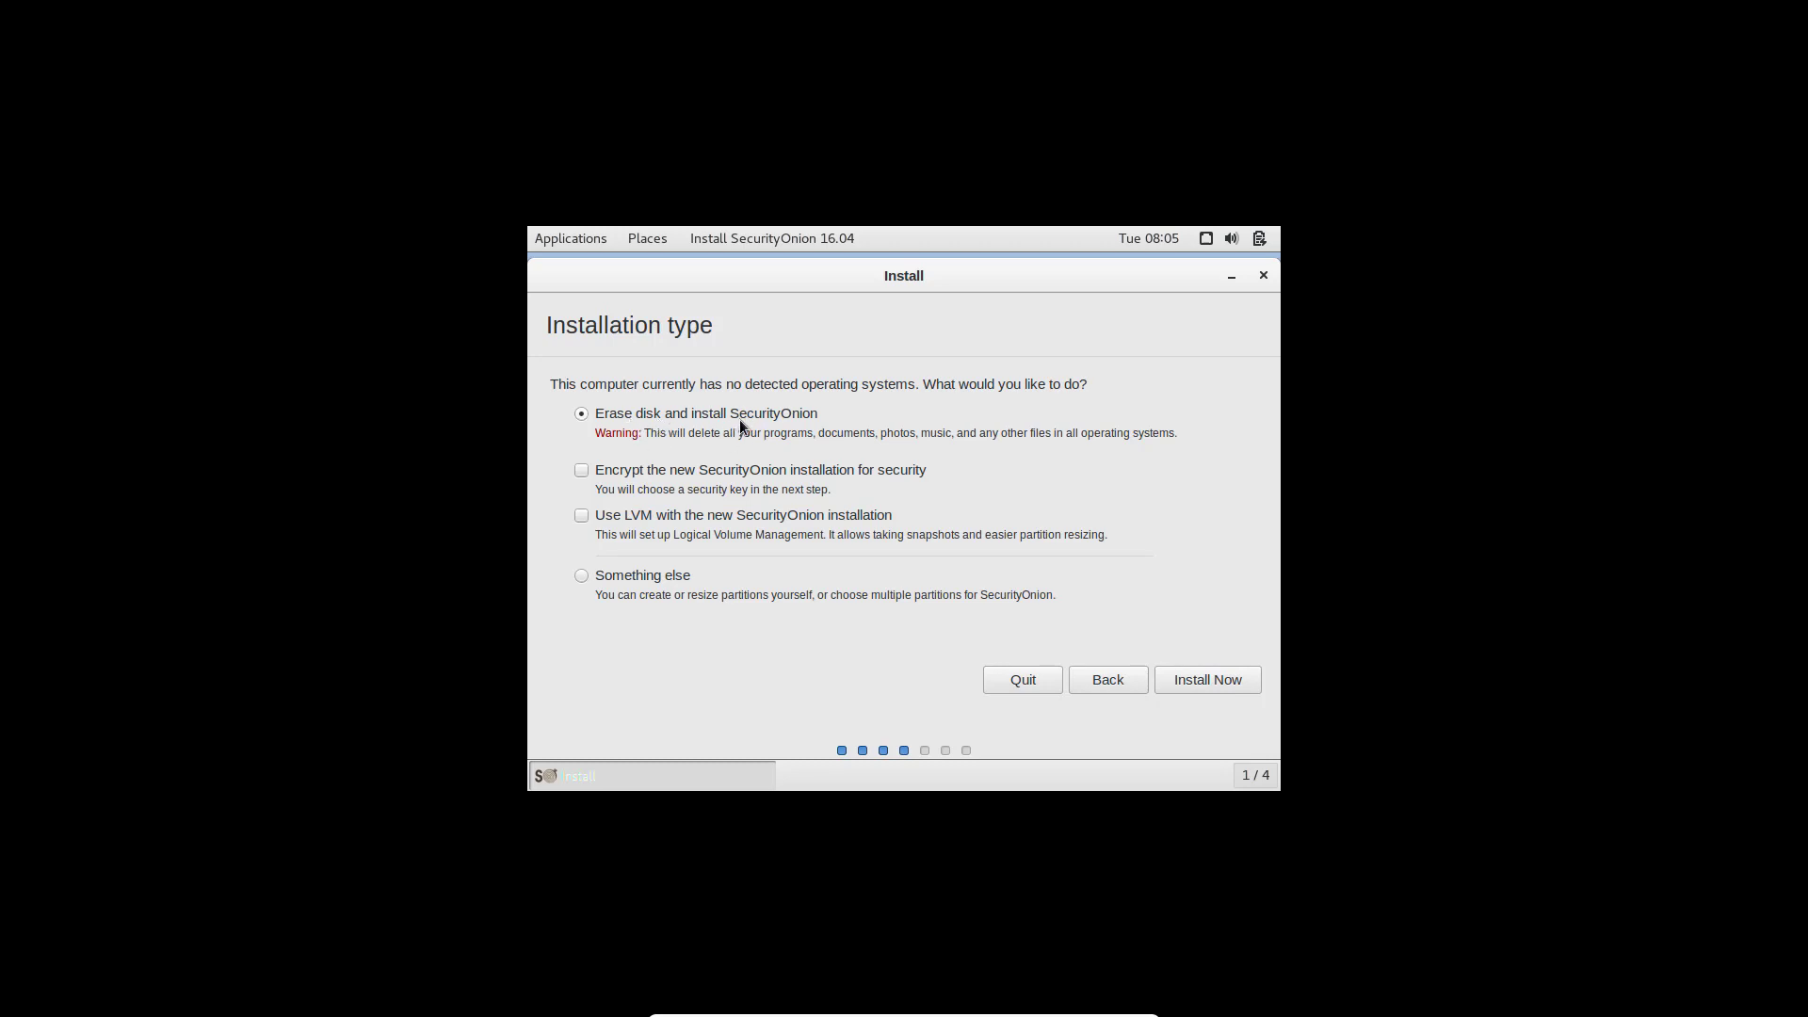
{"action": "left_click", "coordinate": [1223, 684]}
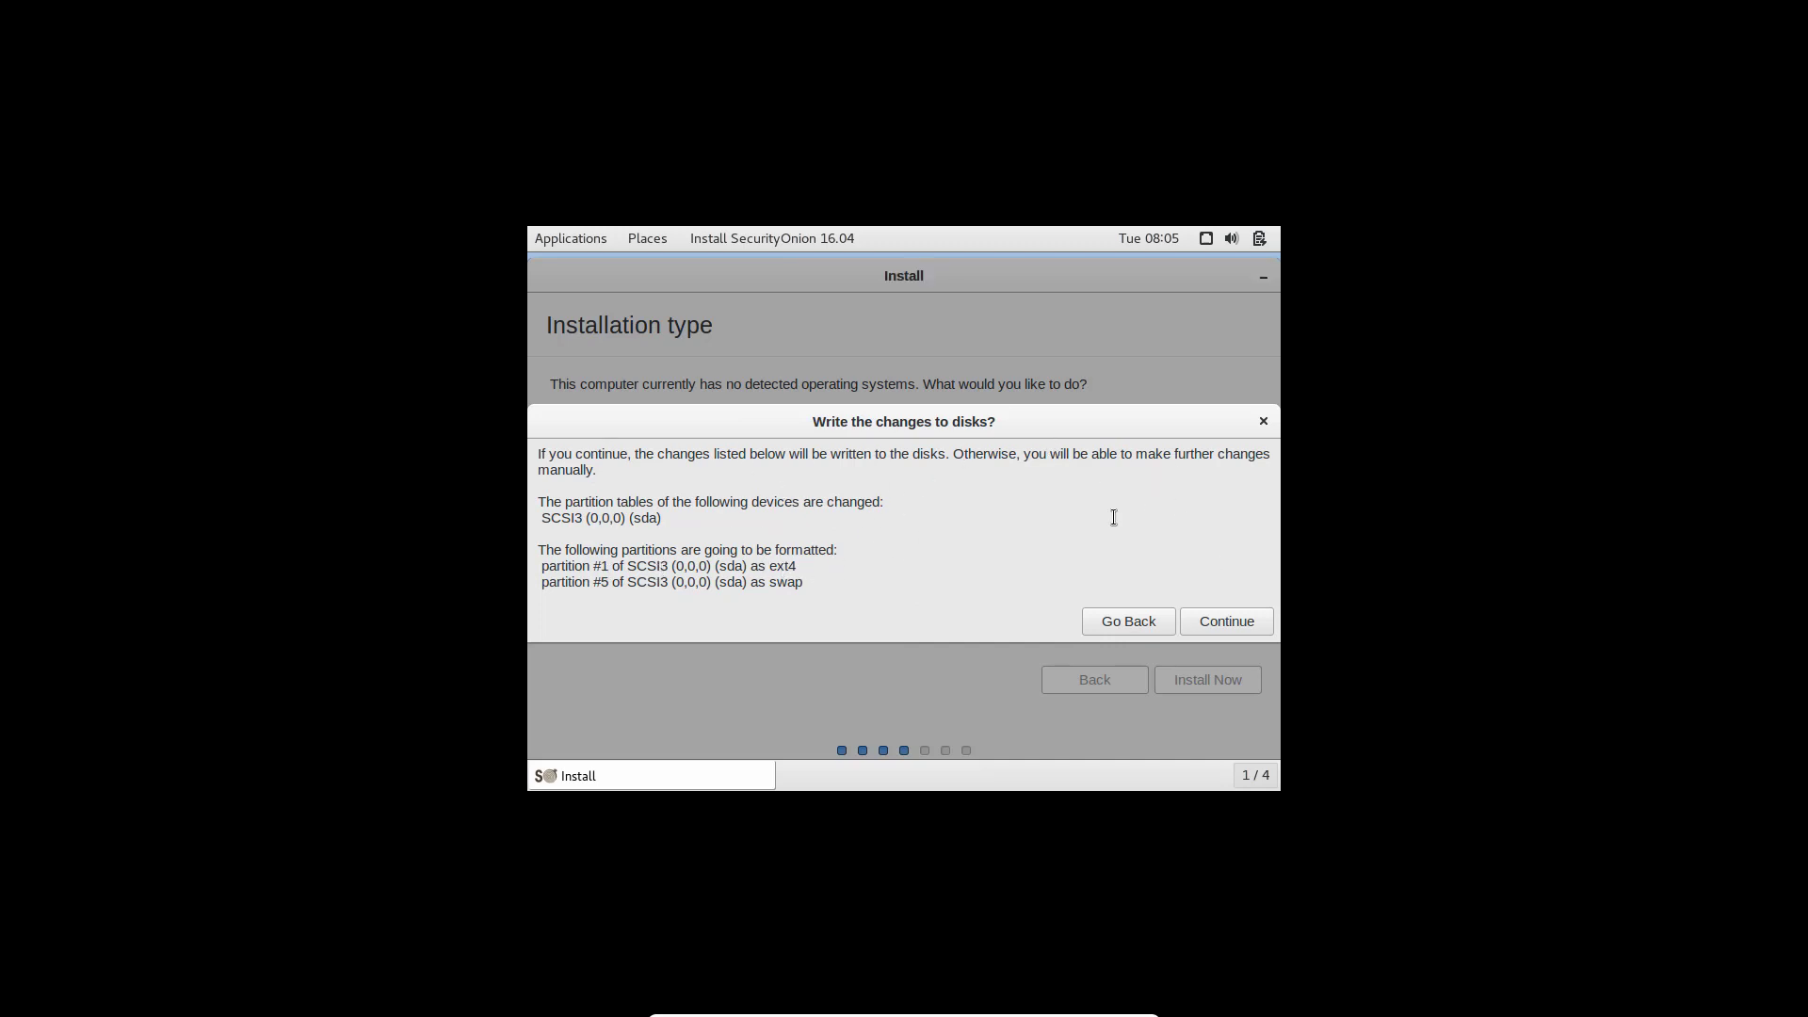
{"action": "left_click", "coordinate": [1244, 626]}
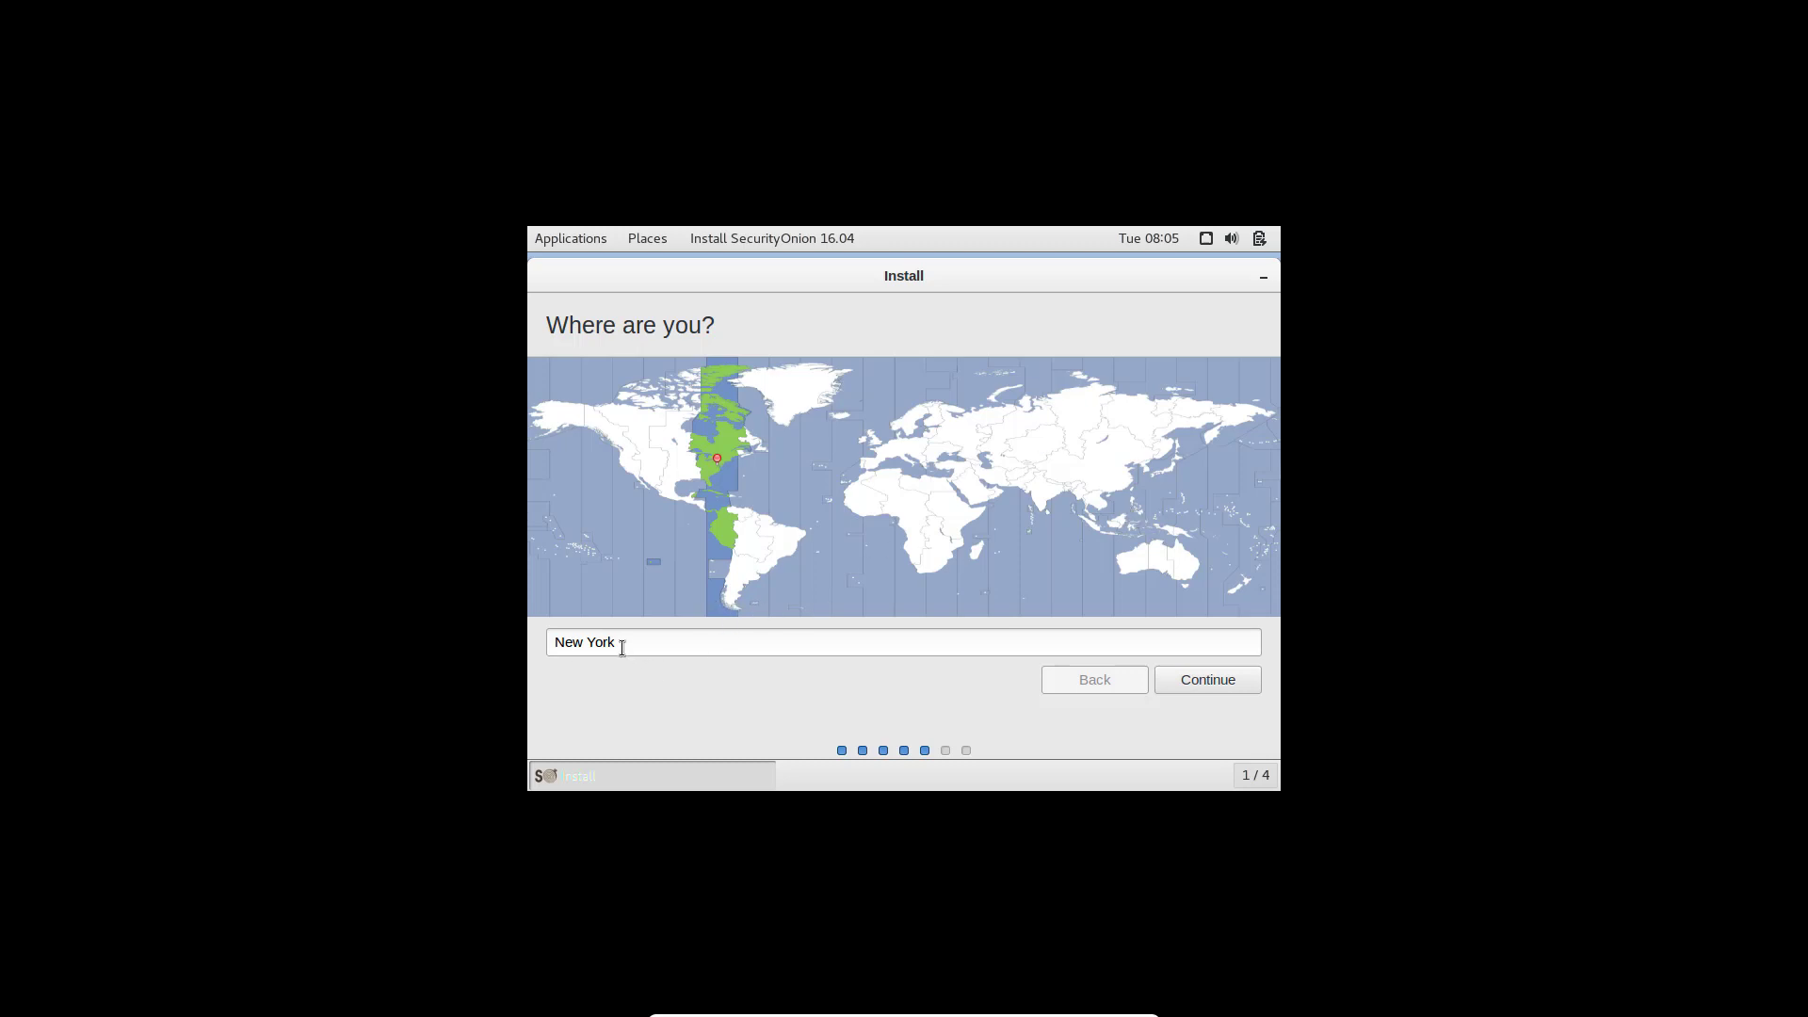
- Set the installation location to Dubai and accept the English (US) keyboard layout
{"action": "left_click_drag", "start_coordinate": [621, 644], "coordinate": [520, 652]}
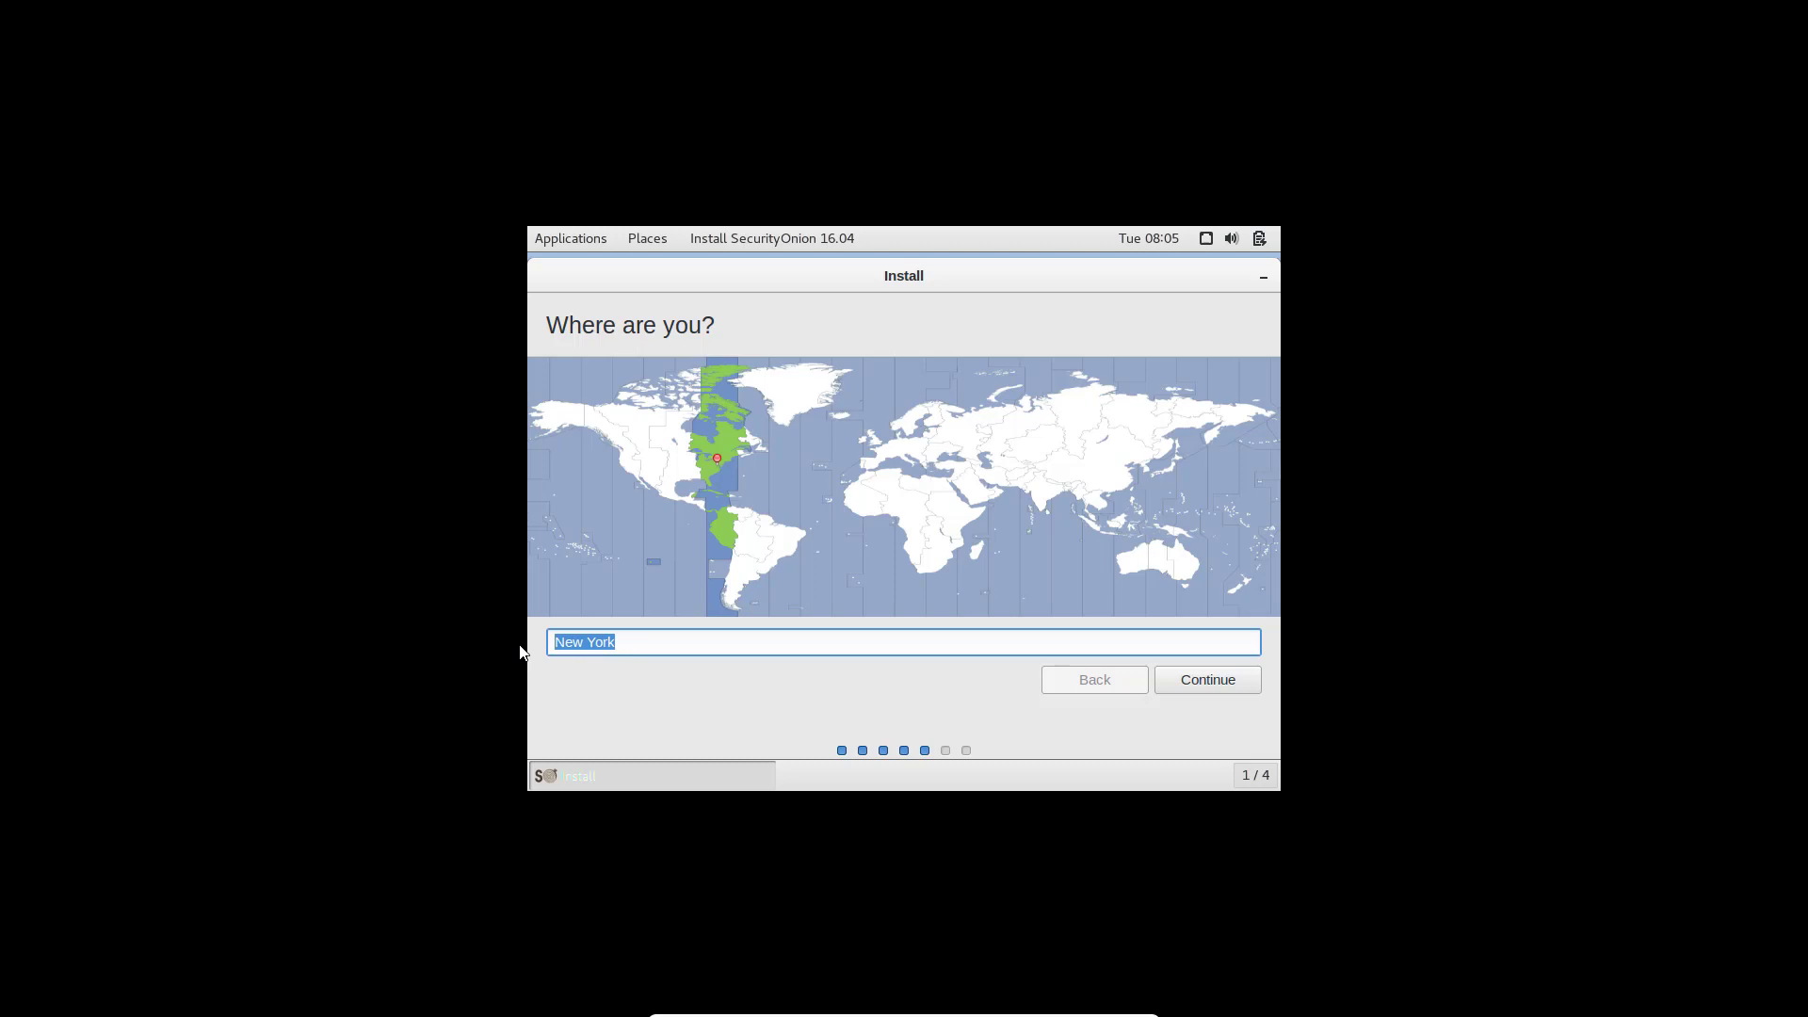
{"action": "type", "text": "Dubai"}
{"action": "key", "text": "BackSpace"}
{"action": "type", "text": "ai"}
{"action": "left_click", "coordinate": [995, 495]}
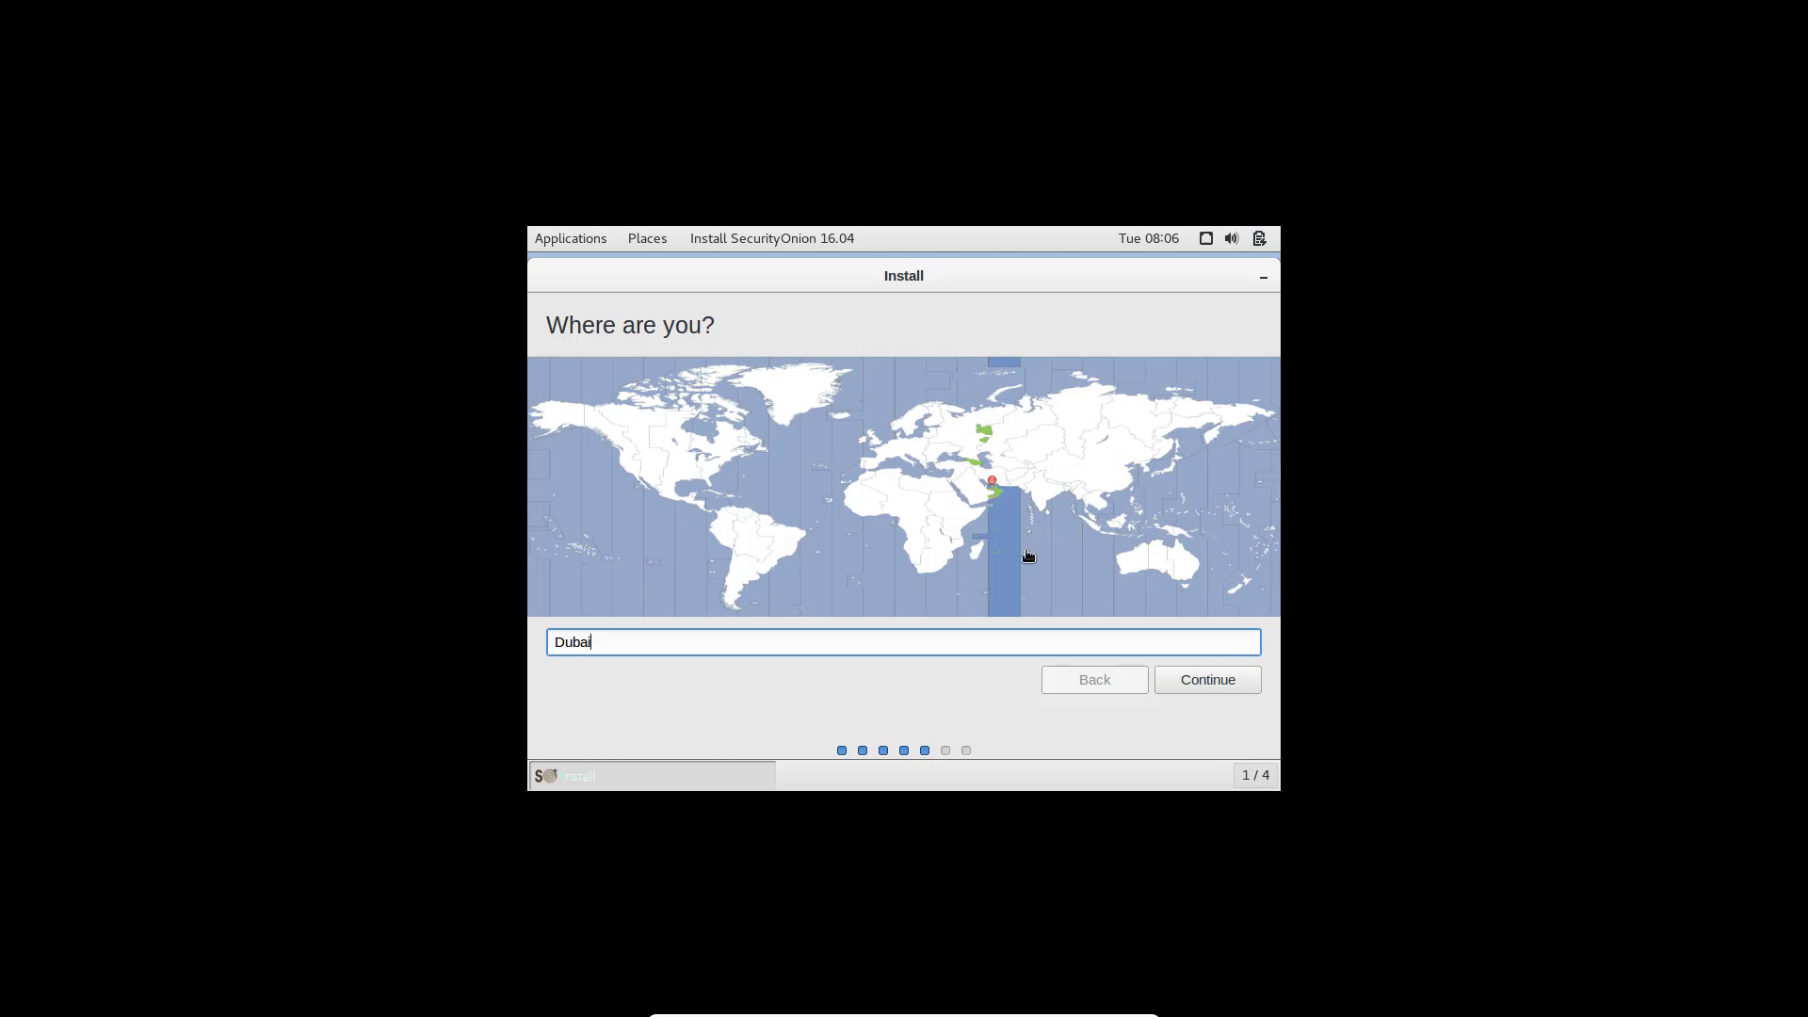
{"action": "left_click", "coordinate": [1209, 679]}
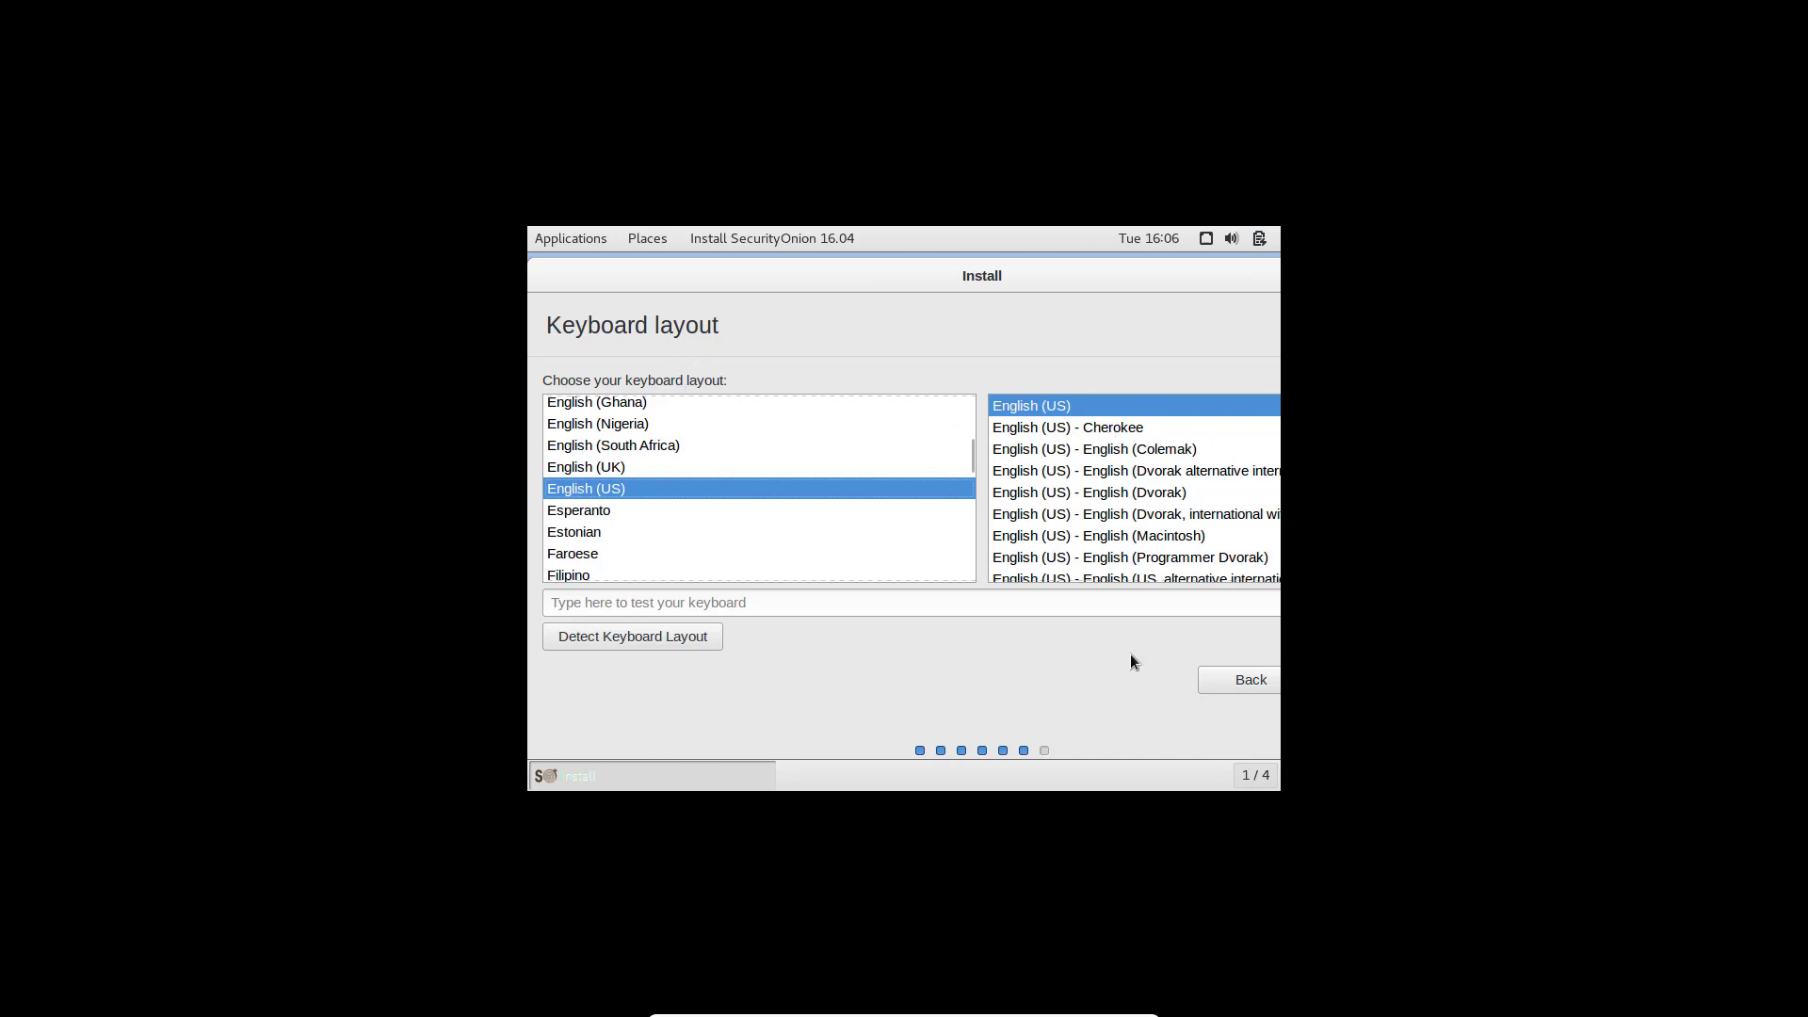
{"action": "left_click_drag", "start_coordinate": [1064, 280], "coordinate": [832, 292]}
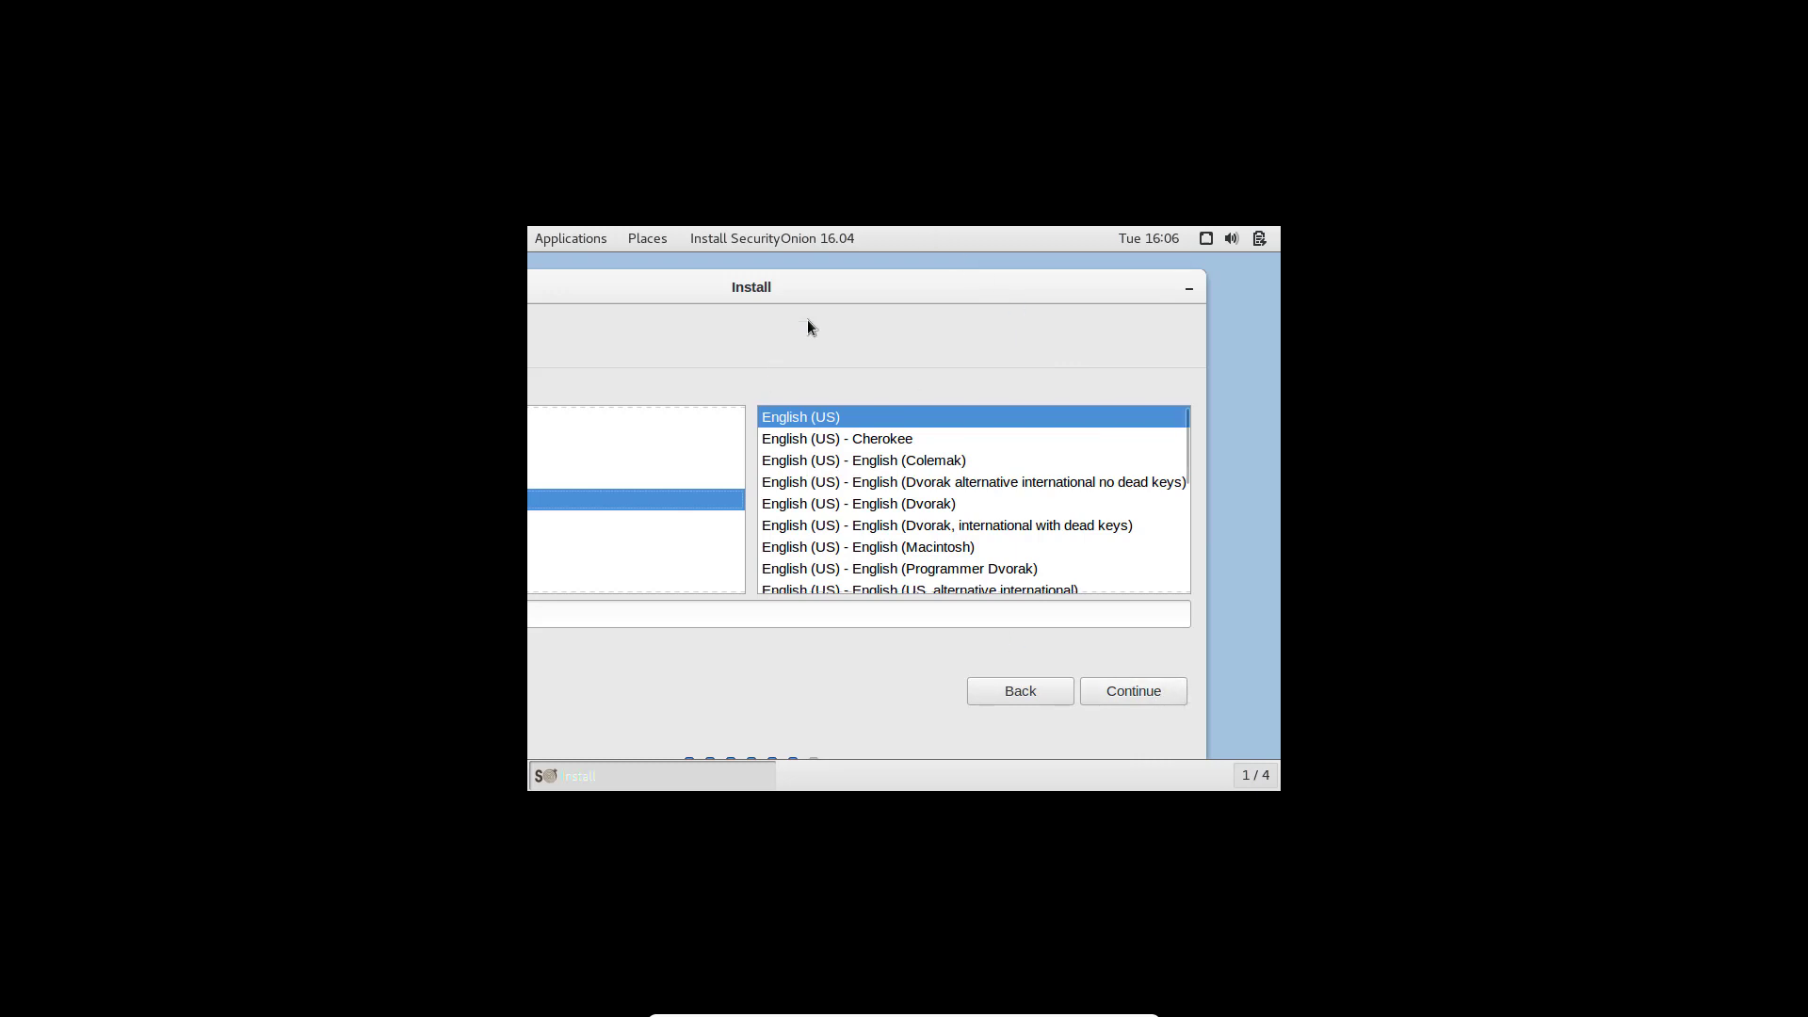
{"action": "left_click", "coordinate": [1146, 697]}
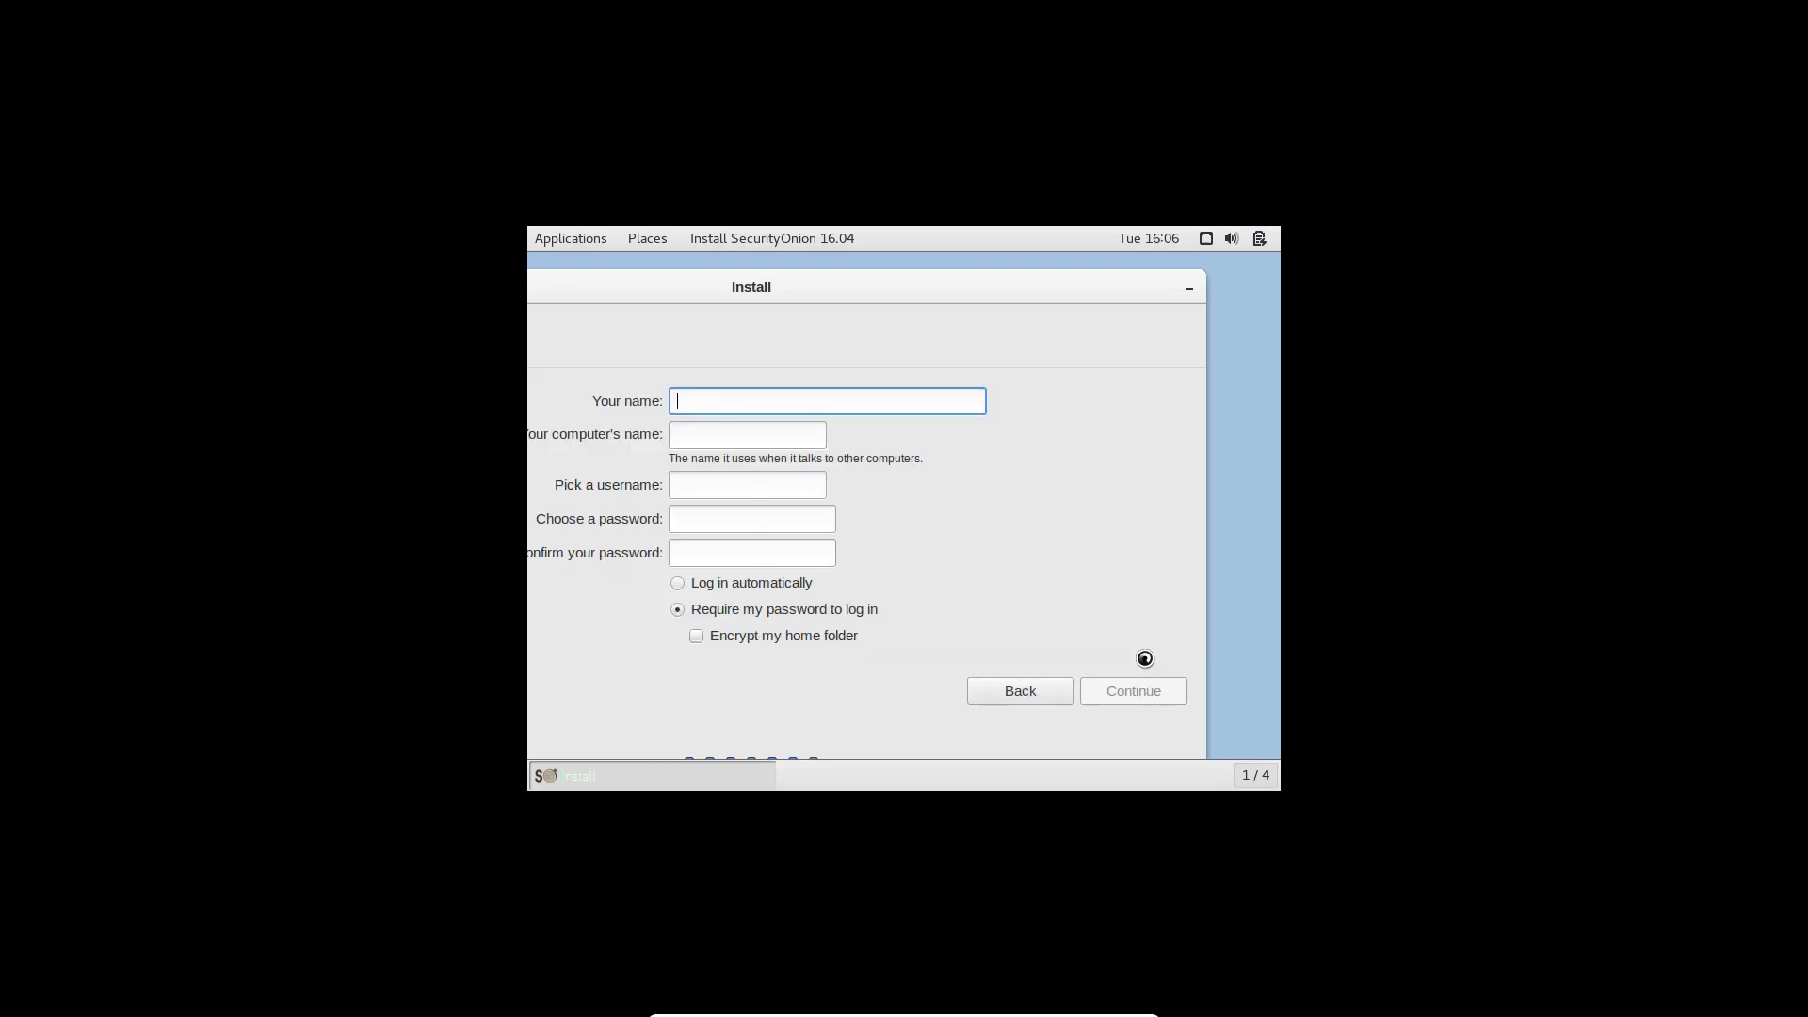
- Enter the user's name in the installer's account form and set the computer's name to Security-Onion
{"action": "left_click_drag", "start_coordinate": [828, 280], "coordinate": [889, 287]}
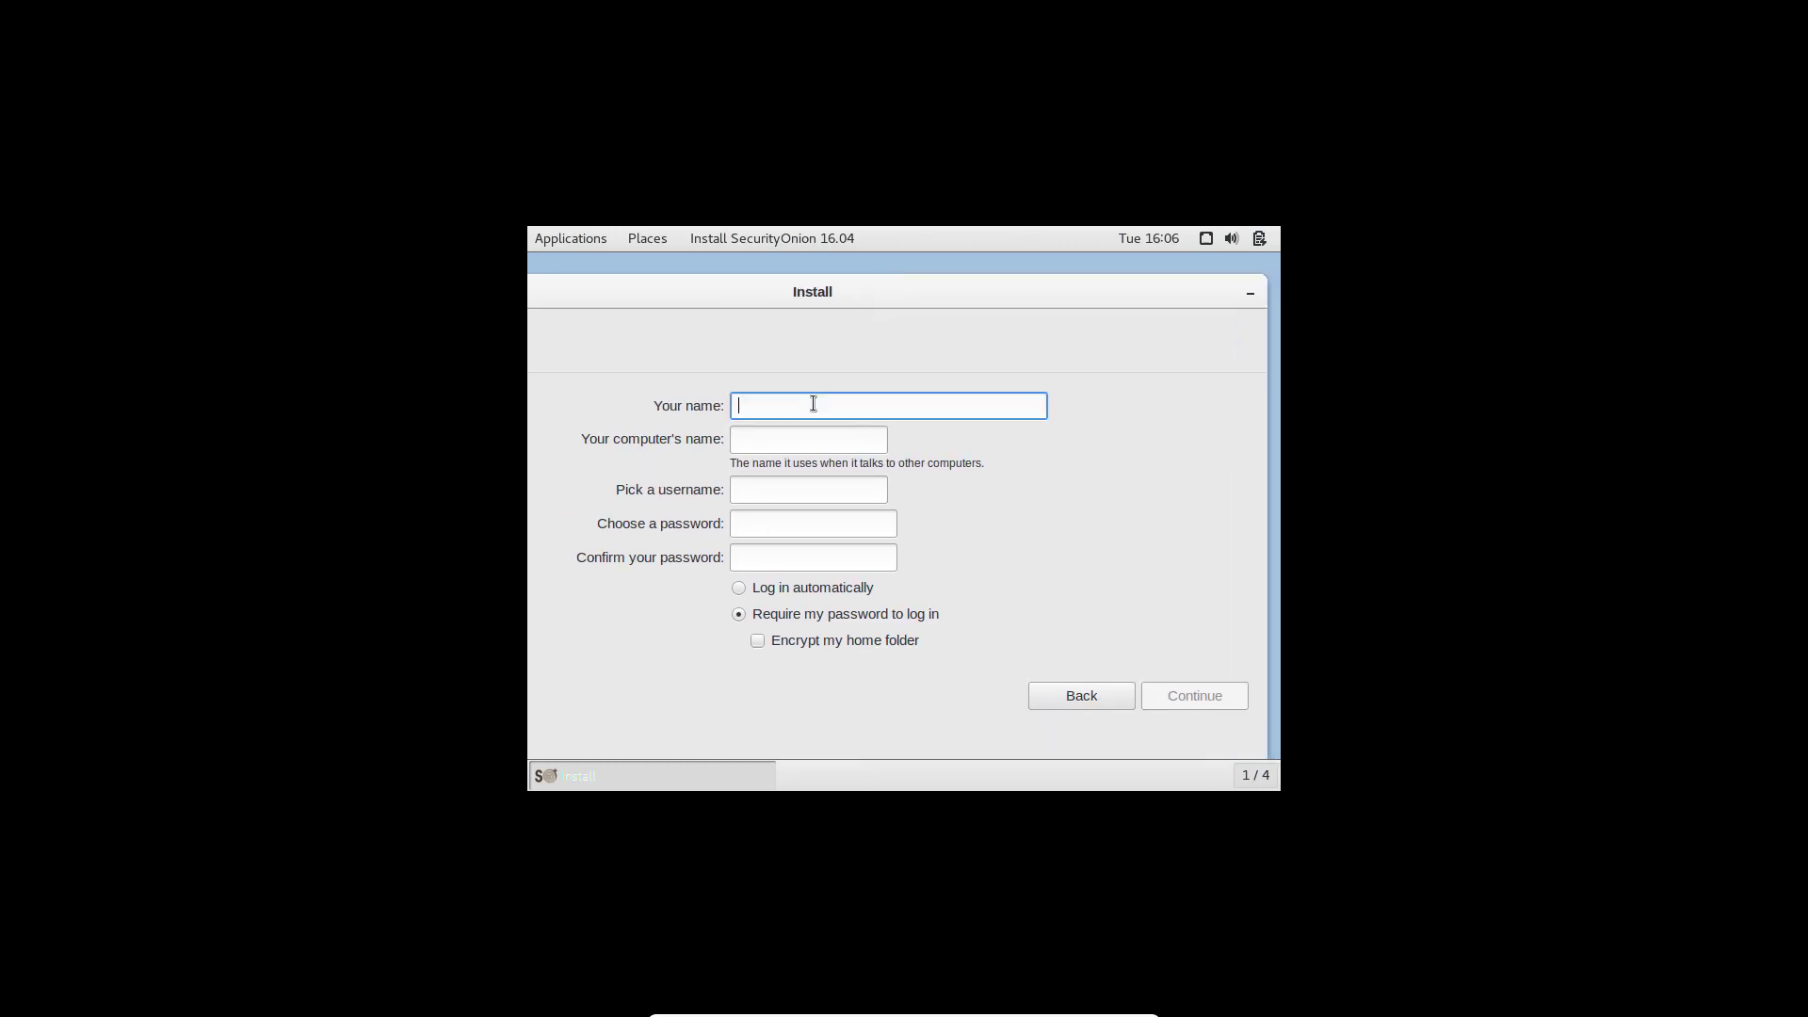
{"action": "type", "text": "shehzad"}
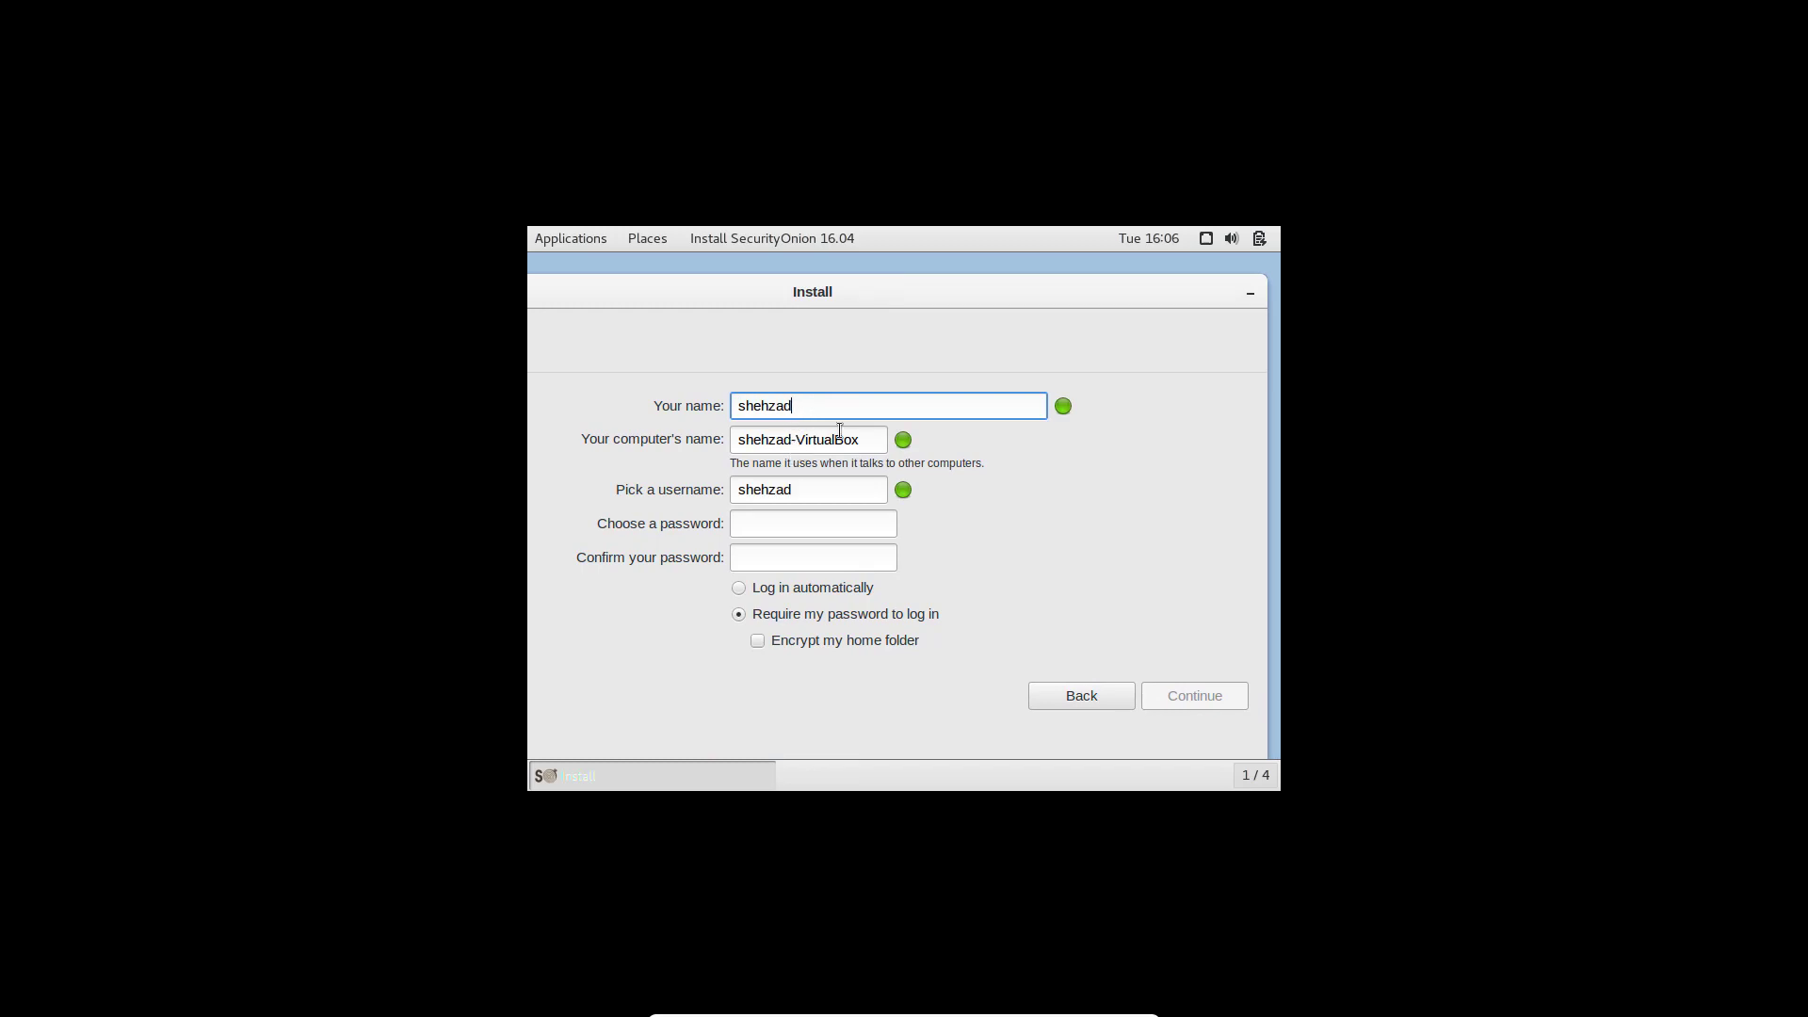
{"action": "key", "text": "ctrl+a"}
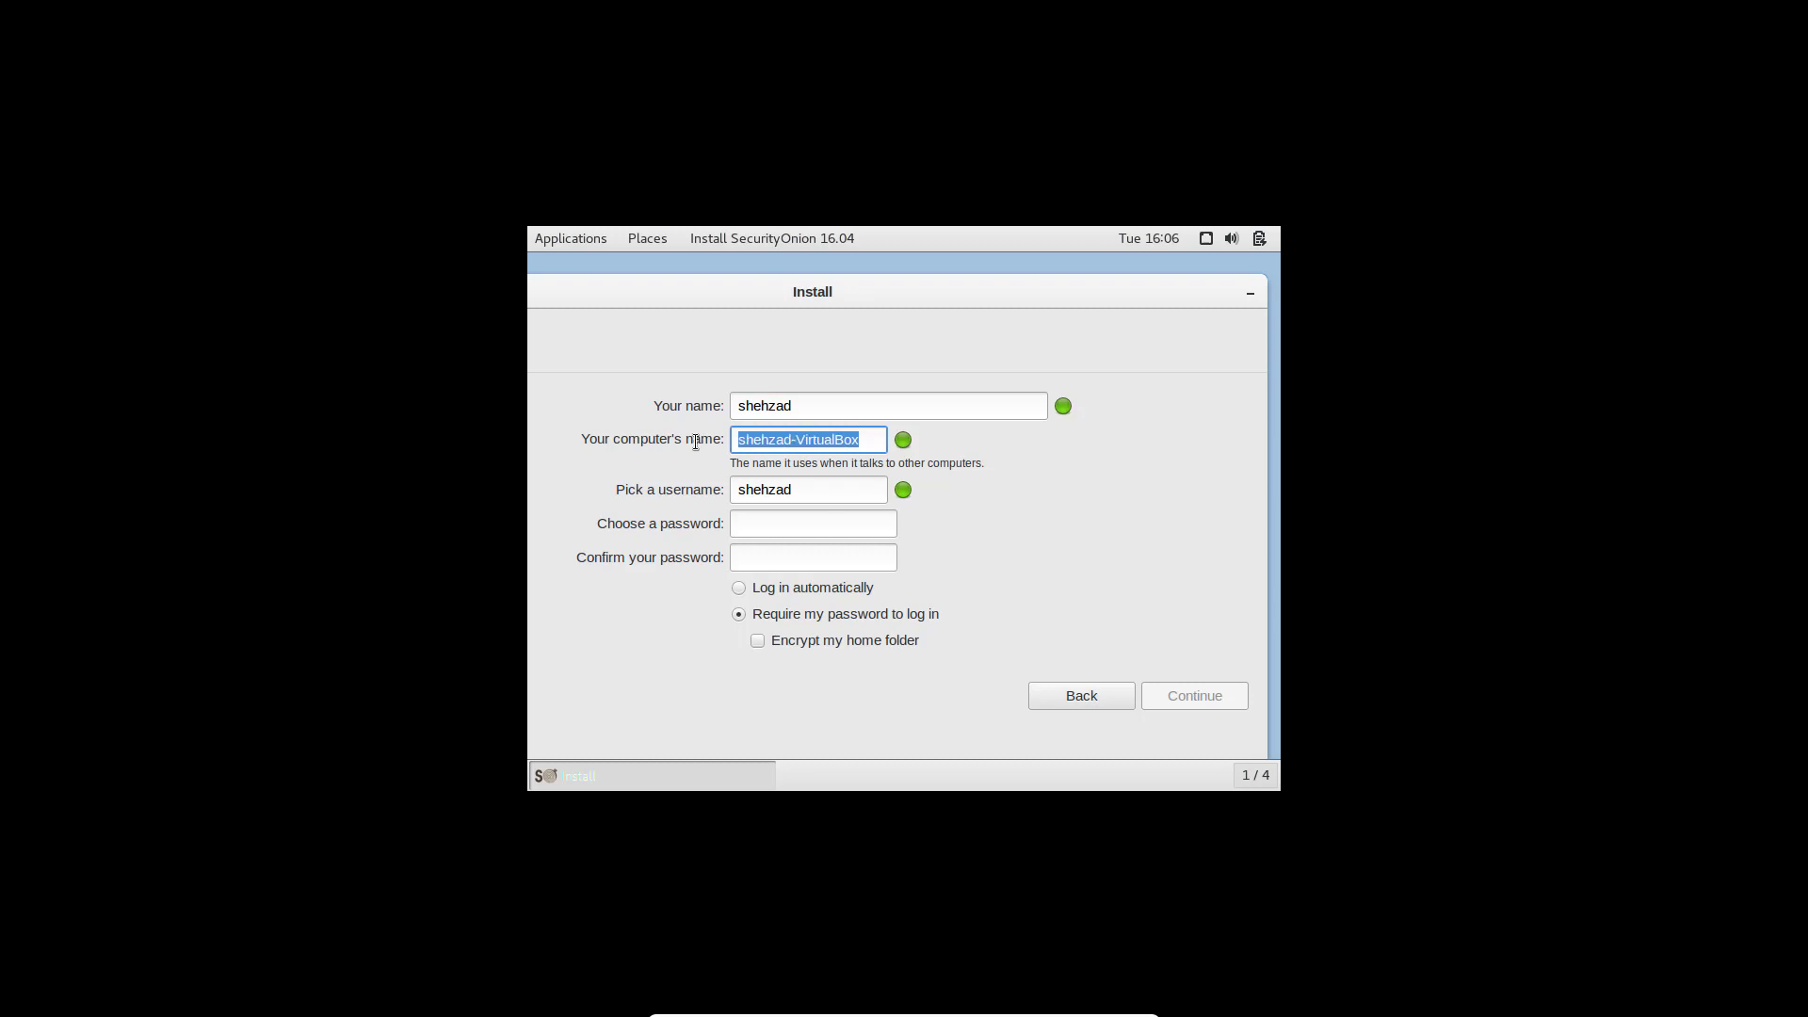
{"action": "type", "text": "S"}
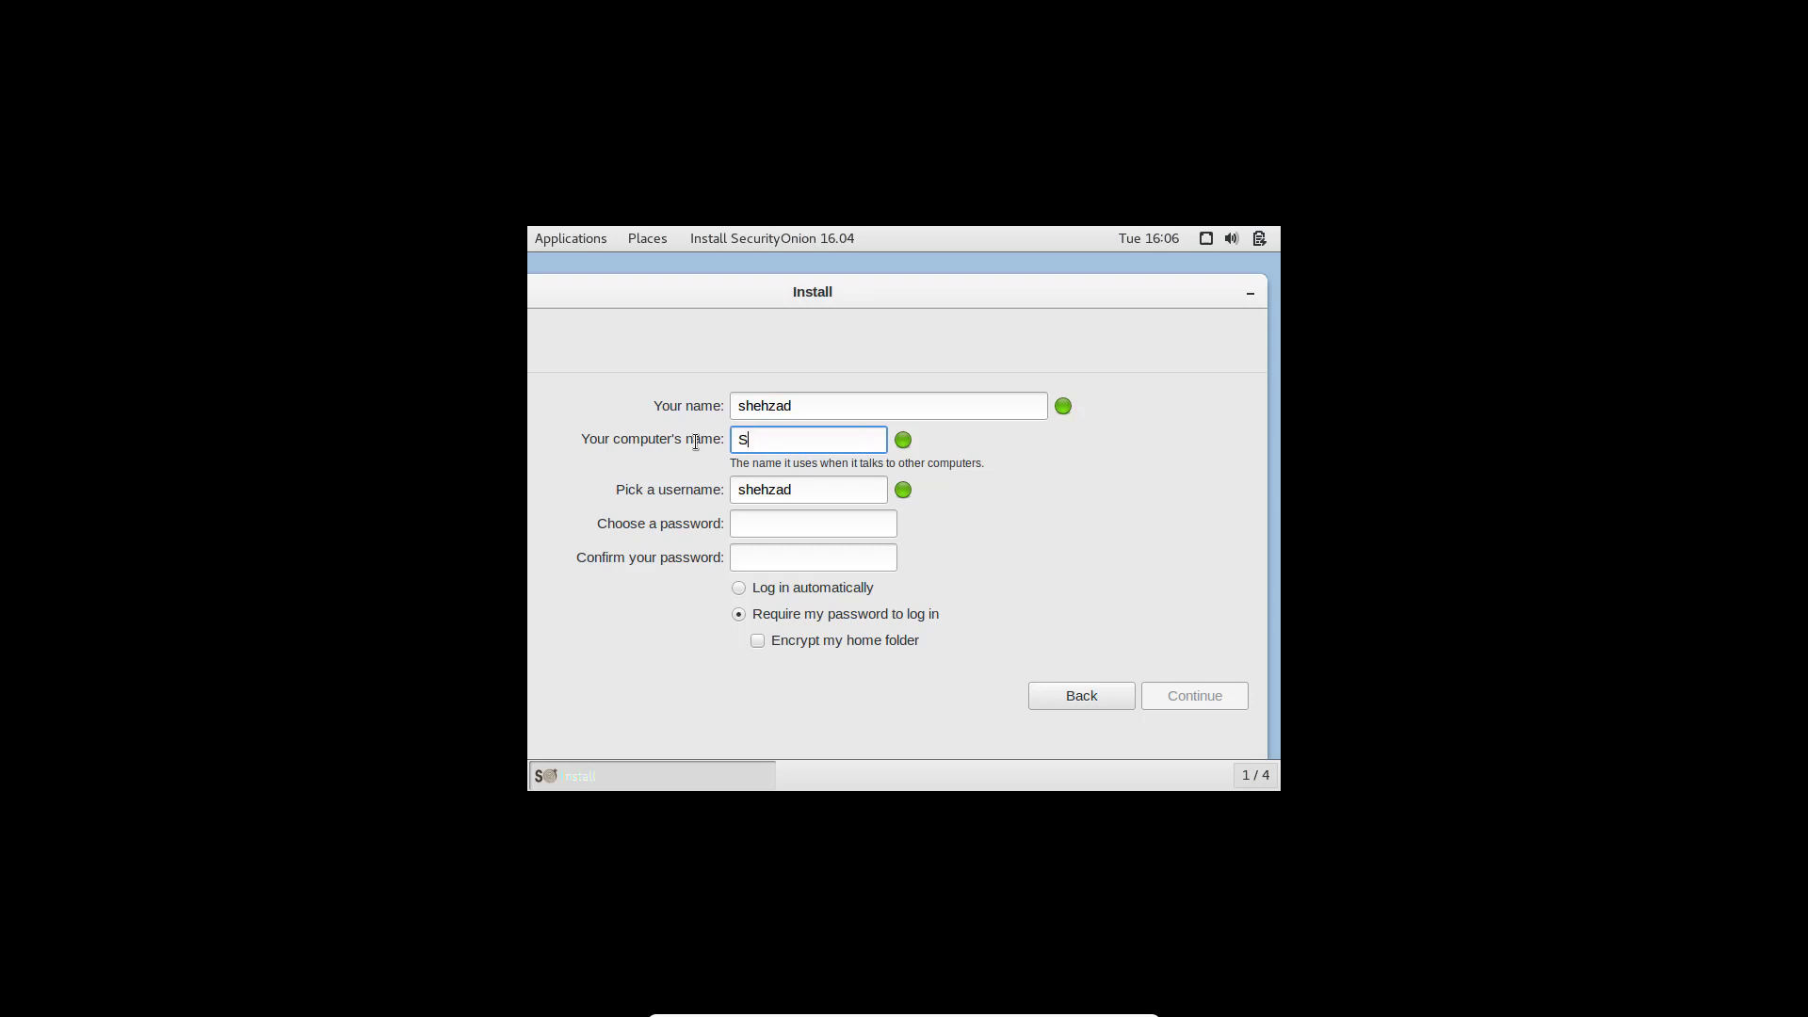
{"action": "type", "text": "ecurity-Onion"}
- Enter and confirm the account password, and continue with the installation
{"action": "left_click", "coordinate": [763, 521]}
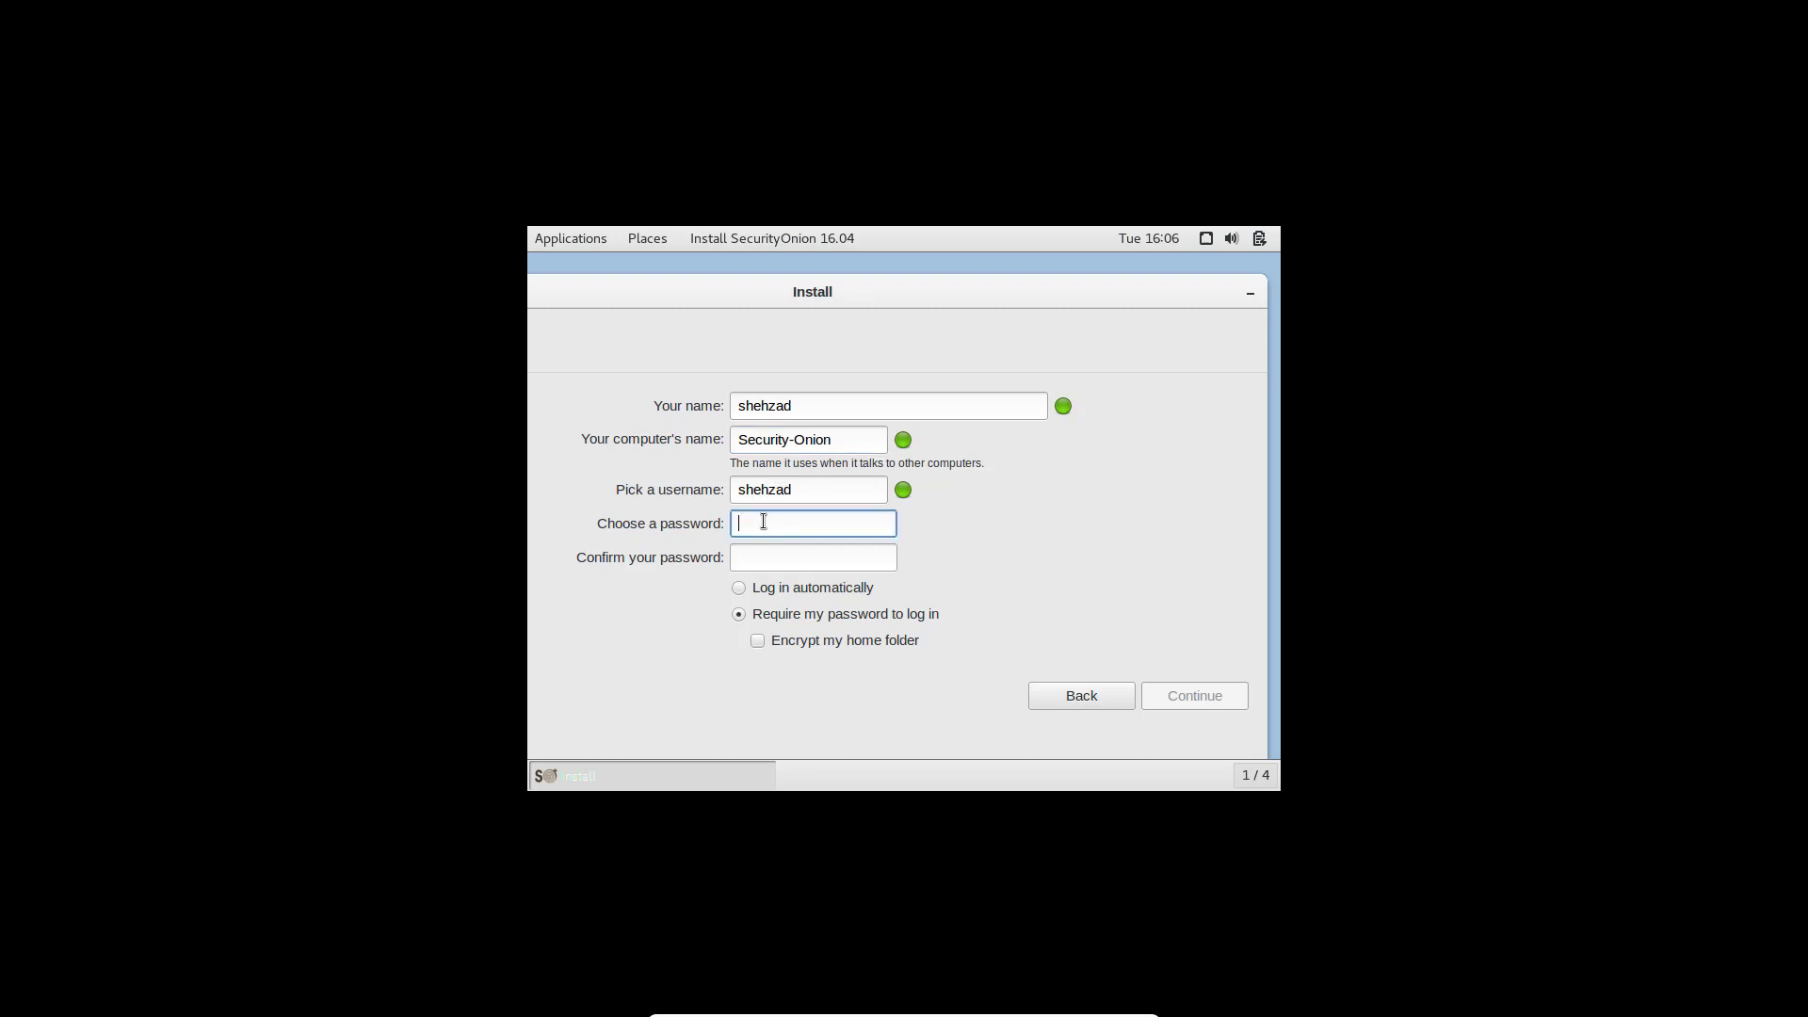
{"action": "type", "text": "s••••••"}
{"action": "left_click", "coordinate": [763, 557]}
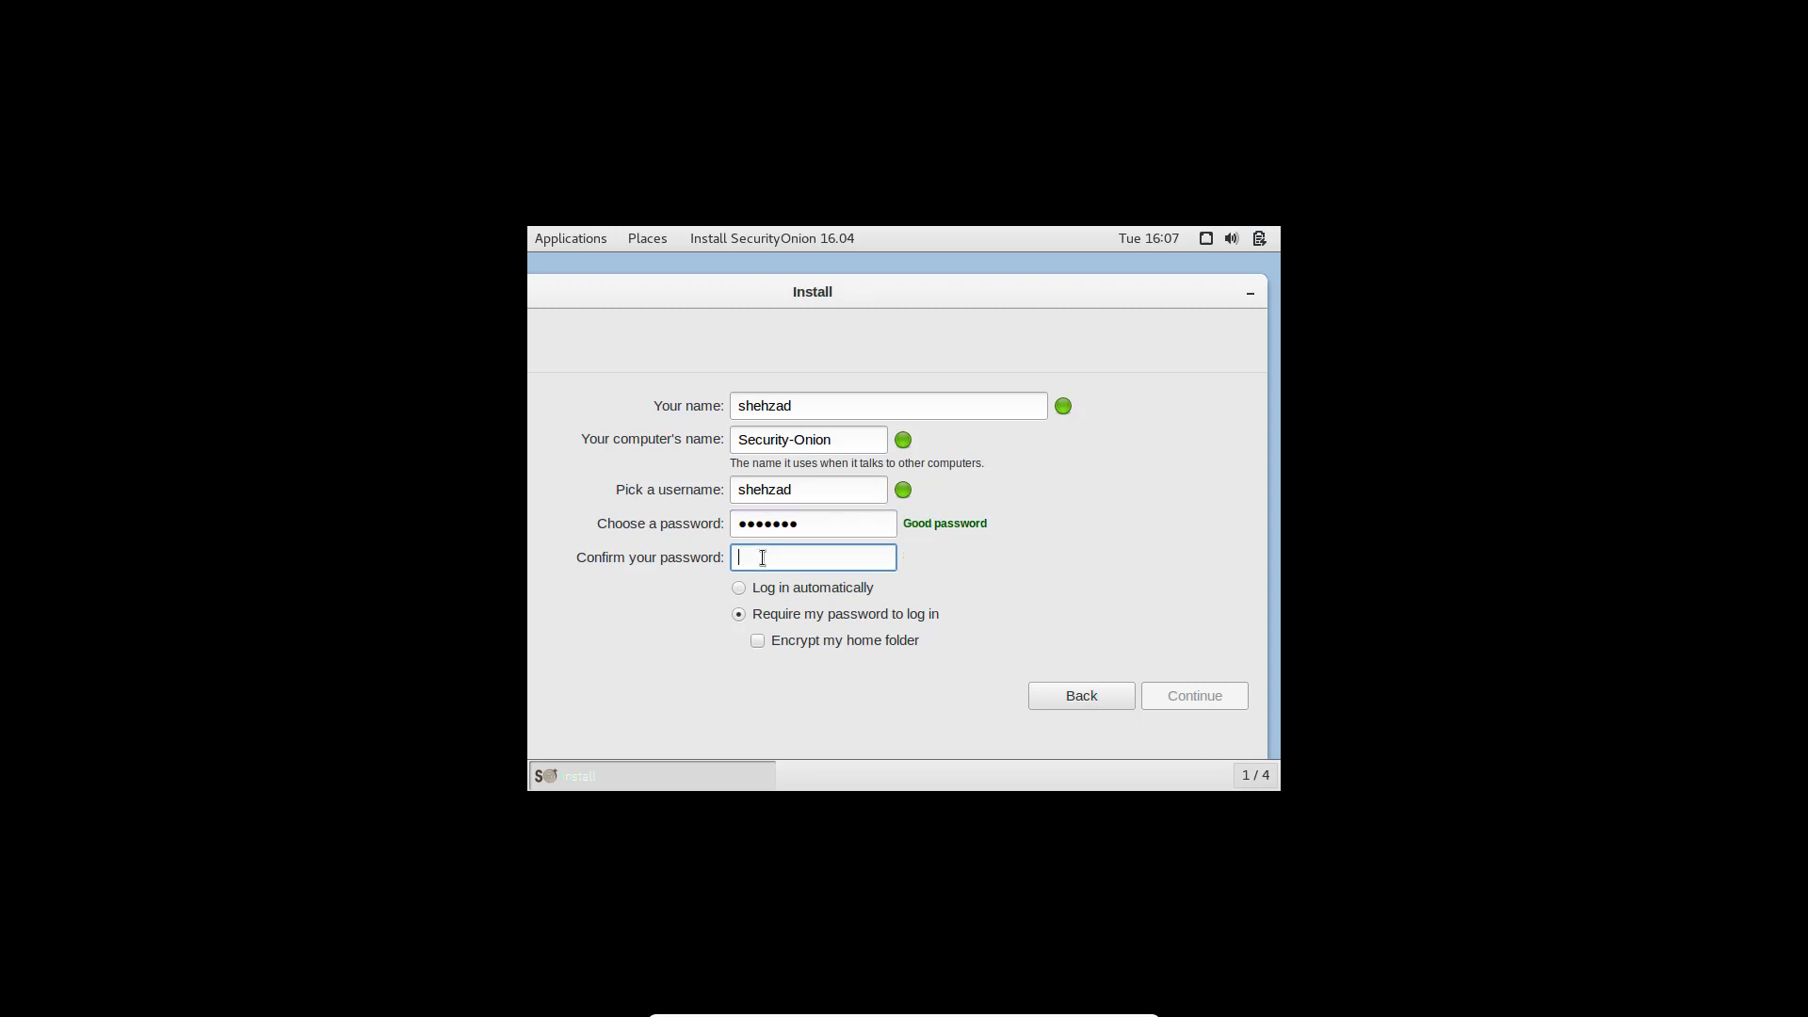
{"action": "type", "text": "•••••••"}
{"action": "left_click", "coordinate": [1188, 694]}
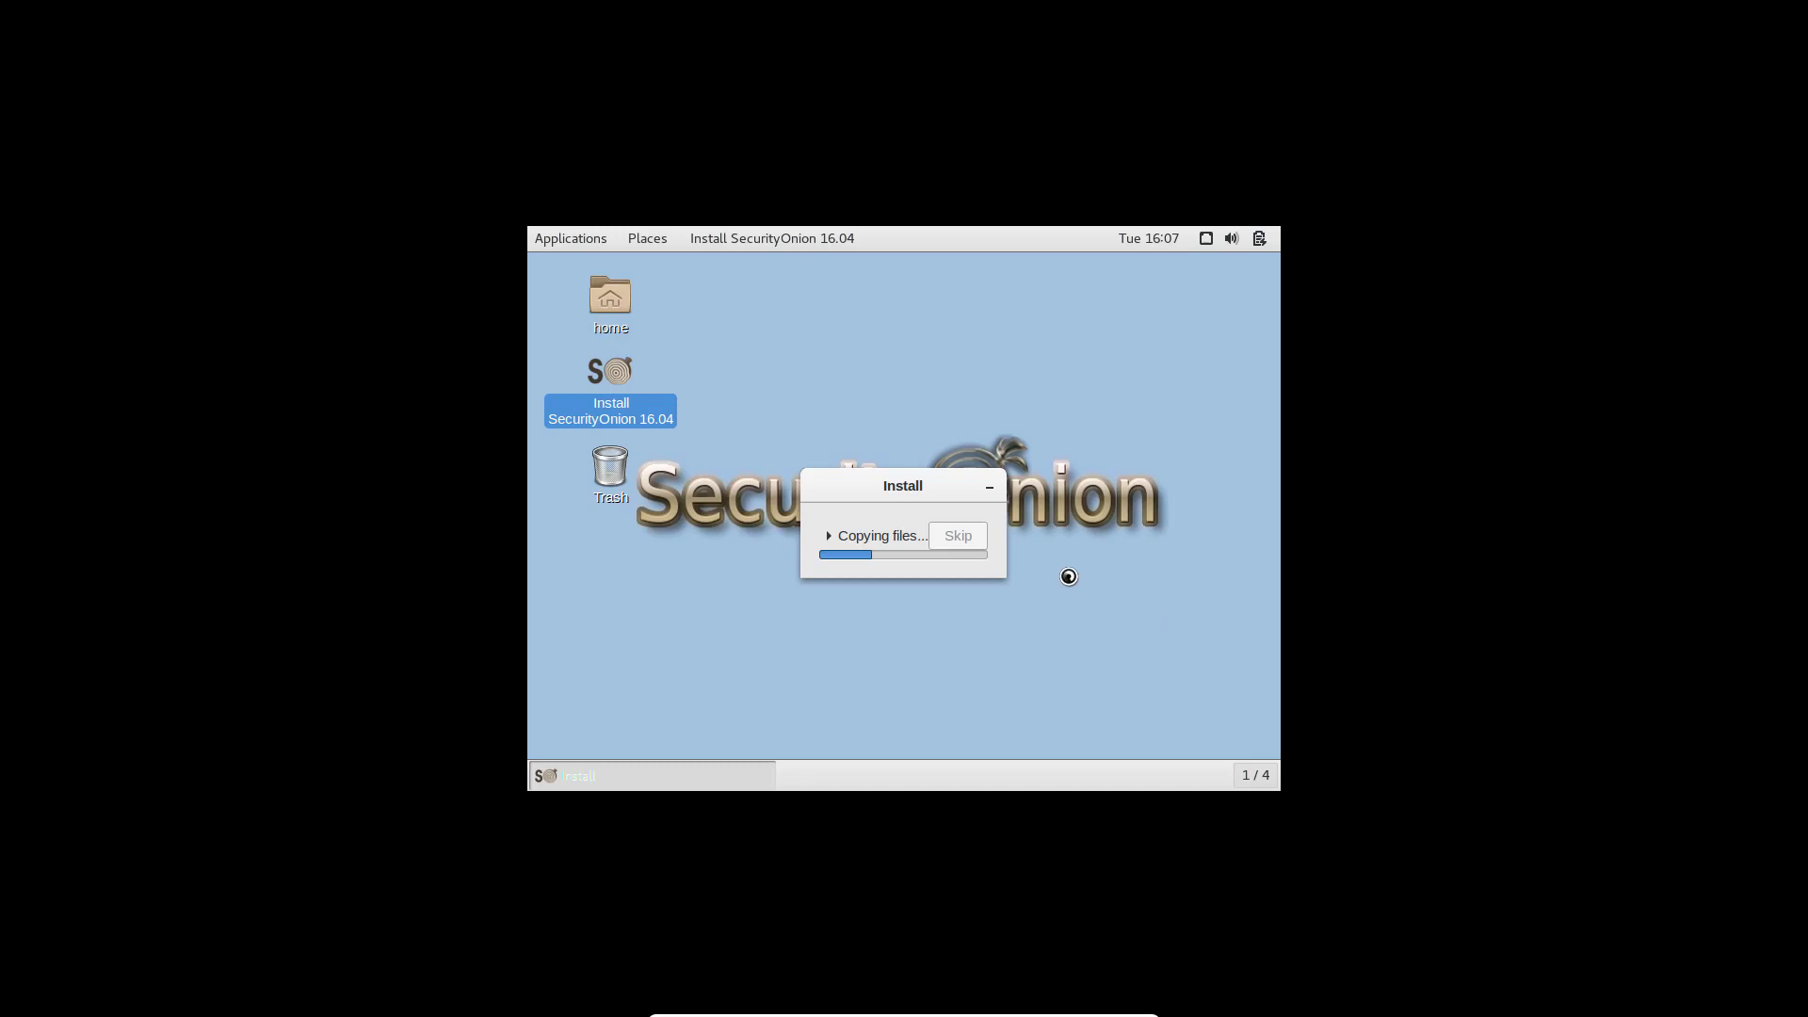
- Open a terminal in the guest and list the available display resolutions with xrandr
{"action": "left_click", "coordinate": [567, 239]}
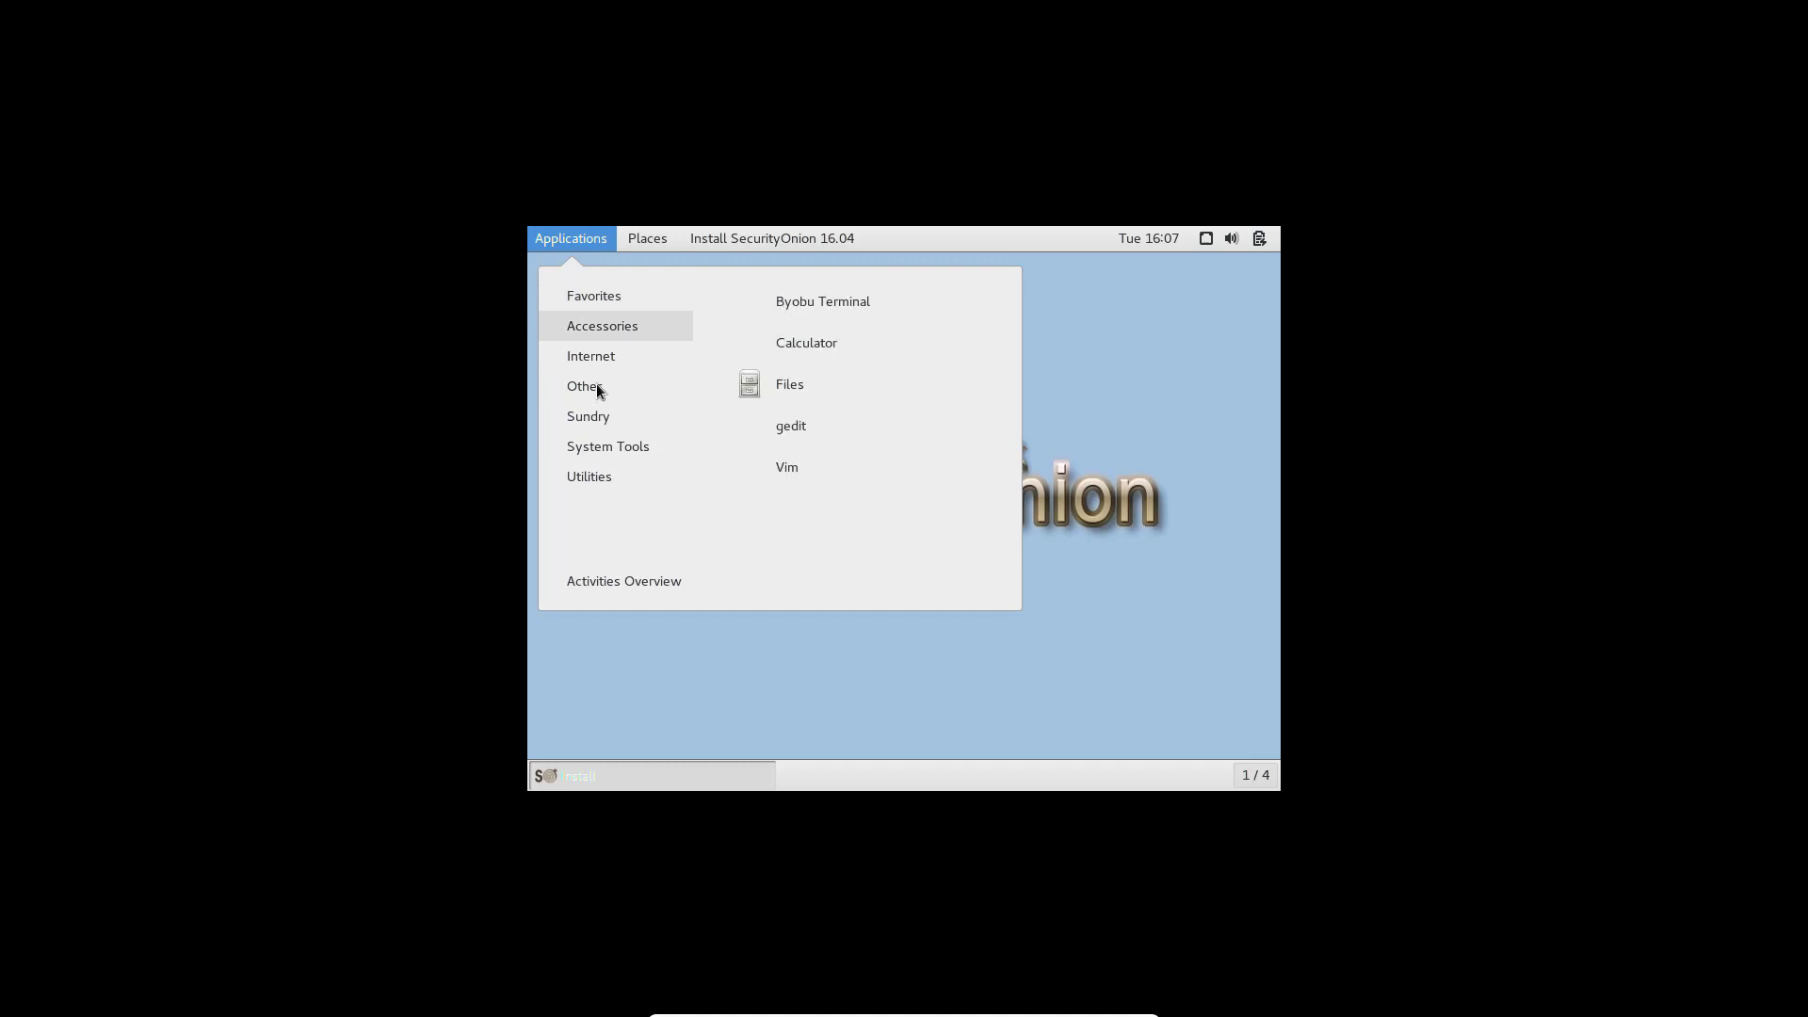
{"action": "mouse_move", "coordinate": [598, 386]}
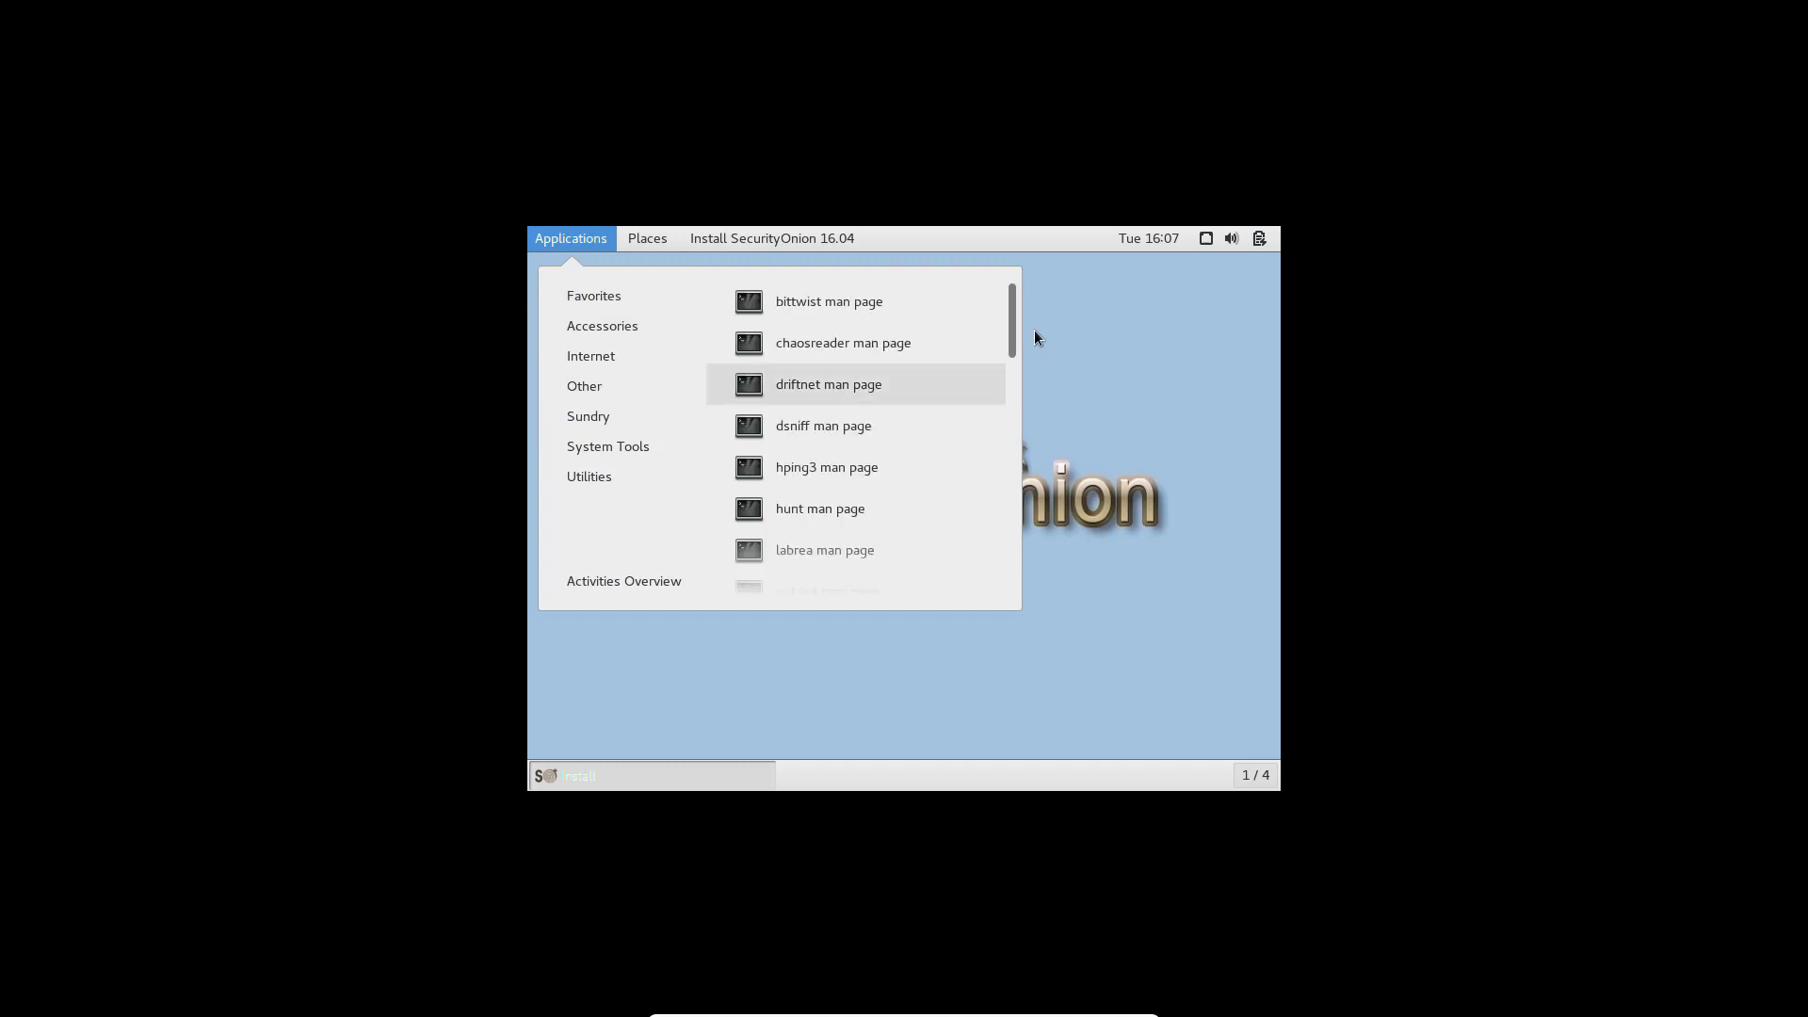
{"action": "left_click_drag", "start_coordinate": [1009, 315], "coordinate": [1002, 549]}
{"action": "left_click", "coordinate": [811, 498]}
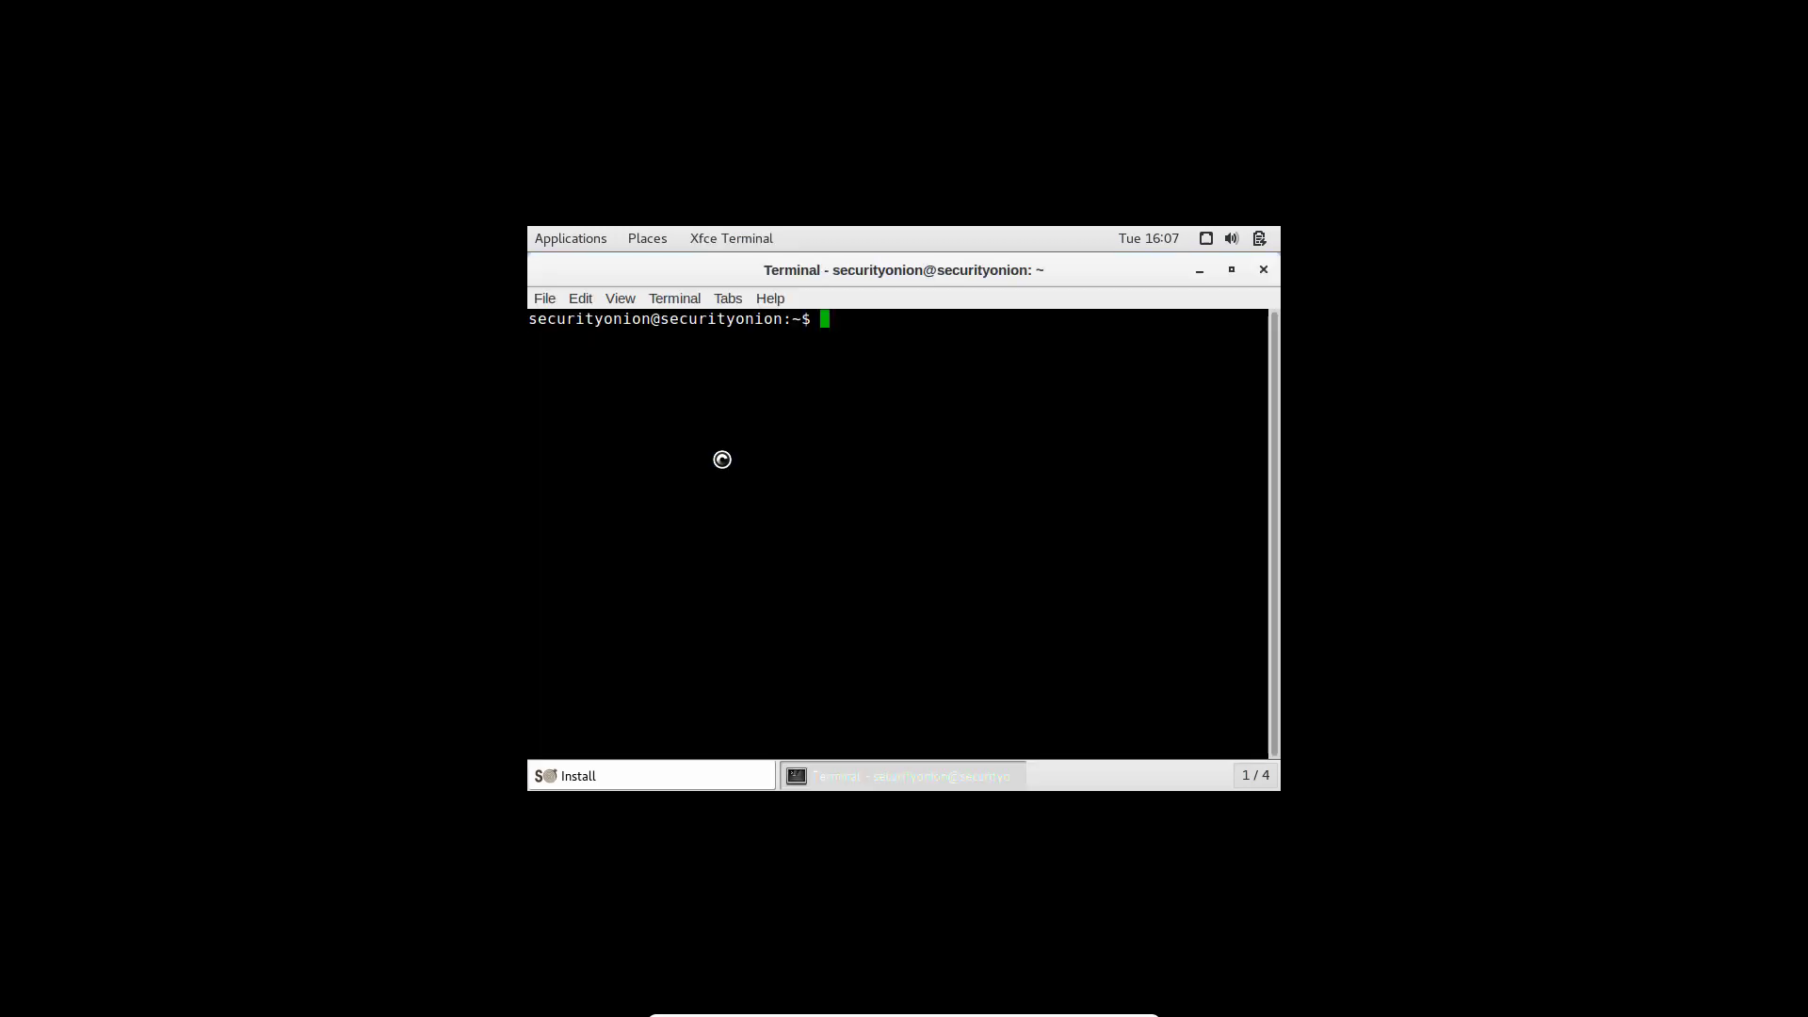
{"action": "type", "text": "xrandr"}
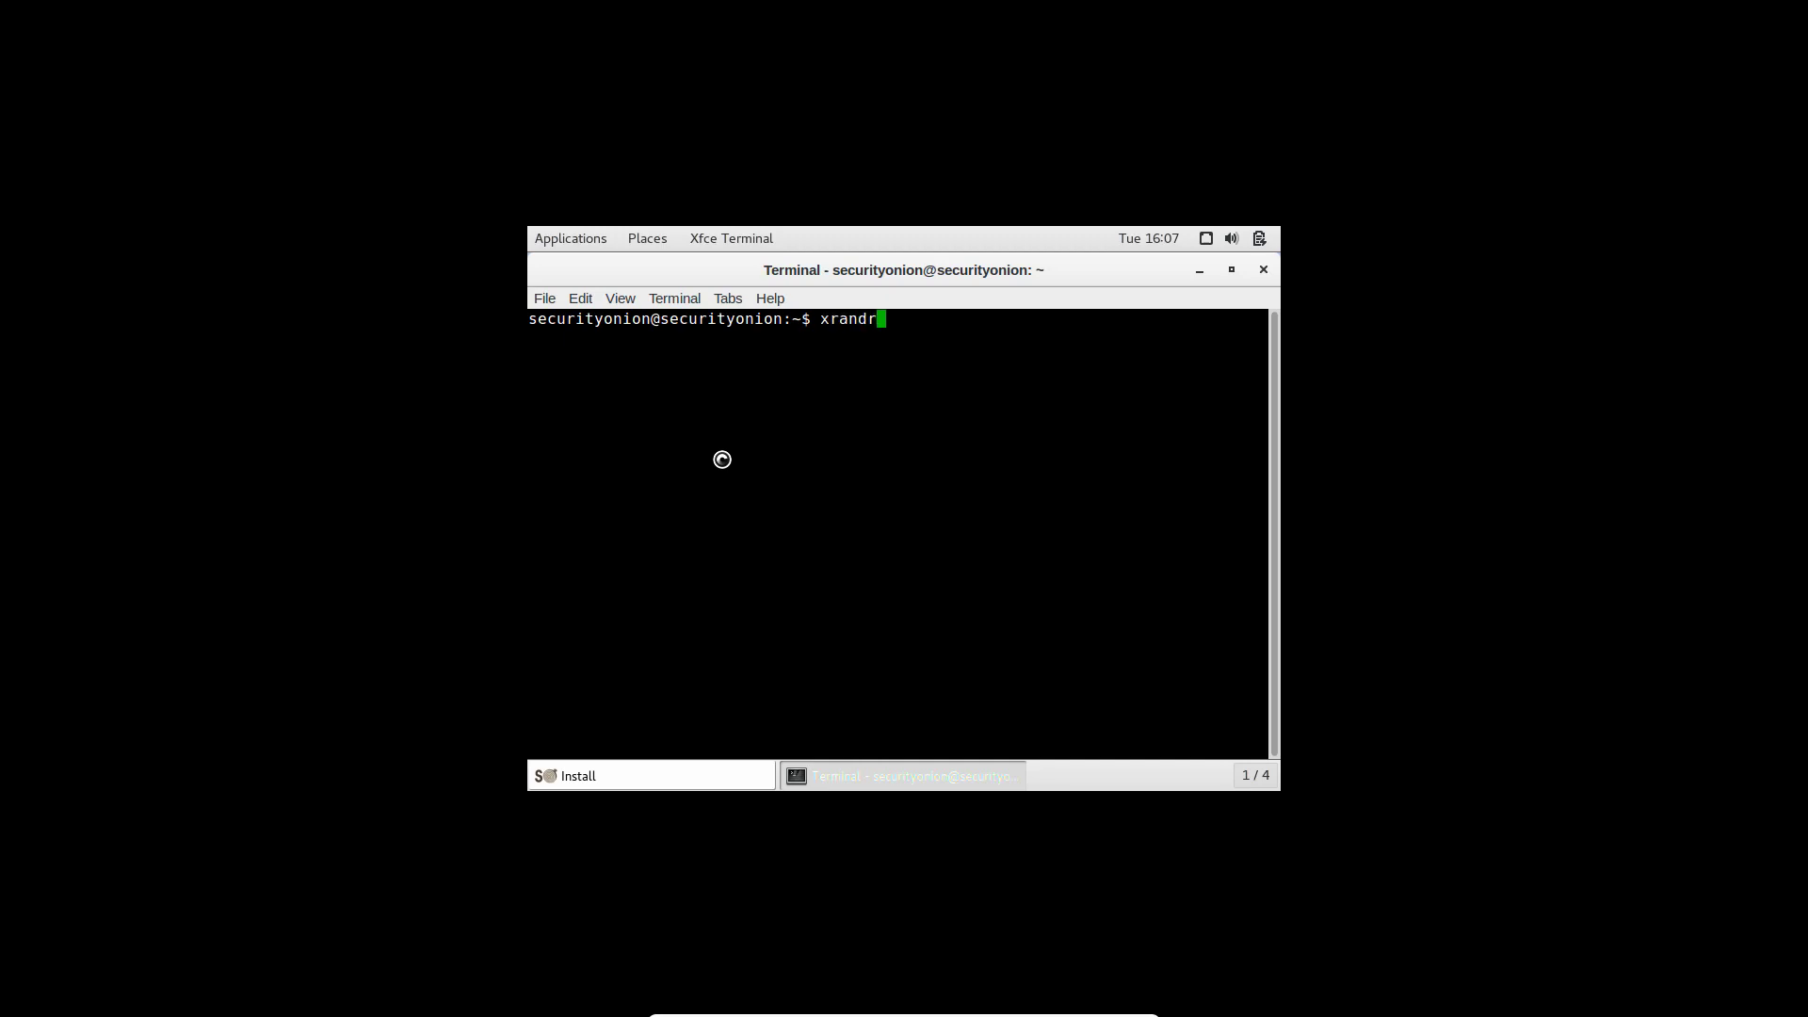
{"action": "key", "text": "Return"}
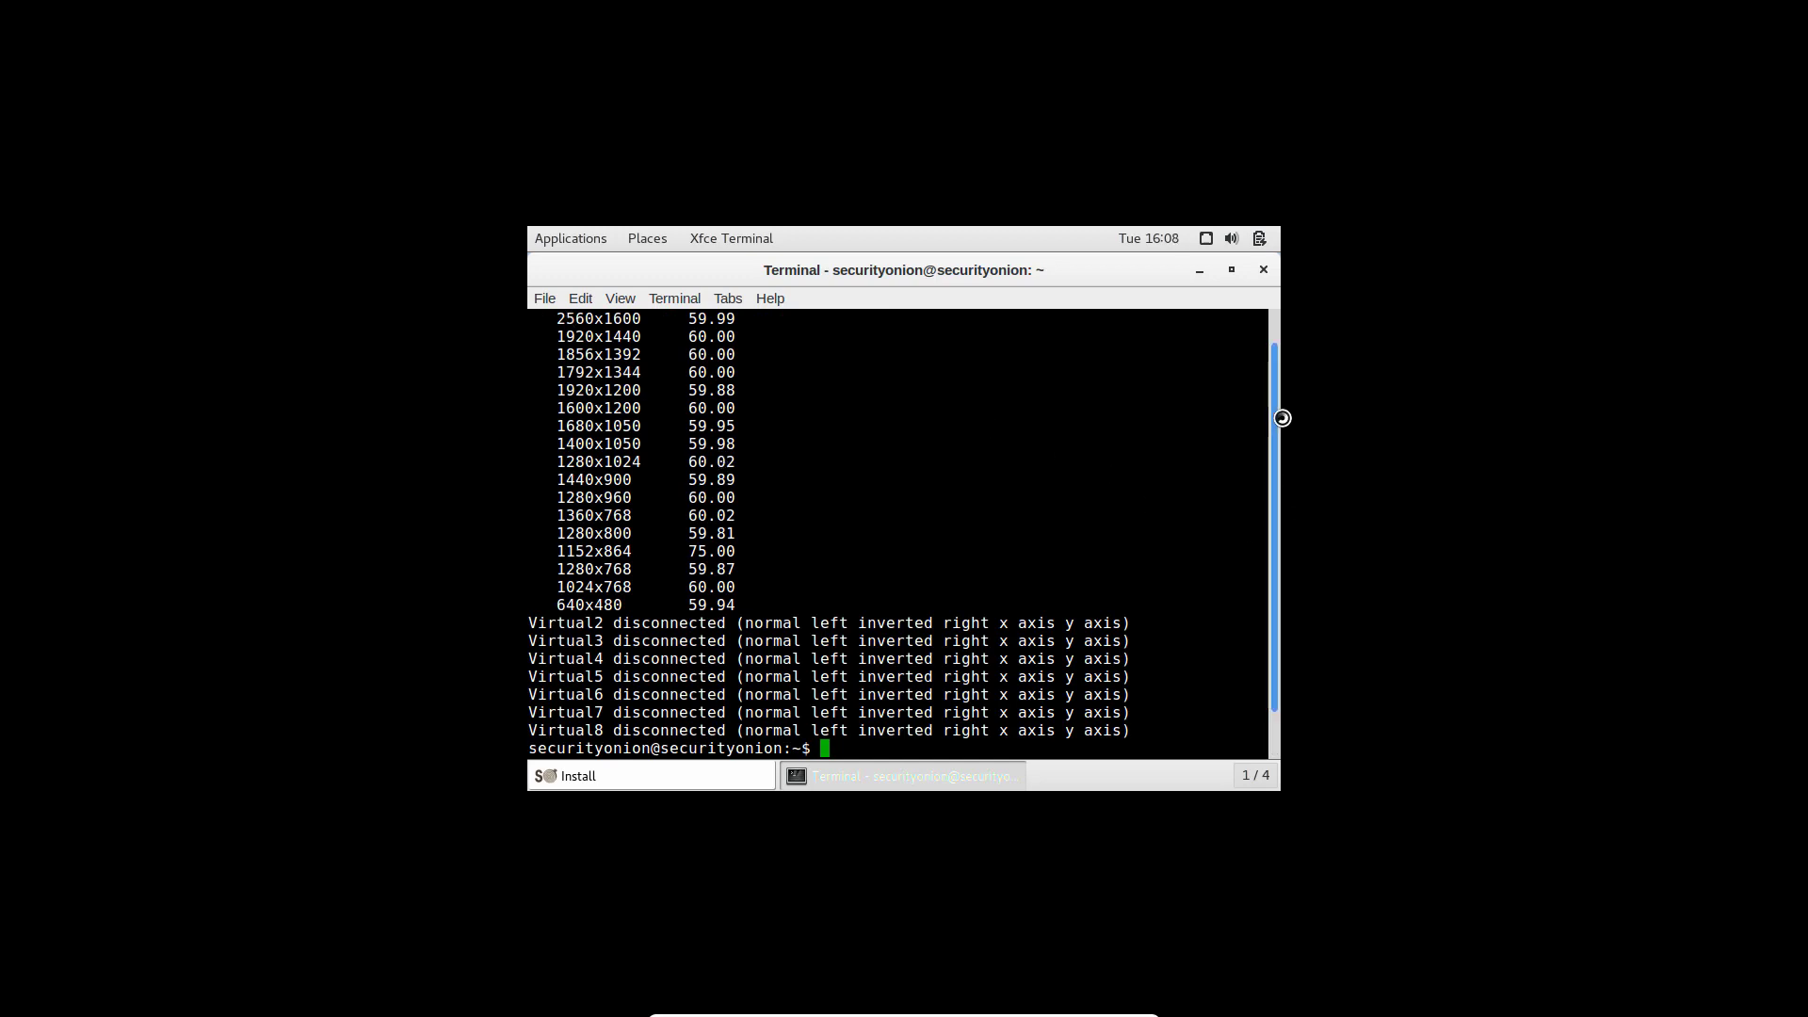
{"action": "scroll", "coordinate": [1282, 417], "scroll_direction": "up", "scroll_amount": 2}
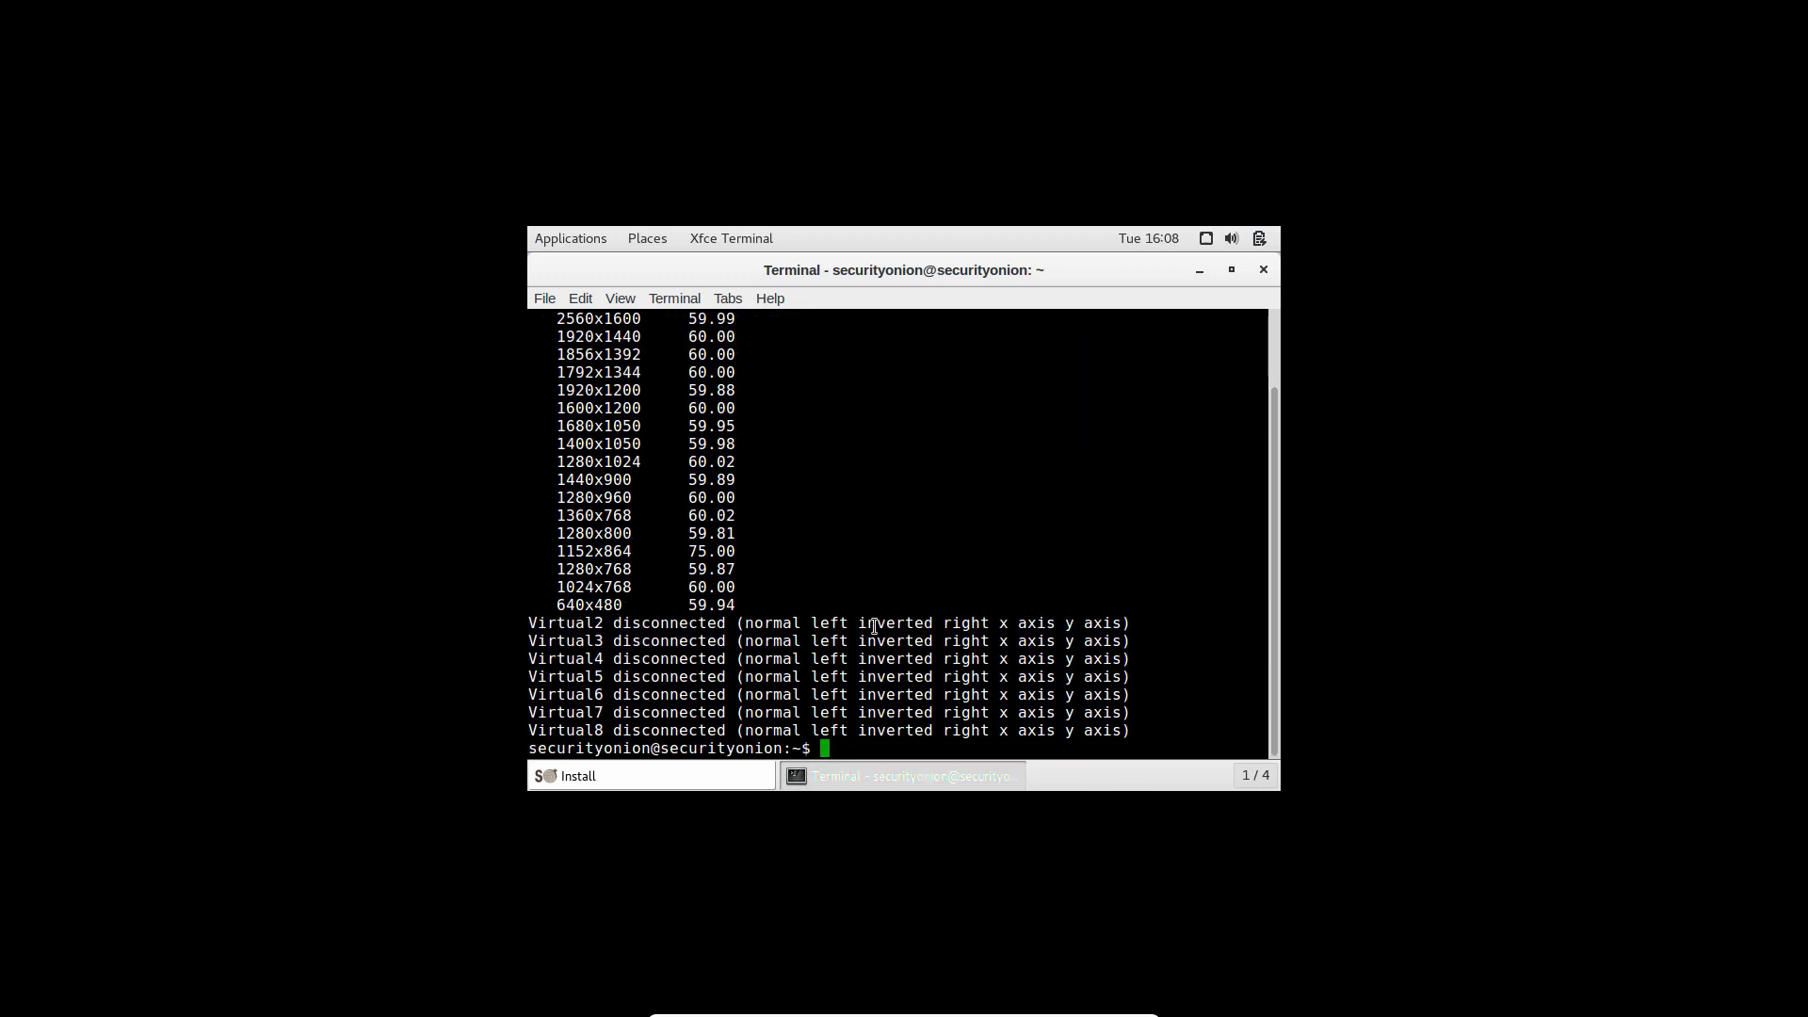
- Set the guest display resolution to 1920x1440 with xrandr -s 1920x1440
{"action": "key", "text": "Up"}
{"action": "type", "text": "-s 1920x1440"}
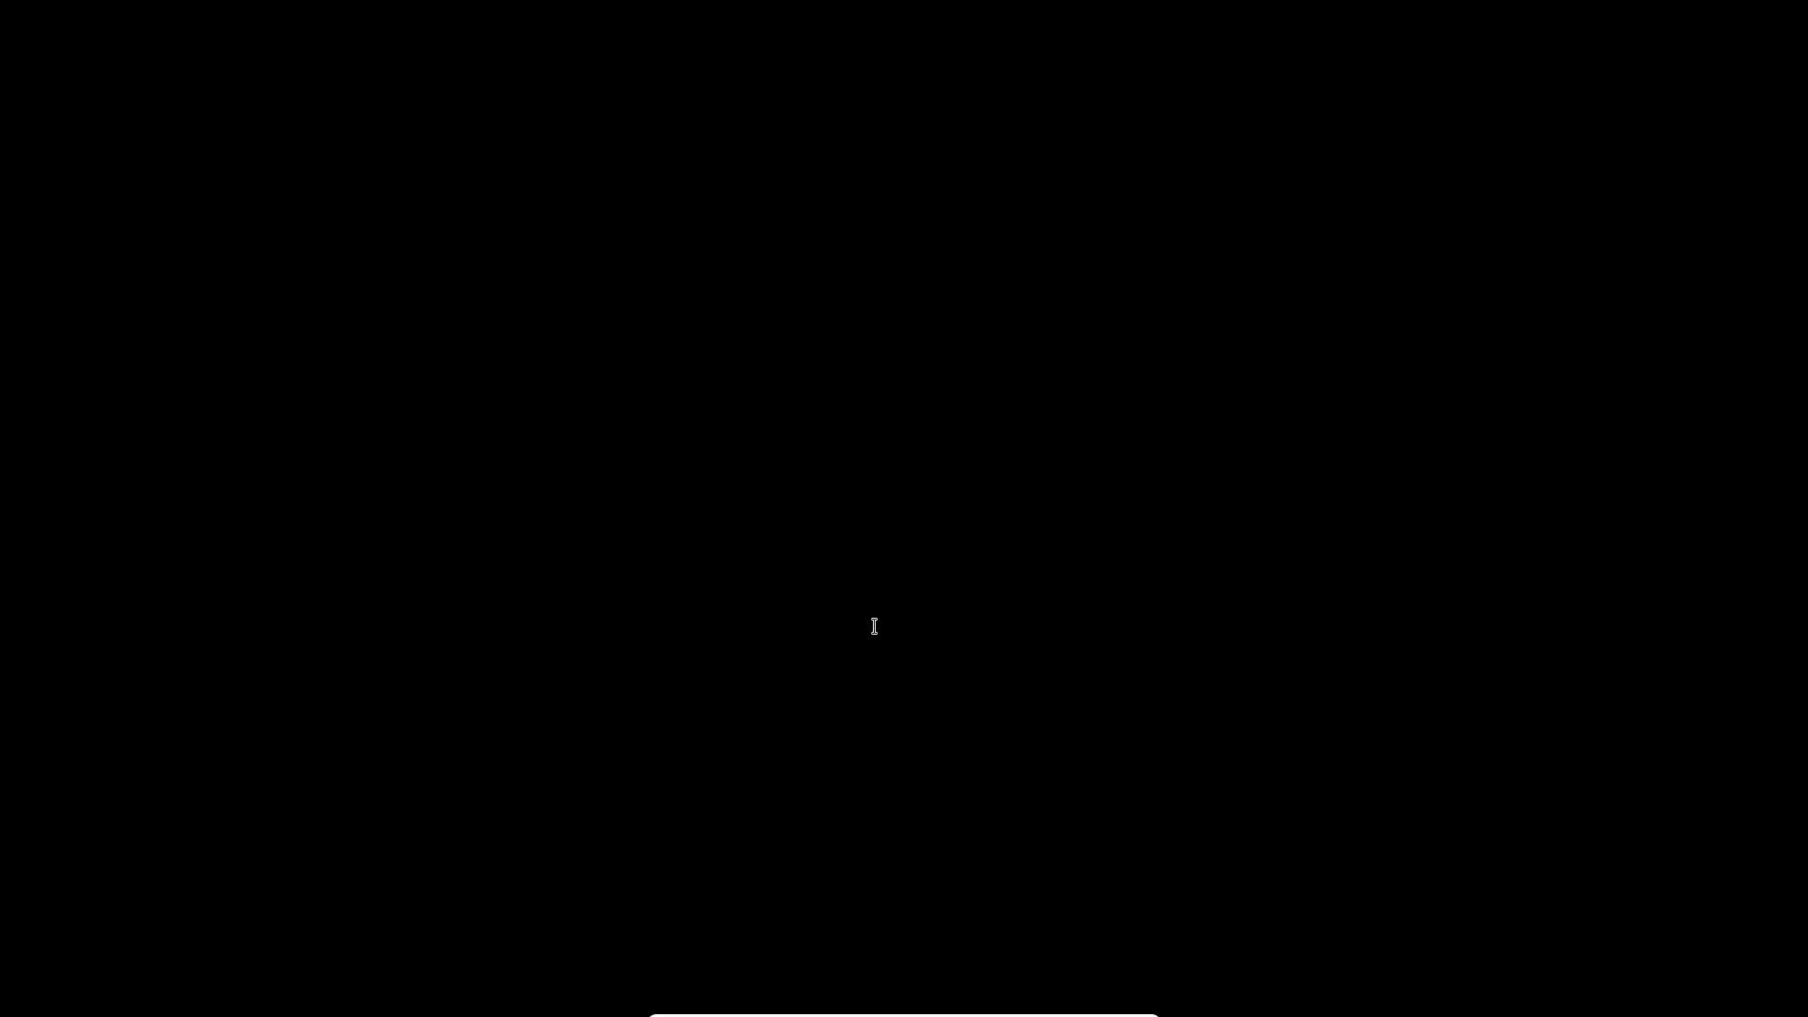
{"action": "key", "text": "Return"}
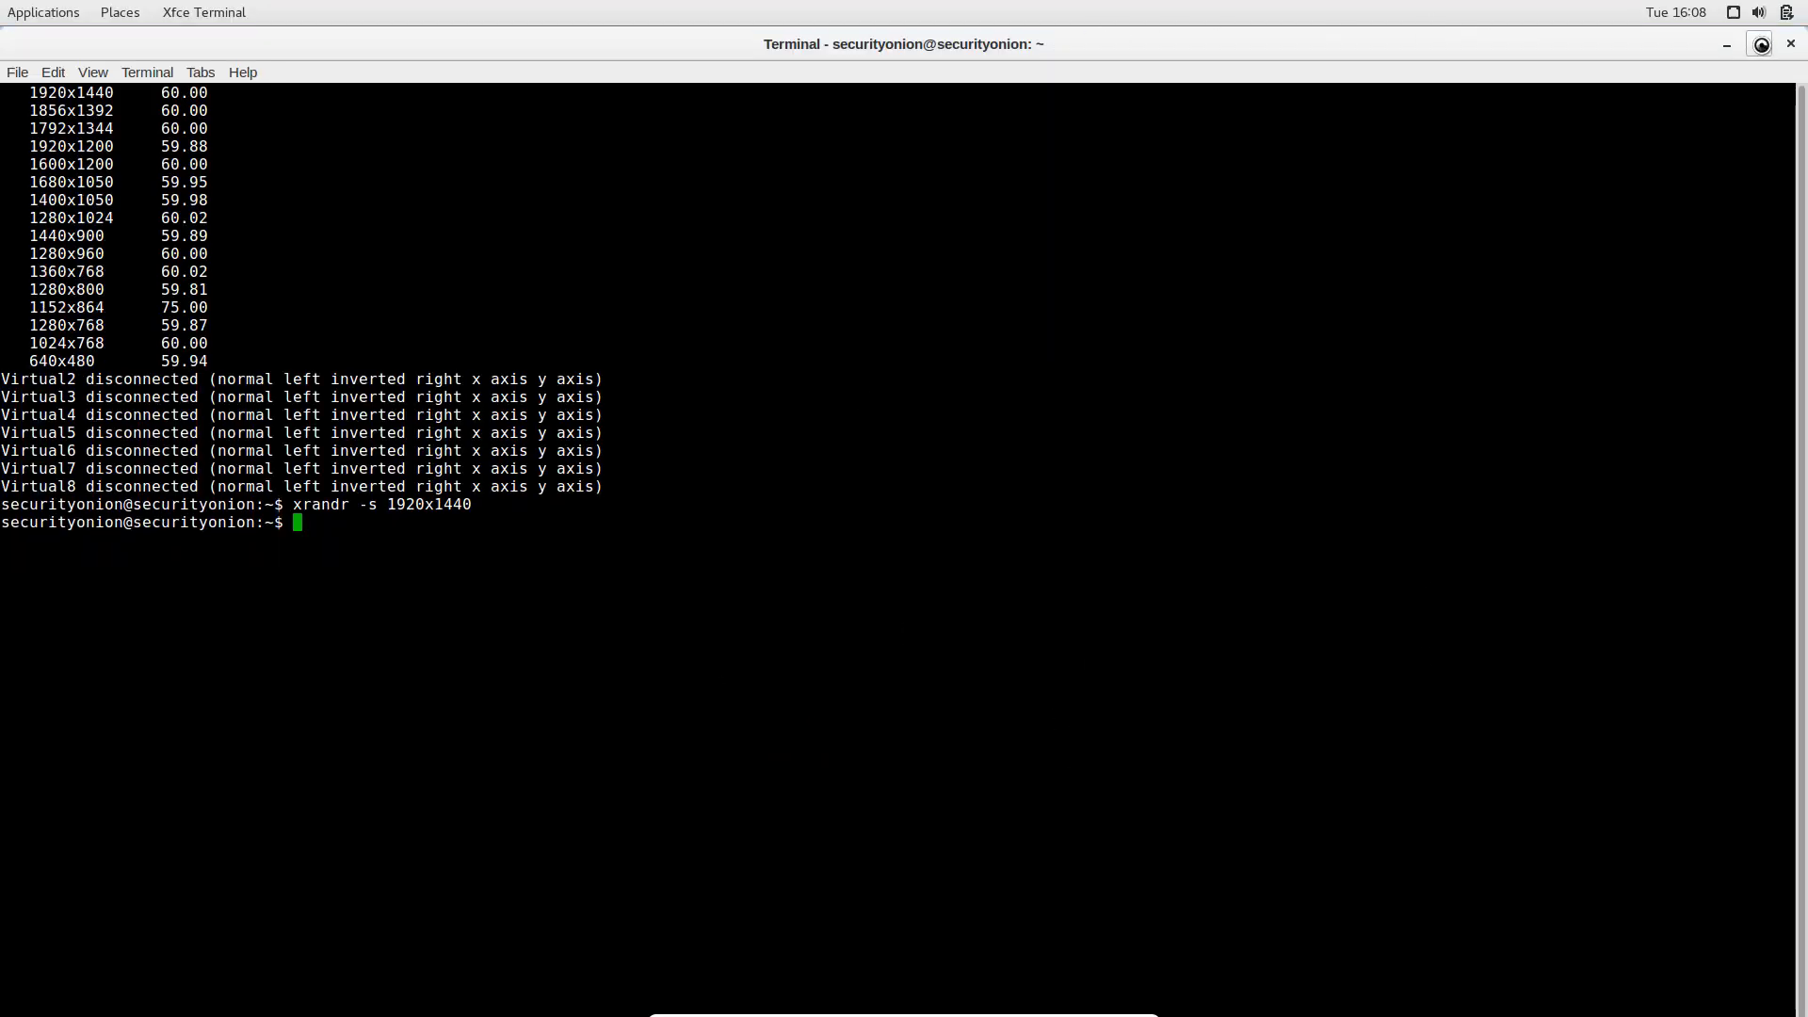
- Restore the terminal to a smaller window, close it, and move the Install progress window above the SecurityOnion logo
{"action": "left_click", "coordinate": [1759, 44]}
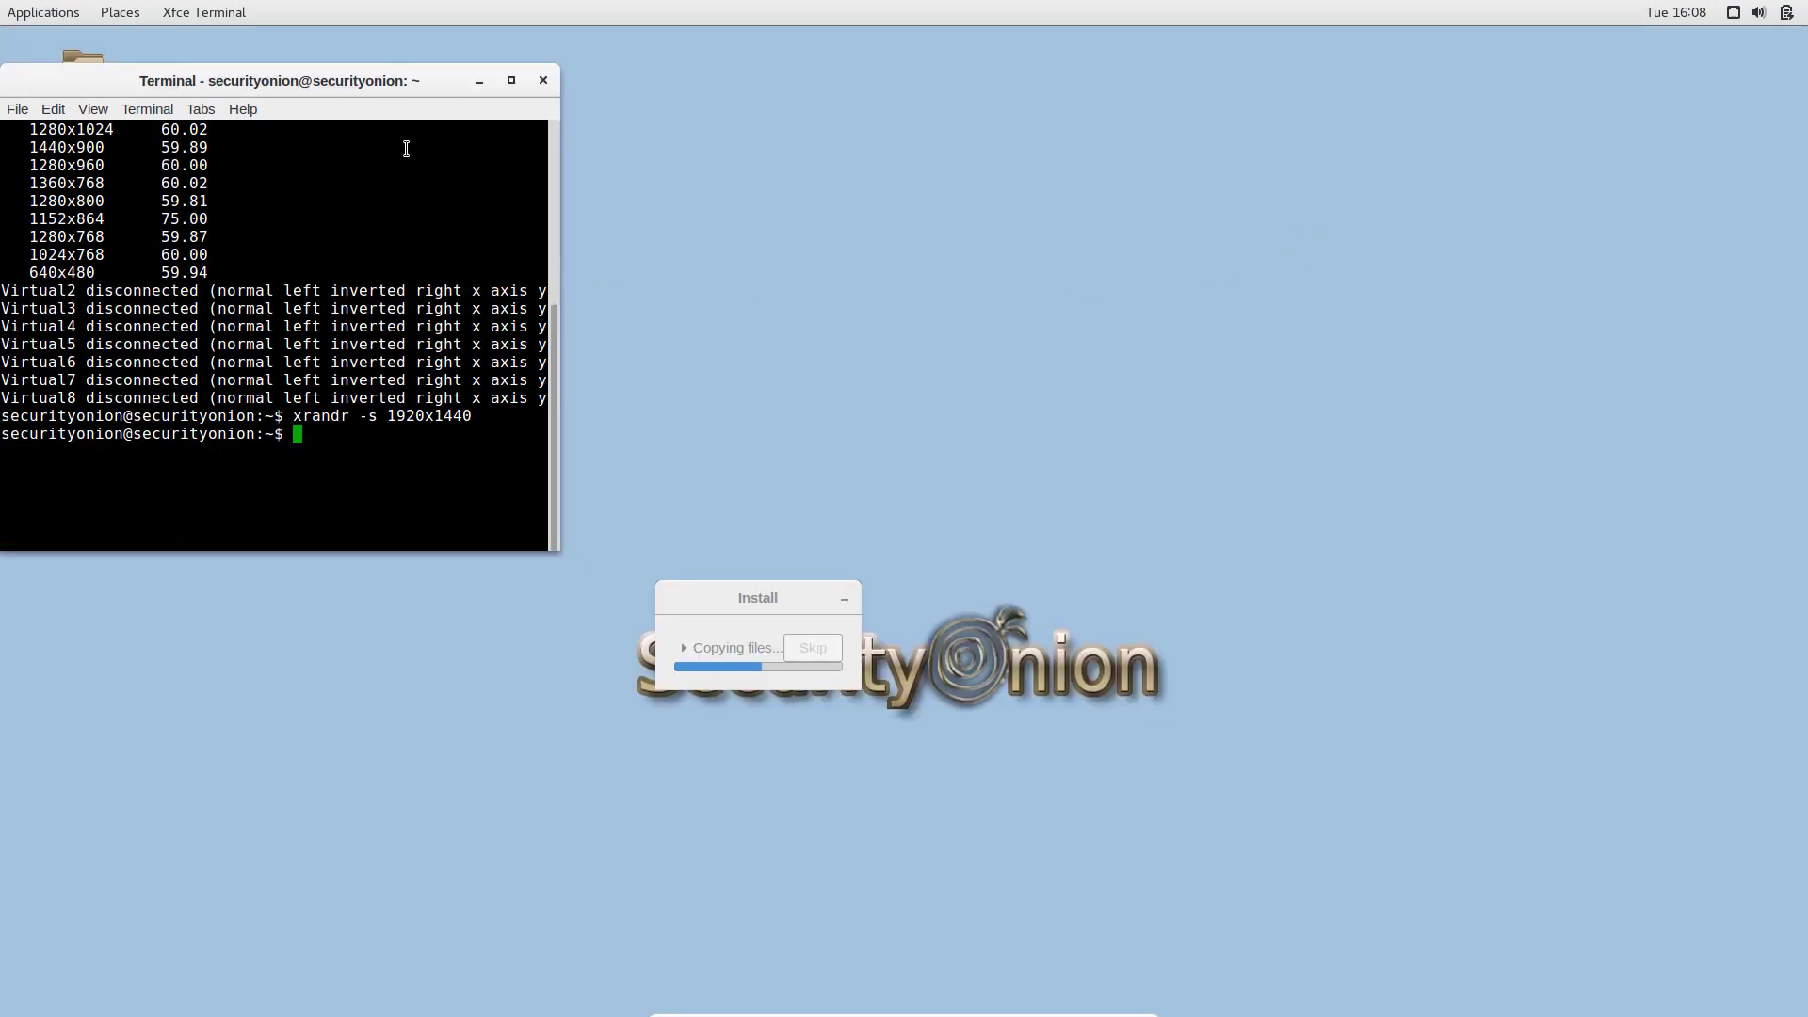
{"action": "left_click_drag", "start_coordinate": [339, 80], "coordinate": [1243, 106]}
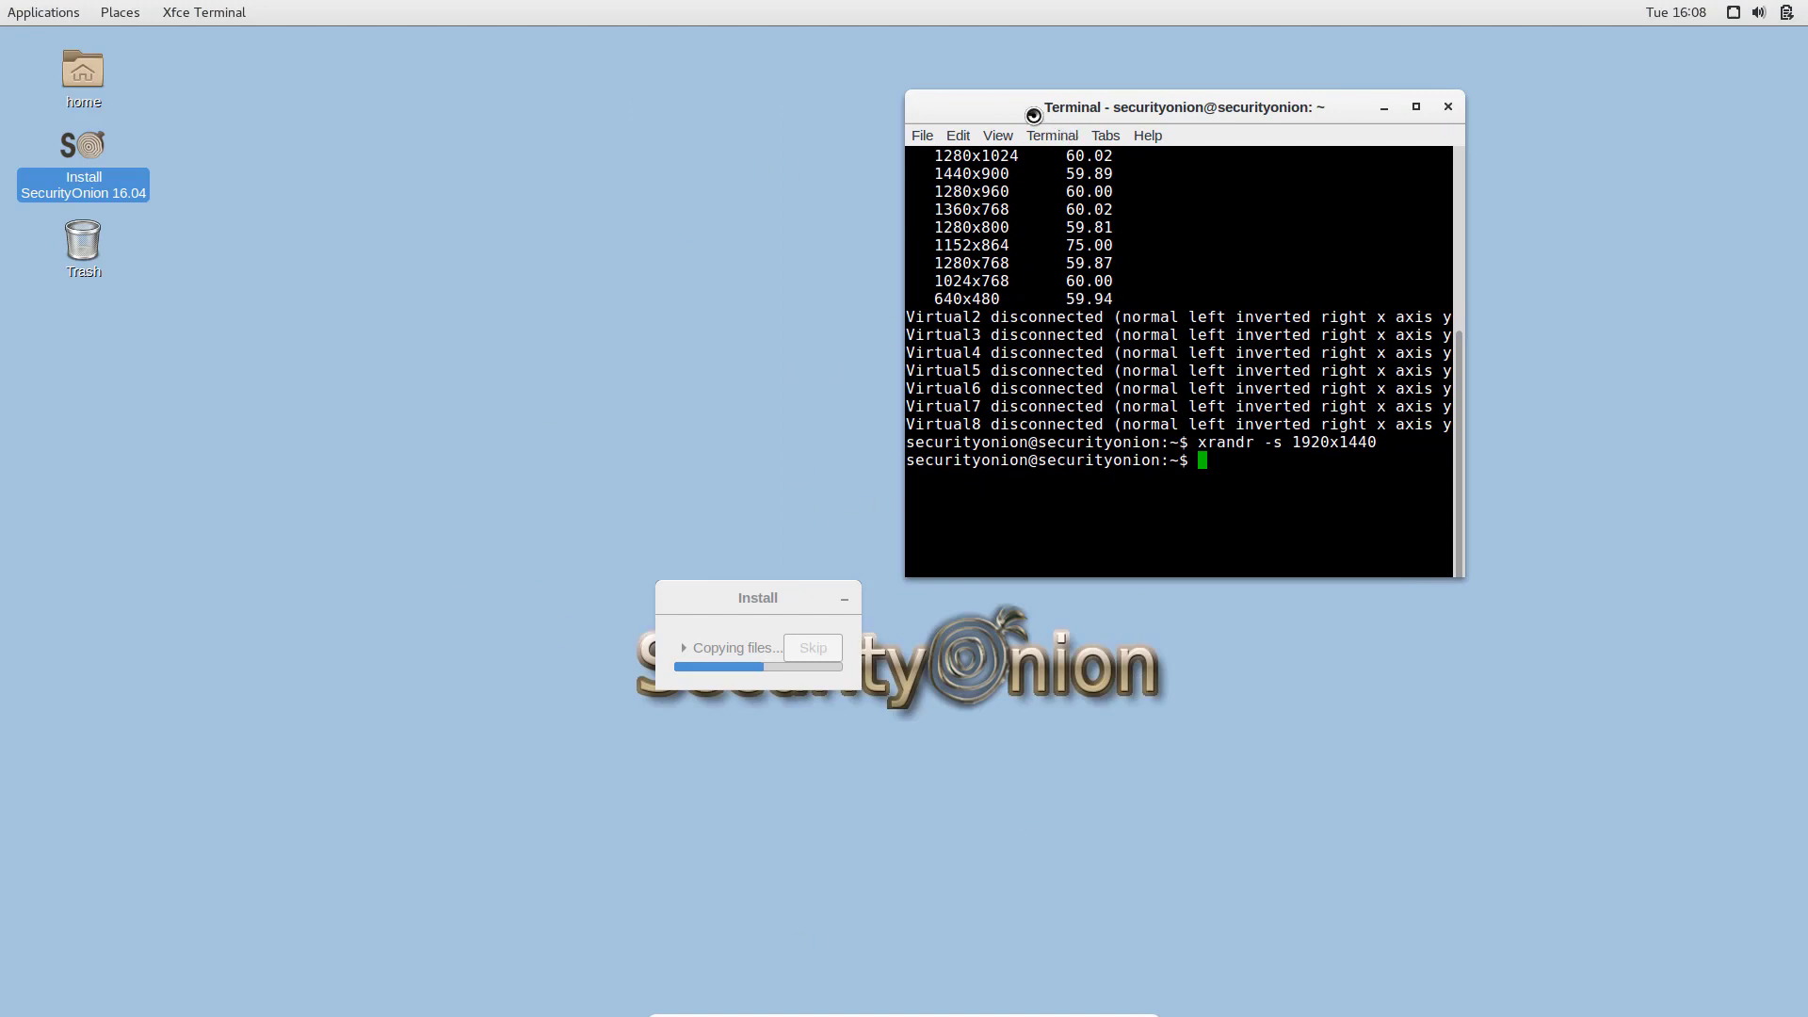
{"action": "left_click_drag", "start_coordinate": [1037, 109], "coordinate": [1075, 150]}
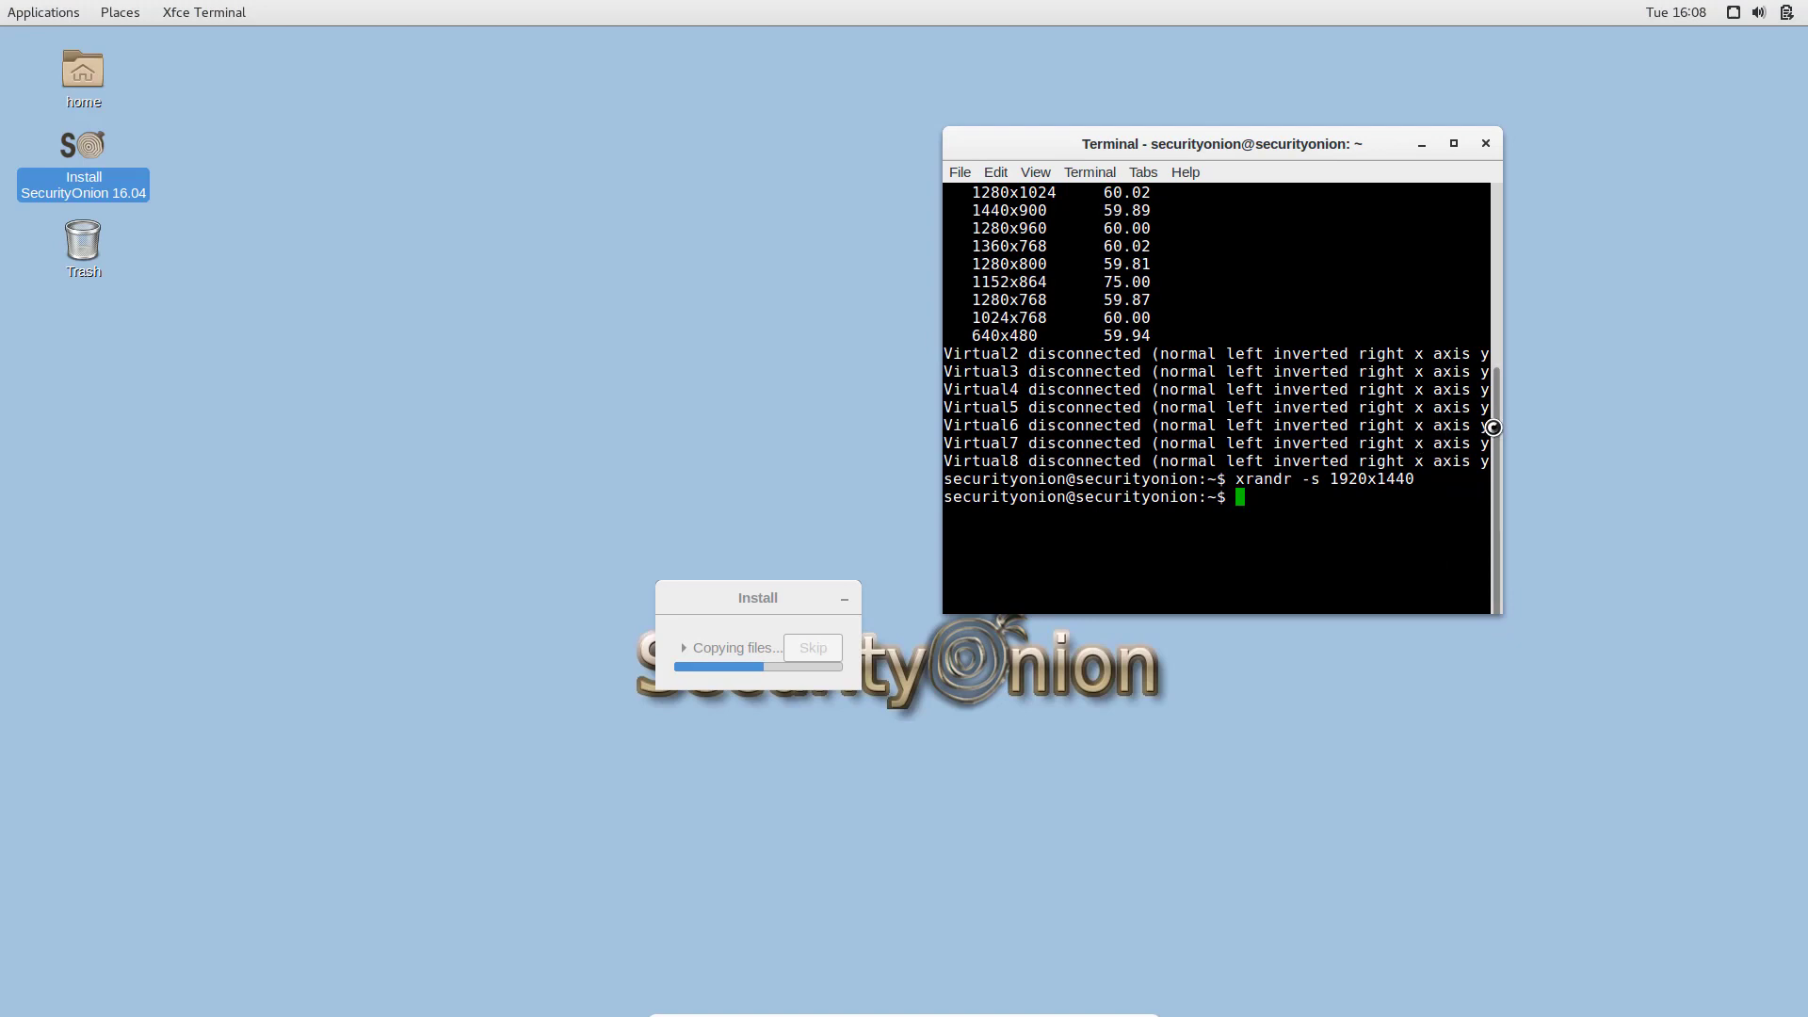
{"action": "left_click_drag", "start_coordinate": [1500, 405], "coordinate": [1504, 330]}
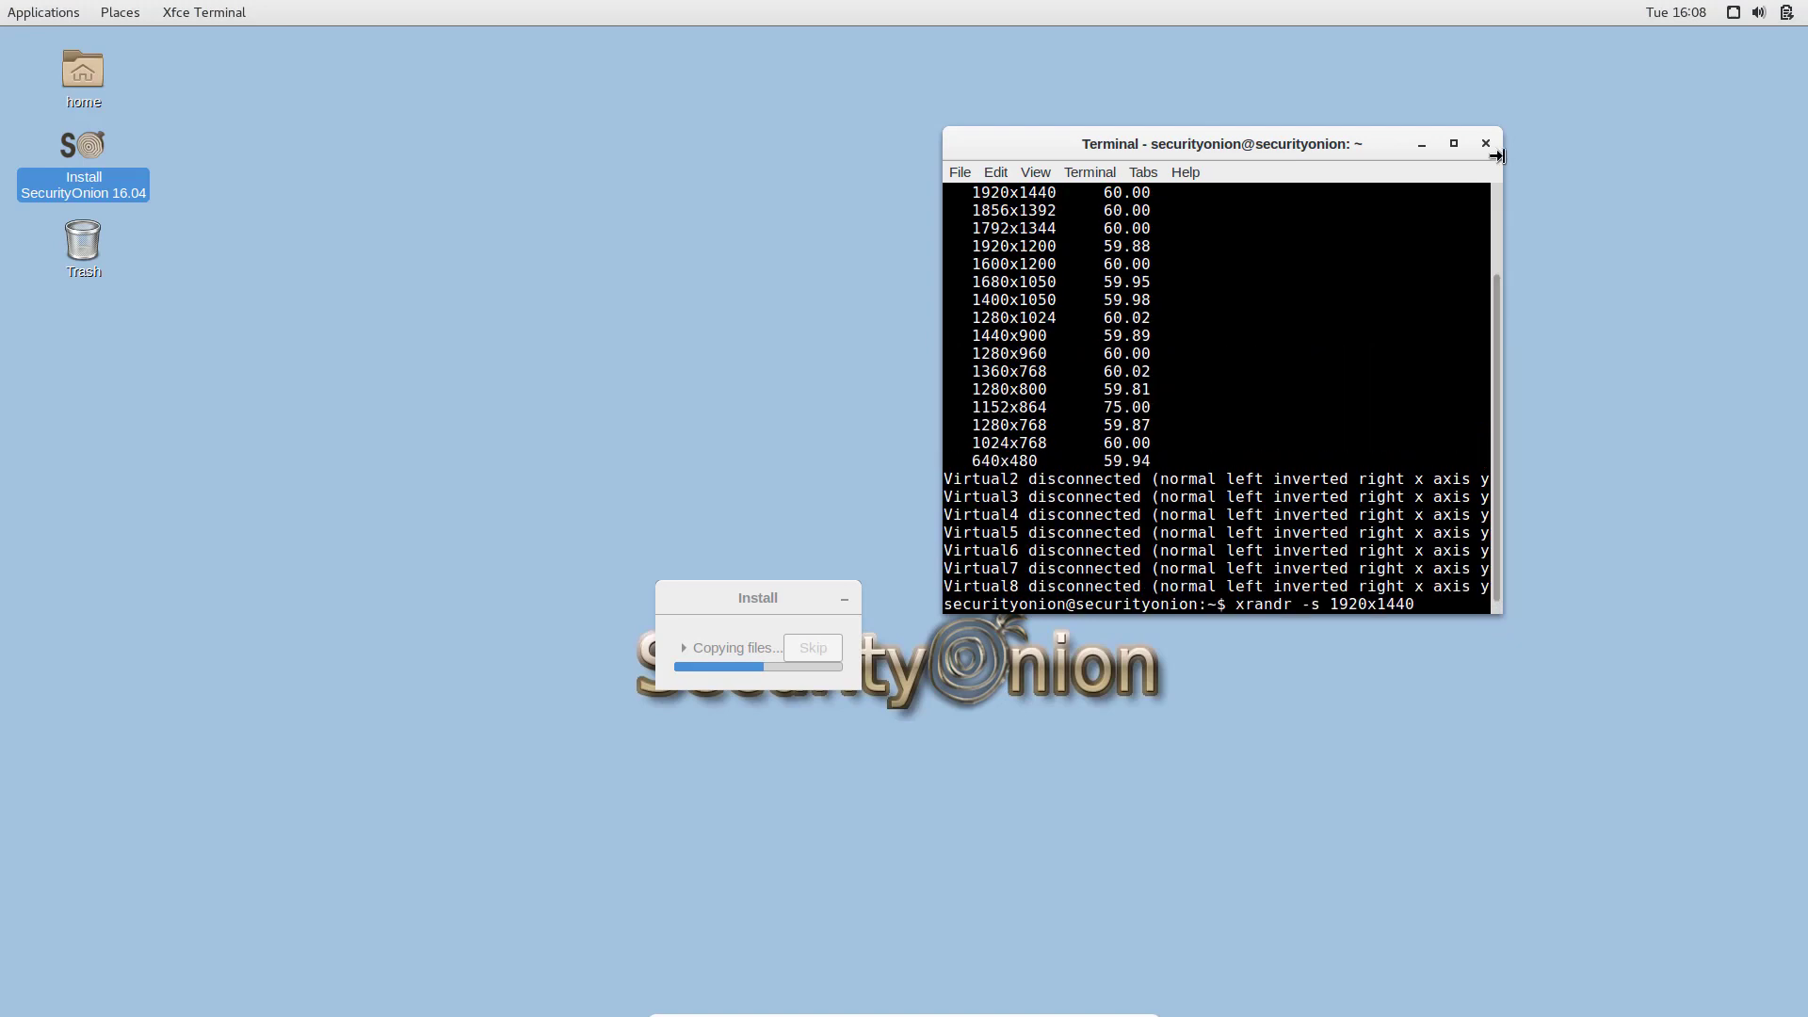
{"action": "left_click", "coordinate": [1486, 143]}
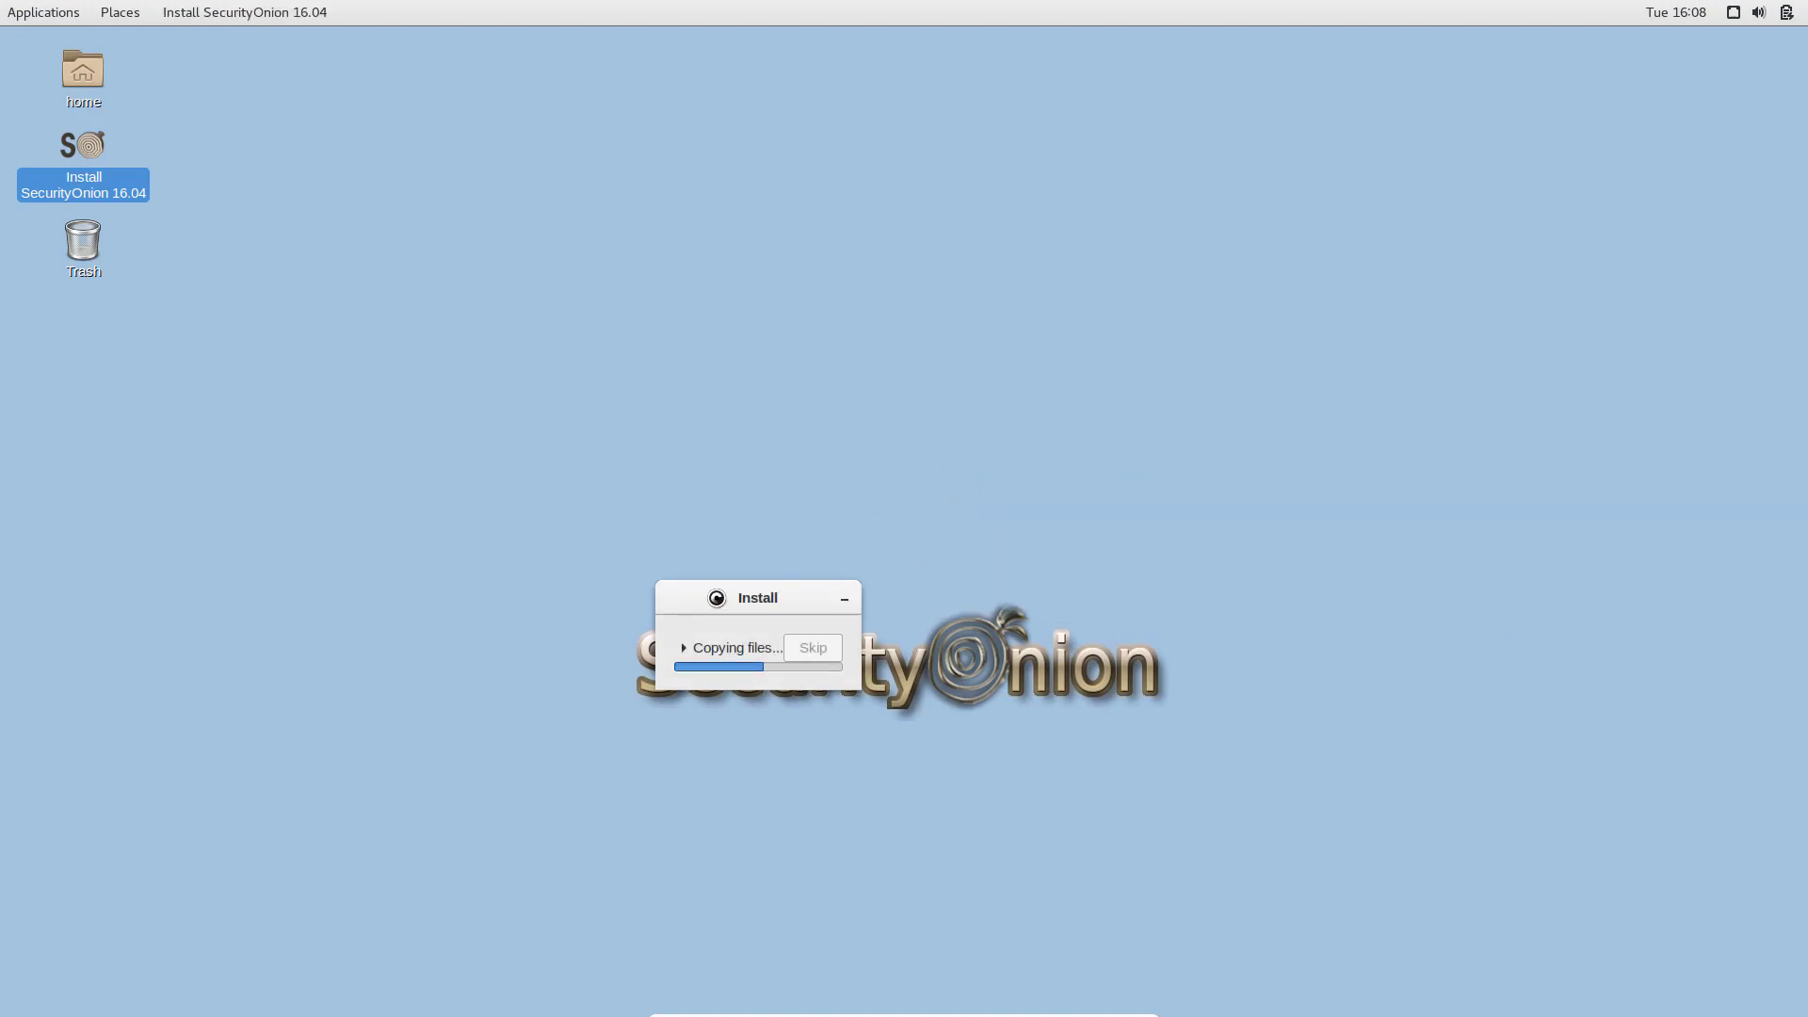
{"action": "left_click_drag", "start_coordinate": [710, 597], "coordinate": [837, 393]}
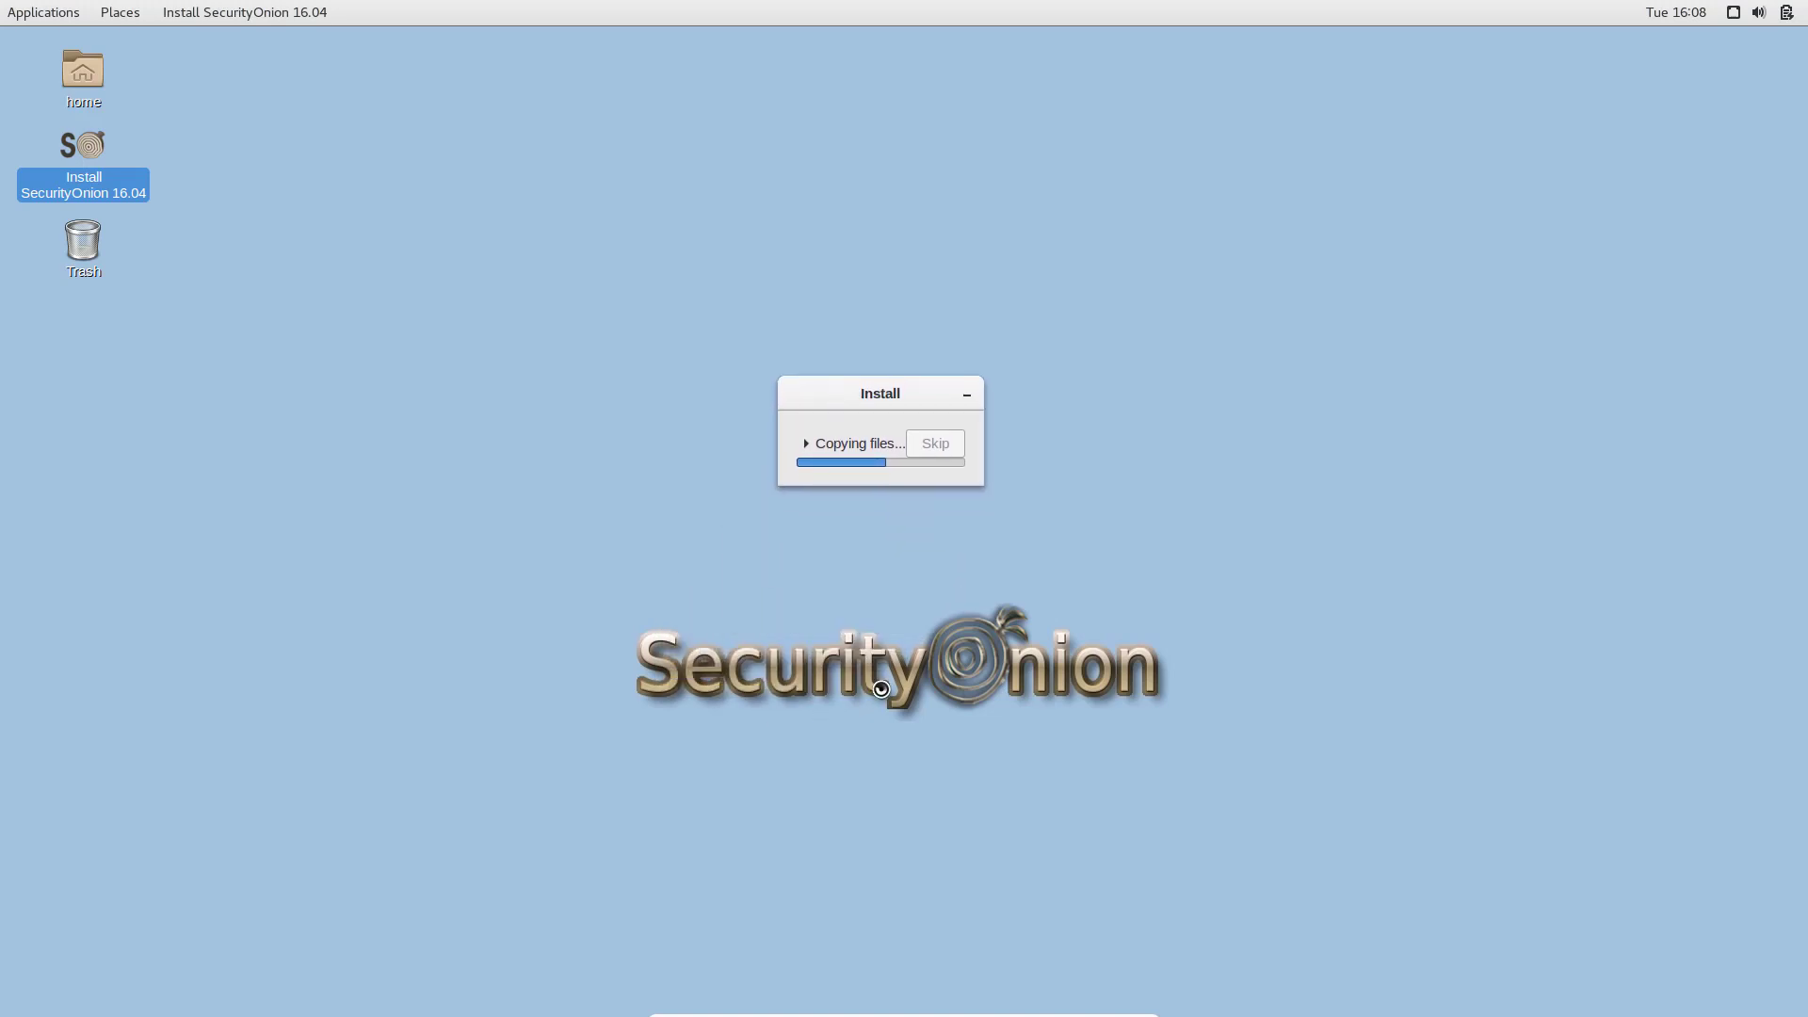
- Switch the Security onion virtual machine from full-screen mode back to a normal window
{"action": "mouse_move", "coordinate": [648, 1014]}
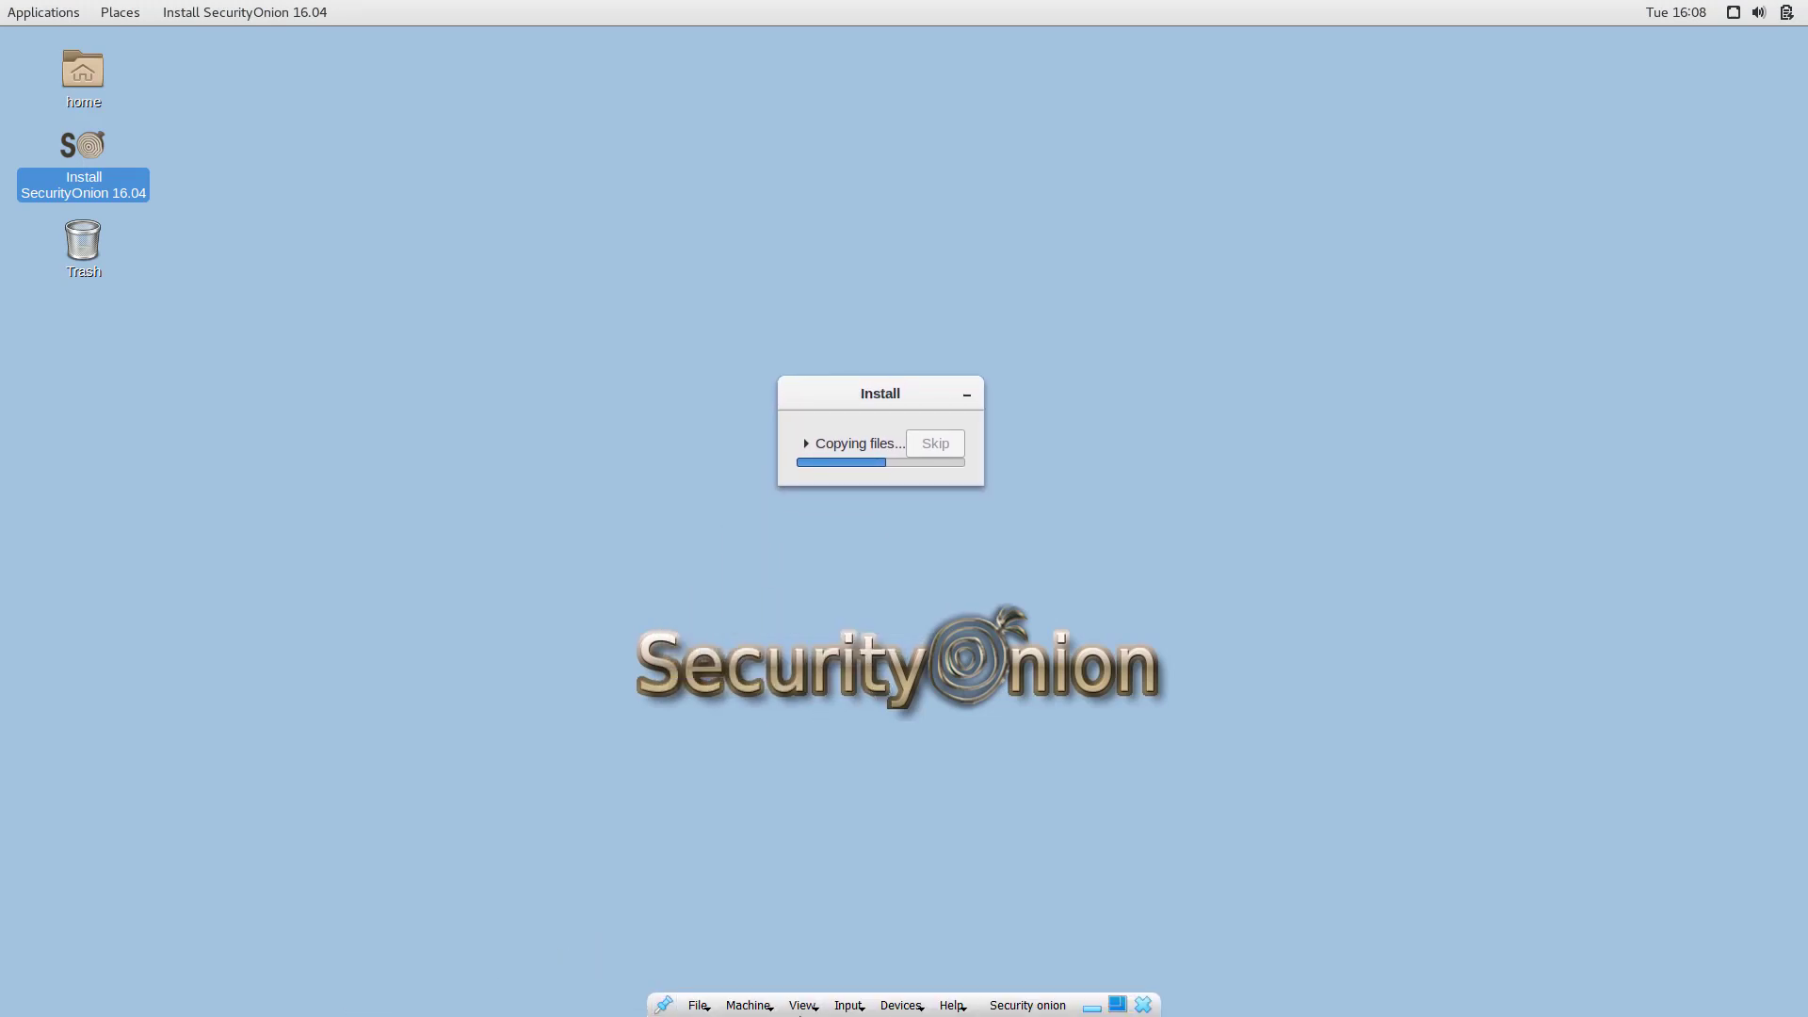
{"action": "left_click", "coordinate": [1117, 1005]}
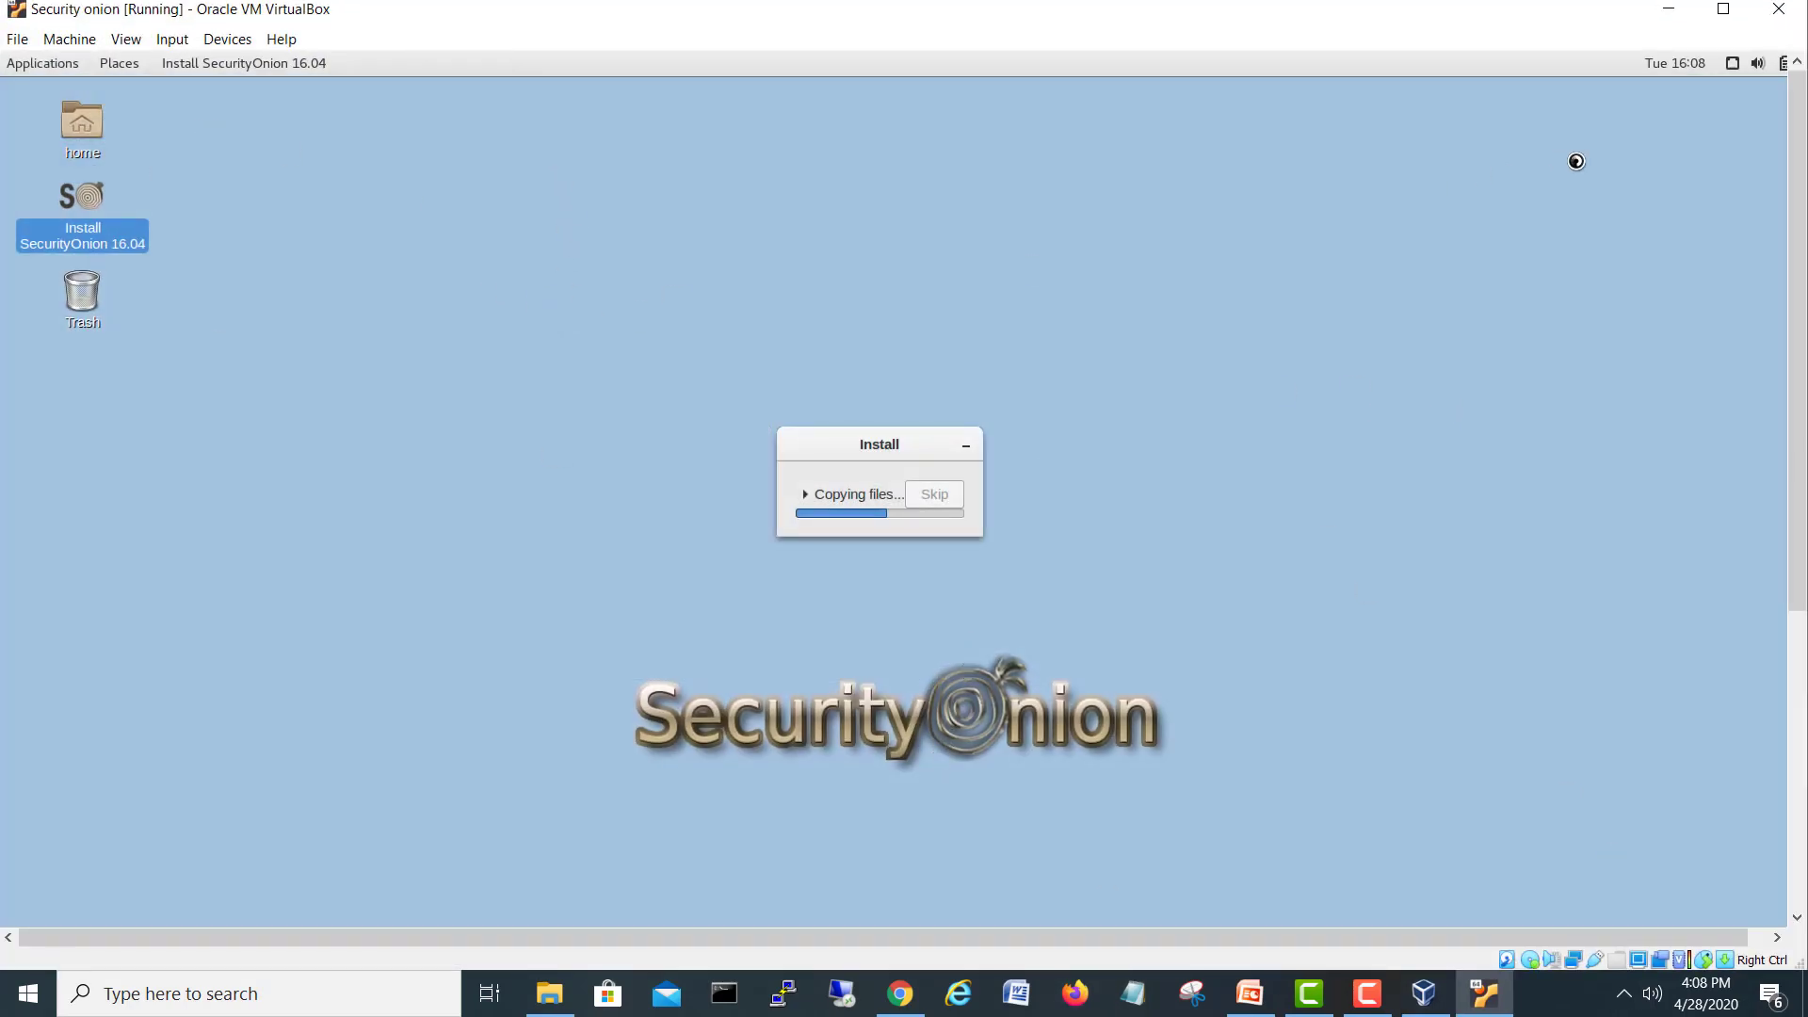
{"action": "mouse_move", "coordinate": [1800, 526]}
{"action": "left_mouse_down"}
{"action": "mouse_move", "coordinate": [1805, 590]}
{"action": "mouse_move", "coordinate": [1805, 520]}
{"action": "left_mouse_up"}
{"action": "left_click", "coordinate": [1368, 994]}
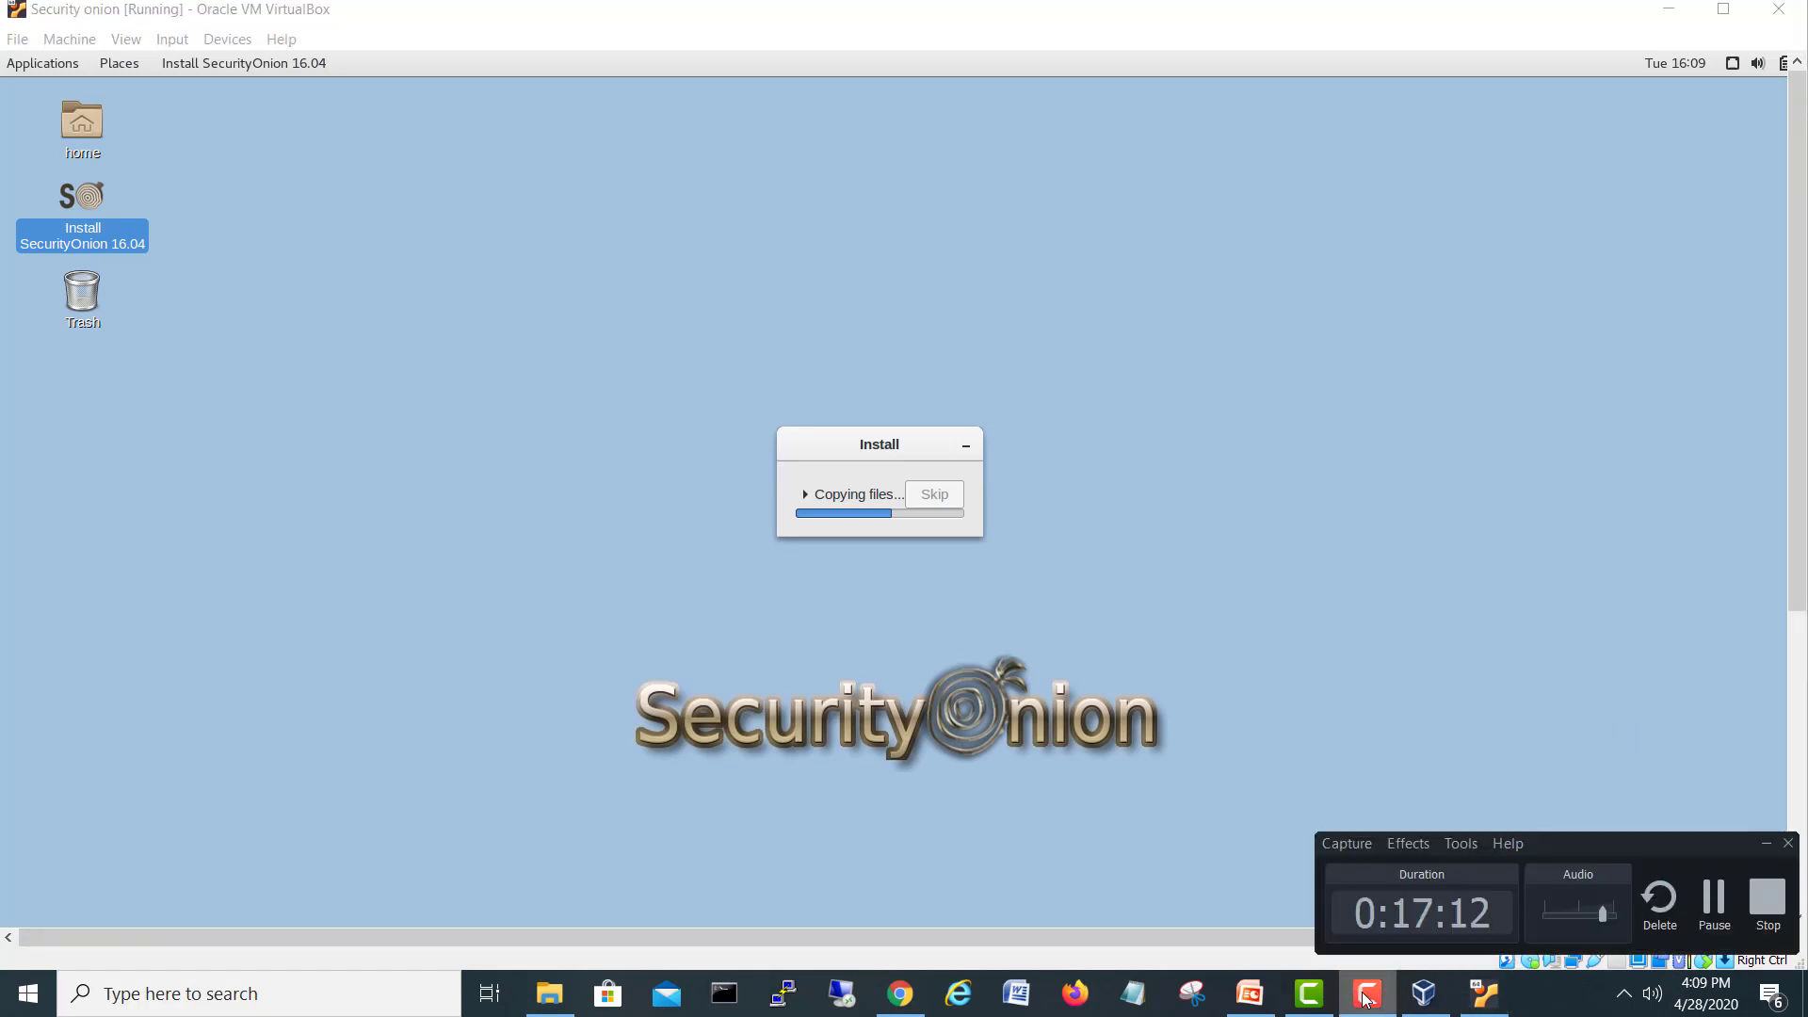
{"action": "left_click", "coordinate": [1712, 914]}
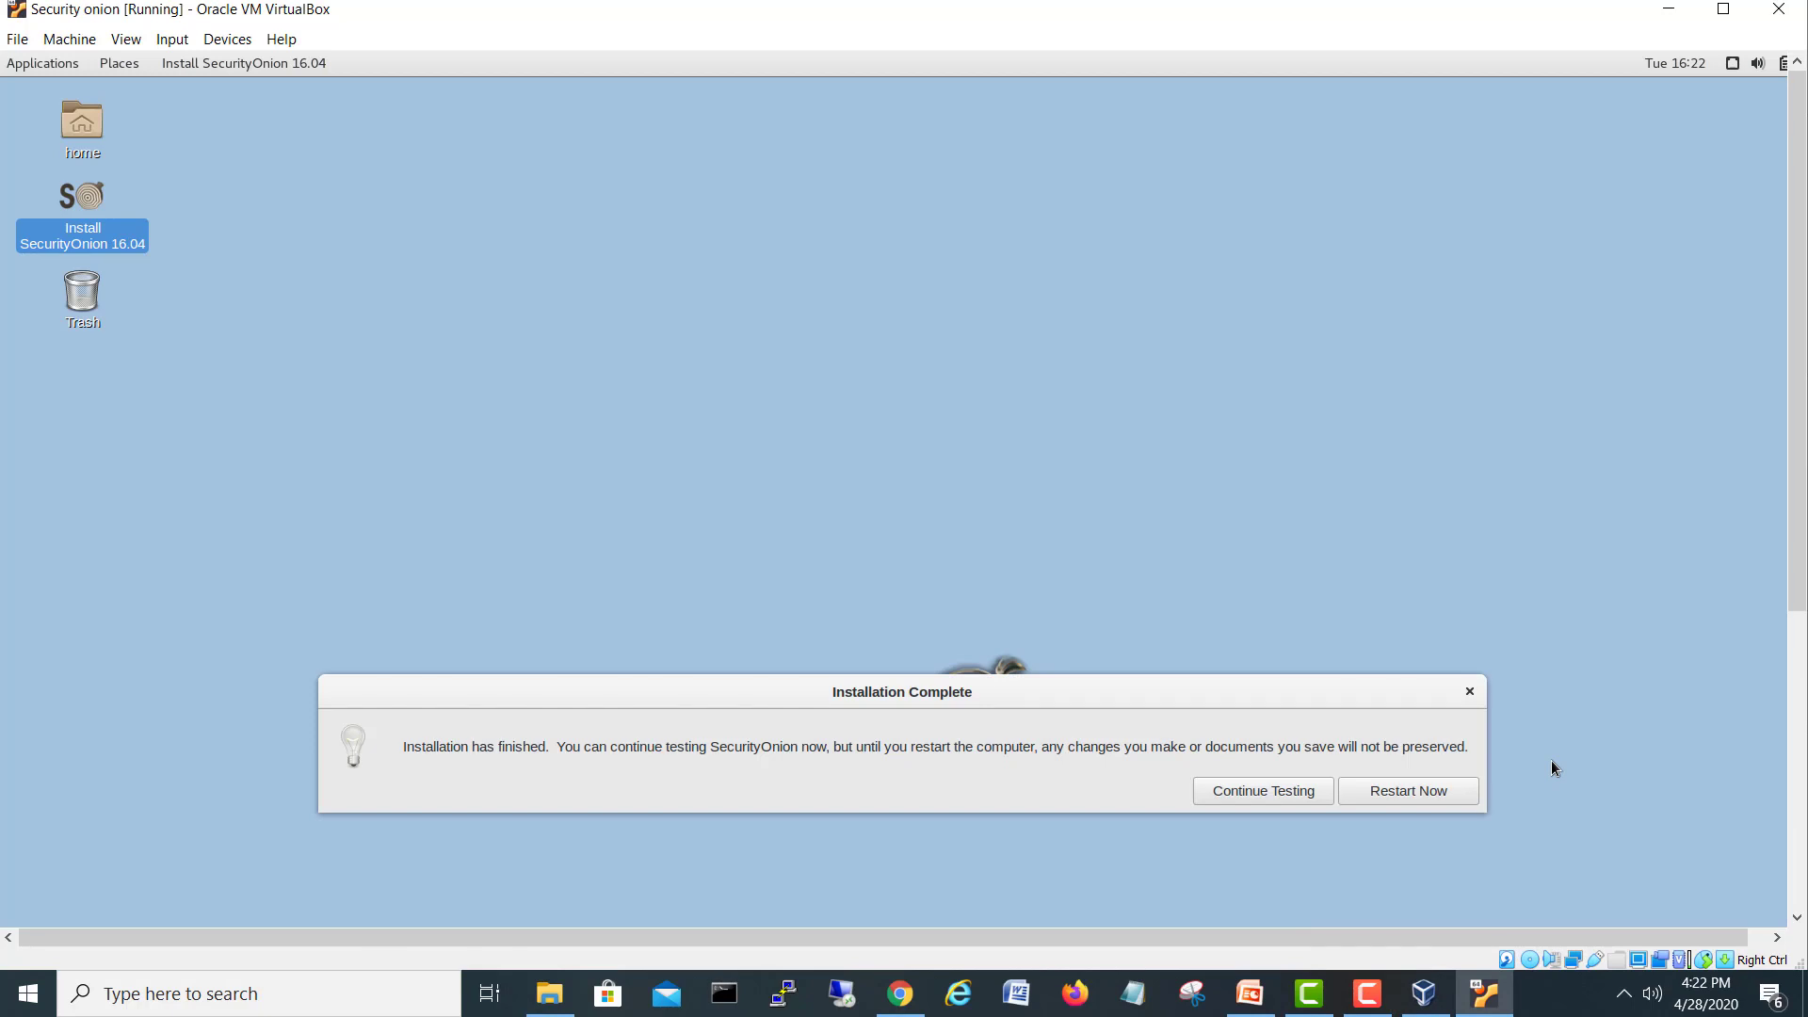
- Restart the guest from the Installation Complete dialog and move the virtual machine window clear of the VirtualBox Manager's controls
{"action": "left_click_drag", "start_coordinate": [1002, 694], "coordinate": [1028, 358]}
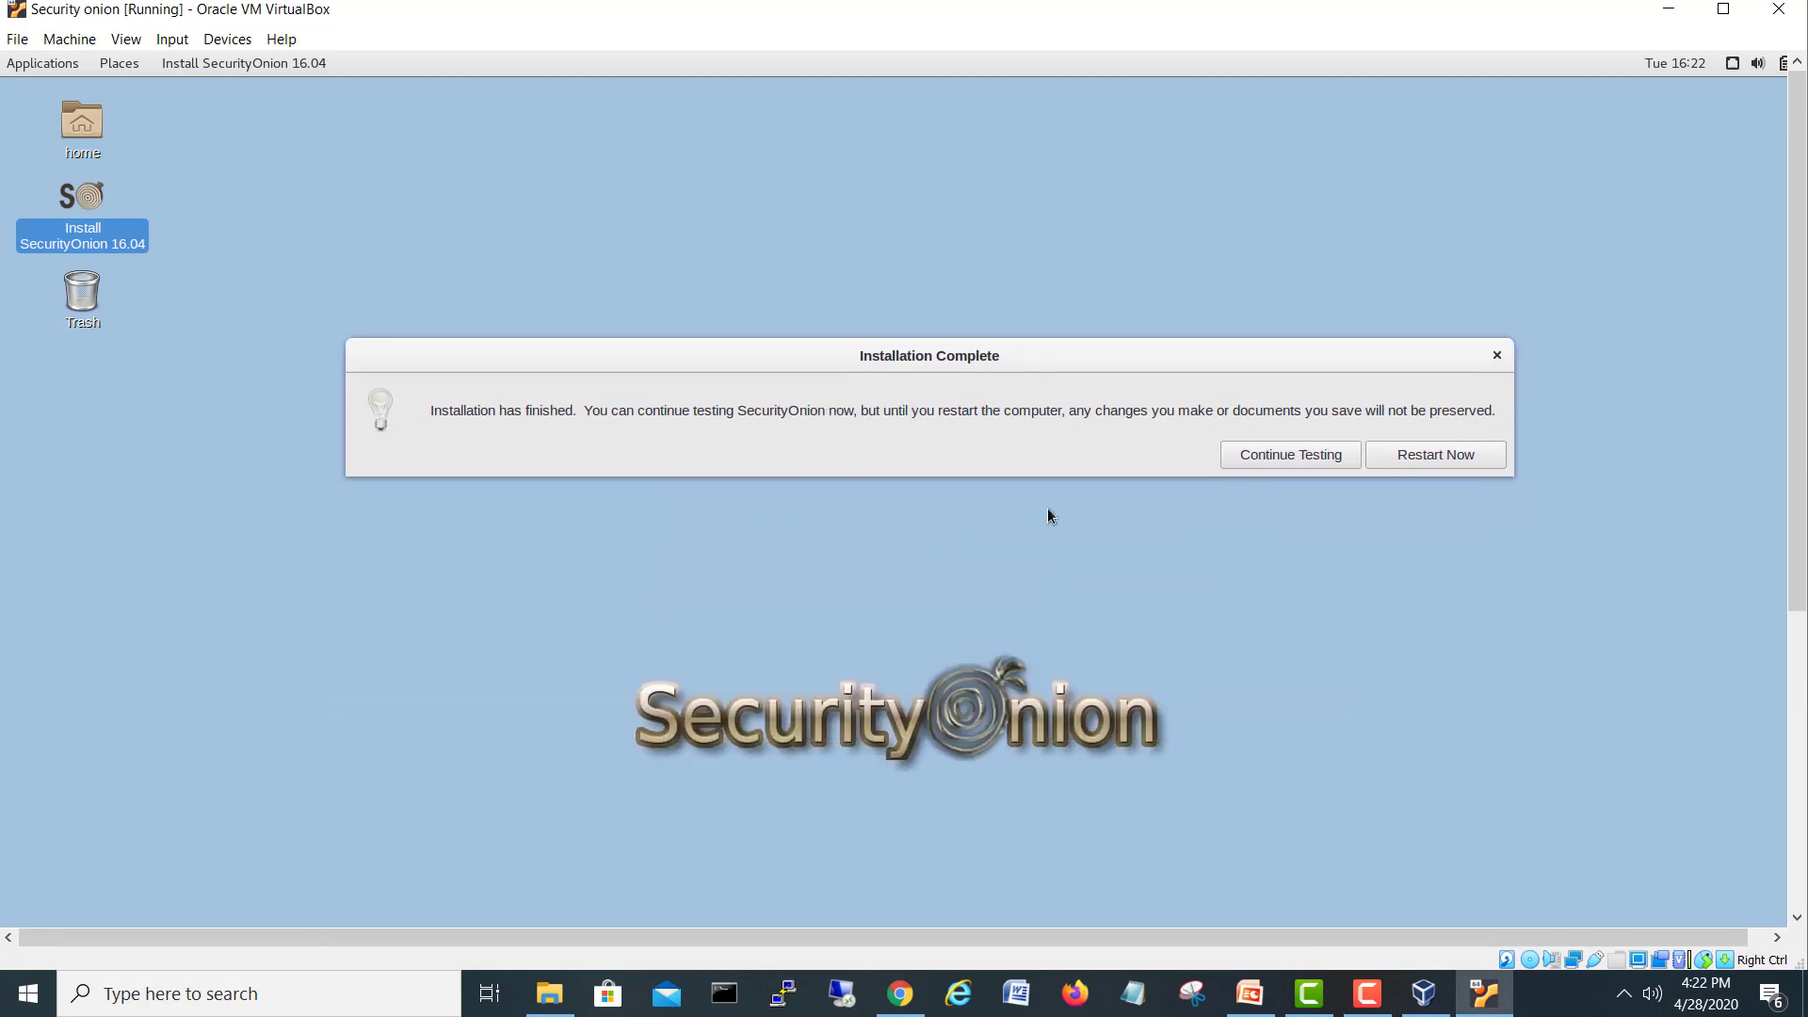
{"action": "left_click", "coordinate": [1429, 459]}
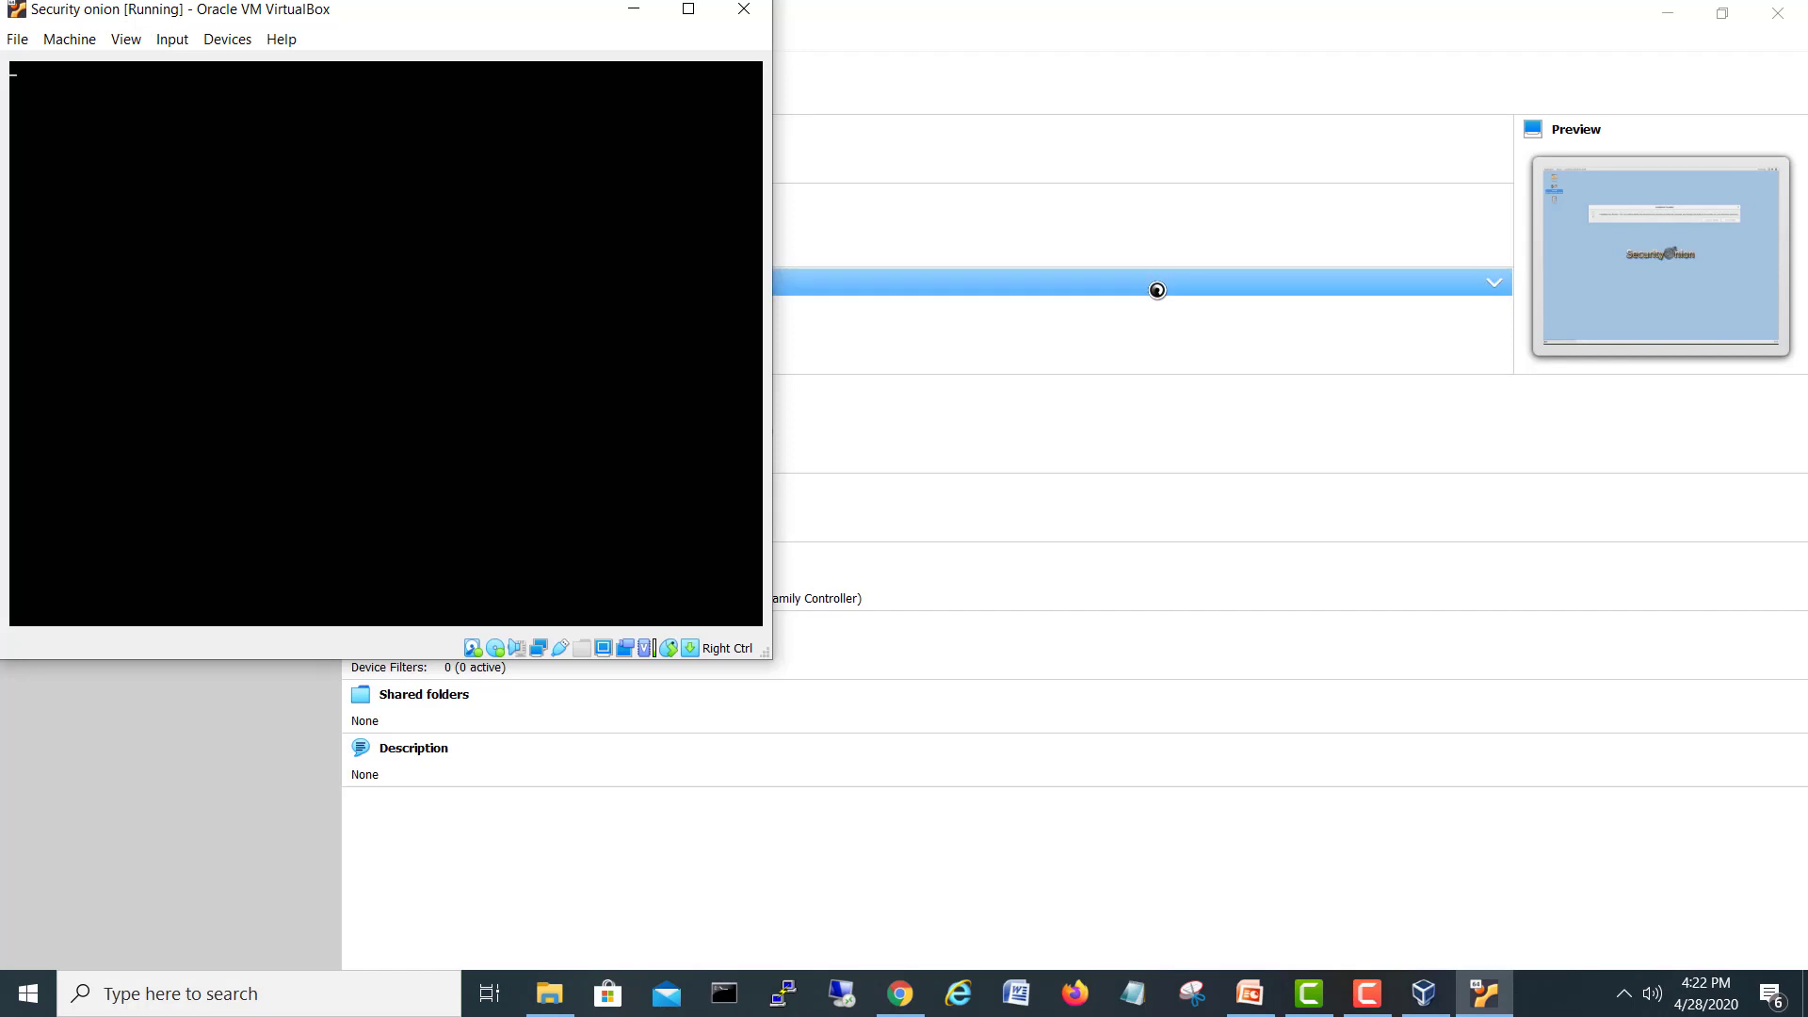
{"action": "left_click_drag", "start_coordinate": [503, 18], "coordinate": [1340, 118]}
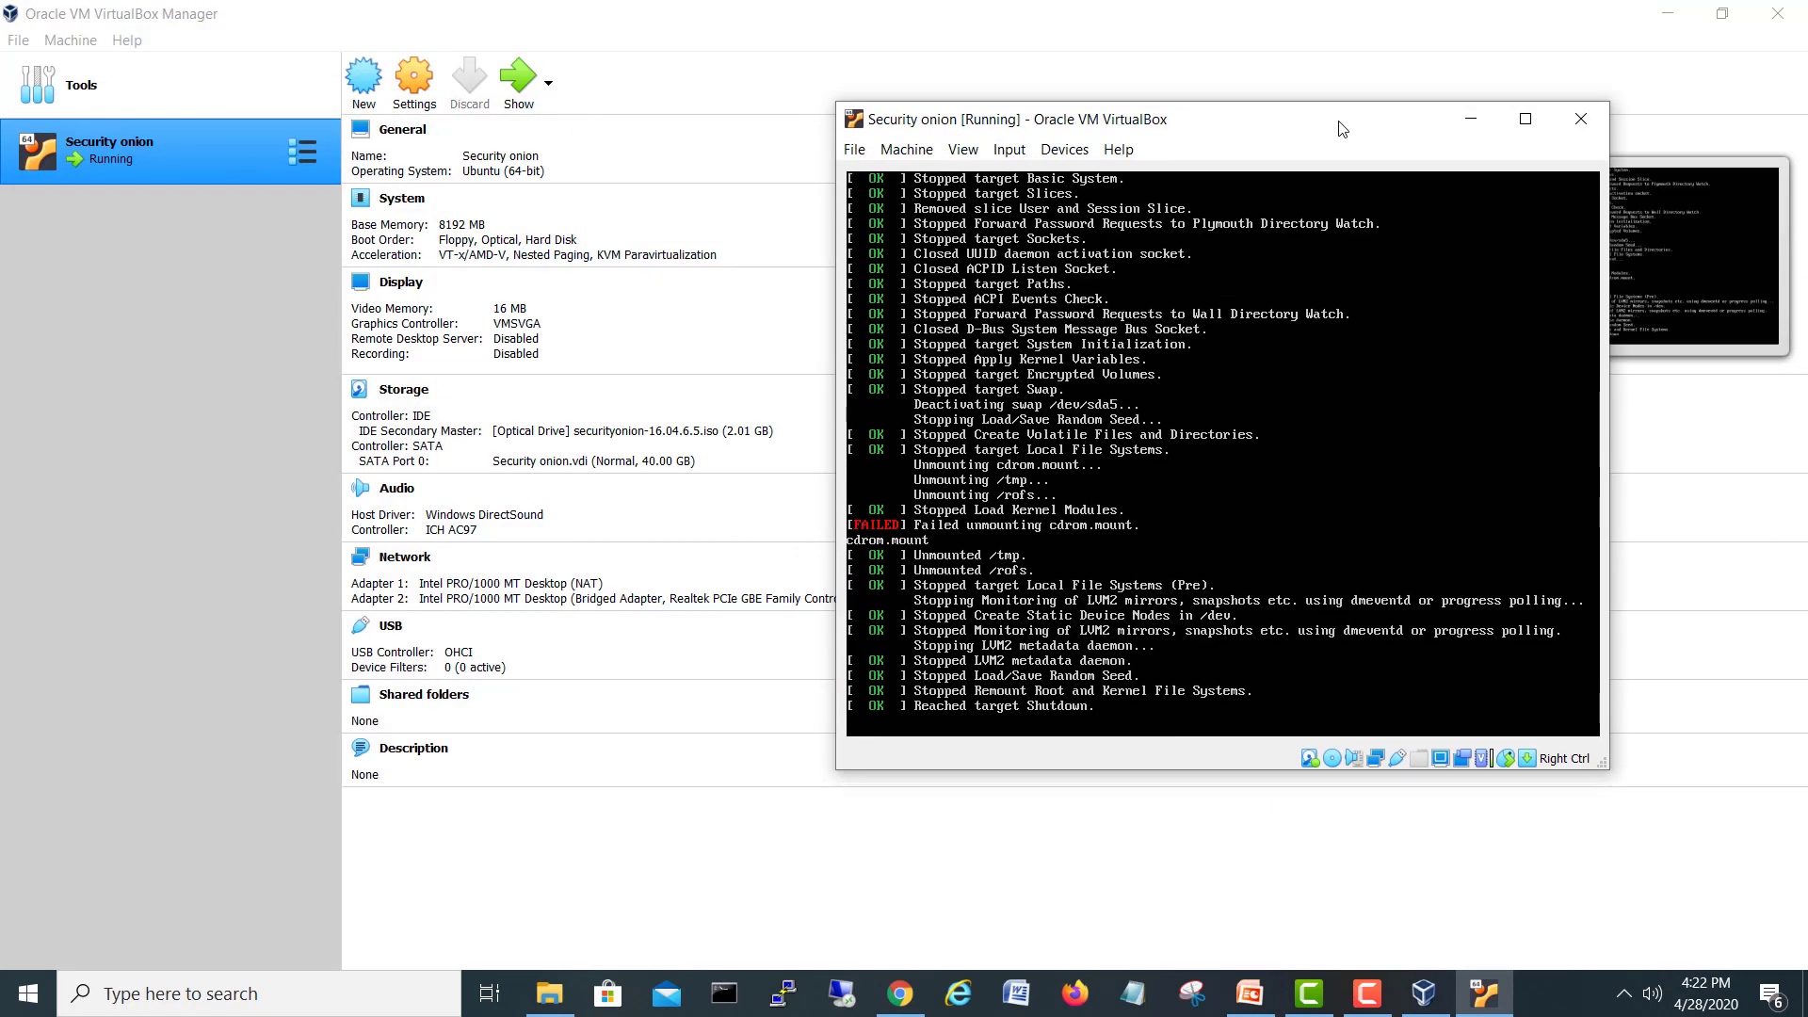
- Check the Security onion machine's storage settings for an ISO in the IDE optical drive, including its disk choices, then leave without changes
{"action": "left_click", "coordinate": [415, 90]}
{"action": "left_click", "coordinate": [415, 94]}
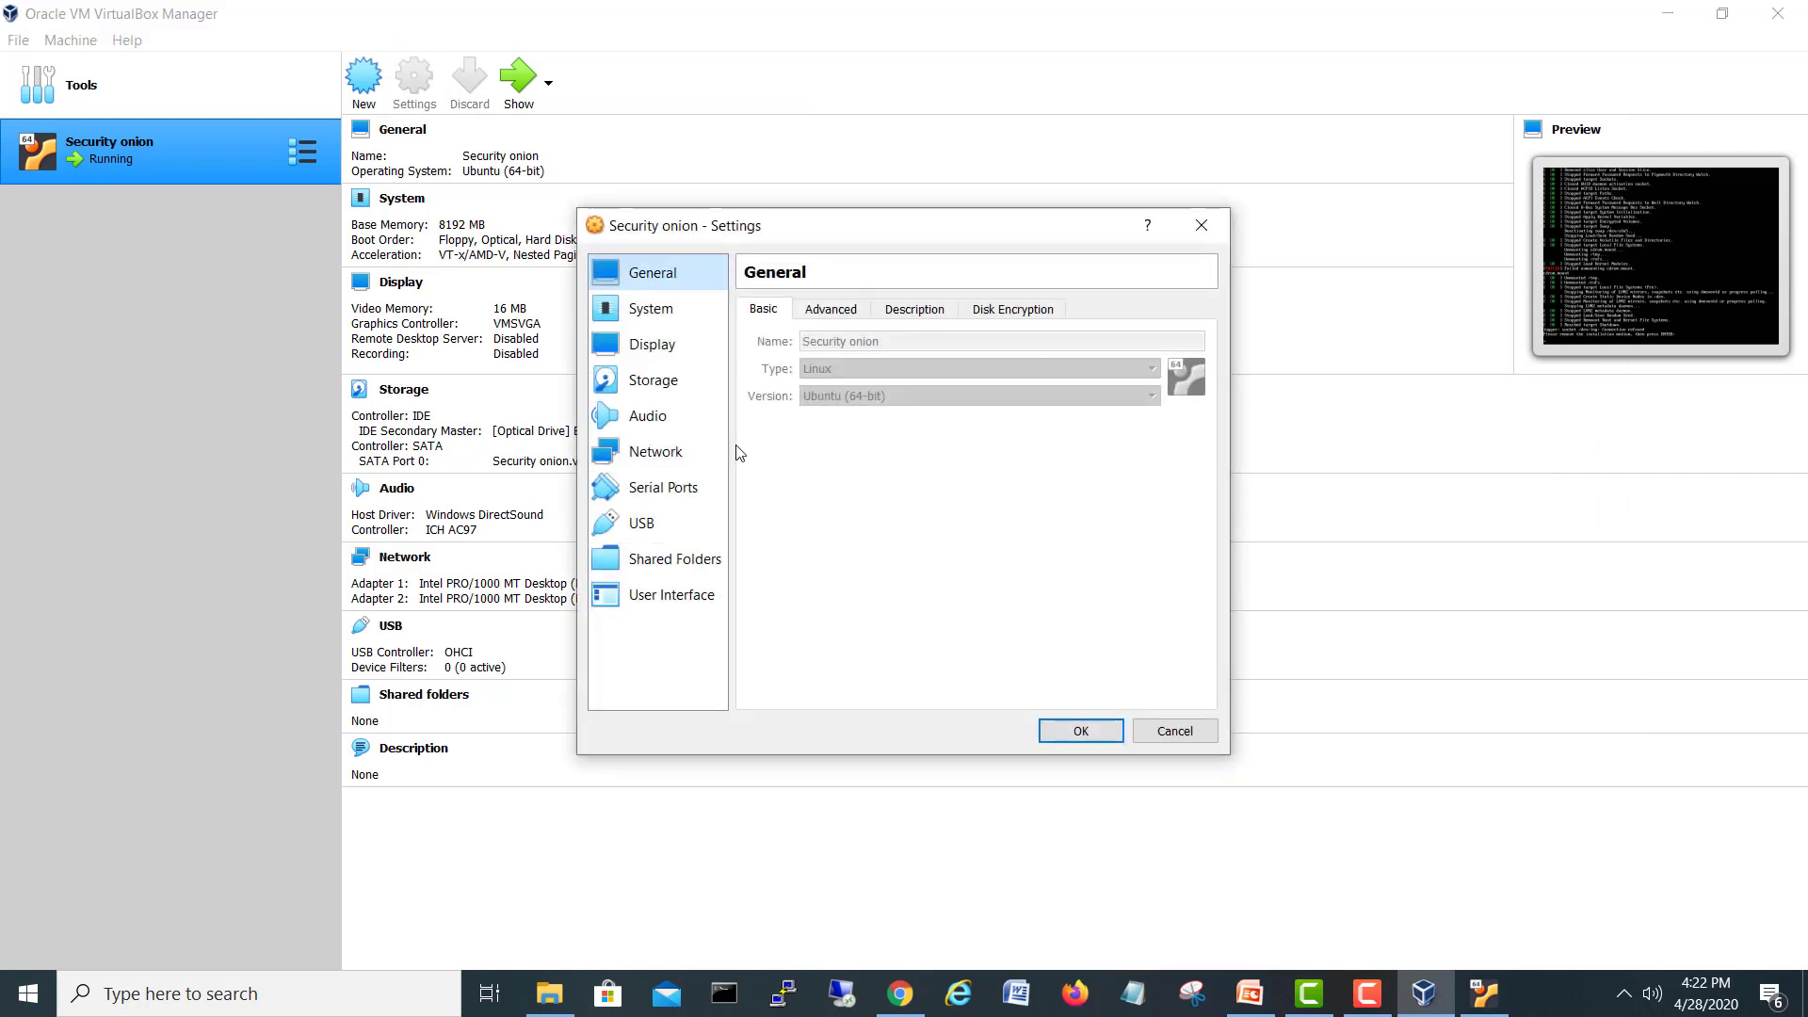
{"action": "left_click", "coordinate": [651, 379]}
{"action": "left_click", "coordinate": [808, 362]}
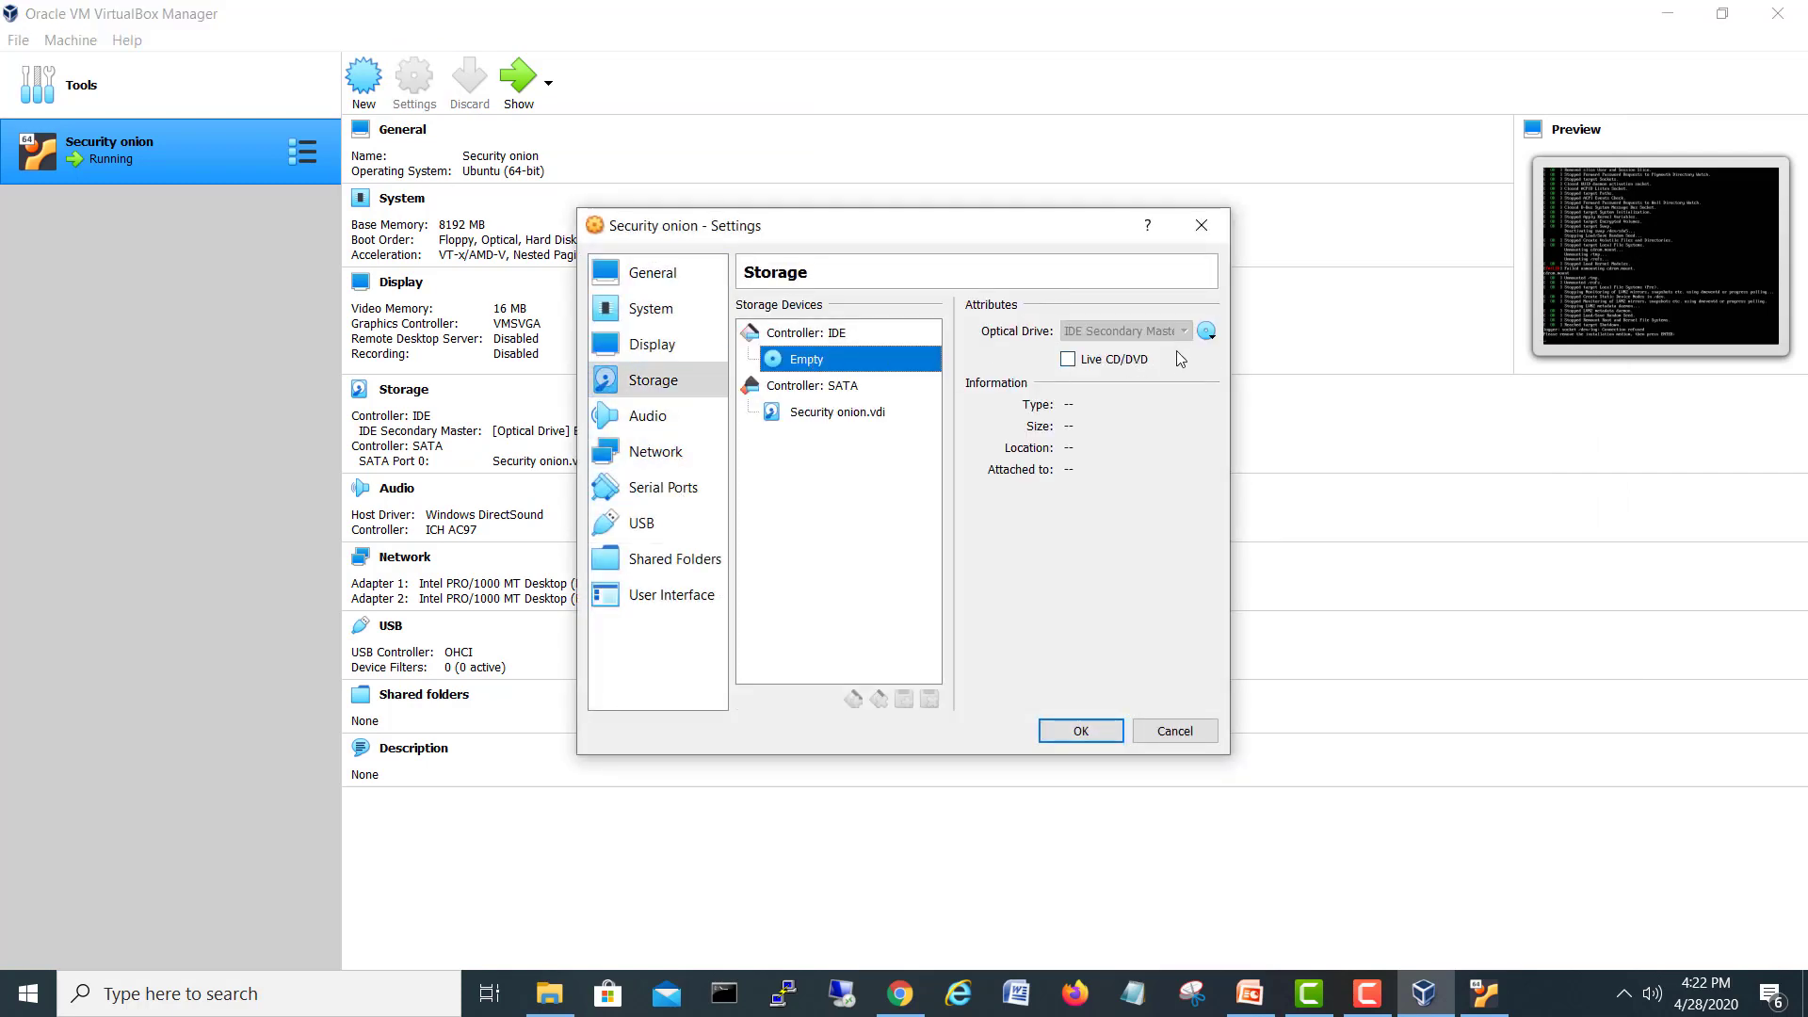
{"action": "left_click", "coordinate": [1205, 335]}
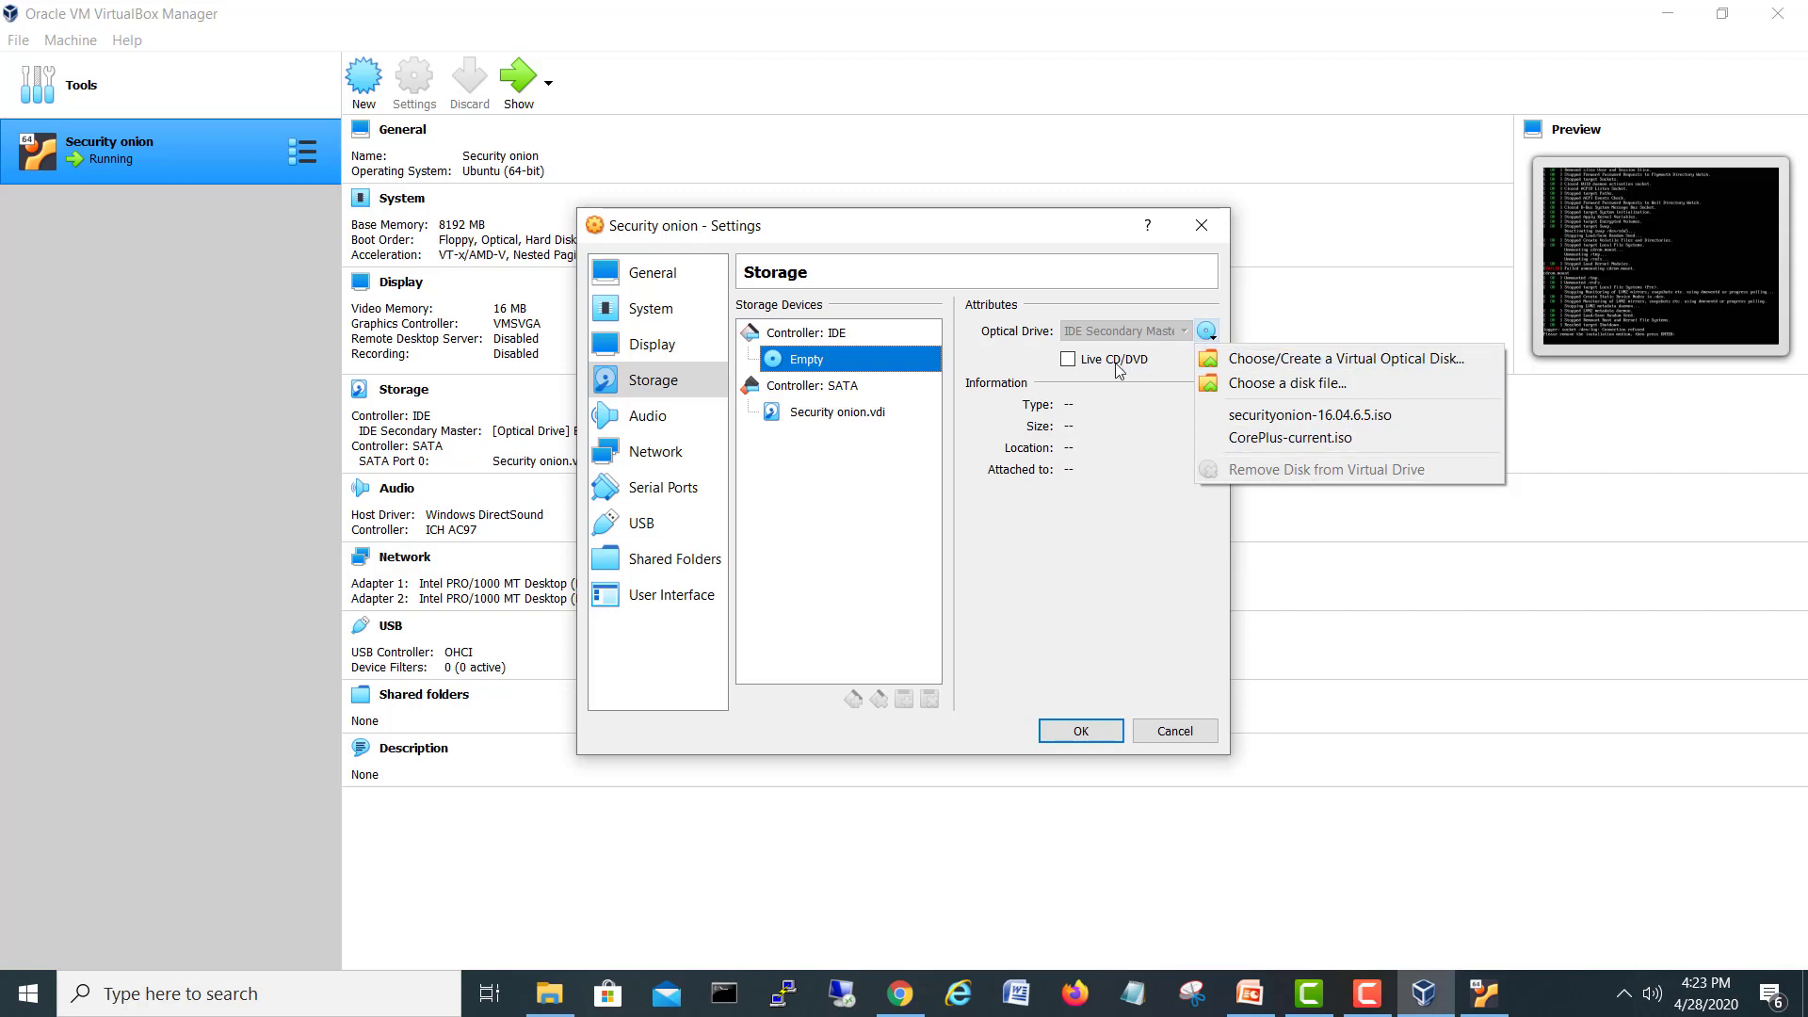
{"action": "left_click", "coordinate": [997, 413]}
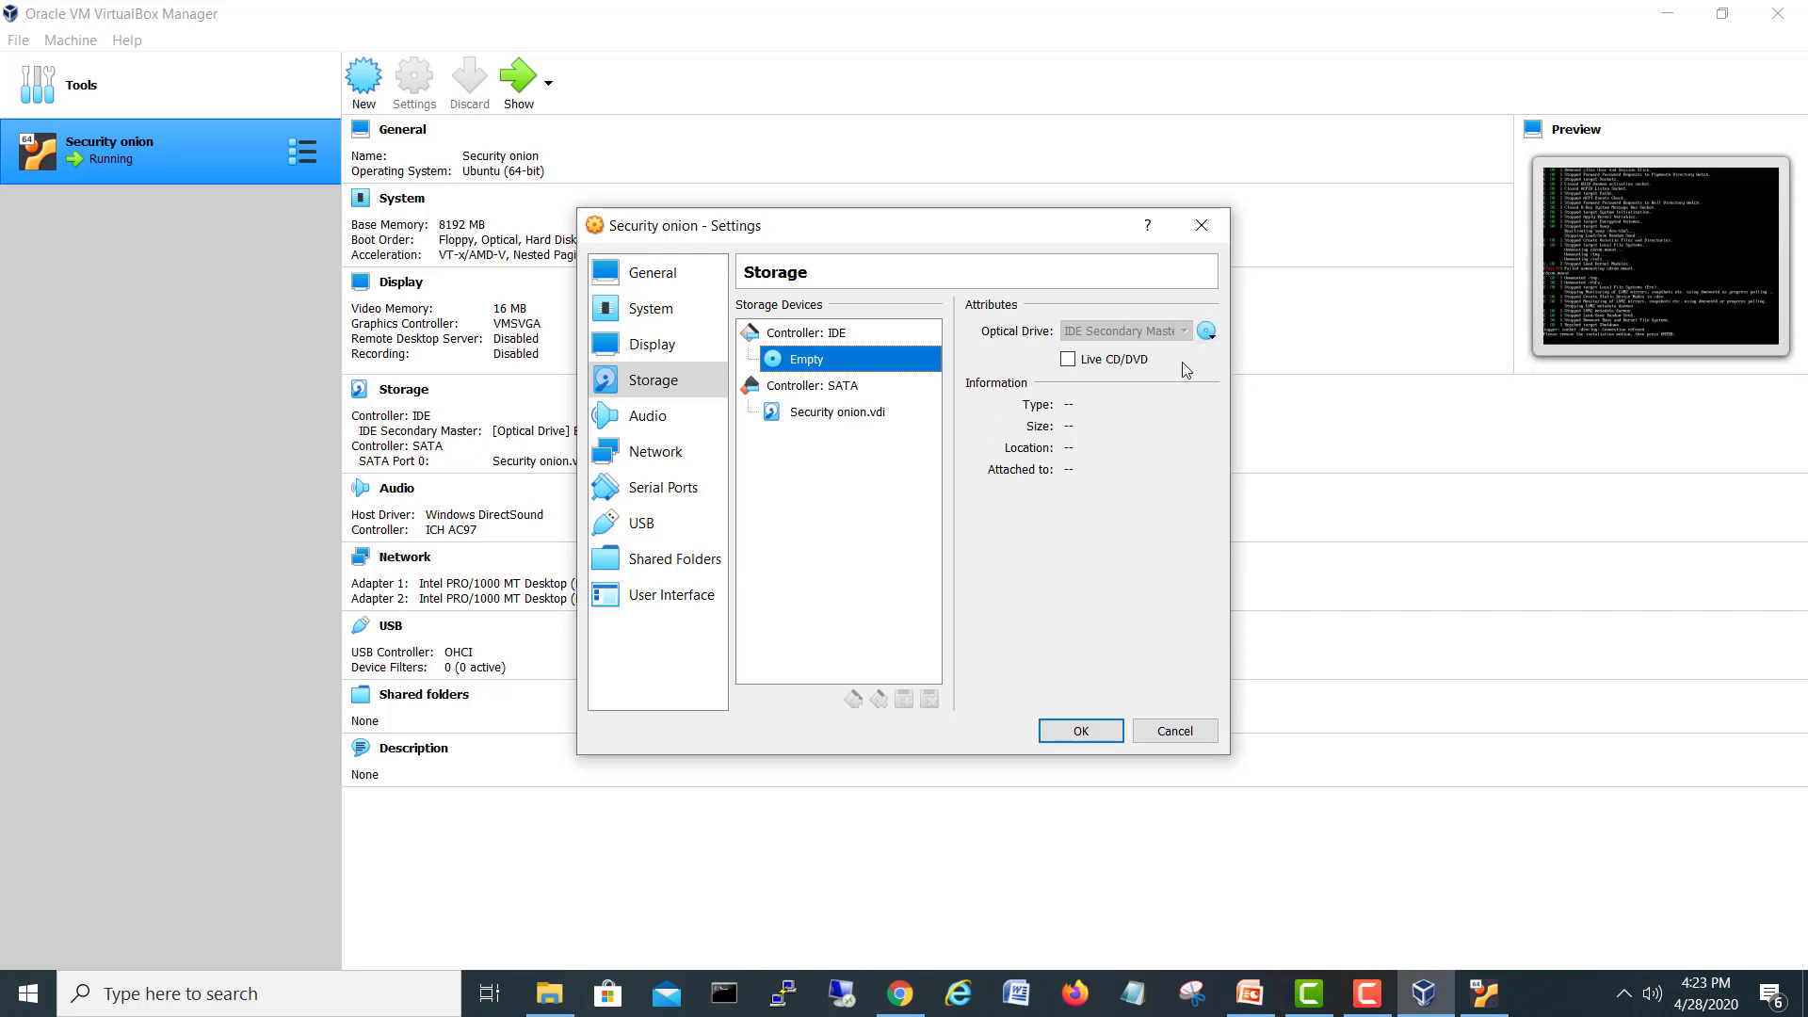
{"action": "left_click", "coordinate": [1206, 331]}
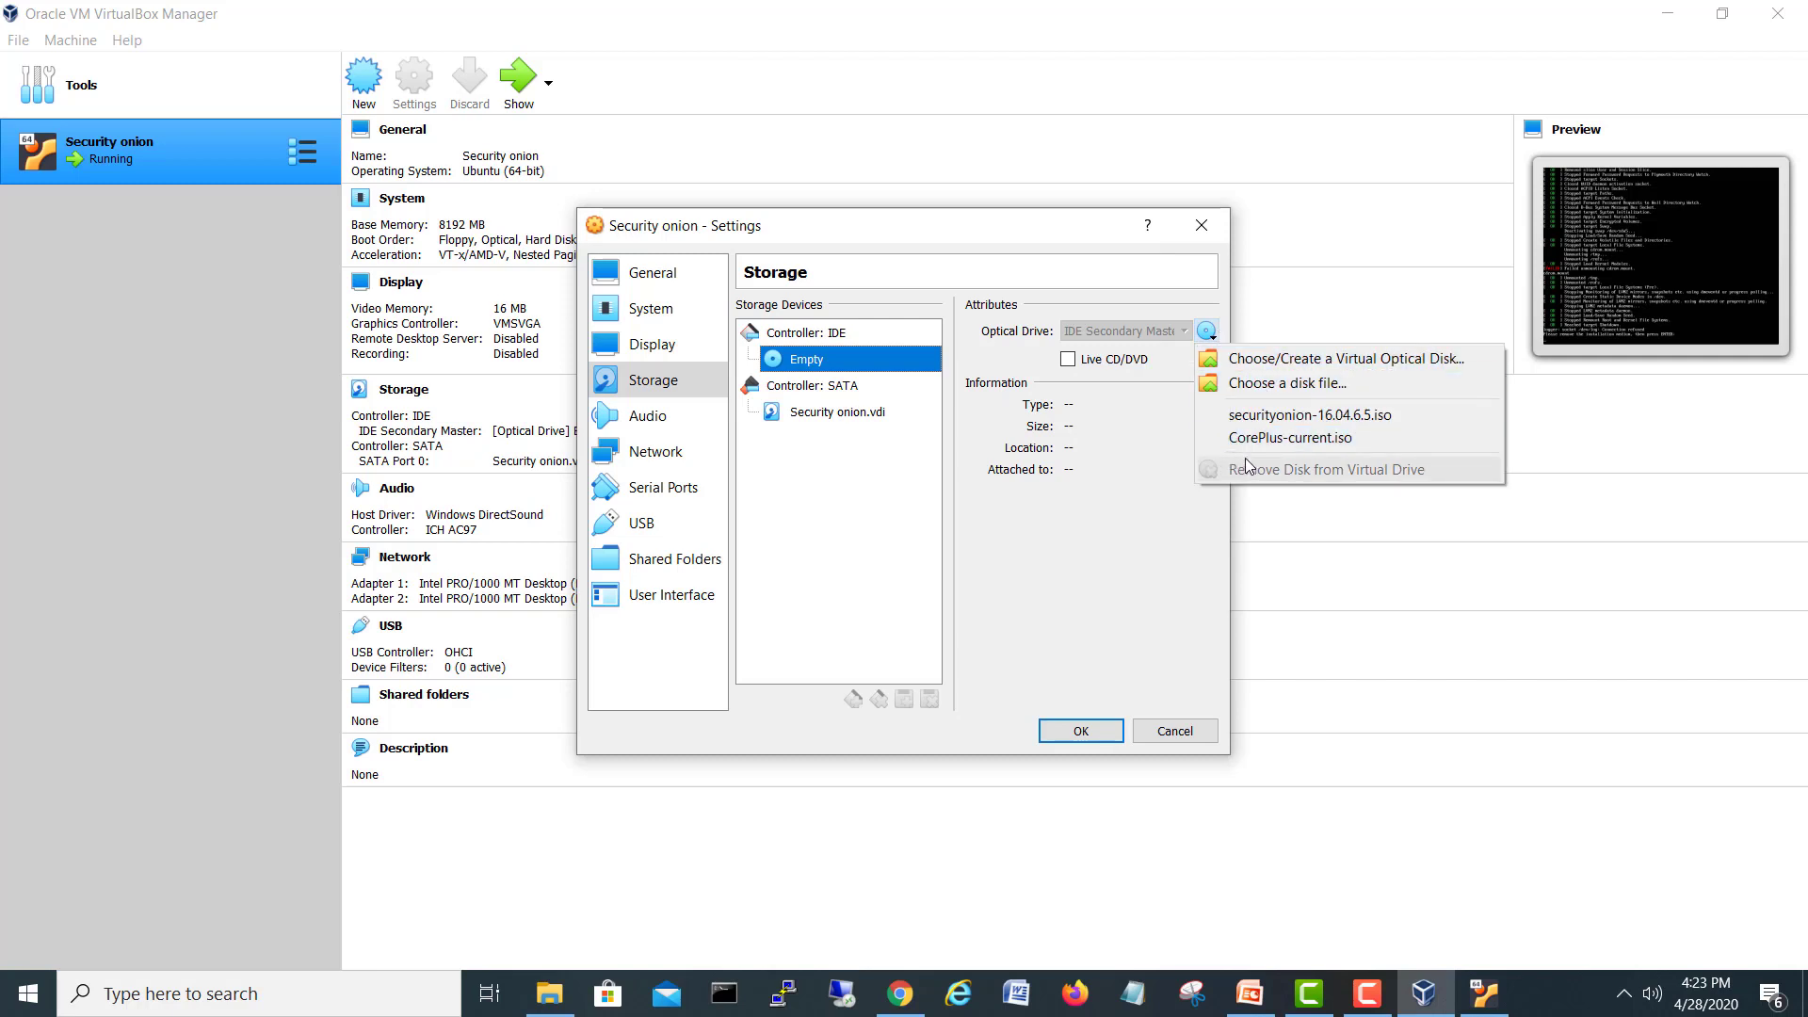
{"action": "left_click", "coordinate": [1090, 449]}
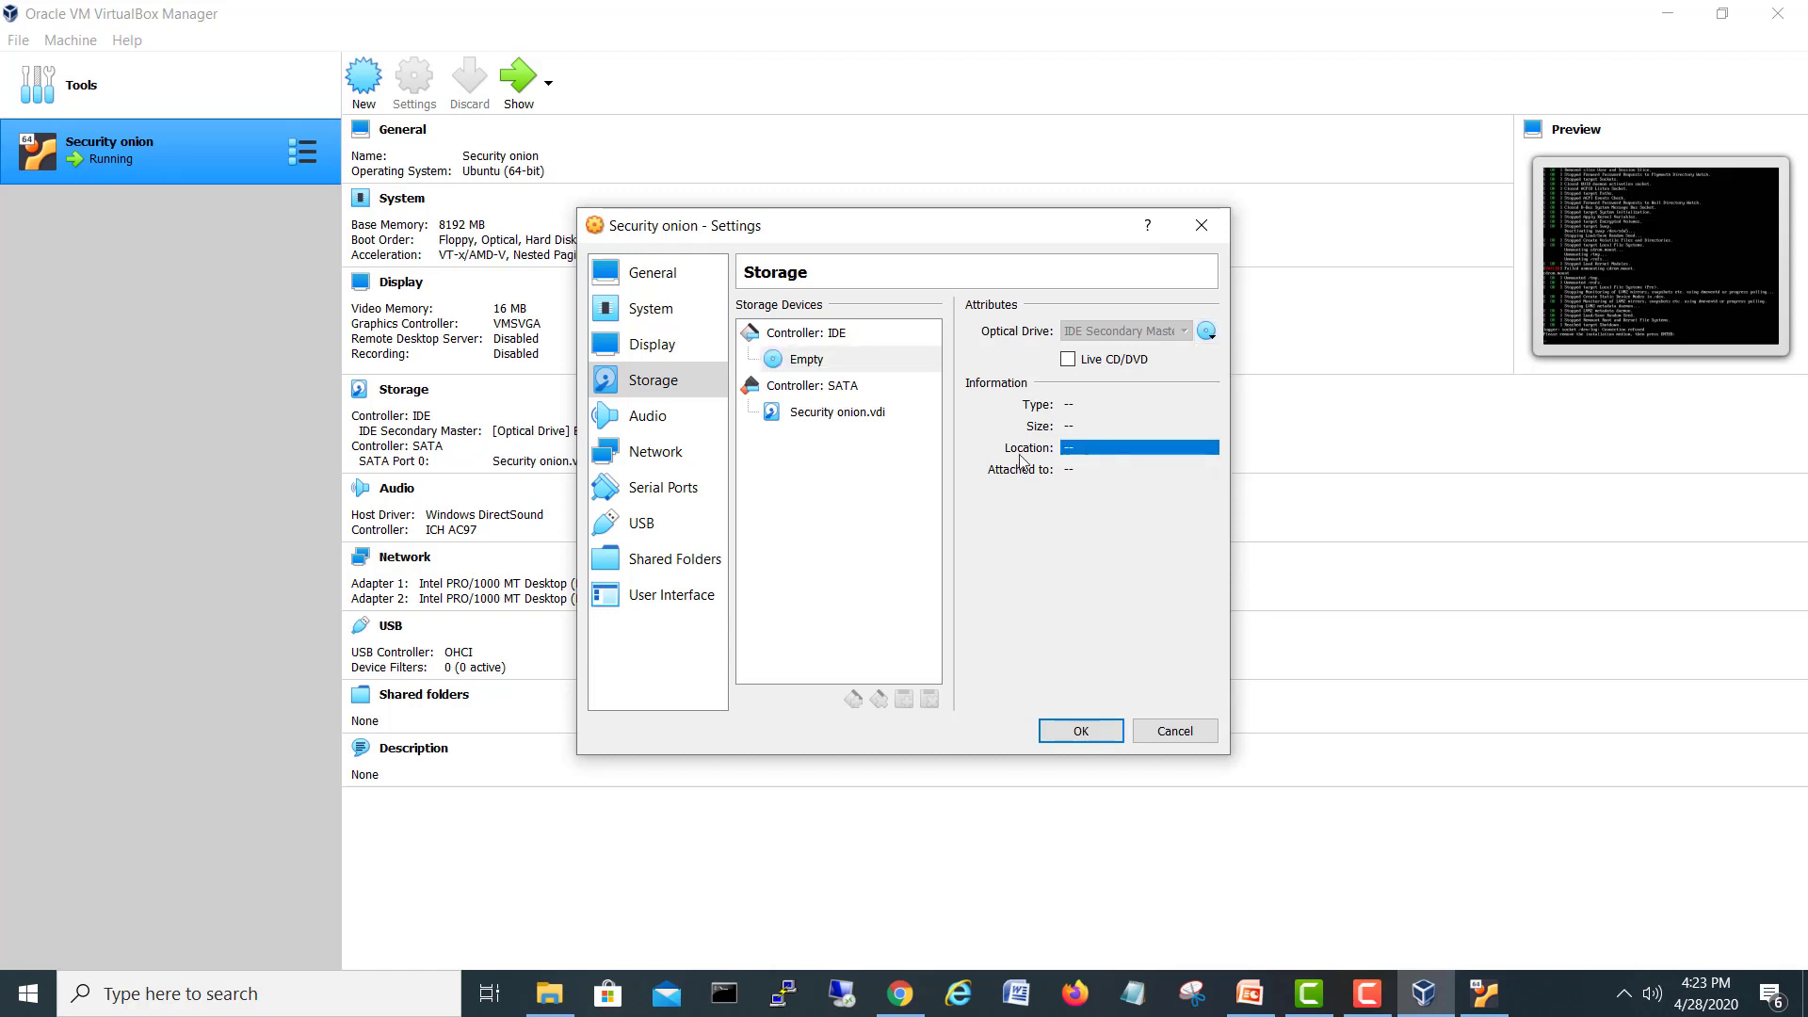
{"action": "left_click", "coordinate": [801, 337]}
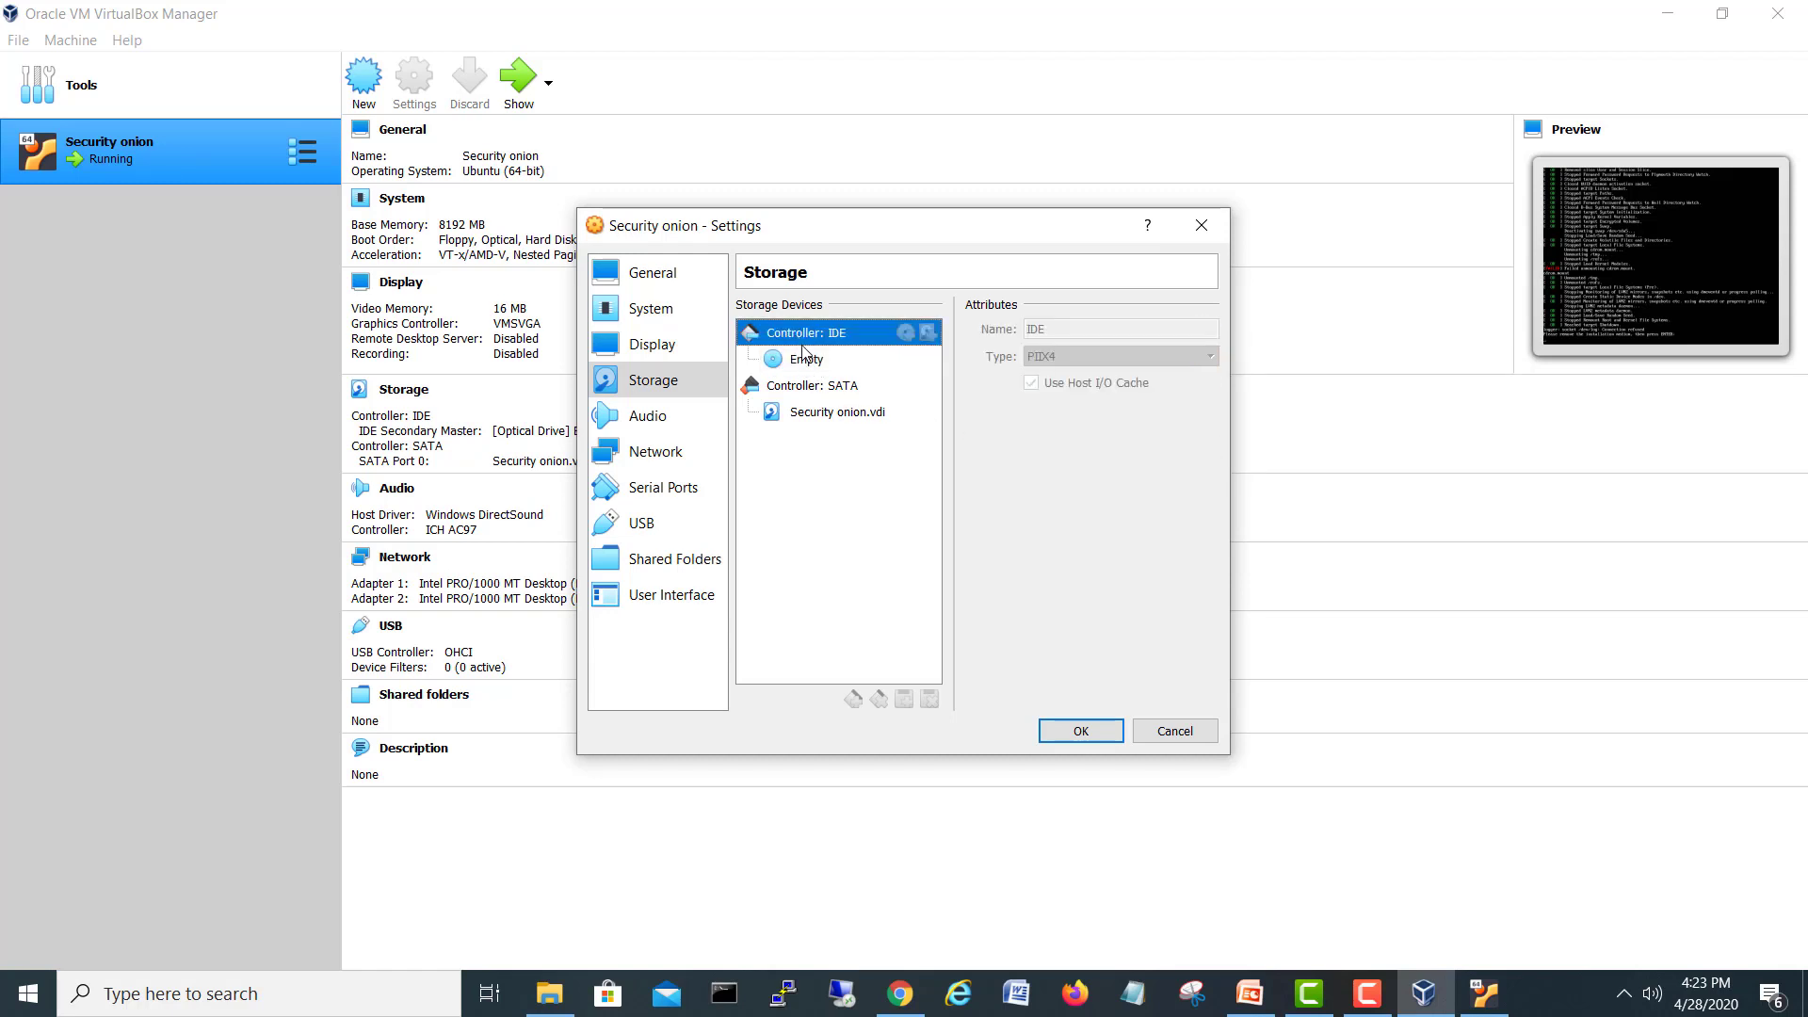
{"action": "left_click", "coordinate": [1174, 733]}
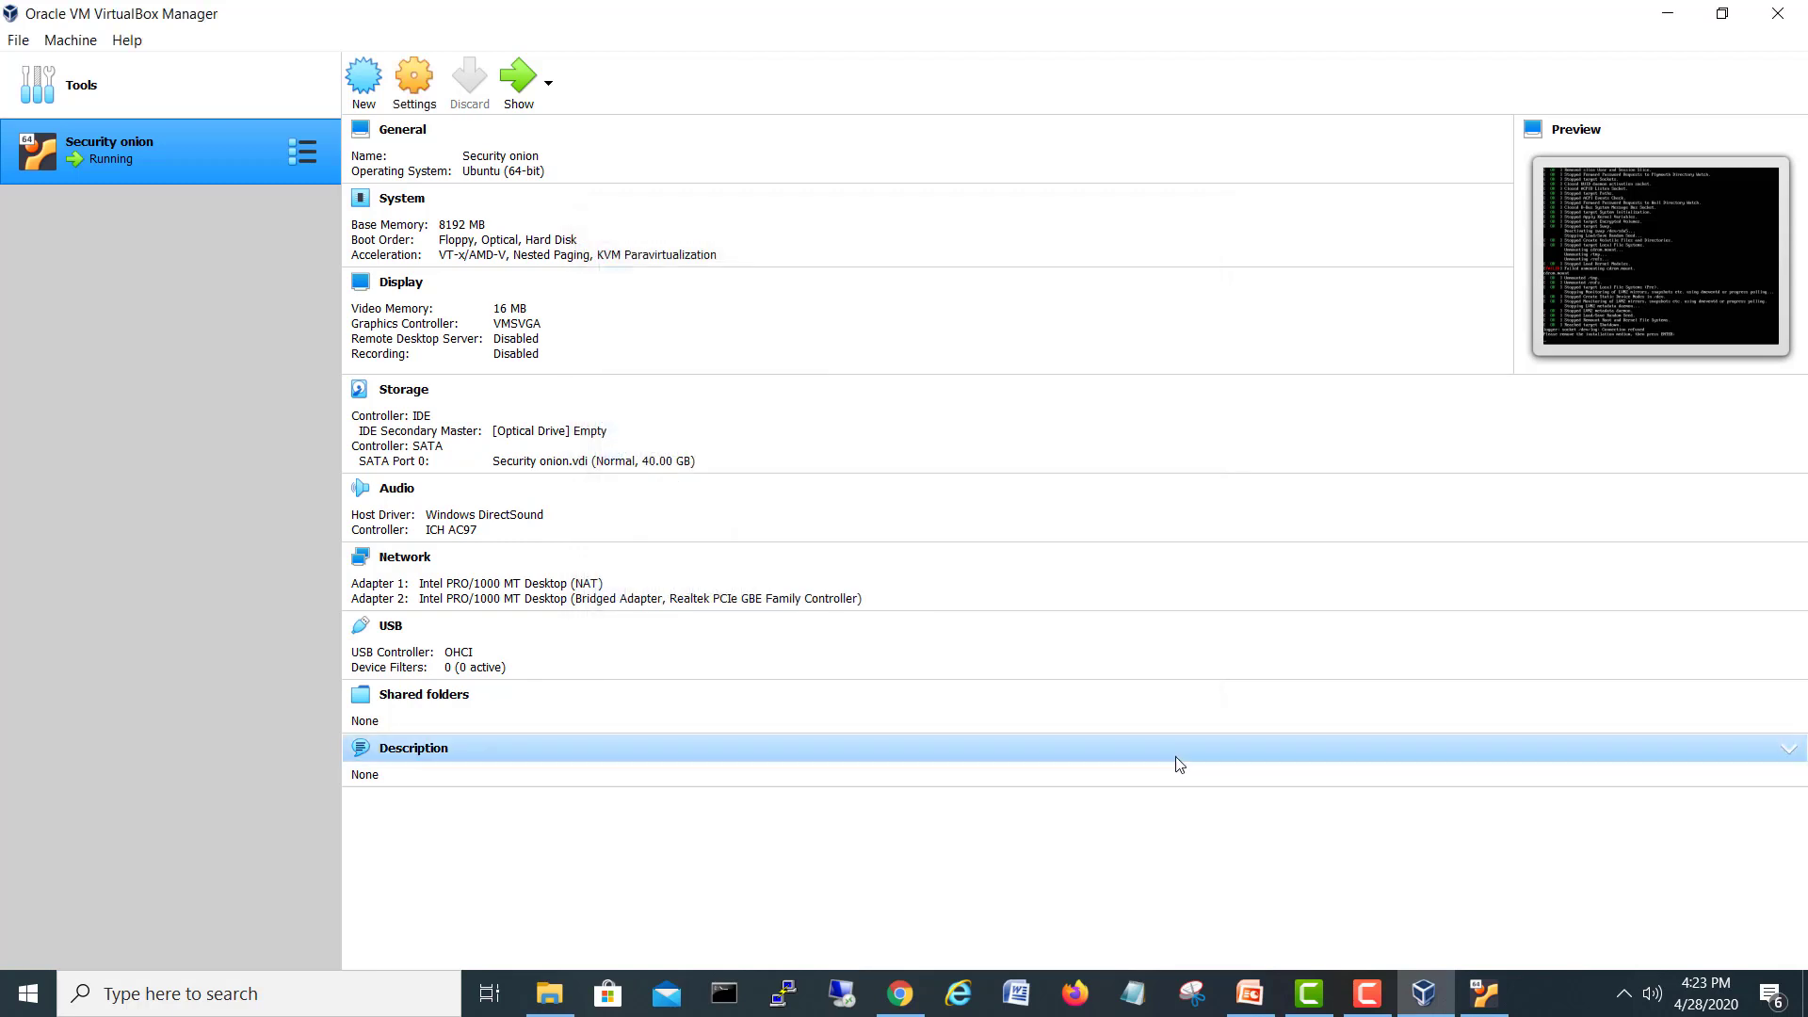
- Continue the guest's restart from the installation-medium prompt, dismiss the mouse pointer integration message, and reposition the machine window
{"action": "left_click", "coordinate": [1485, 991]}
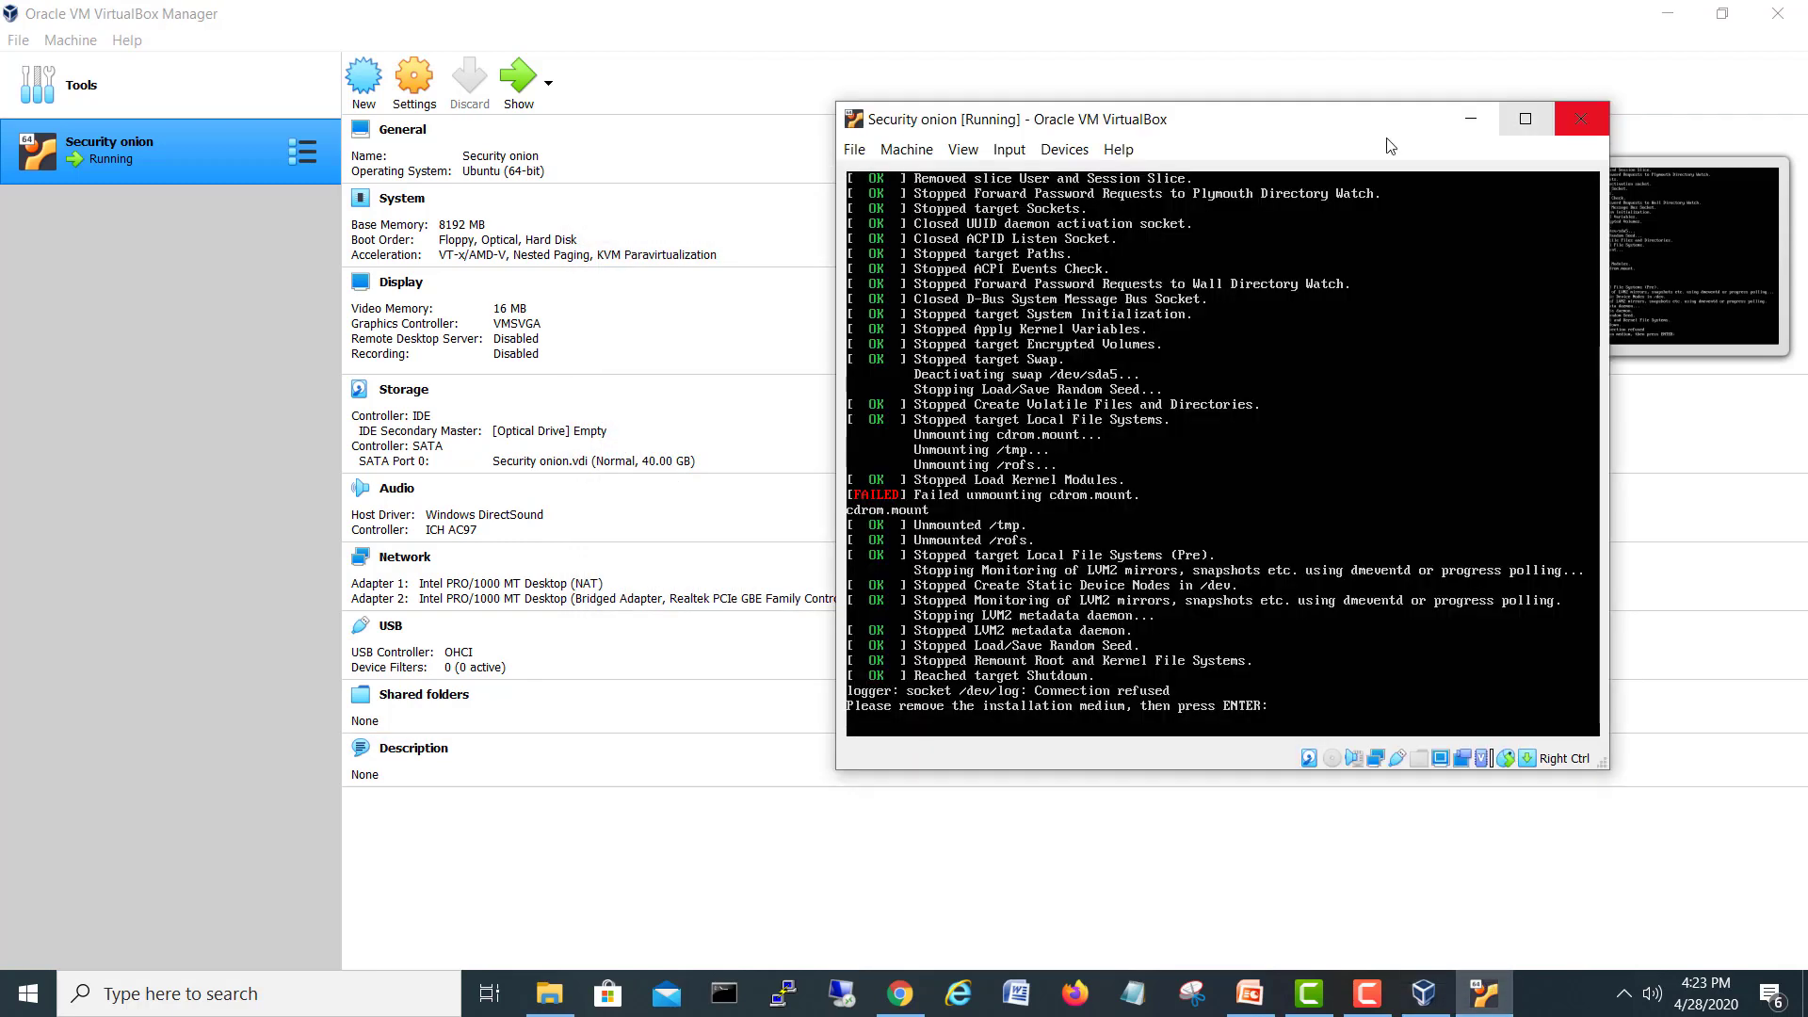
{"action": "left_click", "coordinate": [854, 148]}
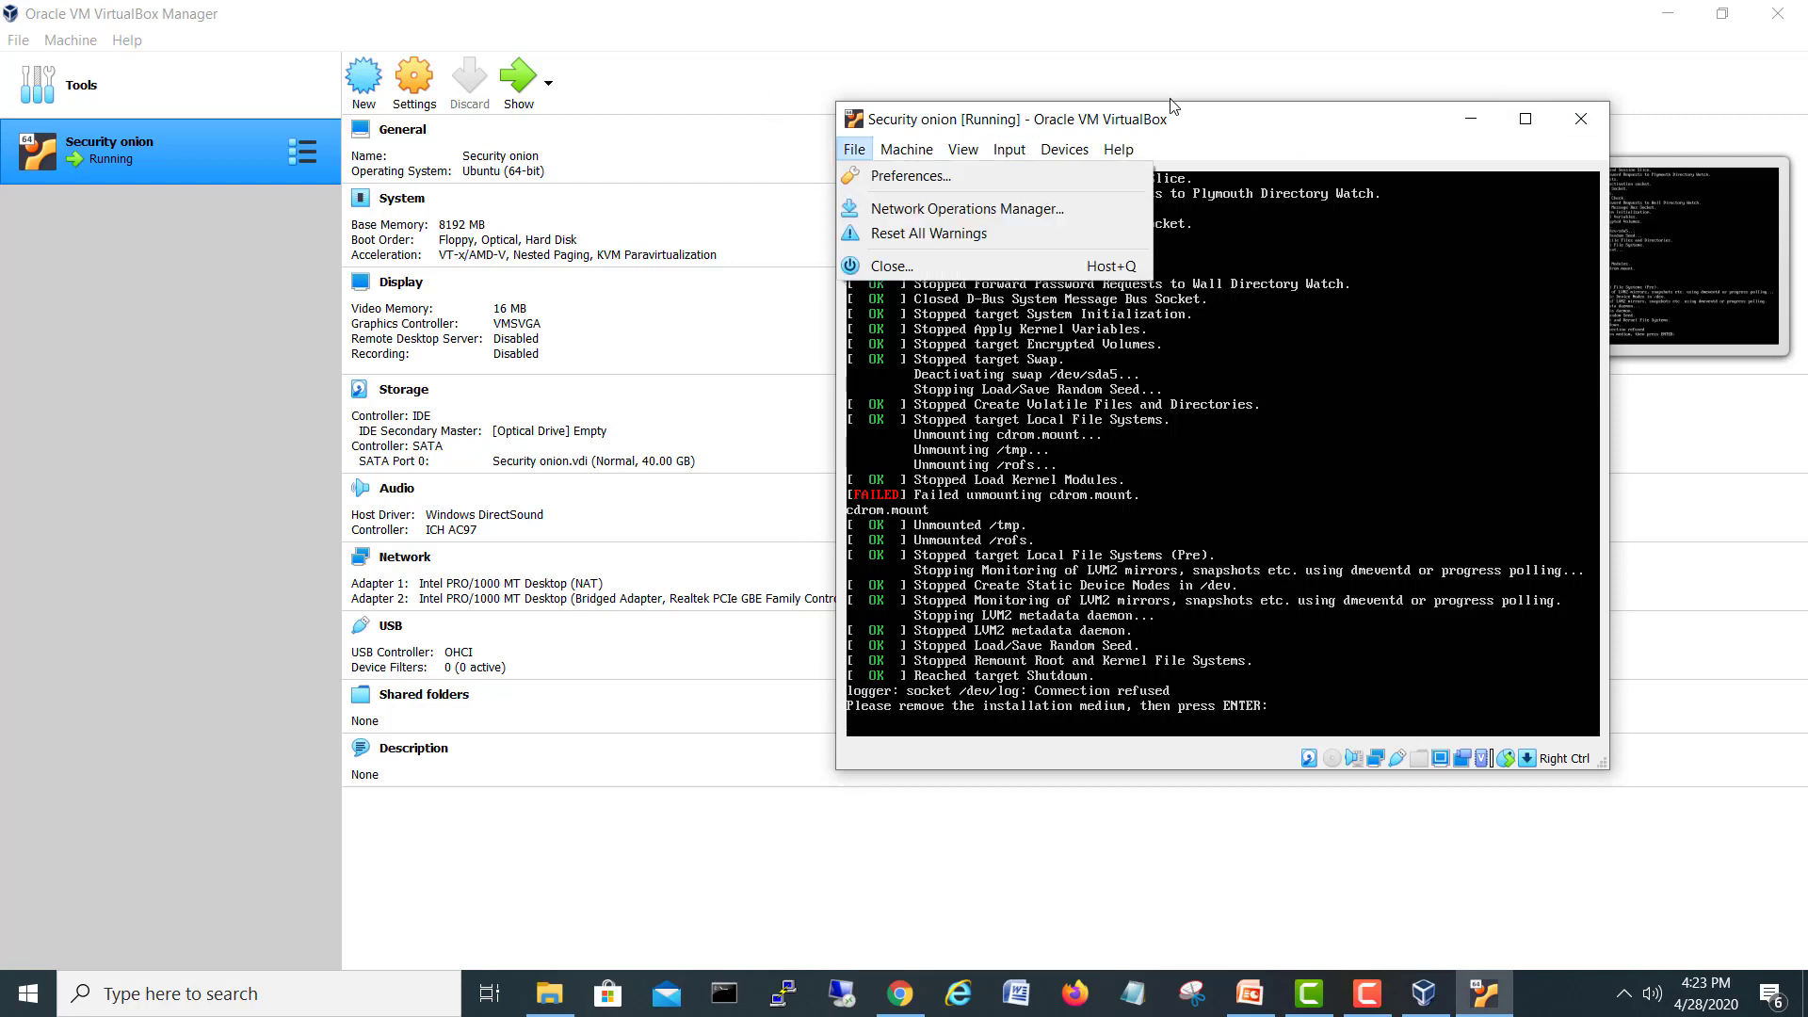
{"action": "left_click", "coordinate": [1232, 113]}
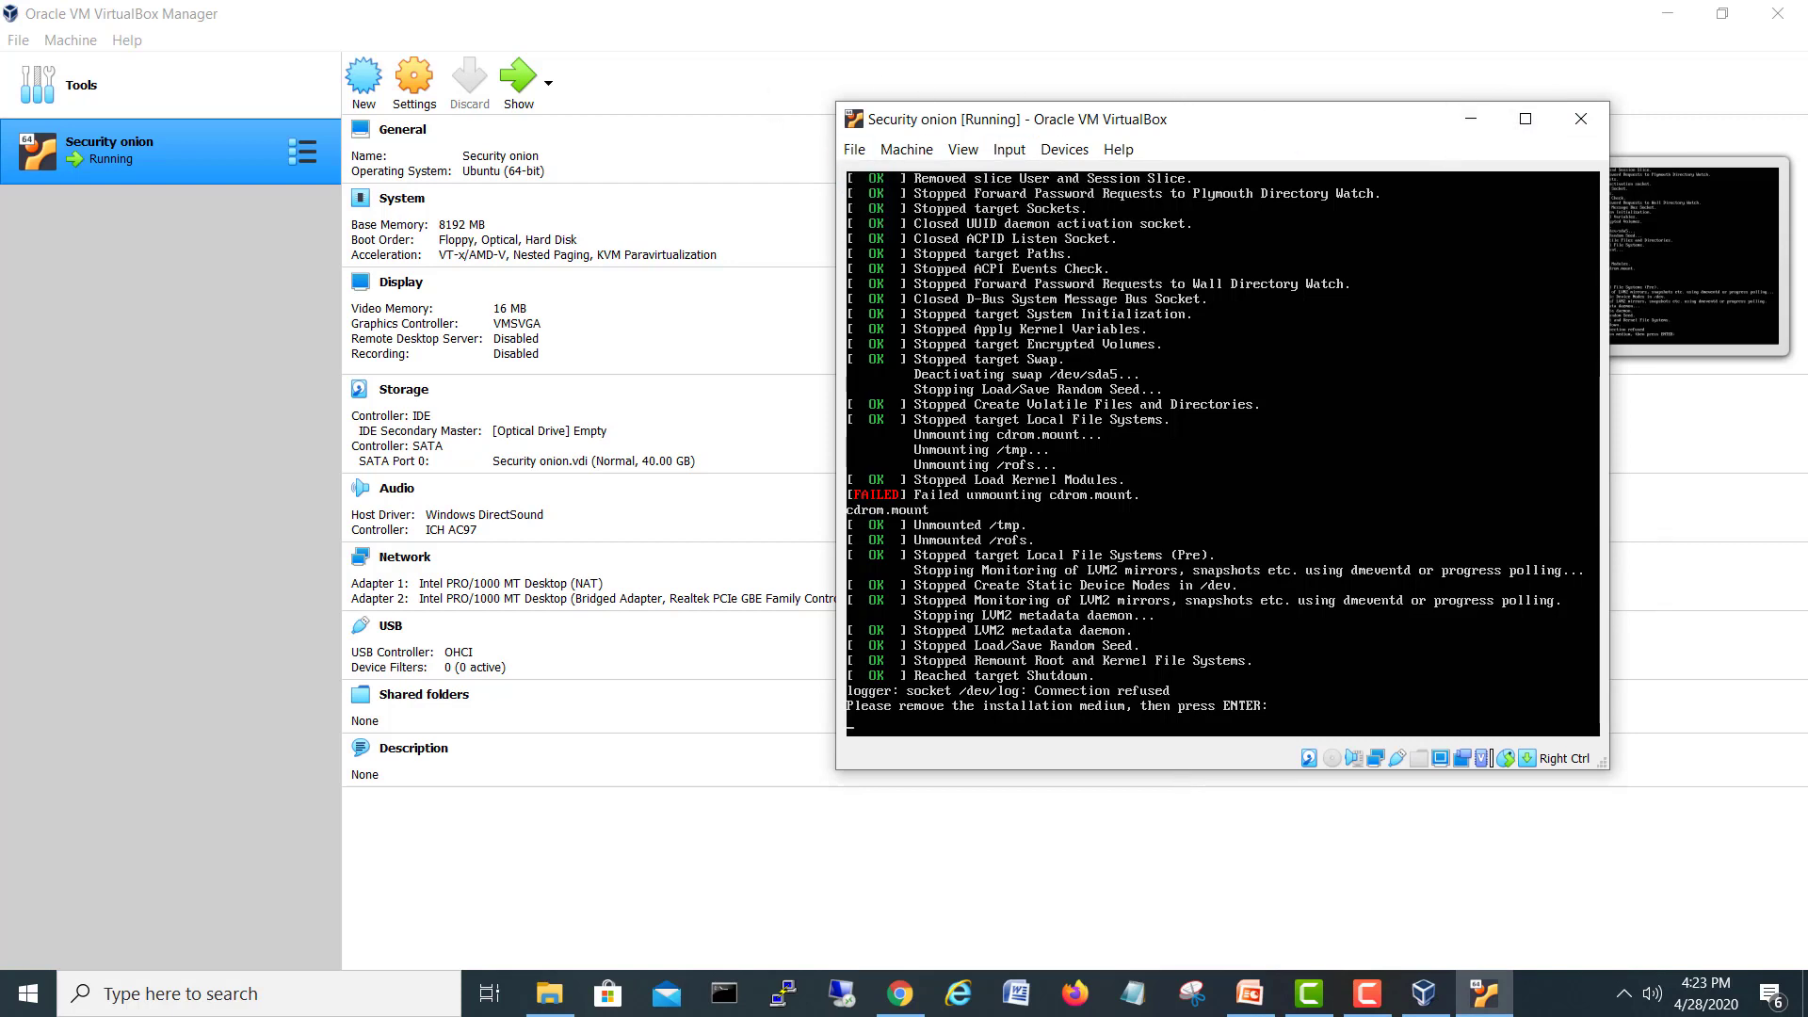
{"action": "key", "text": "Return"}
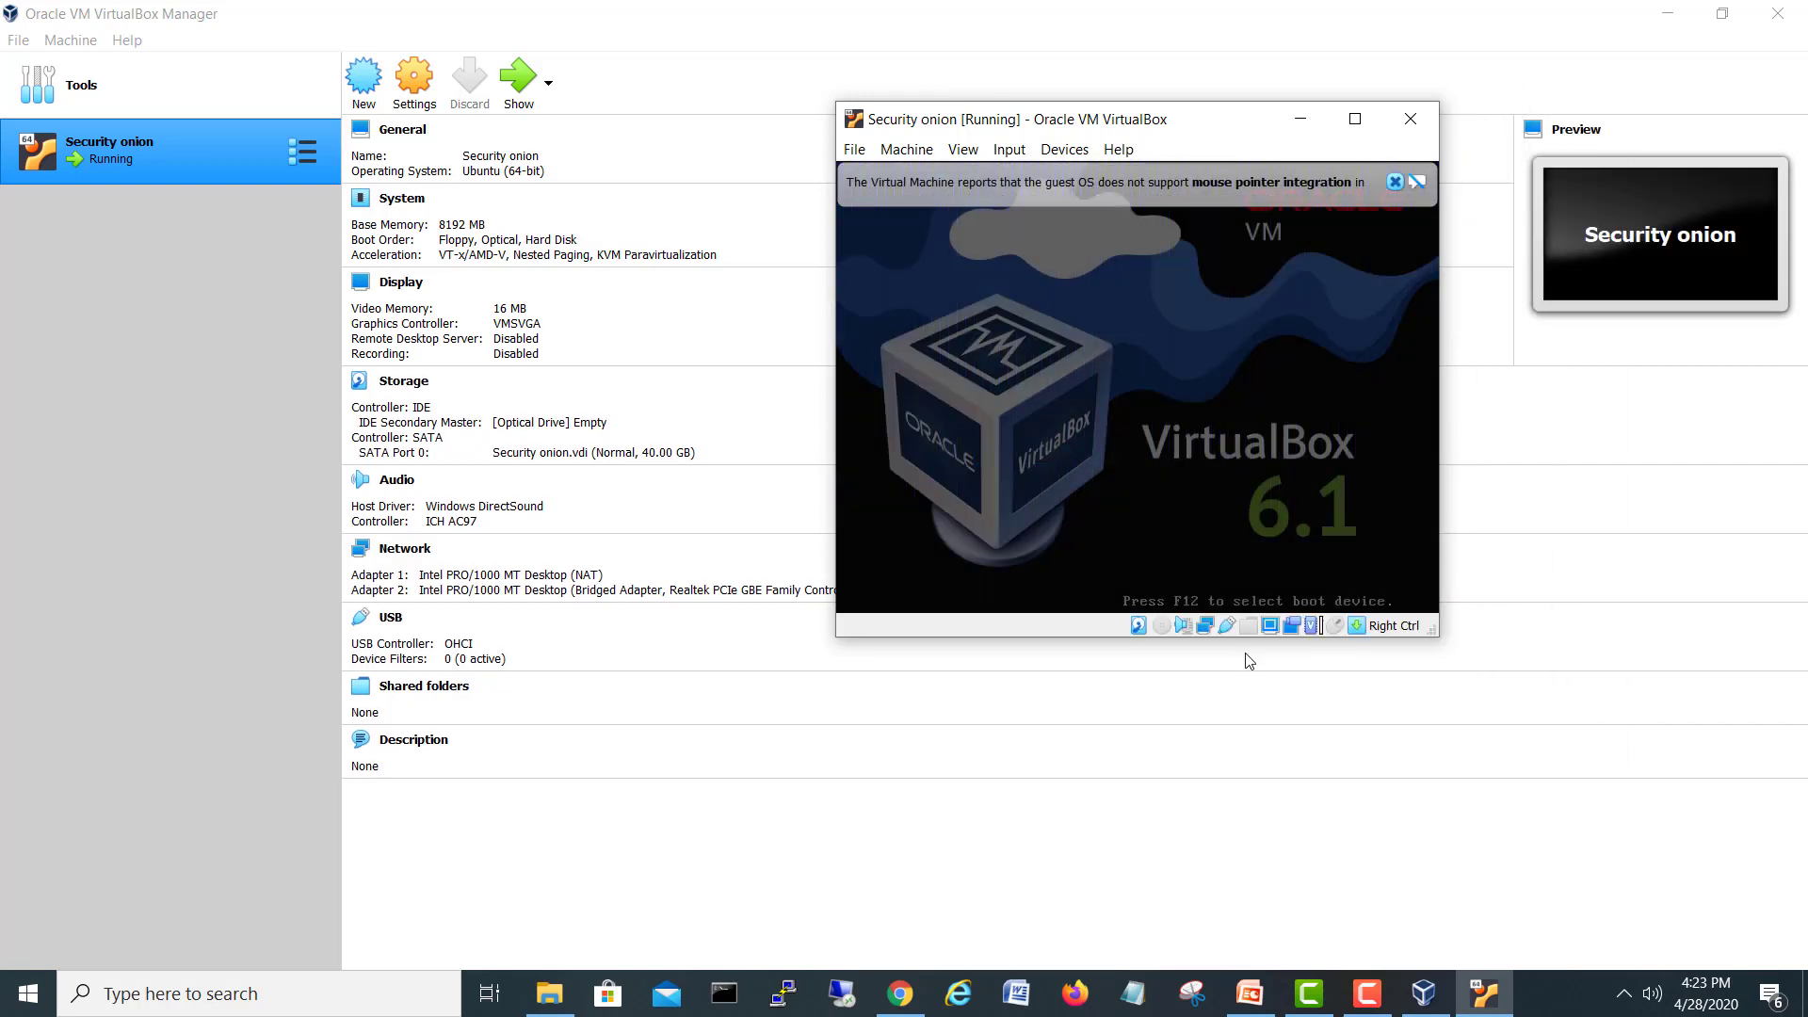
{"action": "left_click", "coordinate": [1393, 181]}
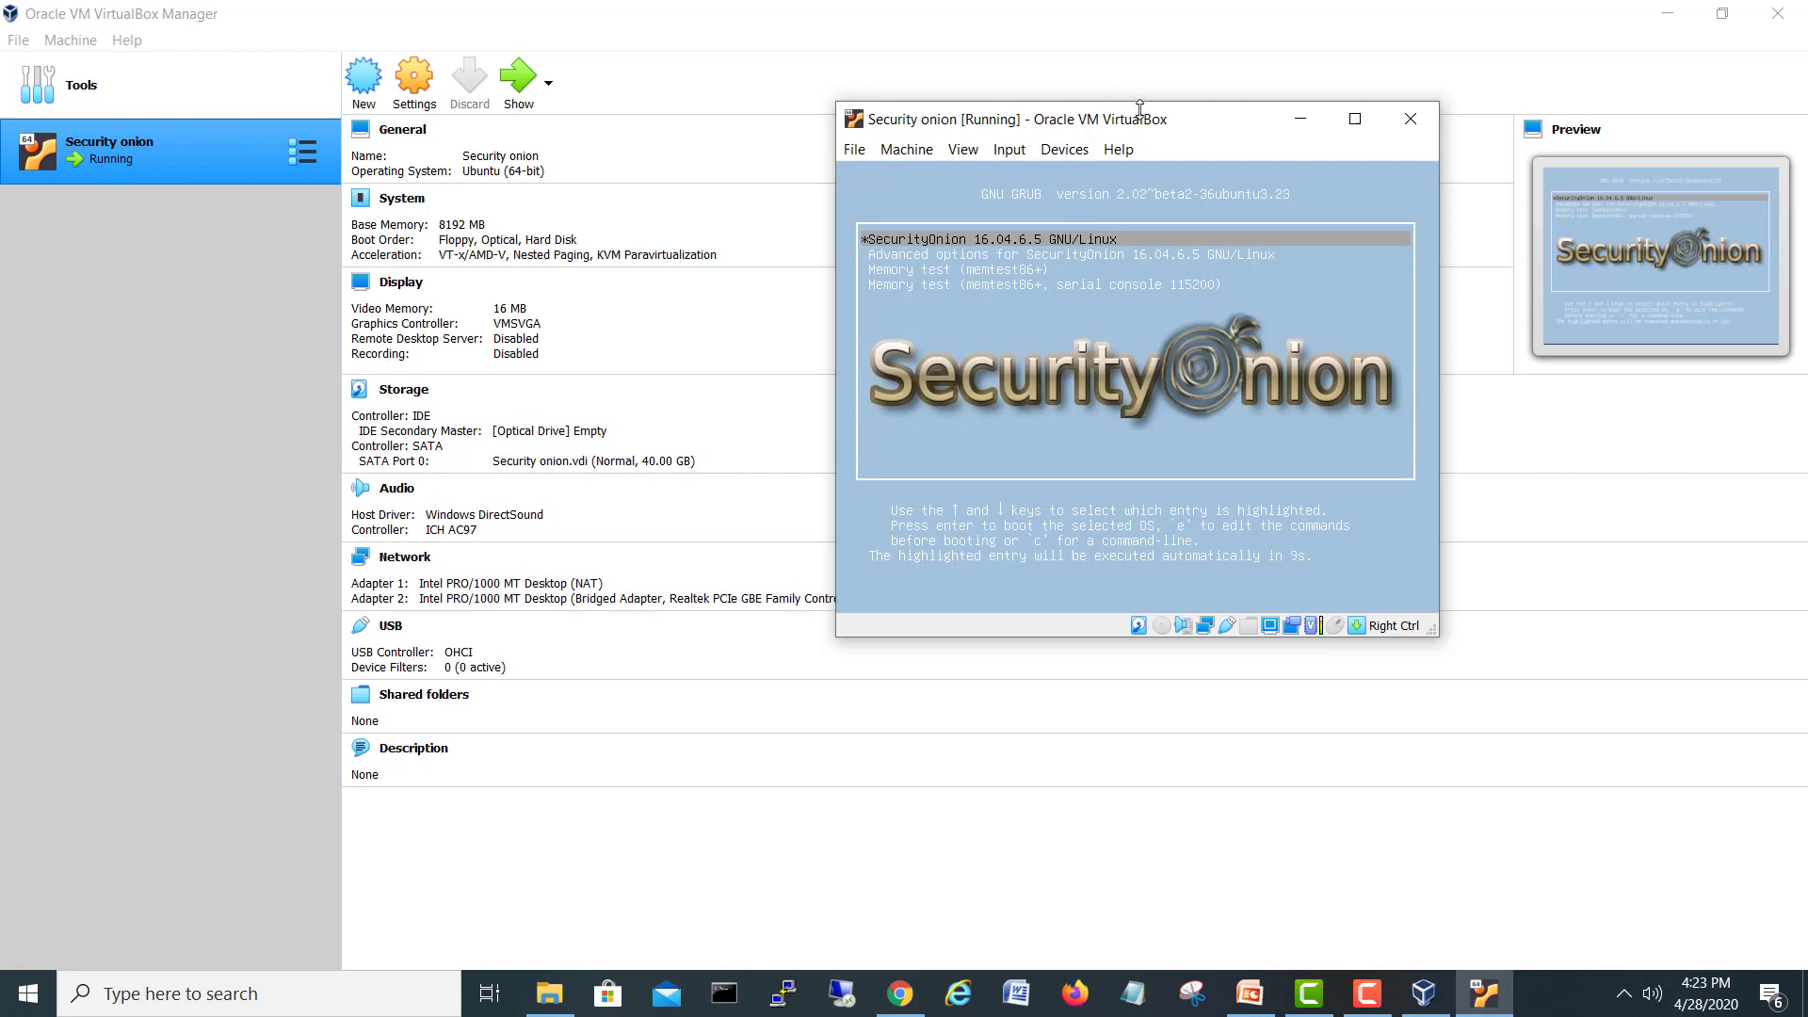
{"action": "left_click_drag", "start_coordinate": [1117, 120], "coordinate": [763, 177]}
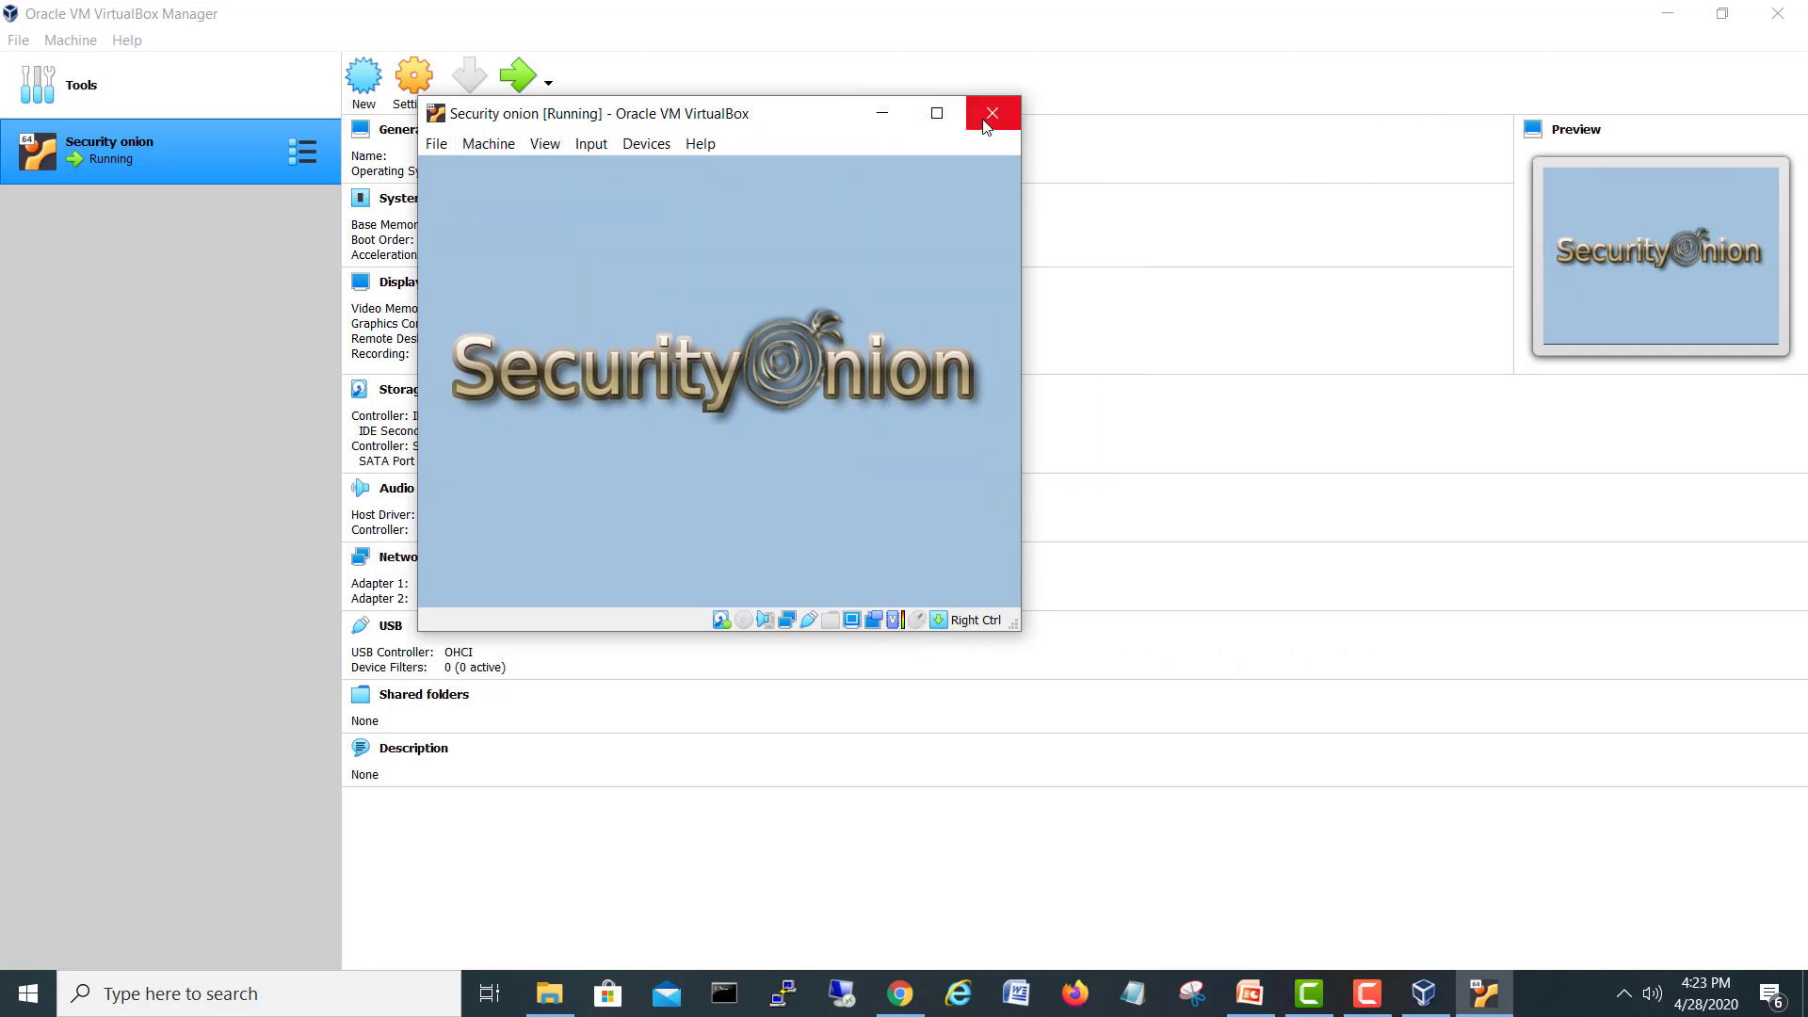
- Minimize the guest window and re-examine the optical drive under Controller: IDE in the running machine's storage settings, then cancel
{"action": "left_click", "coordinate": [883, 113]}
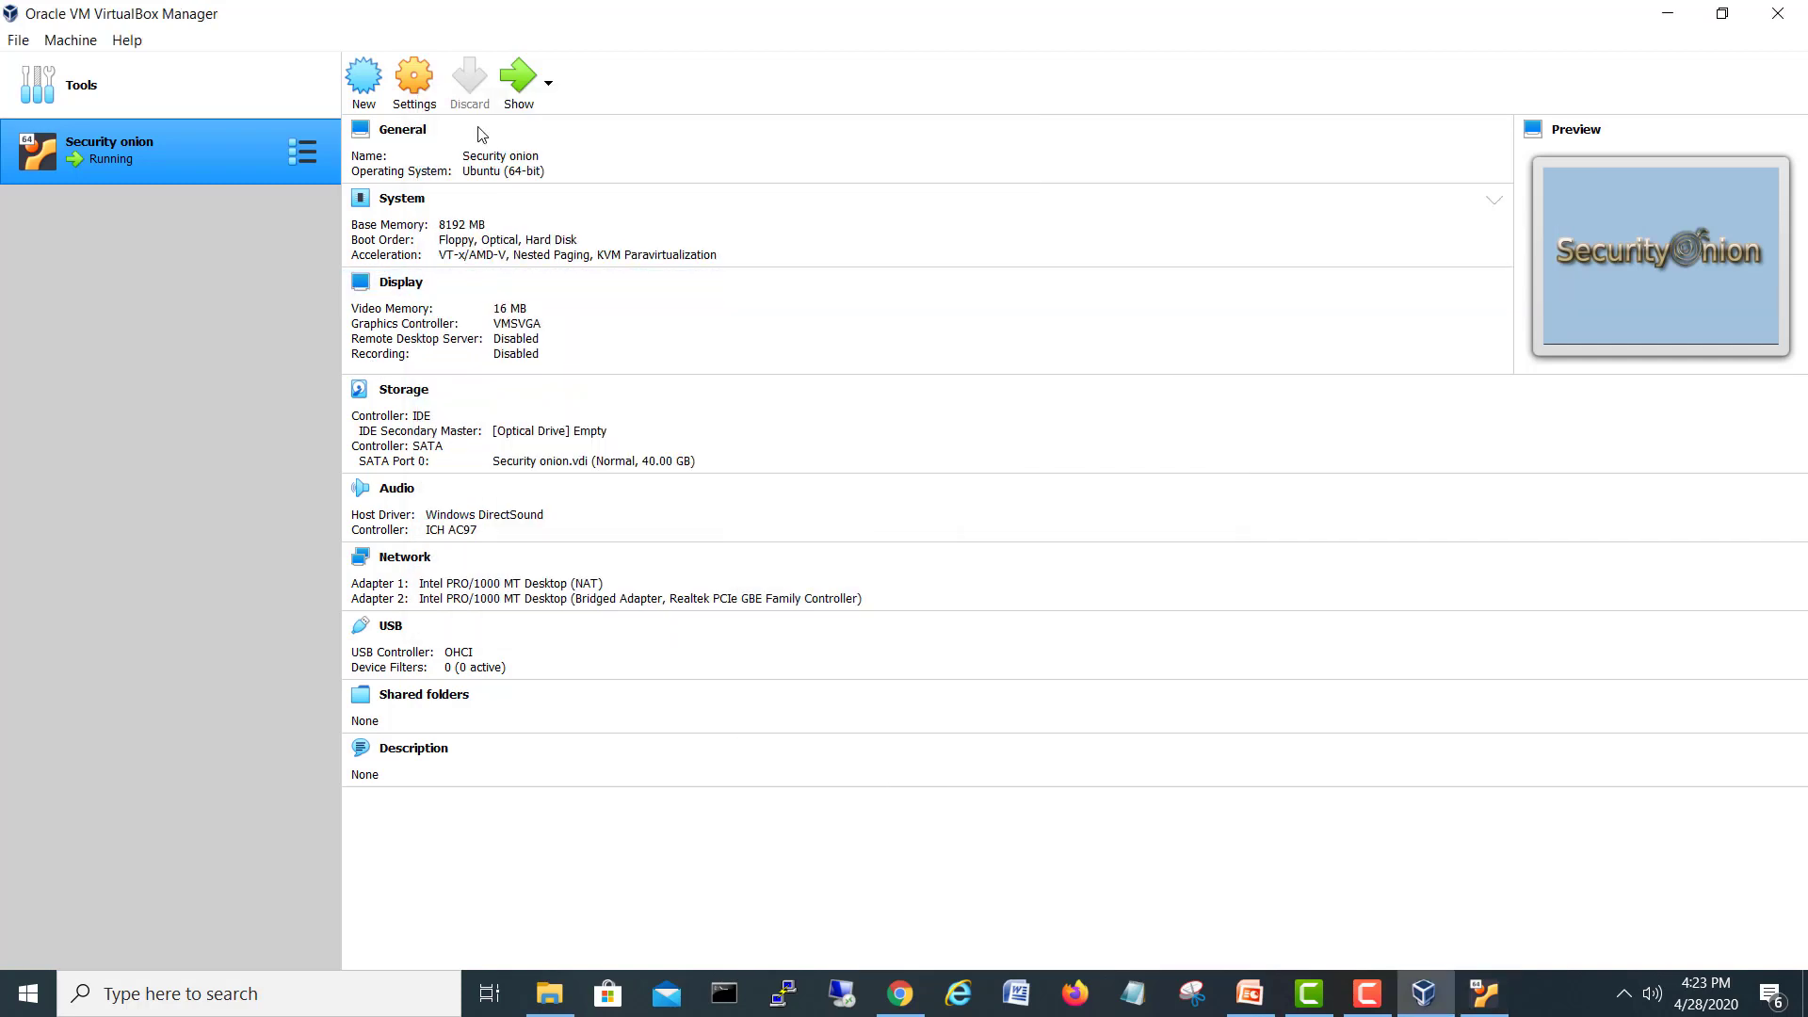
{"action": "right_click", "coordinate": [124, 155]}
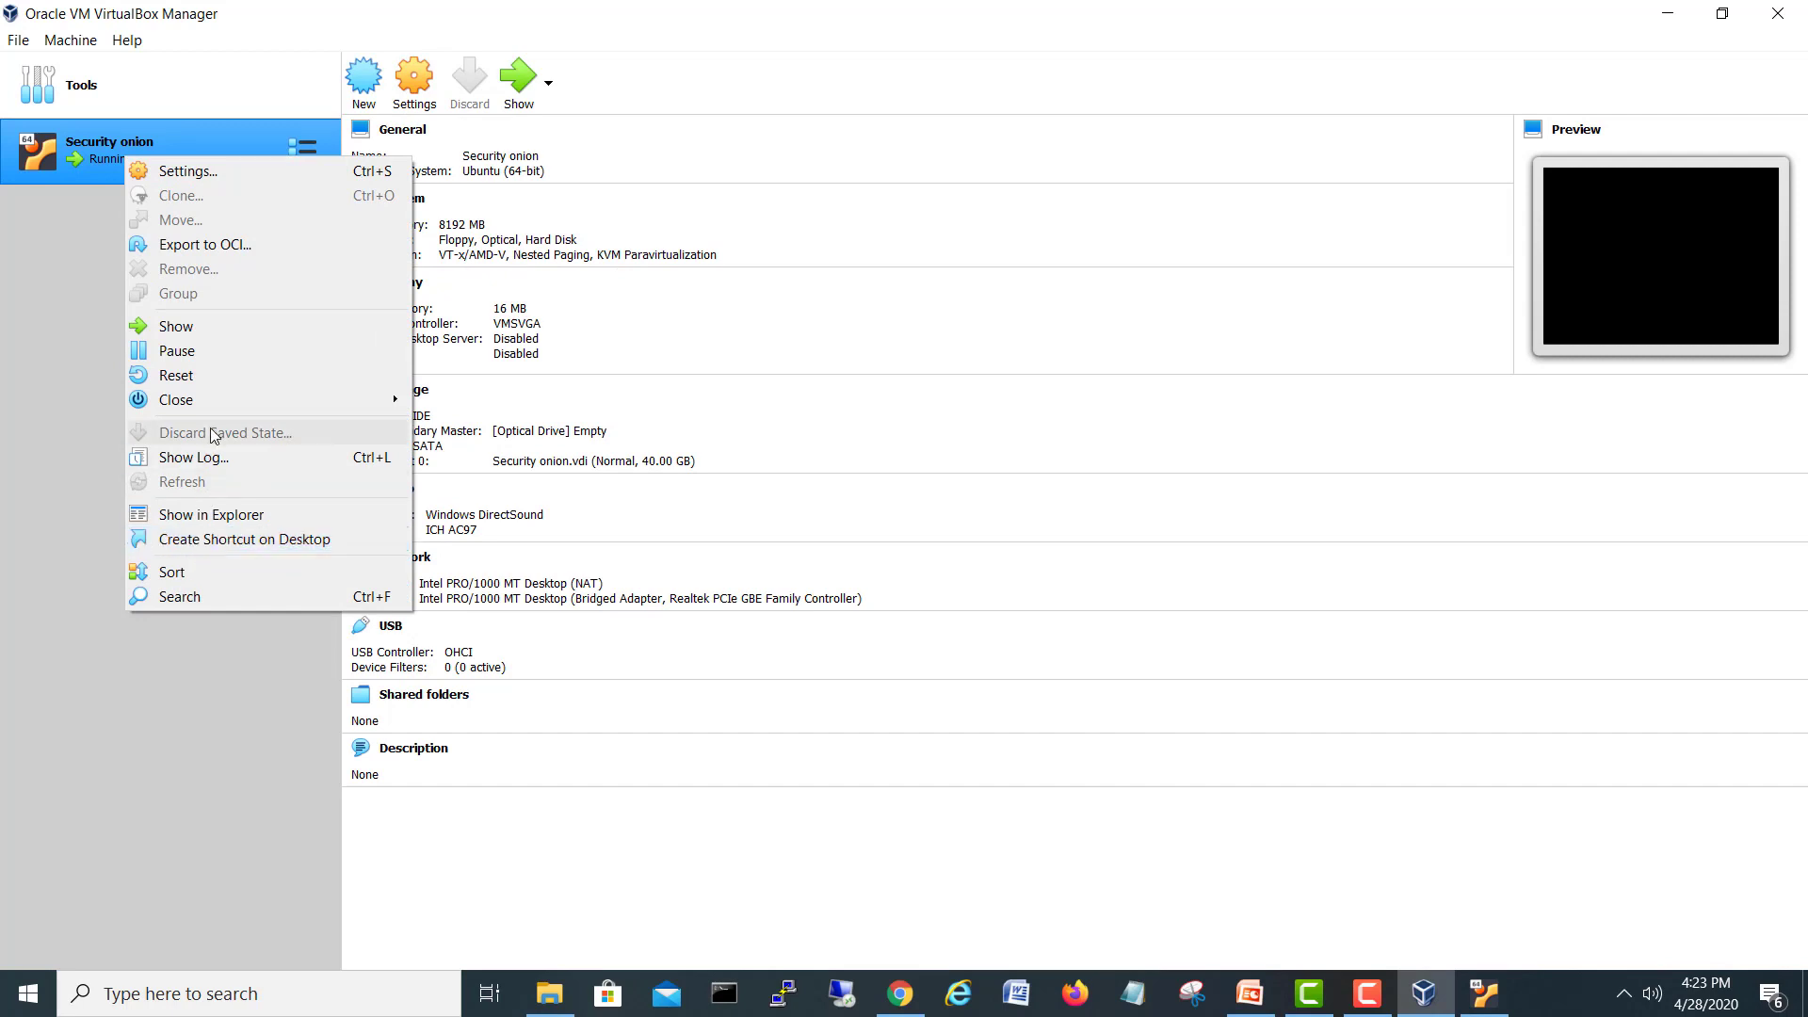
{"action": "left_click", "coordinate": [420, 85]}
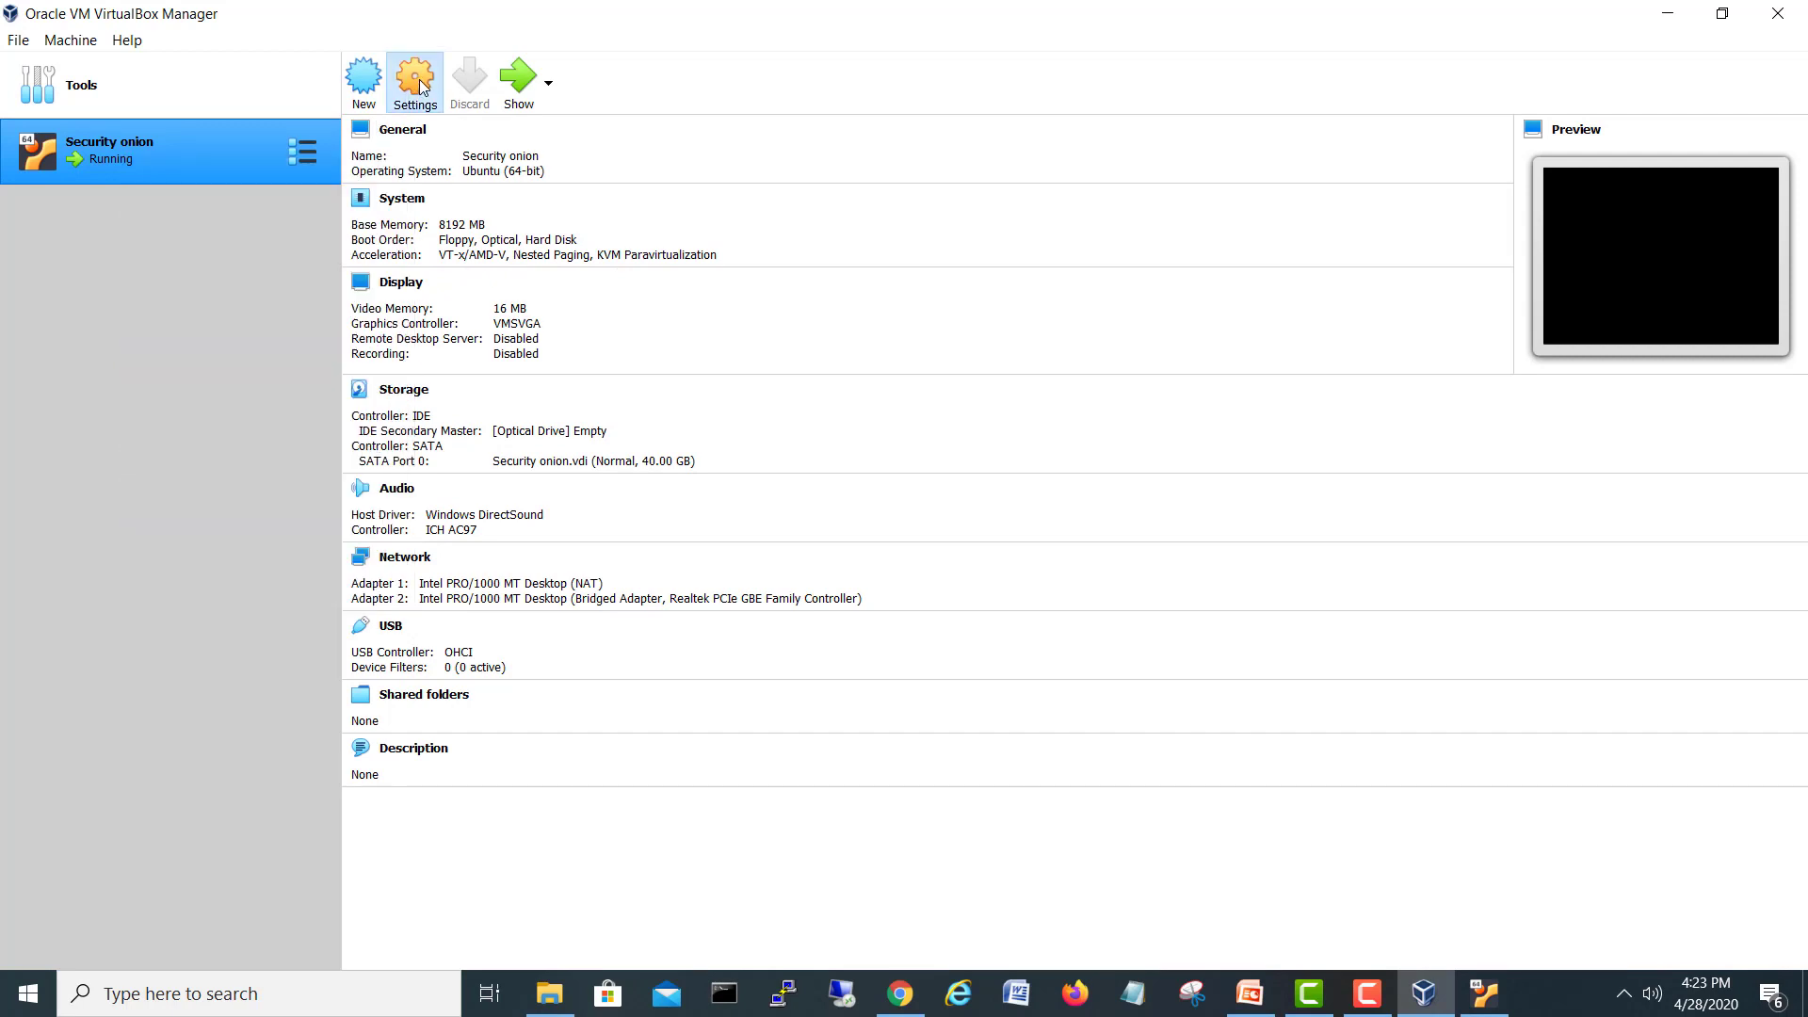
{"action": "left_click", "coordinate": [648, 381]}
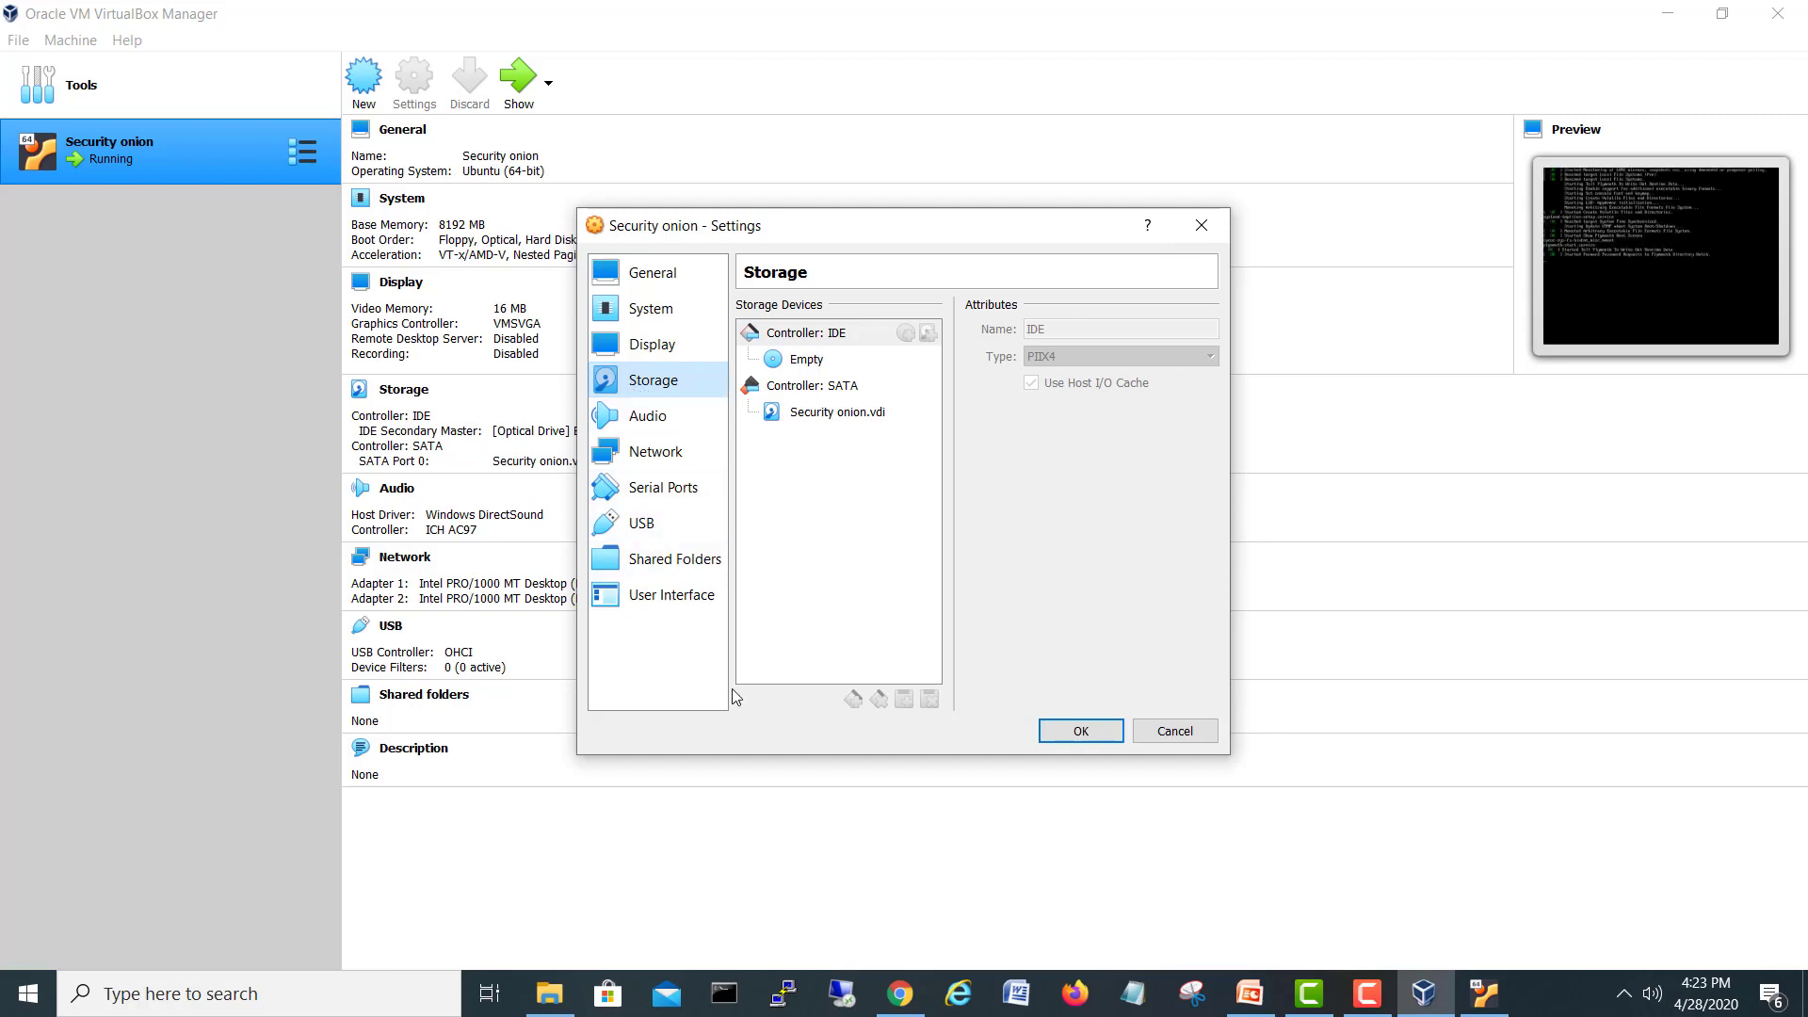
{"action": "left_click", "coordinate": [806, 361]}
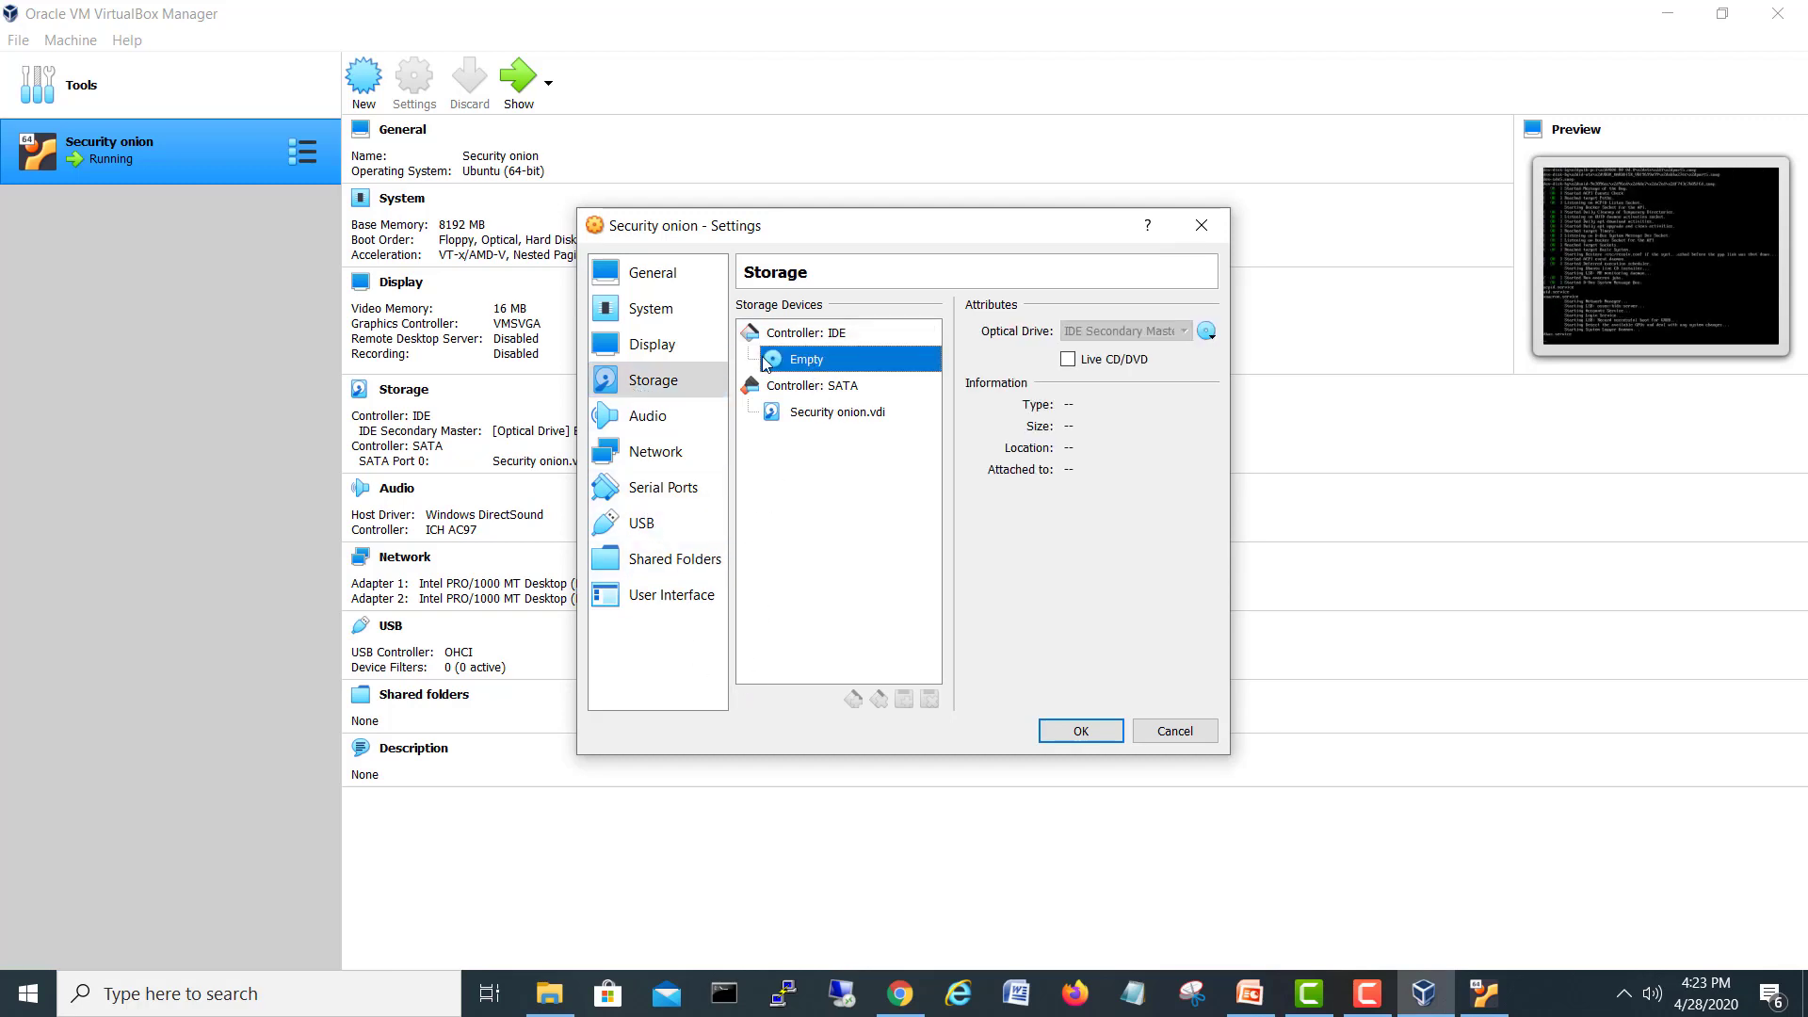
{"action": "right_click", "coordinate": [766, 364]}
{"action": "left_click", "coordinate": [780, 355]}
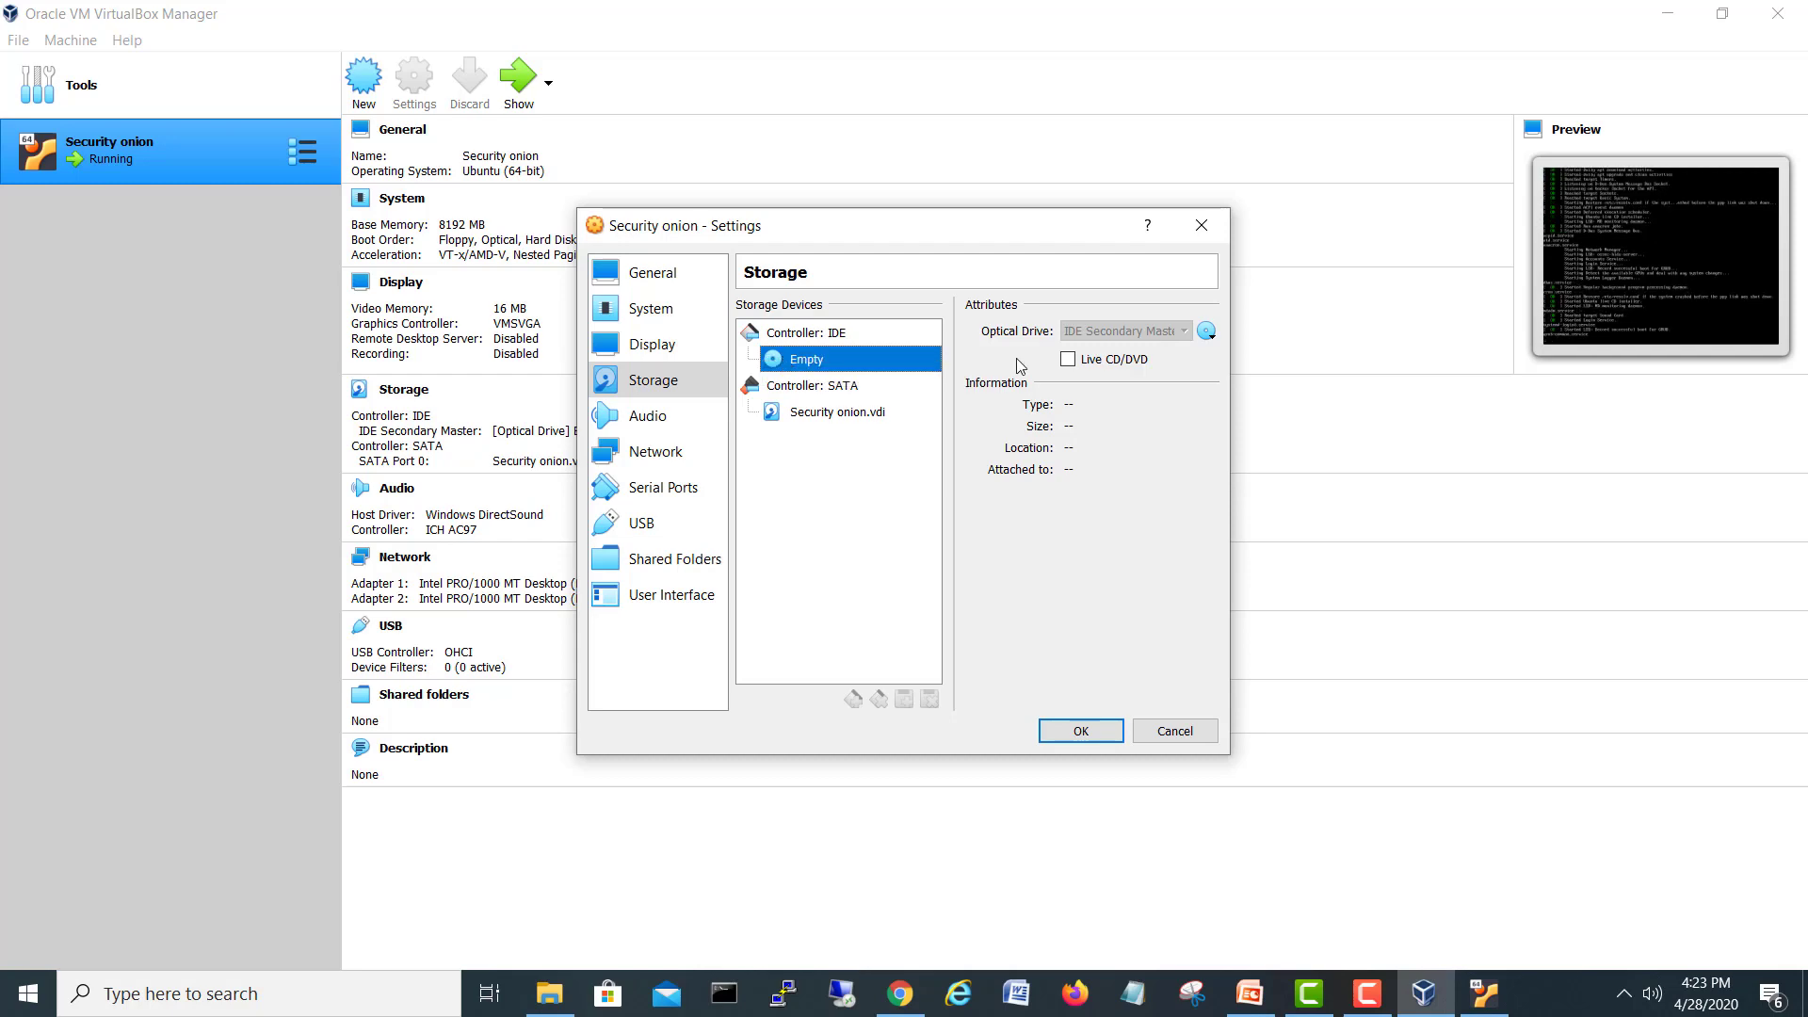
{"action": "left_click", "coordinate": [1177, 733]}
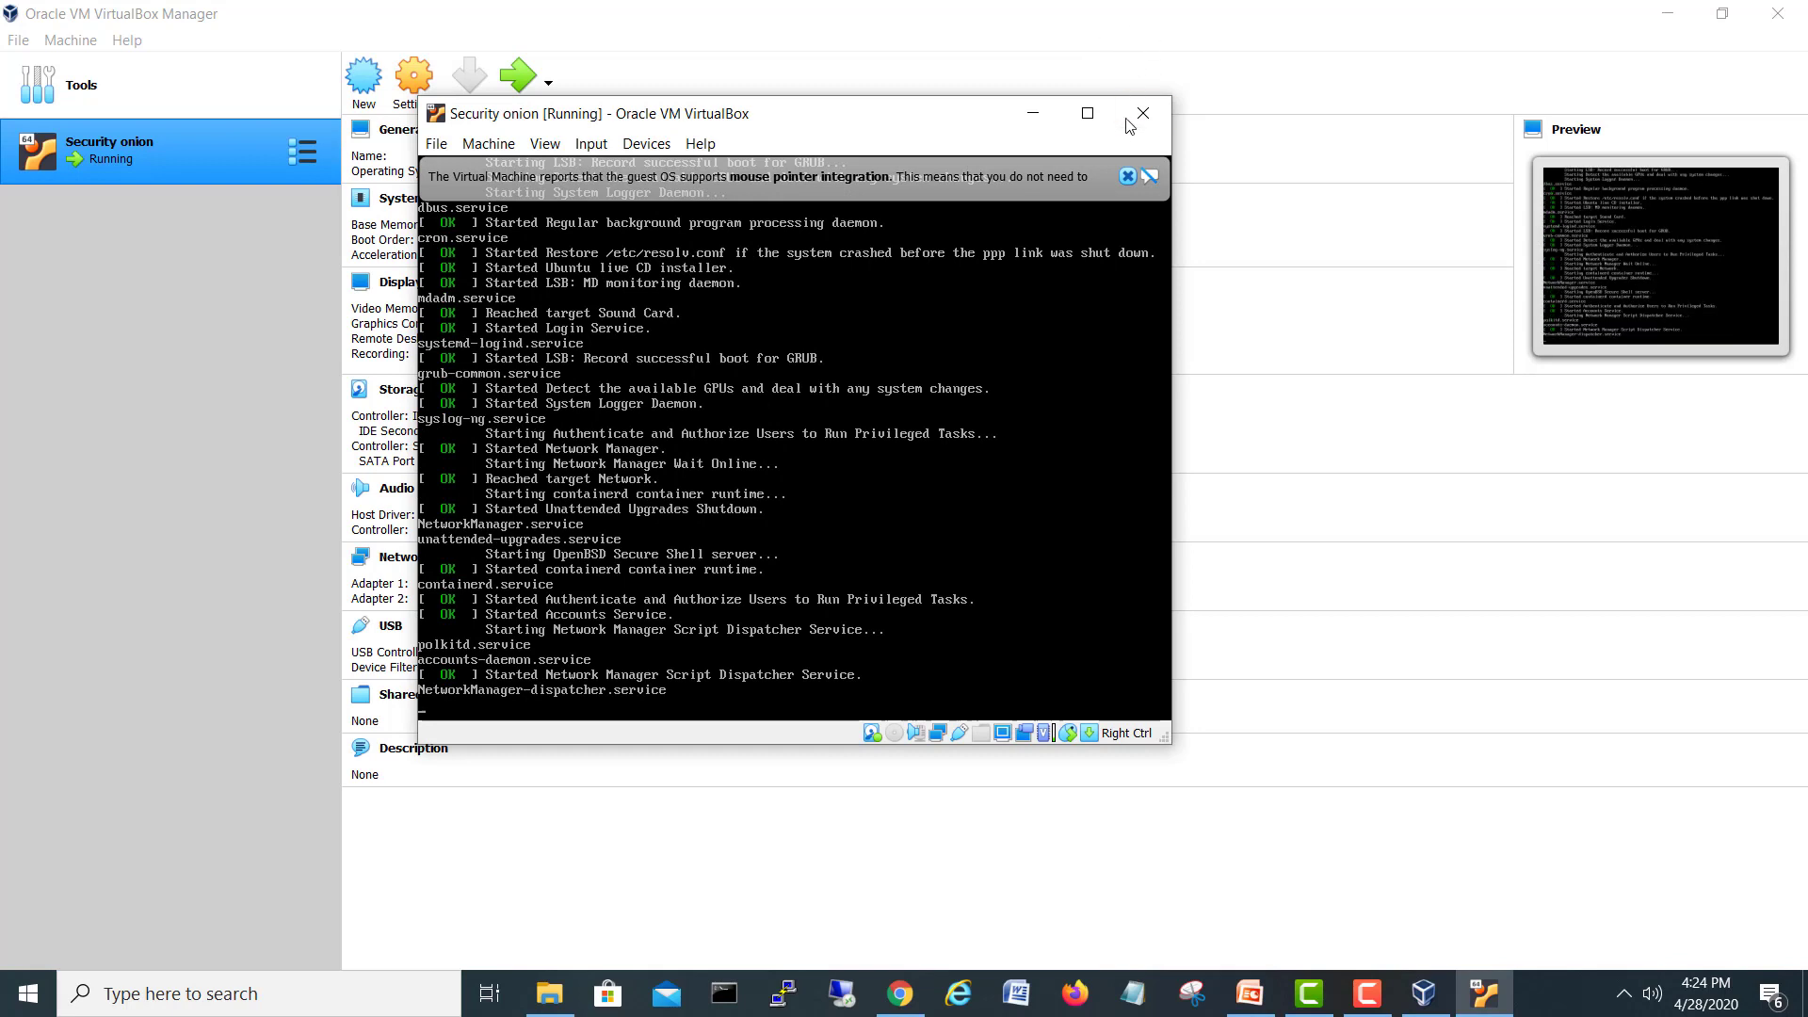
- Close the Security onion virtual machine by powering it off
{"action": "left_click", "coordinate": [1145, 113]}
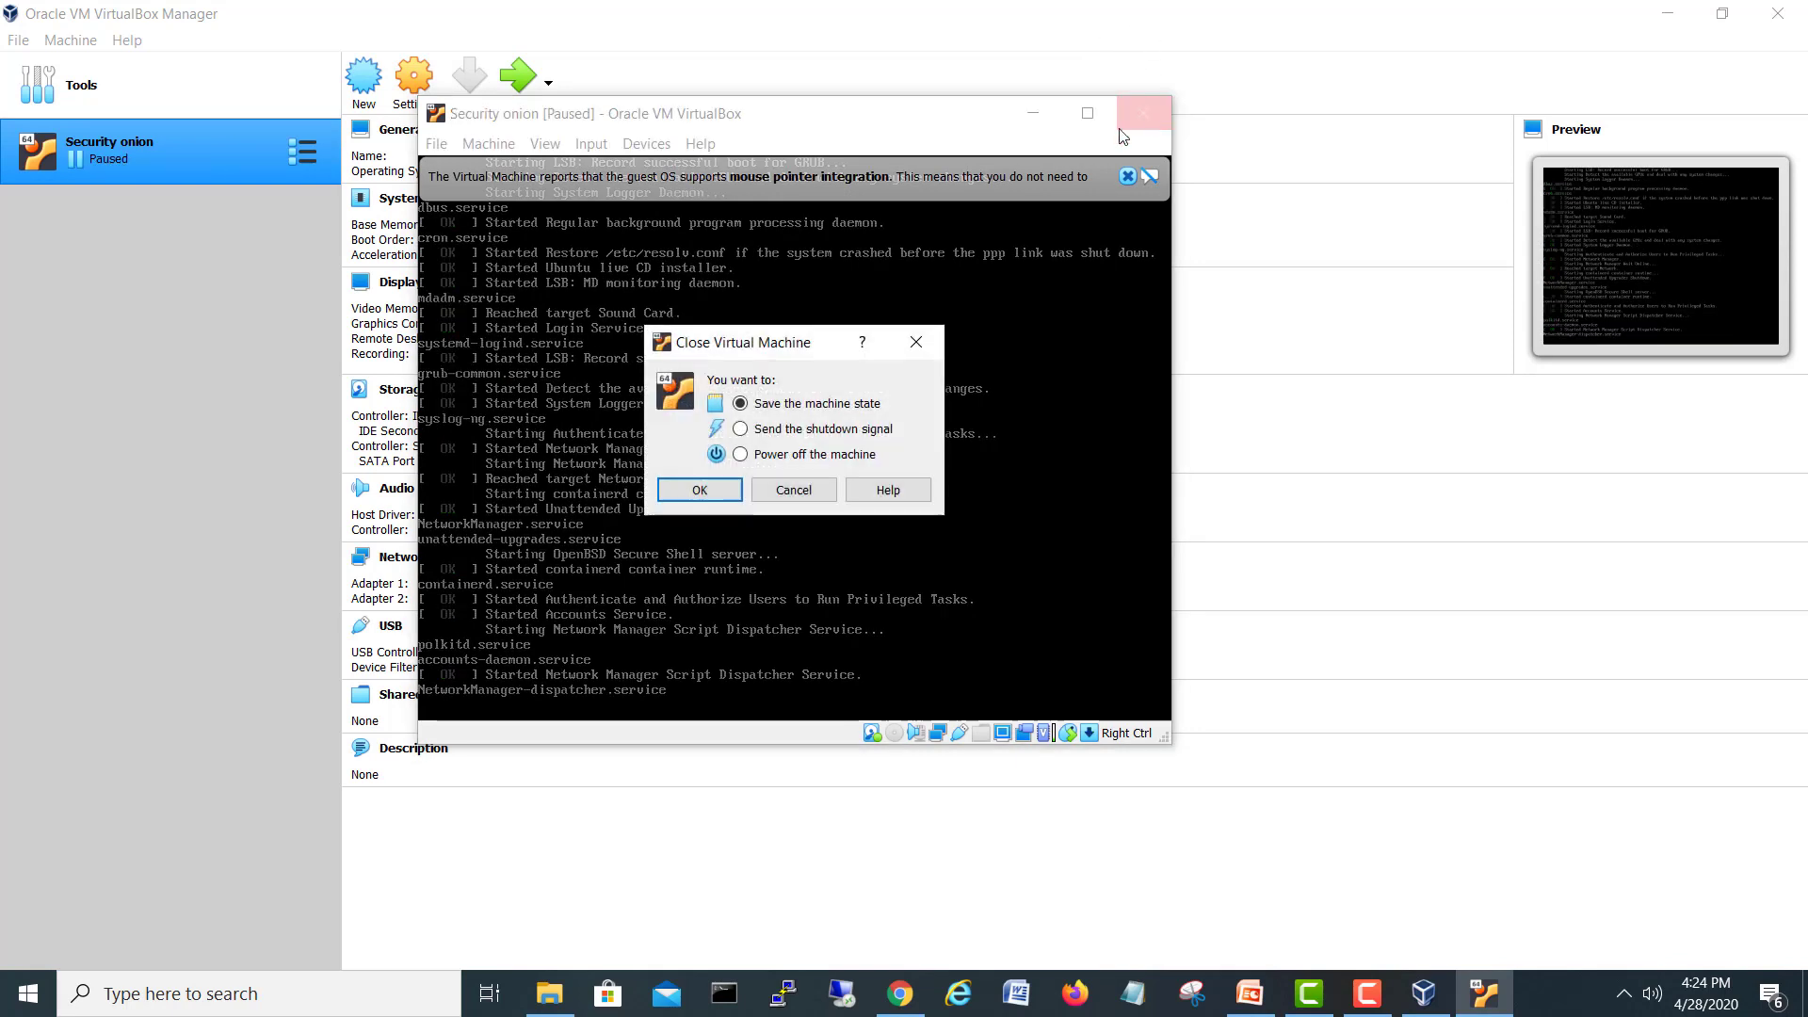
{"action": "left_click", "coordinate": [795, 456]}
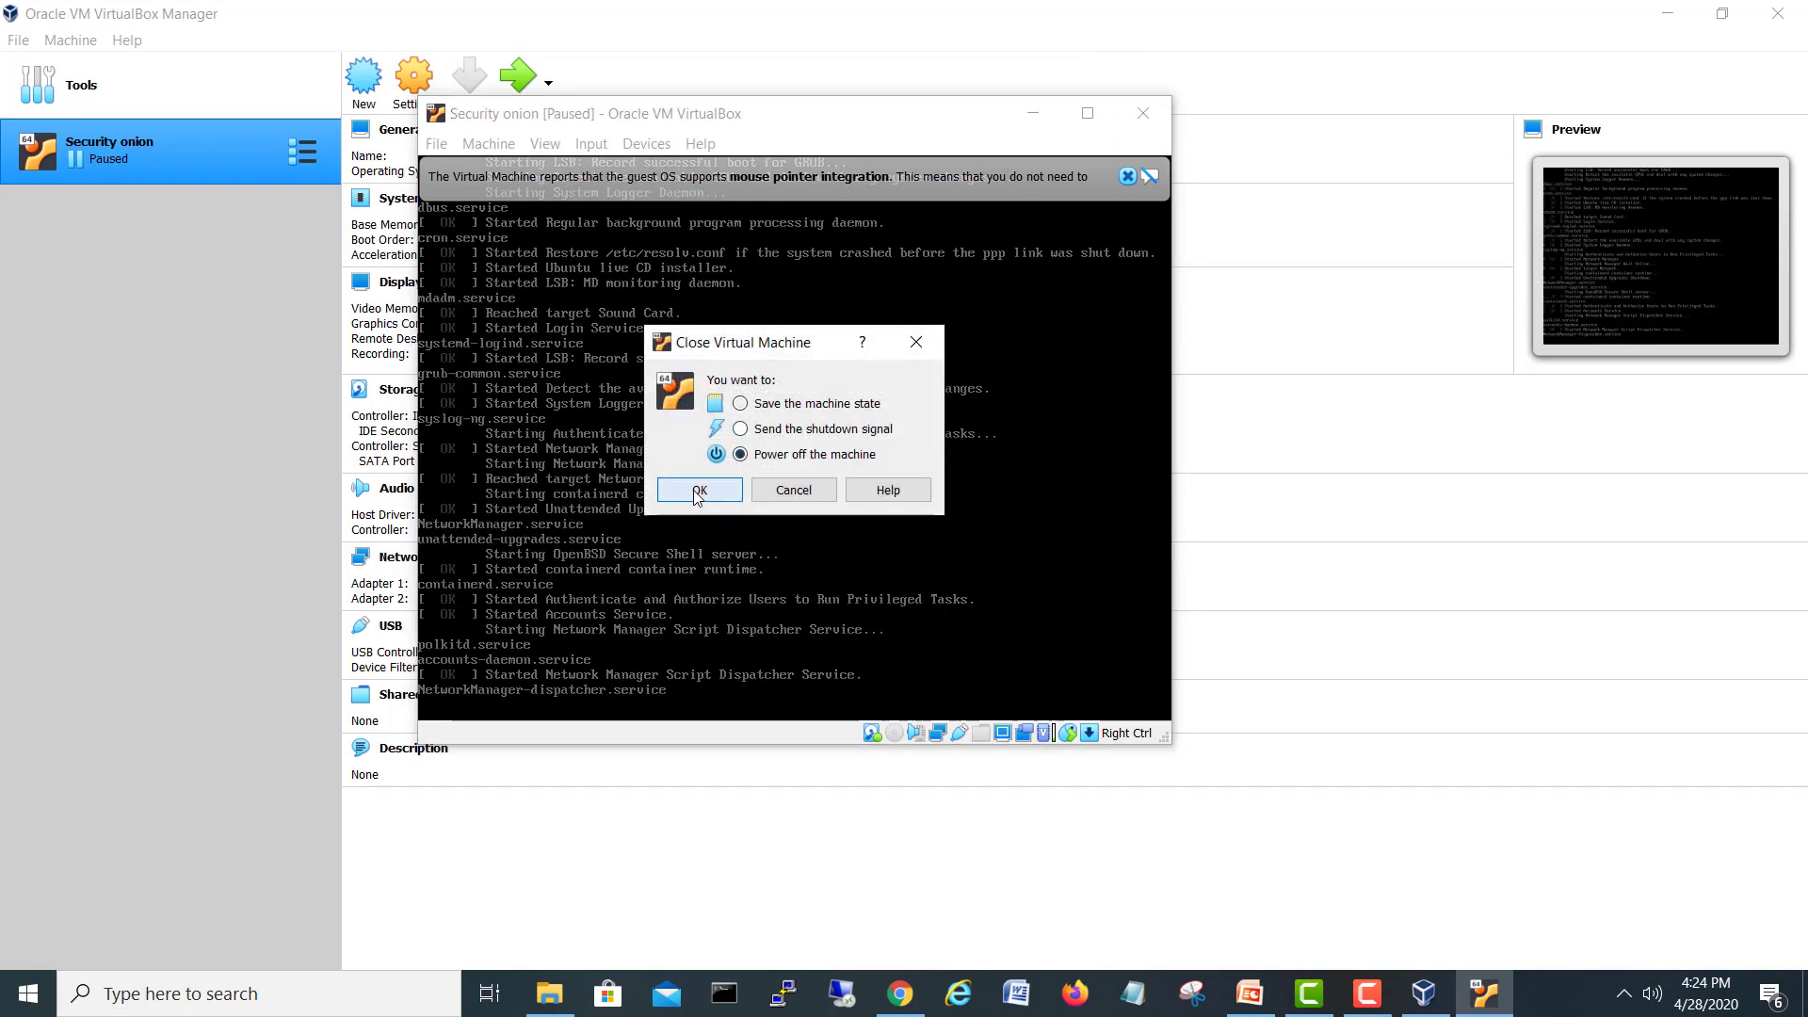
{"action": "left_click", "coordinate": [700, 490]}
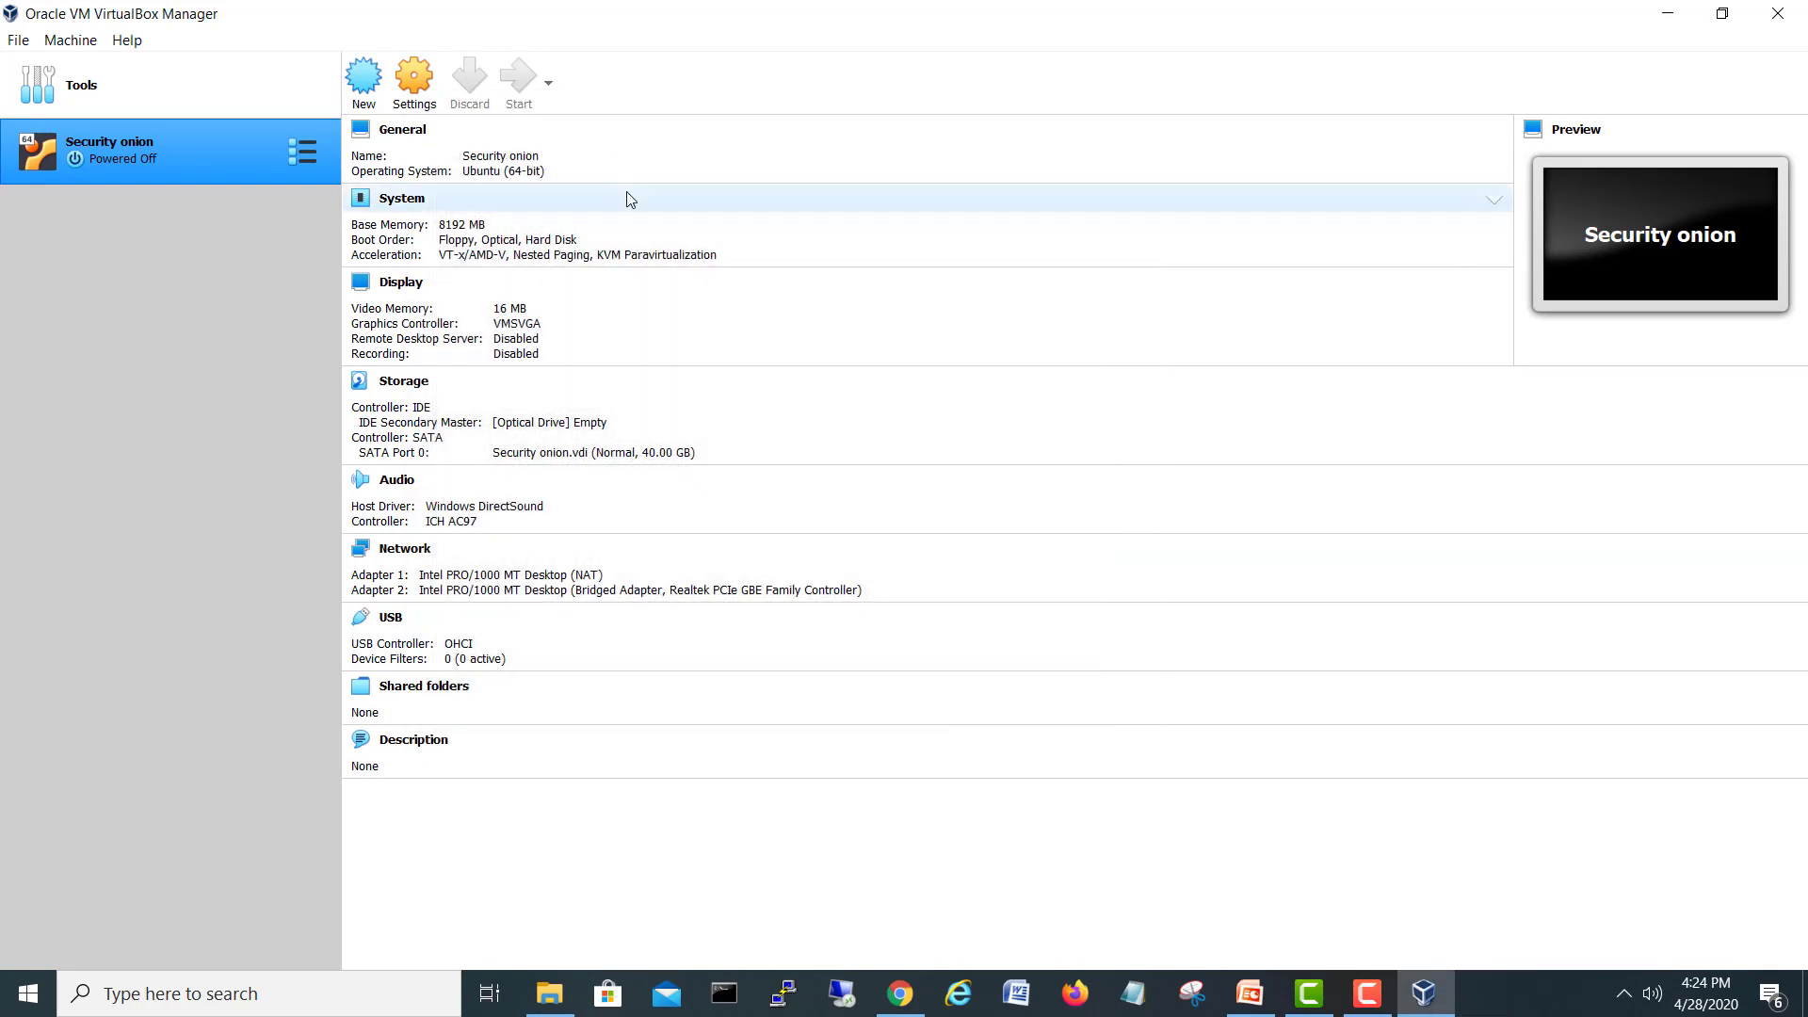
- Dismiss the Avast notification and inspect the powered-off machine's IDE optical drive attachment and disk options, keeping the storage configuration
{"action": "left_click", "coordinate": [412, 102]}
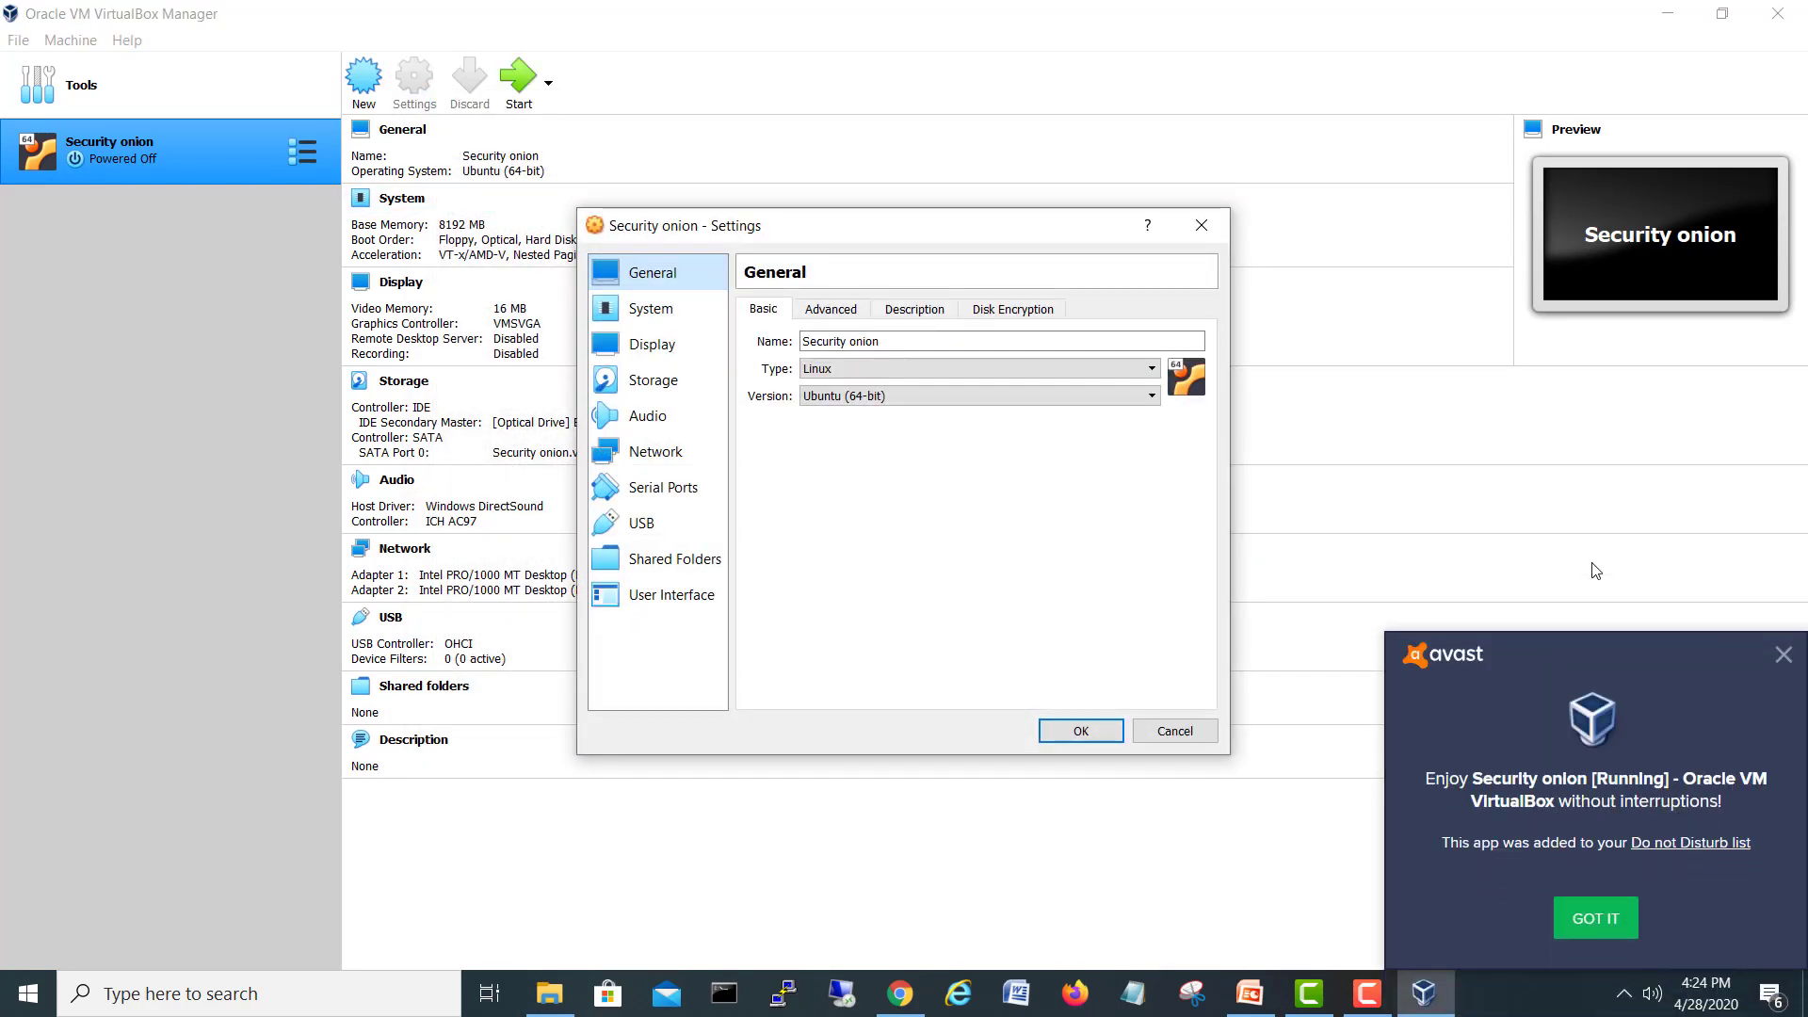
{"action": "left_click", "coordinate": [1784, 654]}
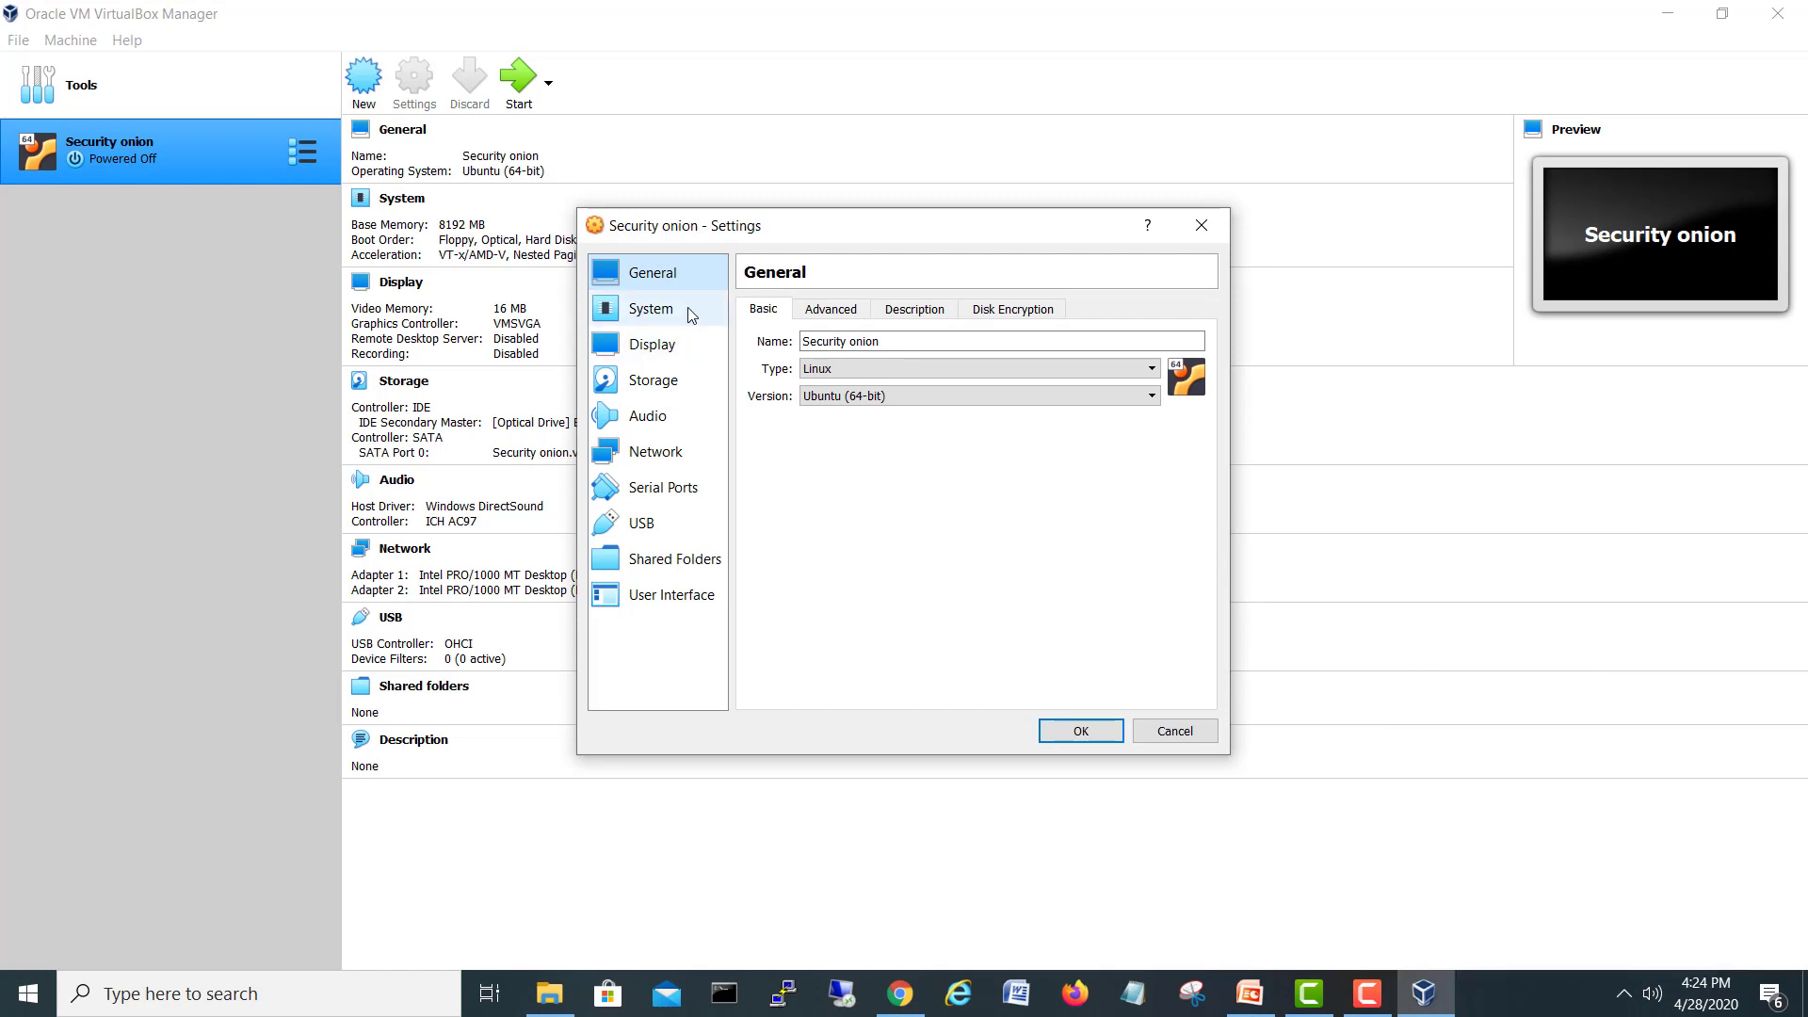
{"action": "left_click", "coordinate": [650, 382]}
{"action": "left_click", "coordinate": [821, 361]}
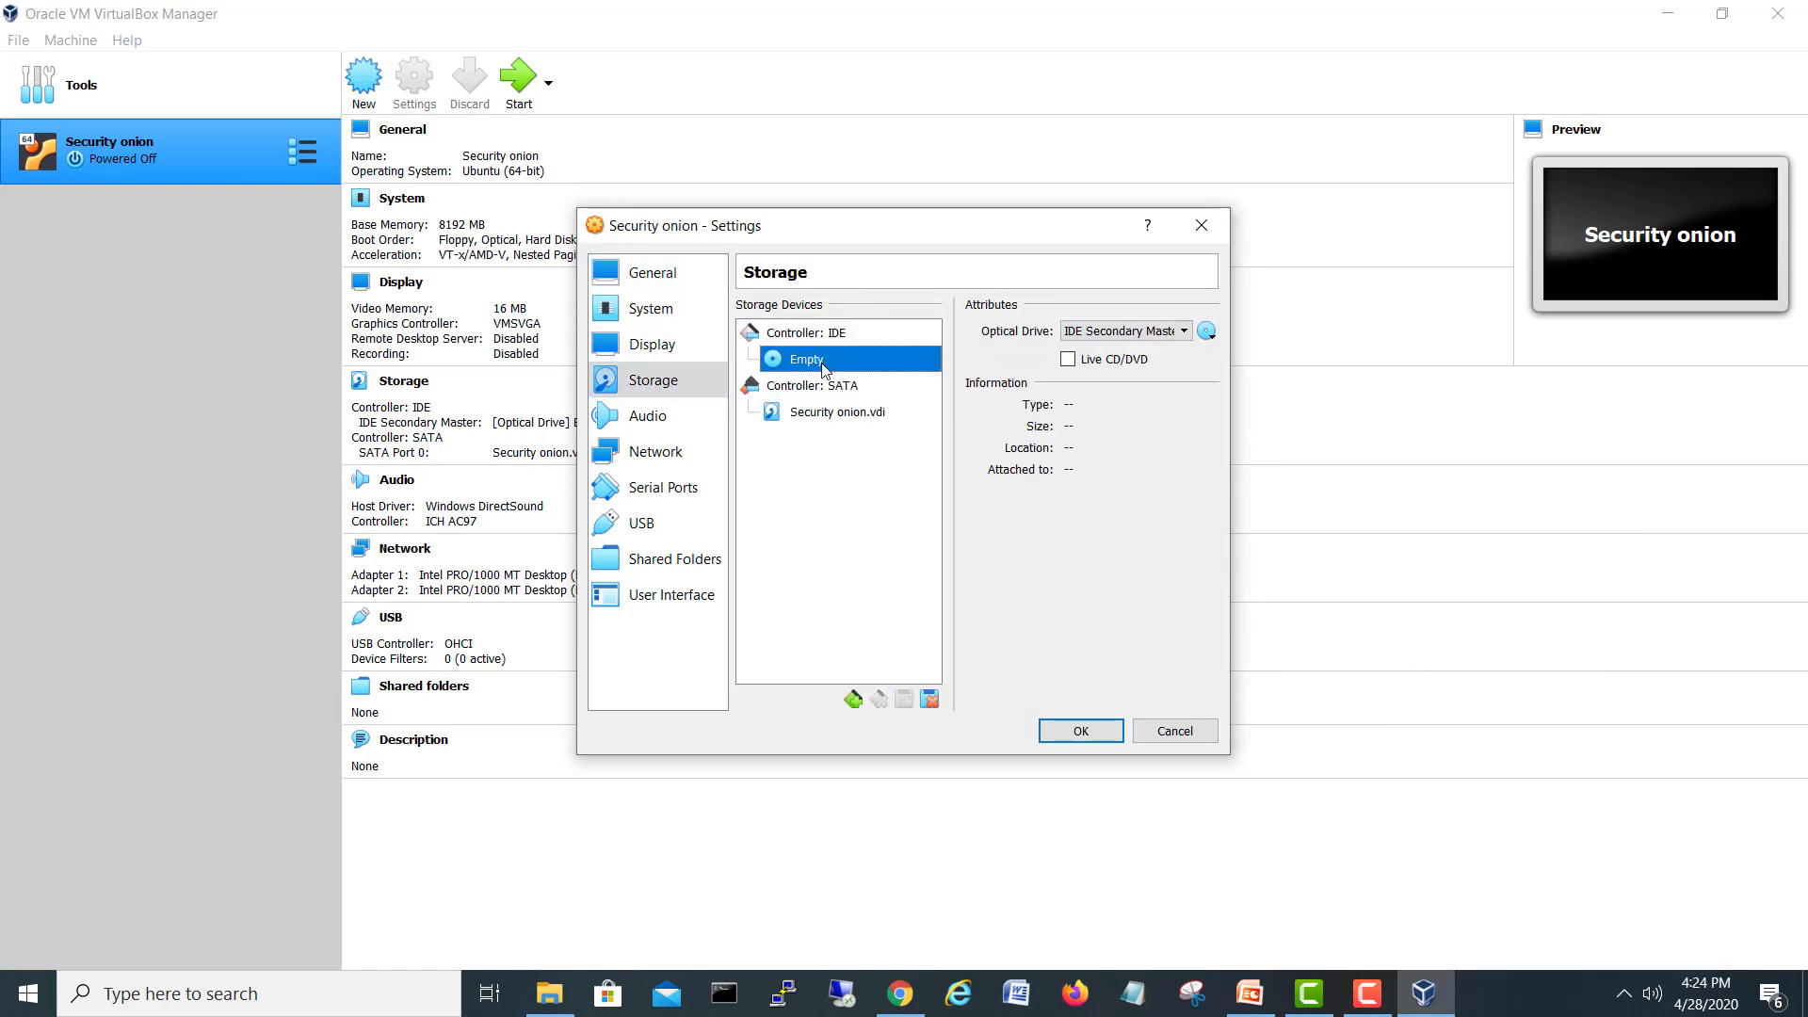
{"action": "right_click", "coordinate": [823, 368]}
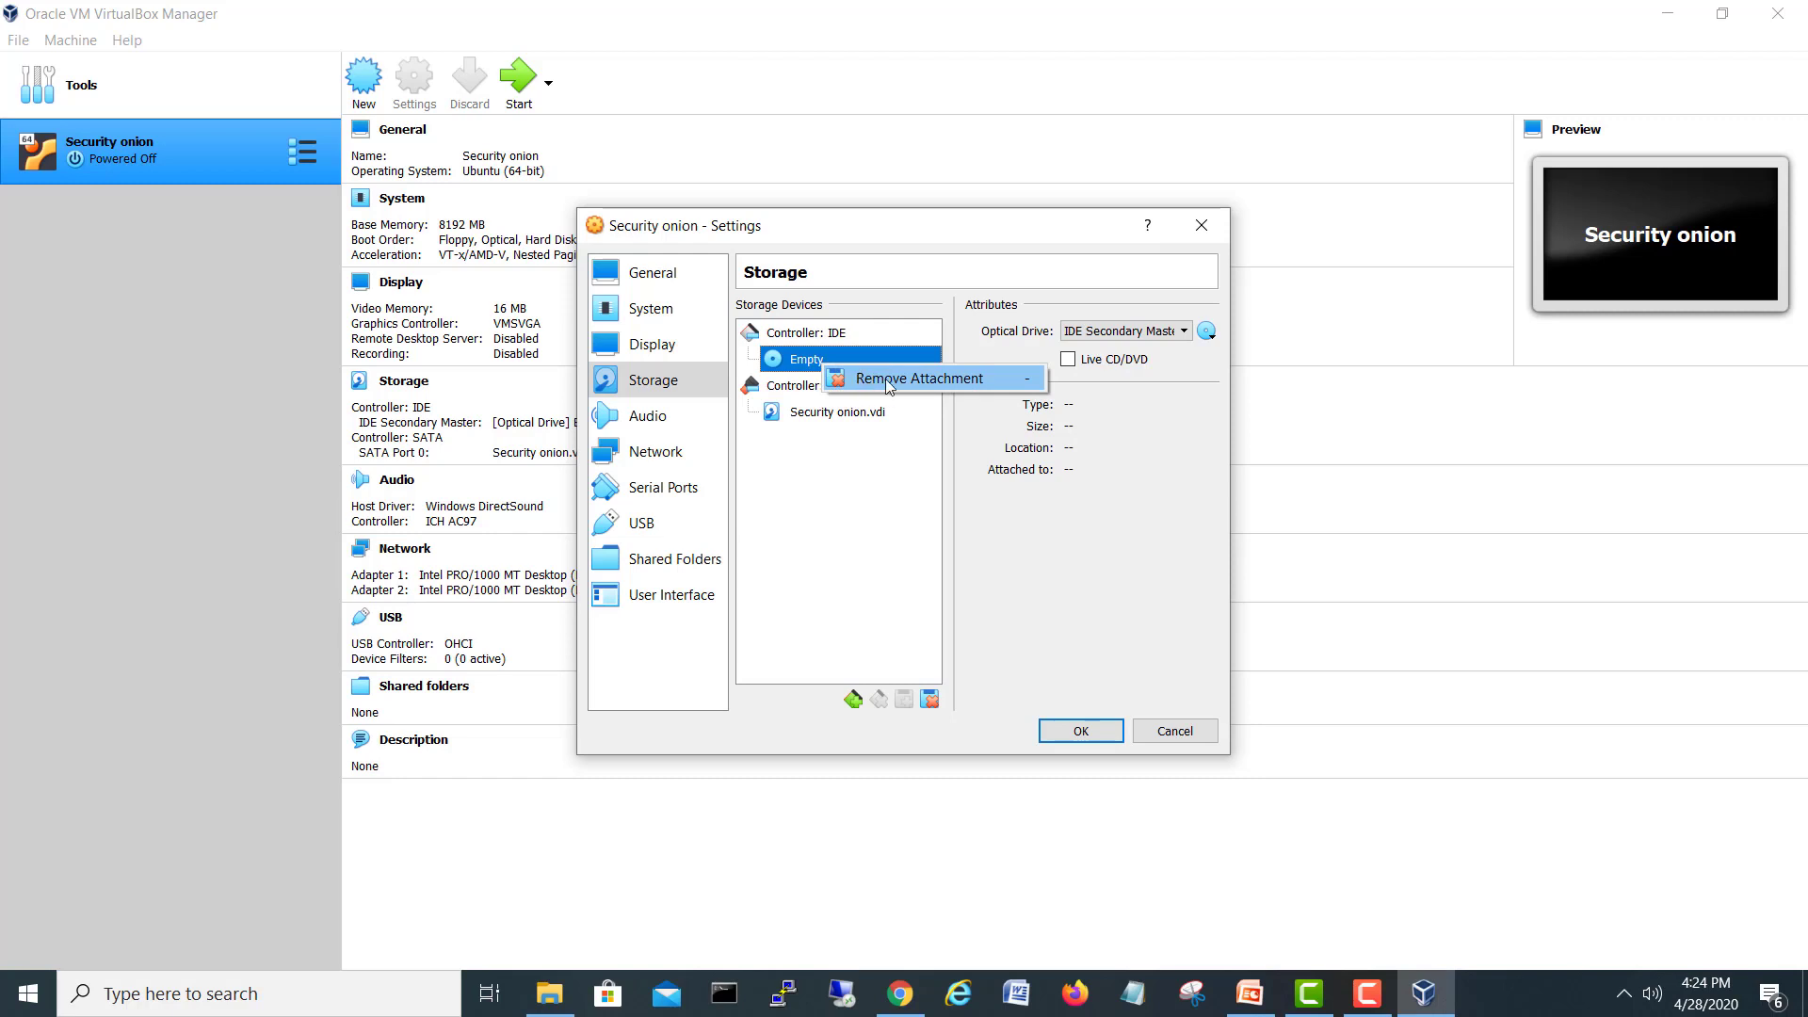
{"action": "left_click", "coordinate": [1155, 572]}
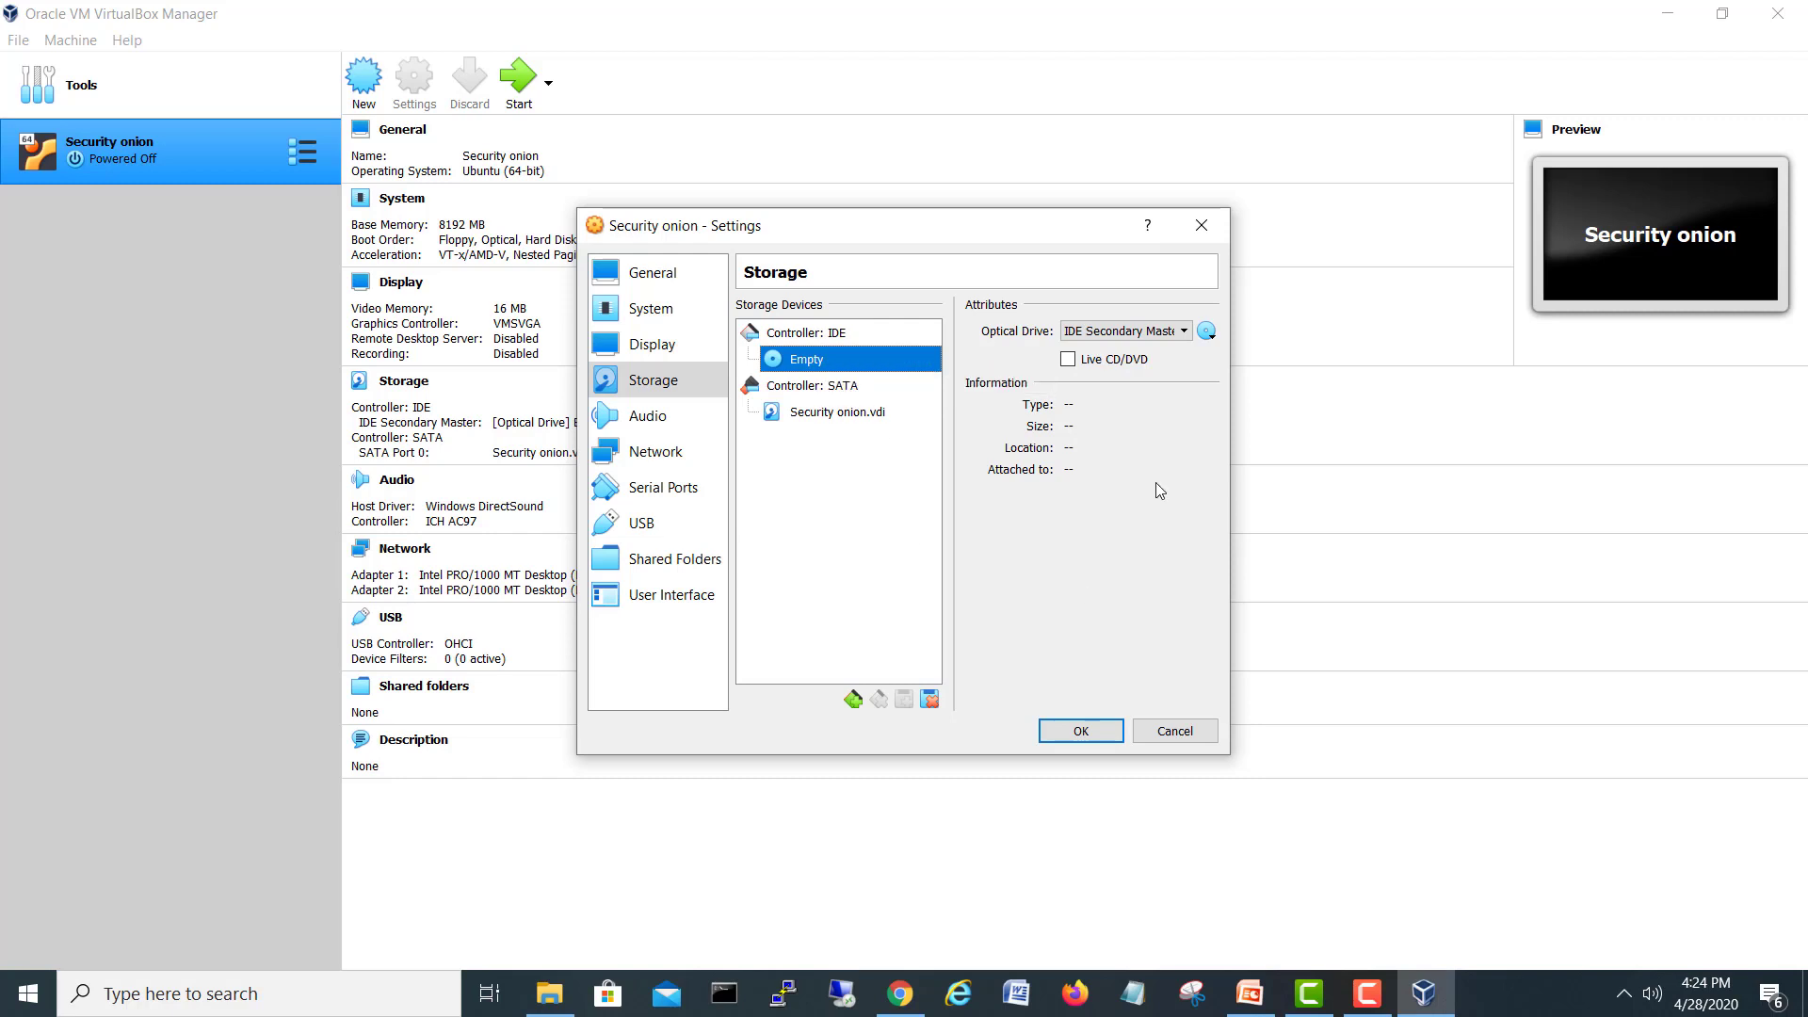
{"action": "left_click", "coordinate": [1206, 331]}
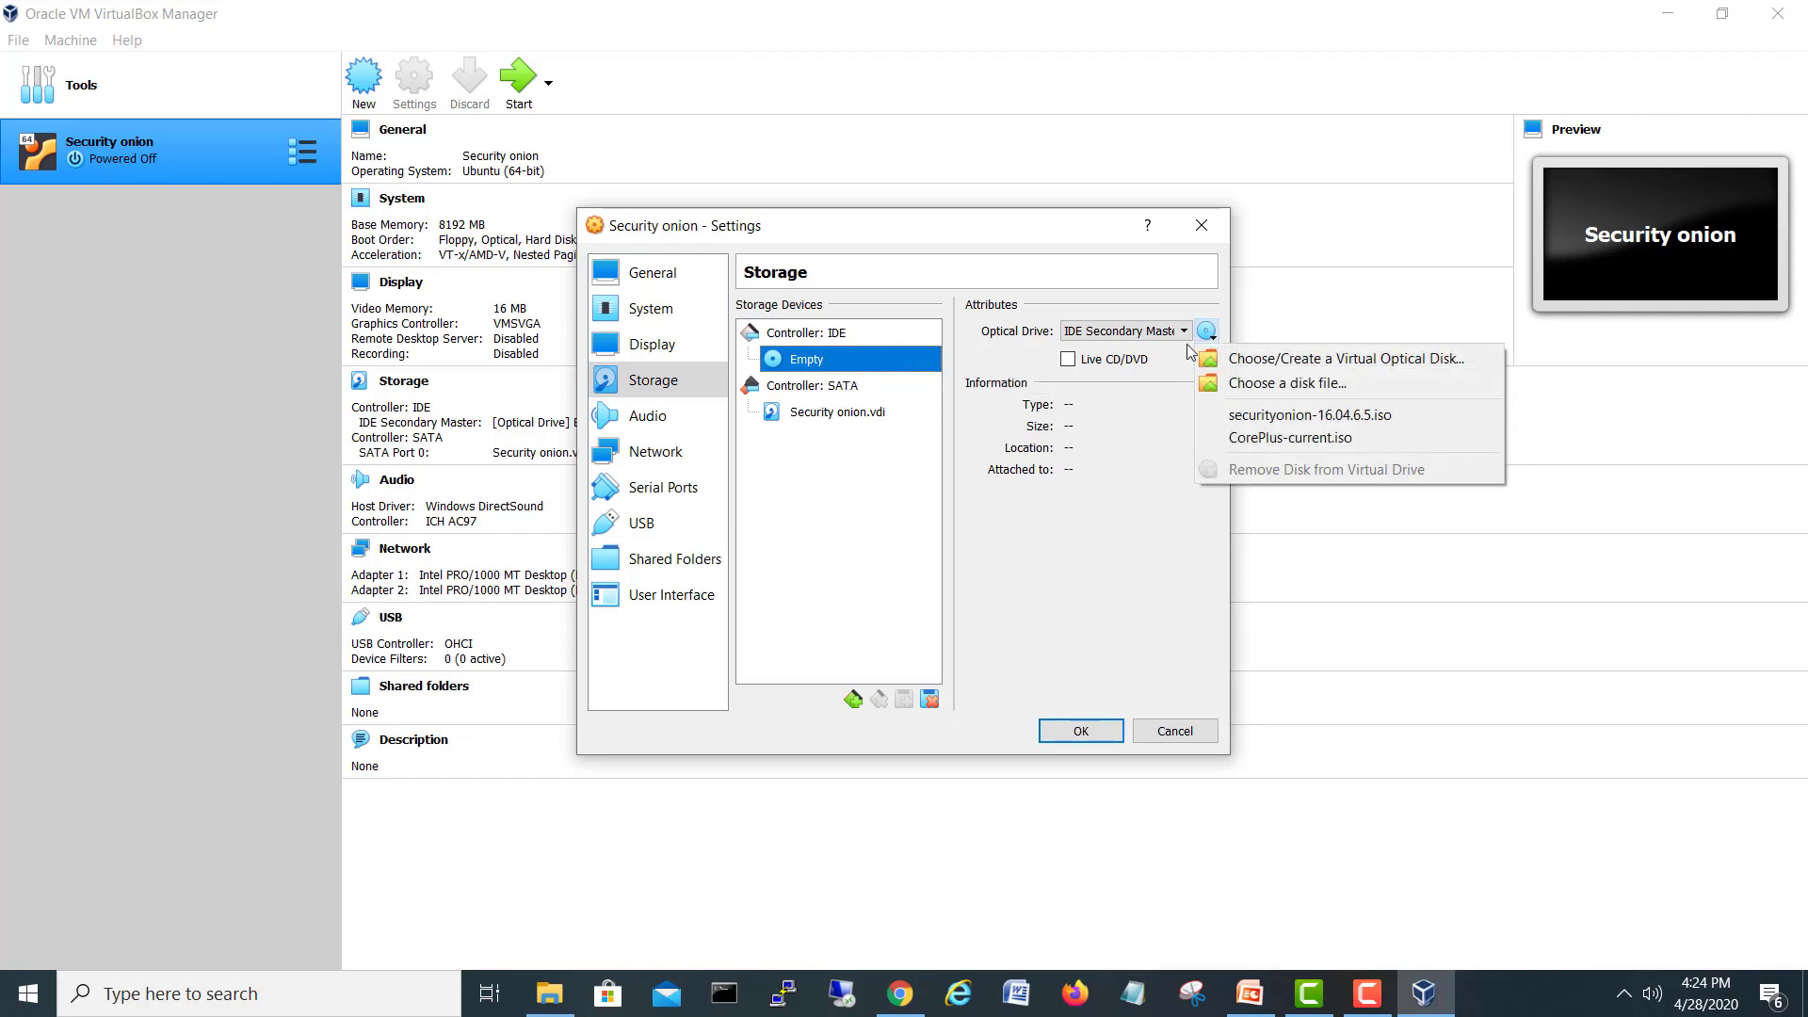
{"action": "left_click", "coordinate": [1100, 509]}
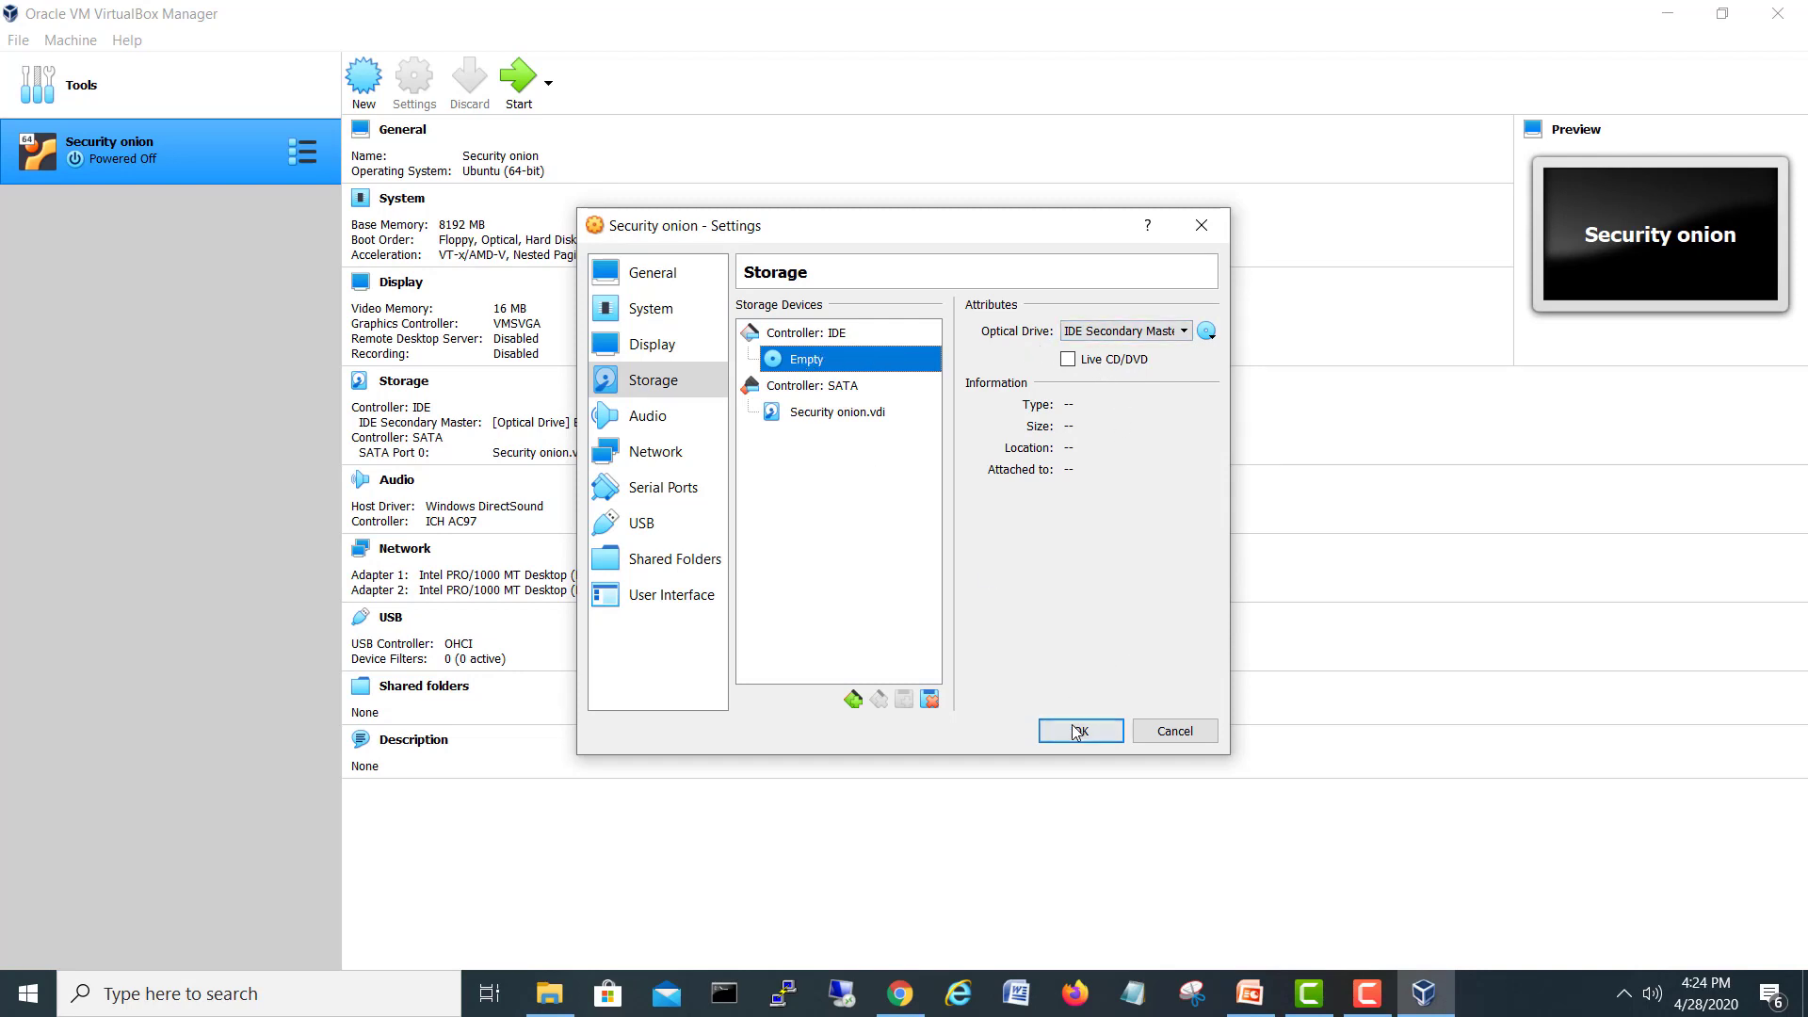
{"action": "left_click", "coordinate": [1097, 332]}
{"action": "left_click", "coordinate": [1006, 360]}
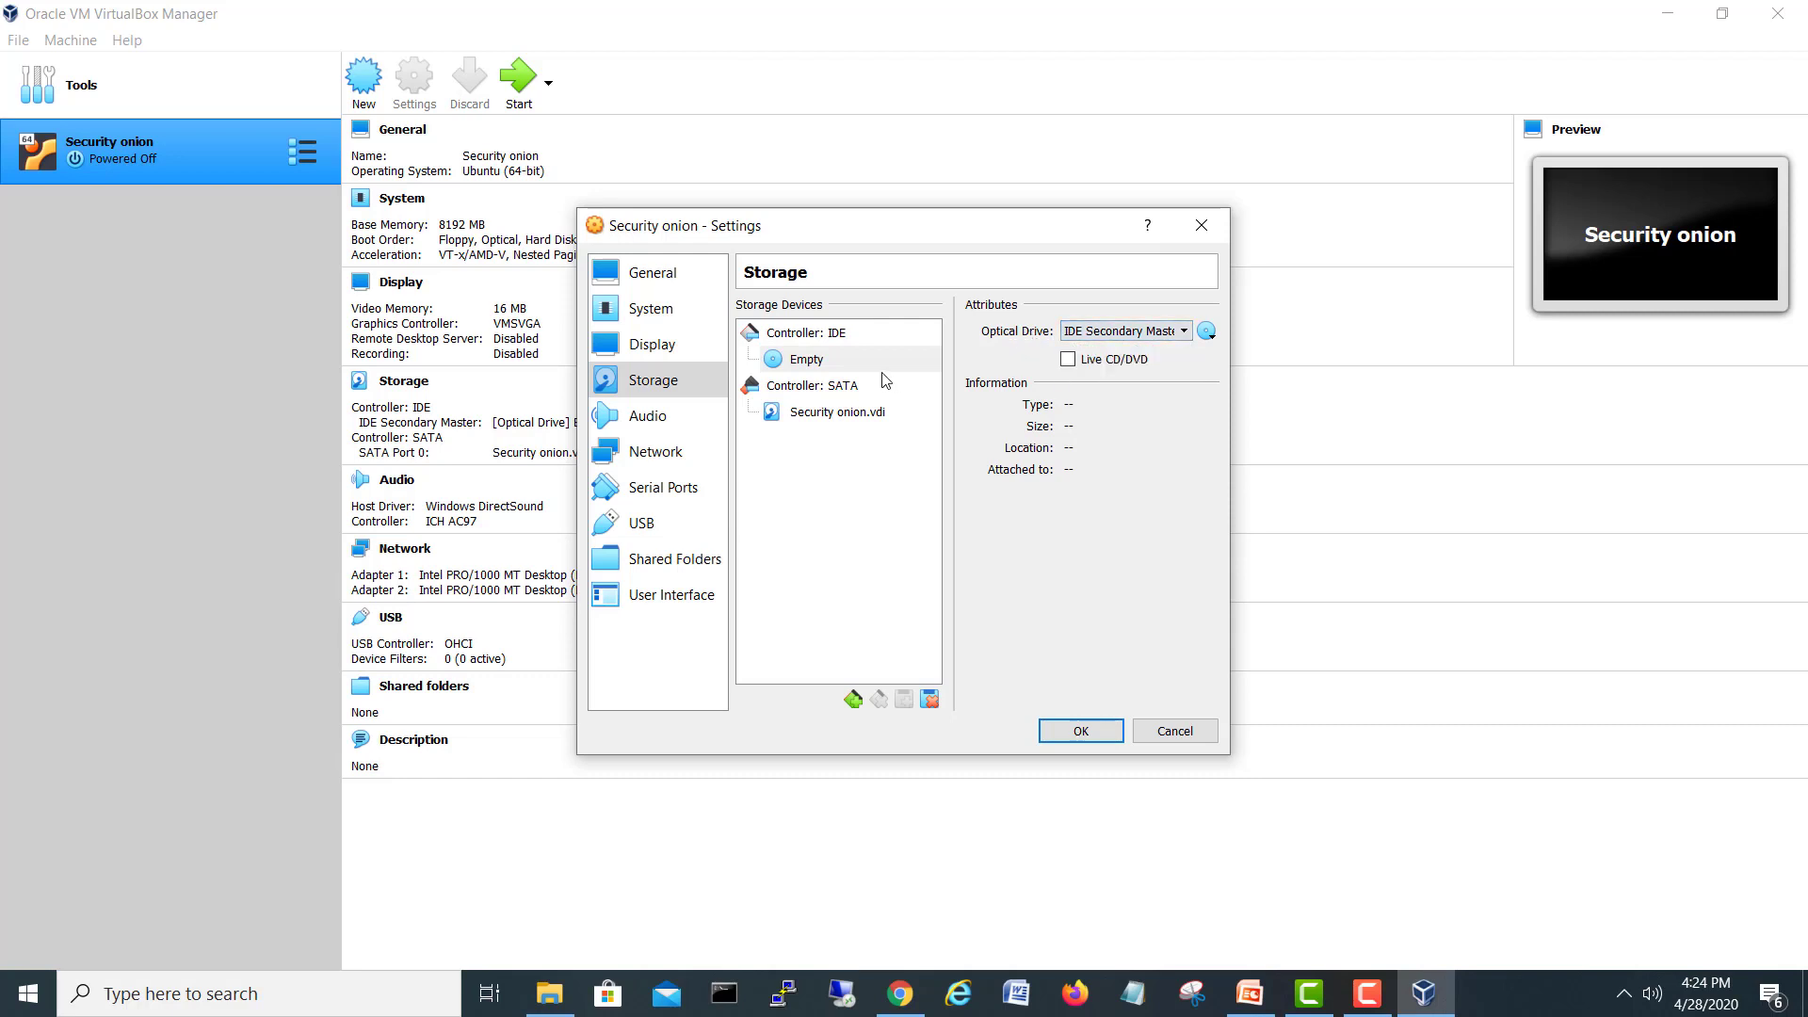
{"action": "left_click", "coordinate": [807, 365]}
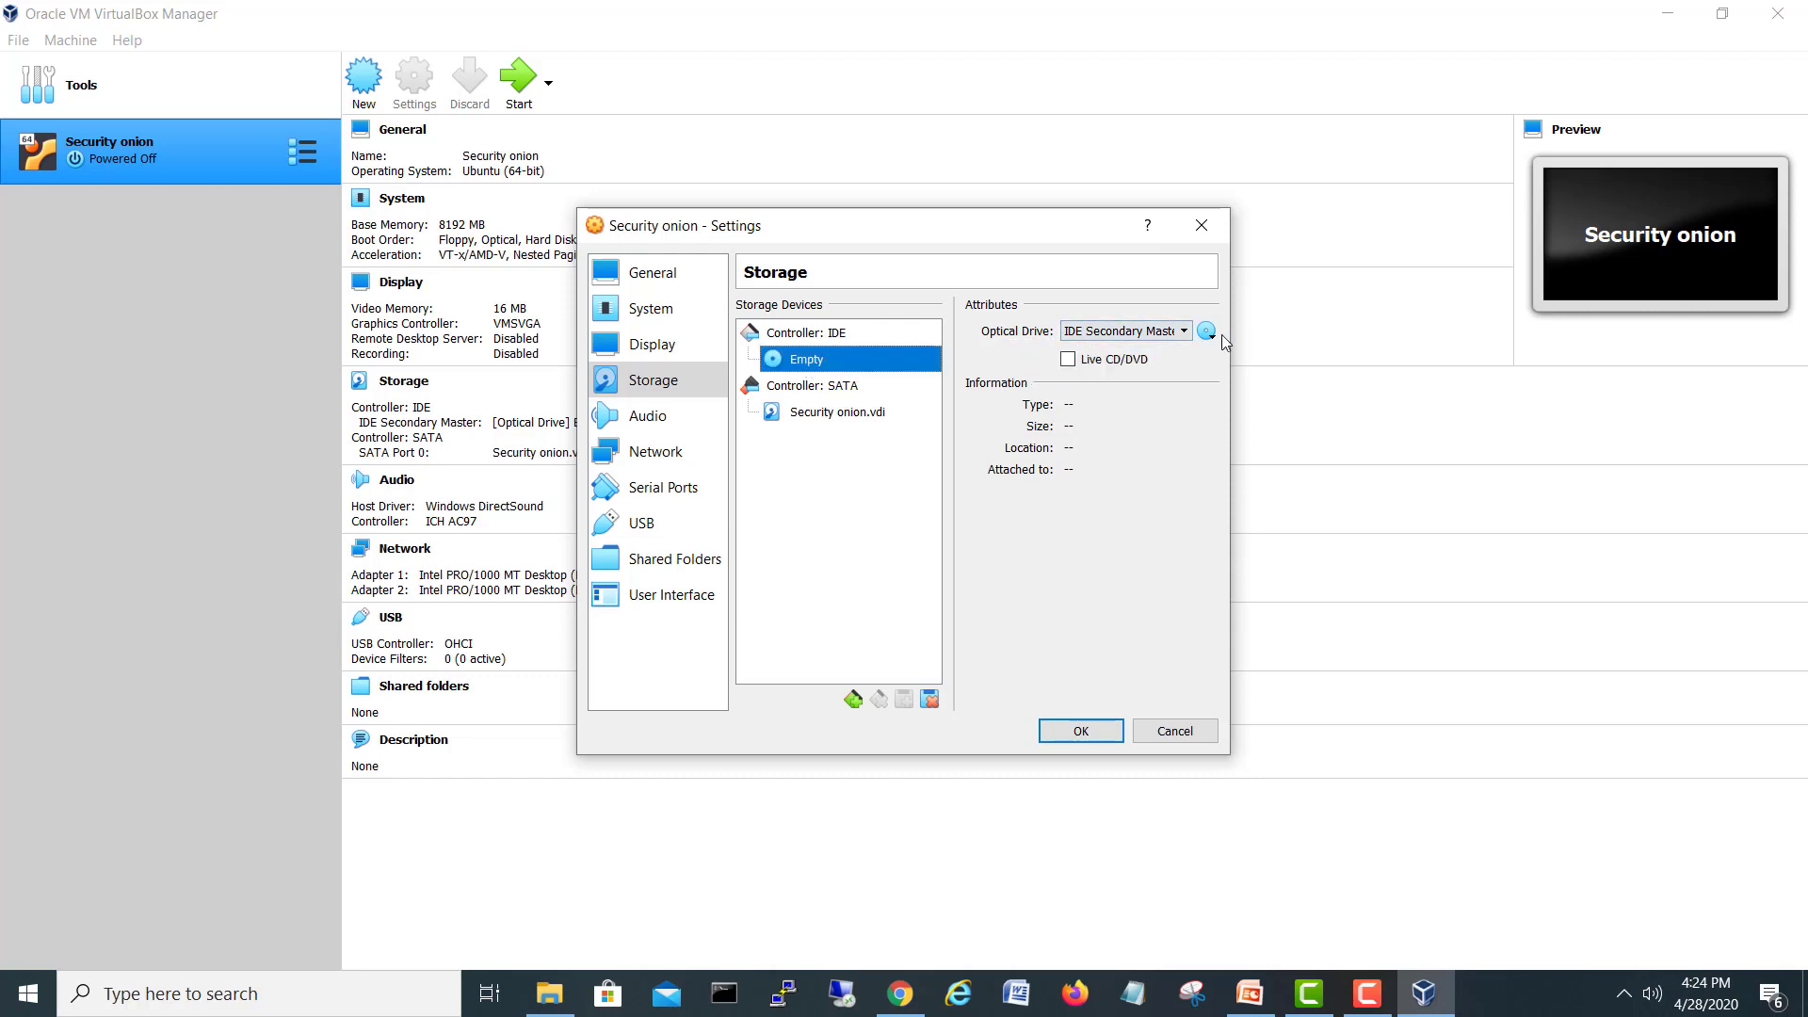
{"action": "left_click", "coordinate": [1081, 731]}
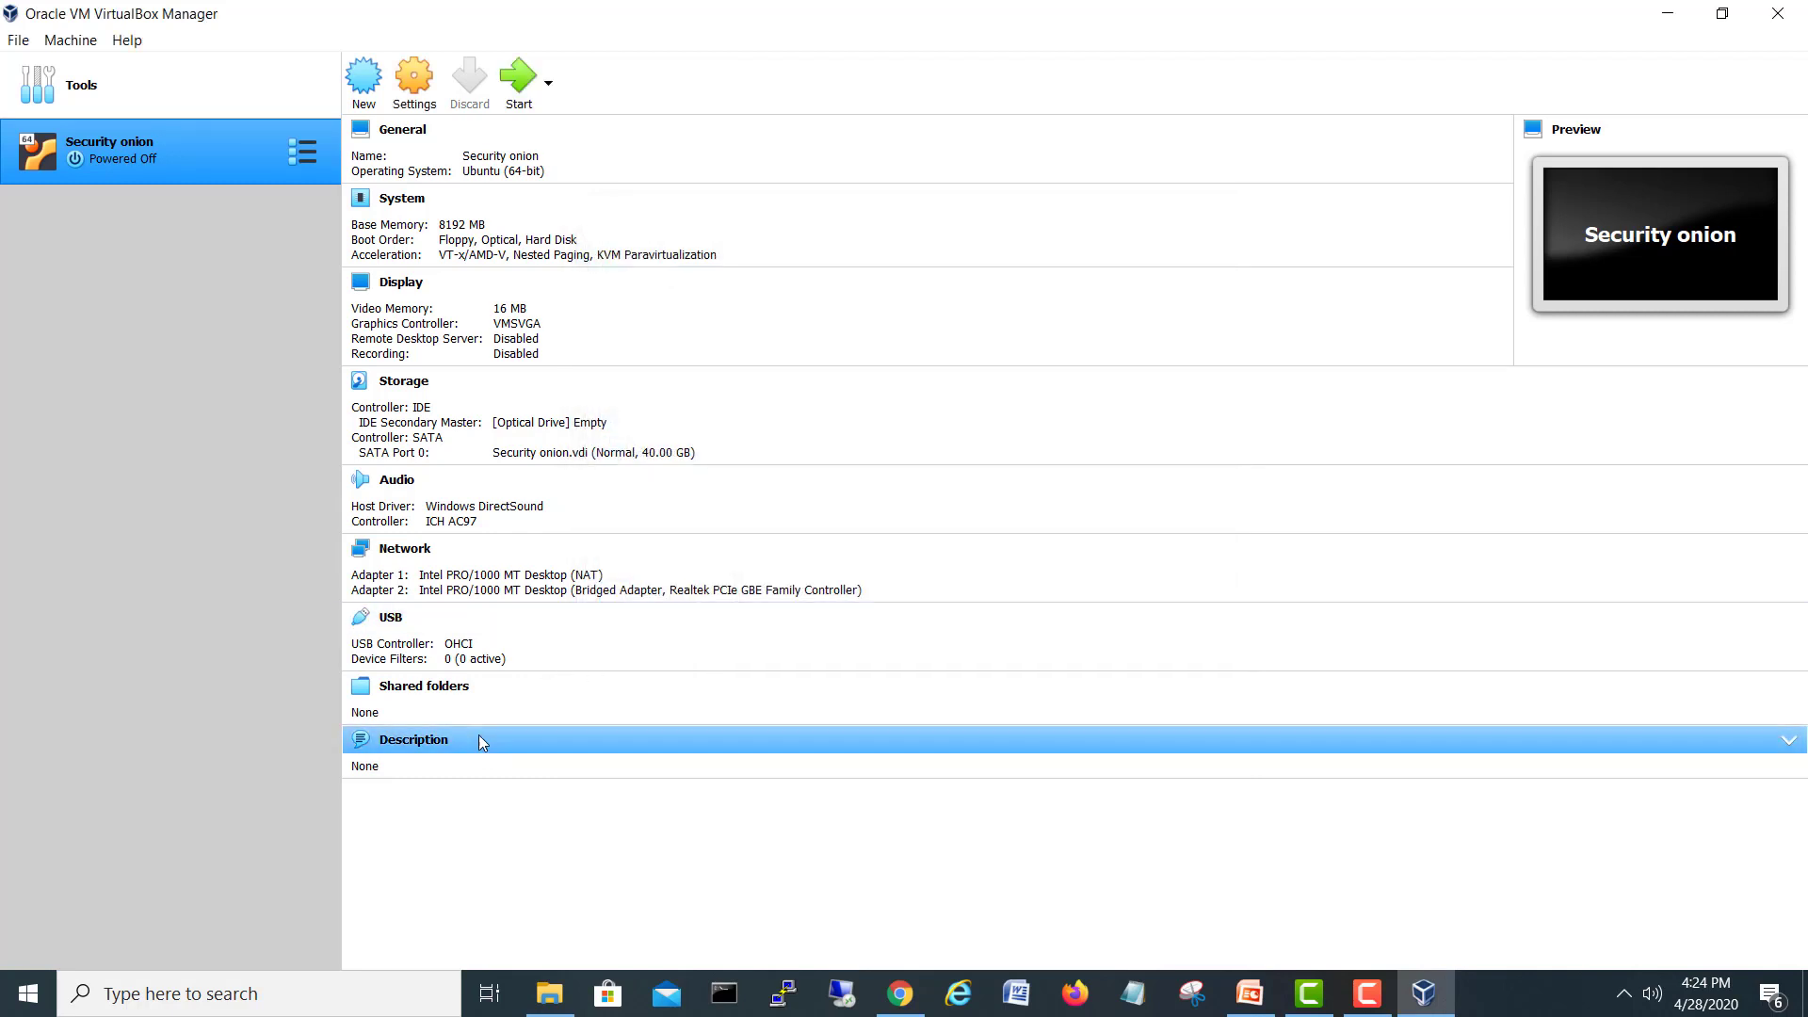
{"action": "left_click", "coordinate": [462, 452]}
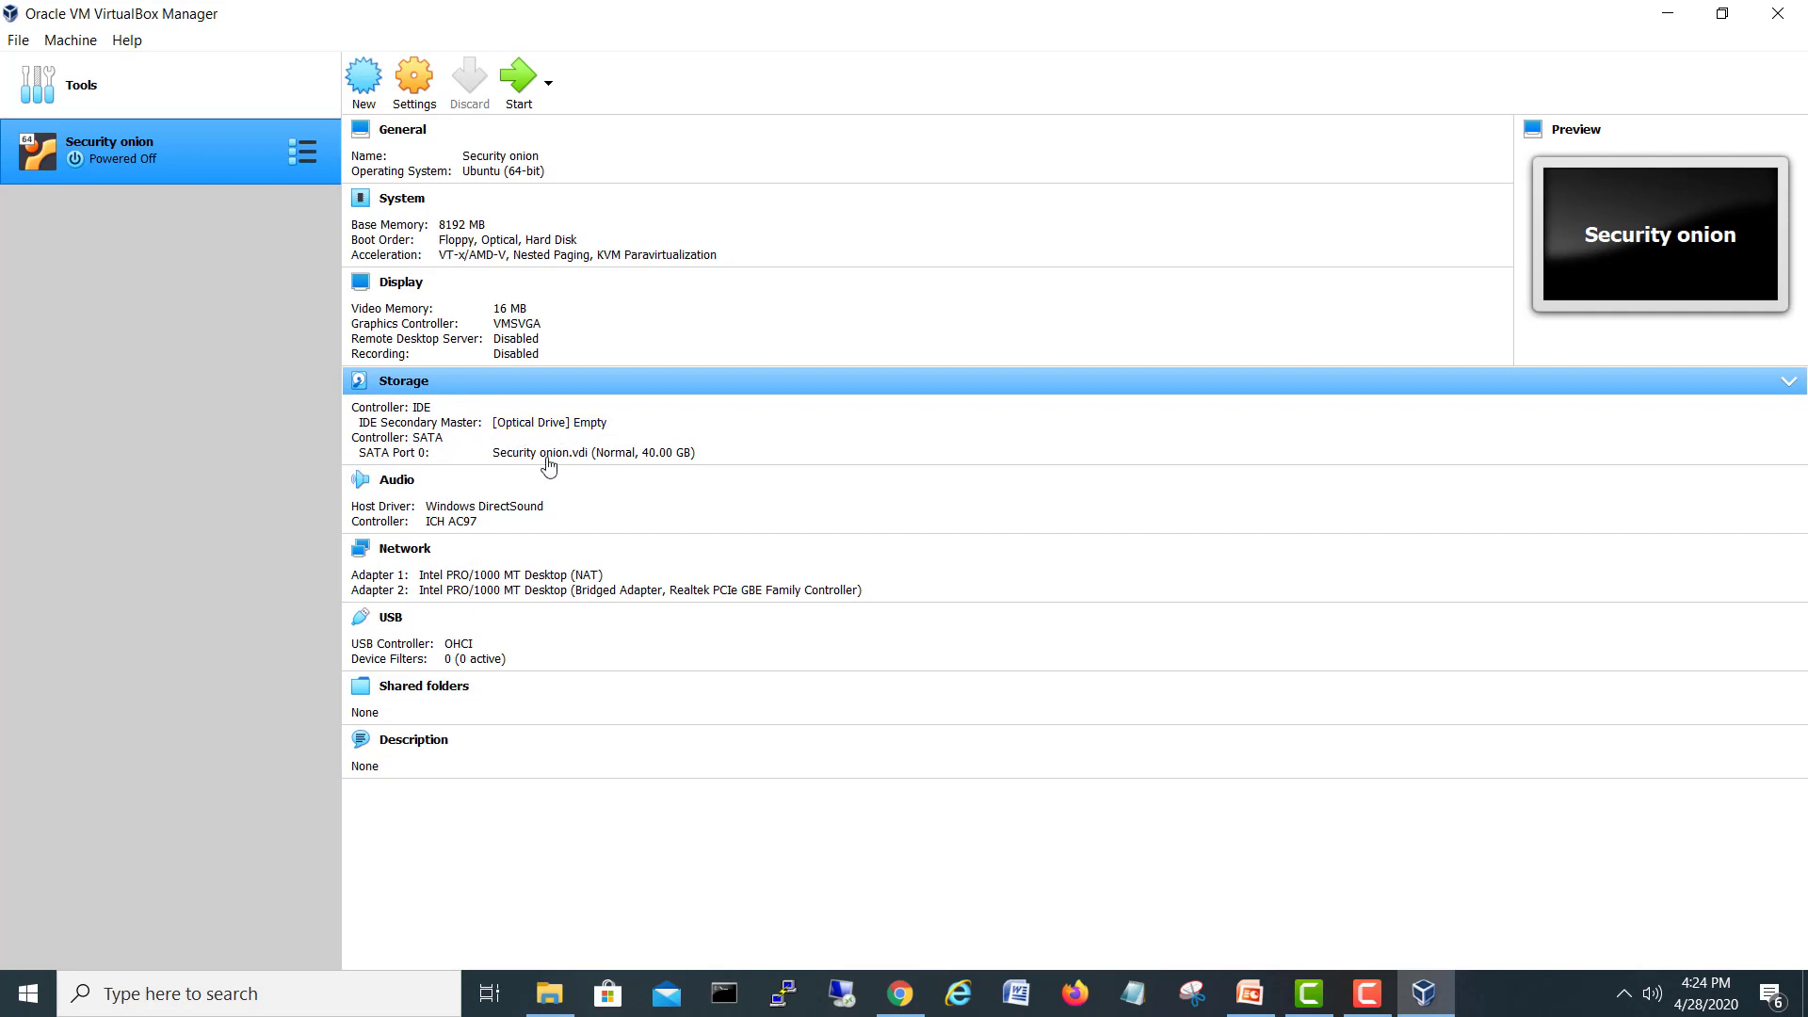
- Start the Security onion machine, boot the SecurityOnion 16.04.6.5 GNU/Linux entry in a maximized window, and dismiss the keyboard-capture and mouse-integration messages
{"action": "left_click", "coordinate": [517, 112]}
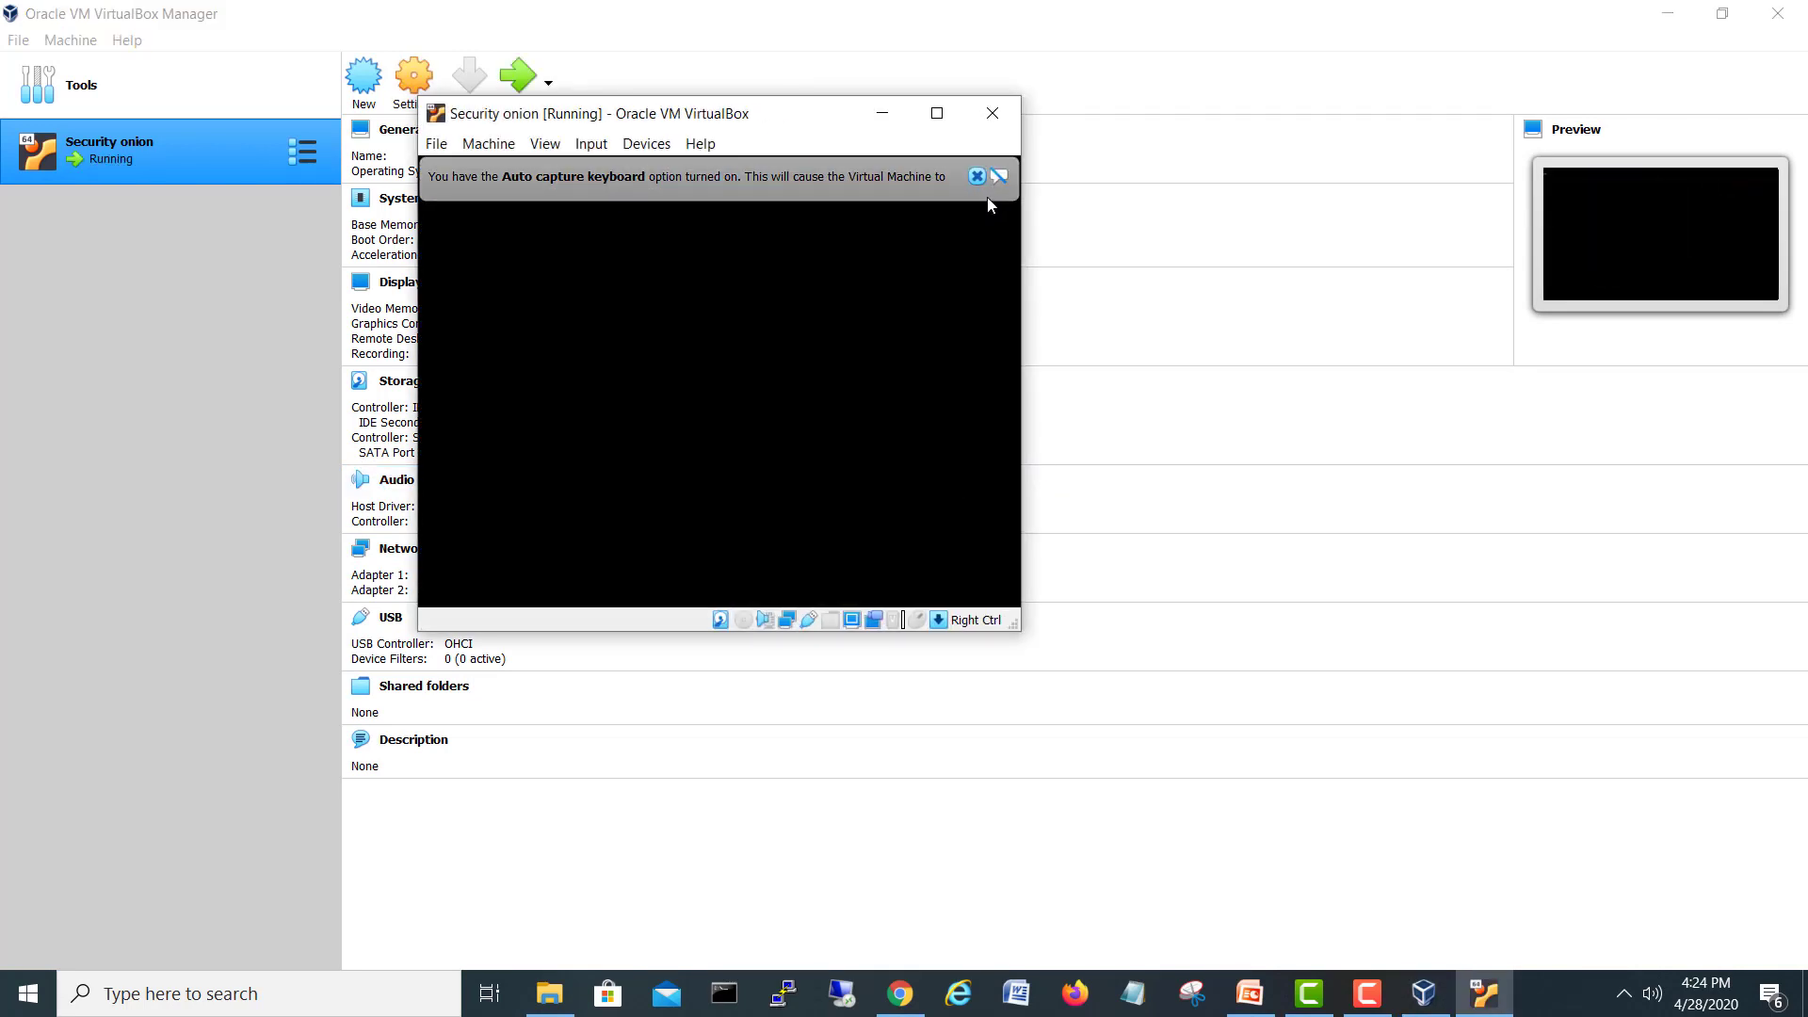
{"action": "left_click", "coordinate": [977, 177]}
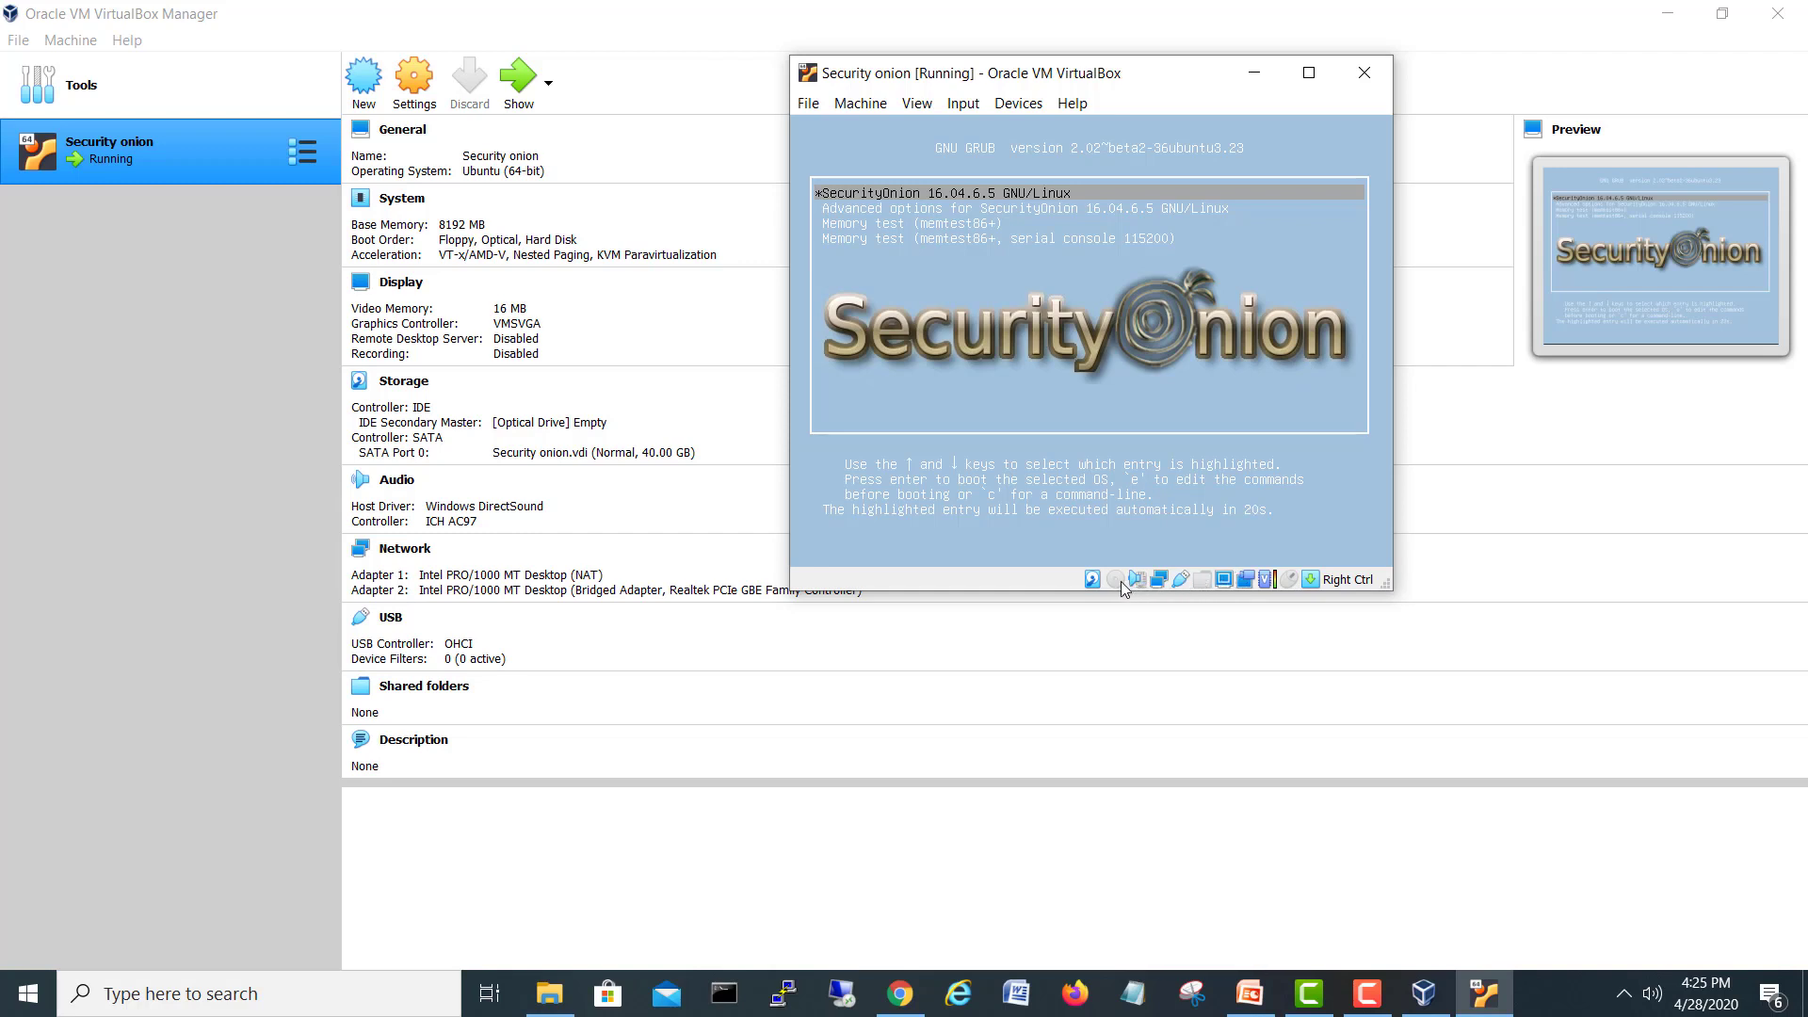
{"action": "left_click", "coordinate": [1074, 198]}
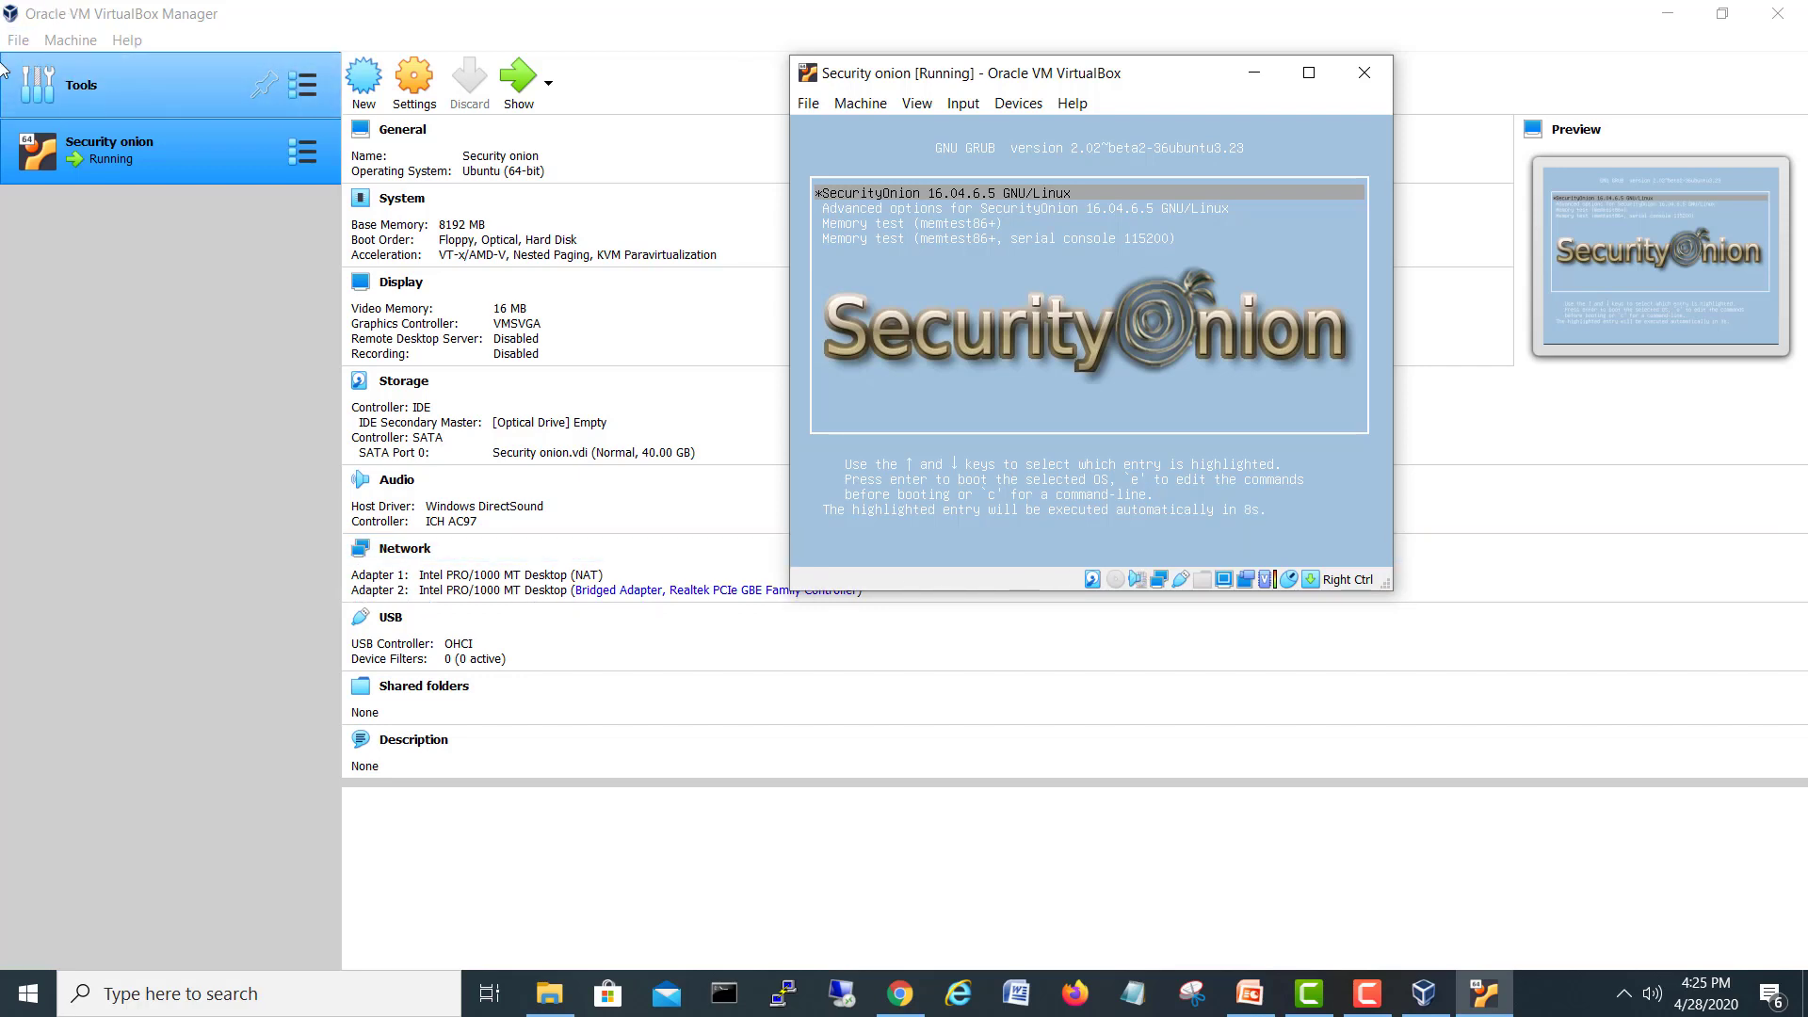
{"action": "key", "text": "Return"}
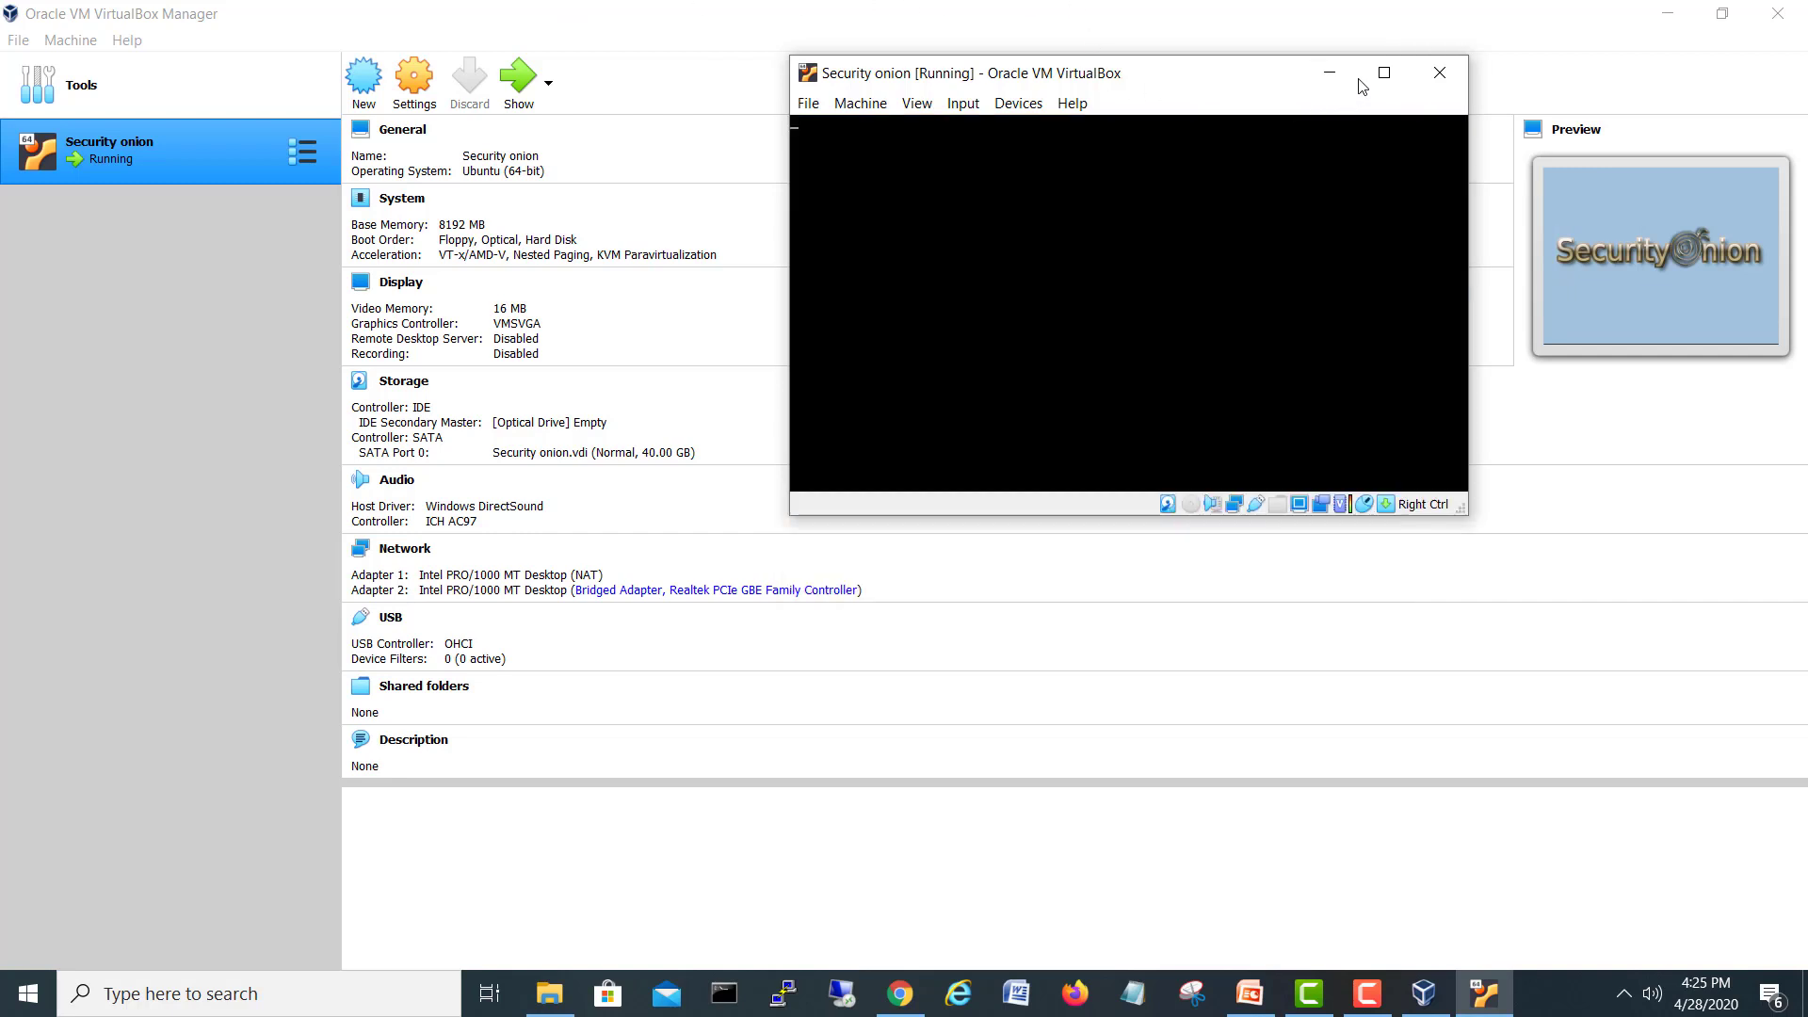
{"action": "left_click", "coordinate": [1383, 74]}
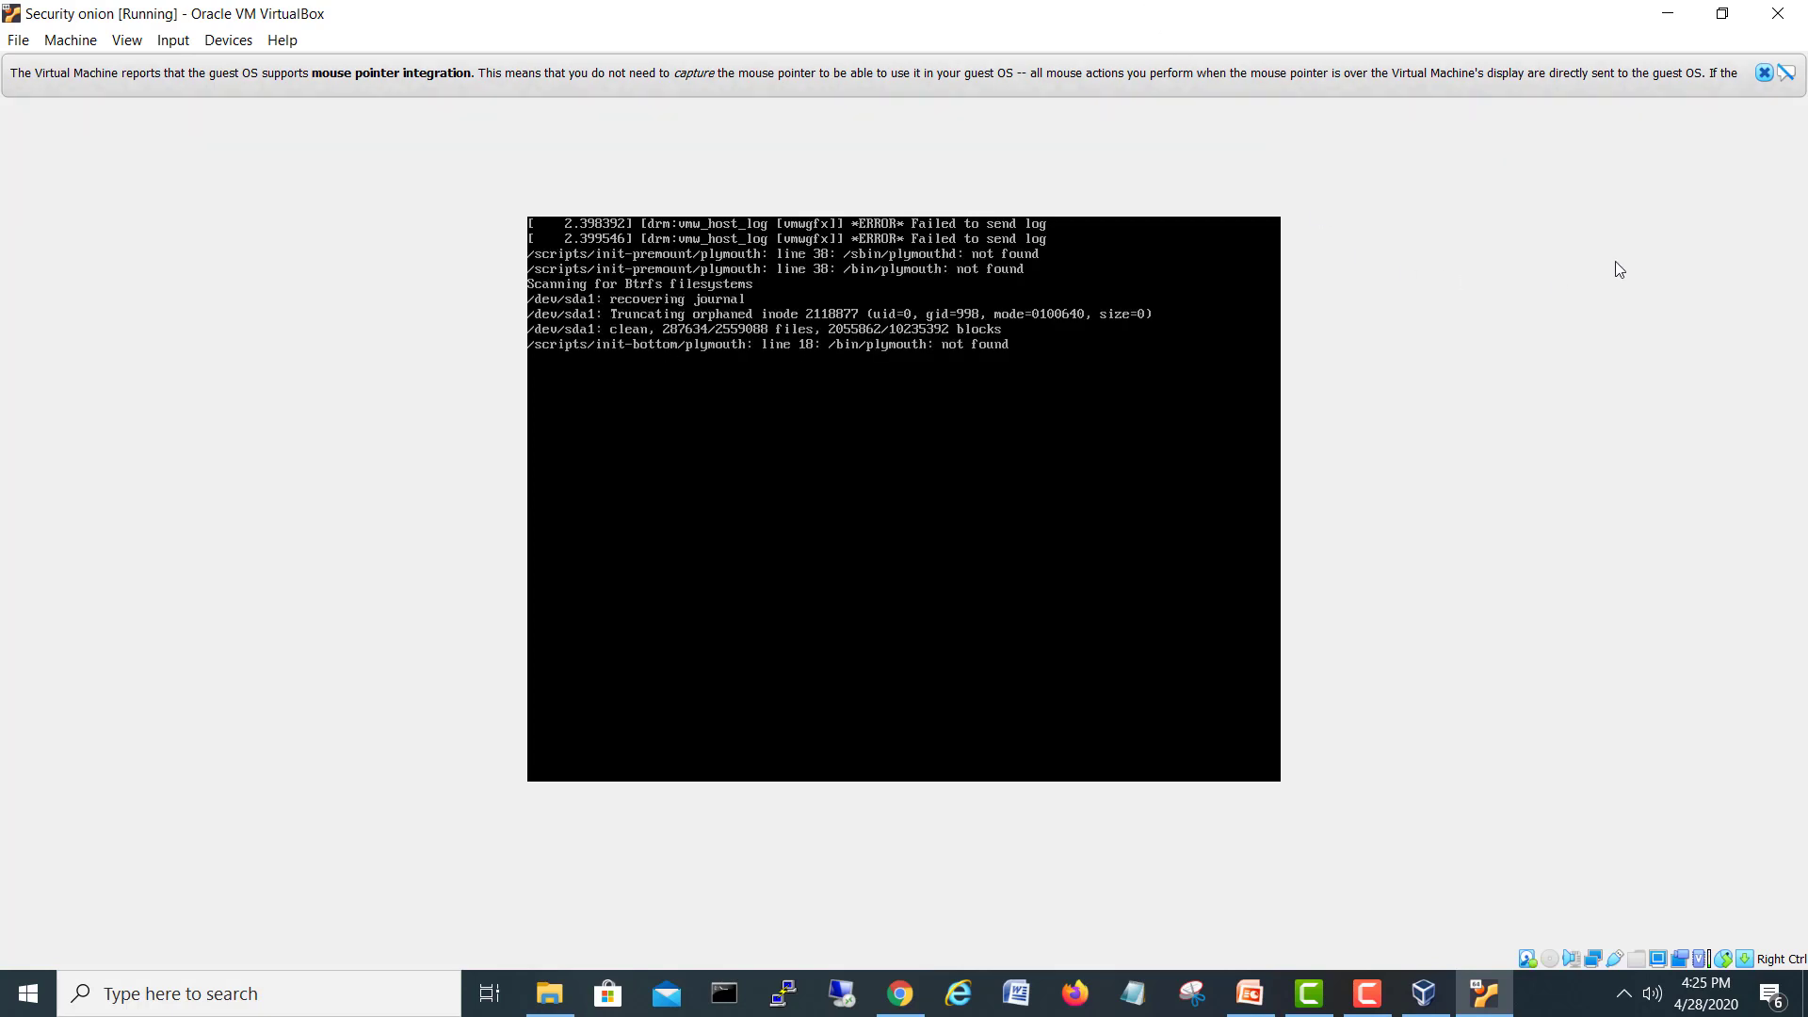
{"action": "left_click", "coordinate": [1763, 74]}
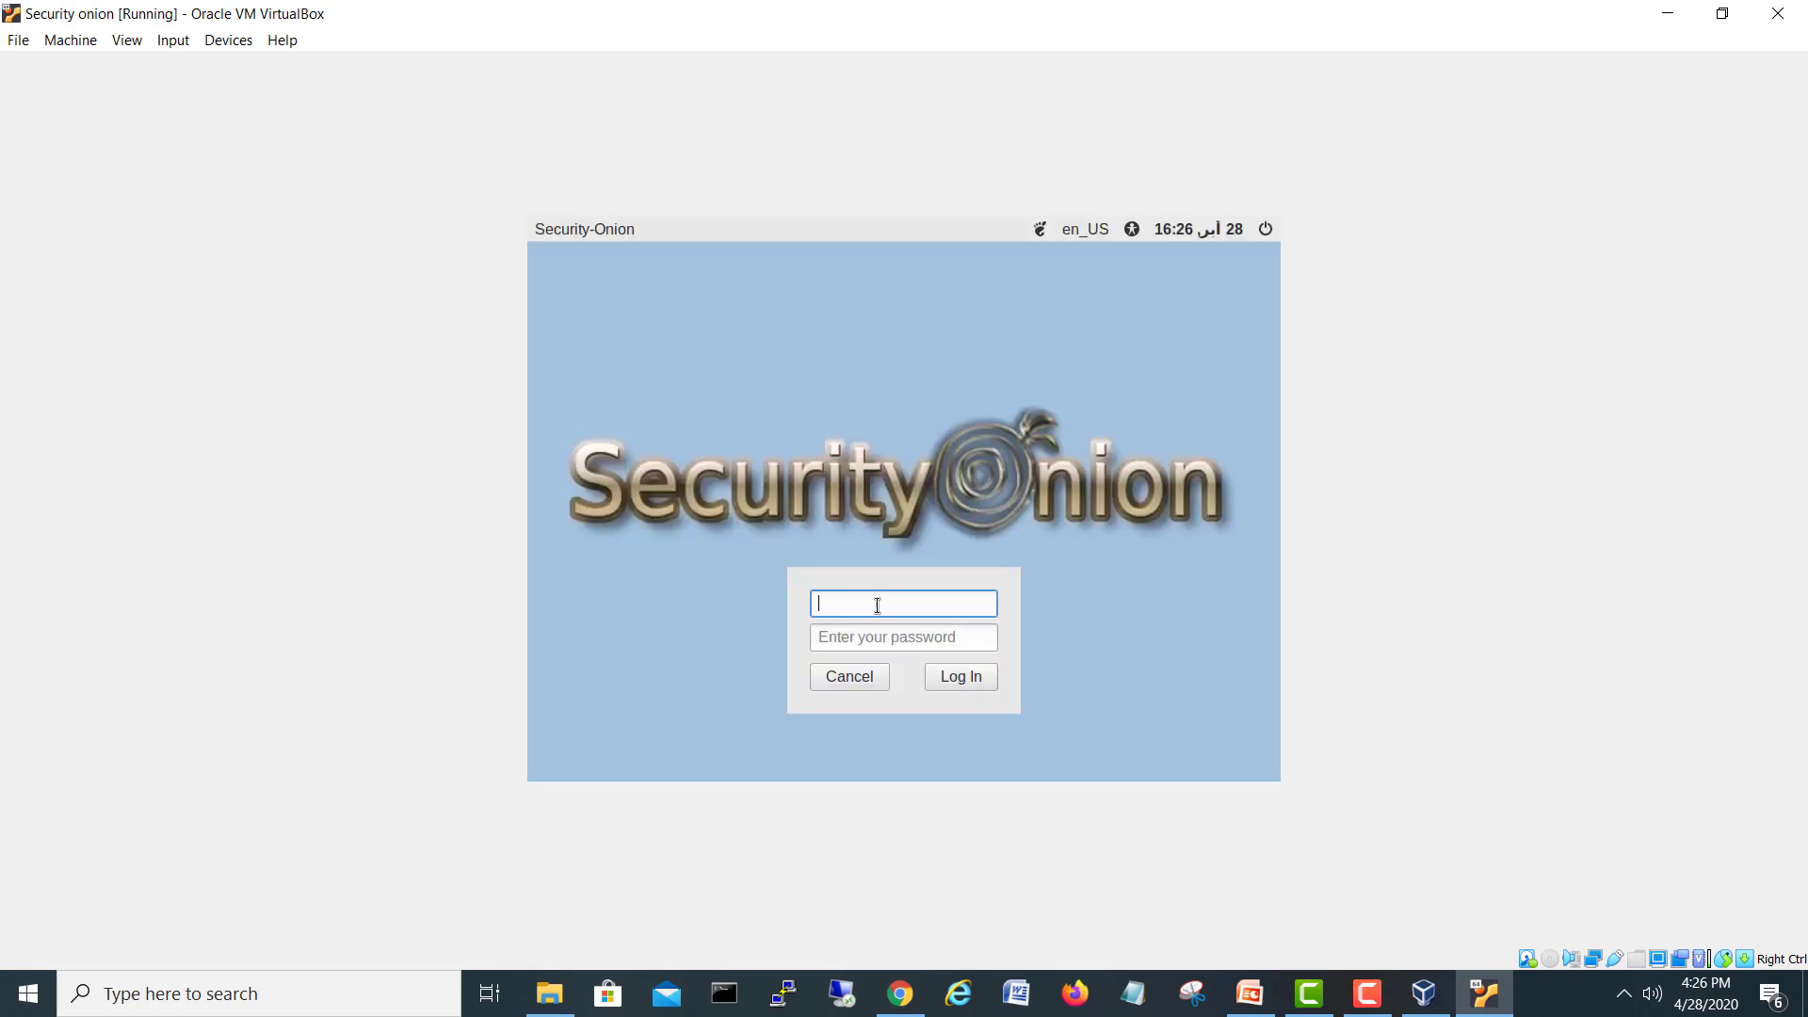
- Log in to the Security Onion desktop with the account's user name and password
{"action": "type", "text": "shehzad"}
{"action": "key", "text": "Tab"}
{"action": "type", "text": "***"}
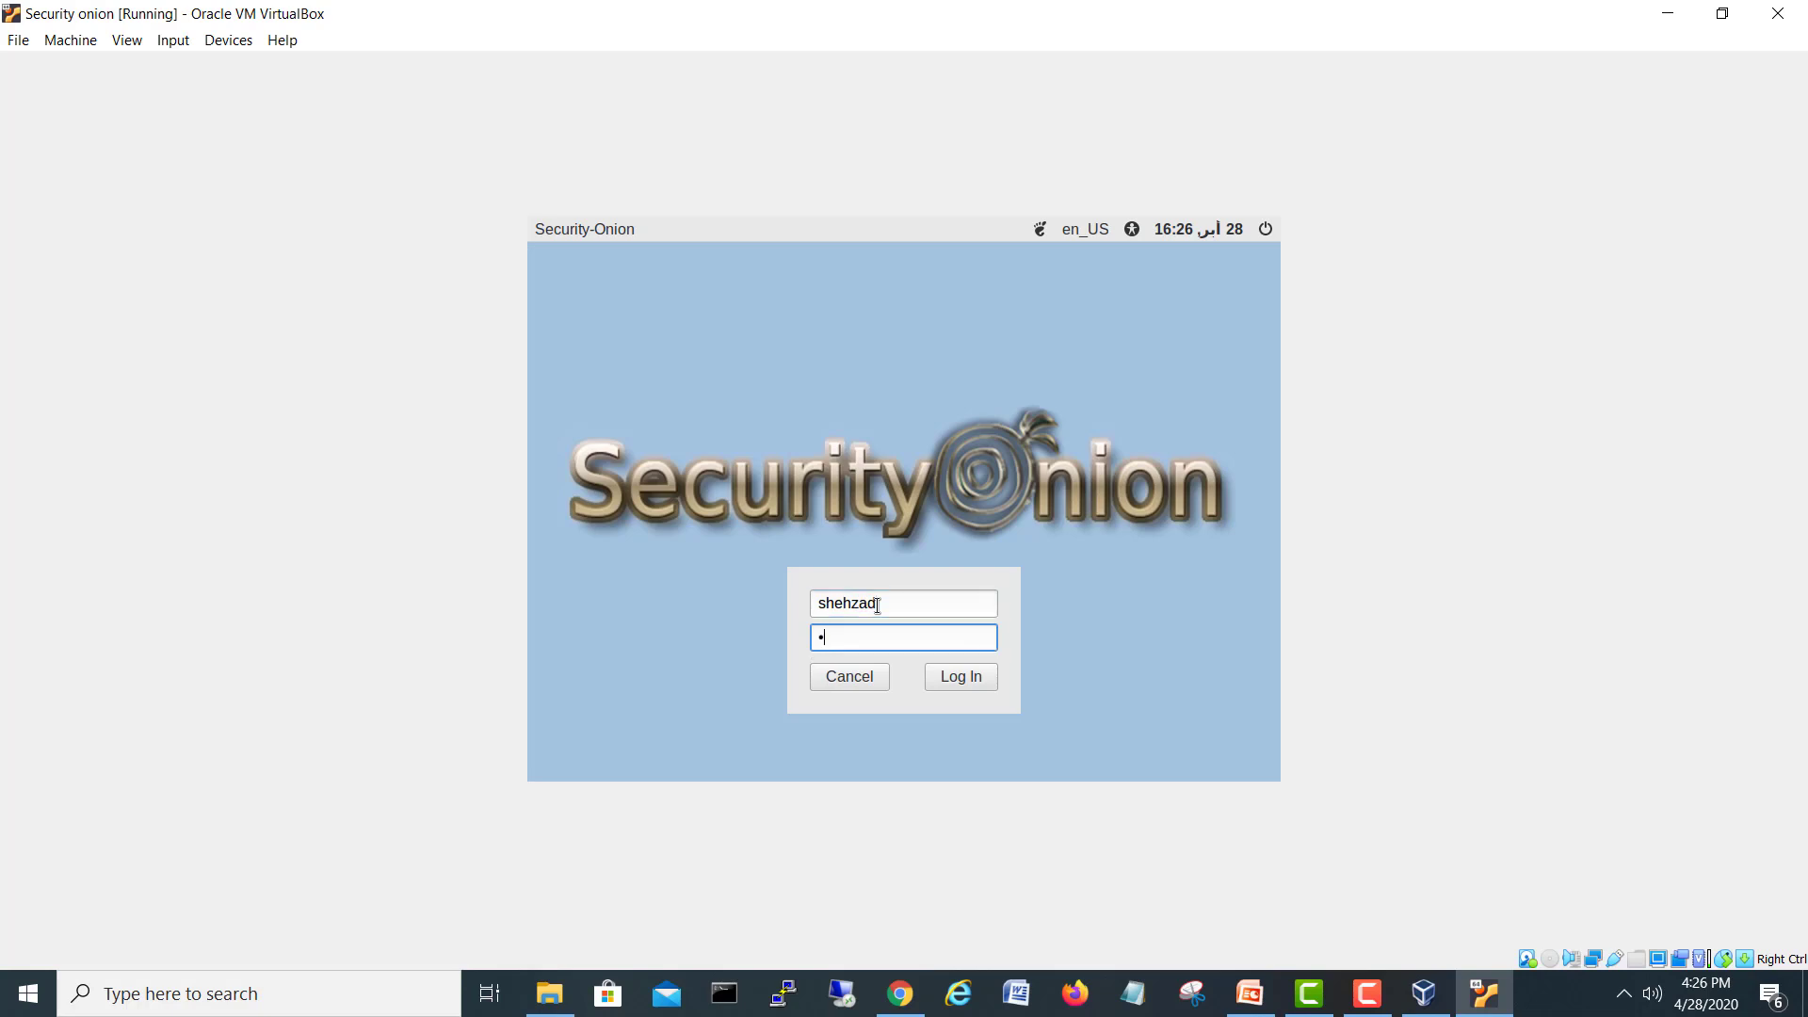
{"action": "type", "text": "****"}
{"action": "left_click", "coordinate": [952, 675]}
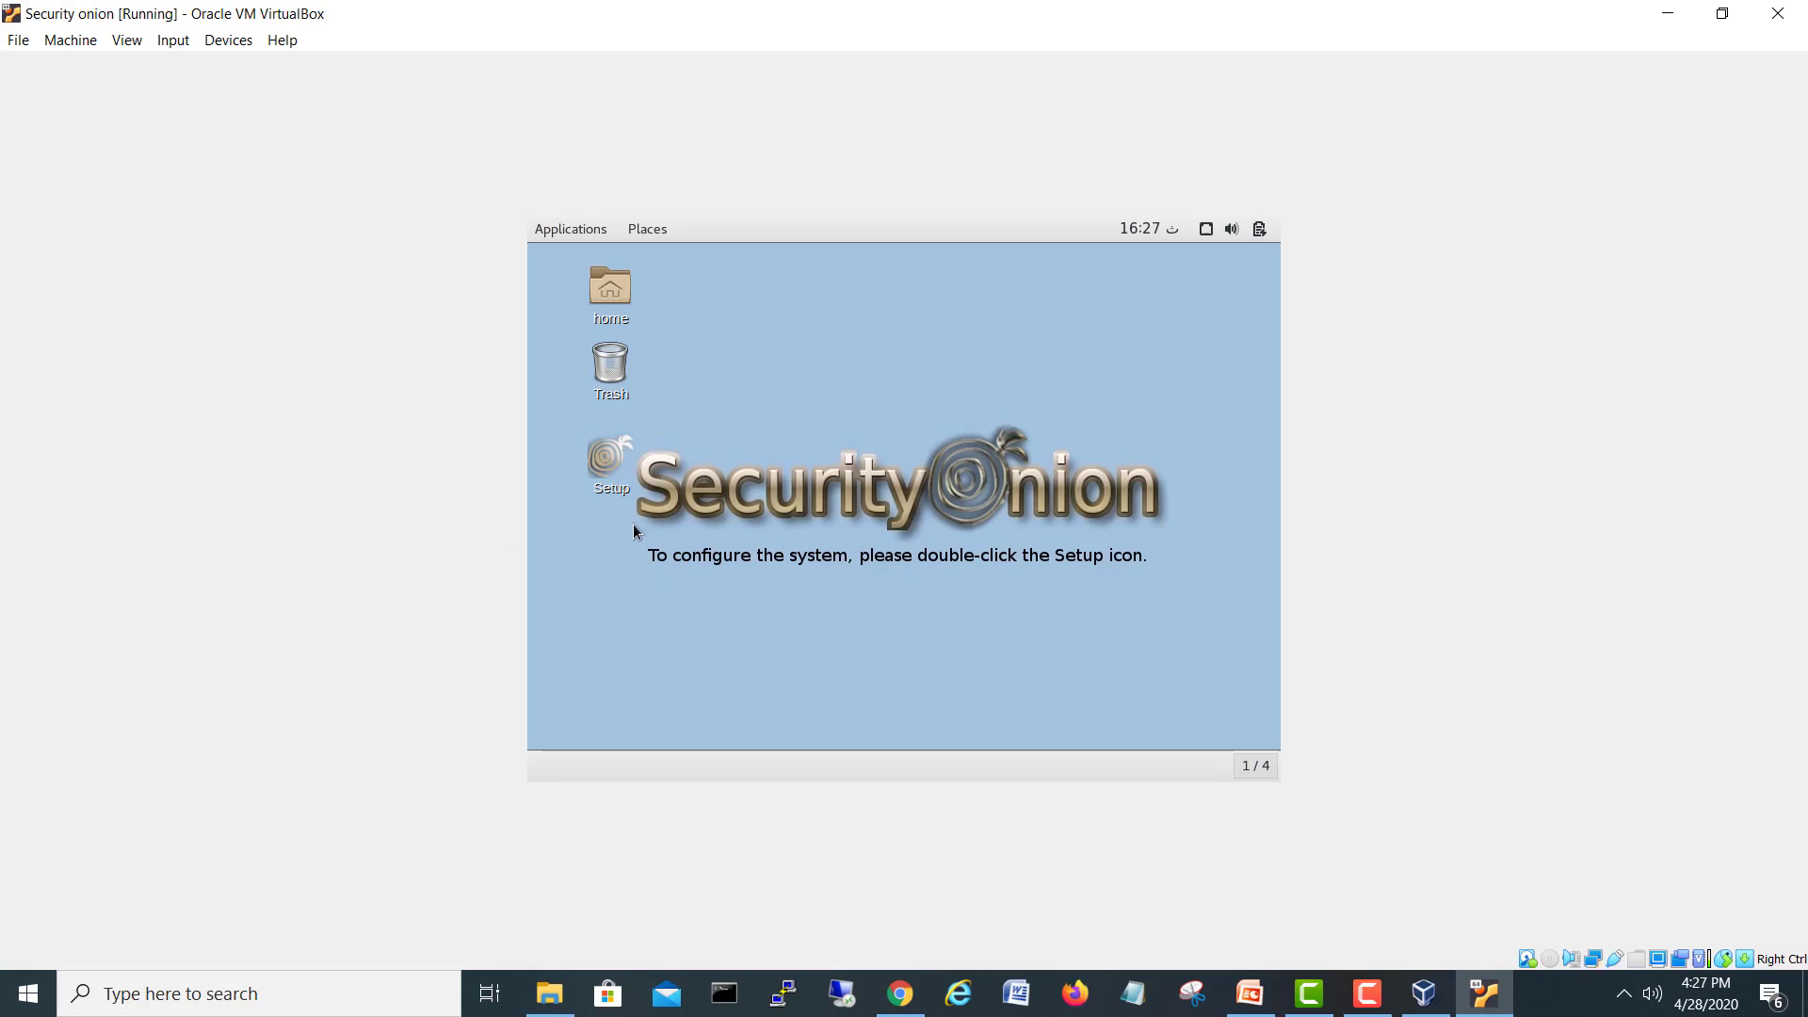
- Open a terminal in the guest and list the available display resolutions with xrandr
{"action": "left_click", "coordinate": [563, 227]}
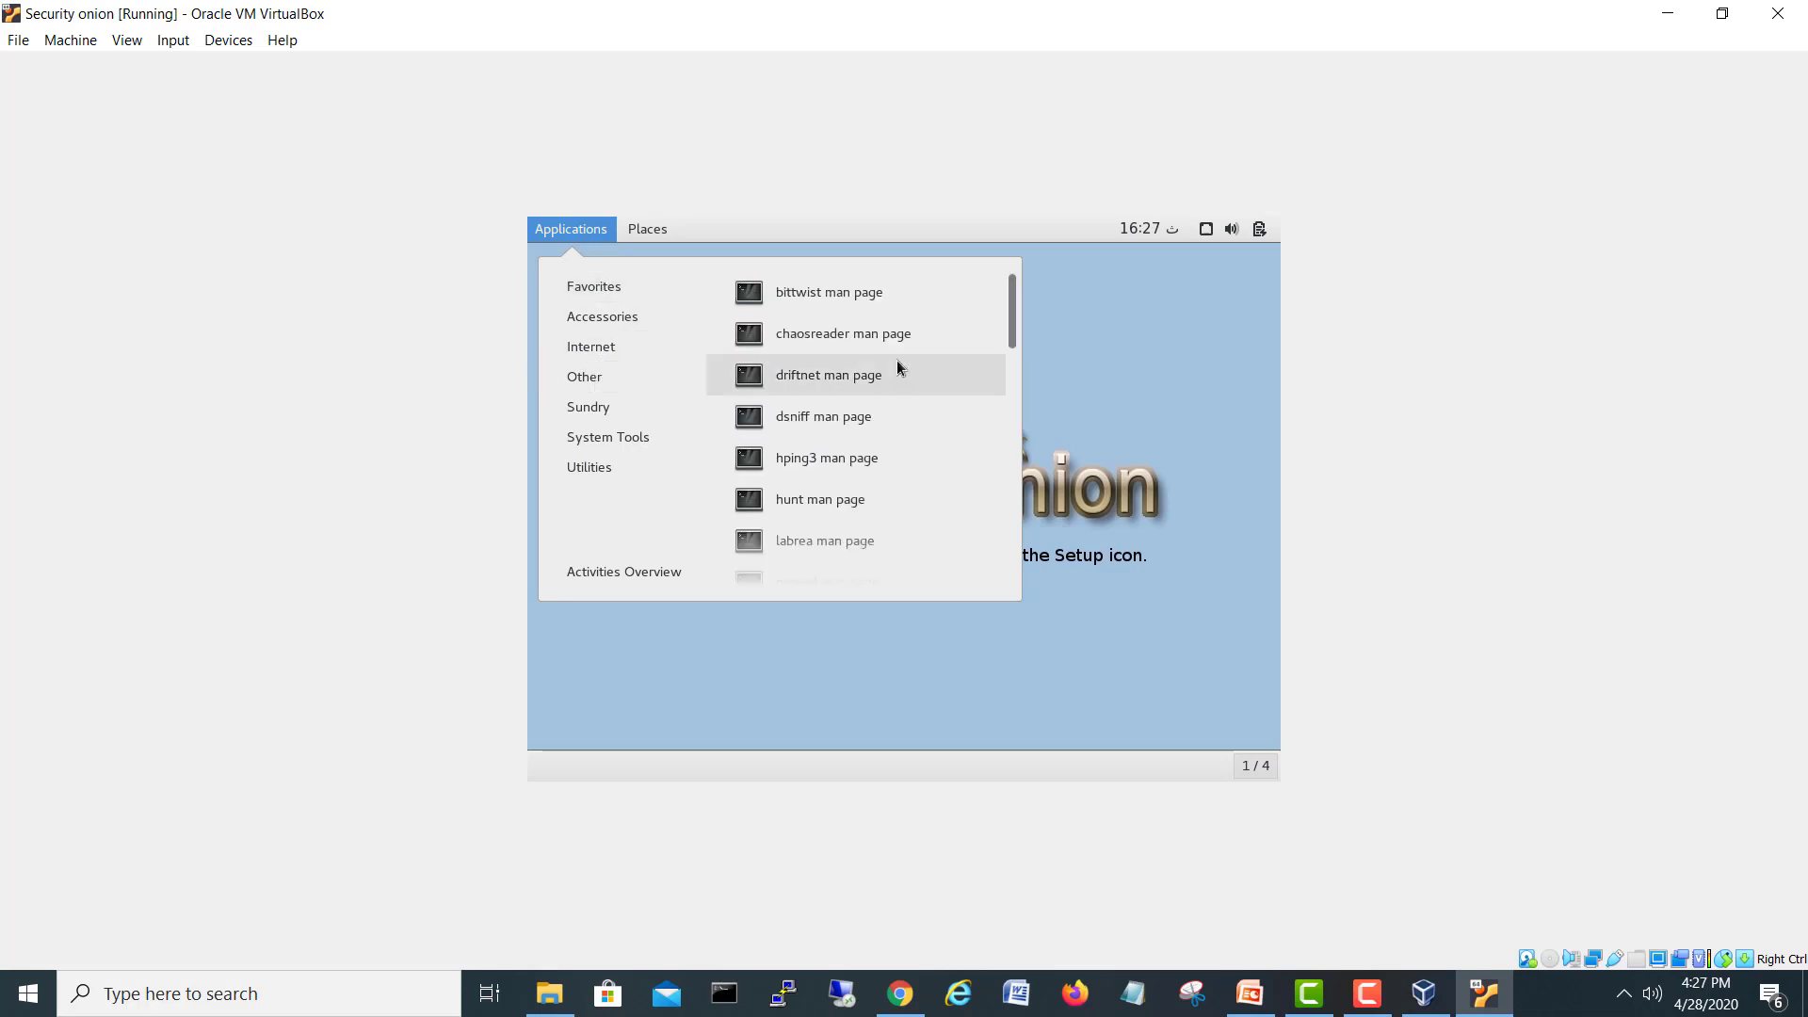
{"action": "left_click_drag", "start_coordinate": [1012, 322], "coordinate": [1012, 540]}
{"action": "scroll", "coordinate": [1012, 540], "scroll_direction": "up", "scroll_amount": 3}
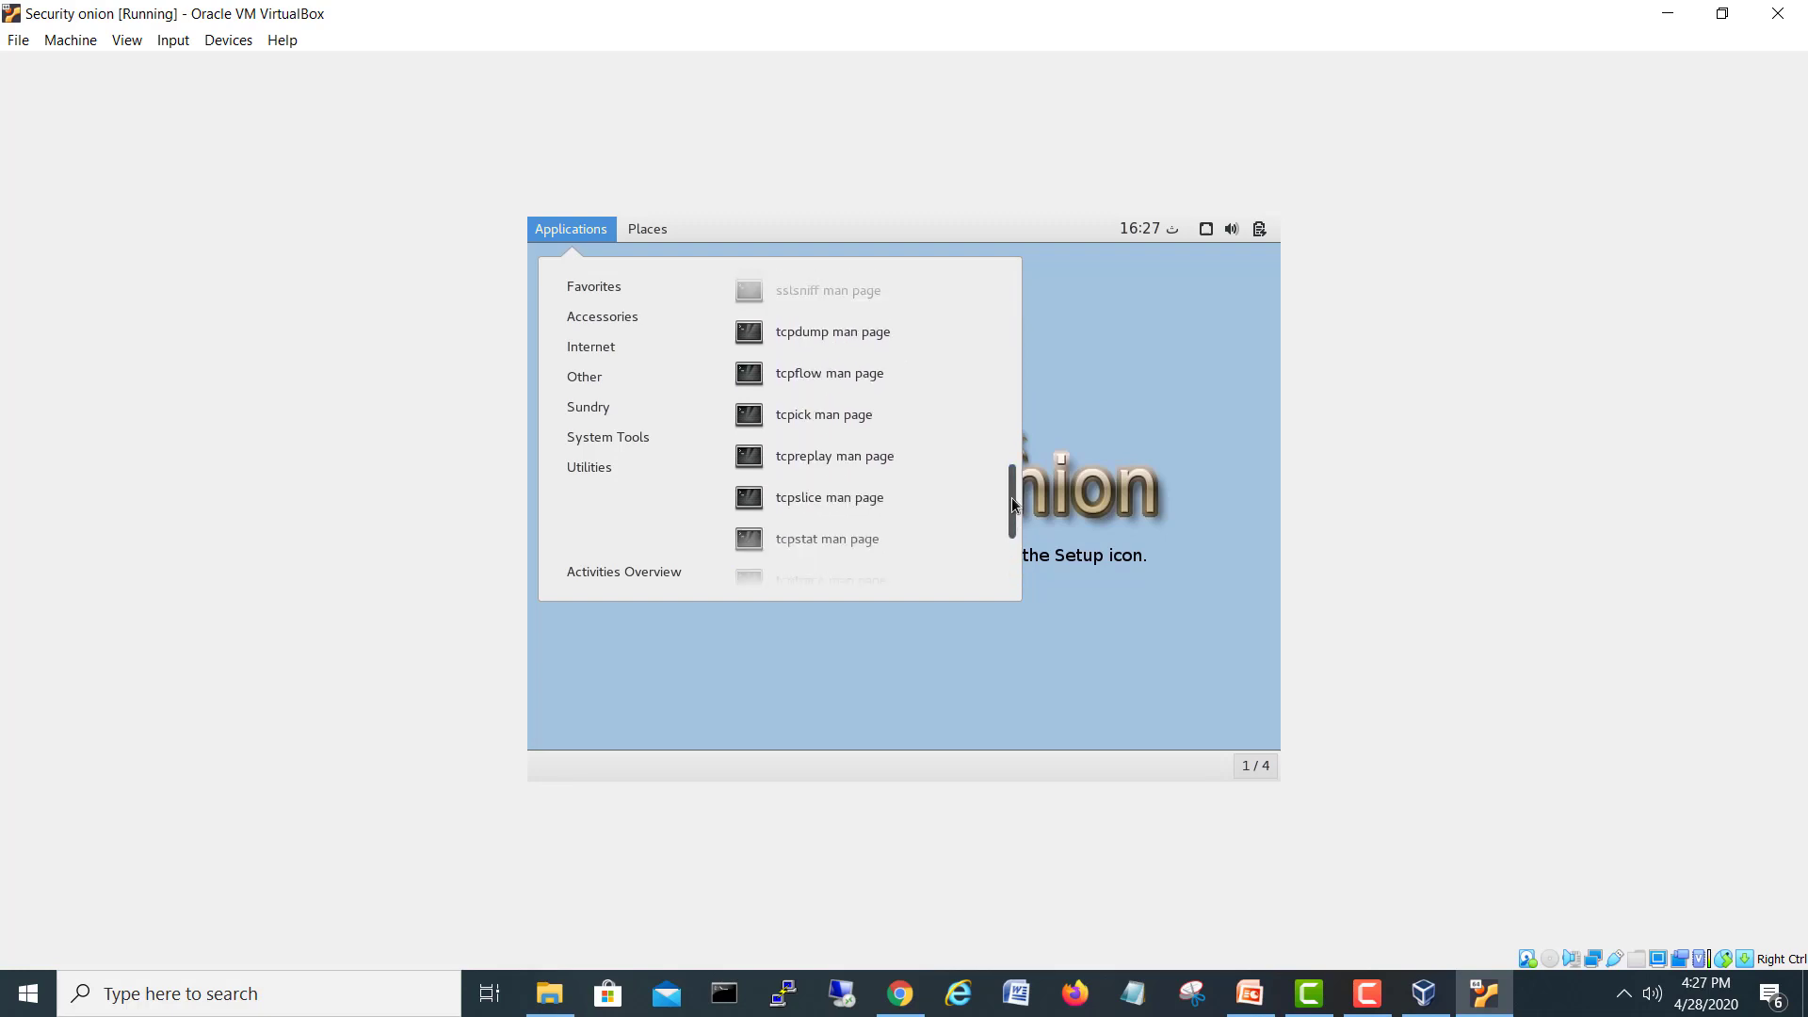
{"action": "scroll", "coordinate": [1011, 568], "scroll_direction": "down", "scroll_amount": 3}
{"action": "left_click", "coordinate": [821, 488]}
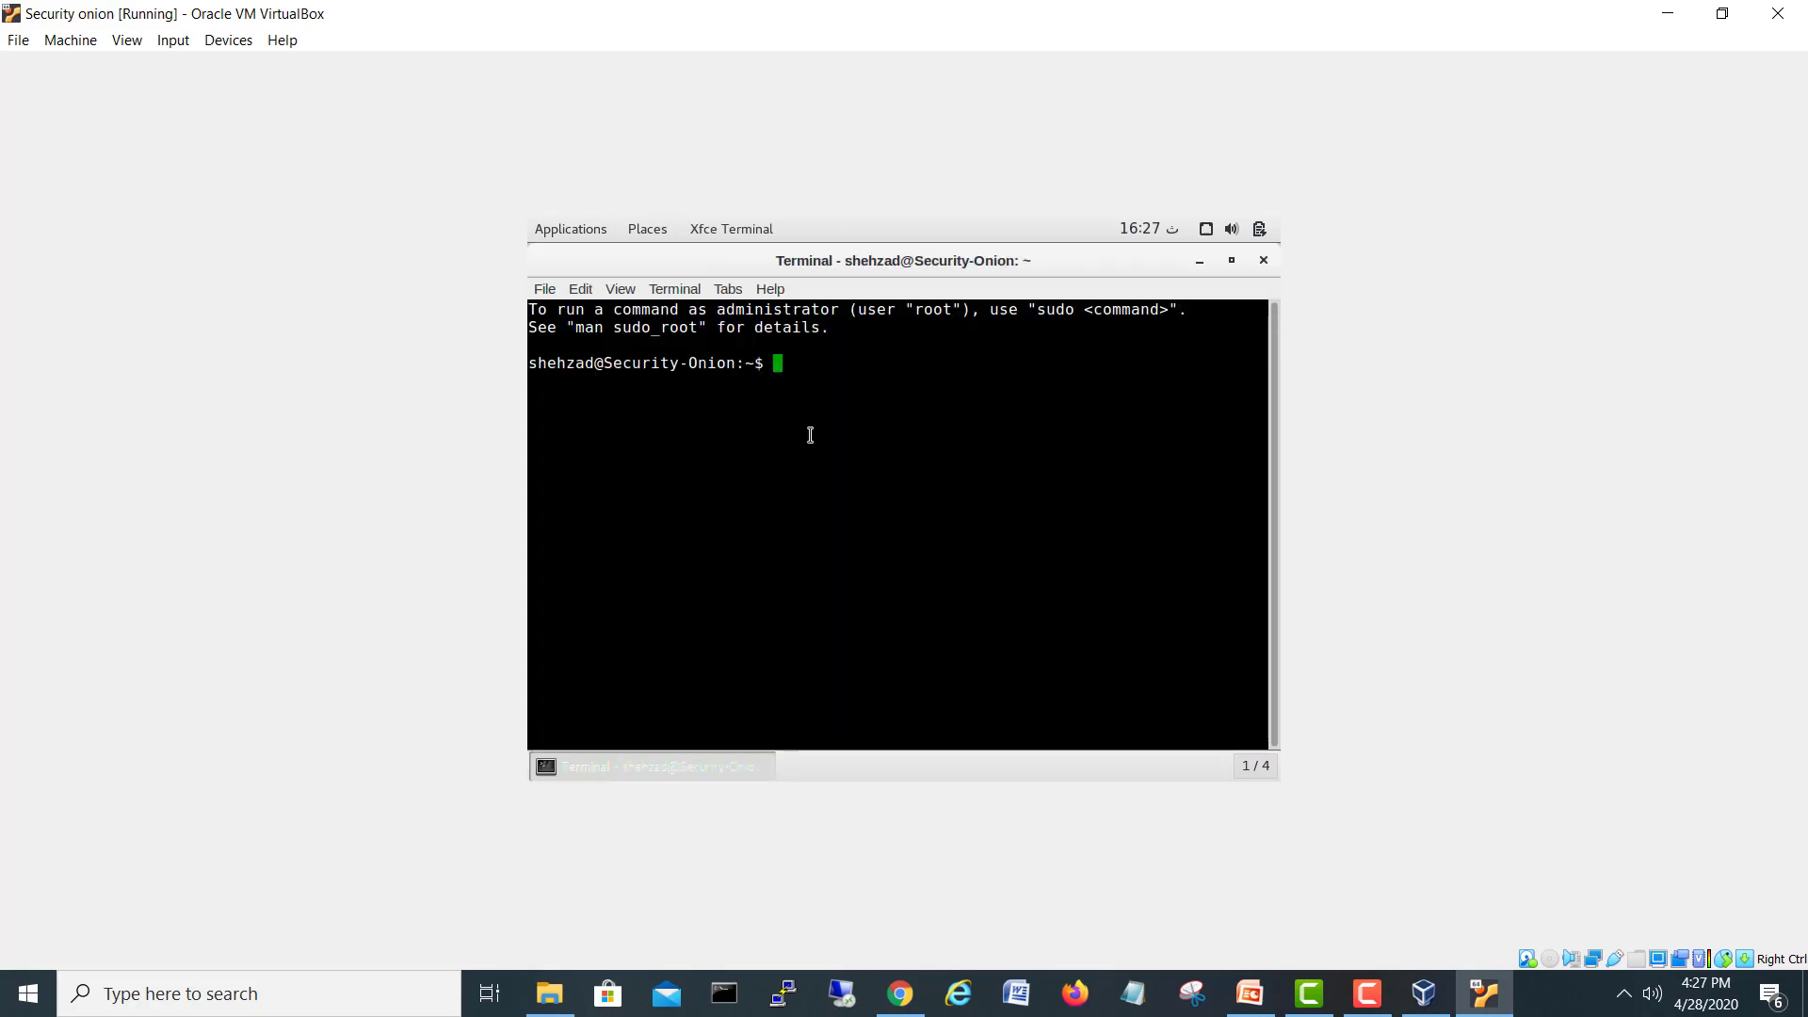
{"action": "type", "text": "xrandr"}
{"action": "key", "text": "Return"}
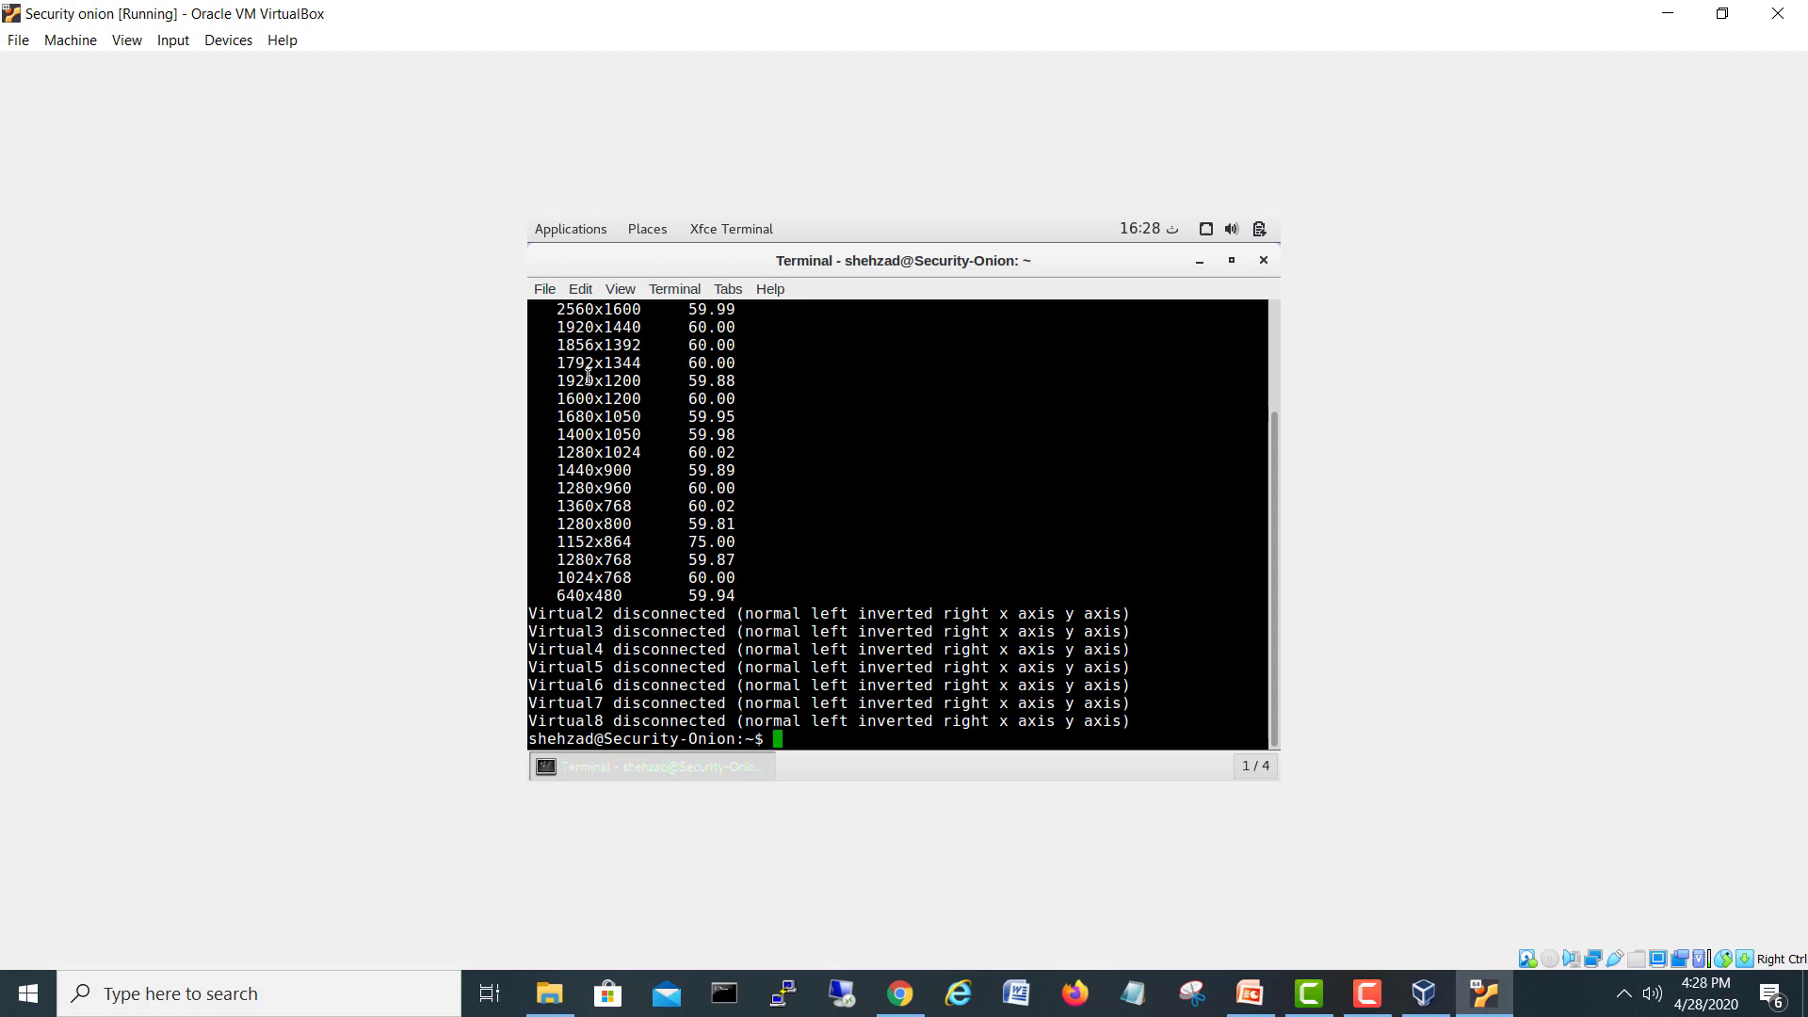
- Set the guest's display resolution to 1920x1440 with xrandr -s and close the terminal
{"action": "type", "text": "xrandr -s"}
{"action": "key", "text": "ctrl+u"}
{"action": "type", "text": "x"}
{"action": "key", "text": "BackSpace"}
{"action": "key", "text": "ctrl+y"}
{"action": "type", "text": "1920x1440"}
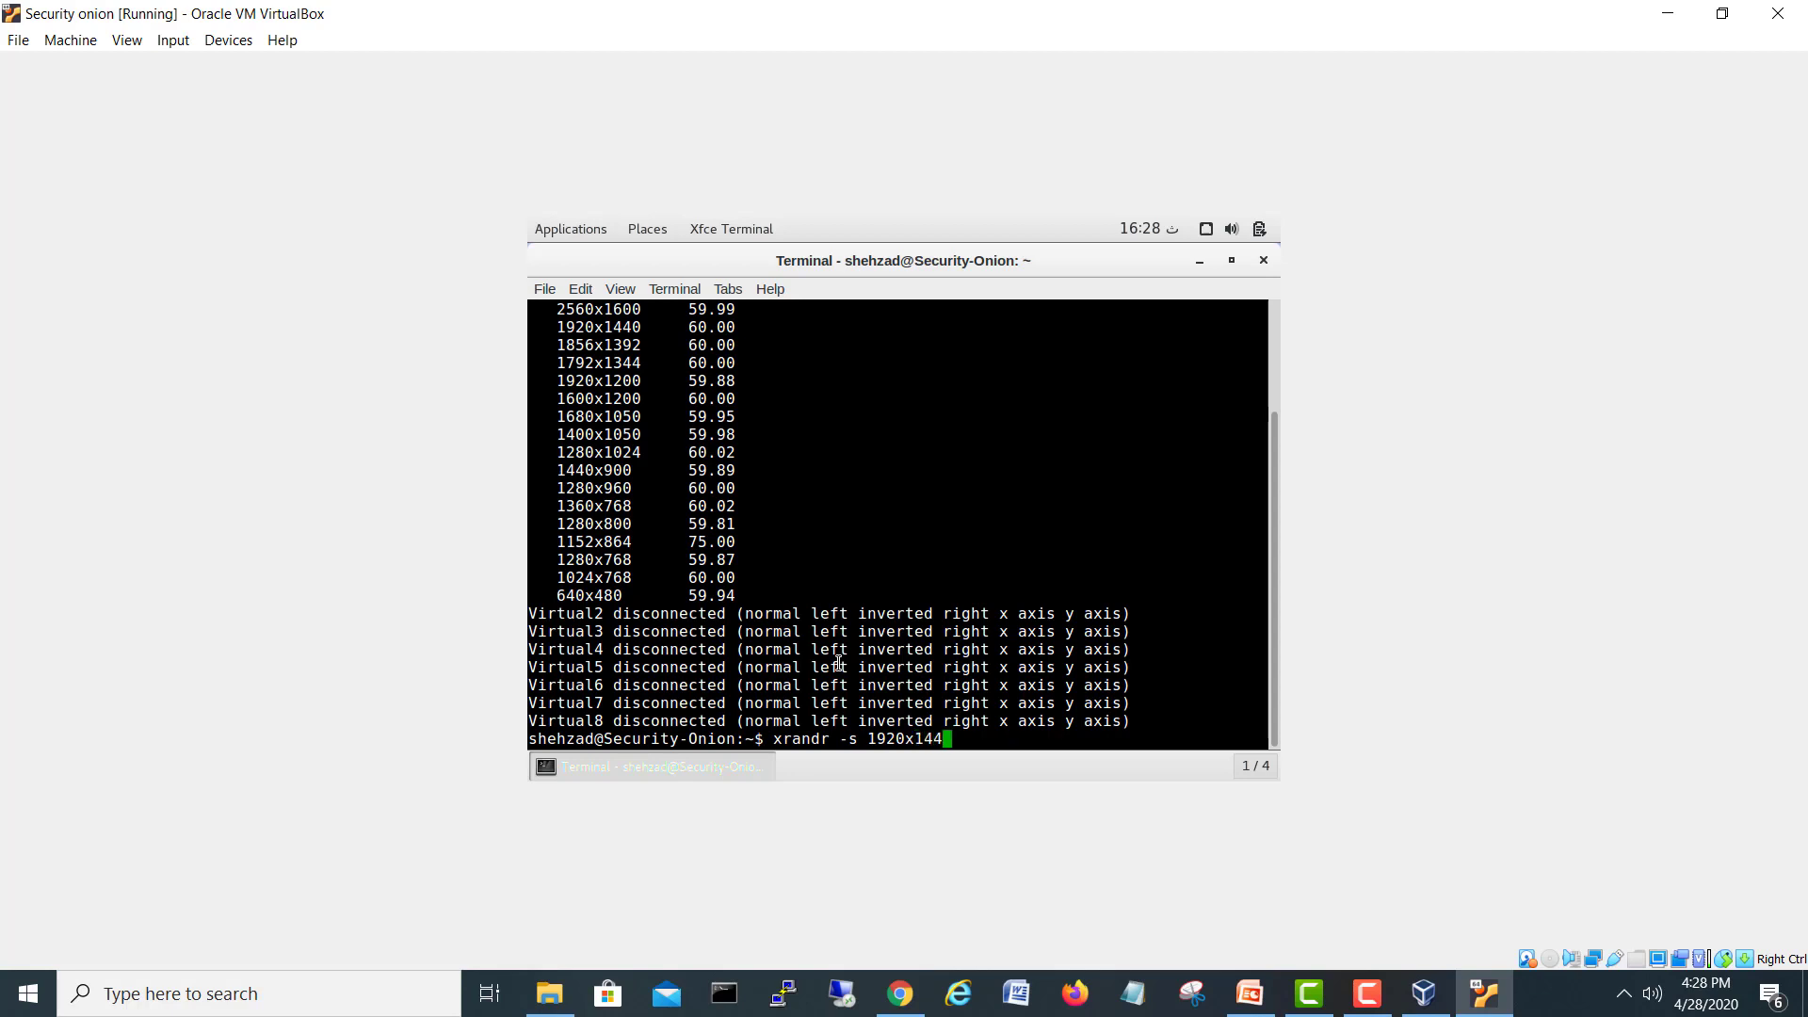
{"action": "key", "text": "Return"}
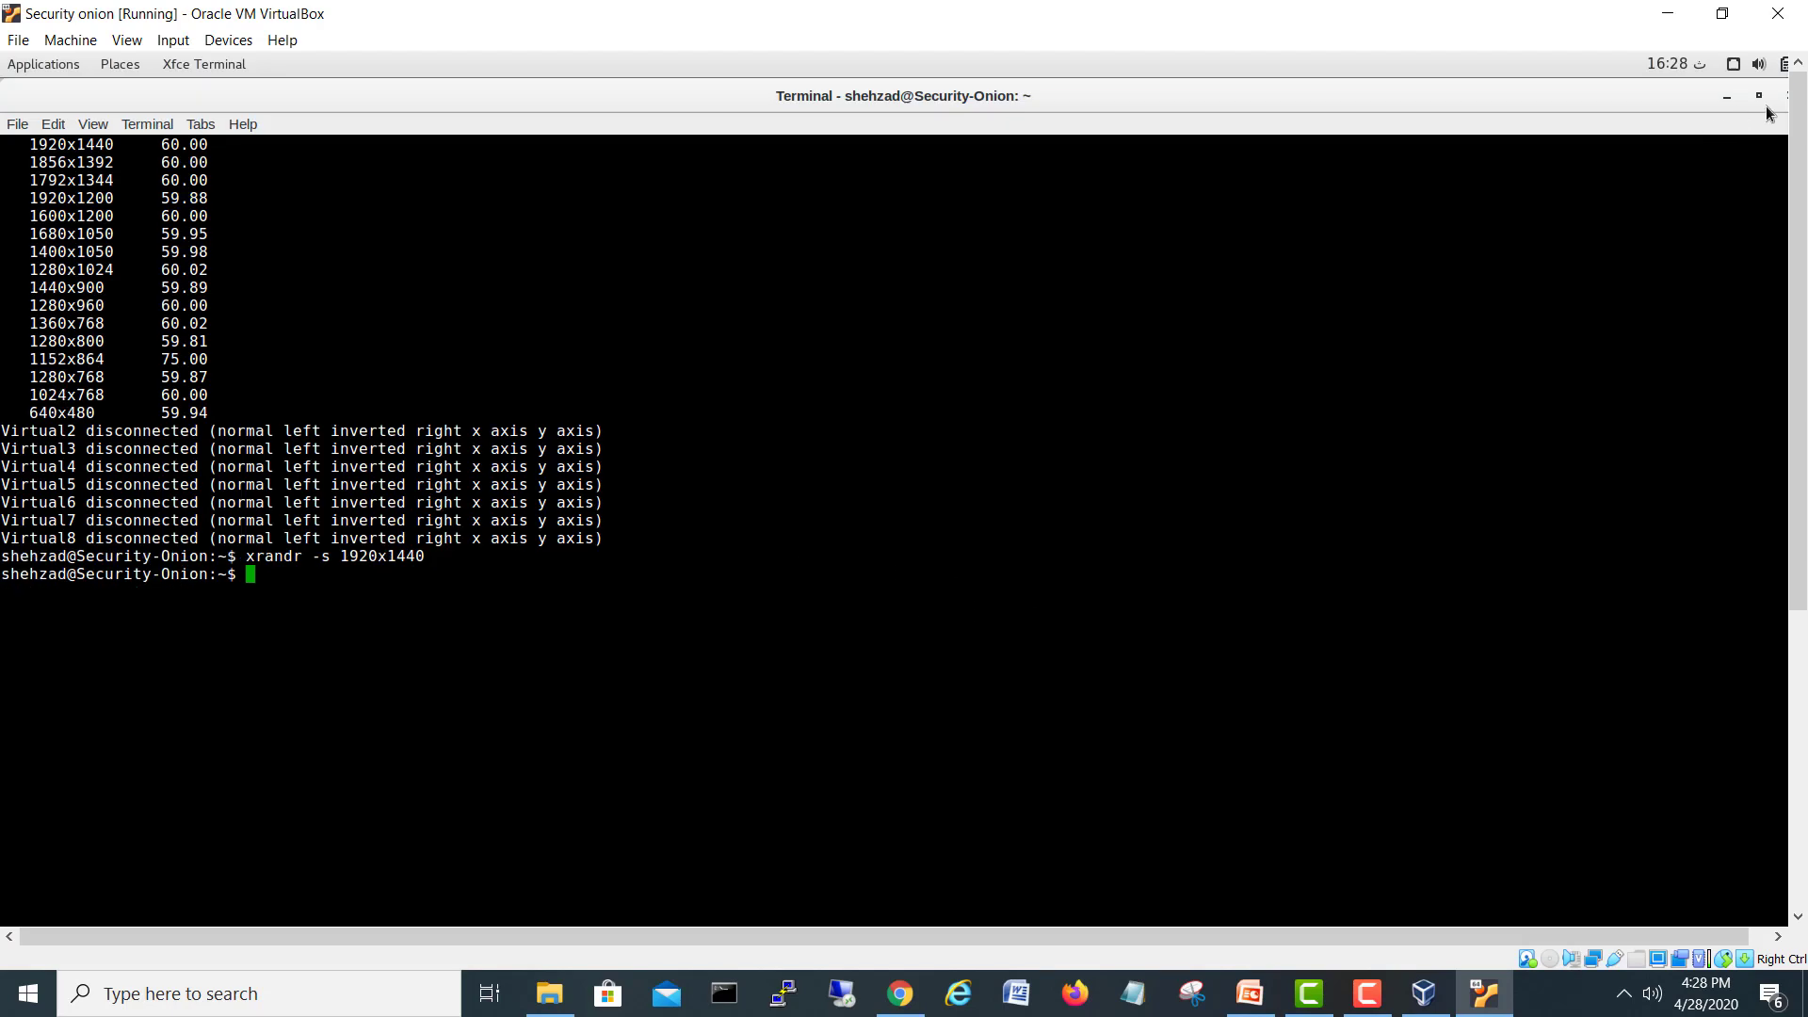
{"action": "left_click", "coordinate": [1786, 95]}
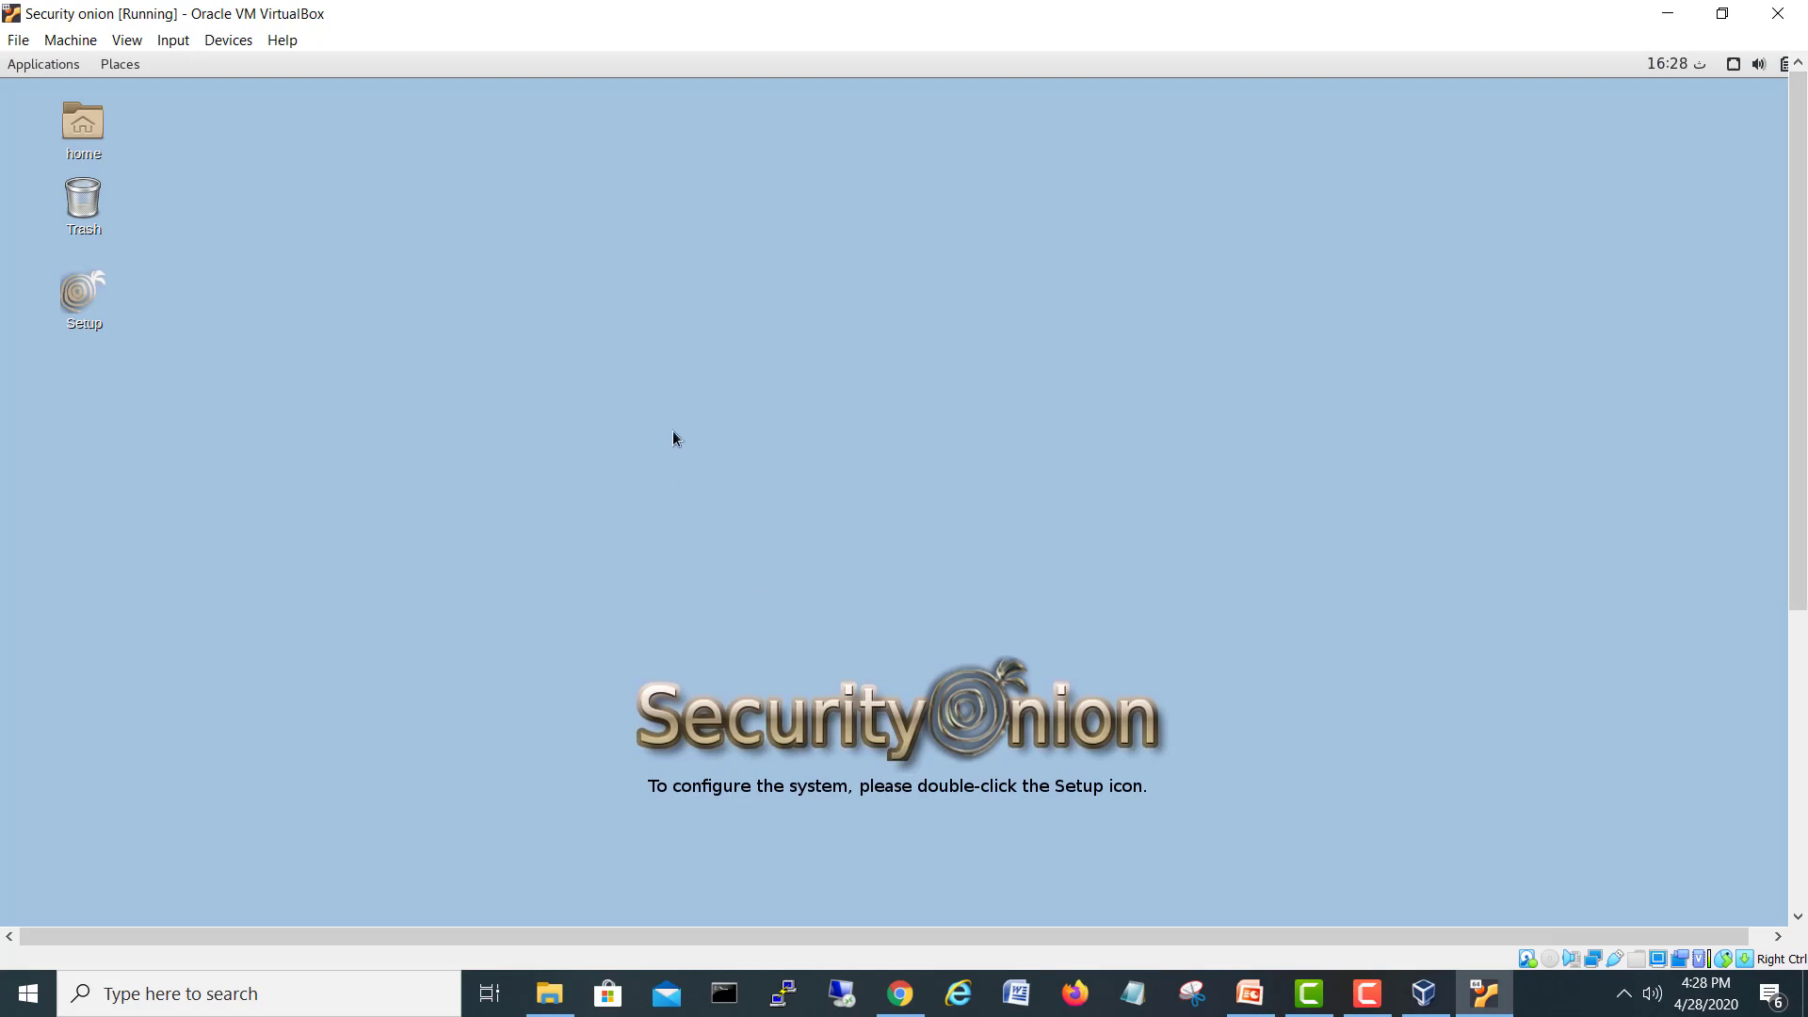
- Switch the virtual machine's display to full-screen mode and confirm the switch
{"action": "left_click", "coordinate": [130, 37]}
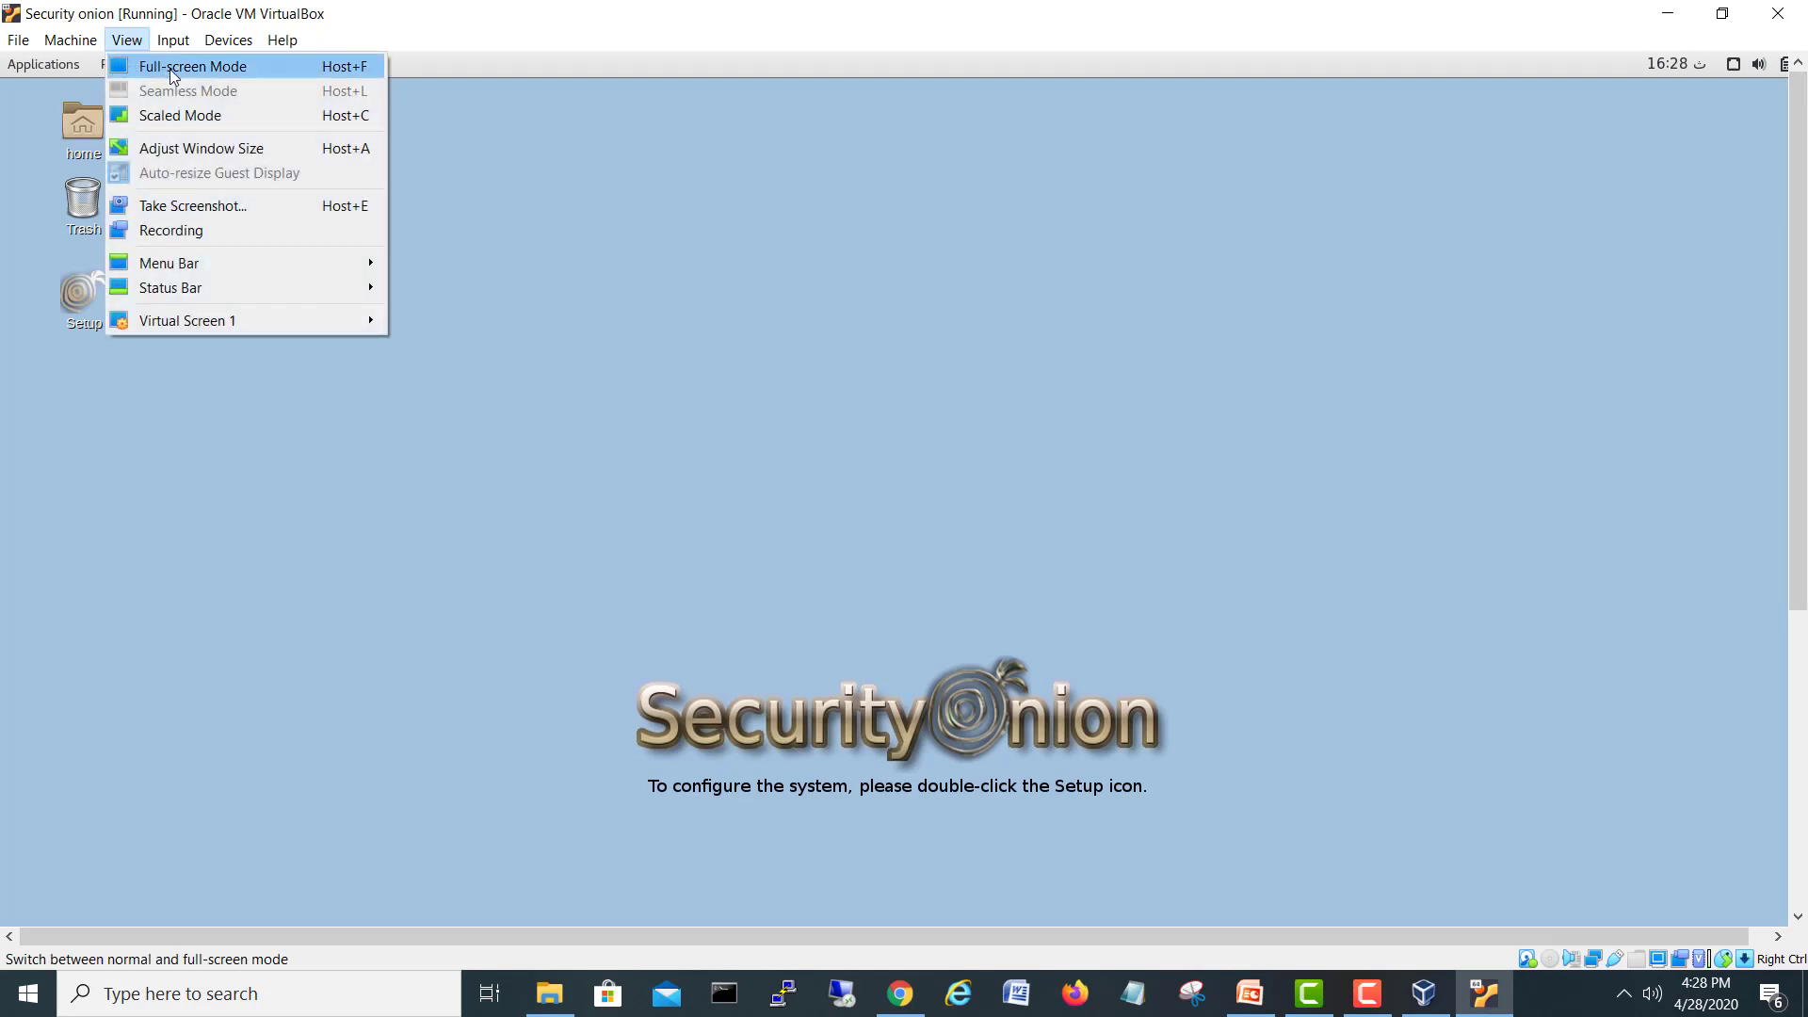
{"action": "left_click", "coordinate": [169, 69]}
{"action": "left_click", "coordinate": [888, 585]}
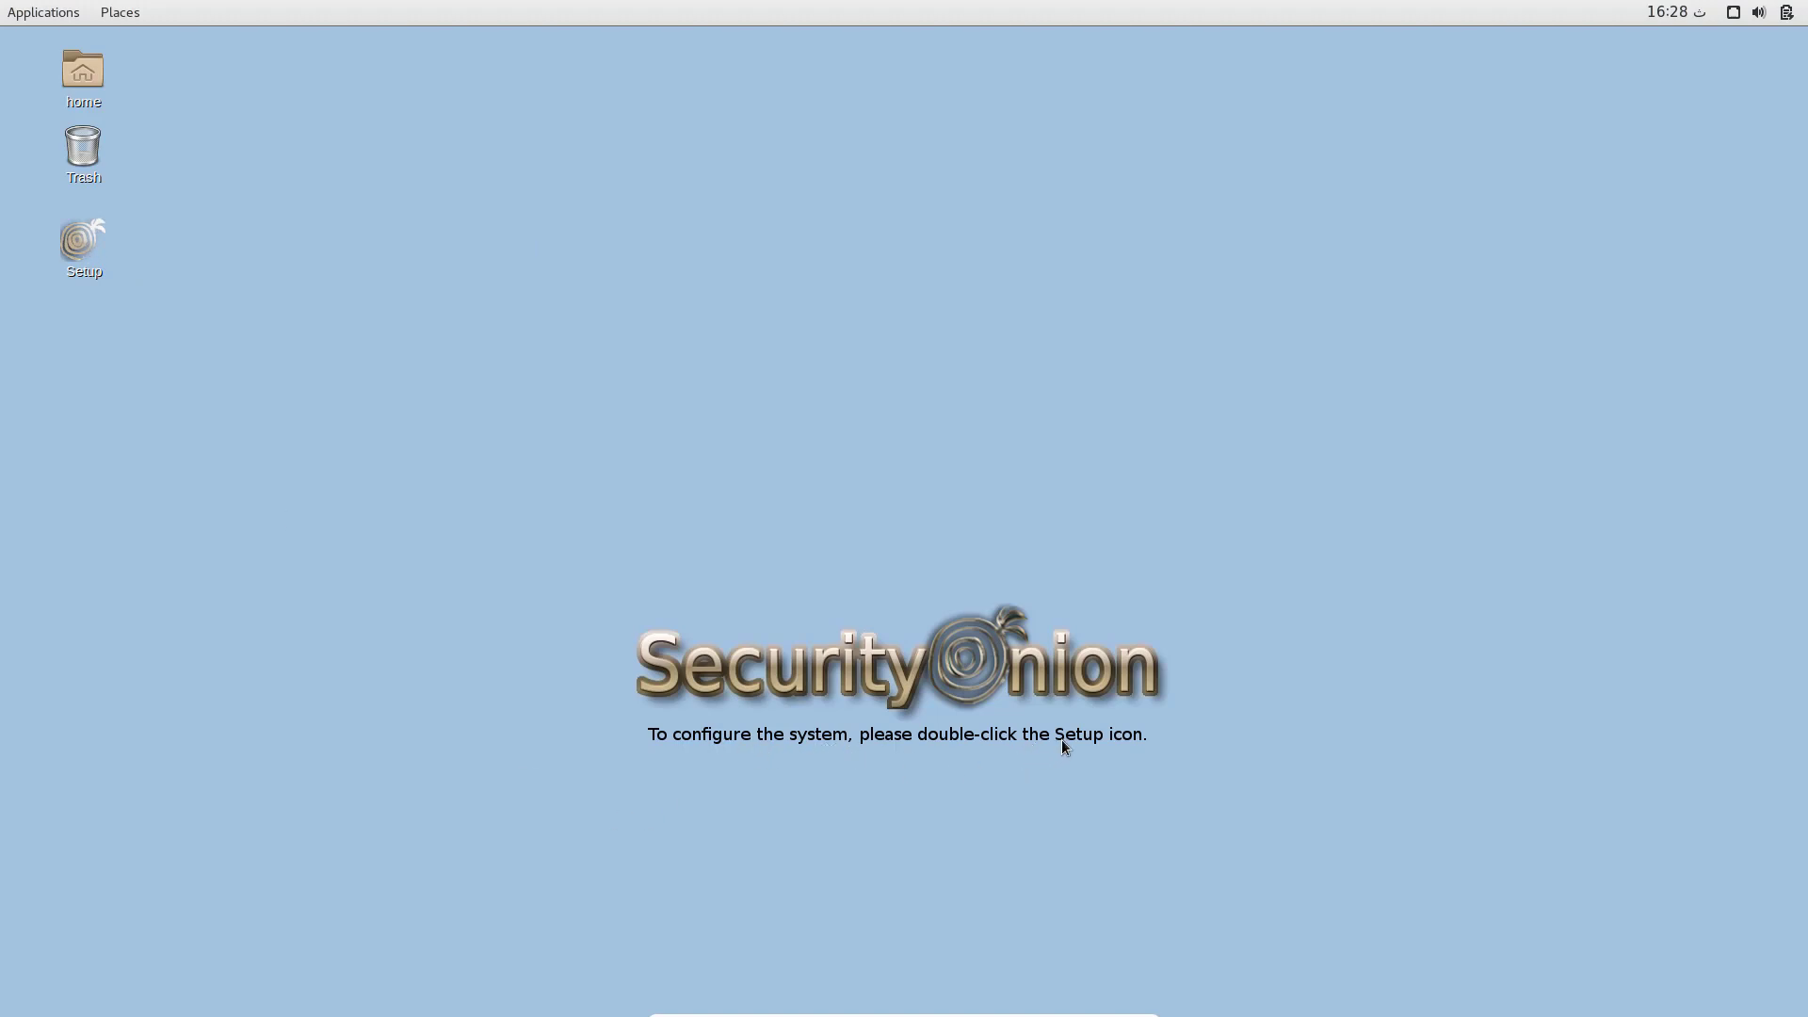
- Launch Security Onion Setup from the desktop, authenticate with the administrator password, and continue past the welcome message
{"action": "double_click", "coordinate": [81, 246]}
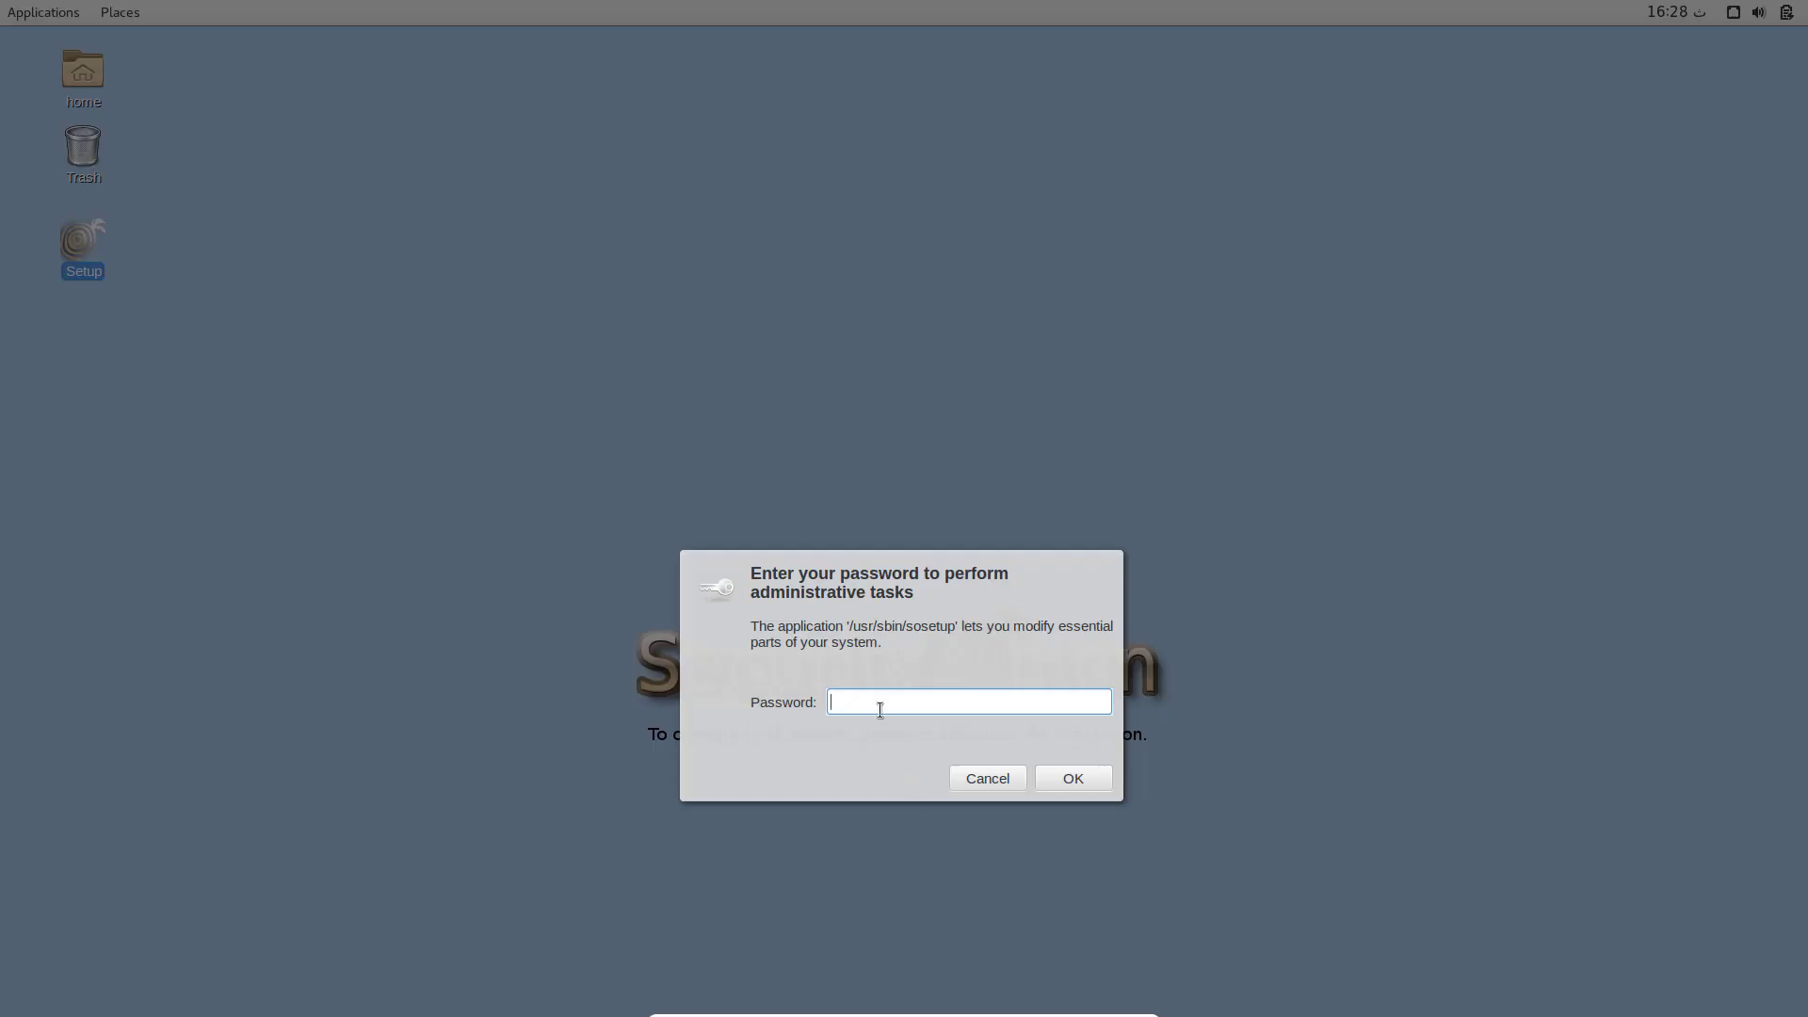
{"action": "type", "text": "•••••••"}
{"action": "left_click", "coordinate": [1074, 783]}
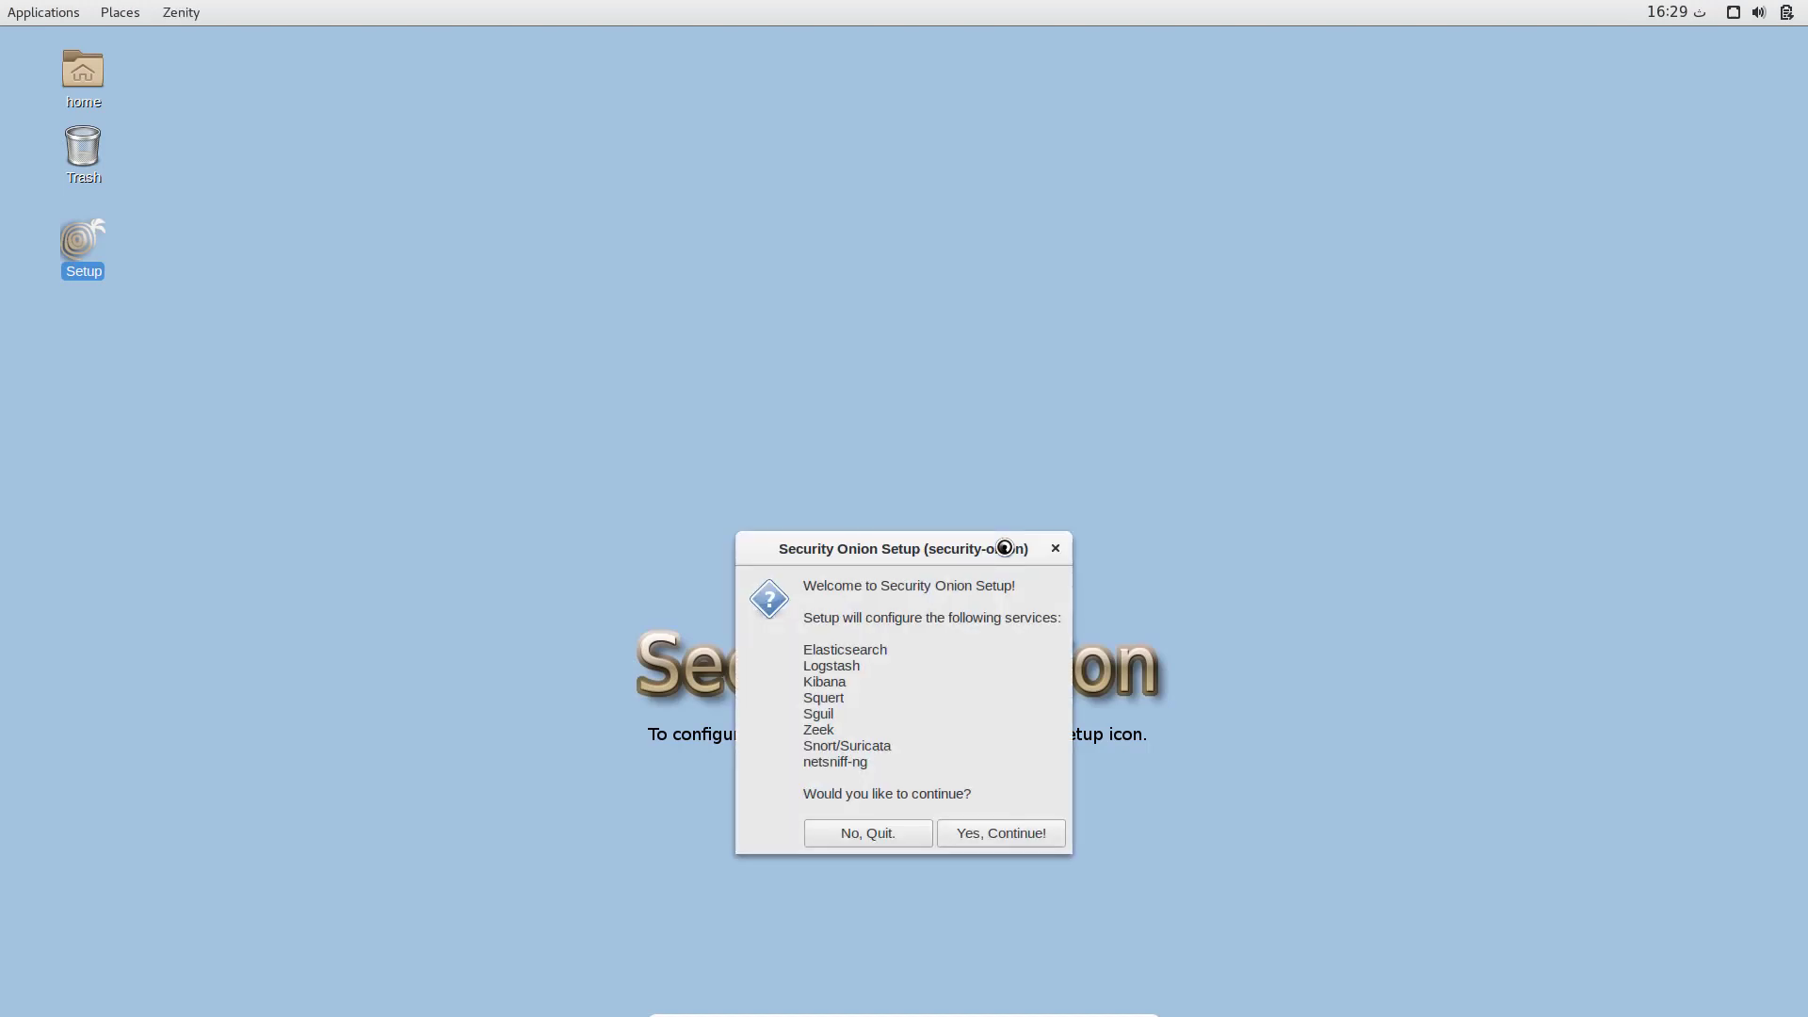
{"action": "left_click_drag", "start_coordinate": [899, 551], "coordinate": [874, 290]}
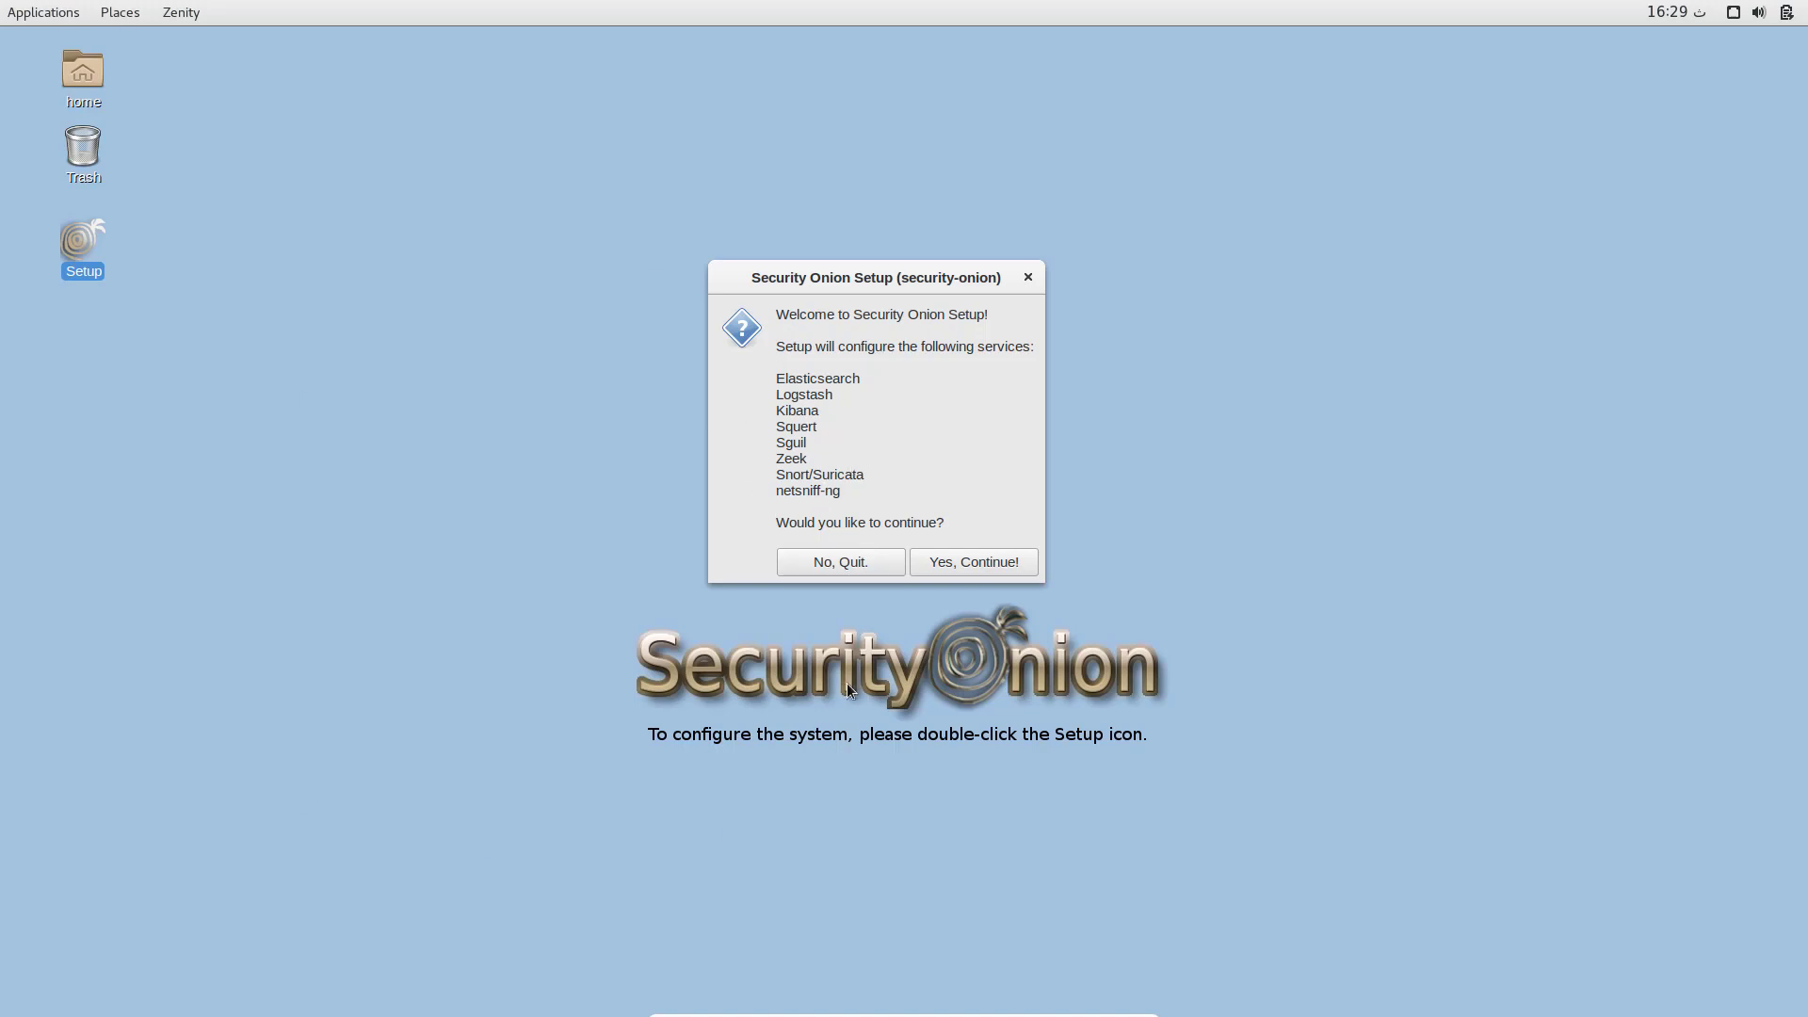
{"action": "left_click", "coordinate": [969, 565]}
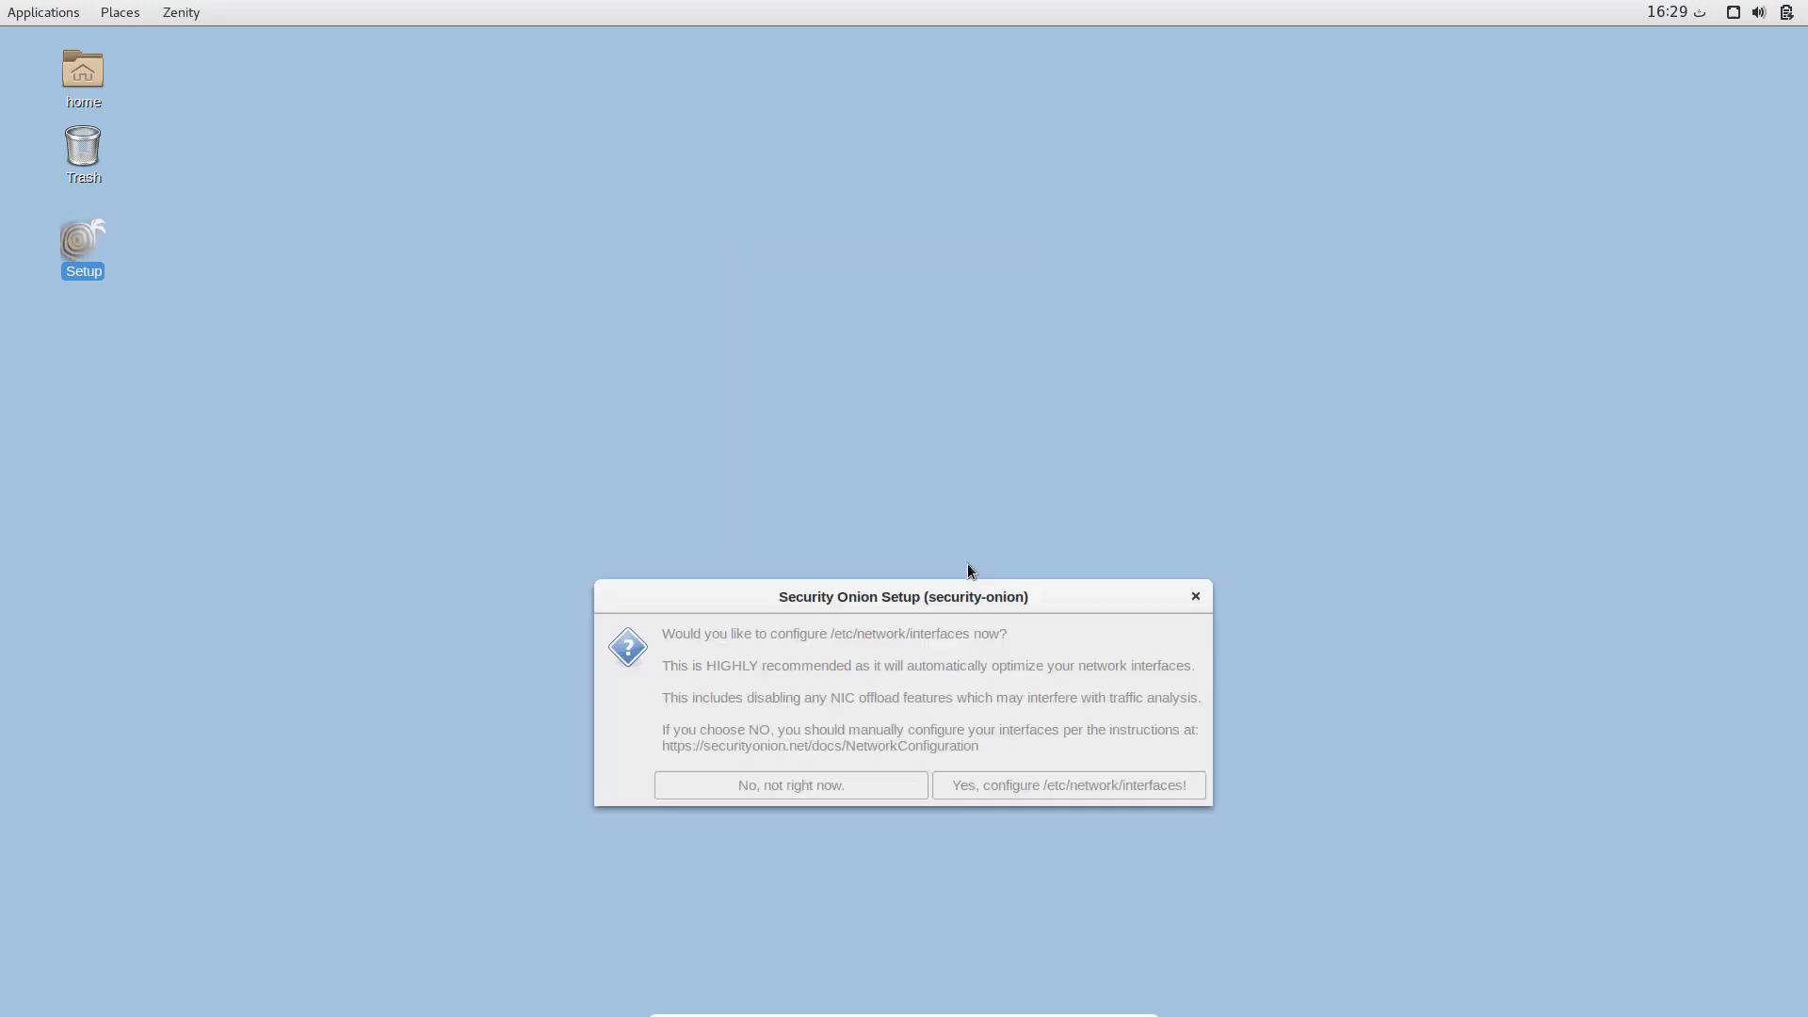
- Choose to configure /etc/network/interfaces, using enp0s3 as the management interface with static addressing
{"action": "left_click_drag", "start_coordinate": [957, 597], "coordinate": [944, 338]}
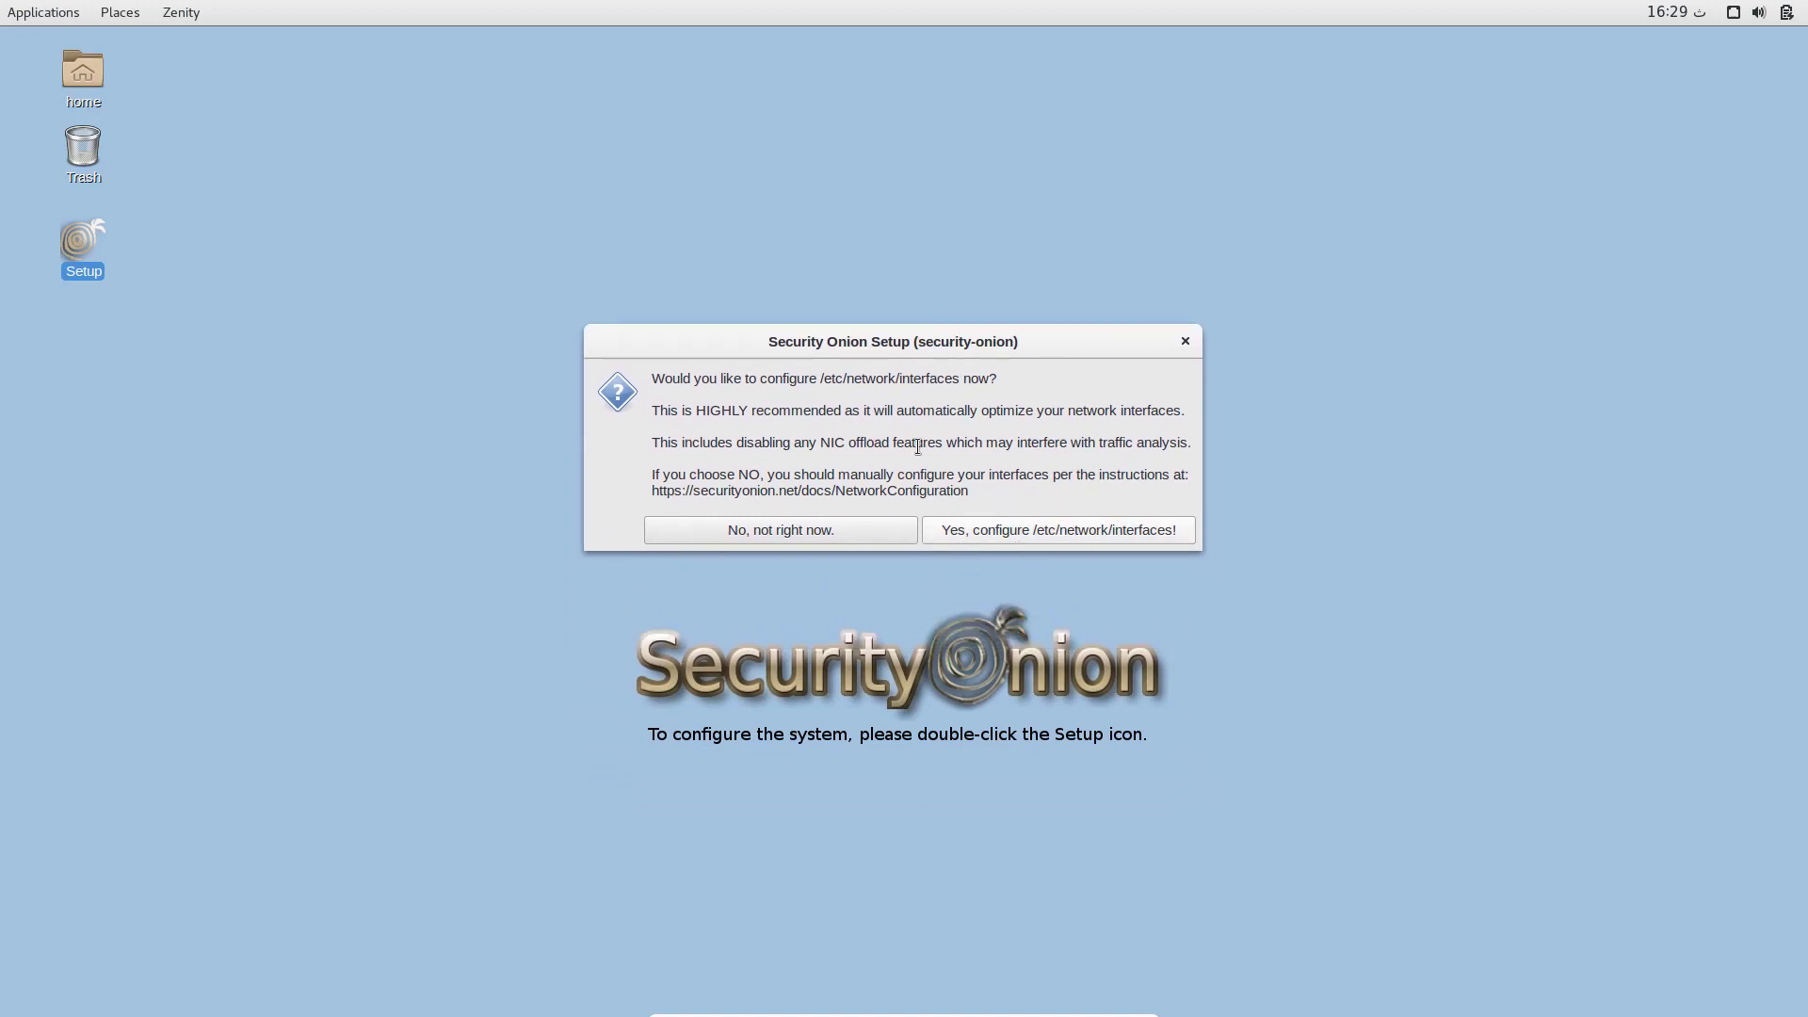
{"action": "left_click", "coordinate": [1049, 542]}
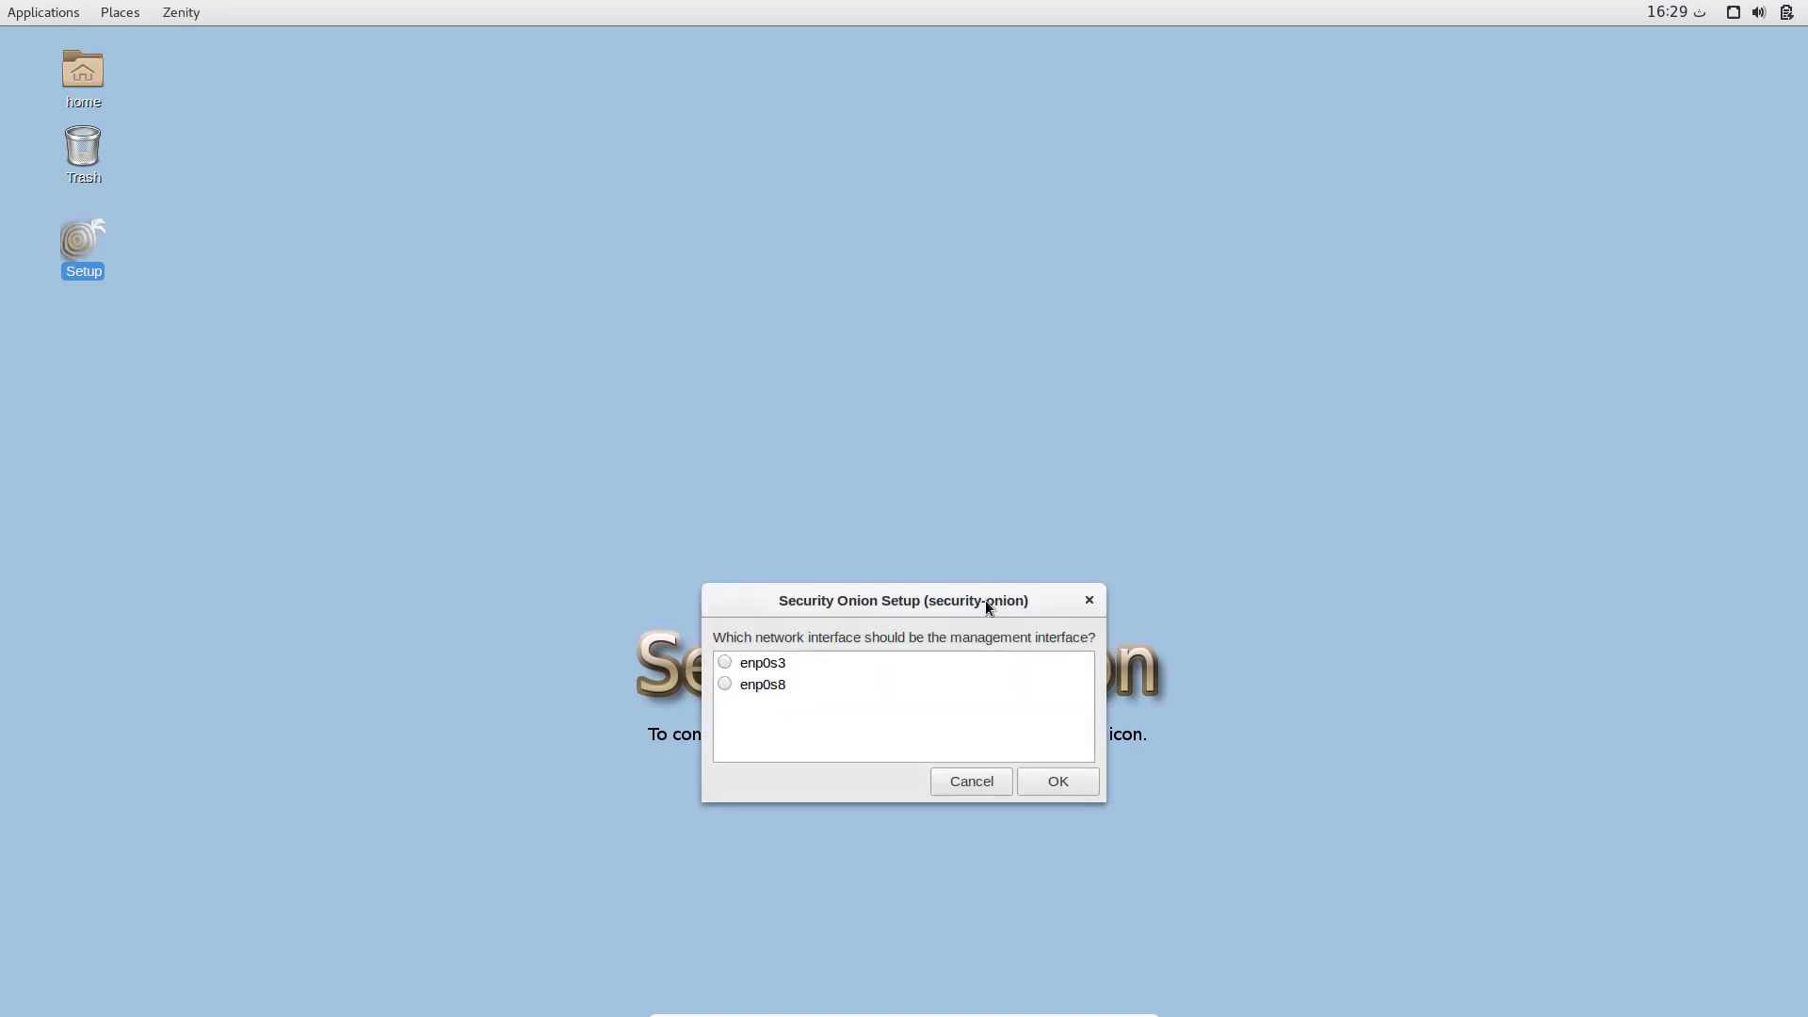
{"action": "left_click_drag", "start_coordinate": [985, 603], "coordinate": [947, 318]}
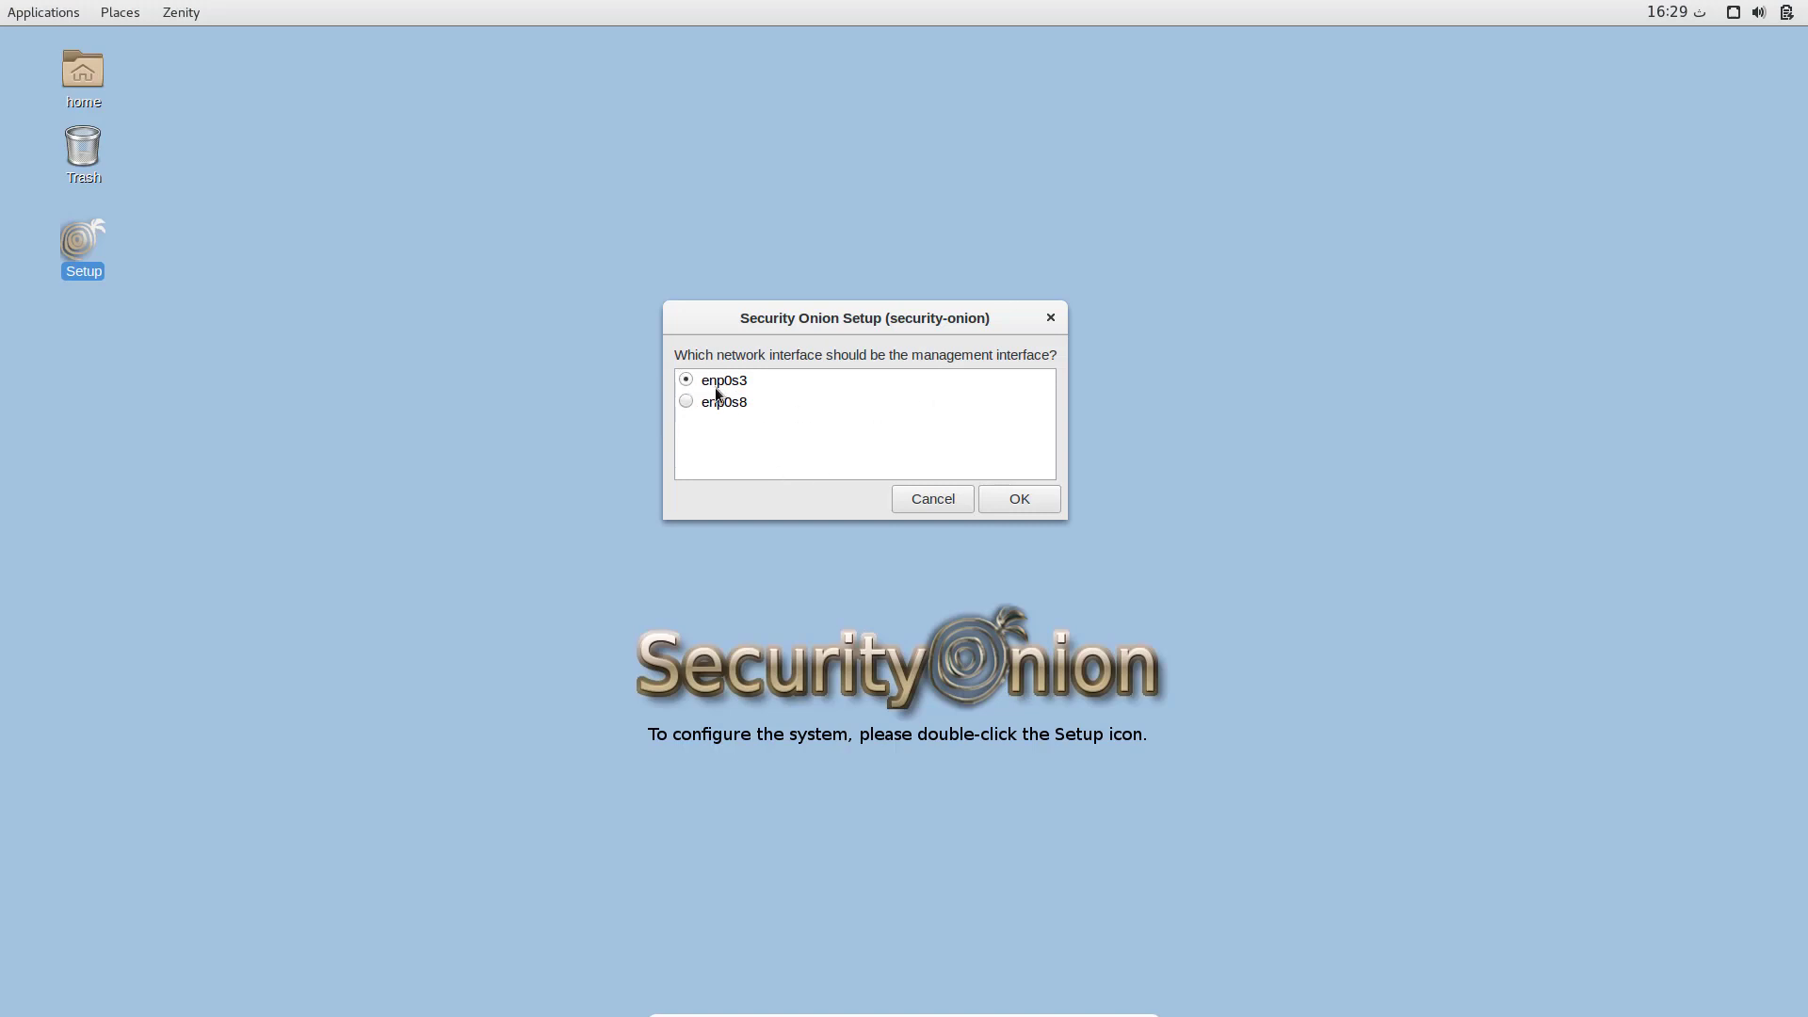
{"action": "left_click", "coordinate": [1015, 506]}
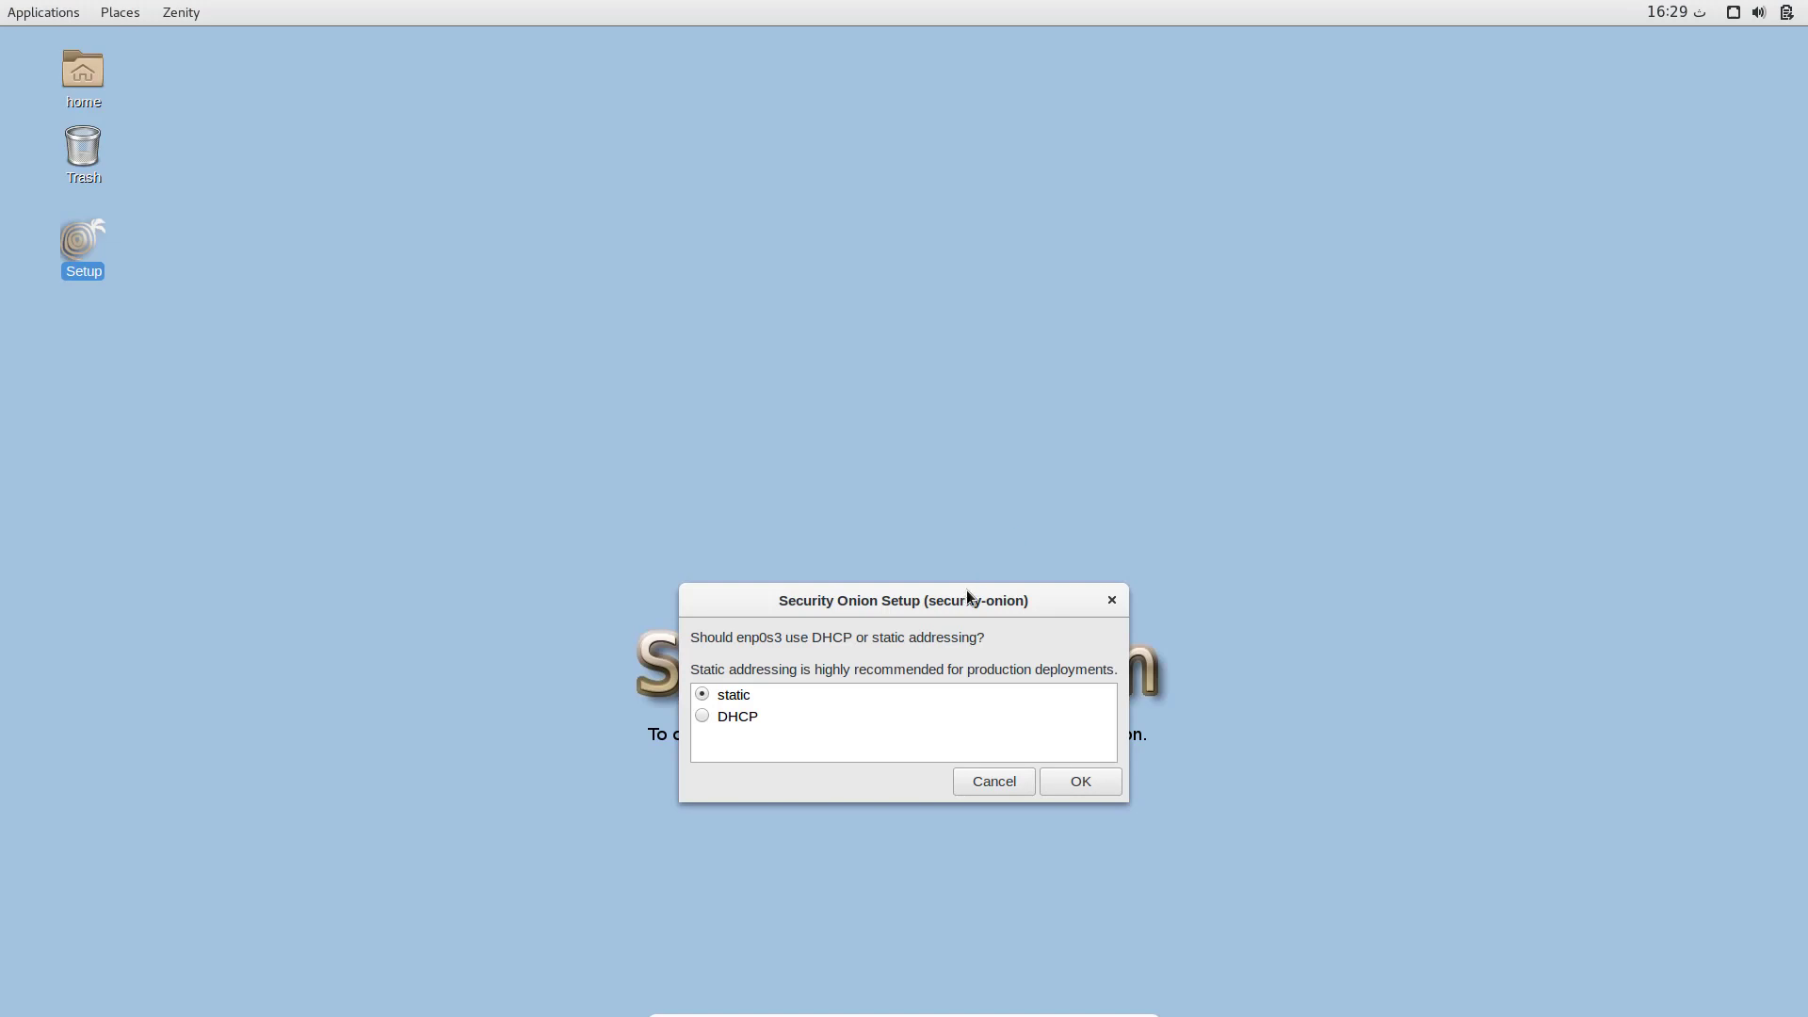
{"action": "left_click_drag", "start_coordinate": [961, 591], "coordinate": [951, 325]}
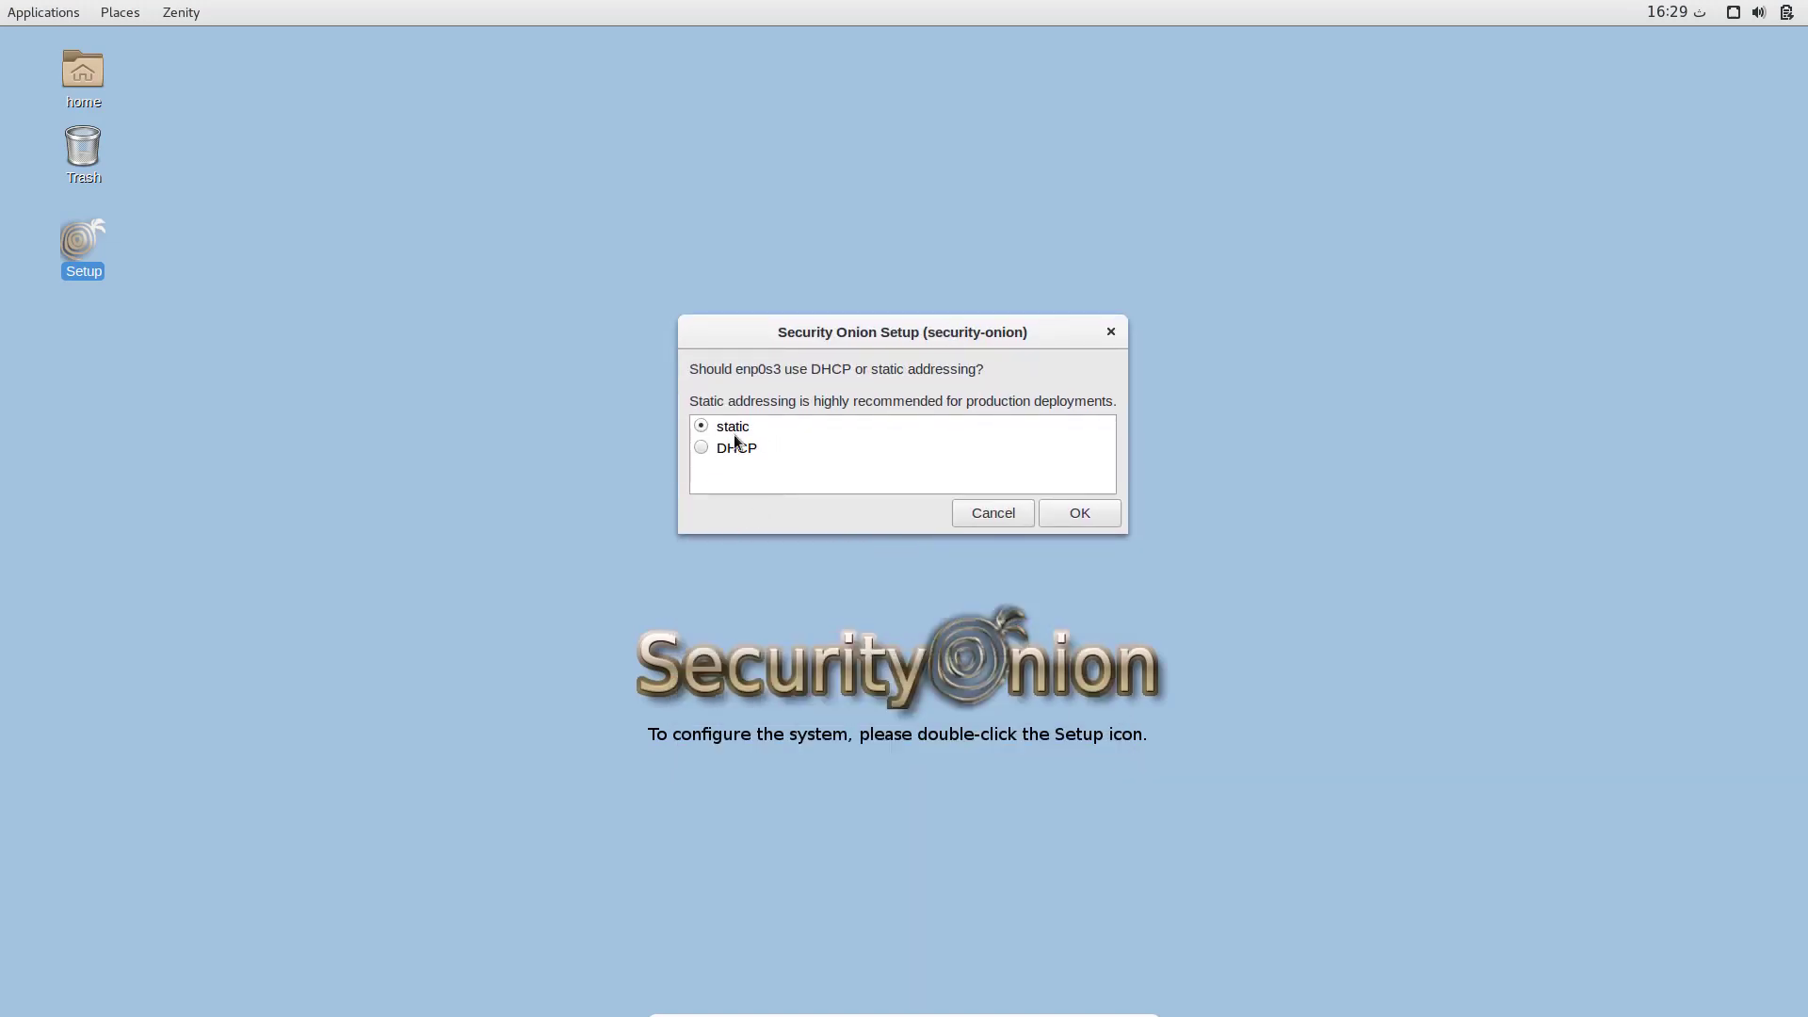
{"action": "left_click", "coordinate": [1109, 521]}
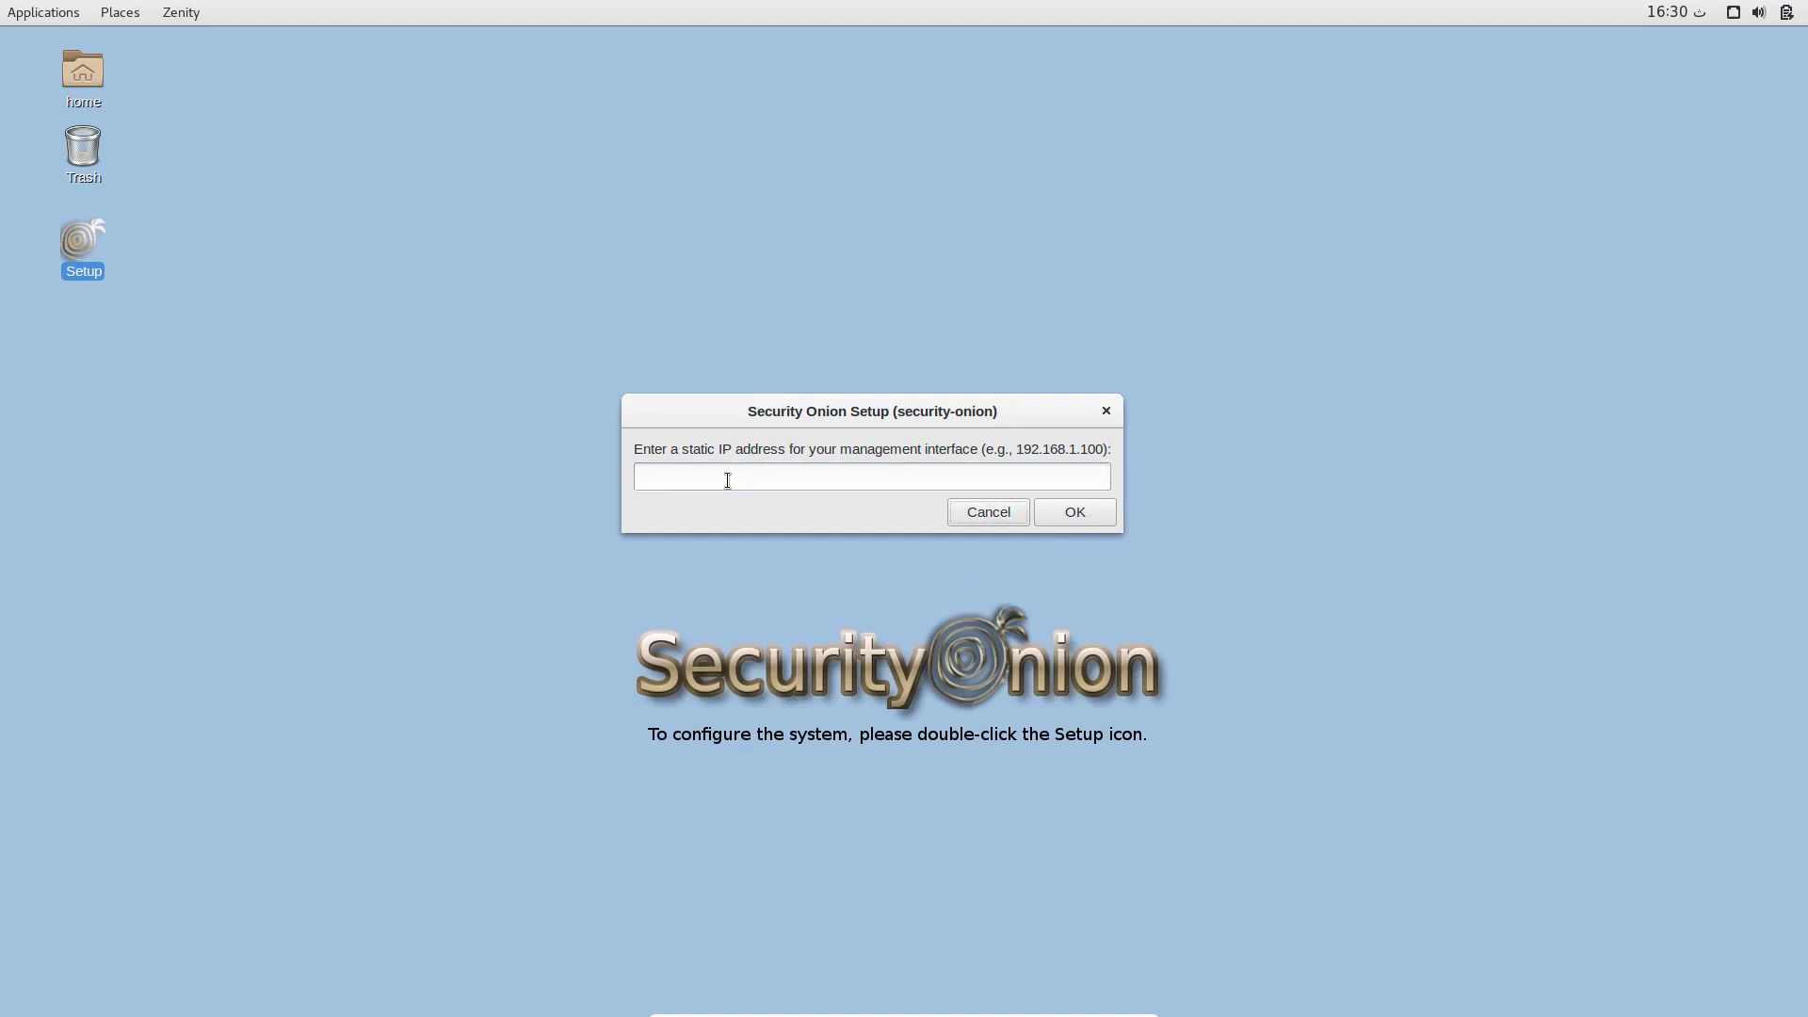
- Set the management interface's static IP address to 192.168.0.1 and its subnet mask to 255.255.255.0
{"action": "left_click", "coordinate": [718, 473]}
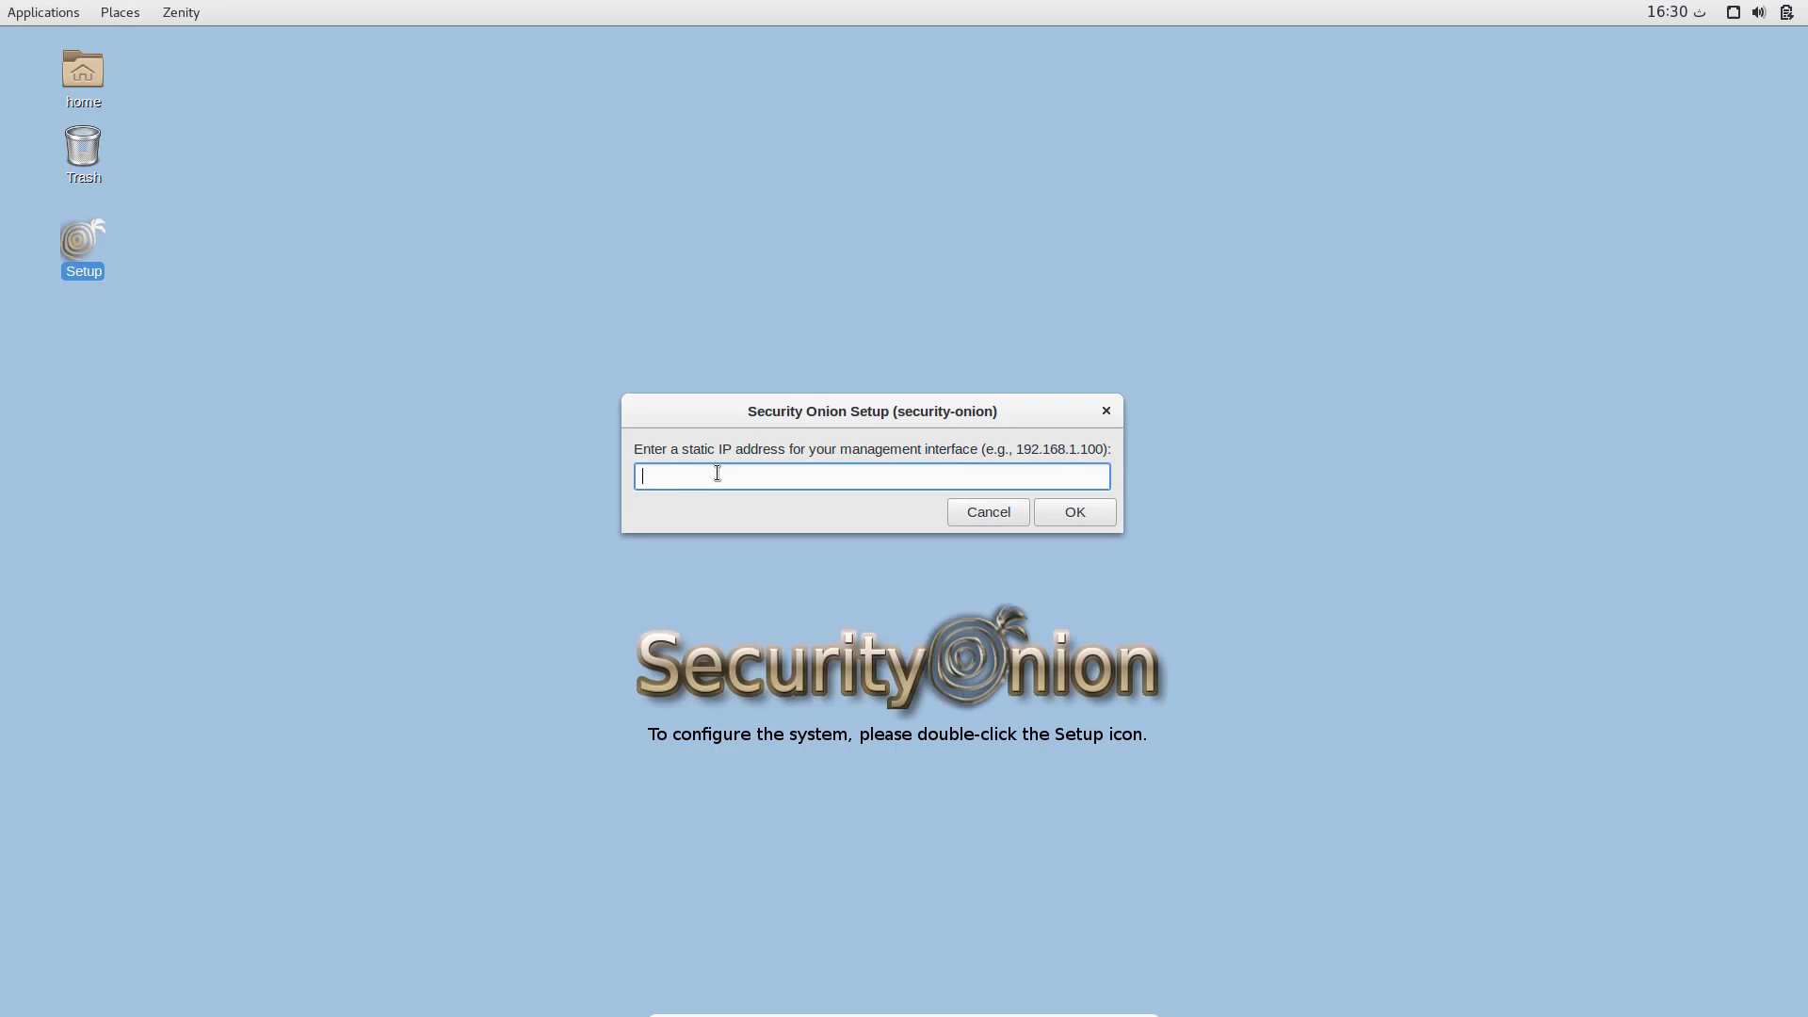
{"action": "type", "text": "192.168.0.71"}
{"action": "key", "text": "BackSpace"}
{"action": "key", "text": "BackSpace"}
{"action": "type", "text": "1"}
{"action": "left_click", "coordinate": [1089, 517]}
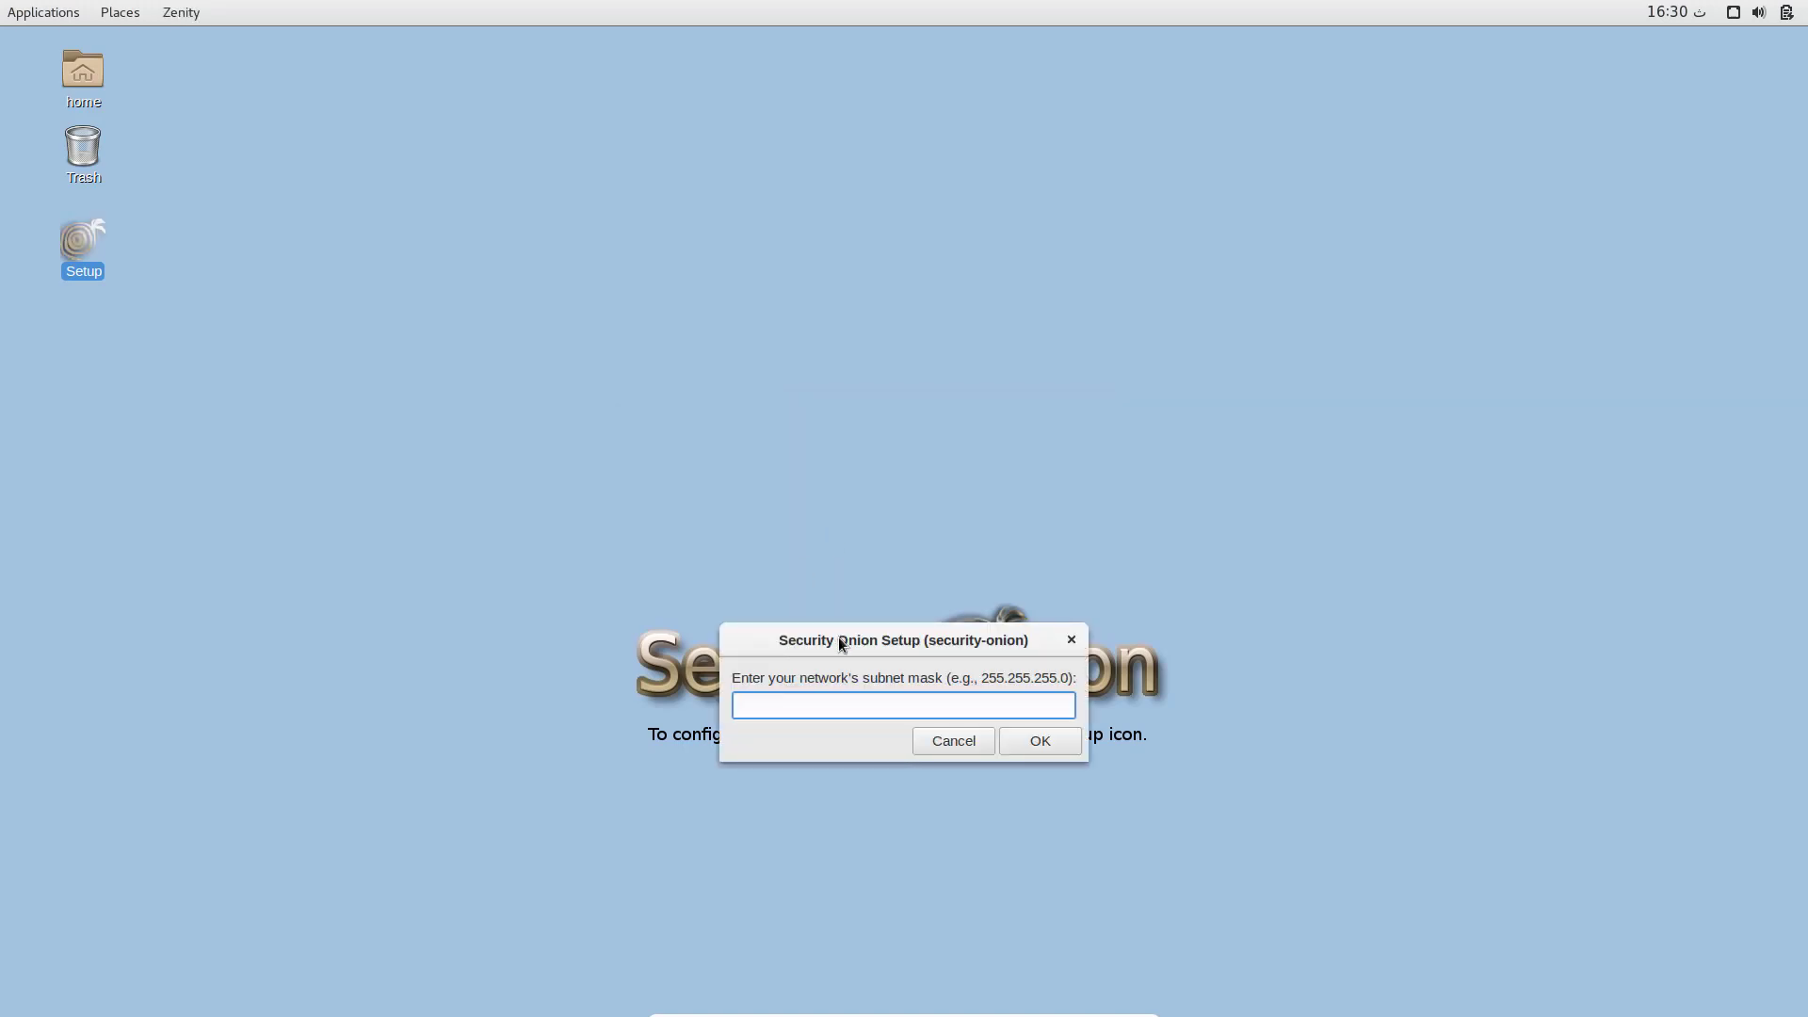
{"action": "type", "text": "255.255.255.0"}
{"action": "left_click", "coordinate": [1040, 751]}
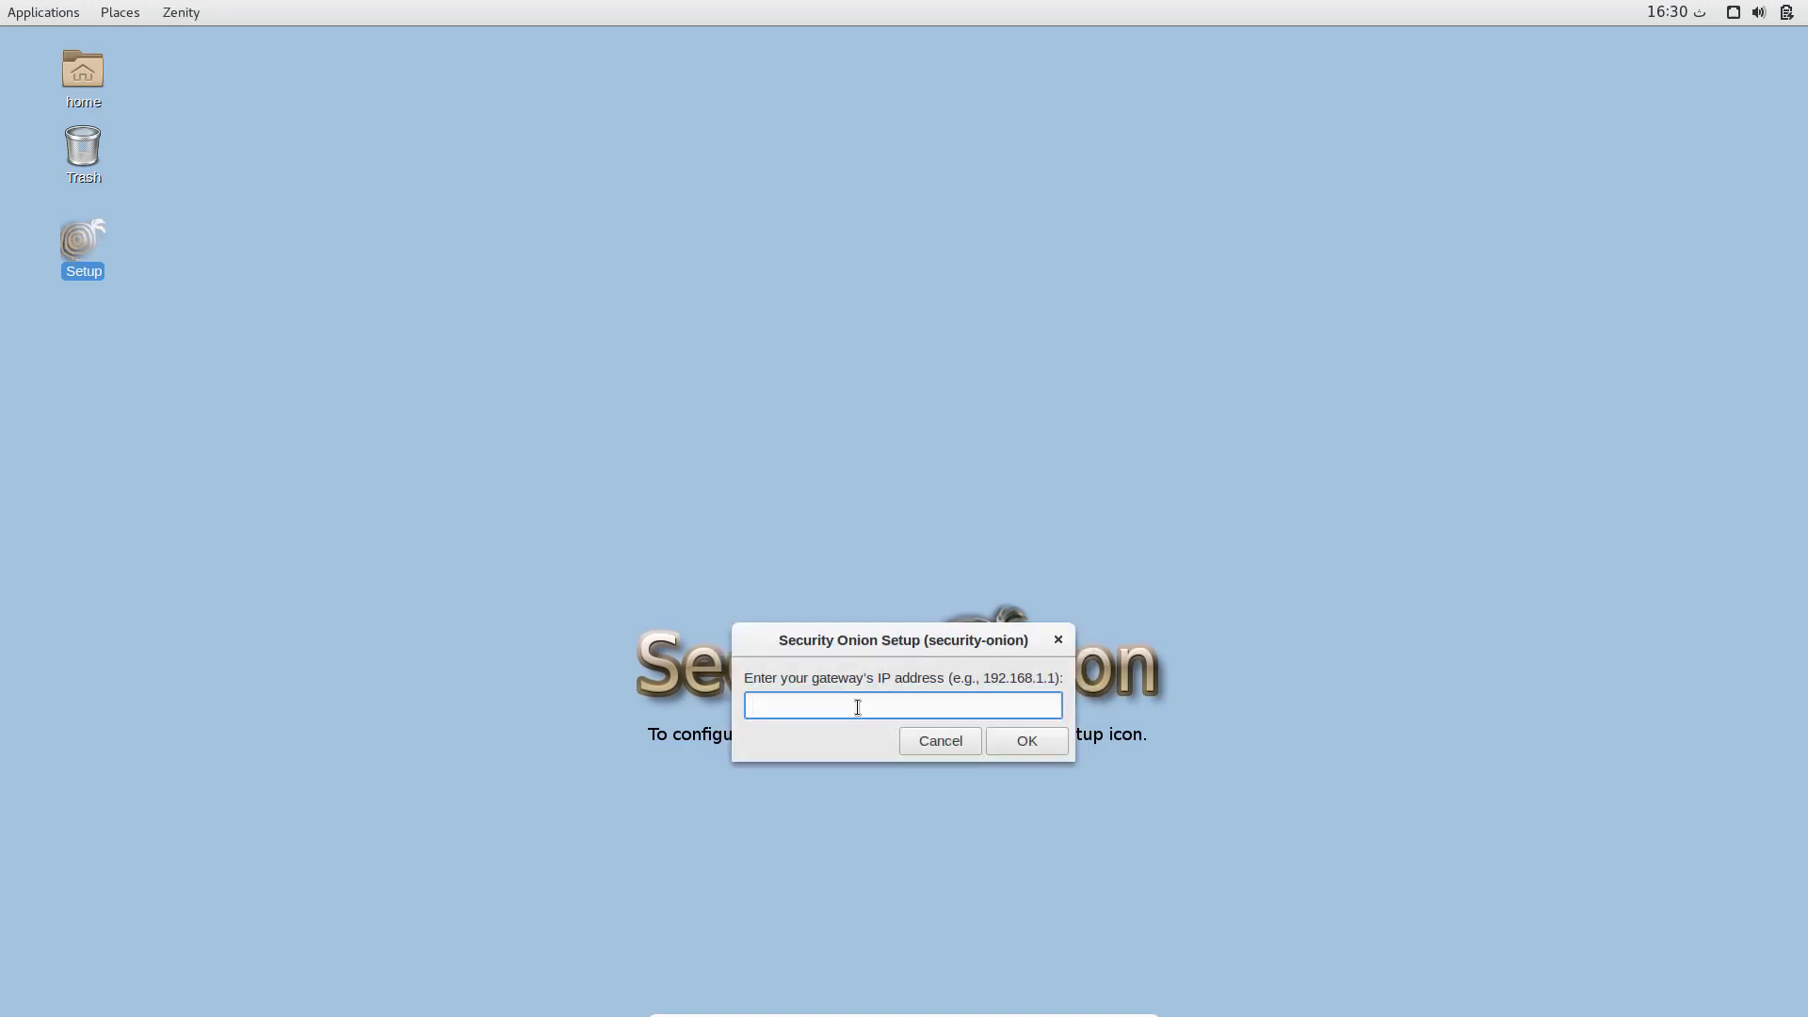
- Set the gateway address to 192.168.0.100 and the DNS server address to 192.168.0.50
{"action": "type", "text": "192.168.0.100"}
{"action": "left_click", "coordinate": [1054, 744]}
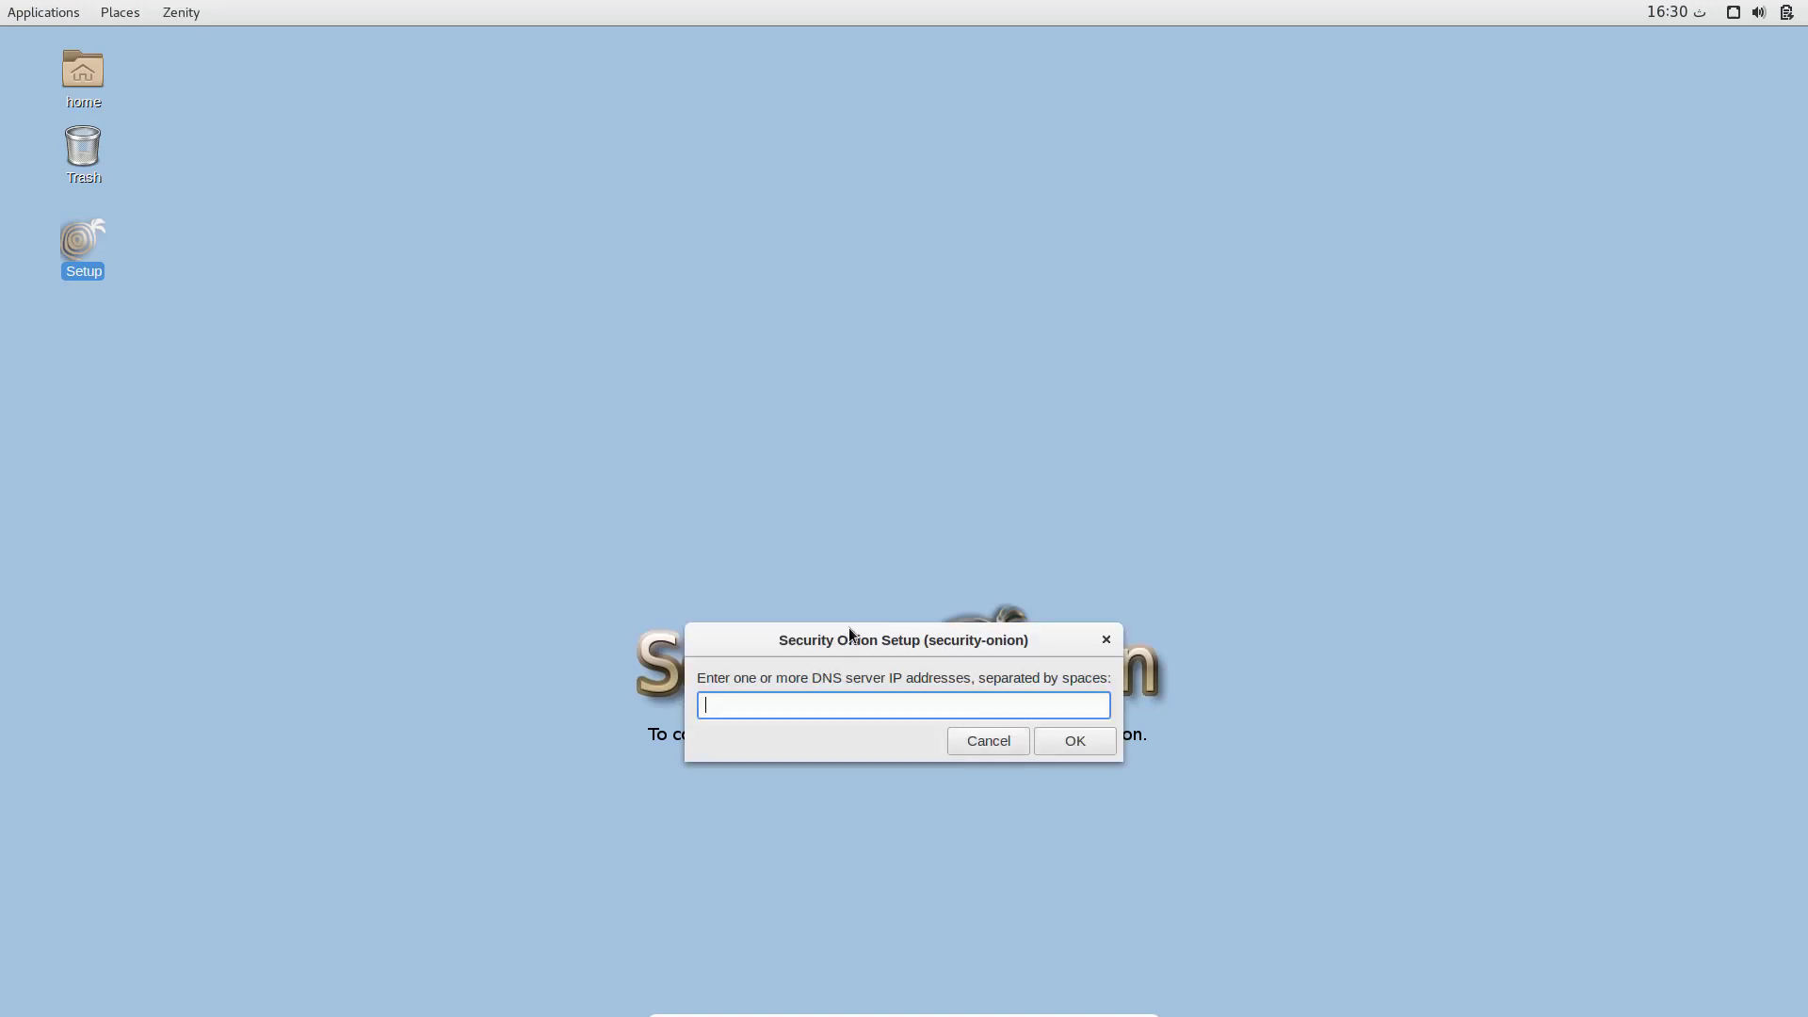
{"action": "left_click_drag", "start_coordinate": [841, 636], "coordinate": [835, 375]}
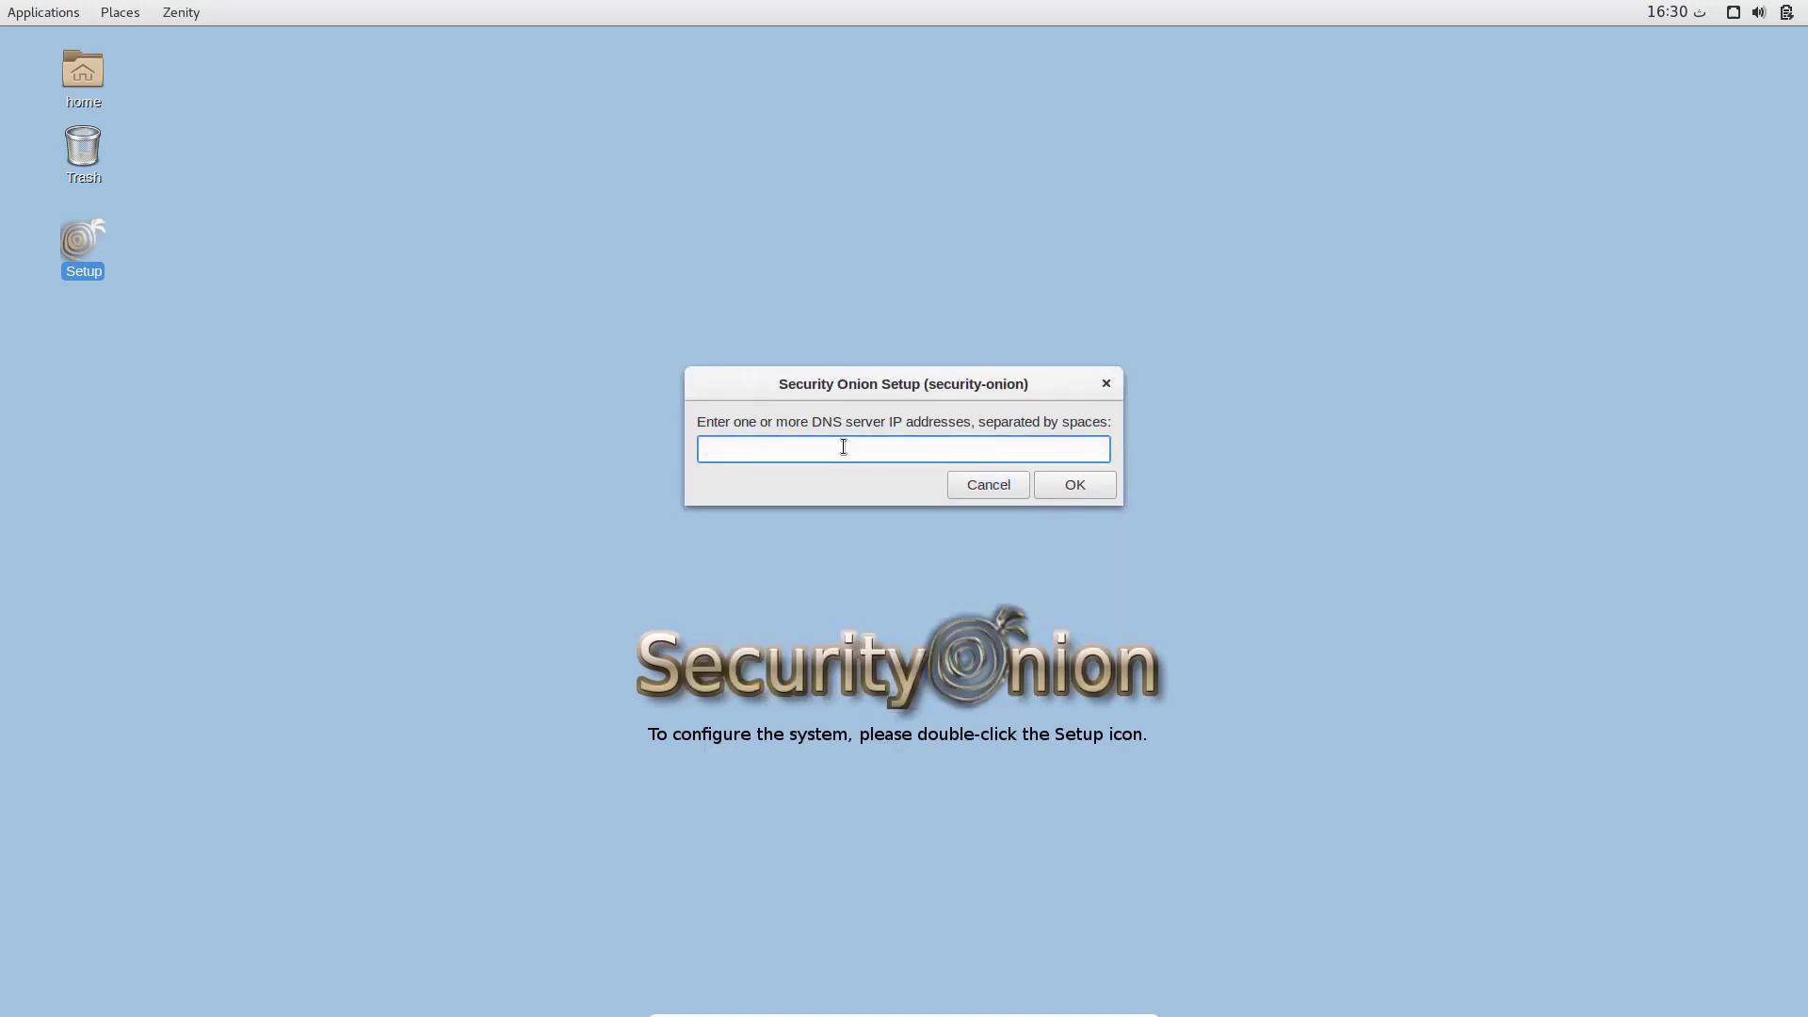
{"action": "type", "text": "192.168.0.50"}
{"action": "left_click", "coordinate": [1077, 485]}
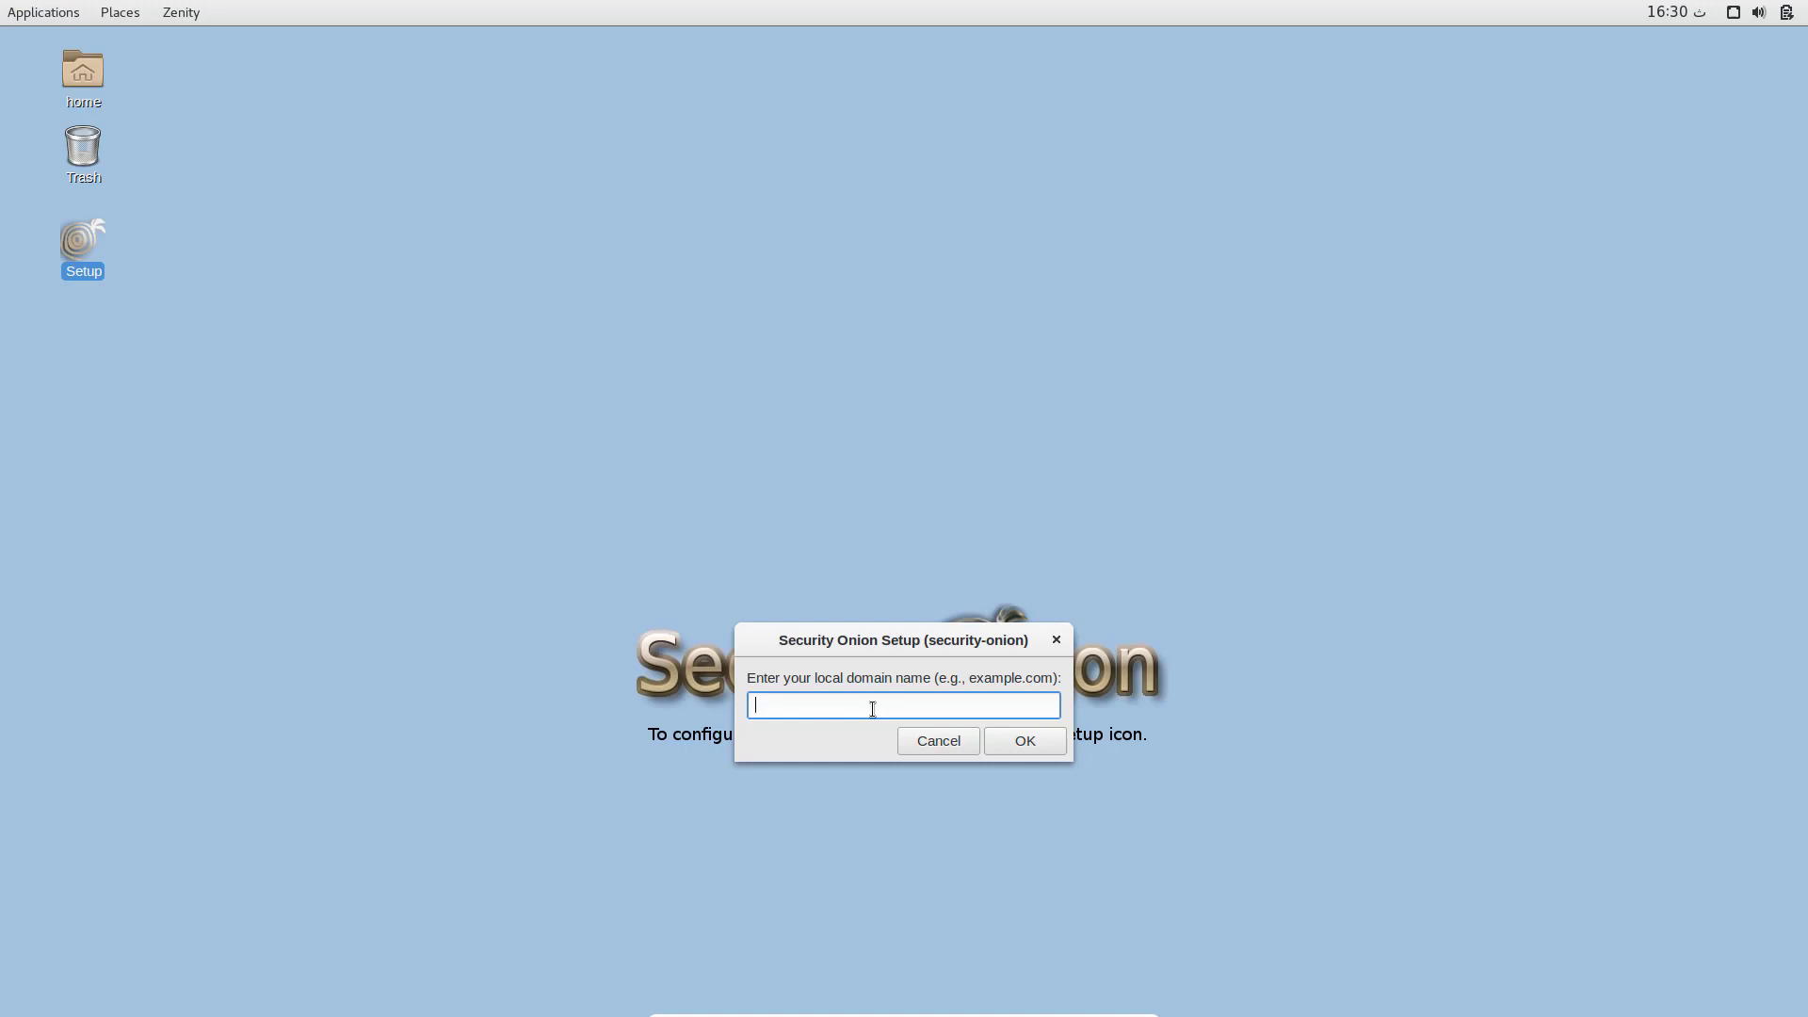
- Set the local domain name to homelab.local and move the sniffing-interfaces prompt clear of the desktop logo
{"action": "type", "text": "homelab.local"}
{"action": "left_click", "coordinate": [1030, 739]}
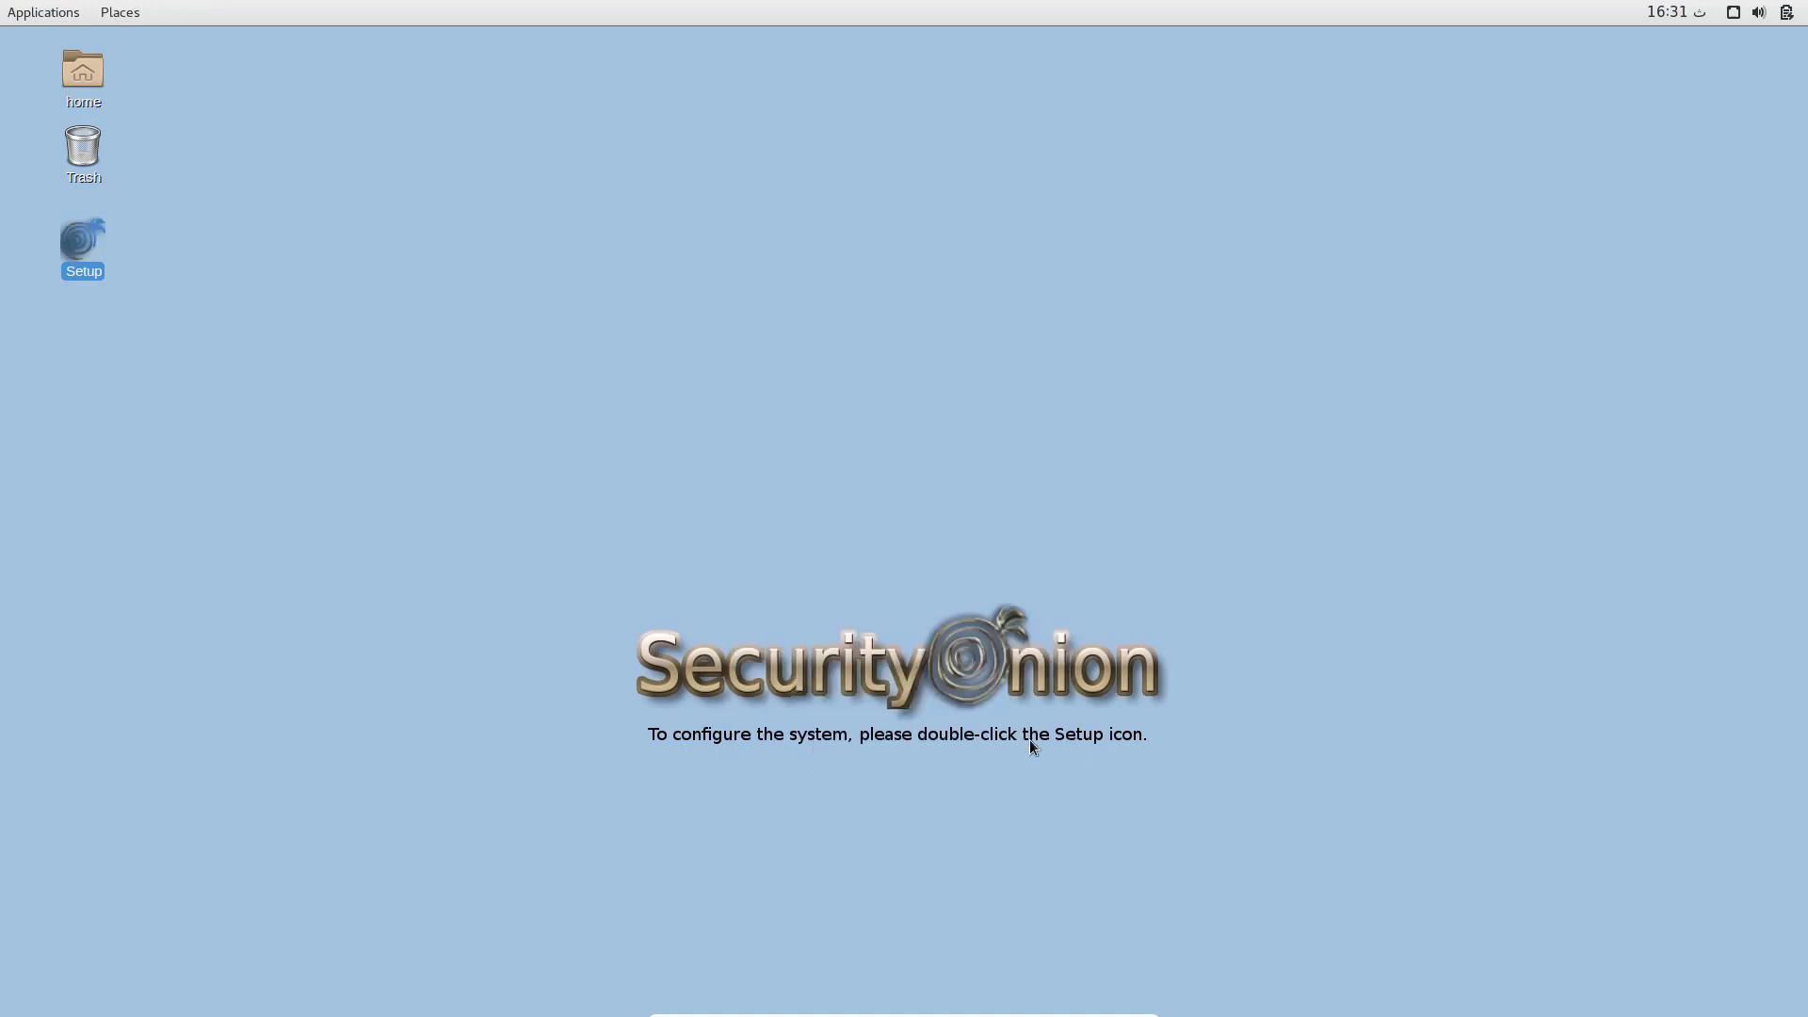
{"action": "left_click_drag", "start_coordinate": [911, 610], "coordinate": [849, 346]}
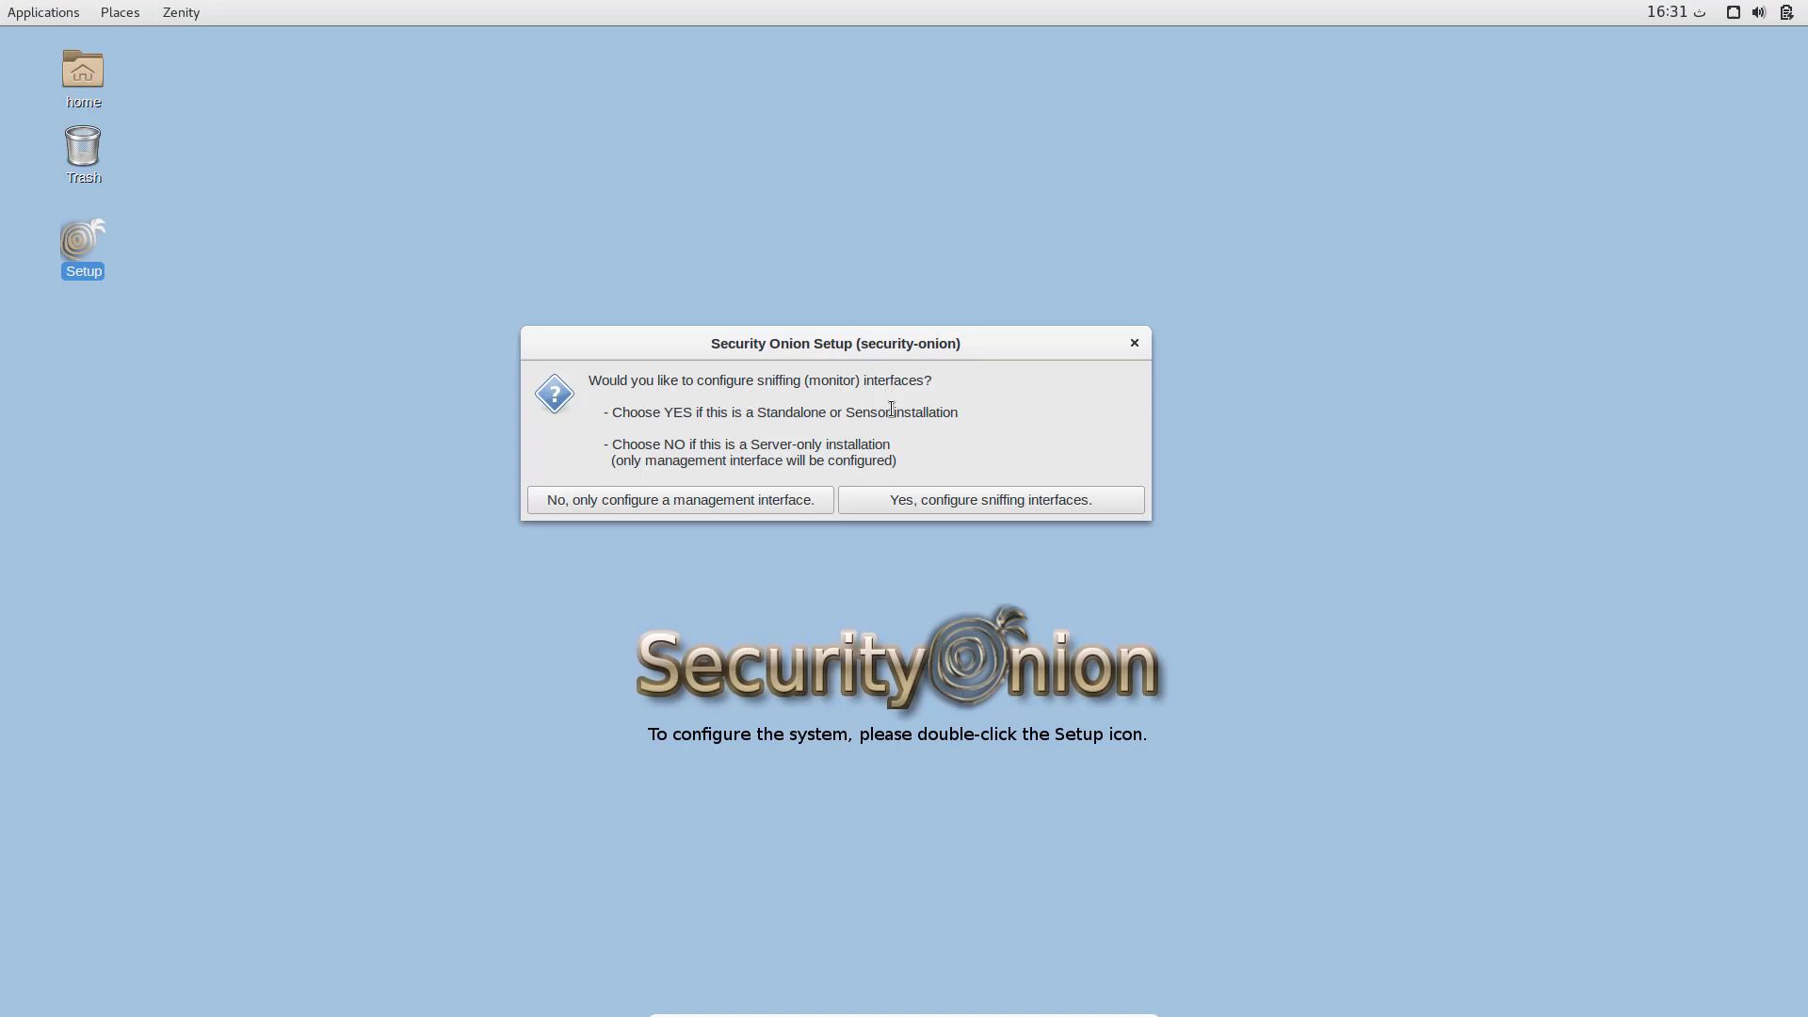
- Choose to configure sniffing interfaces and keep enp0s8 selected as the sniffing interface
{"action": "left_click", "coordinate": [1000, 500]}
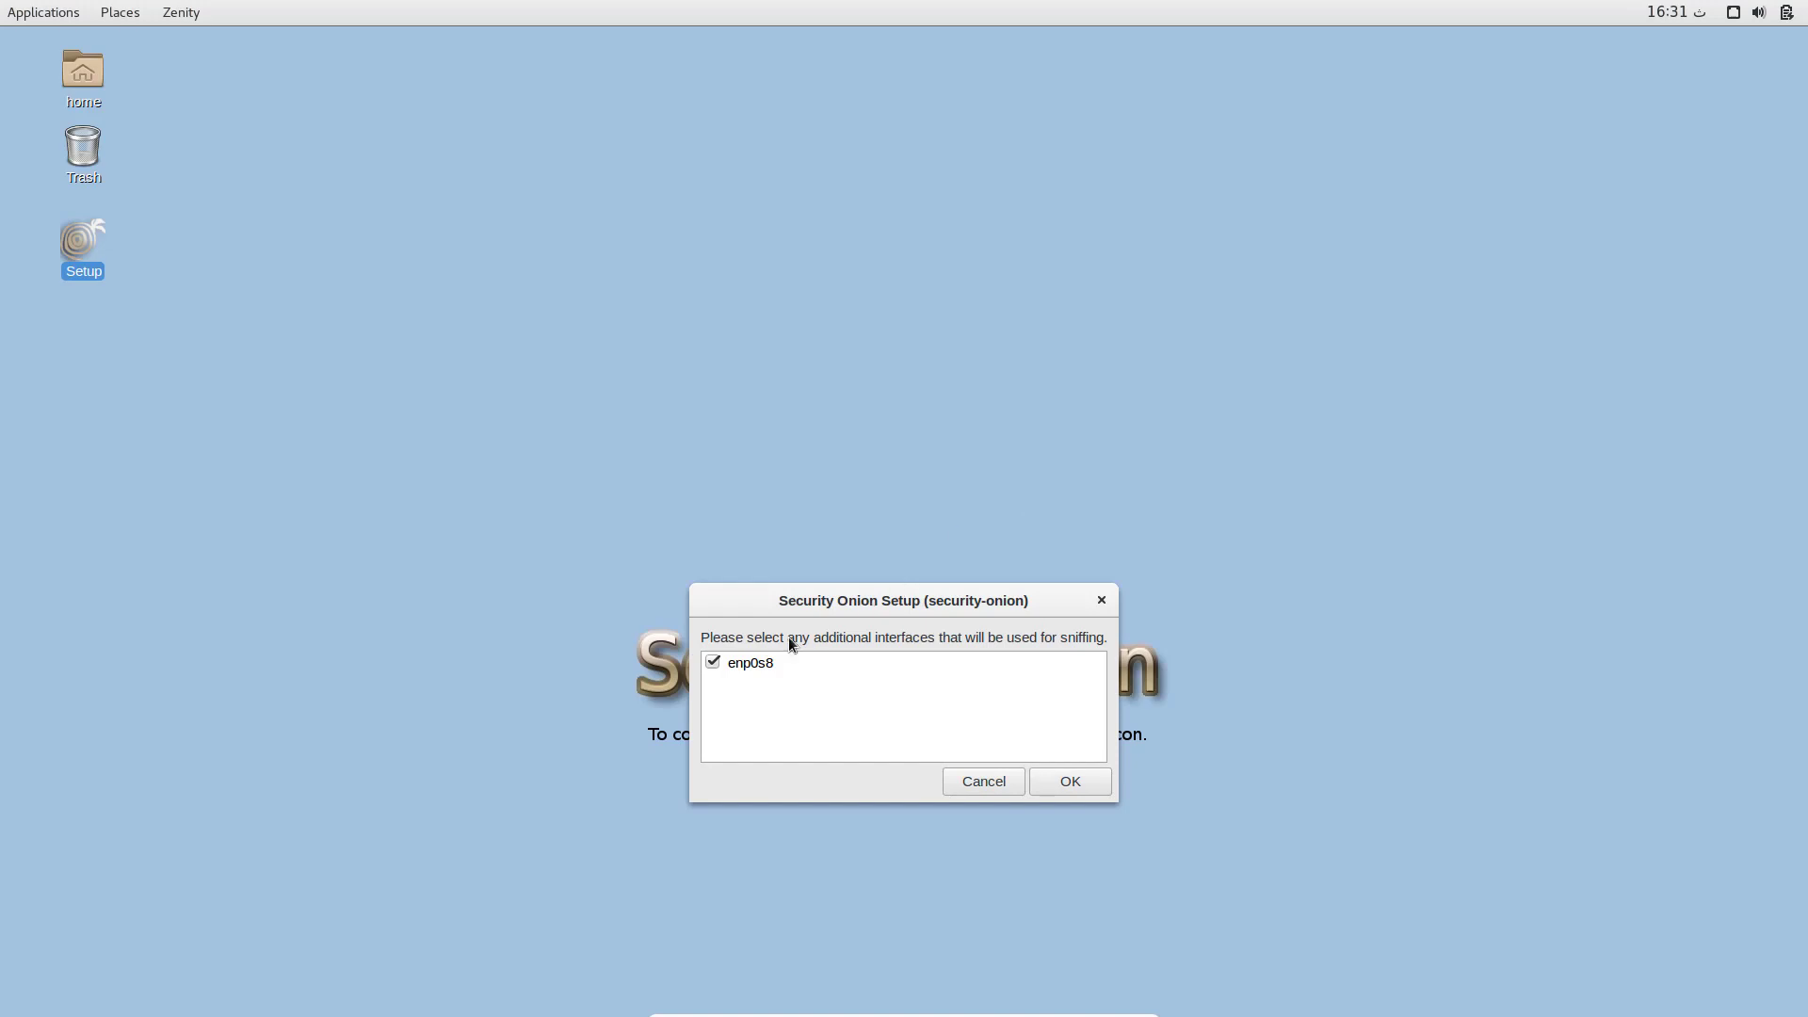
{"action": "left_click_drag", "start_coordinate": [827, 602], "coordinate": [776, 379]}
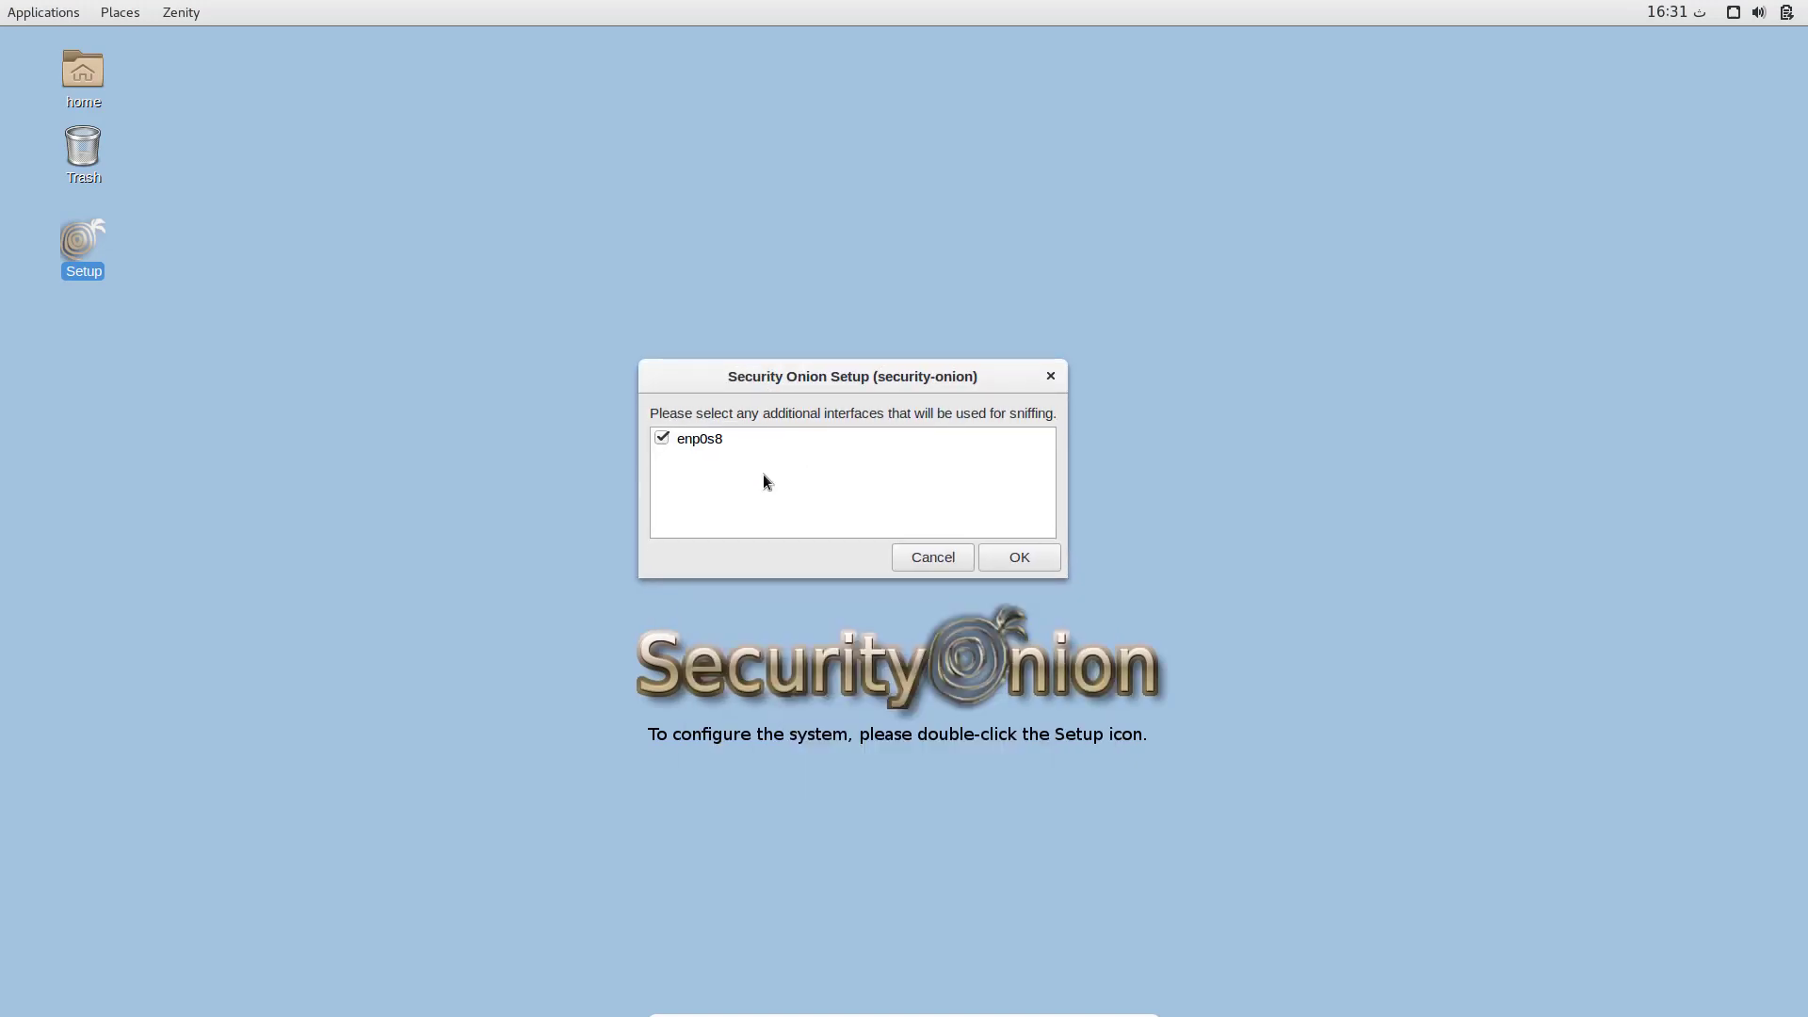
{"action": "left_click", "coordinate": [1039, 556]}
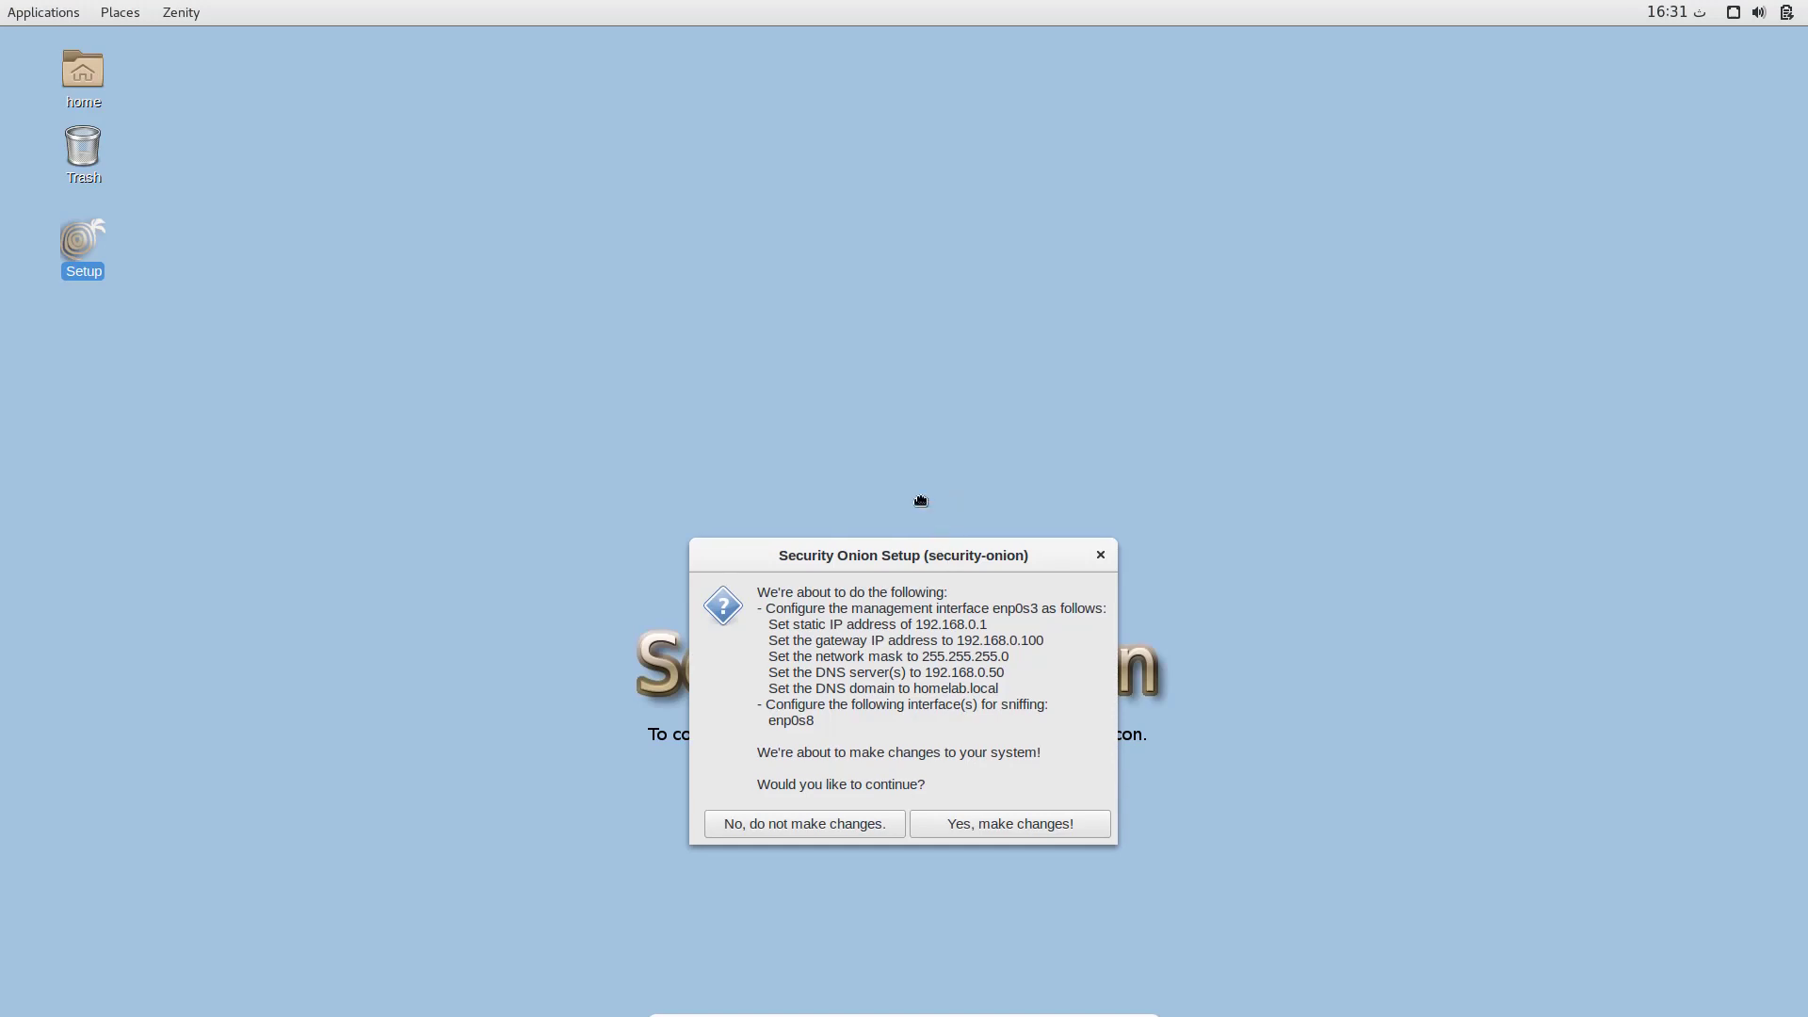
- Review the summary of management and sniffing interface settings, and accept making the changes to the system
{"action": "left_click_drag", "start_coordinate": [949, 560], "coordinate": [875, 312]}
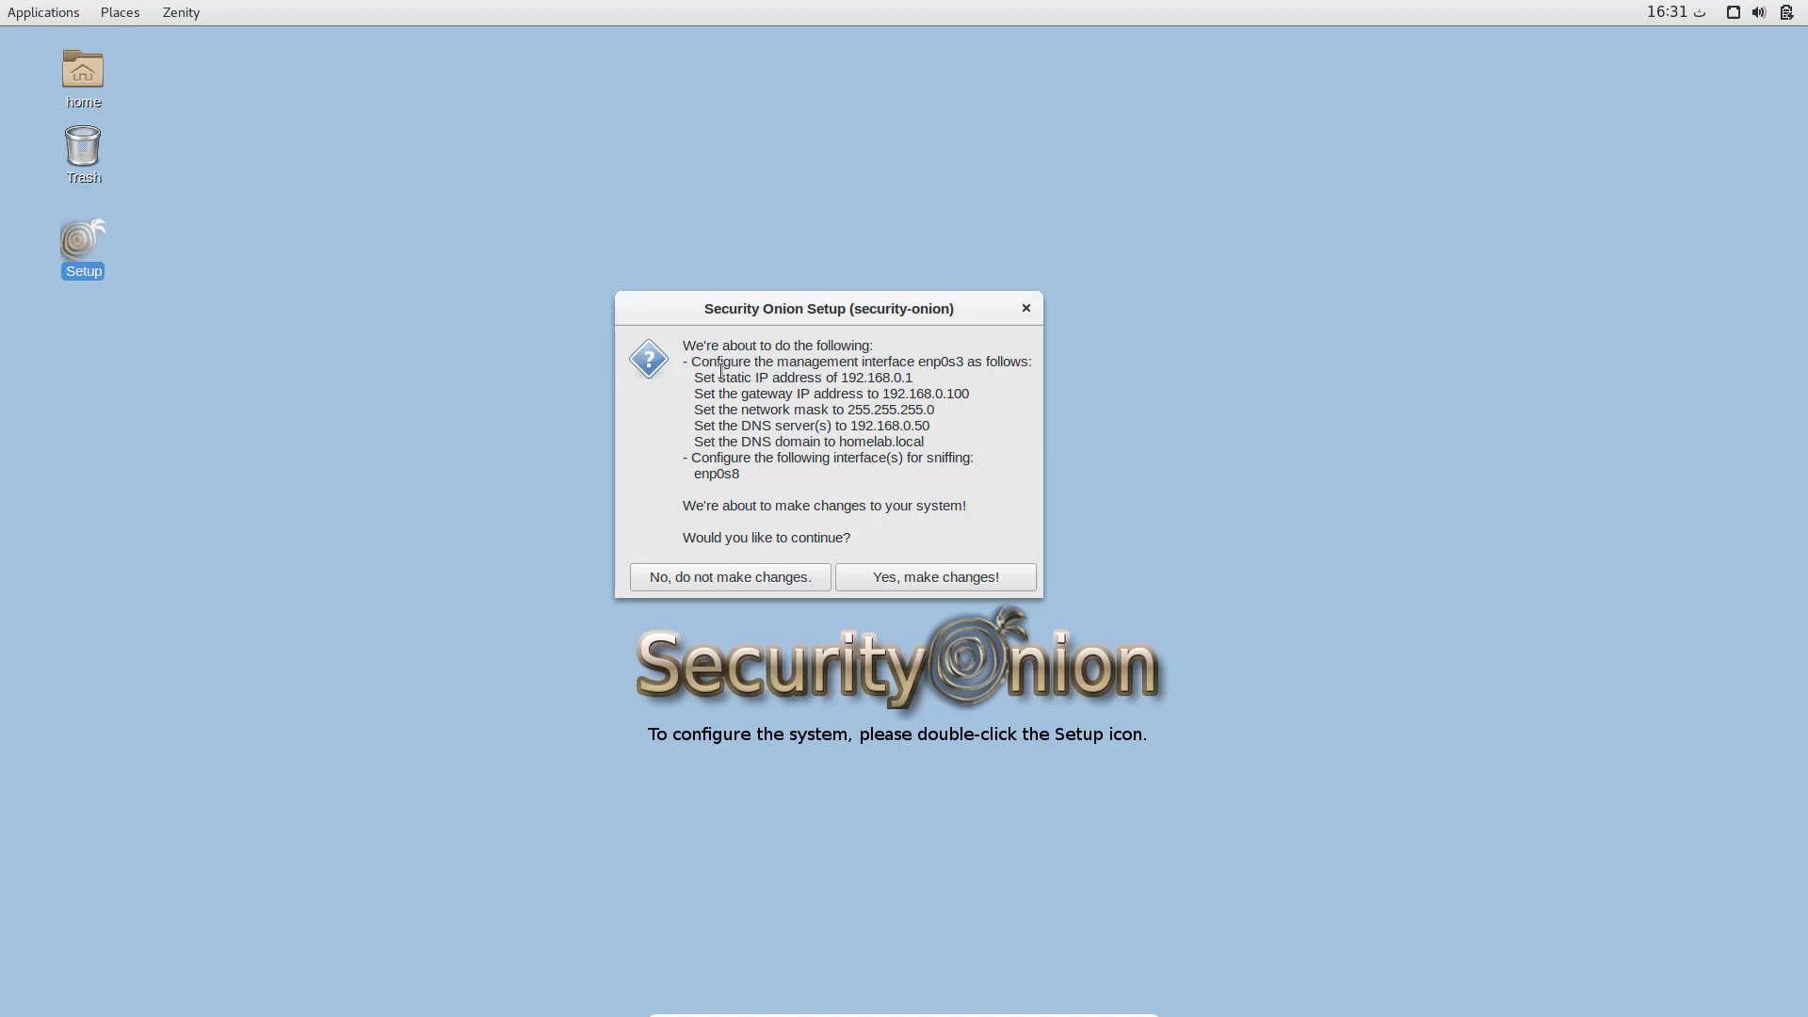
{"action": "mouse_move", "coordinate": [693, 377]}
{"action": "left_mouse_down"}
{"action": "mouse_move", "coordinate": [955, 394]}
{"action": "mouse_move", "coordinate": [716, 394]}
{"action": "left_mouse_up"}
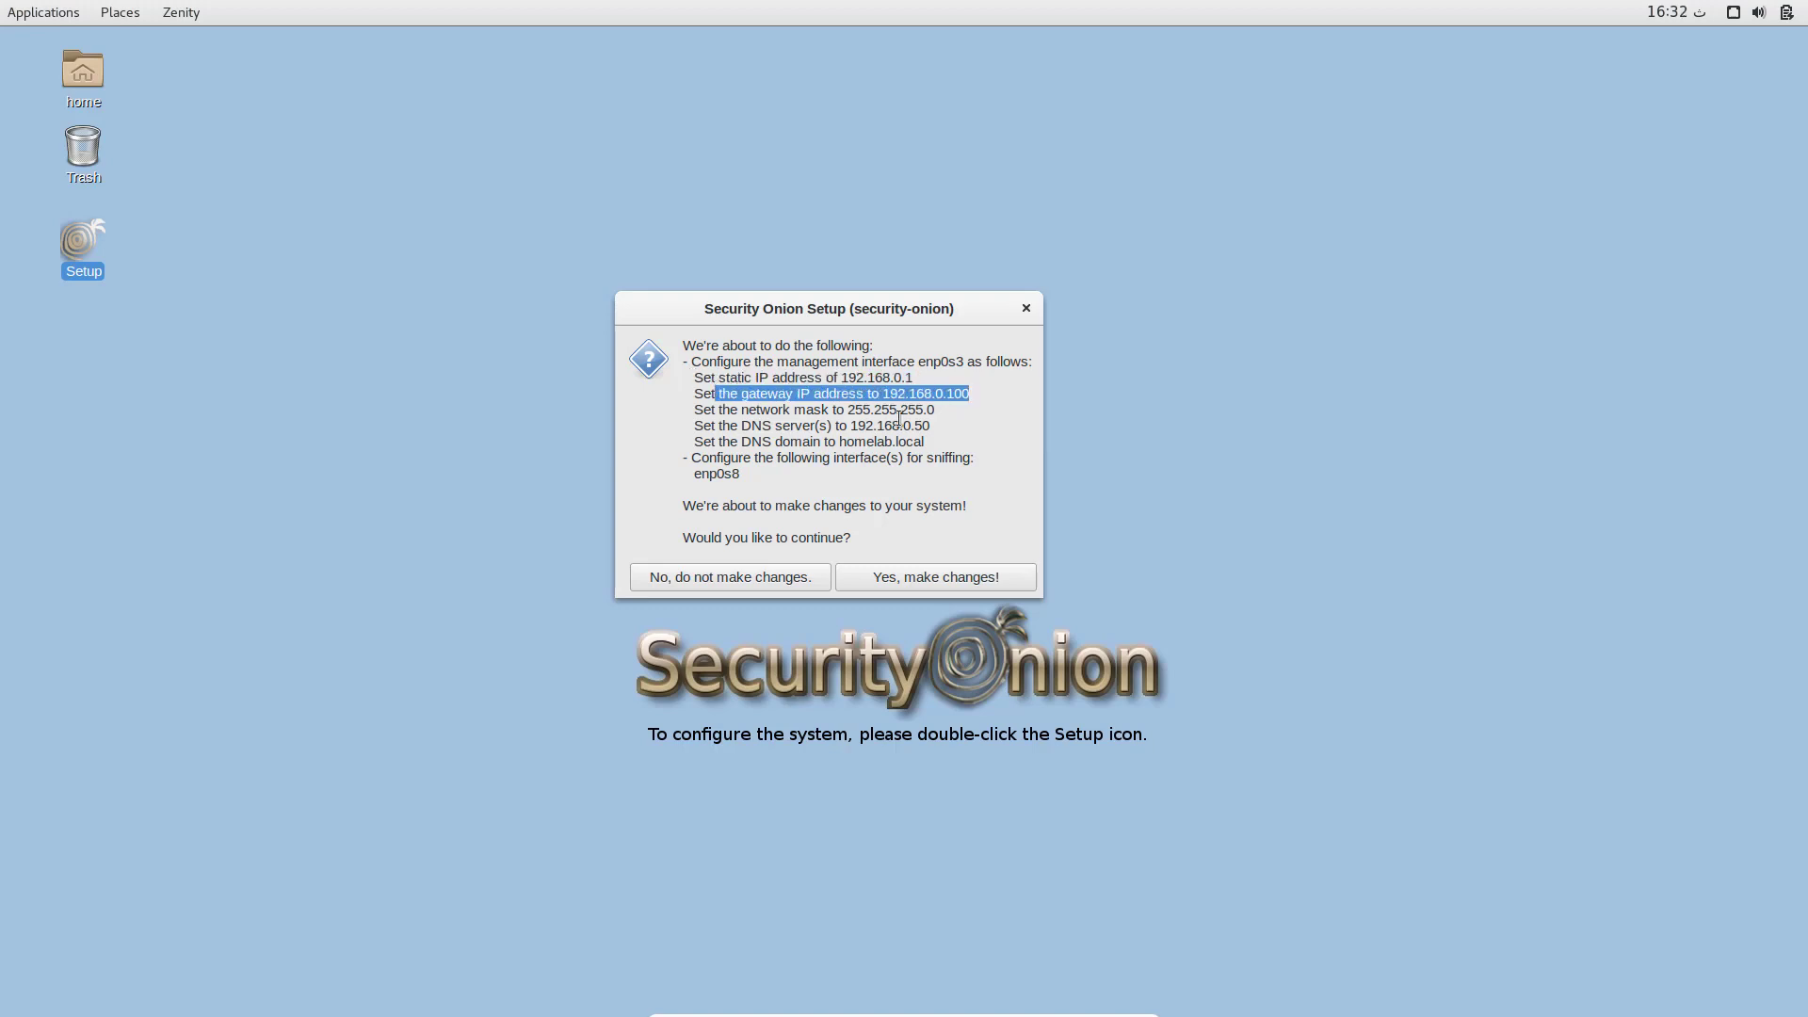
{"action": "left_click_drag", "start_coordinate": [935, 410], "coordinate": [778, 410]}
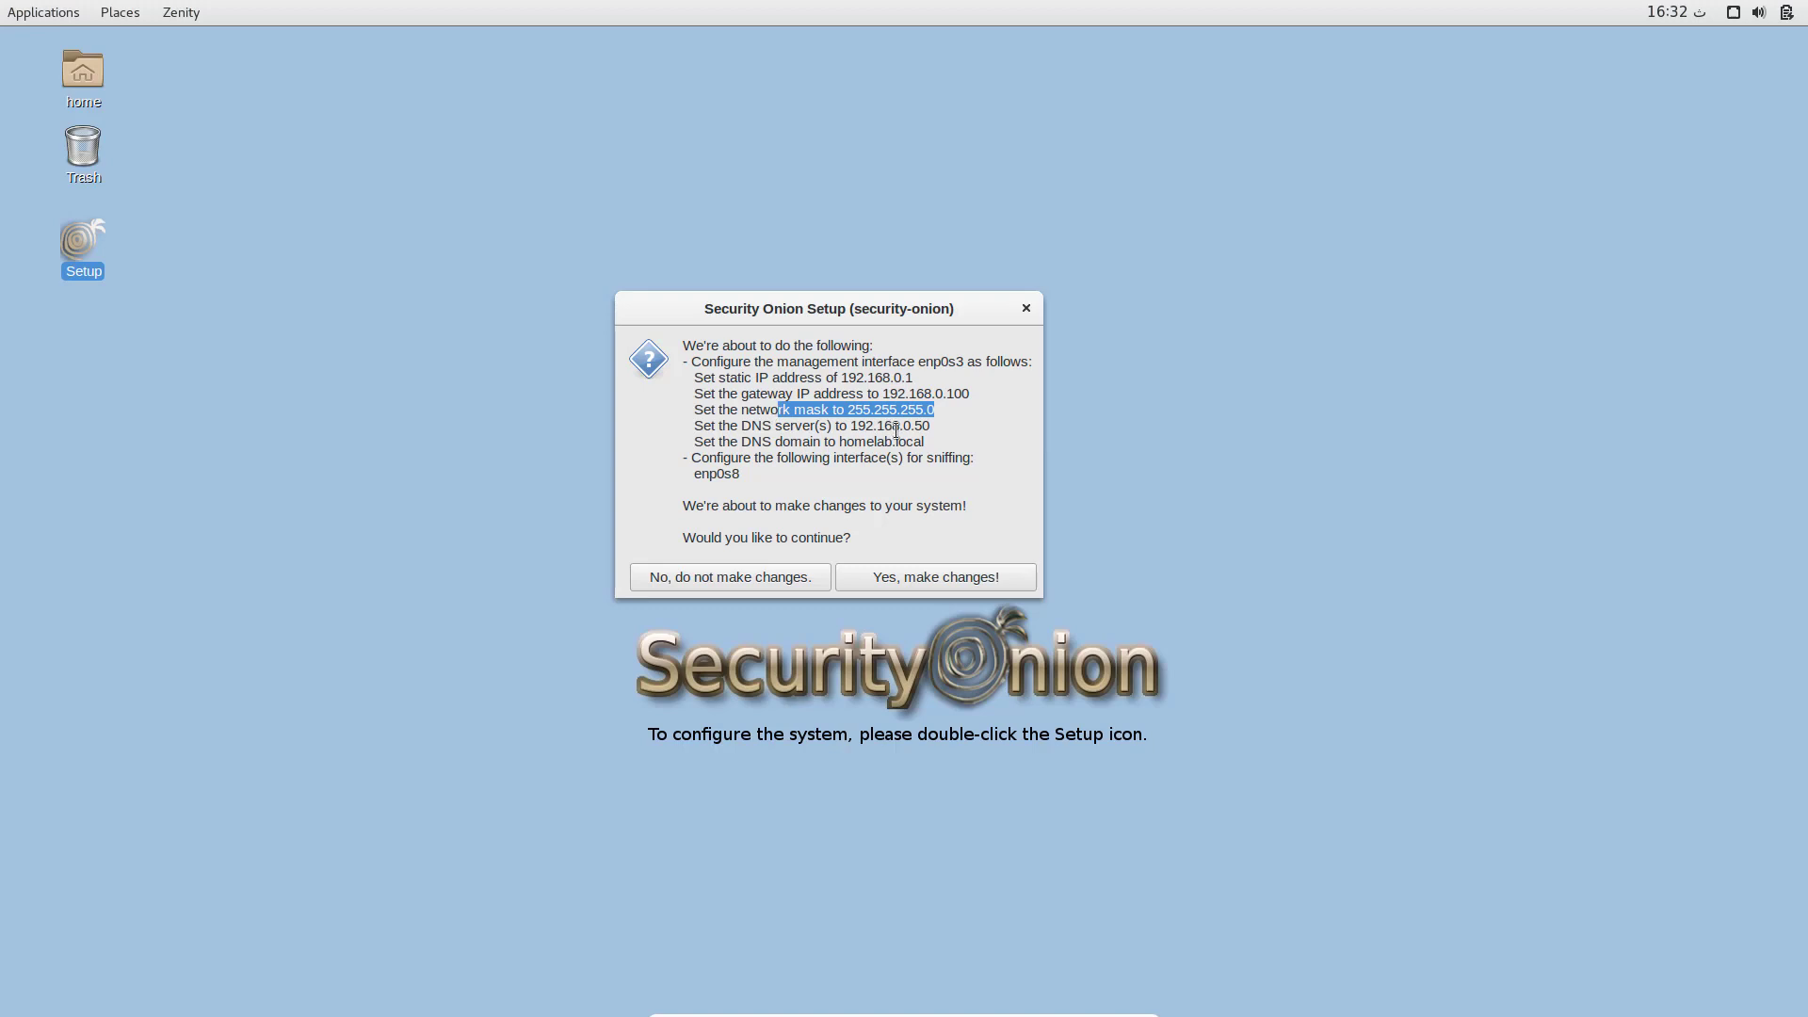
{"action": "left_click_drag", "start_coordinate": [943, 424], "coordinate": [786, 426]}
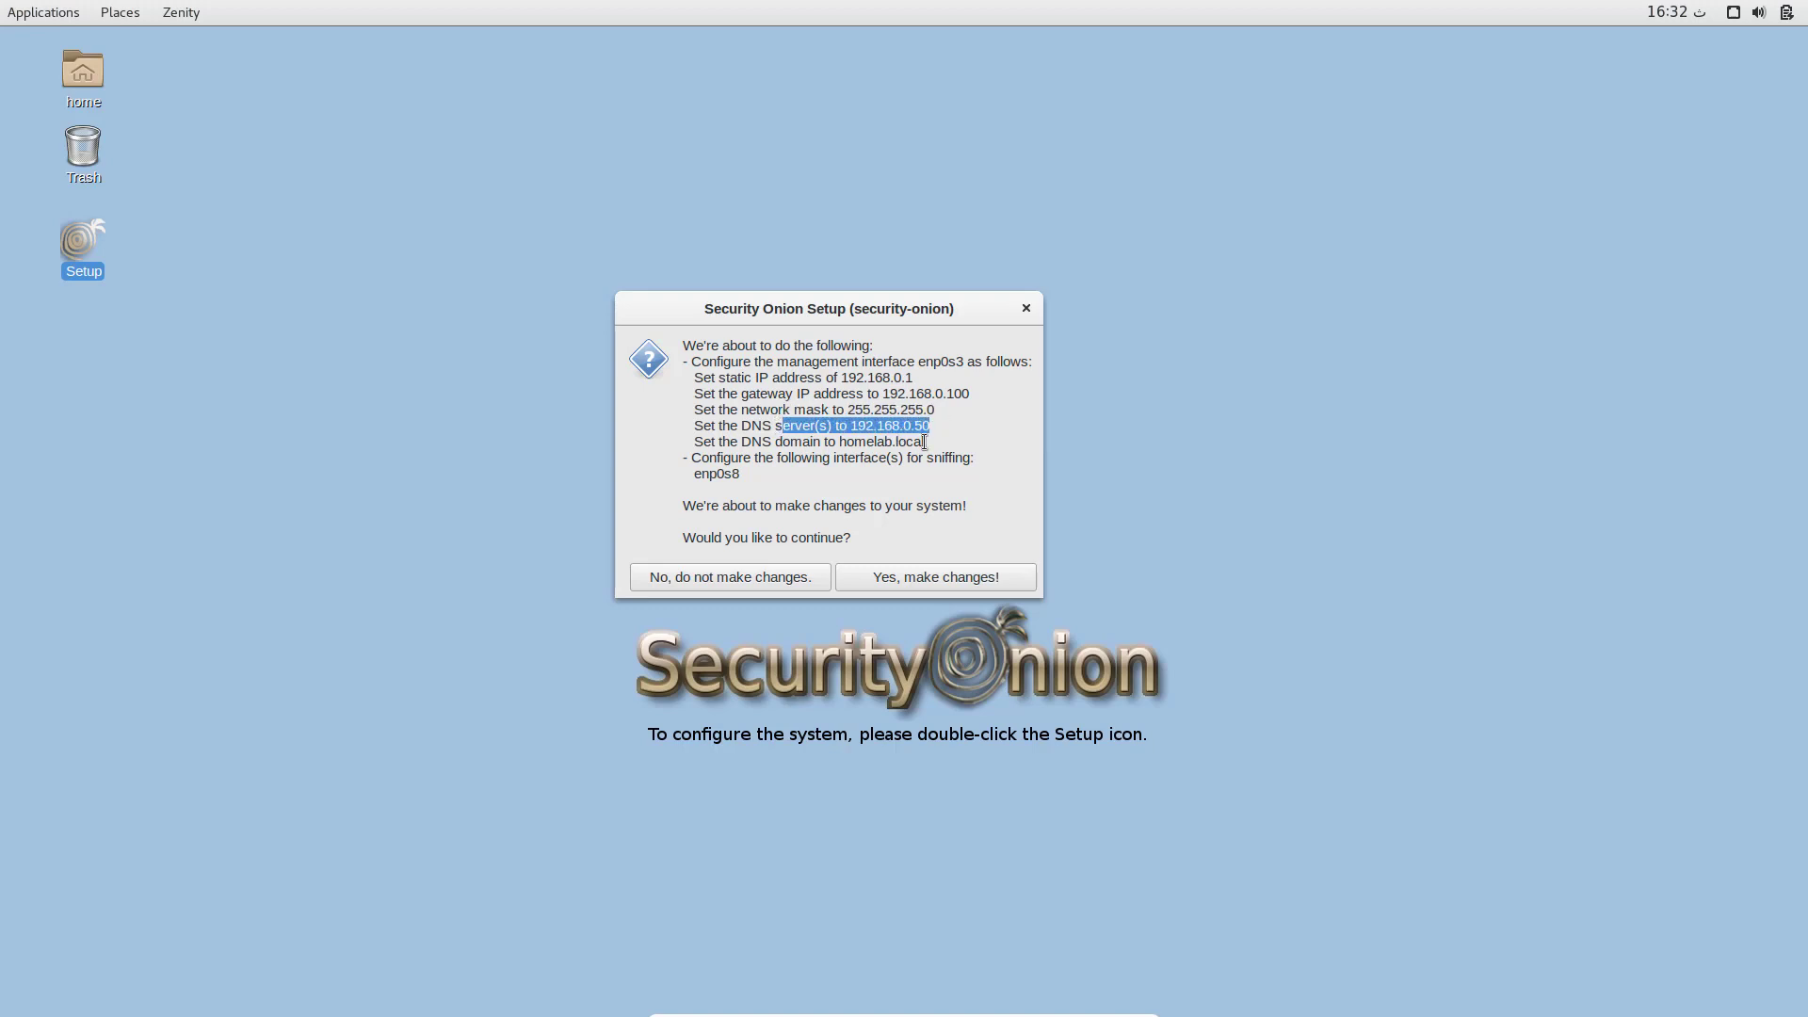
{"action": "left_click_drag", "start_coordinate": [927, 442], "coordinate": [809, 442]}
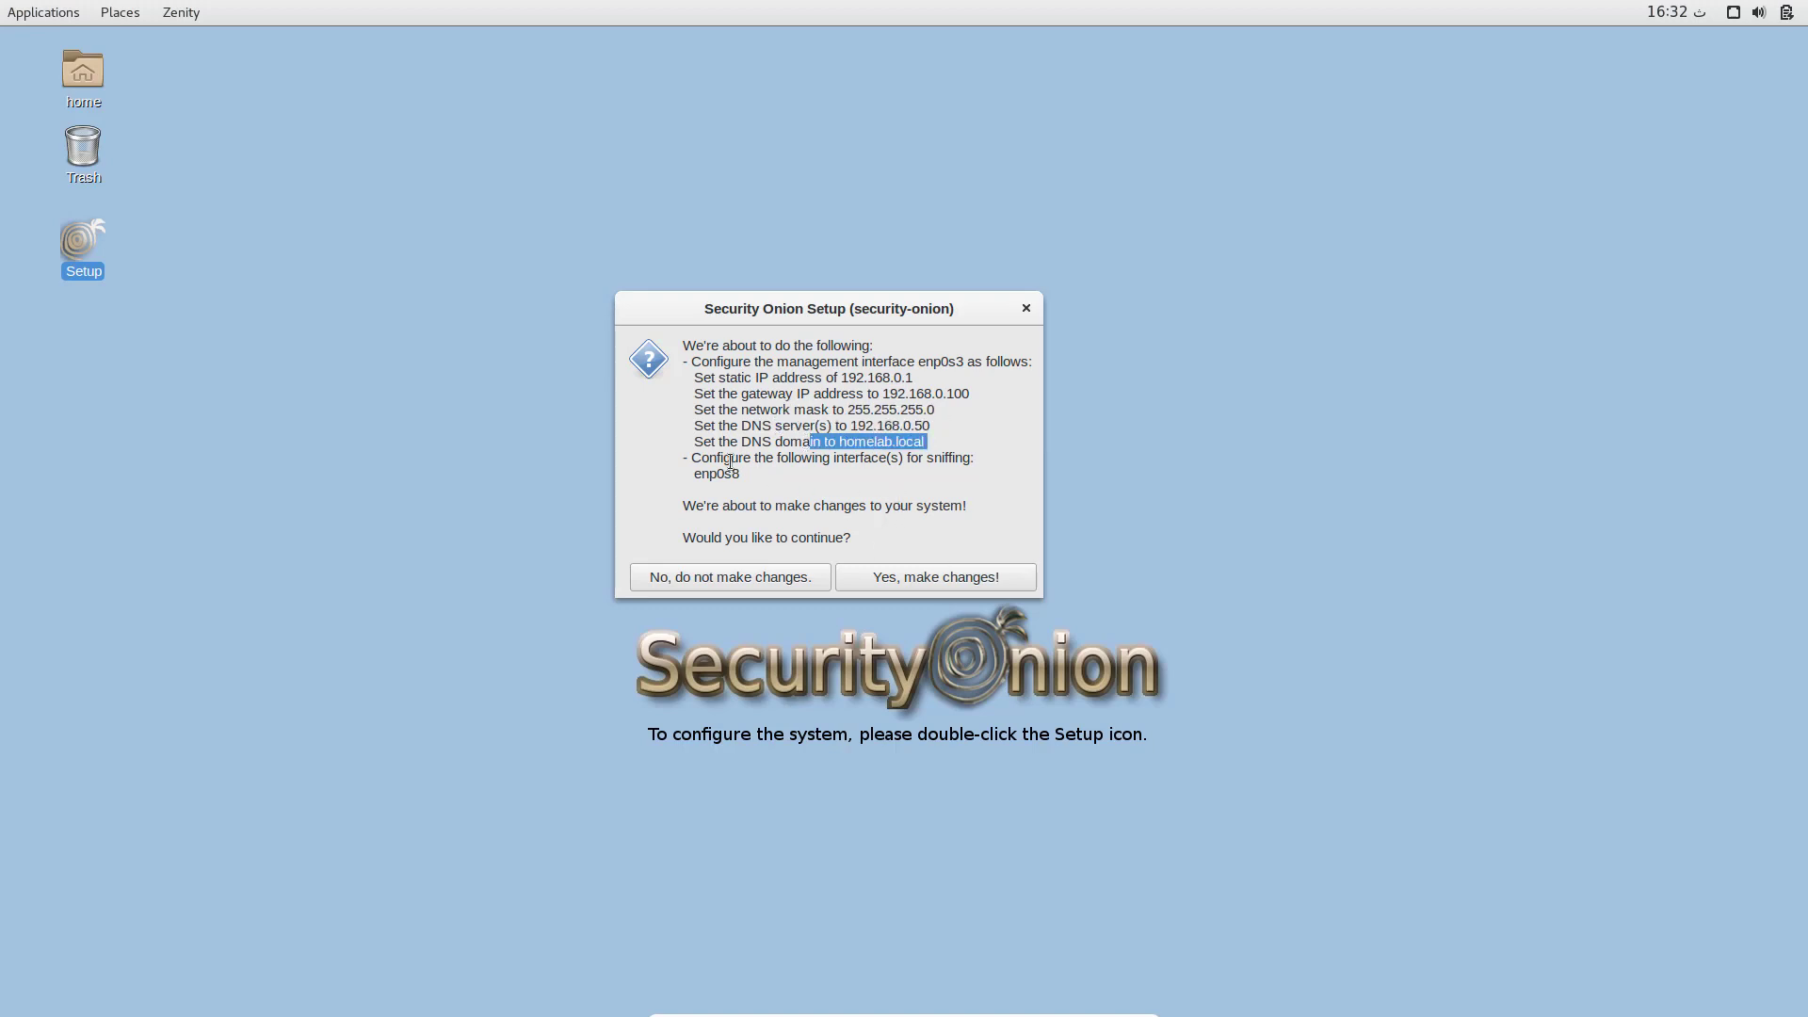
{"action": "left_click_drag", "start_coordinate": [692, 458], "coordinate": [945, 489]}
{"action": "left_click", "coordinate": [944, 489]}
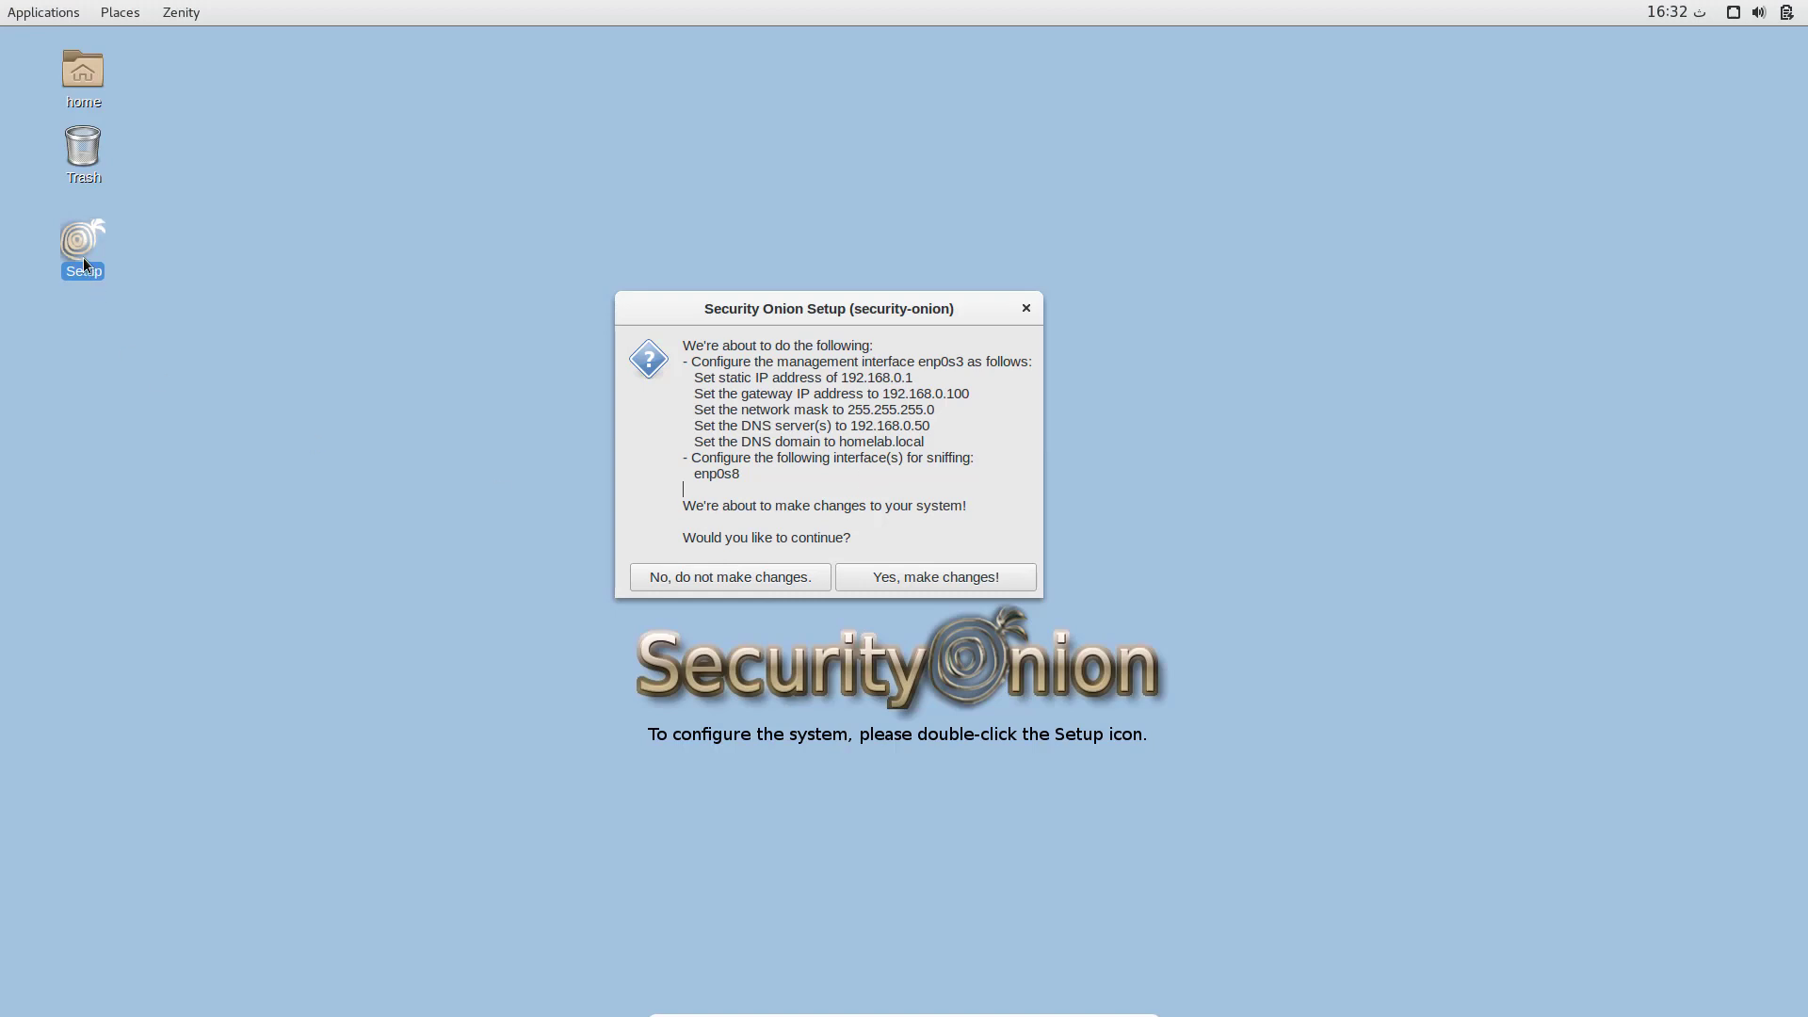
{"action": "left_click", "coordinate": [949, 580]}
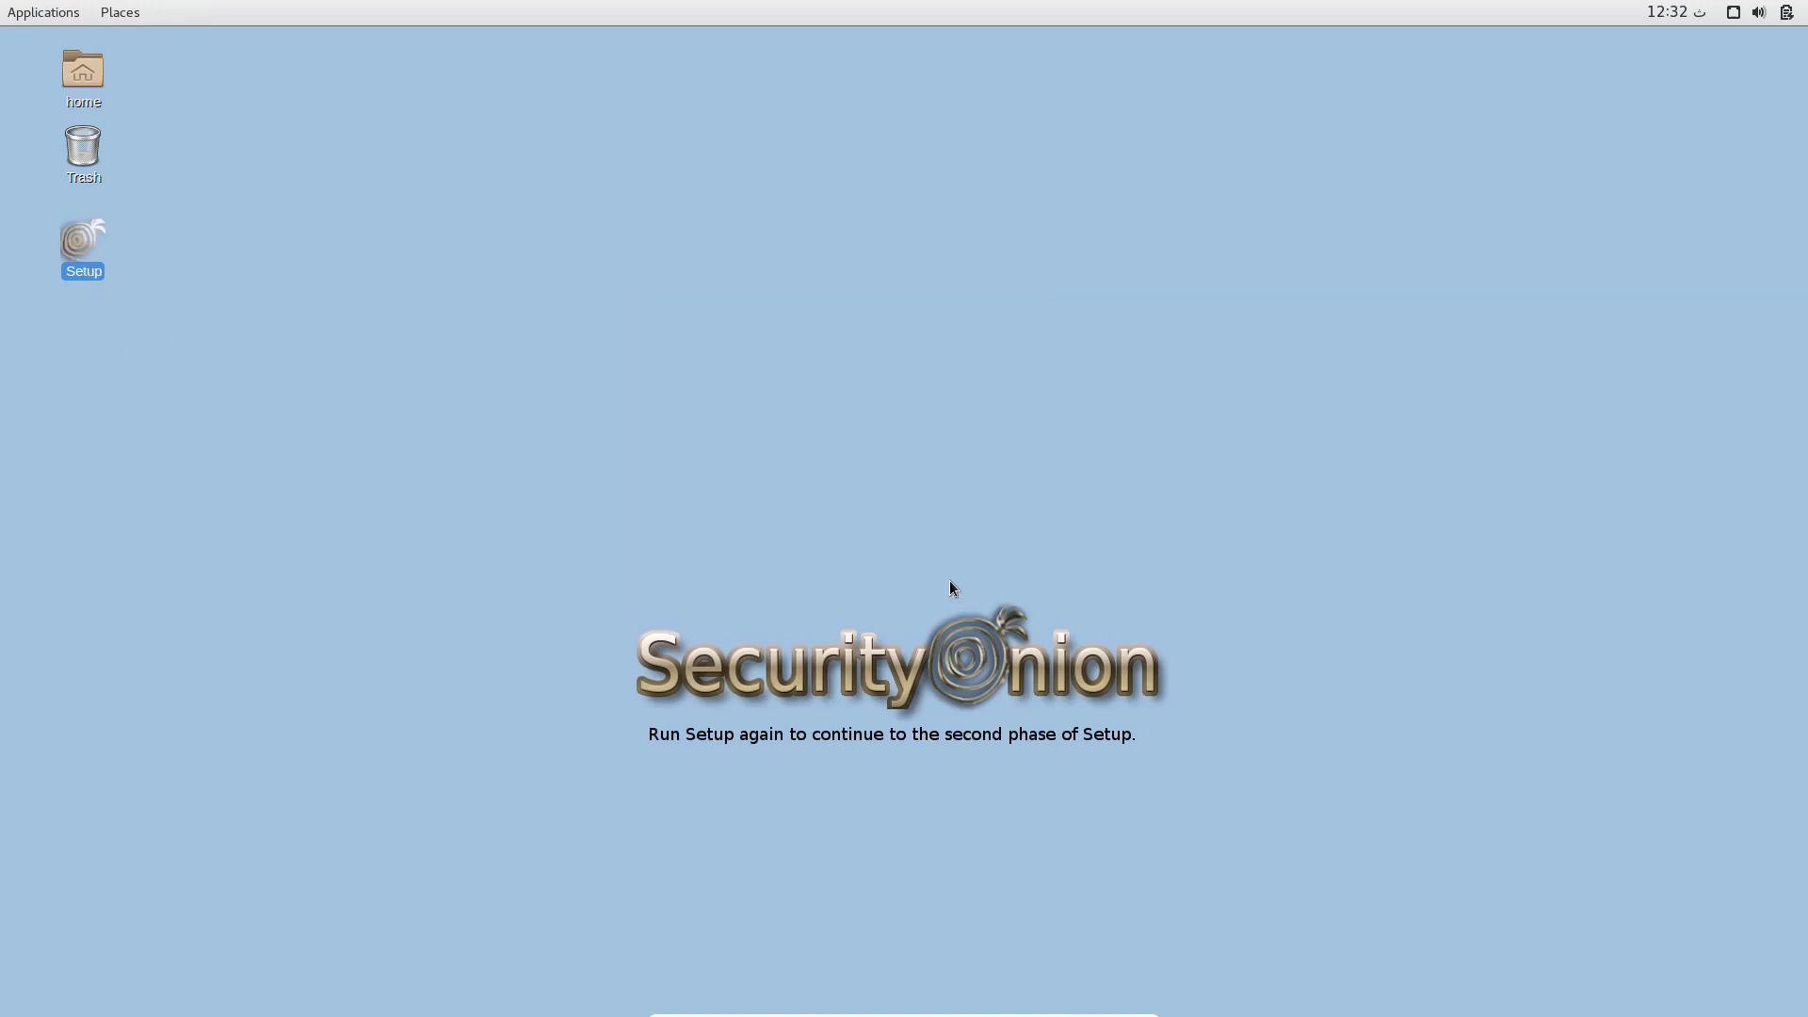
- Reboot the machine after the network configuration and boot the SecurityOnion 16.04.6.5 GNU/Linux entry
{"action": "left_click_drag", "start_coordinate": [943, 602], "coordinate": [893, 323]}
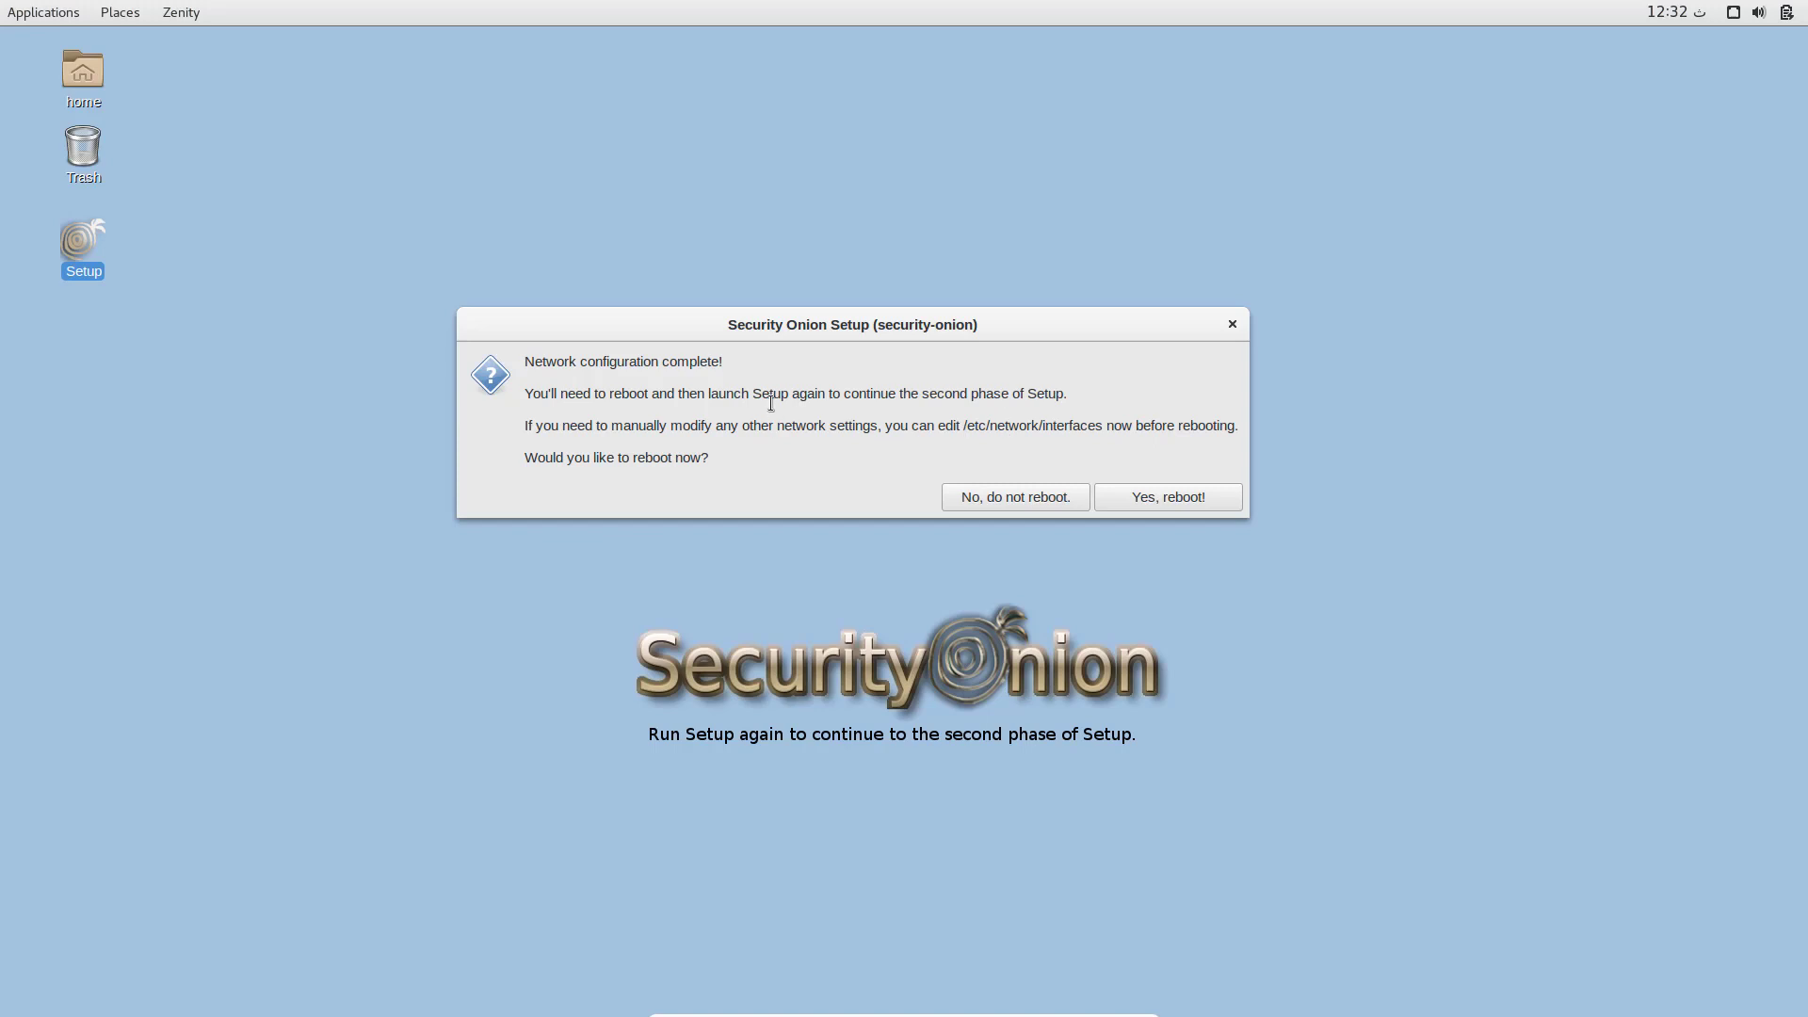
{"action": "left_click", "coordinate": [1161, 499]}
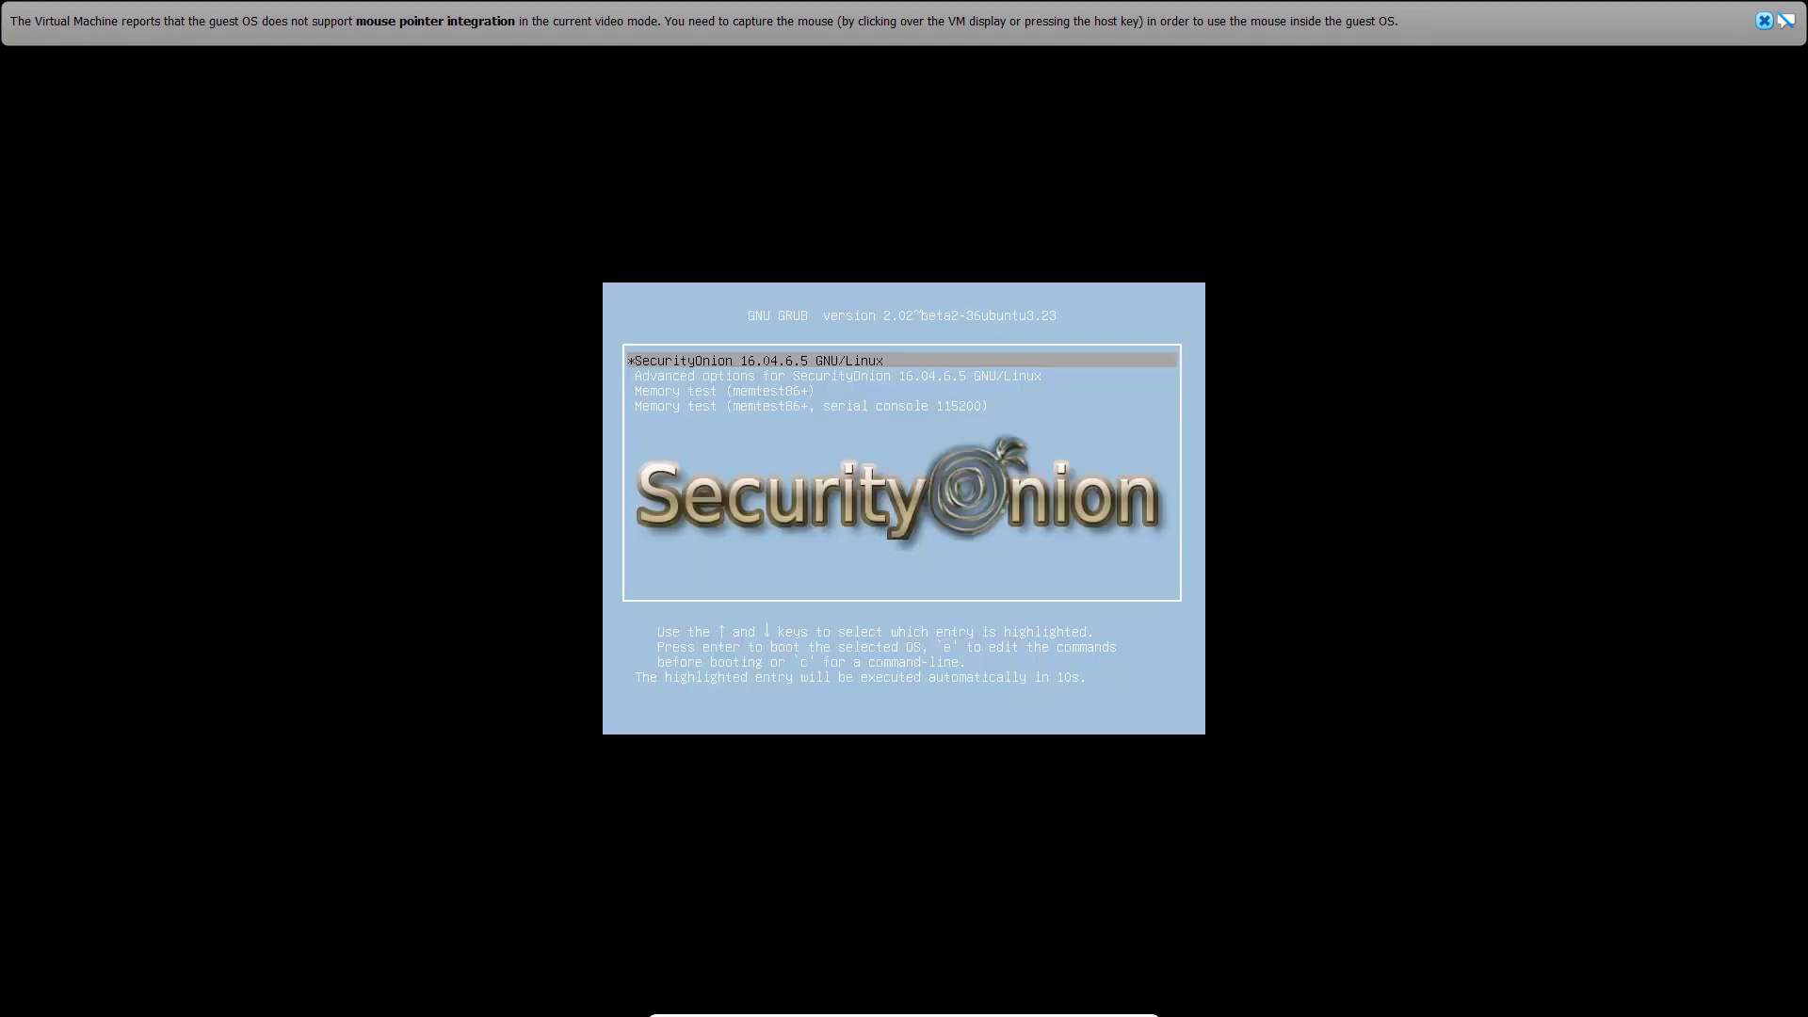
{"action": "key", "text": "Return"}
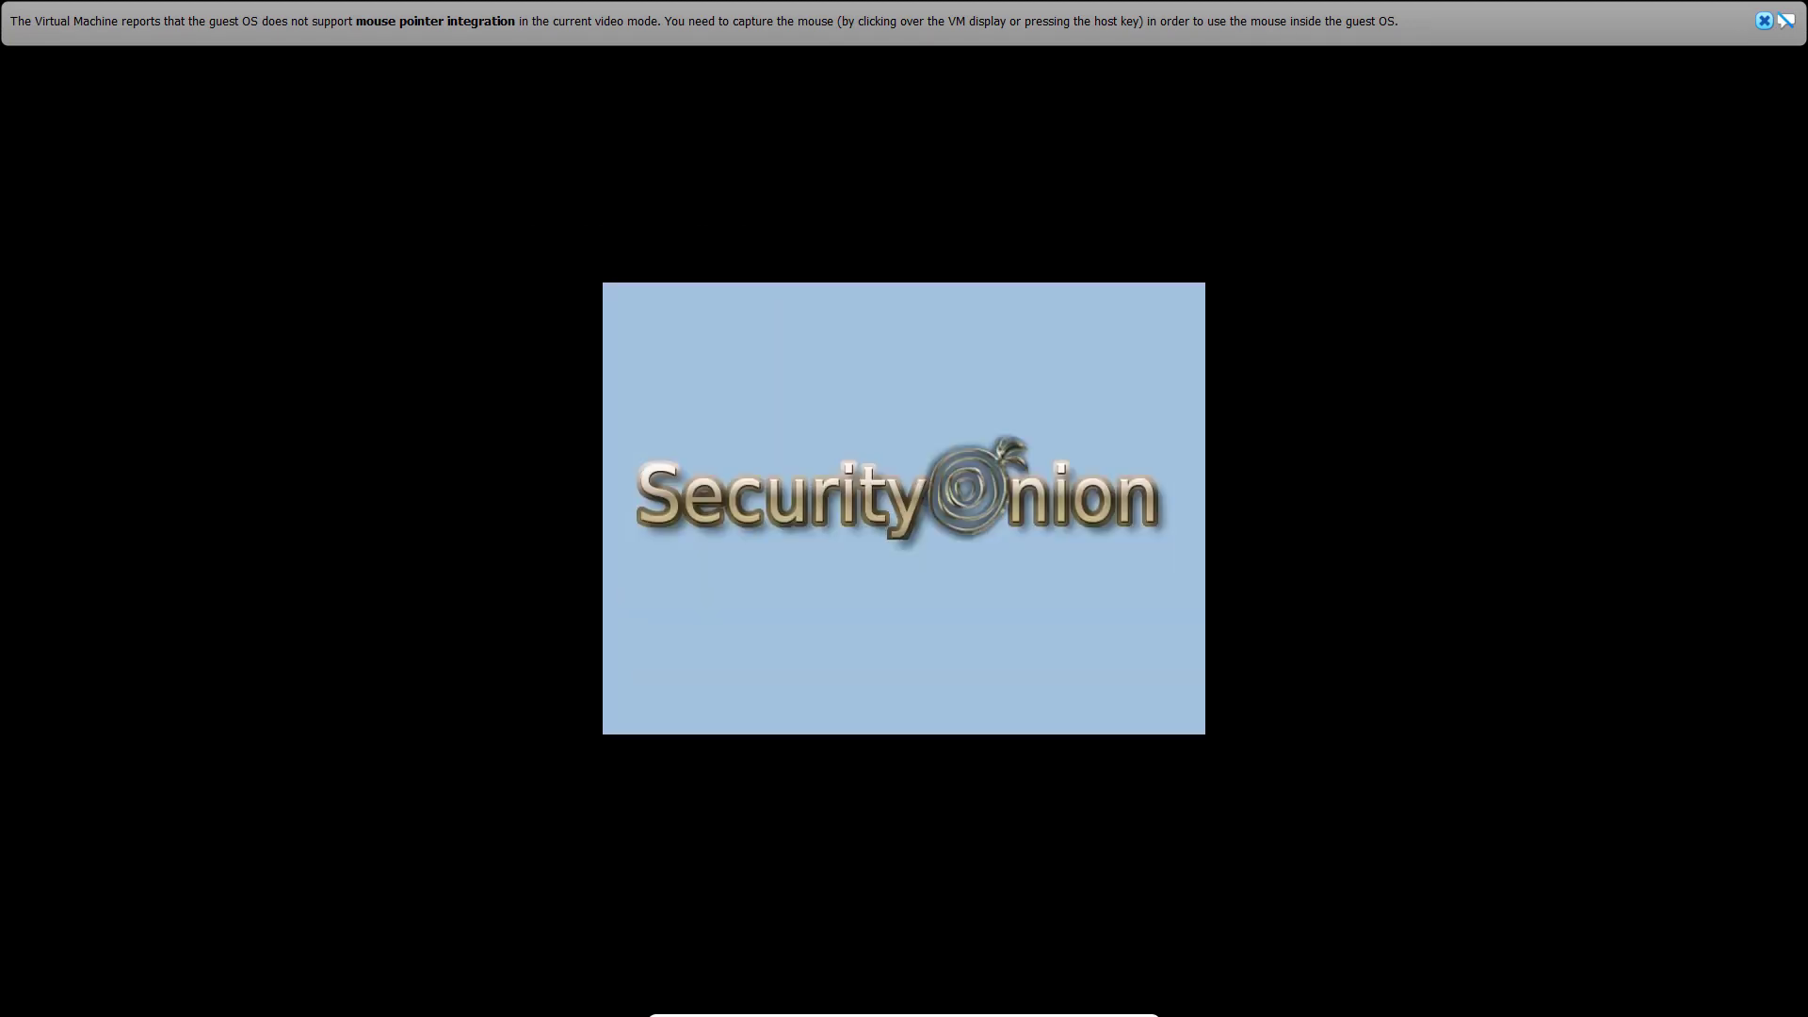
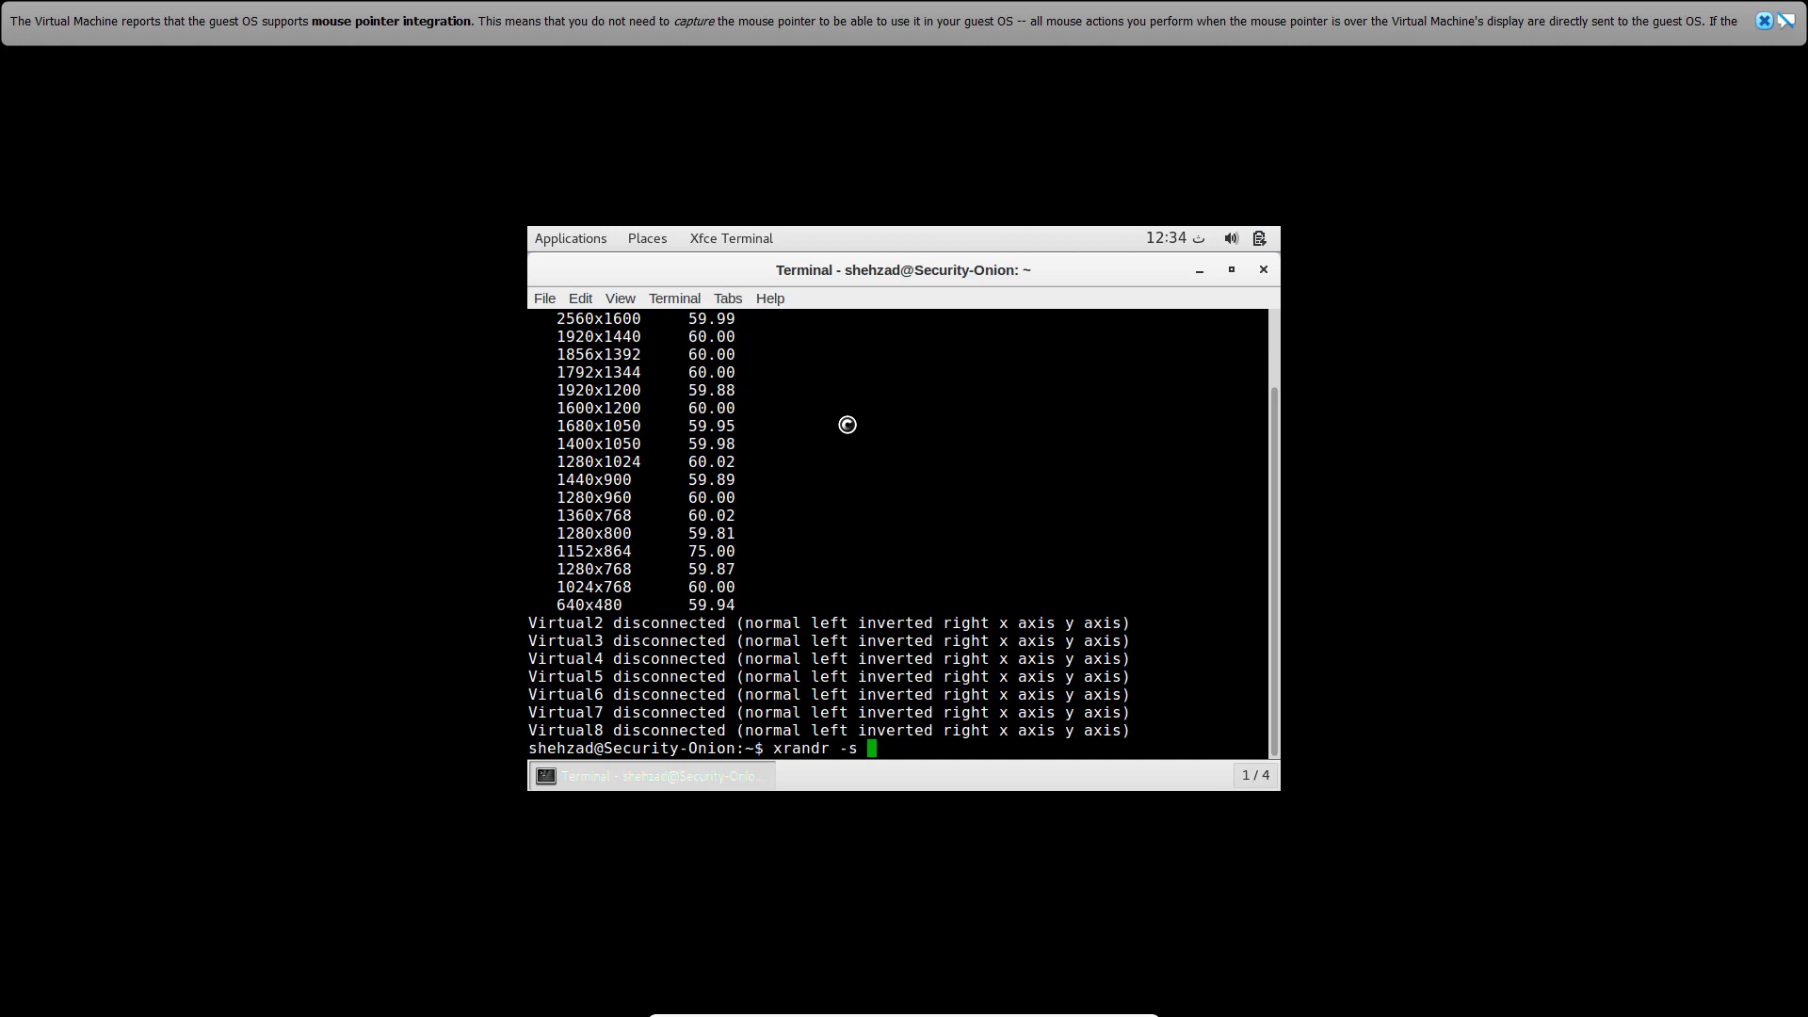
- Set the display resolution to 1920x1440 with xrandr, then close the terminal and dismiss the mouse integration notice
{"action": "type", "text": "920x1440"}
{"action": "key", "text": "Return"}
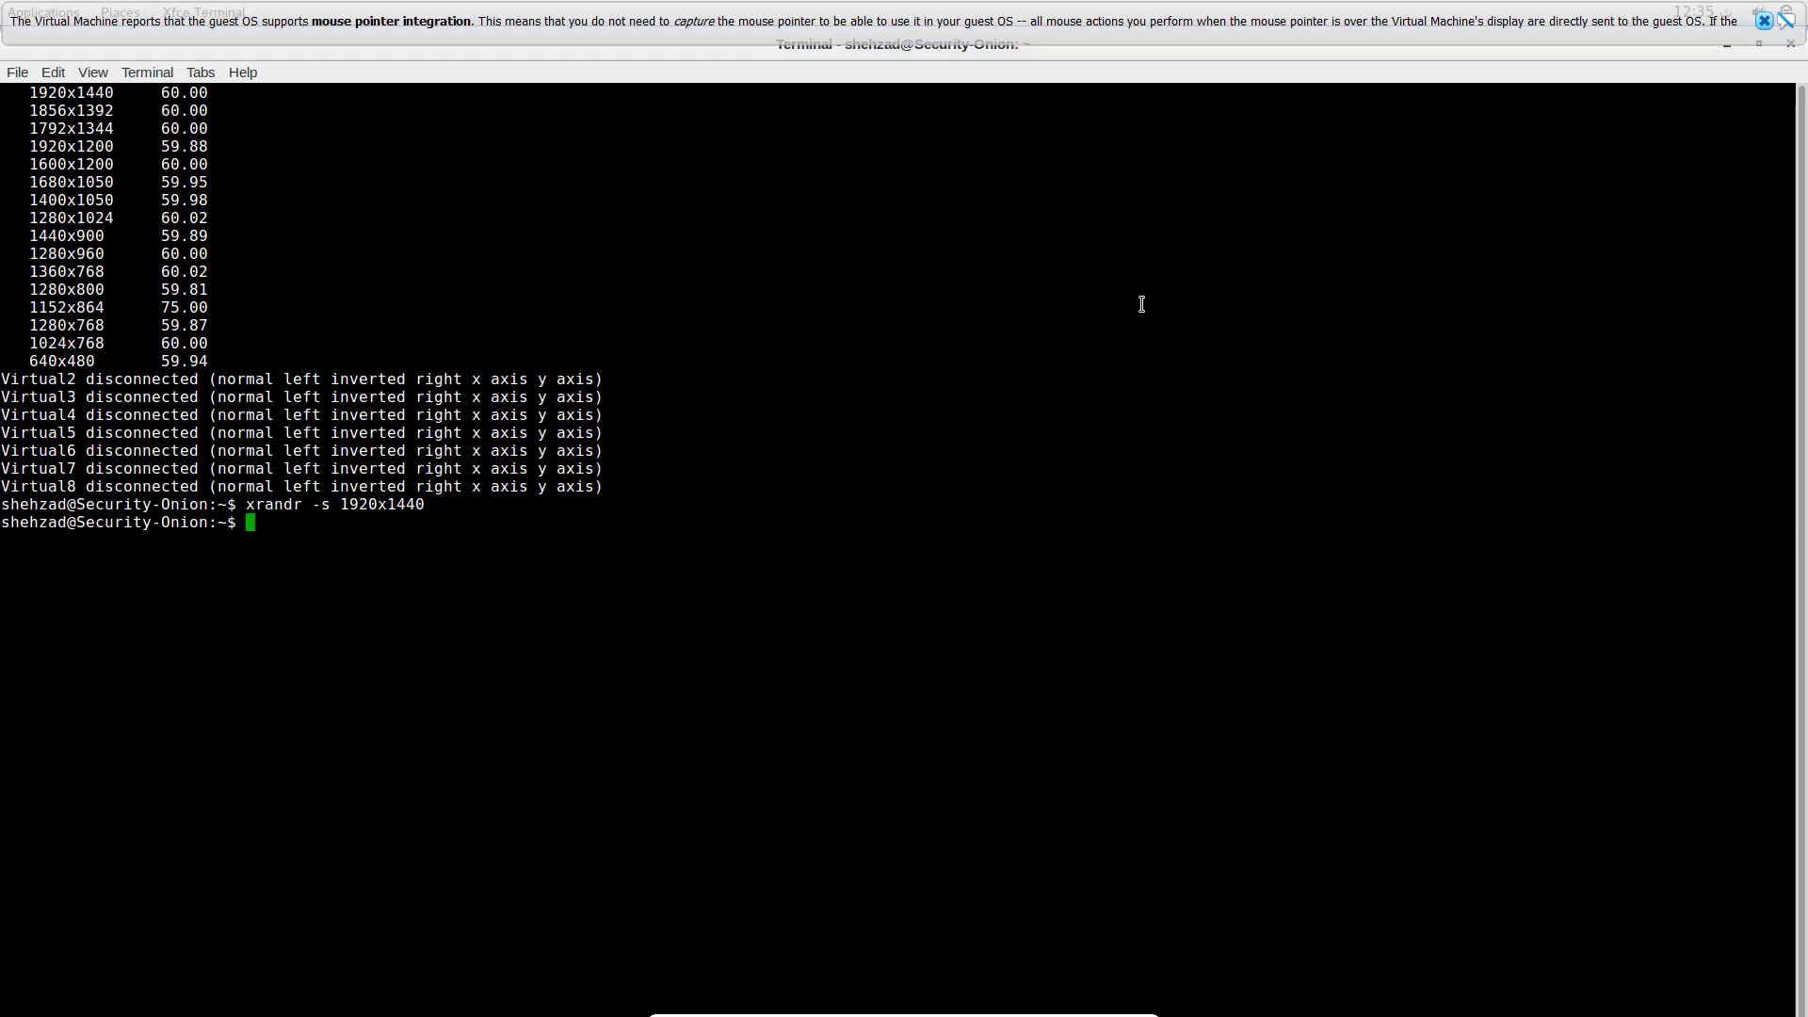
{"action": "left_click", "coordinate": [1788, 46]}
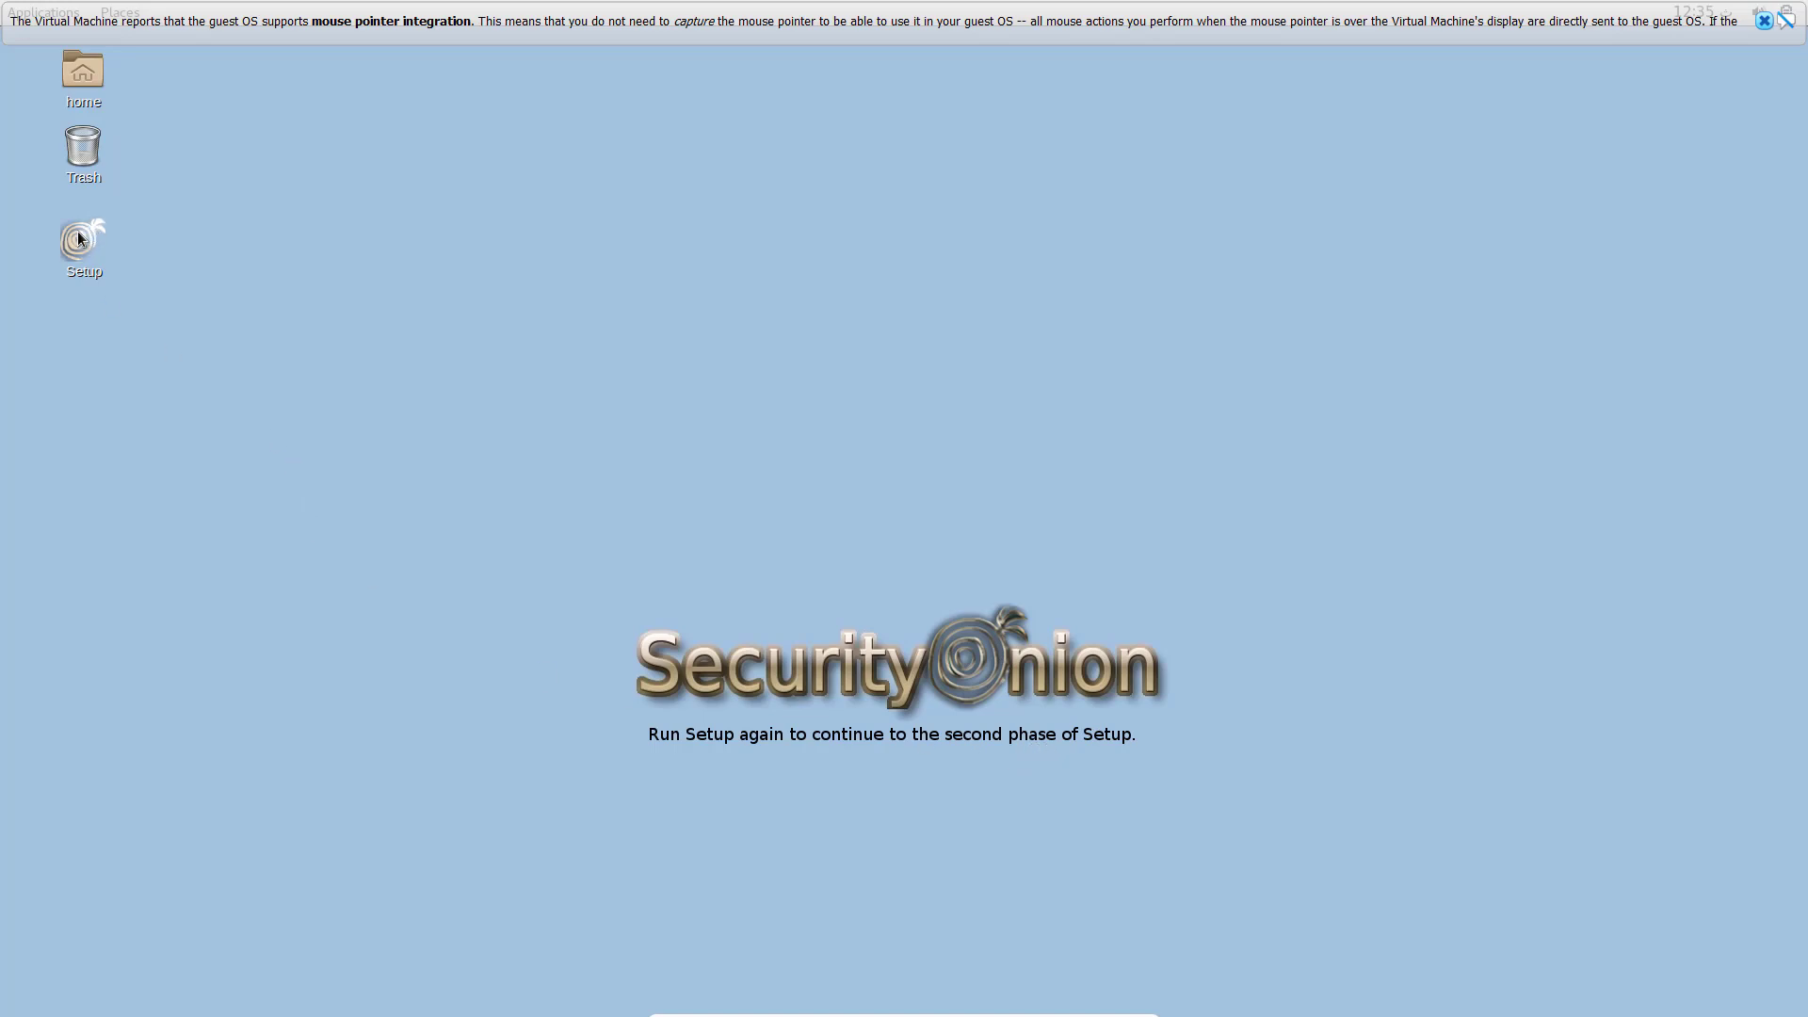
{"action": "left_click", "coordinate": [1764, 21]}
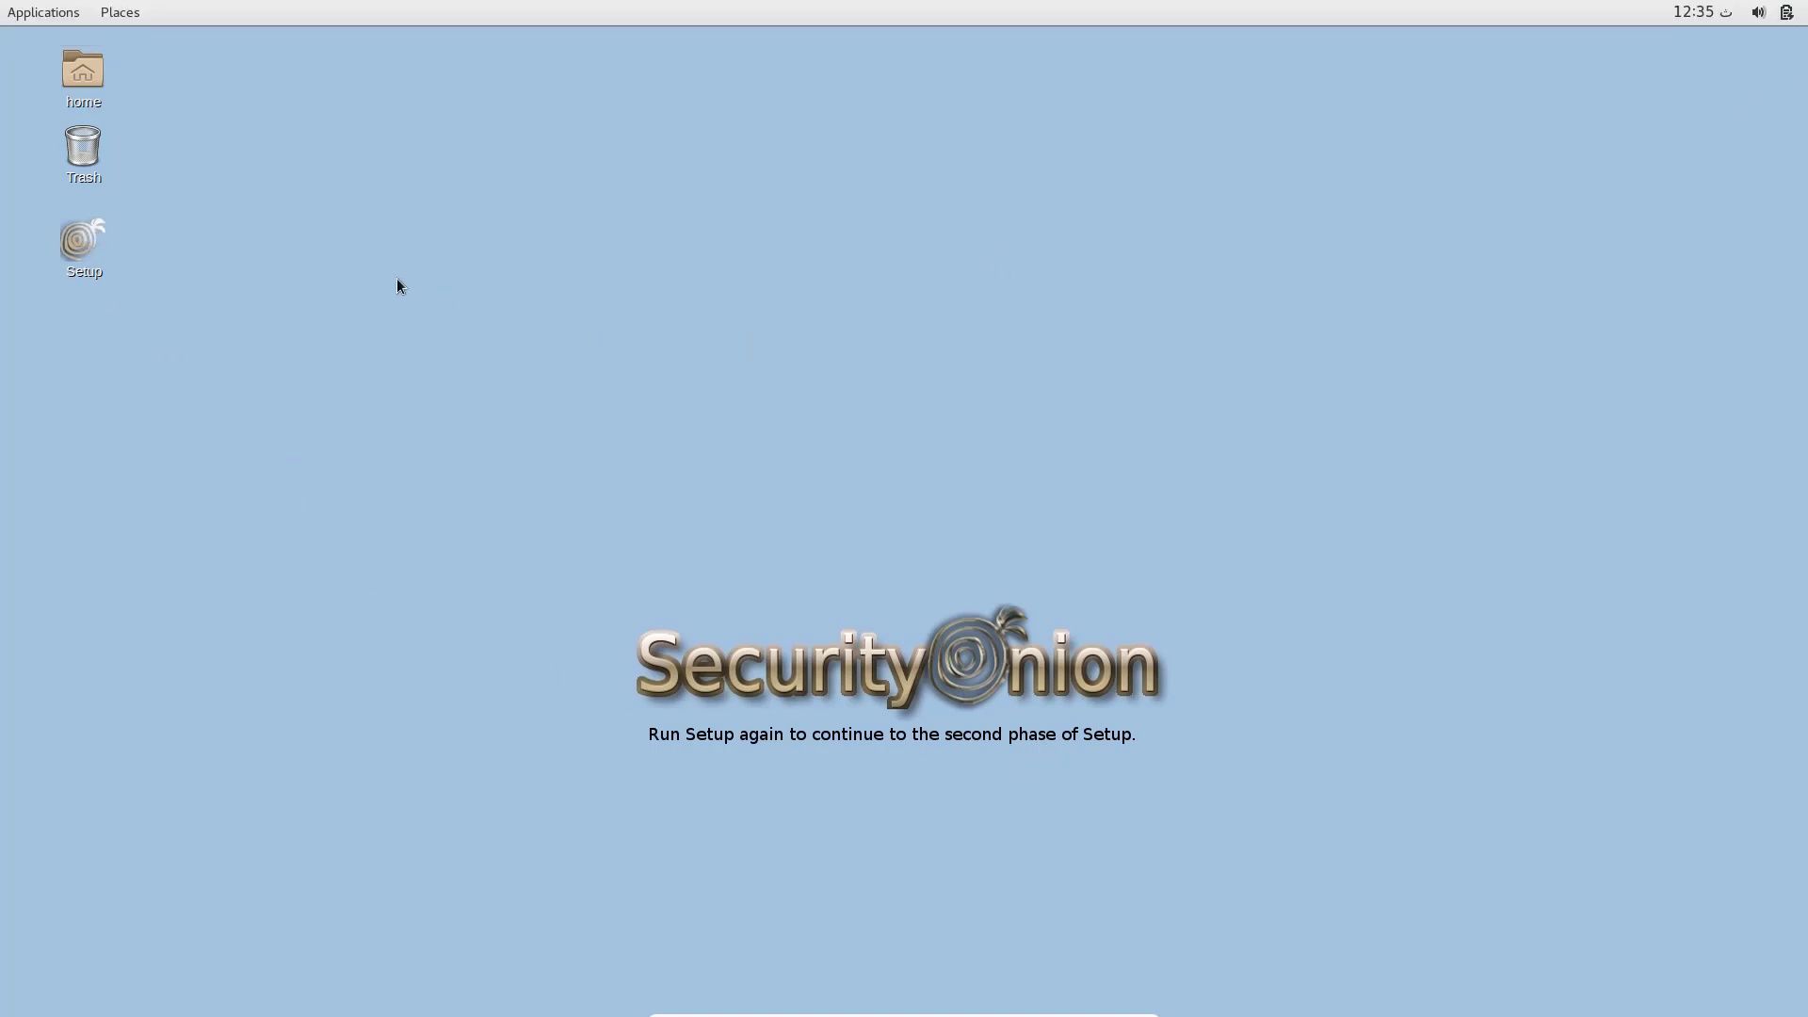
- Launch Setup again, authorise it with the account password, and continue past the welcome list of services
{"action": "double_click", "coordinate": [75, 241]}
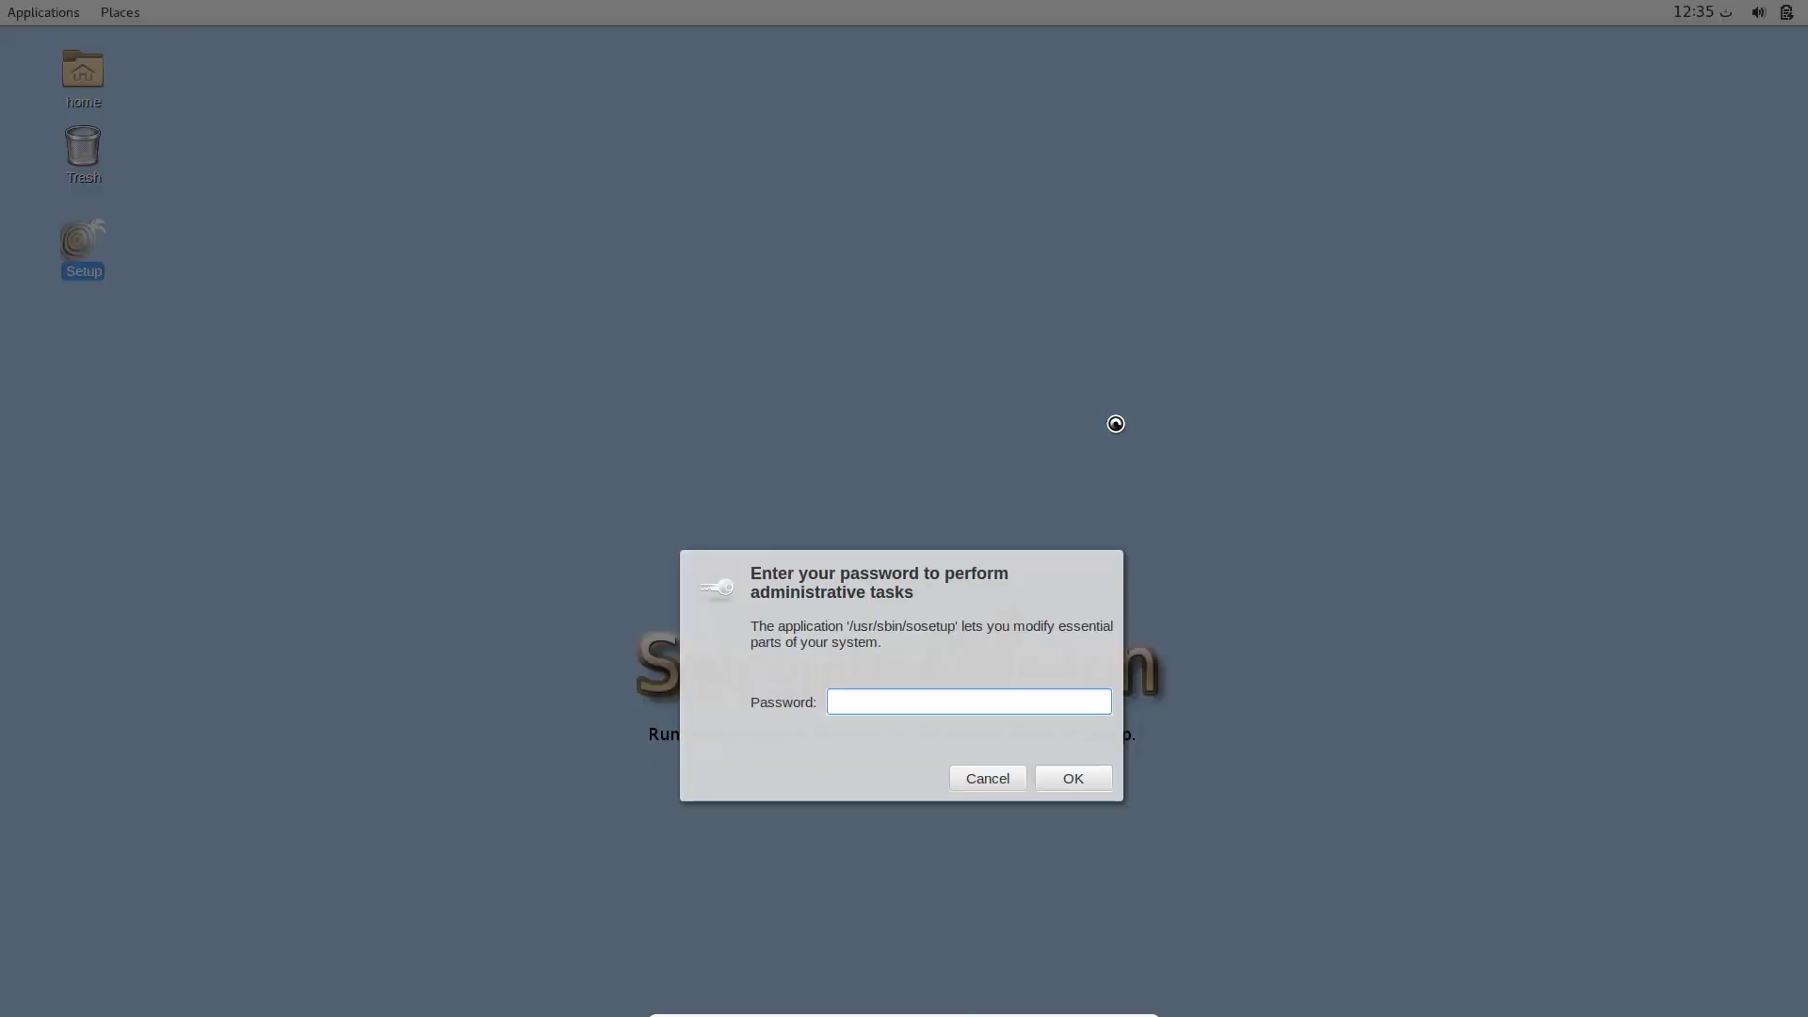
{"action": "type", "text": "*******"}
{"action": "left_click", "coordinate": [1074, 779]}
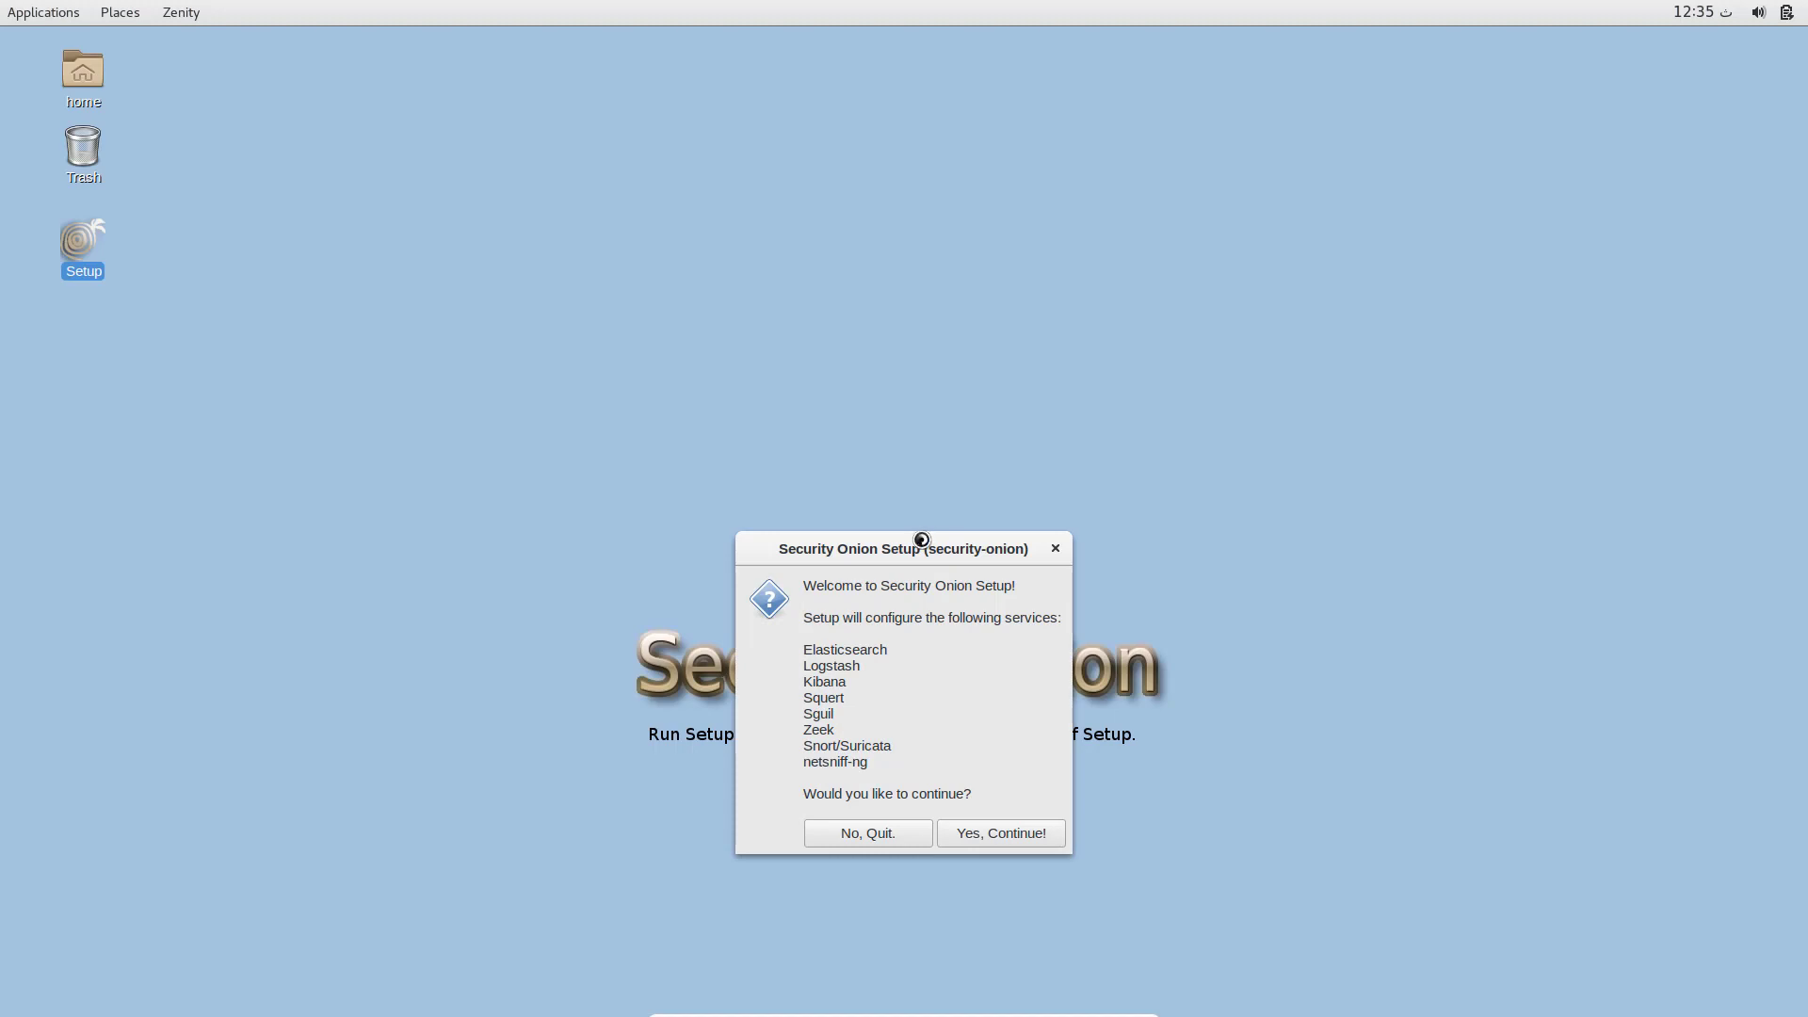
{"action": "left_click_drag", "start_coordinate": [913, 549], "coordinate": [862, 332]}
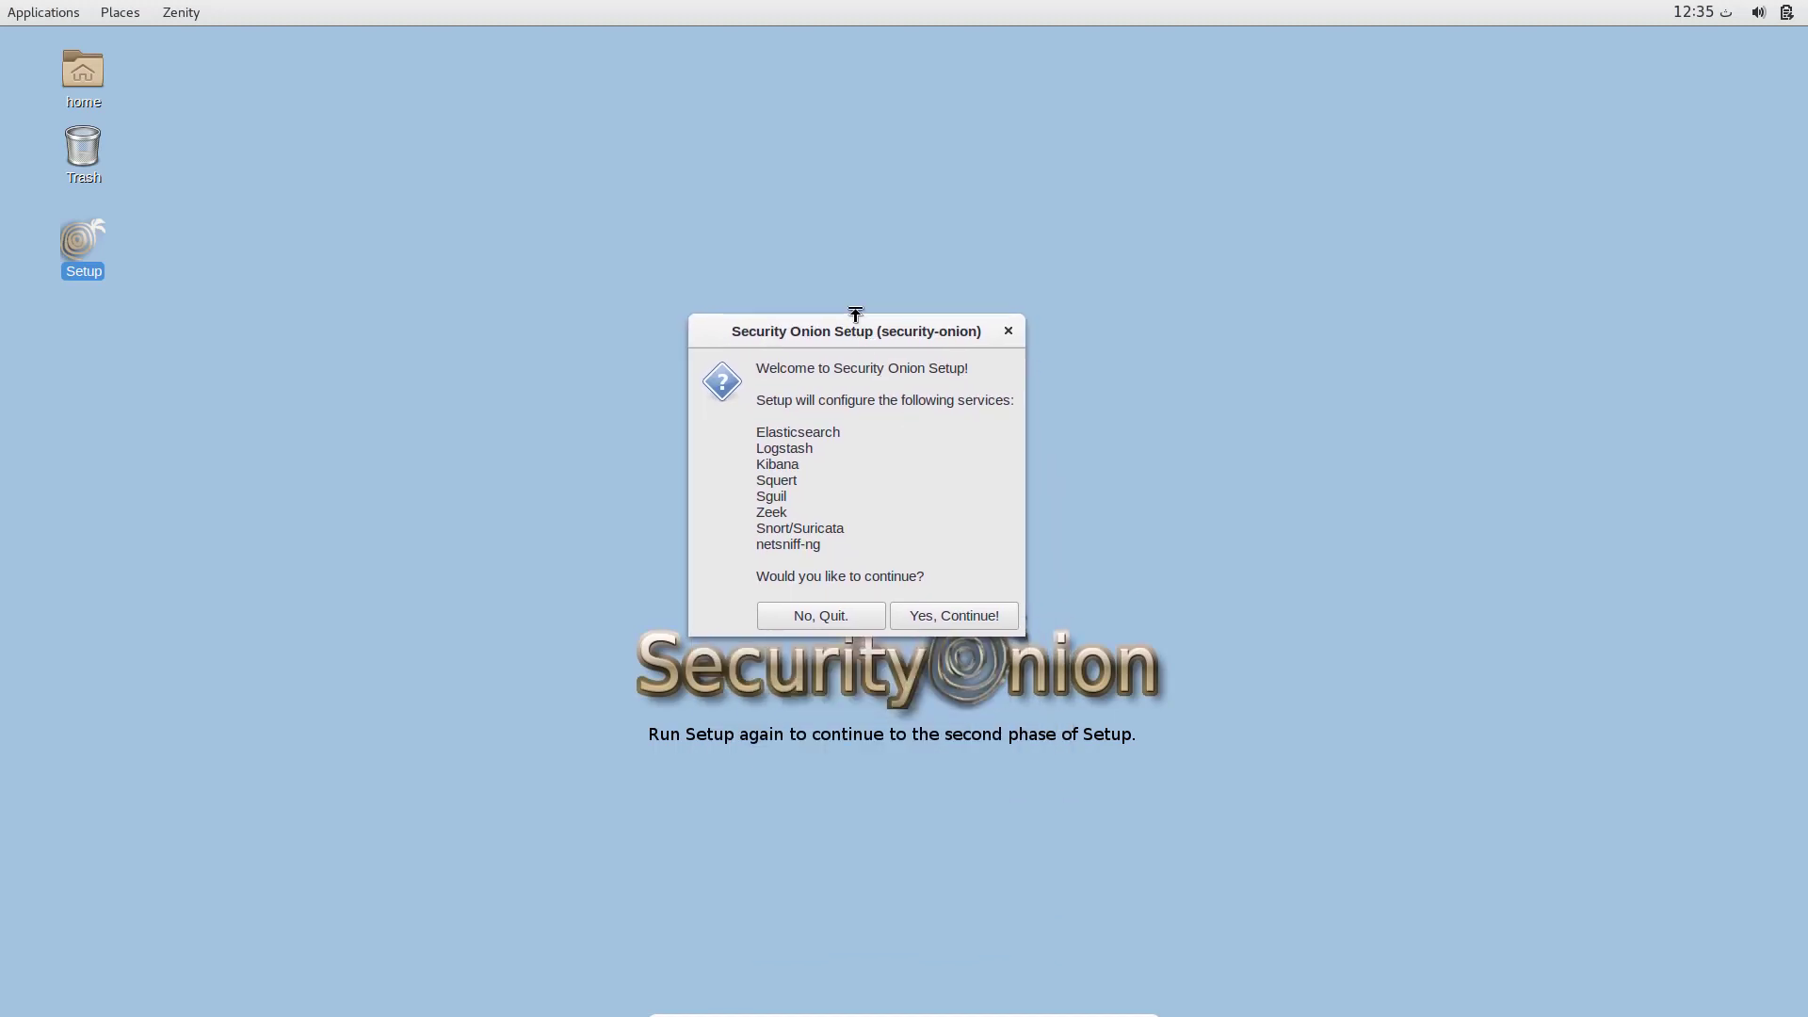
{"action": "left_click_drag", "start_coordinate": [849, 331], "coordinate": [820, 281]}
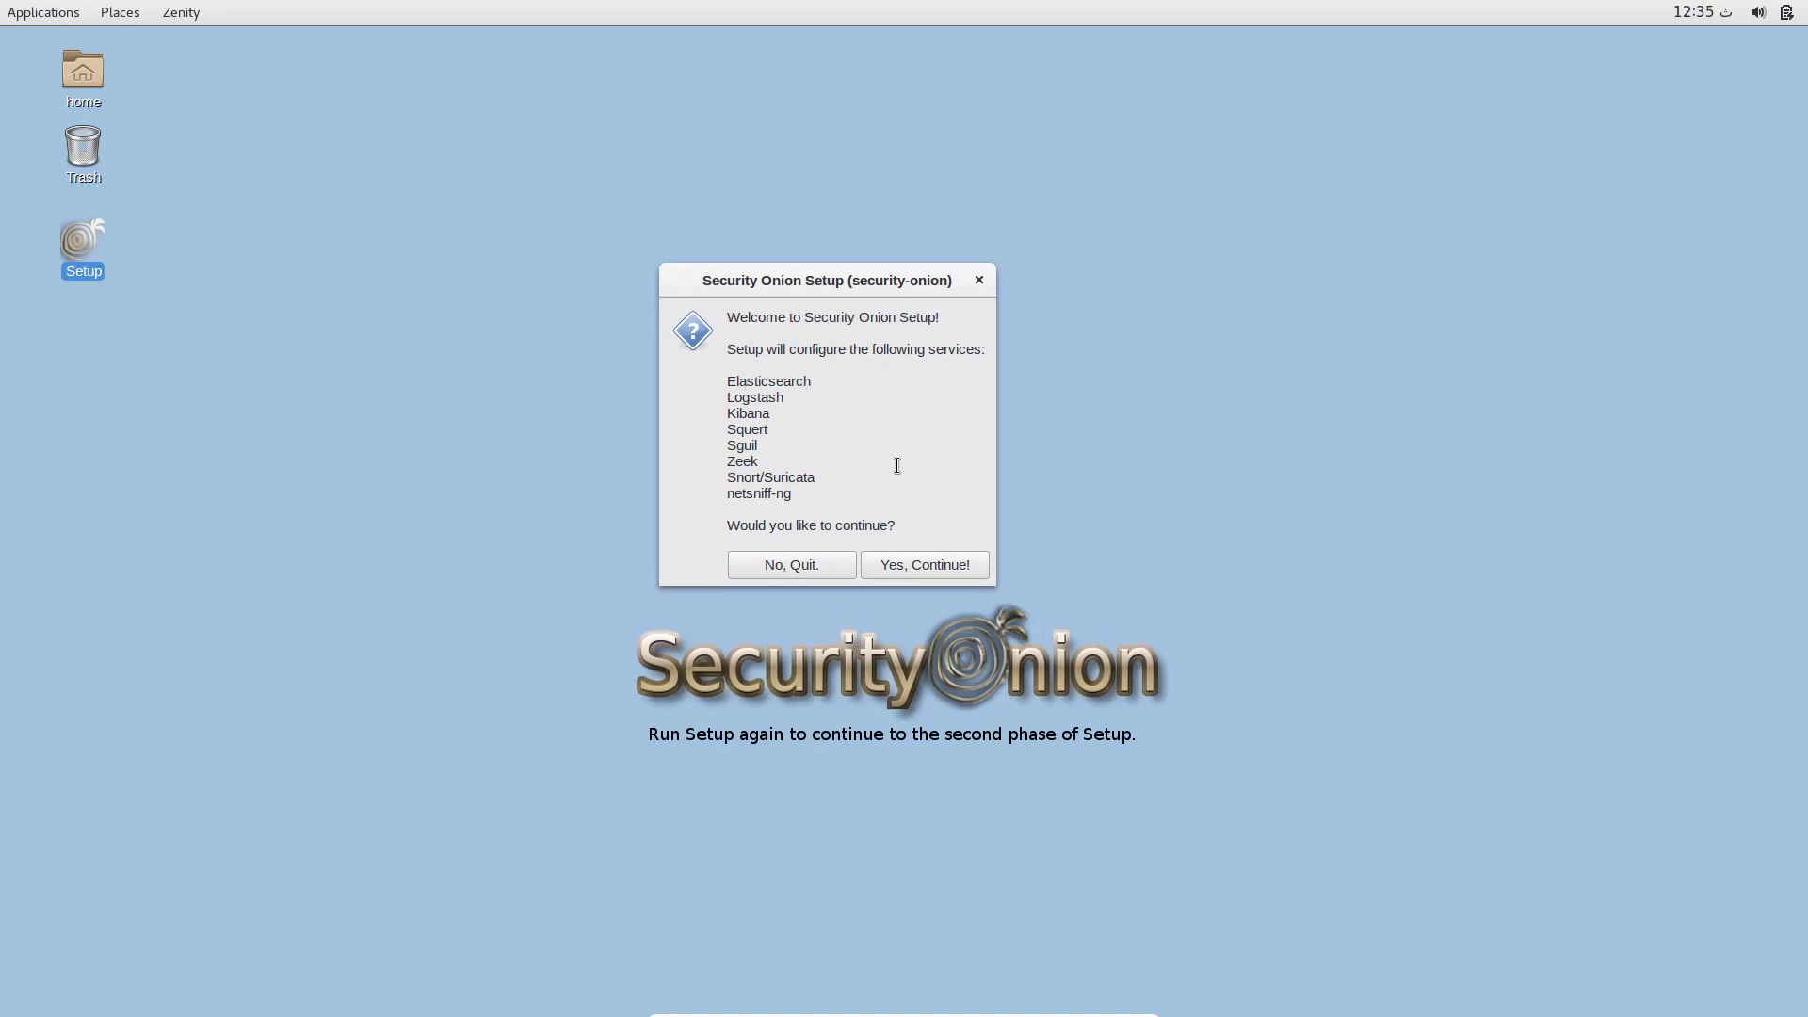
{"action": "left_click", "coordinate": [929, 565]}
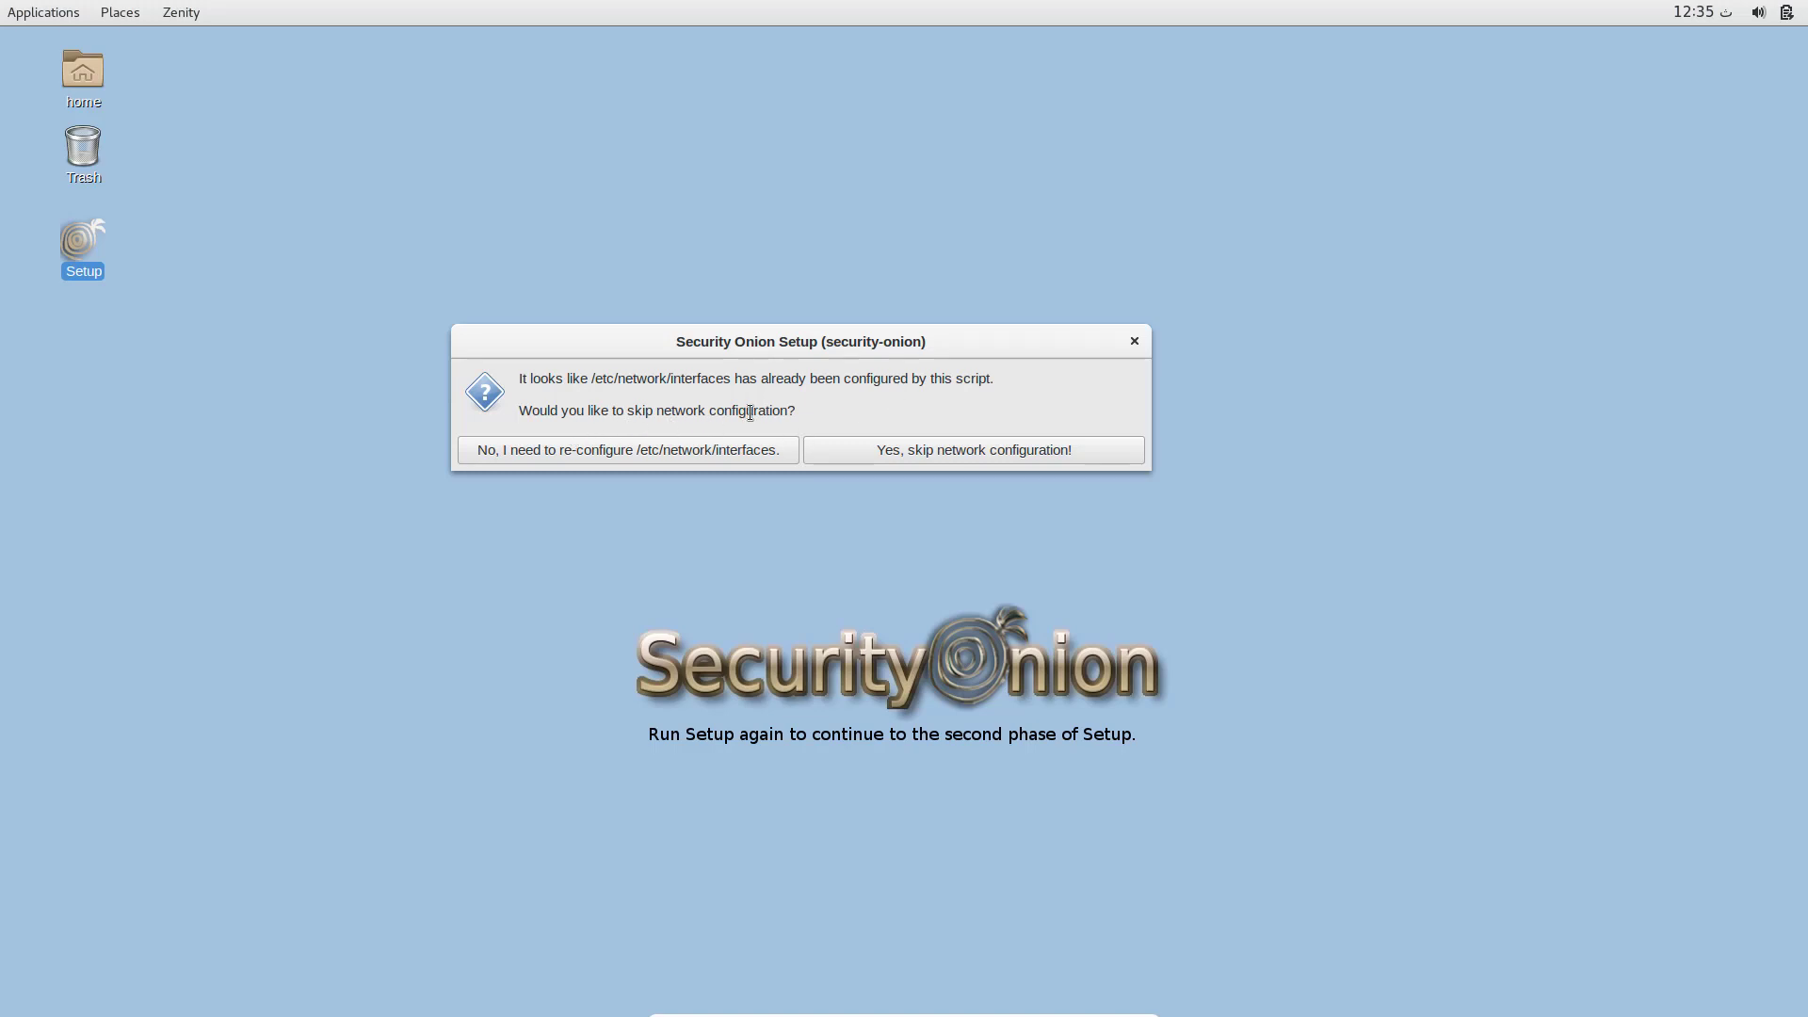
- Skip the network configuration and agree to continue with configuring the listed services
{"action": "left_click", "coordinate": [937, 452]}
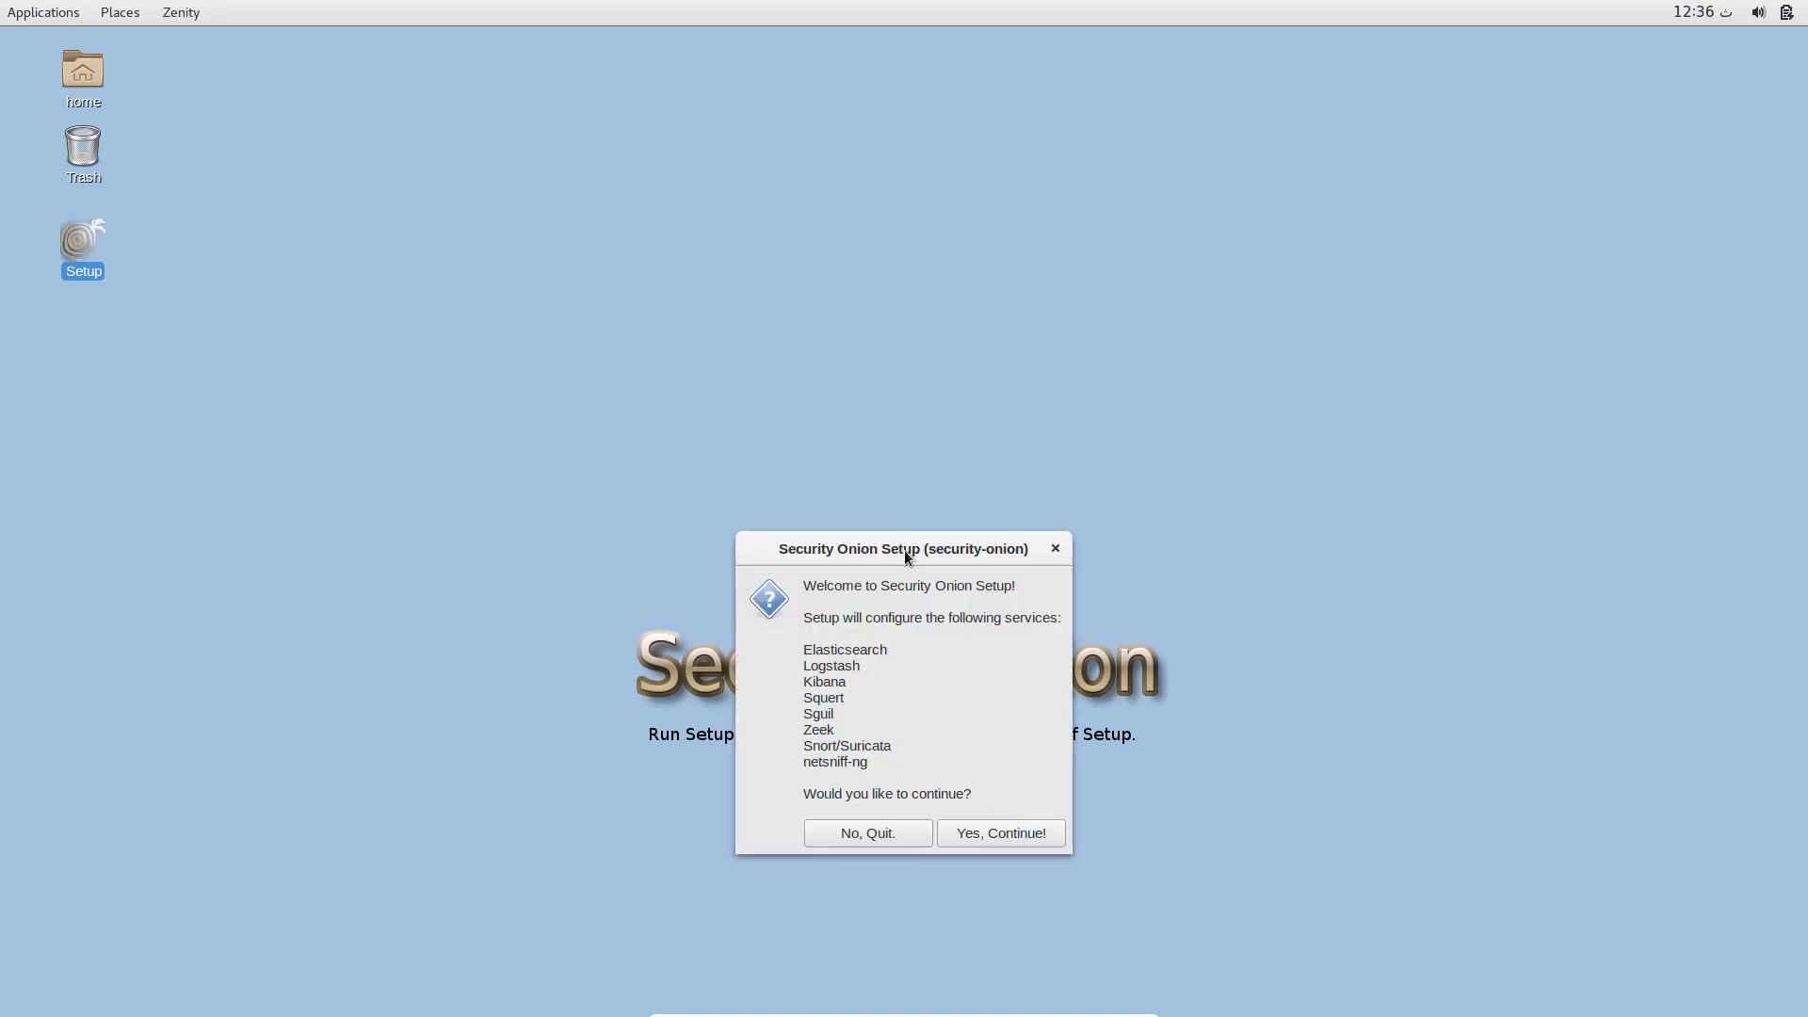
{"action": "left_click_drag", "start_coordinate": [883, 551], "coordinate": [814, 246]}
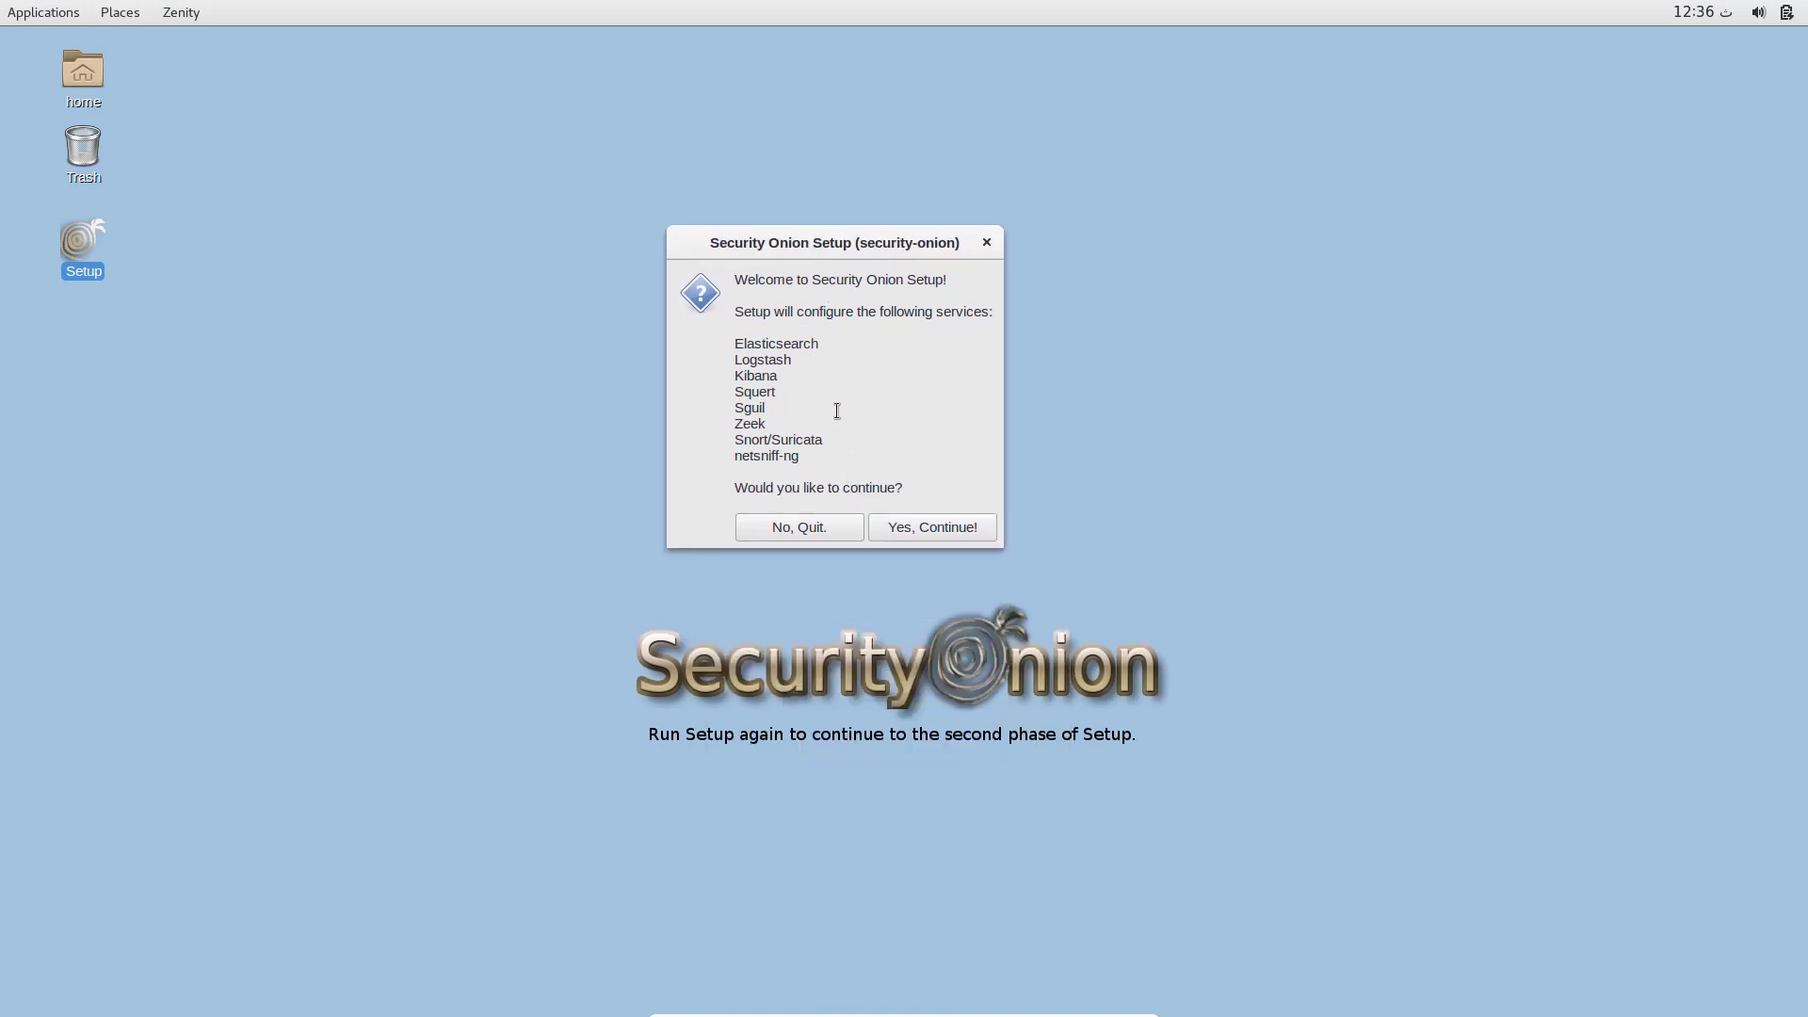
{"action": "left_click", "coordinate": [940, 527]}
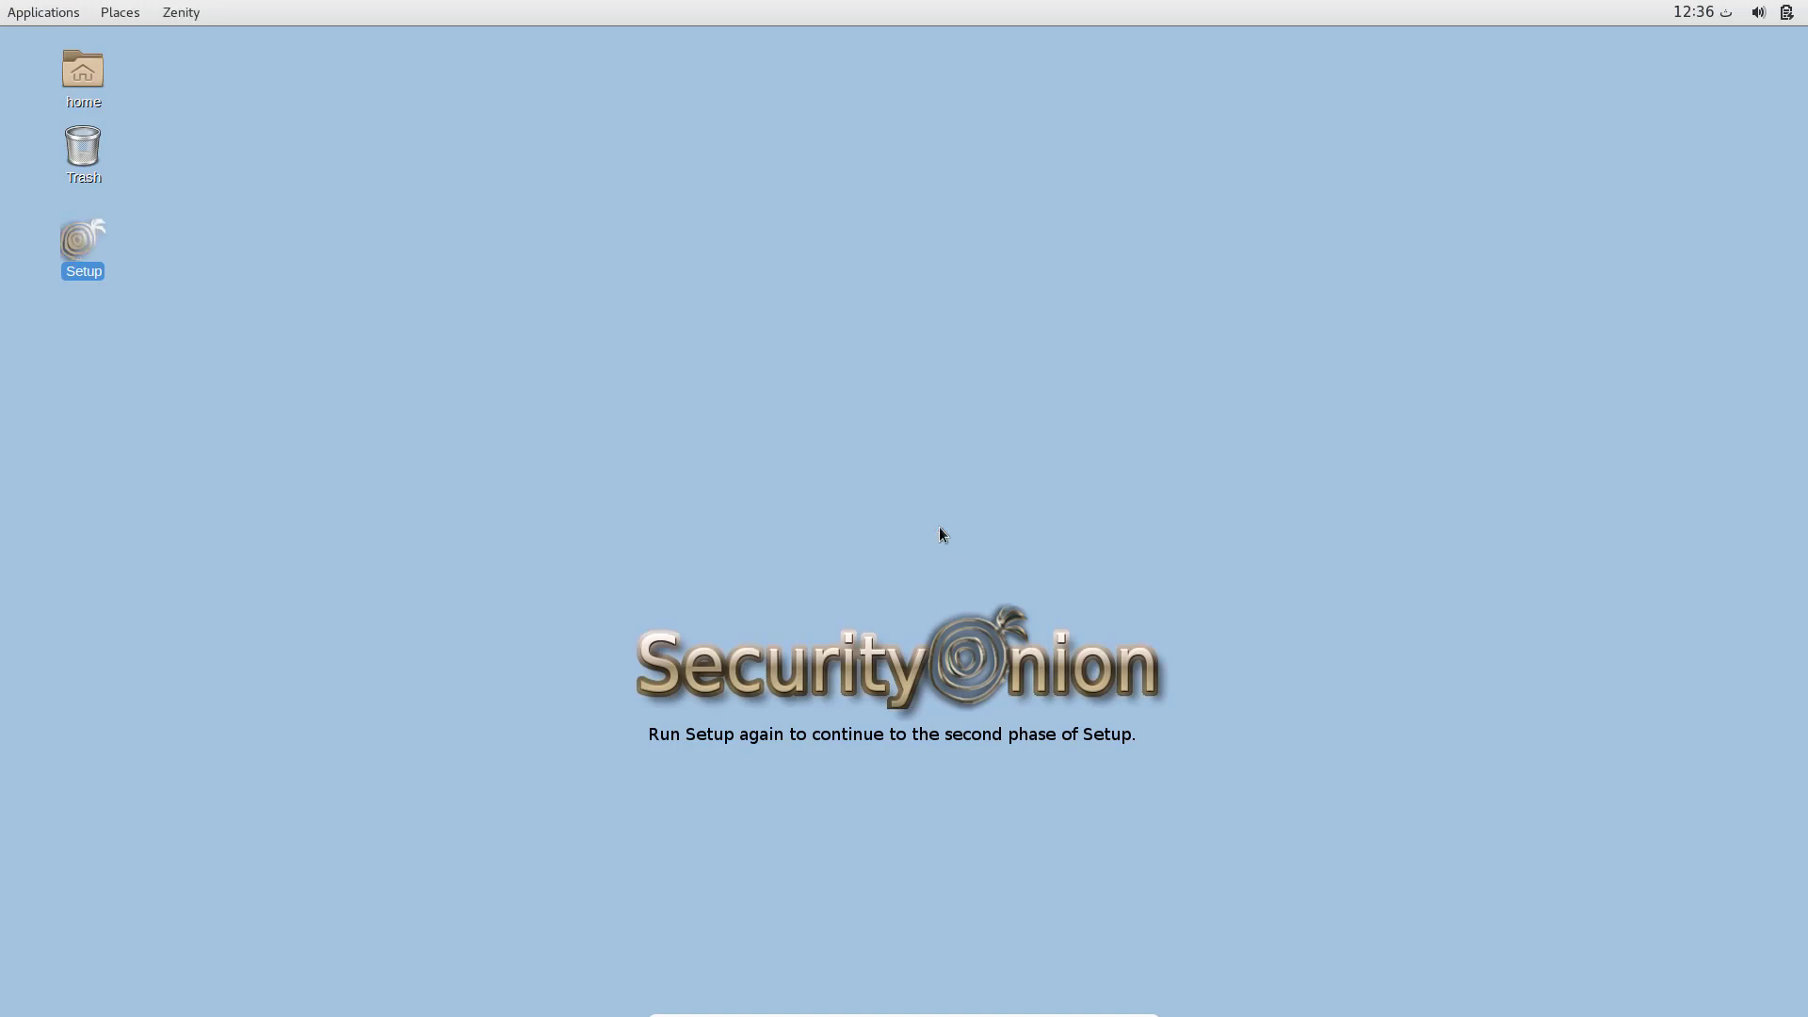
- Choose Evaluation Mode and keep enp0s8 as the network interface for monitoring
{"action": "left_click_drag", "start_coordinate": [940, 529], "coordinate": [872, 230]}
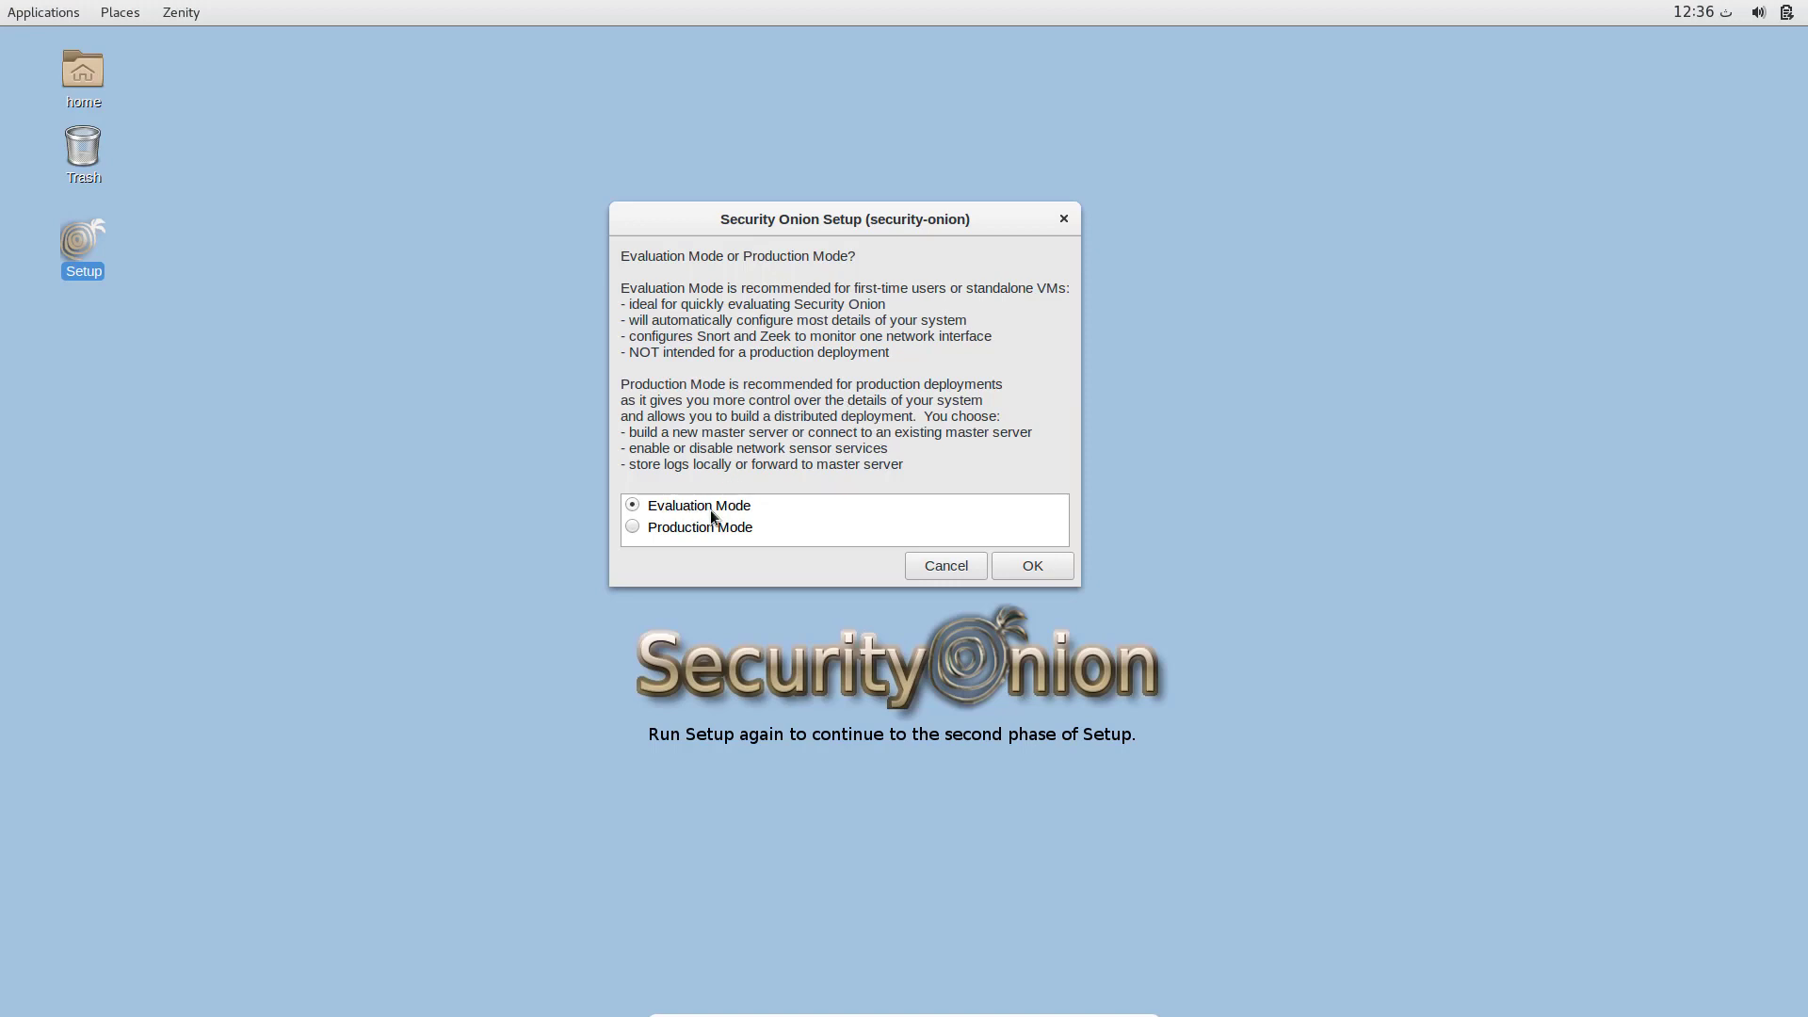
{"action": "left_click", "coordinate": [1025, 563]}
{"action": "left_click_drag", "start_coordinate": [914, 597], "coordinate": [845, 356]}
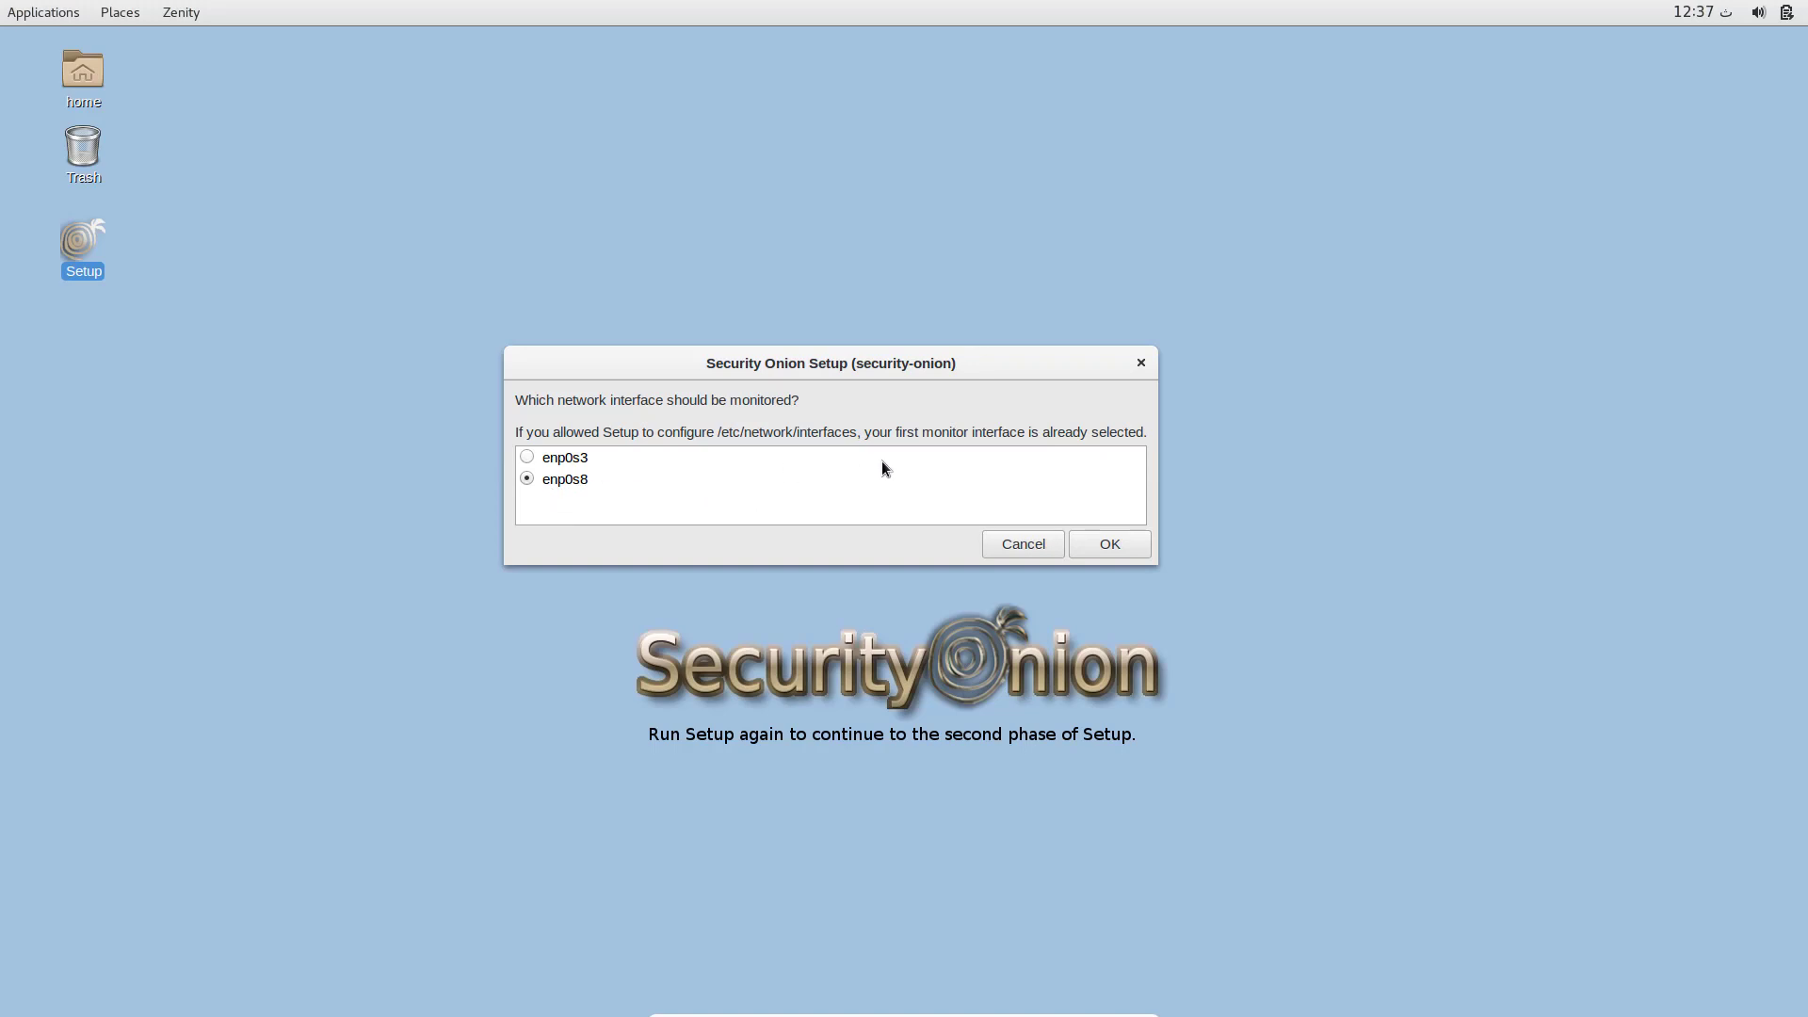
{"action": "left_click", "coordinate": [1127, 545]}
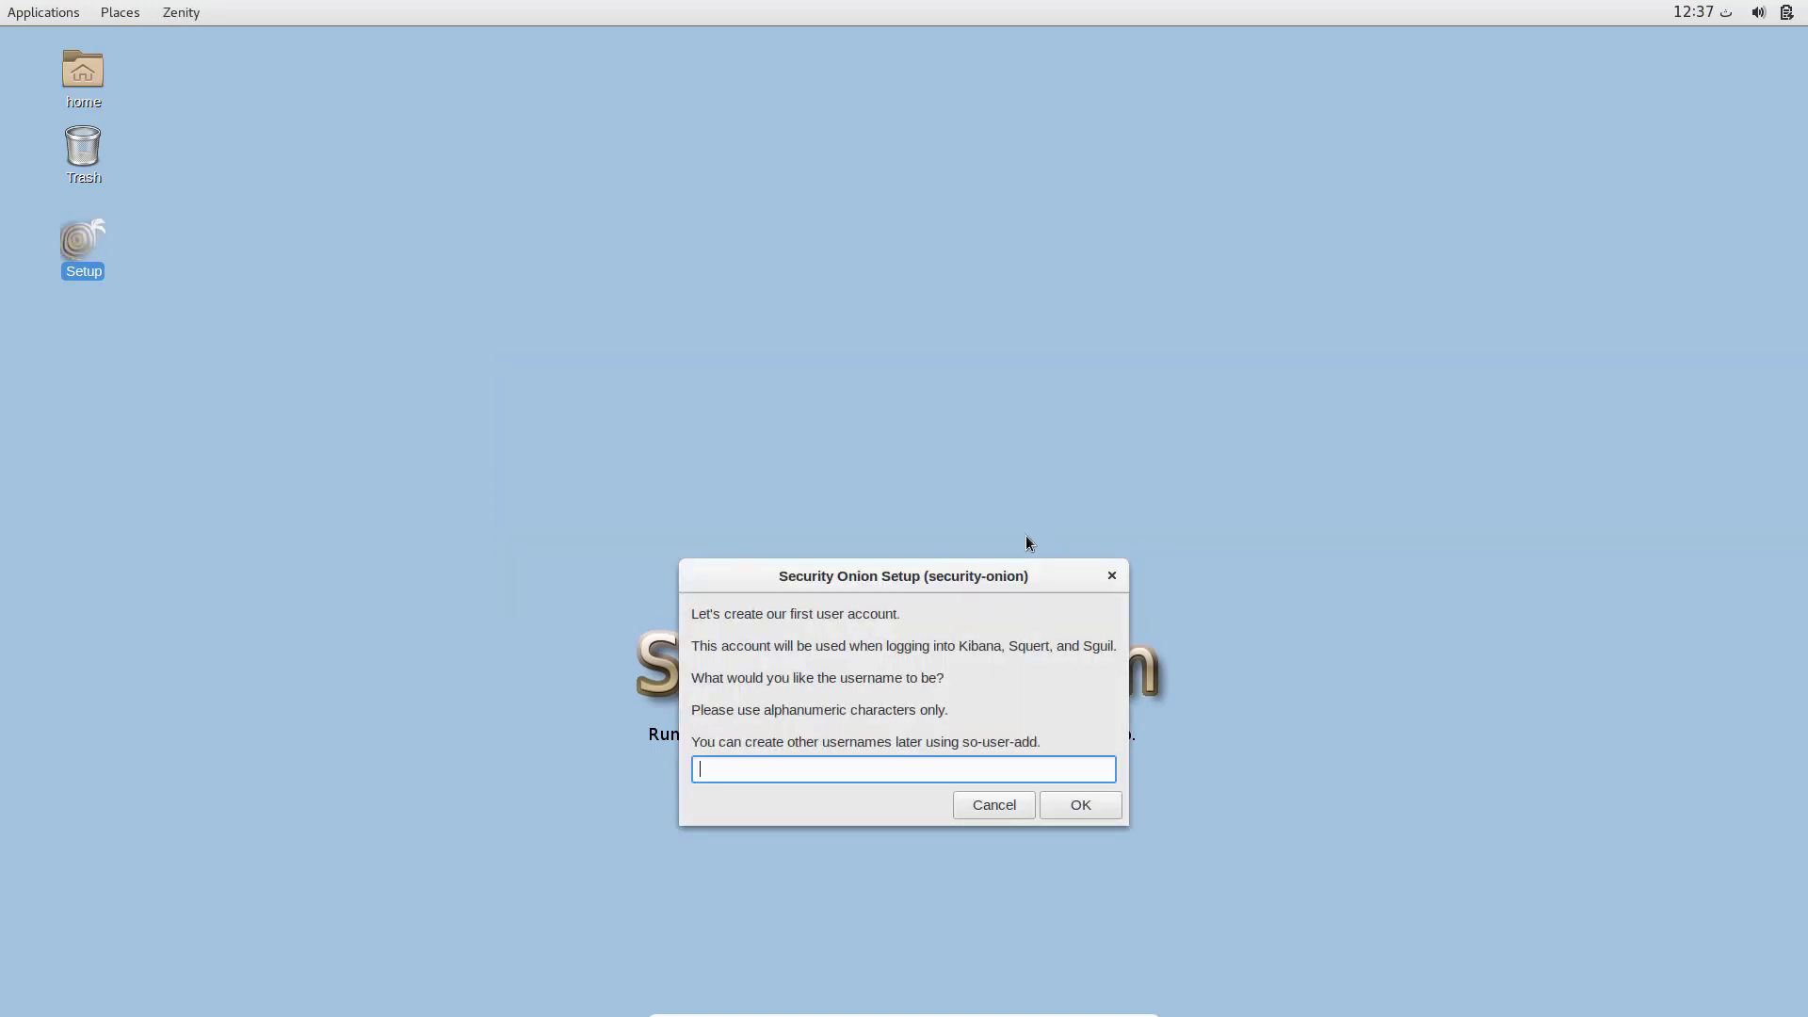
- Enter the username of the first user account for Kibana, Squert and Sguil
{"action": "left_click_drag", "start_coordinate": [966, 578], "coordinate": [911, 395]}
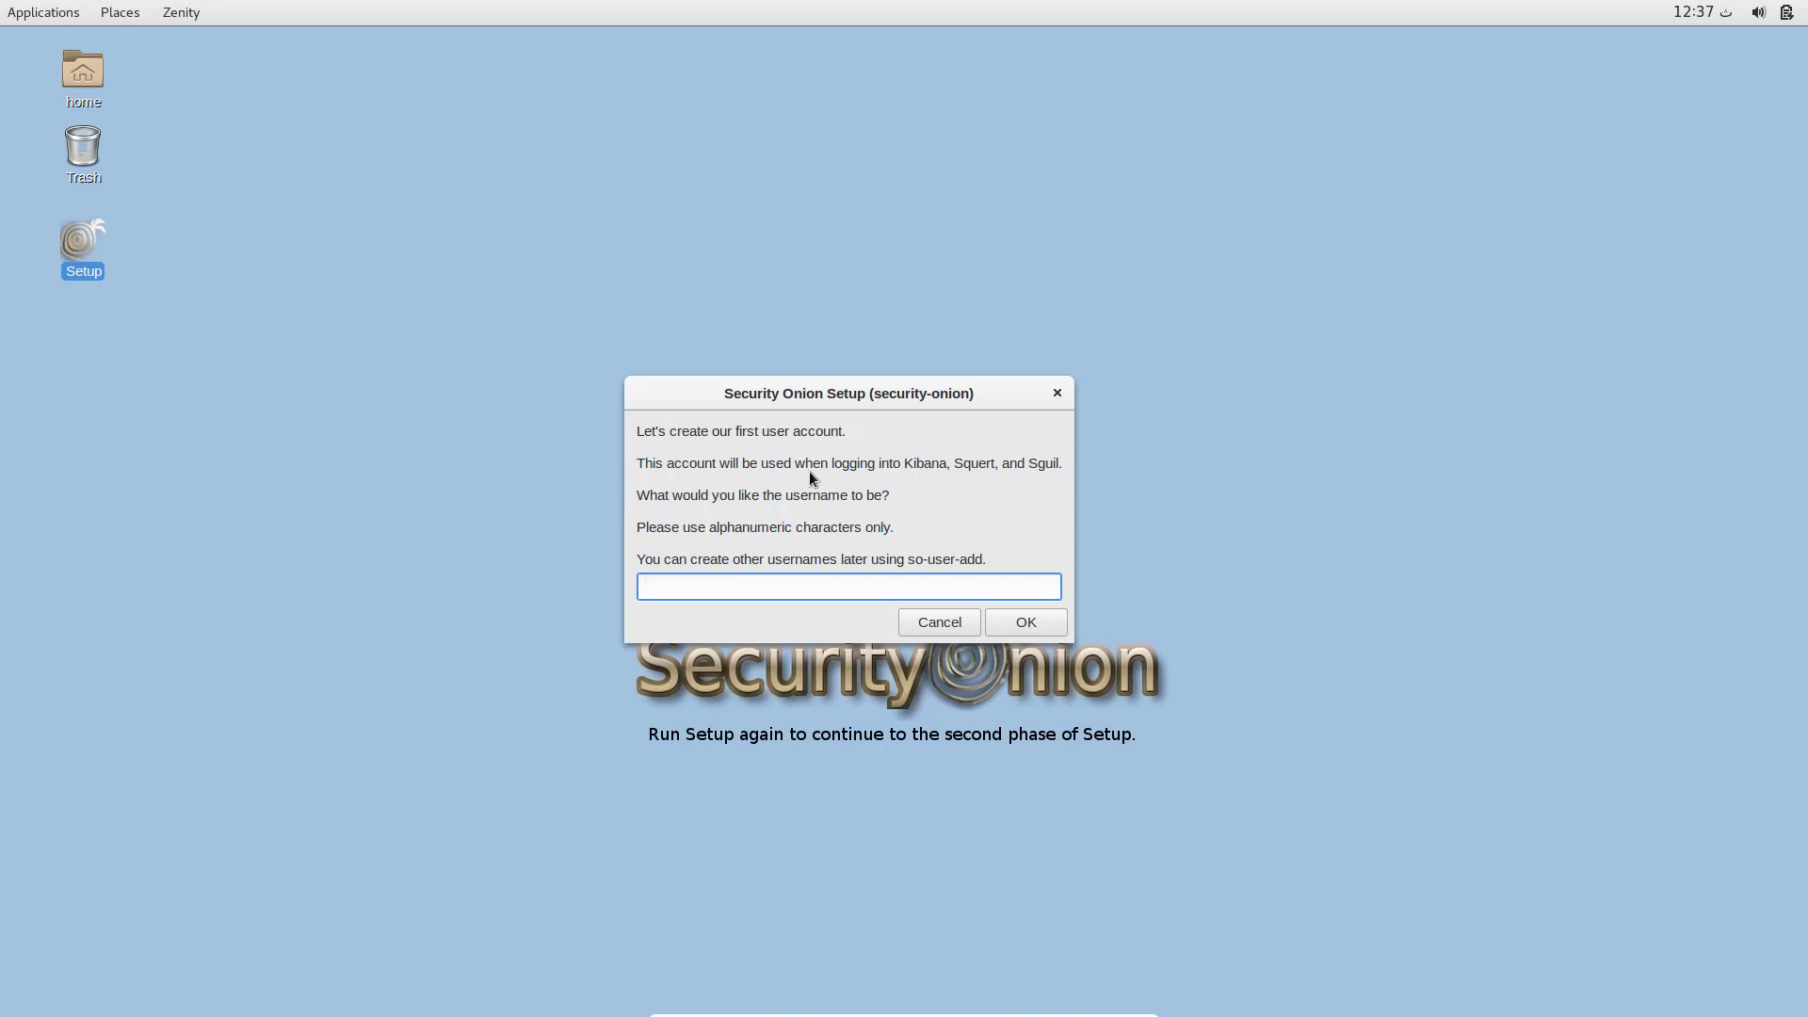
{"action": "type", "text": "shehzad"}
{"action": "left_click", "coordinate": [1014, 621]}
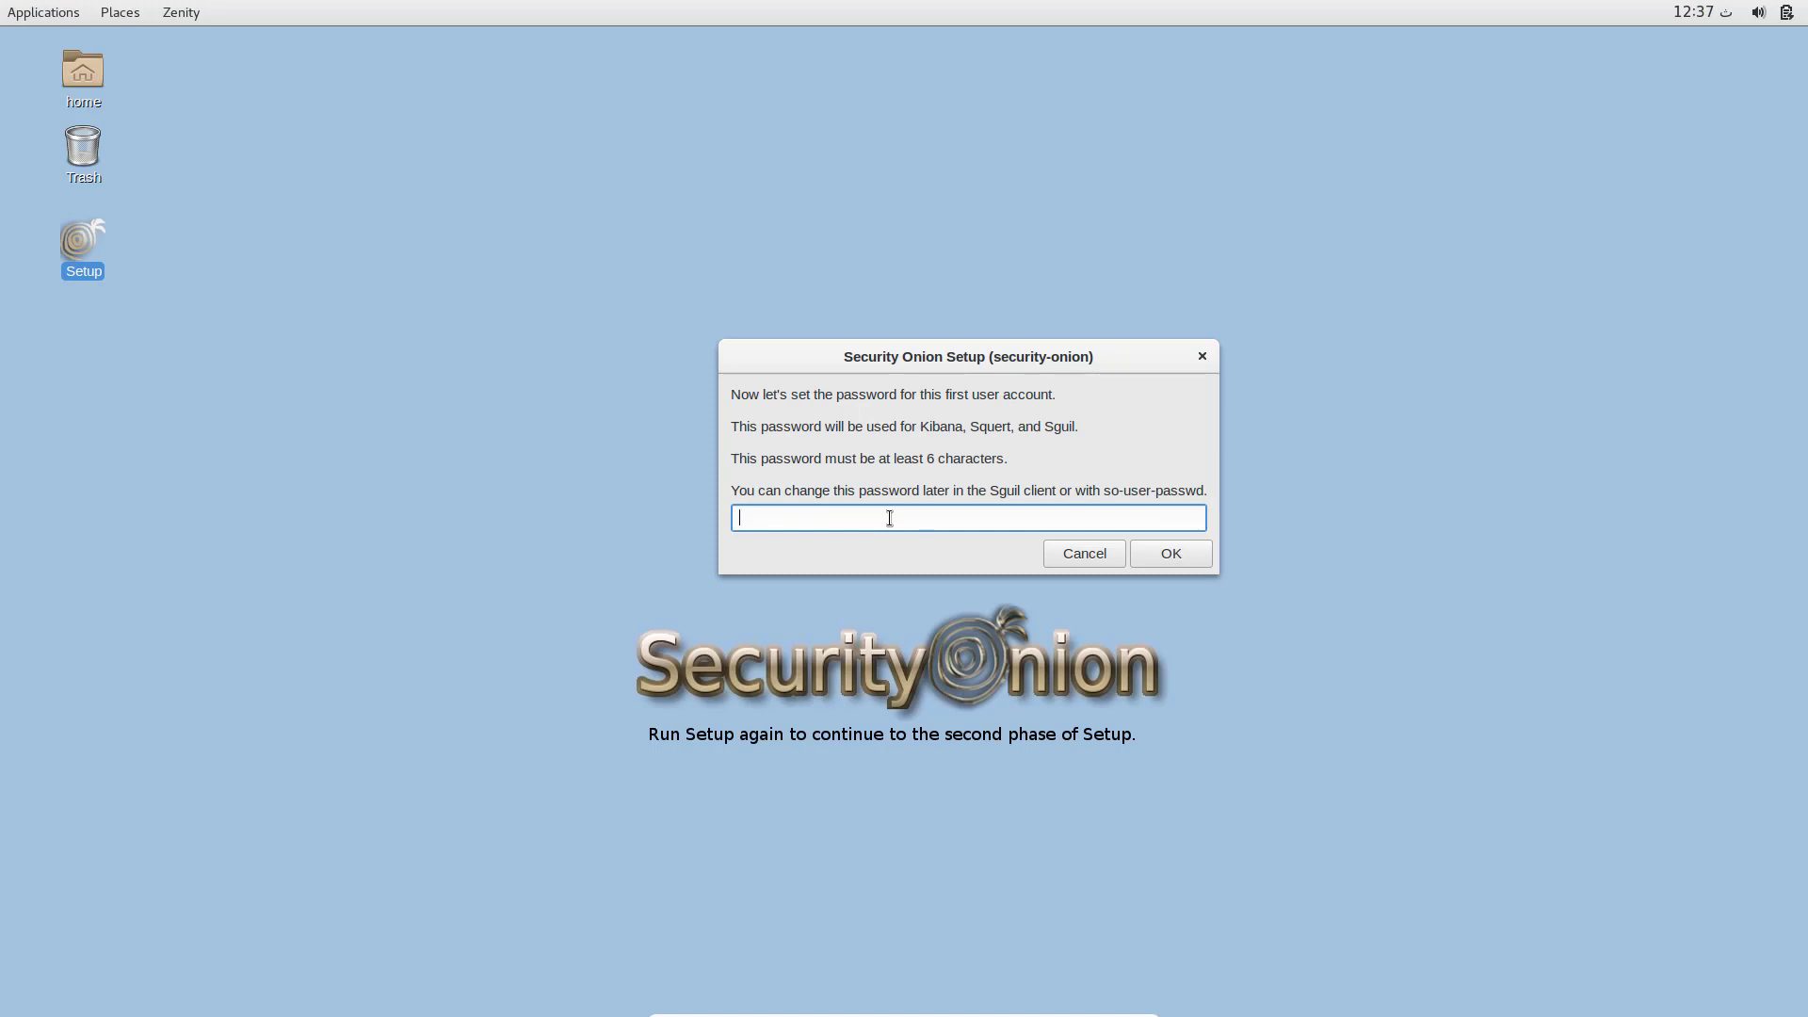
- Set the first user account's password and enter it again in the confirmation prompt
{"action": "type", "text": "*******"}
{"action": "left_click", "coordinate": [1164, 561]}
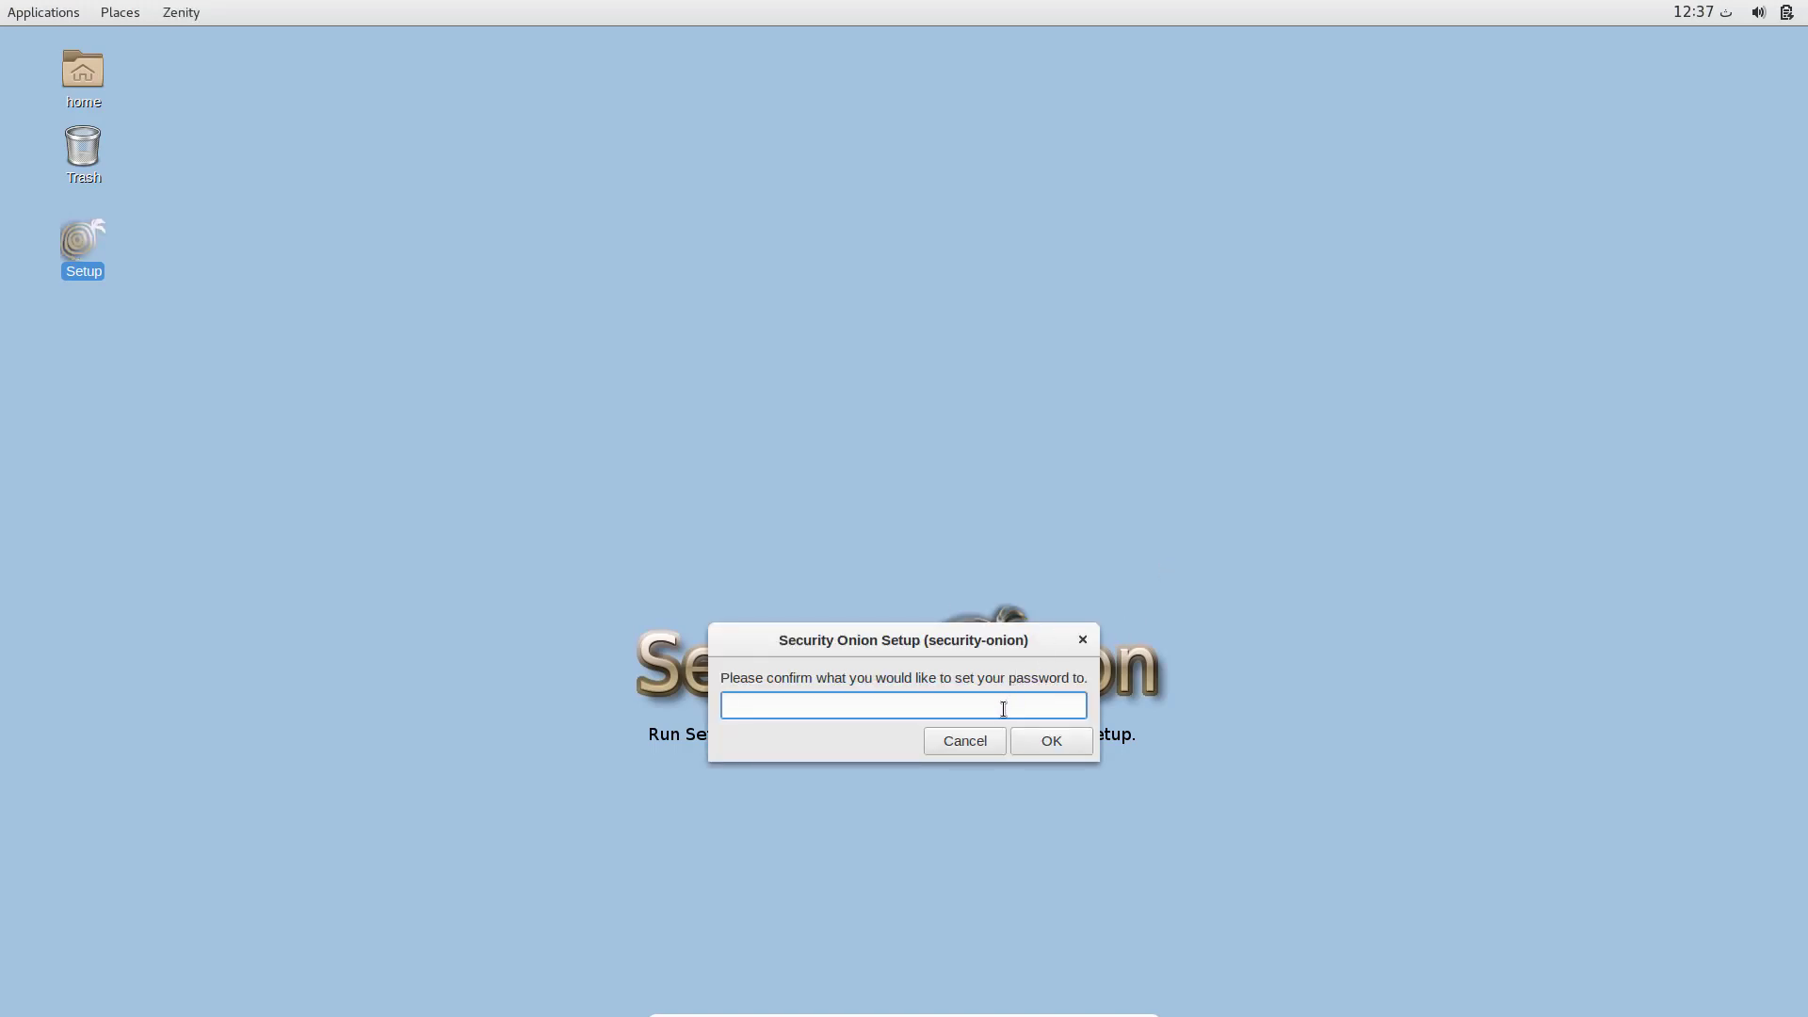
{"action": "type", "text": "*******"}
{"action": "left_click_drag", "start_coordinate": [996, 707], "coordinate": [699, 709]}
{"action": "type", "text": "*******"}
{"action": "left_click", "coordinate": [1085, 747]}
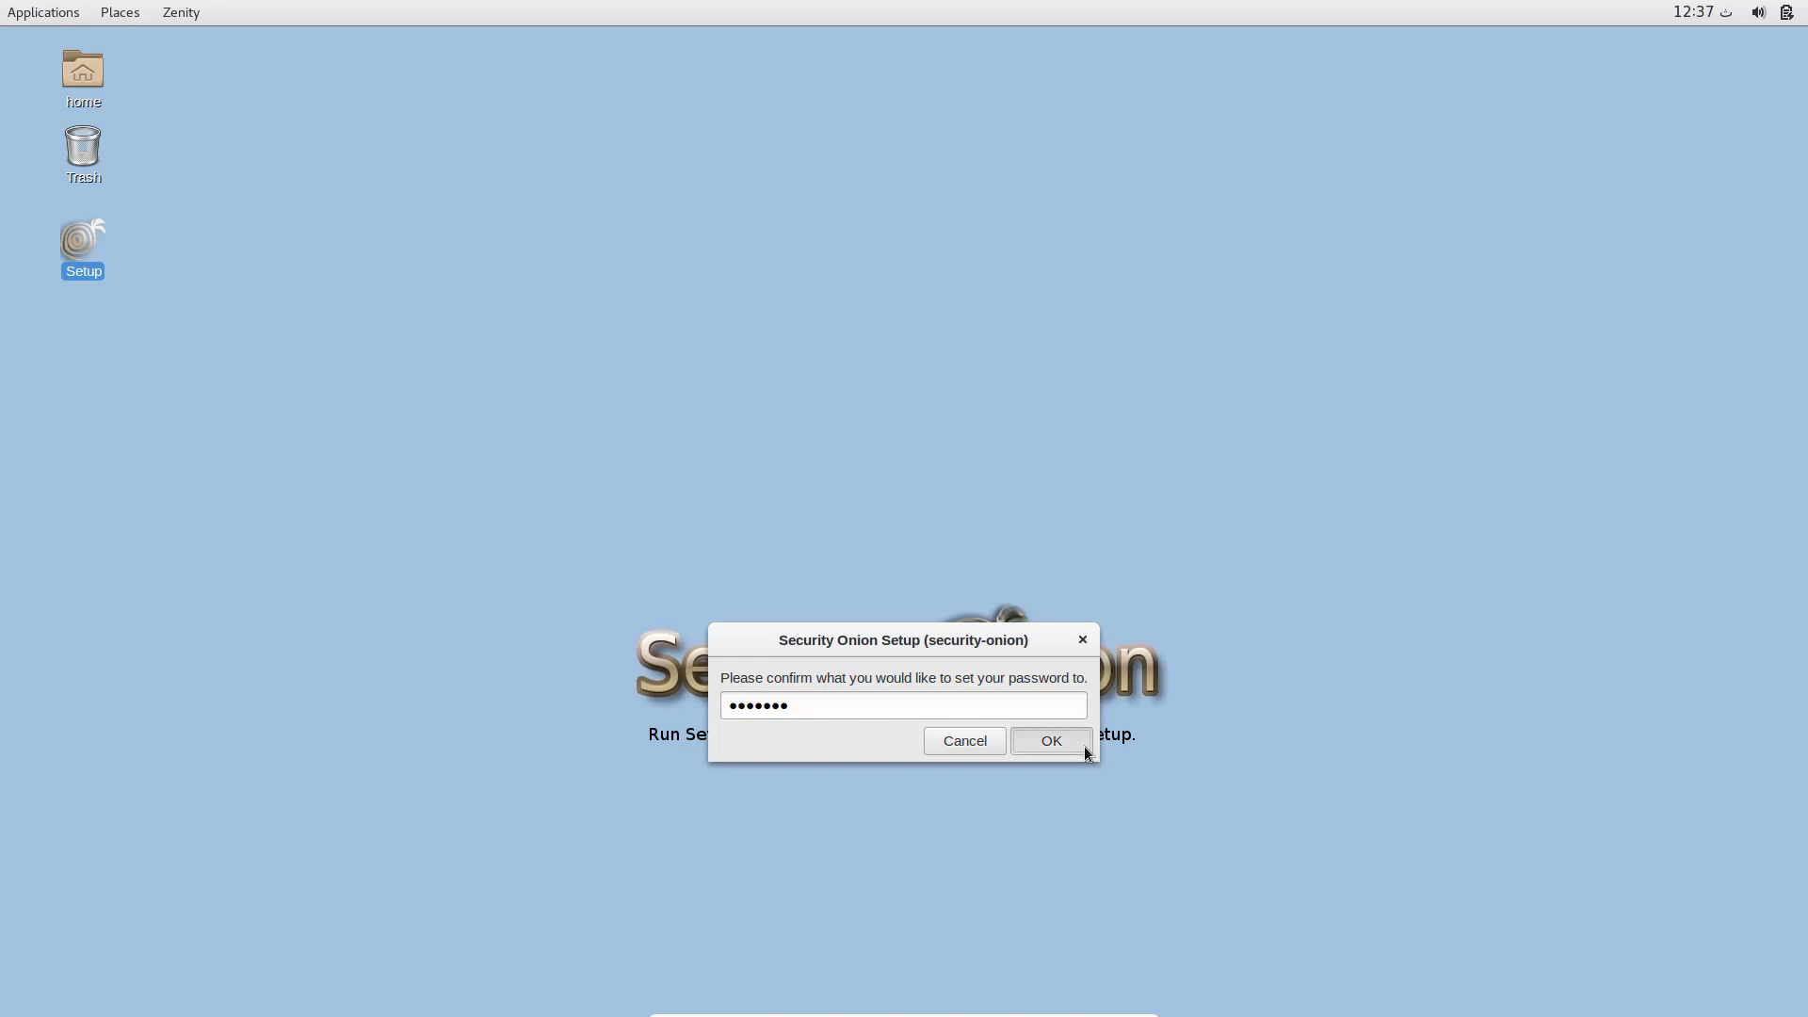
- Review the summary of planned Setup changes, including the IDS, Zeek and Elastic Stack entries, and proceed with the changes
{"action": "left_click_drag", "start_coordinate": [883, 579], "coordinate": [810, 320]}
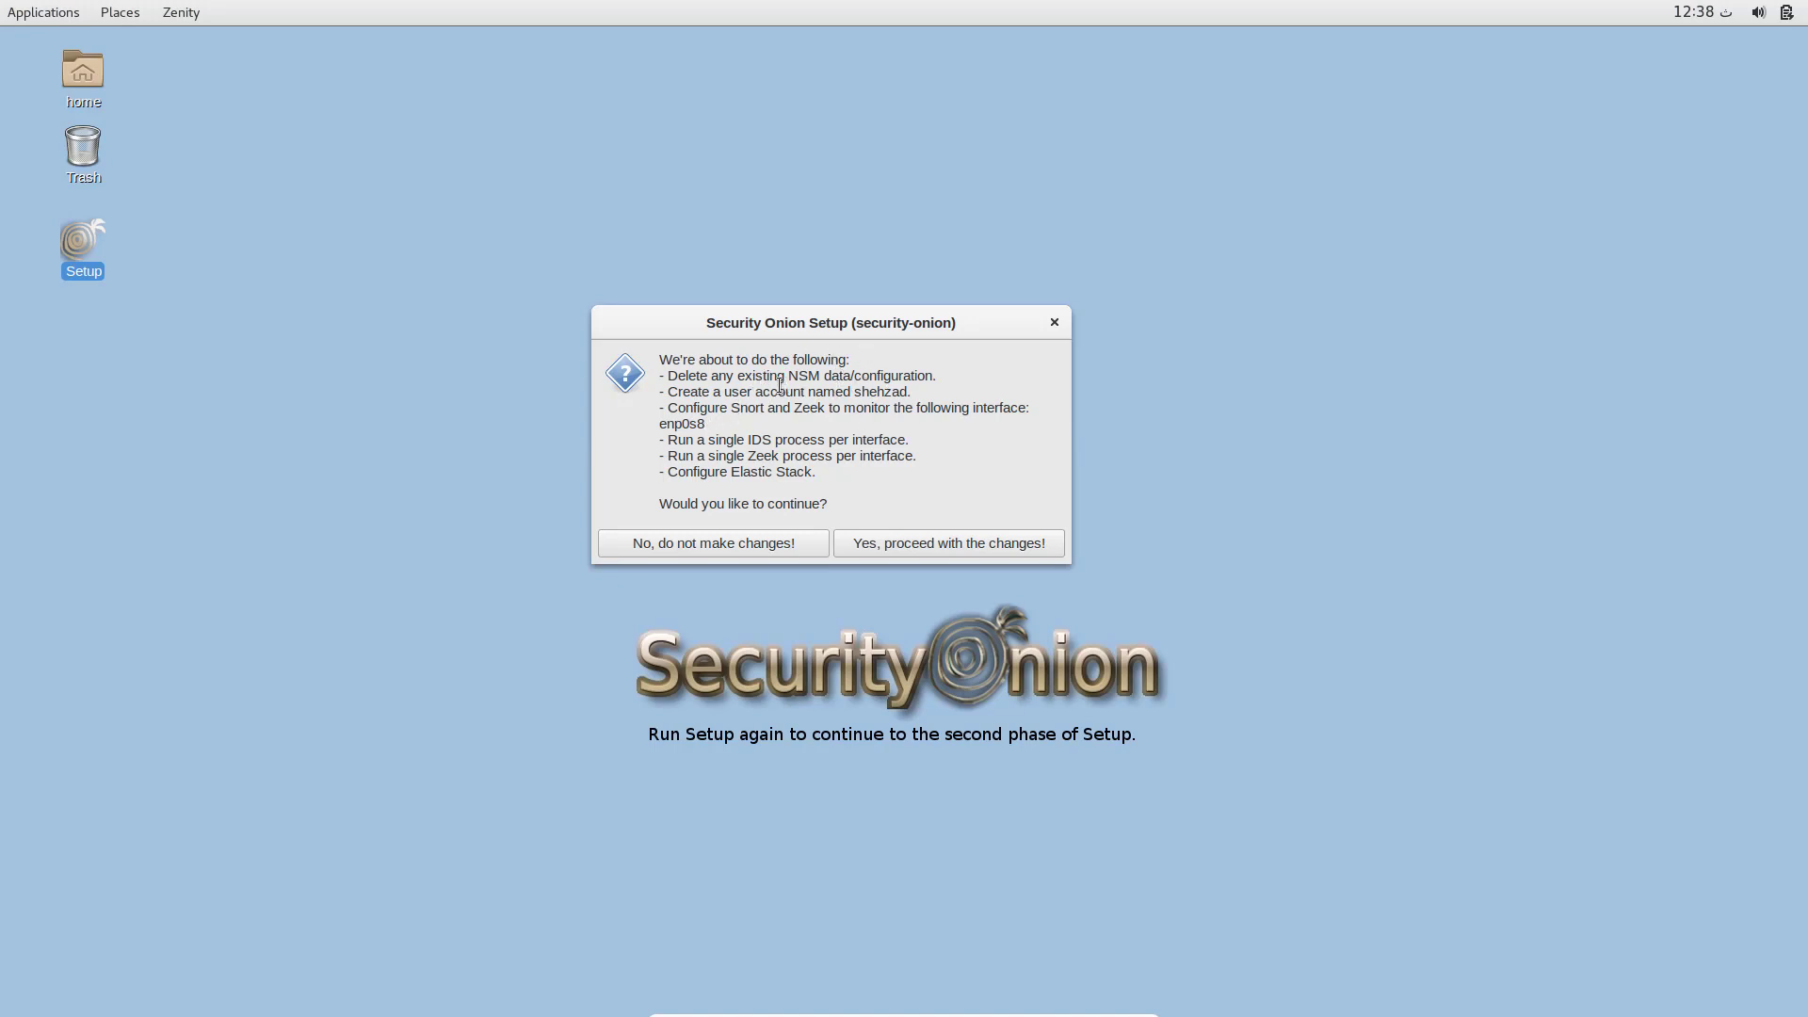
{"action": "left_click_drag", "start_coordinate": [668, 440], "coordinate": [890, 440]}
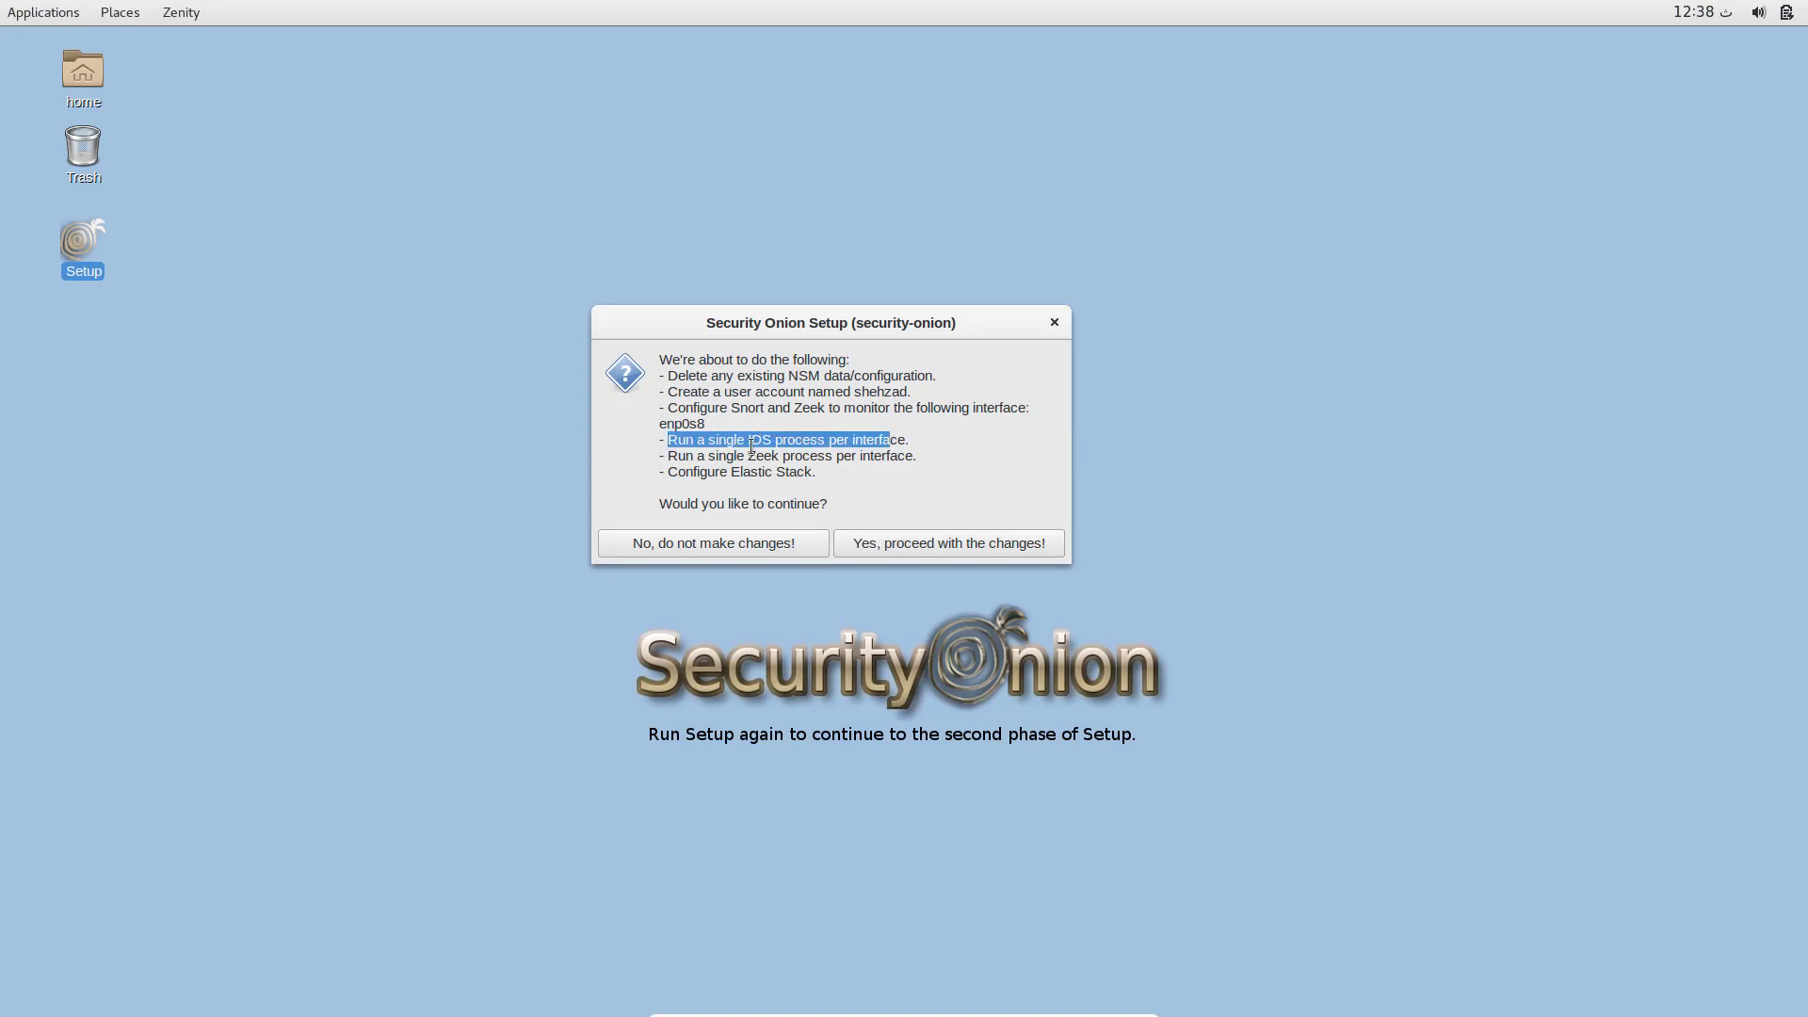
{"action": "left_click_drag", "start_coordinate": [675, 454], "coordinate": [807, 470]}
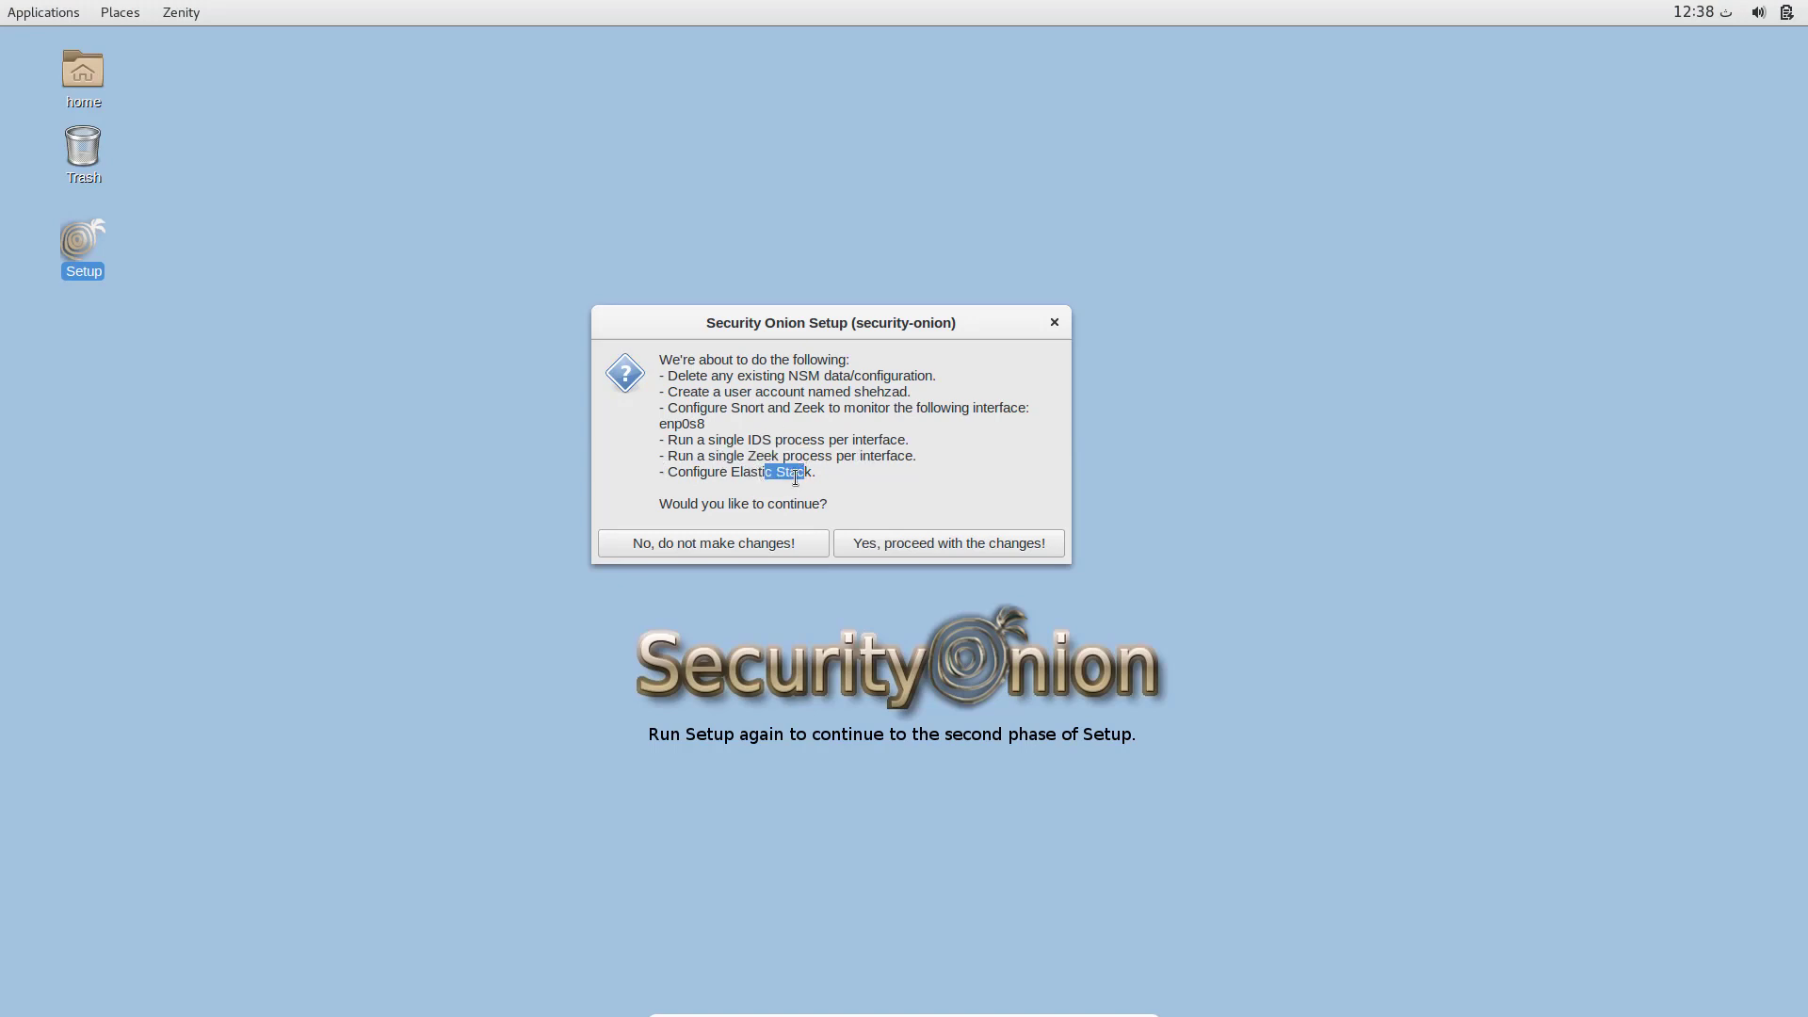
{"action": "mouse_move", "coordinate": [814, 478]}
{"action": "left_mouse_down"}
{"action": "mouse_move", "coordinate": [756, 478]}
{"action": "mouse_move", "coordinate": [816, 478]}
{"action": "left_mouse_up"}
{"action": "left_click", "coordinate": [712, 480]}
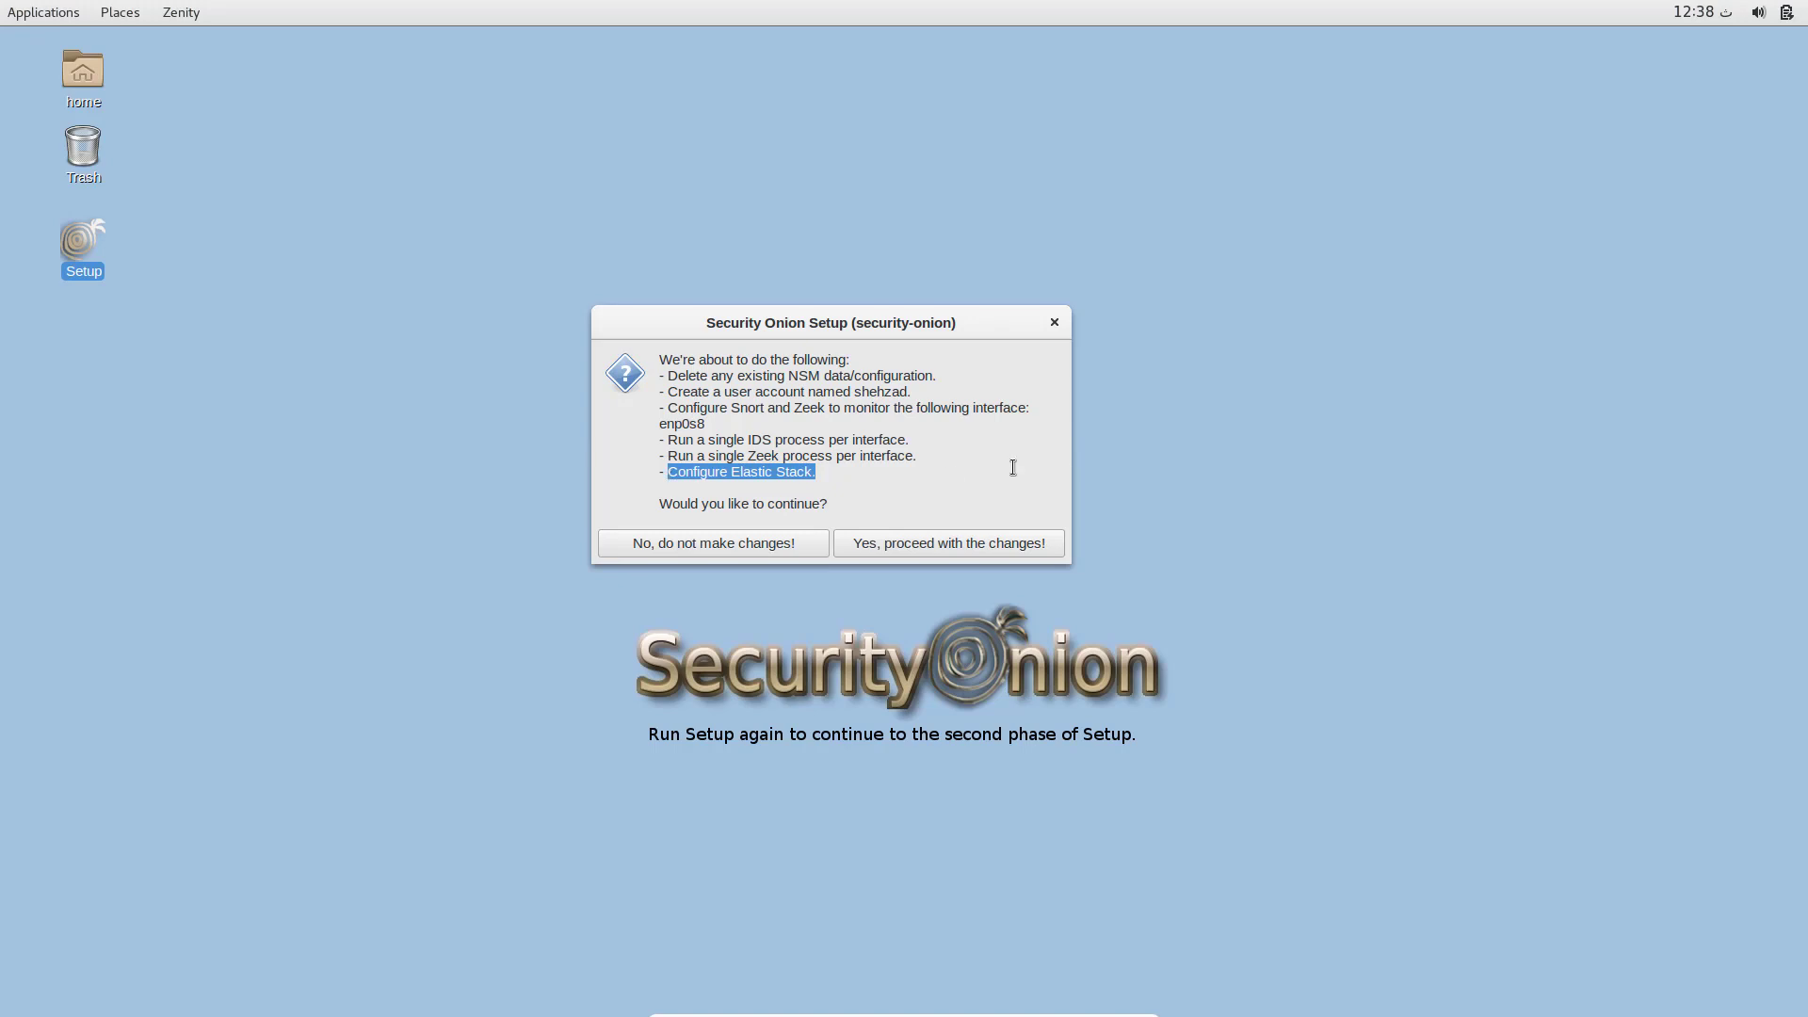
{"action": "left_click", "coordinate": [929, 548]}
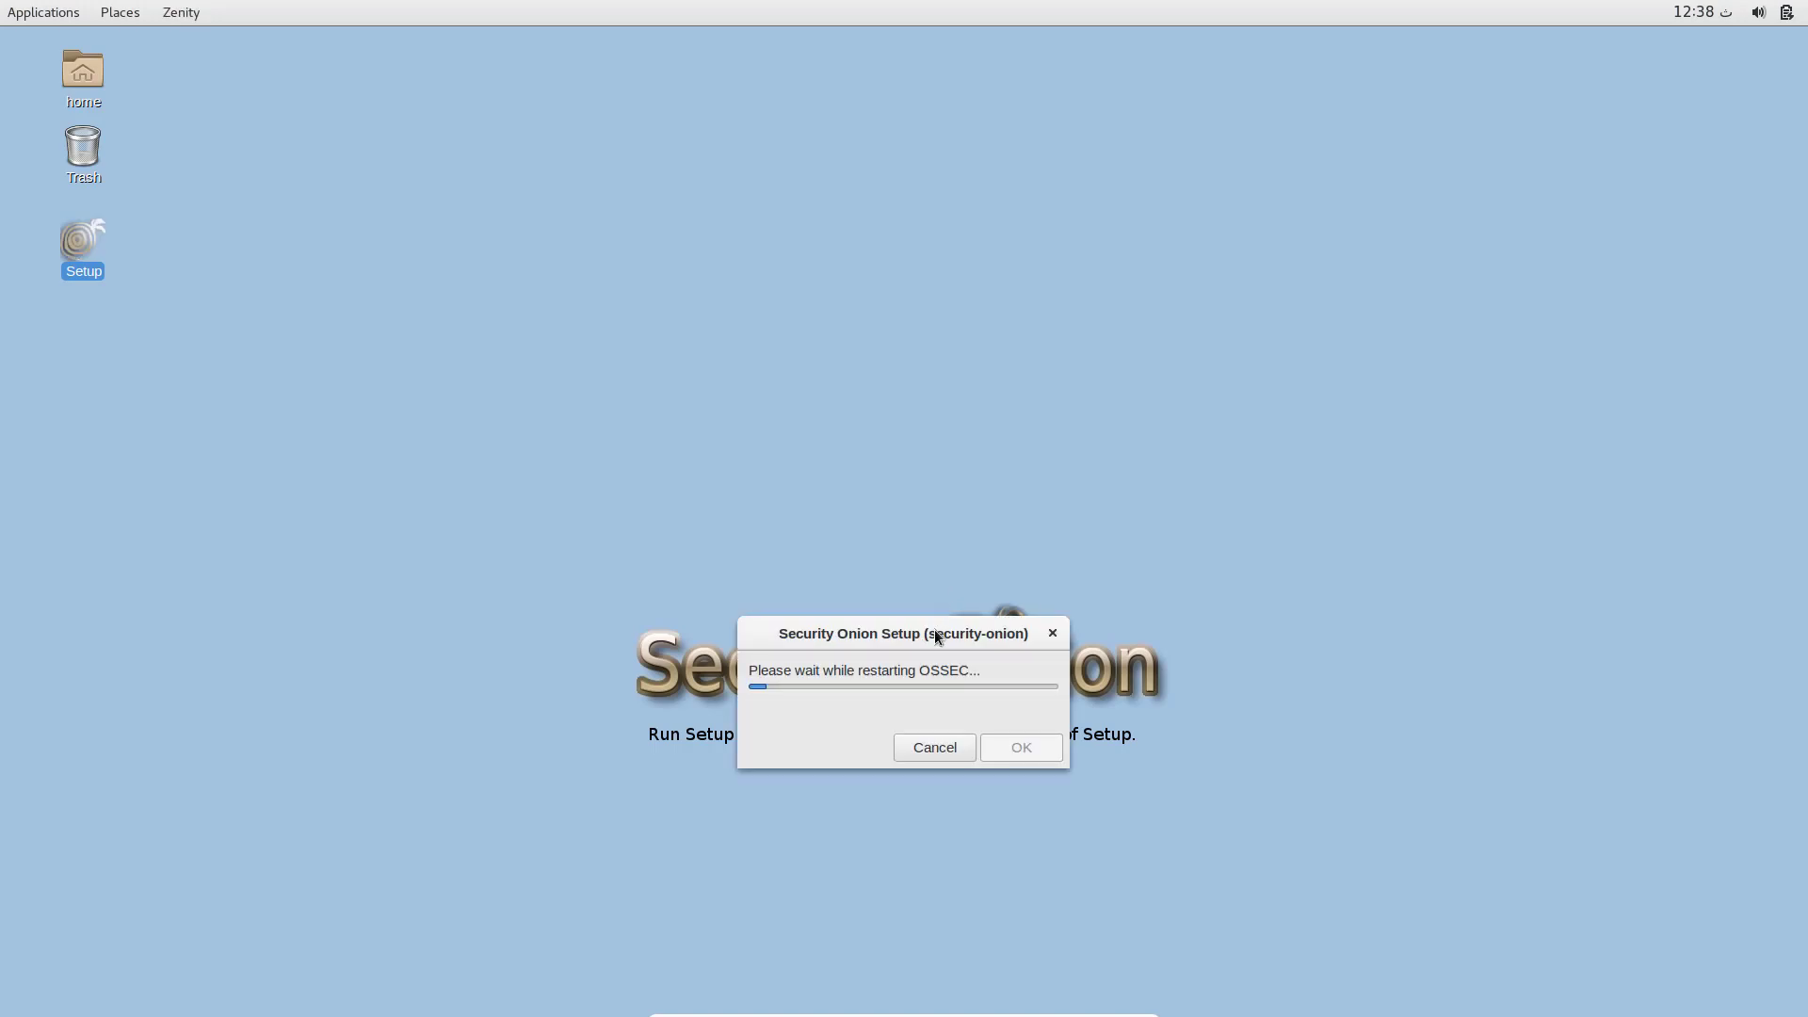
{"action": "left_click_drag", "start_coordinate": [933, 634], "coordinate": [845, 309]}
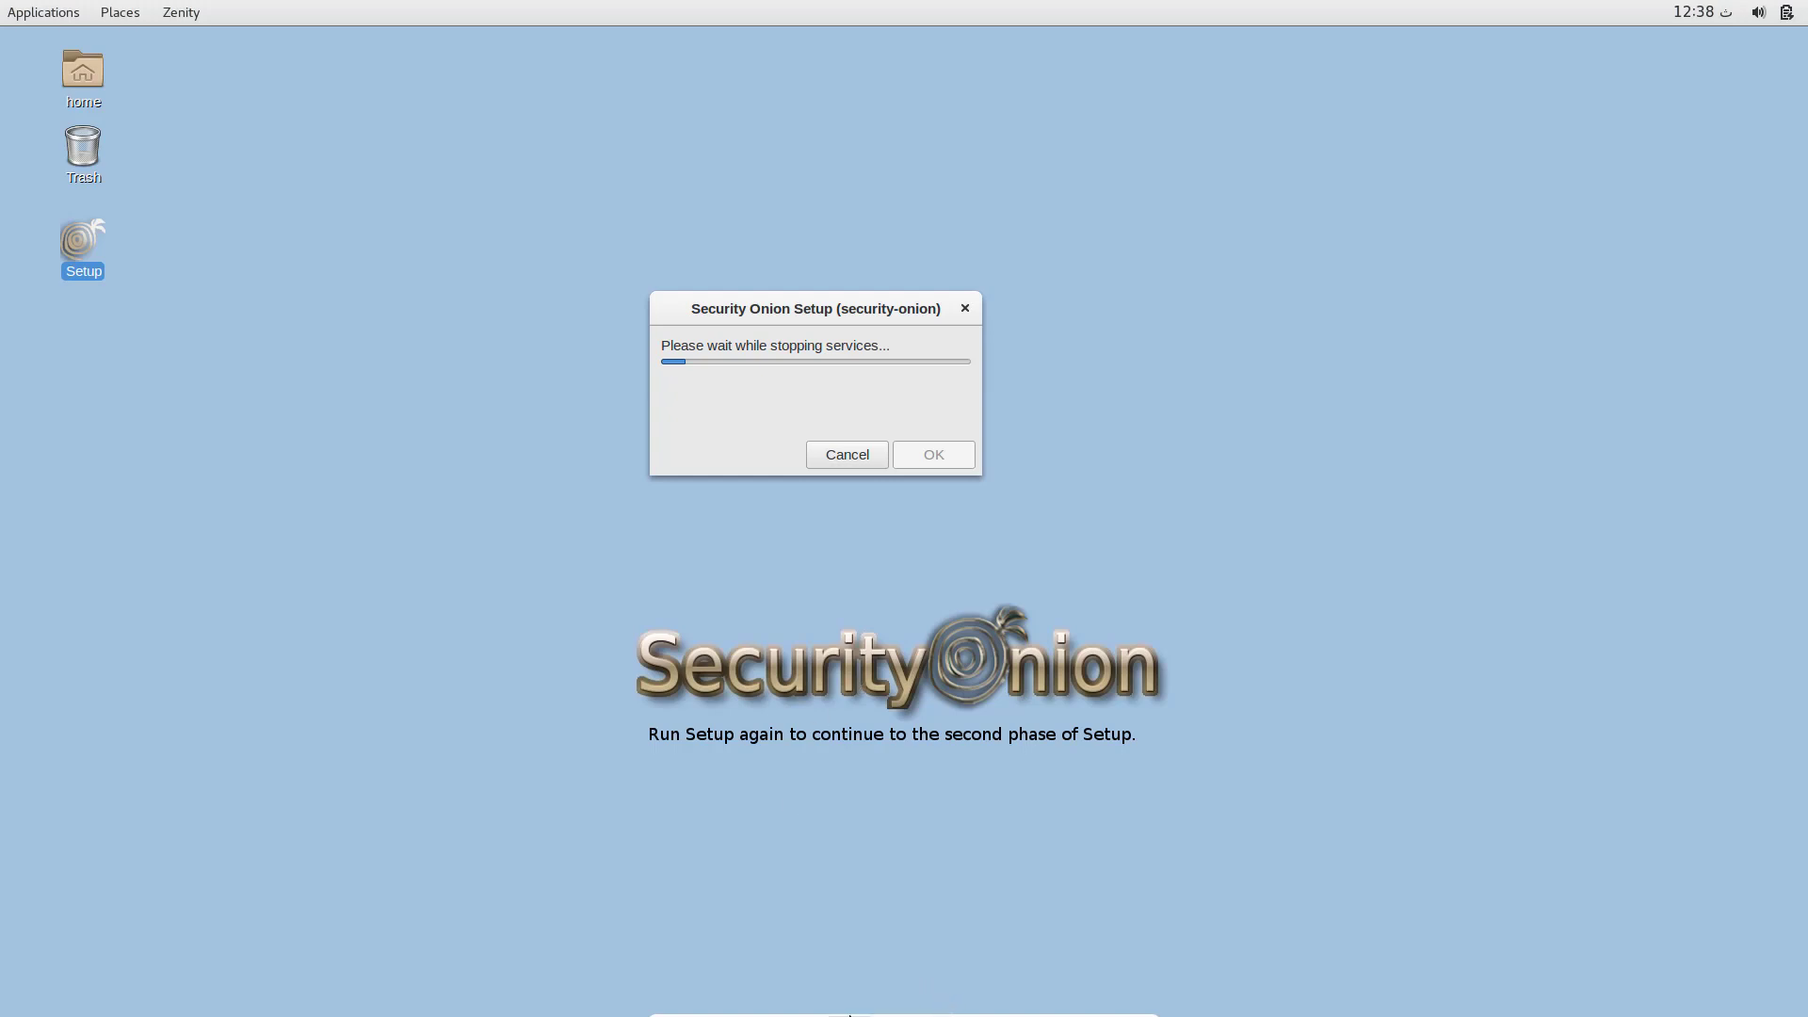
- Switch the Security onion virtual machine from full-screen mode back to a regular VirtualBox window
{"action": "mouse_move", "coordinate": [849, 1013]}
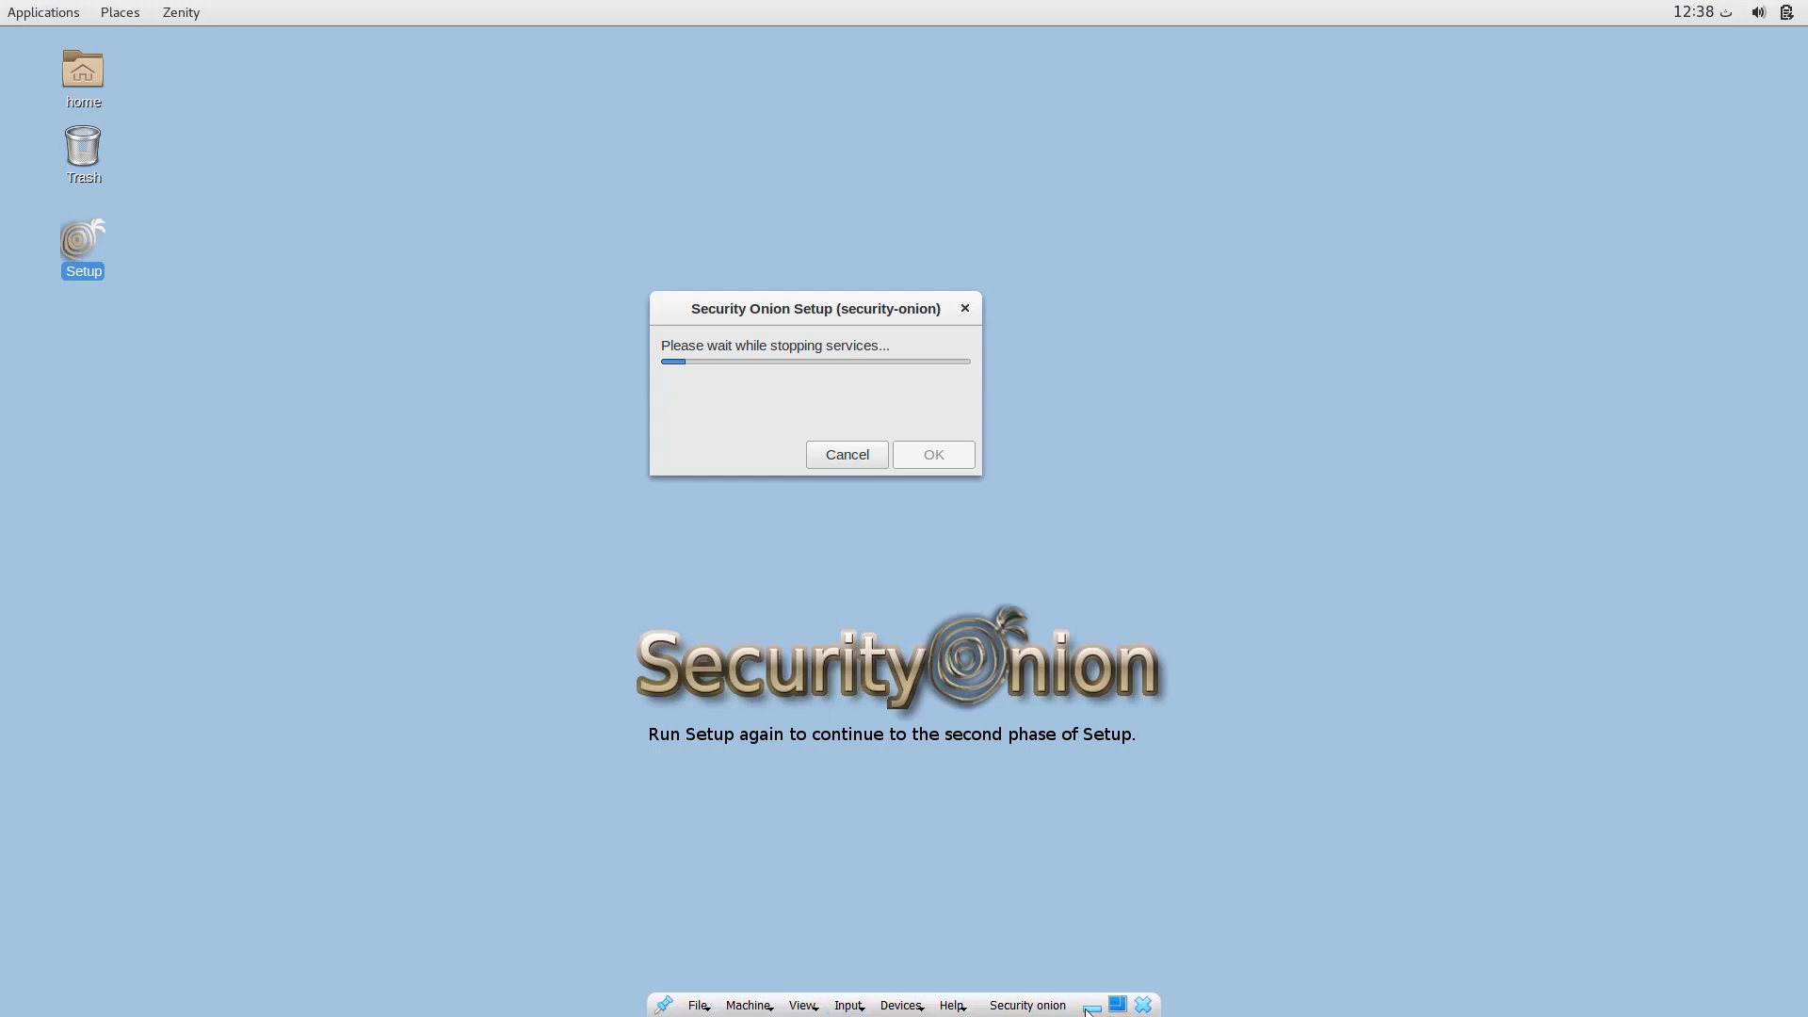
{"action": "left_click", "coordinate": [1118, 1005]}
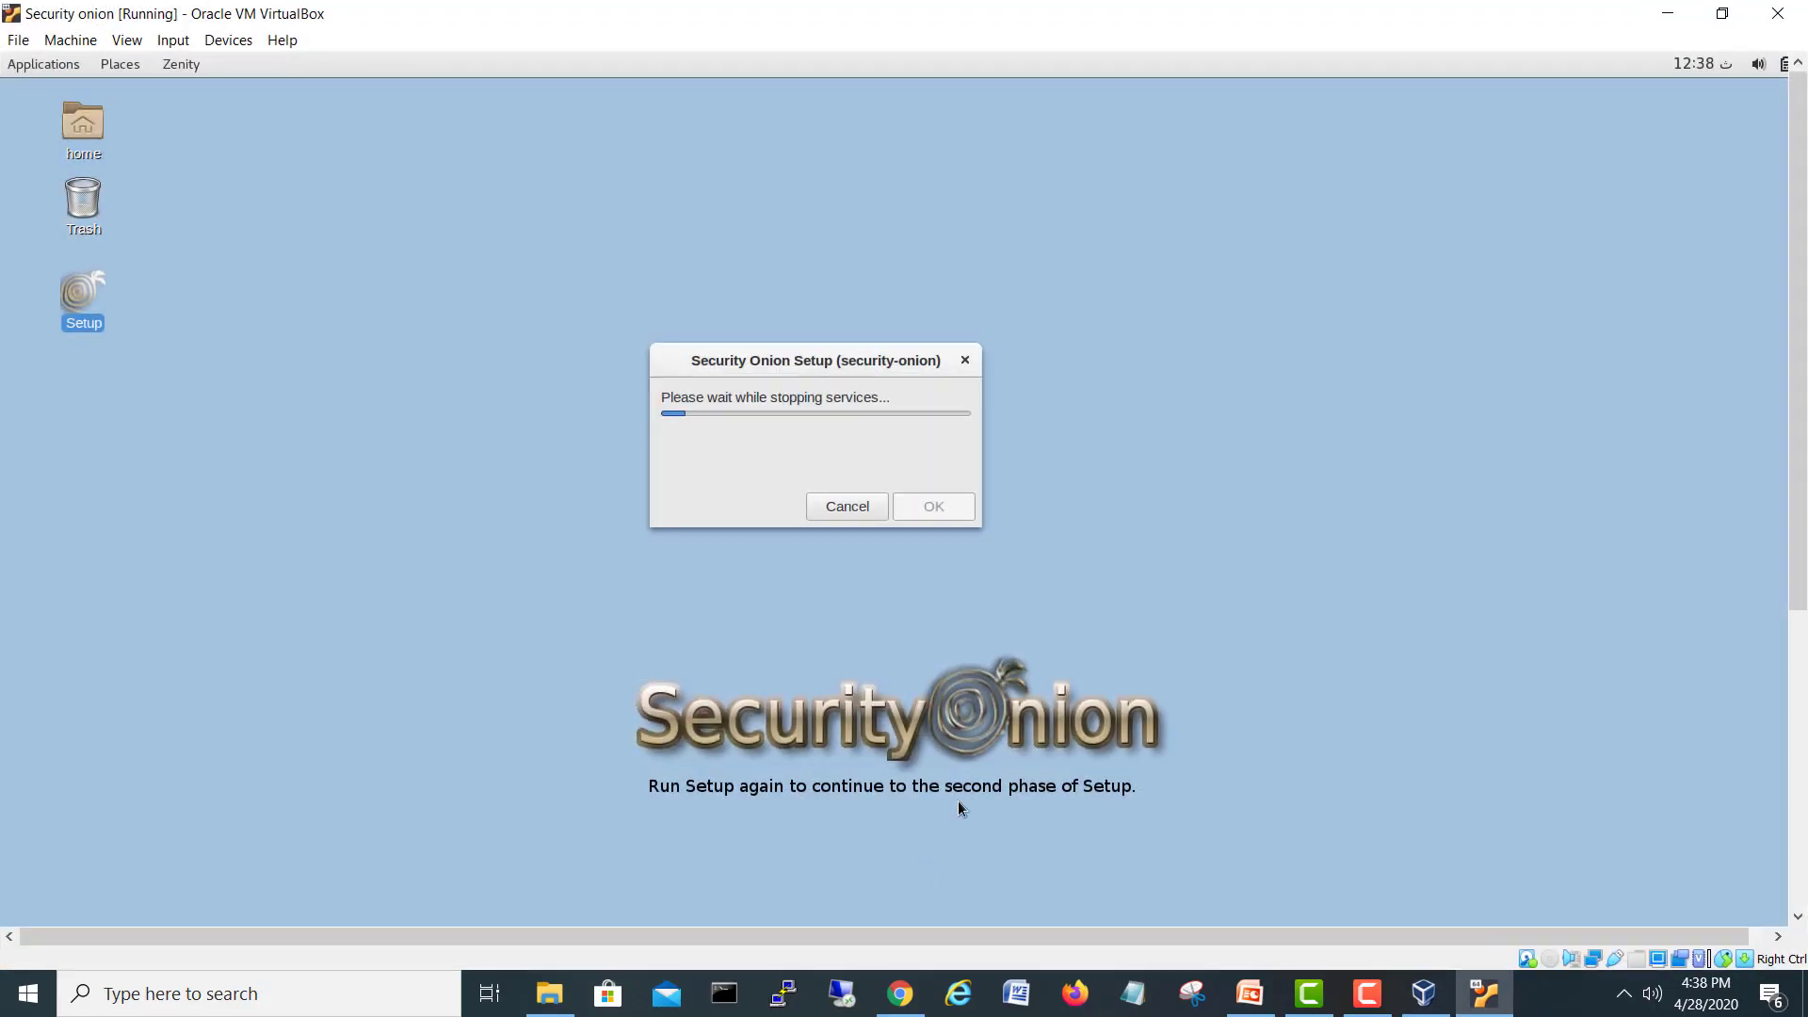
{"action": "left_click", "coordinate": [1367, 994]}
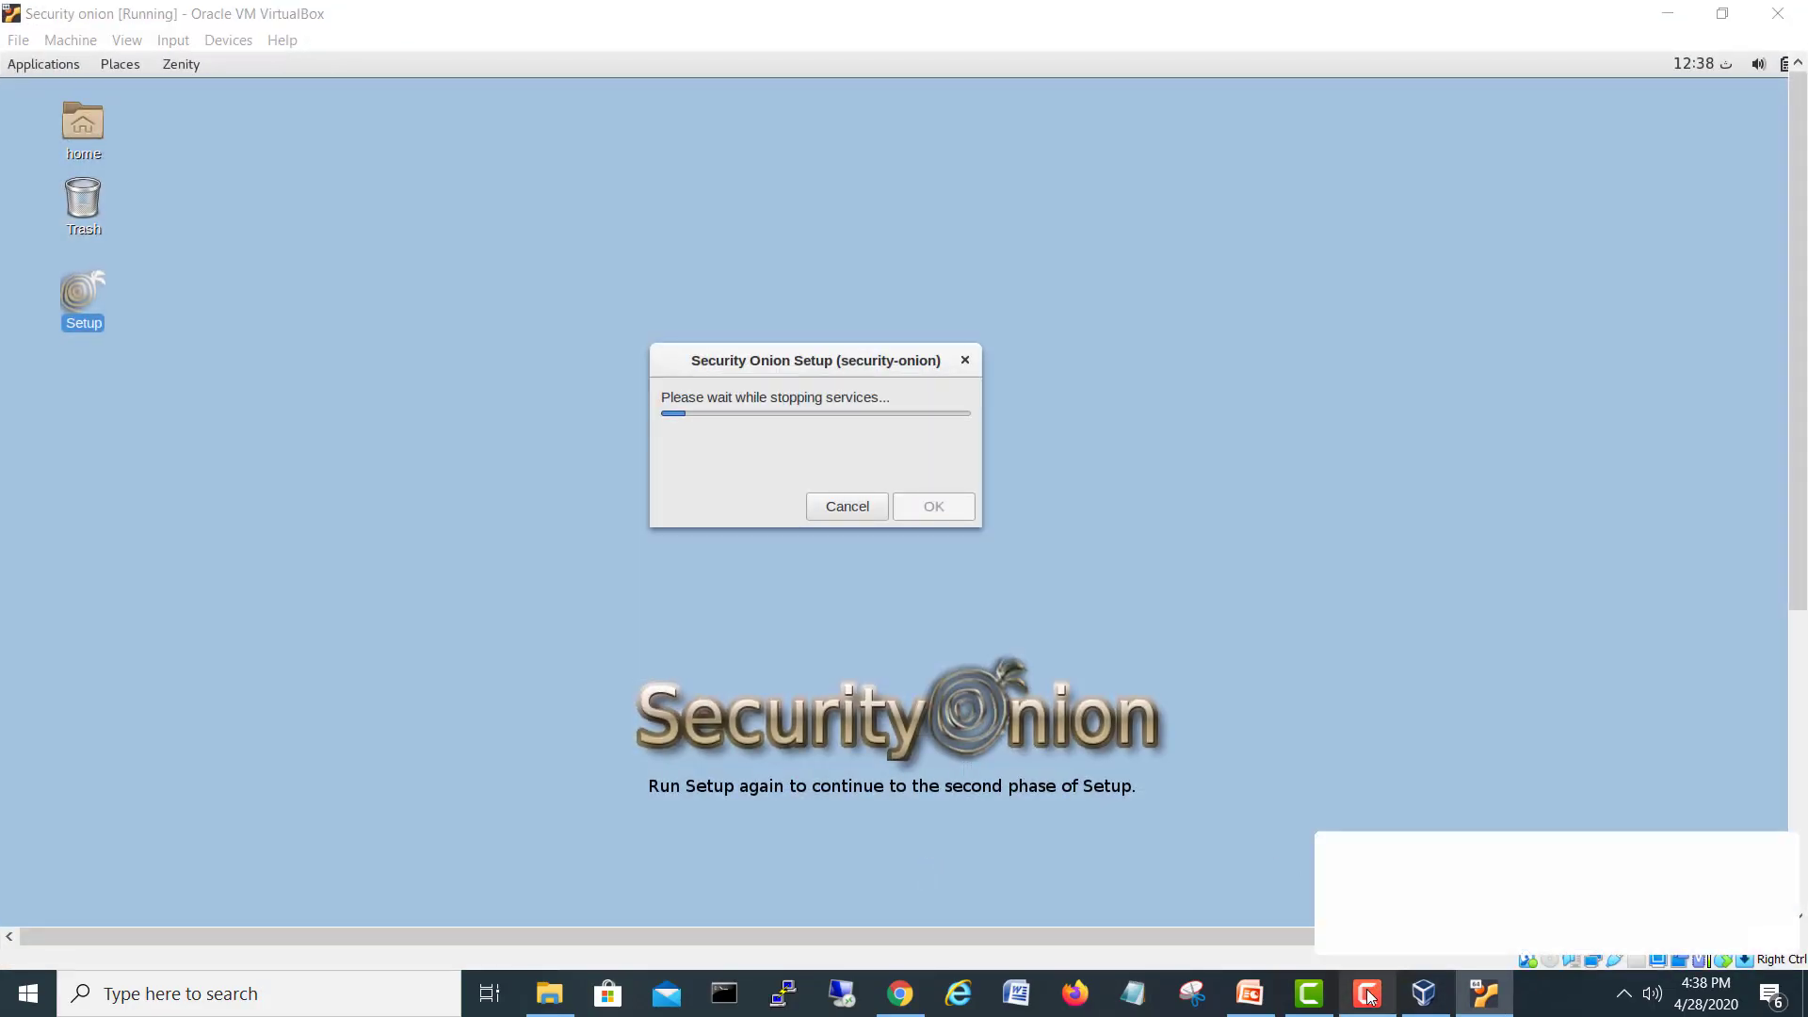
{"action": "left_click", "coordinate": [1712, 918]}
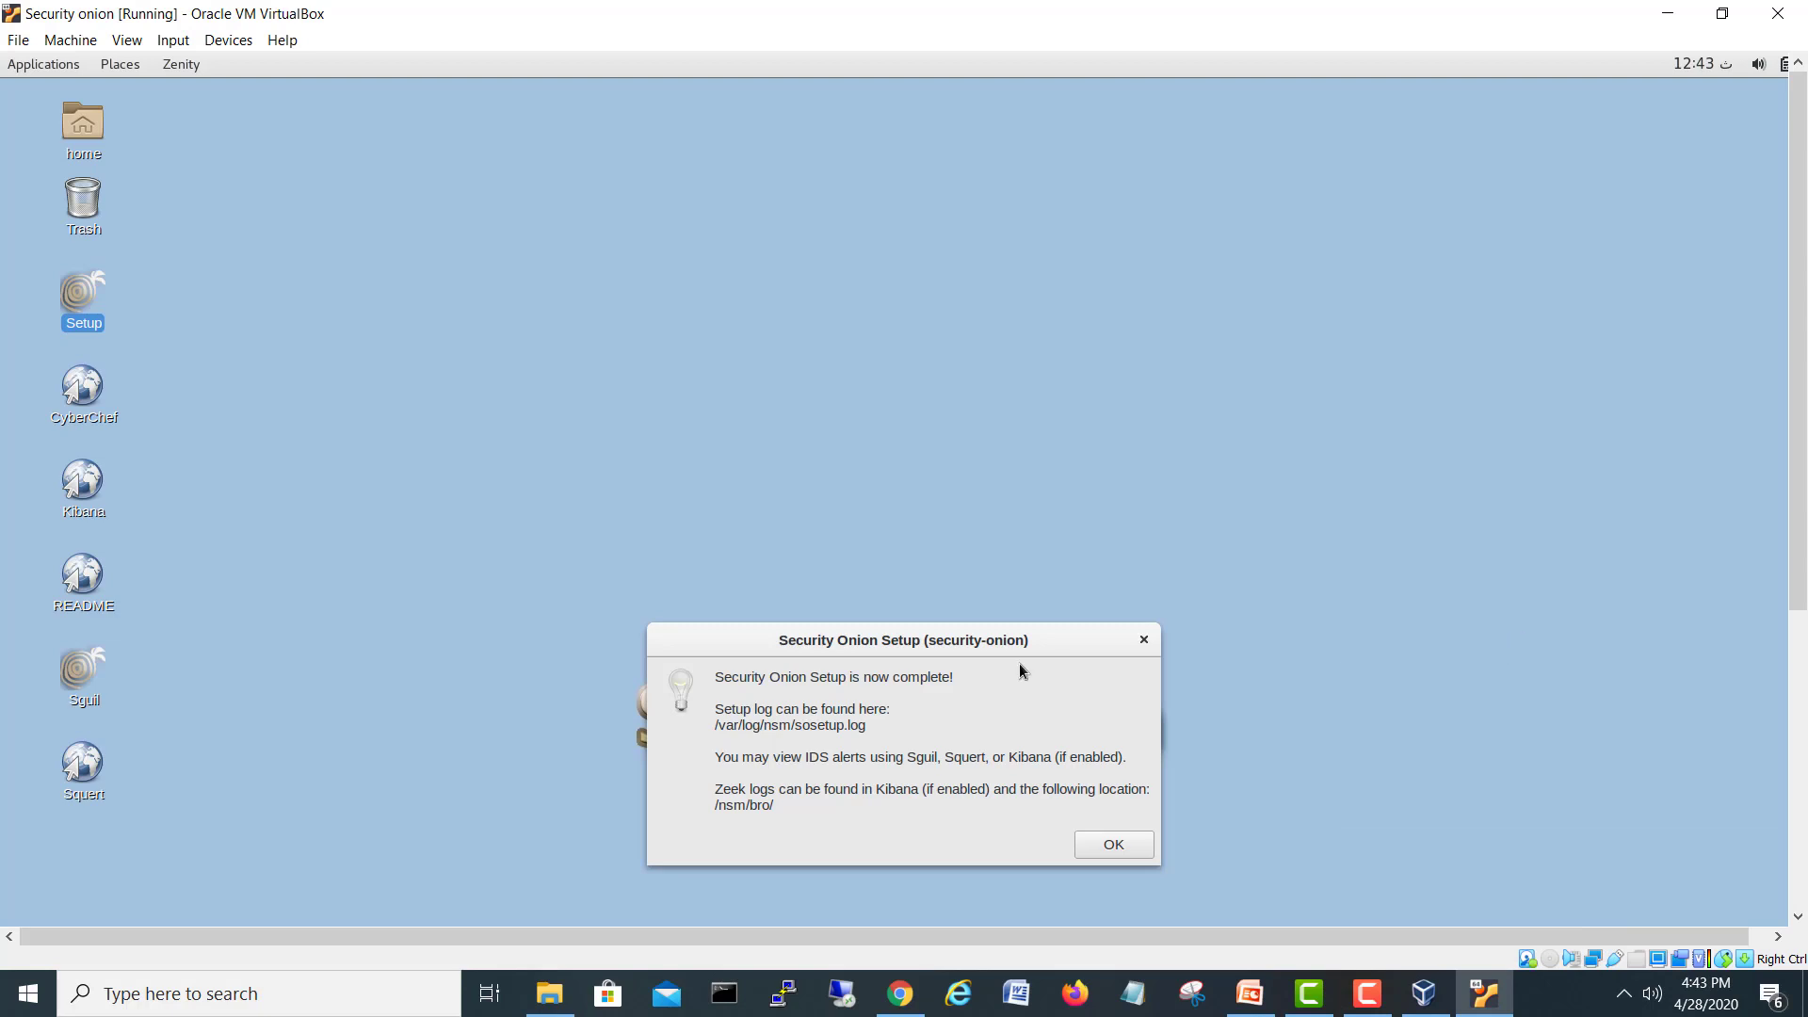
- Acknowledge the Setup completion notice, the sostat utilities notice and the notice about downloading rules
{"action": "left_click_drag", "start_coordinate": [976, 642], "coordinate": [934, 409]}
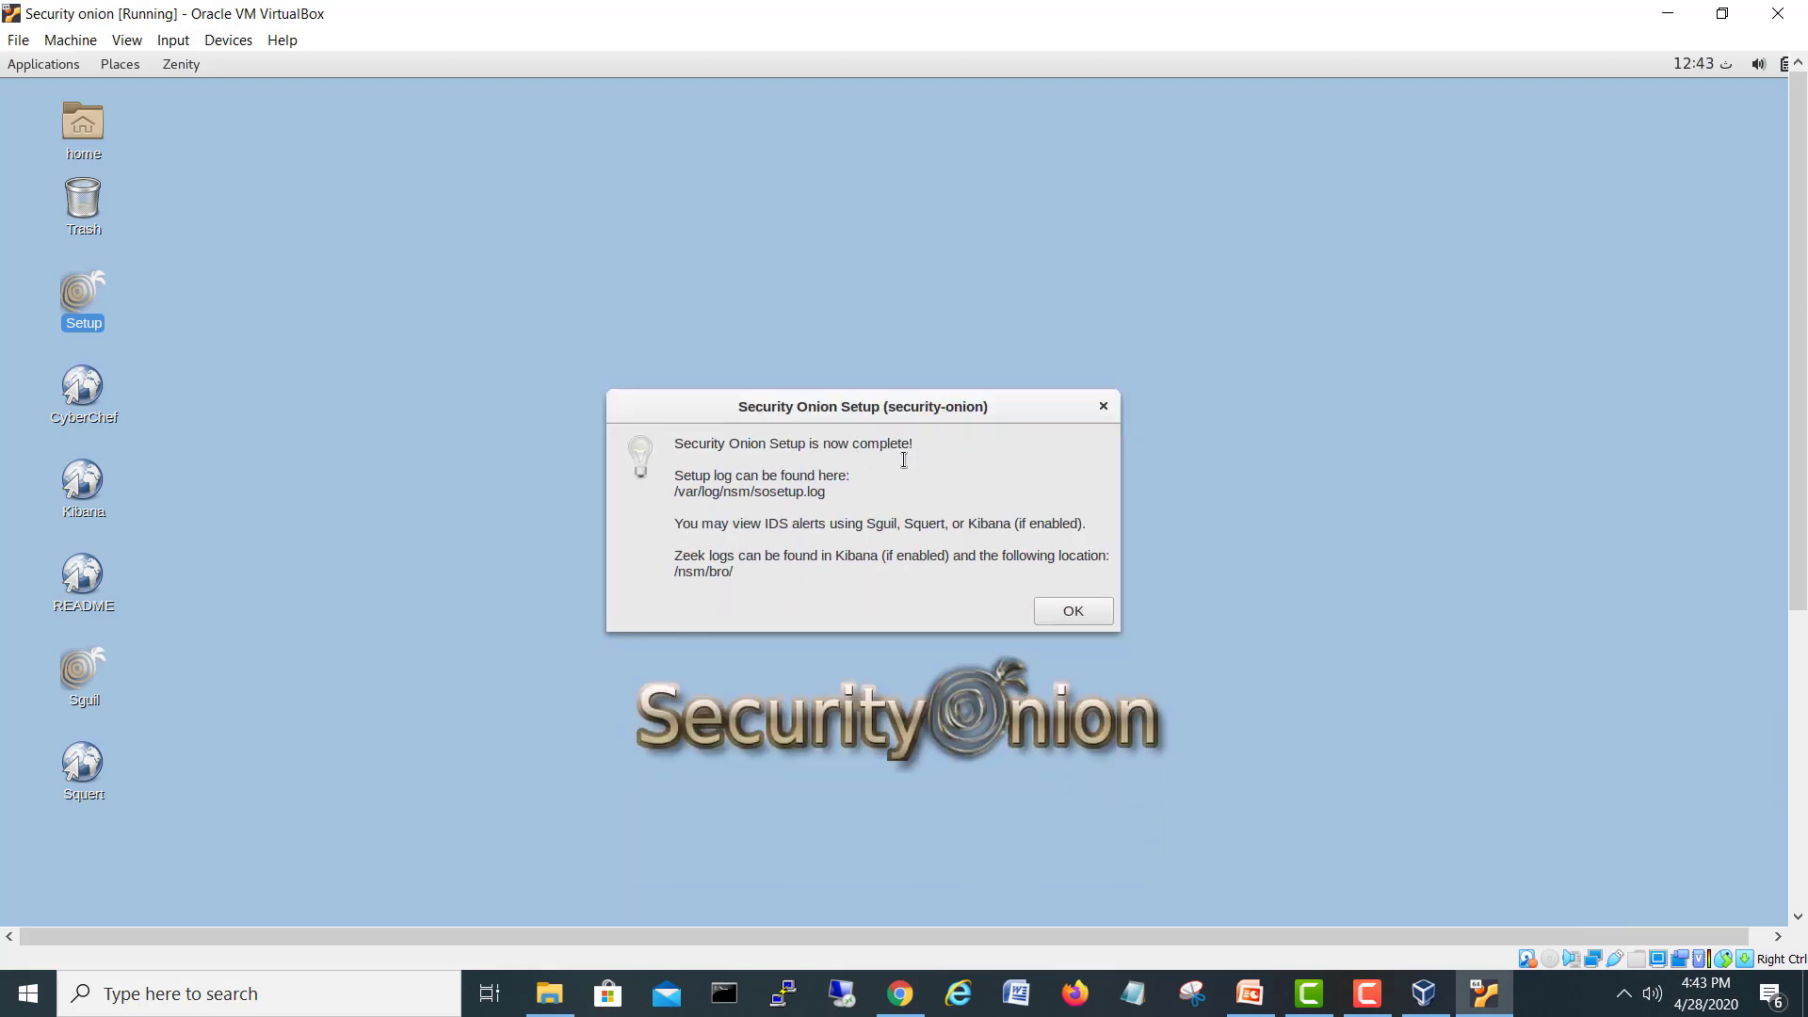
{"action": "left_click", "coordinate": [1073, 620]}
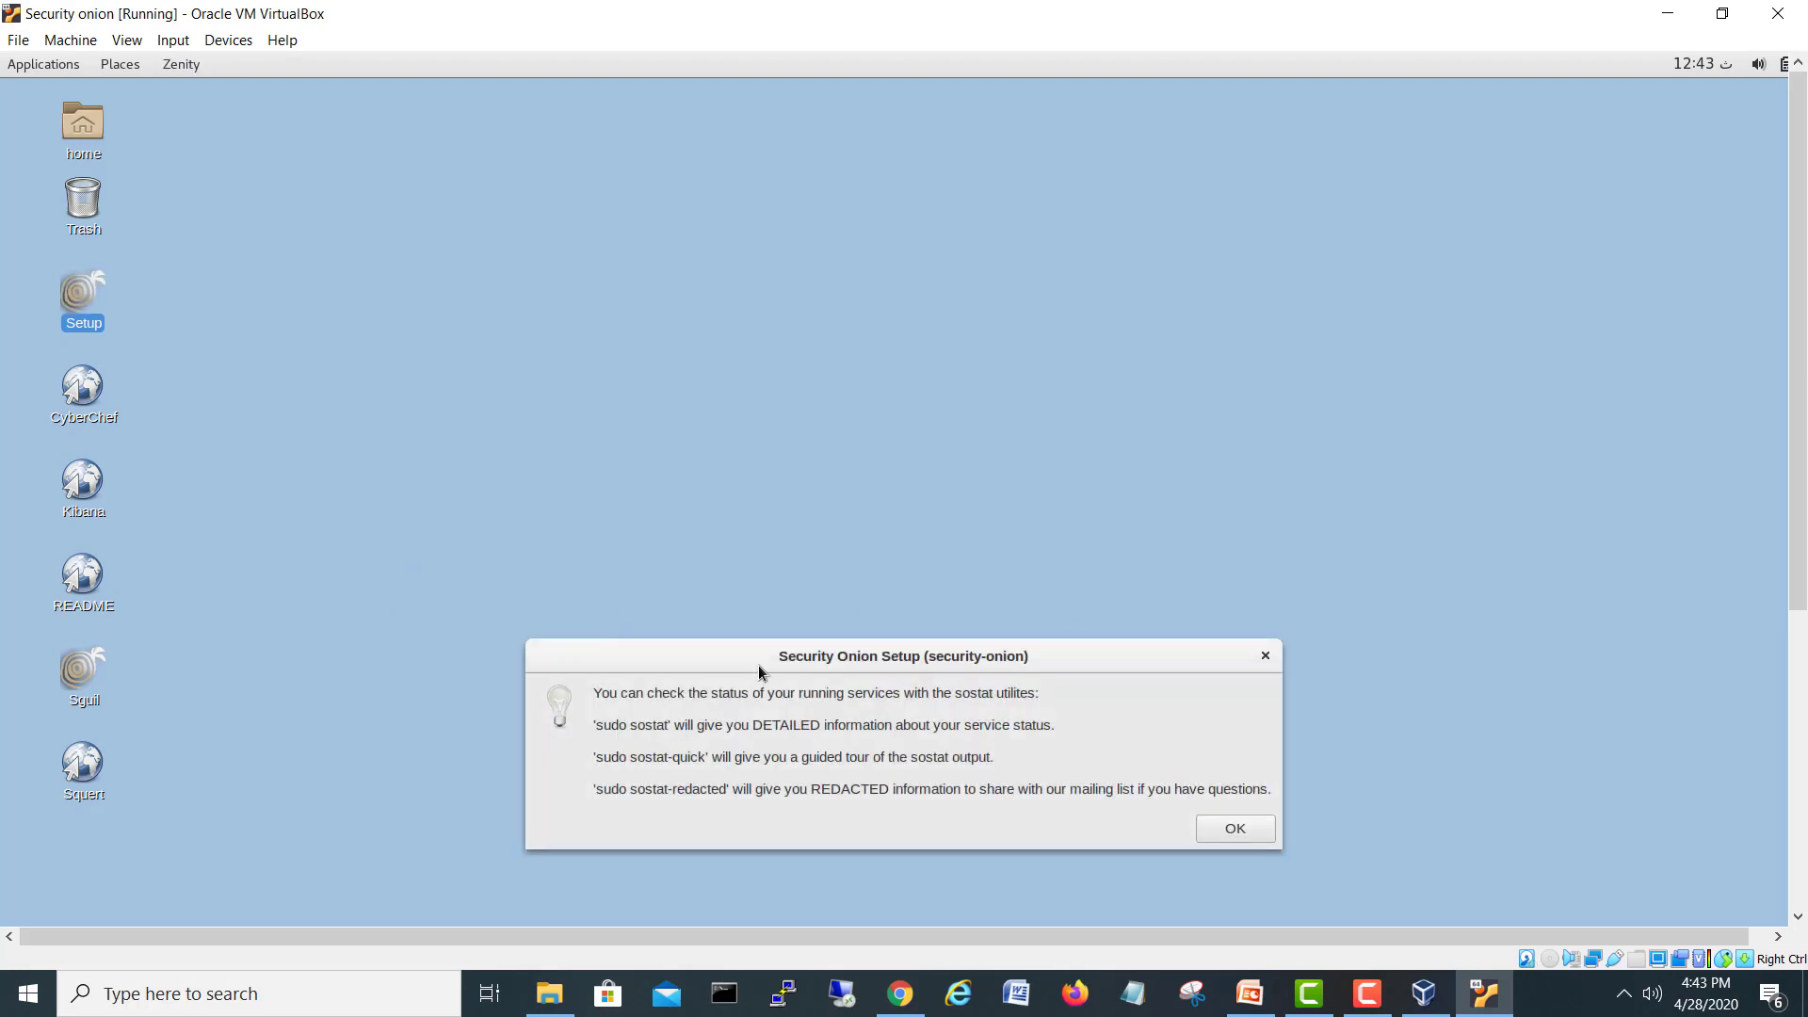
{"action": "left_click_drag", "start_coordinate": [764, 662], "coordinate": [742, 358]}
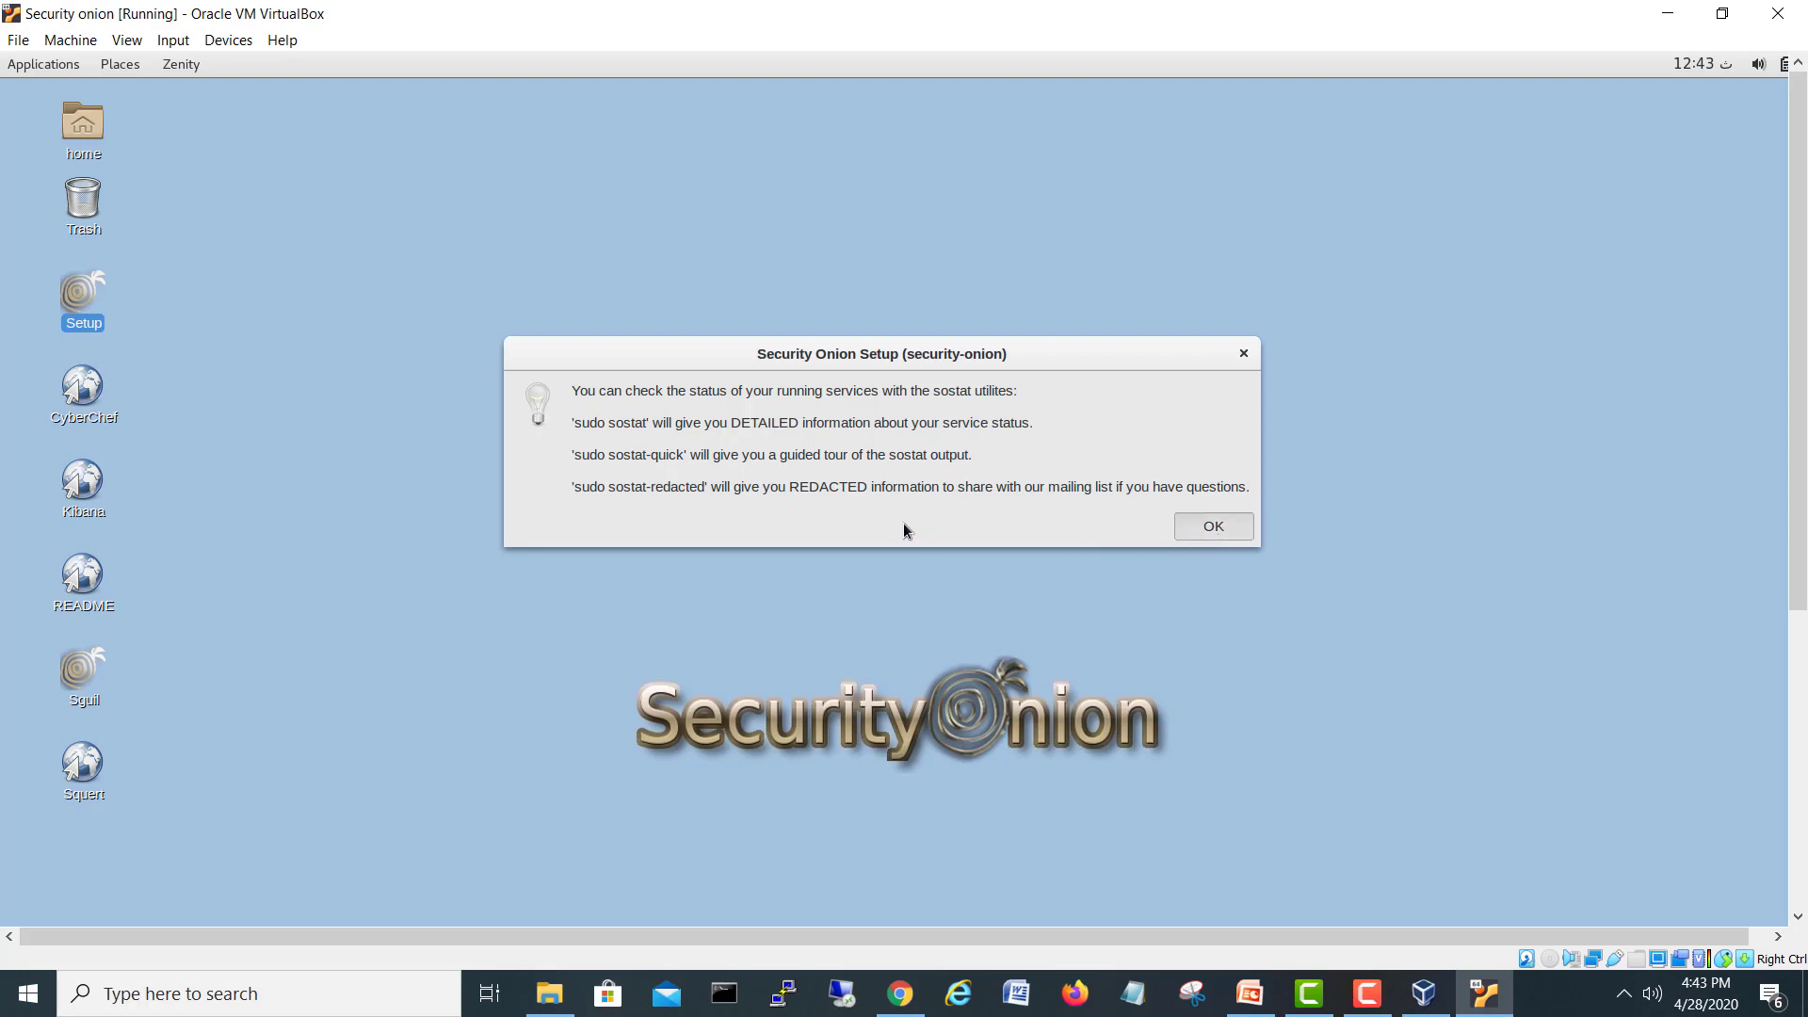
{"action": "key", "text": "Return"}
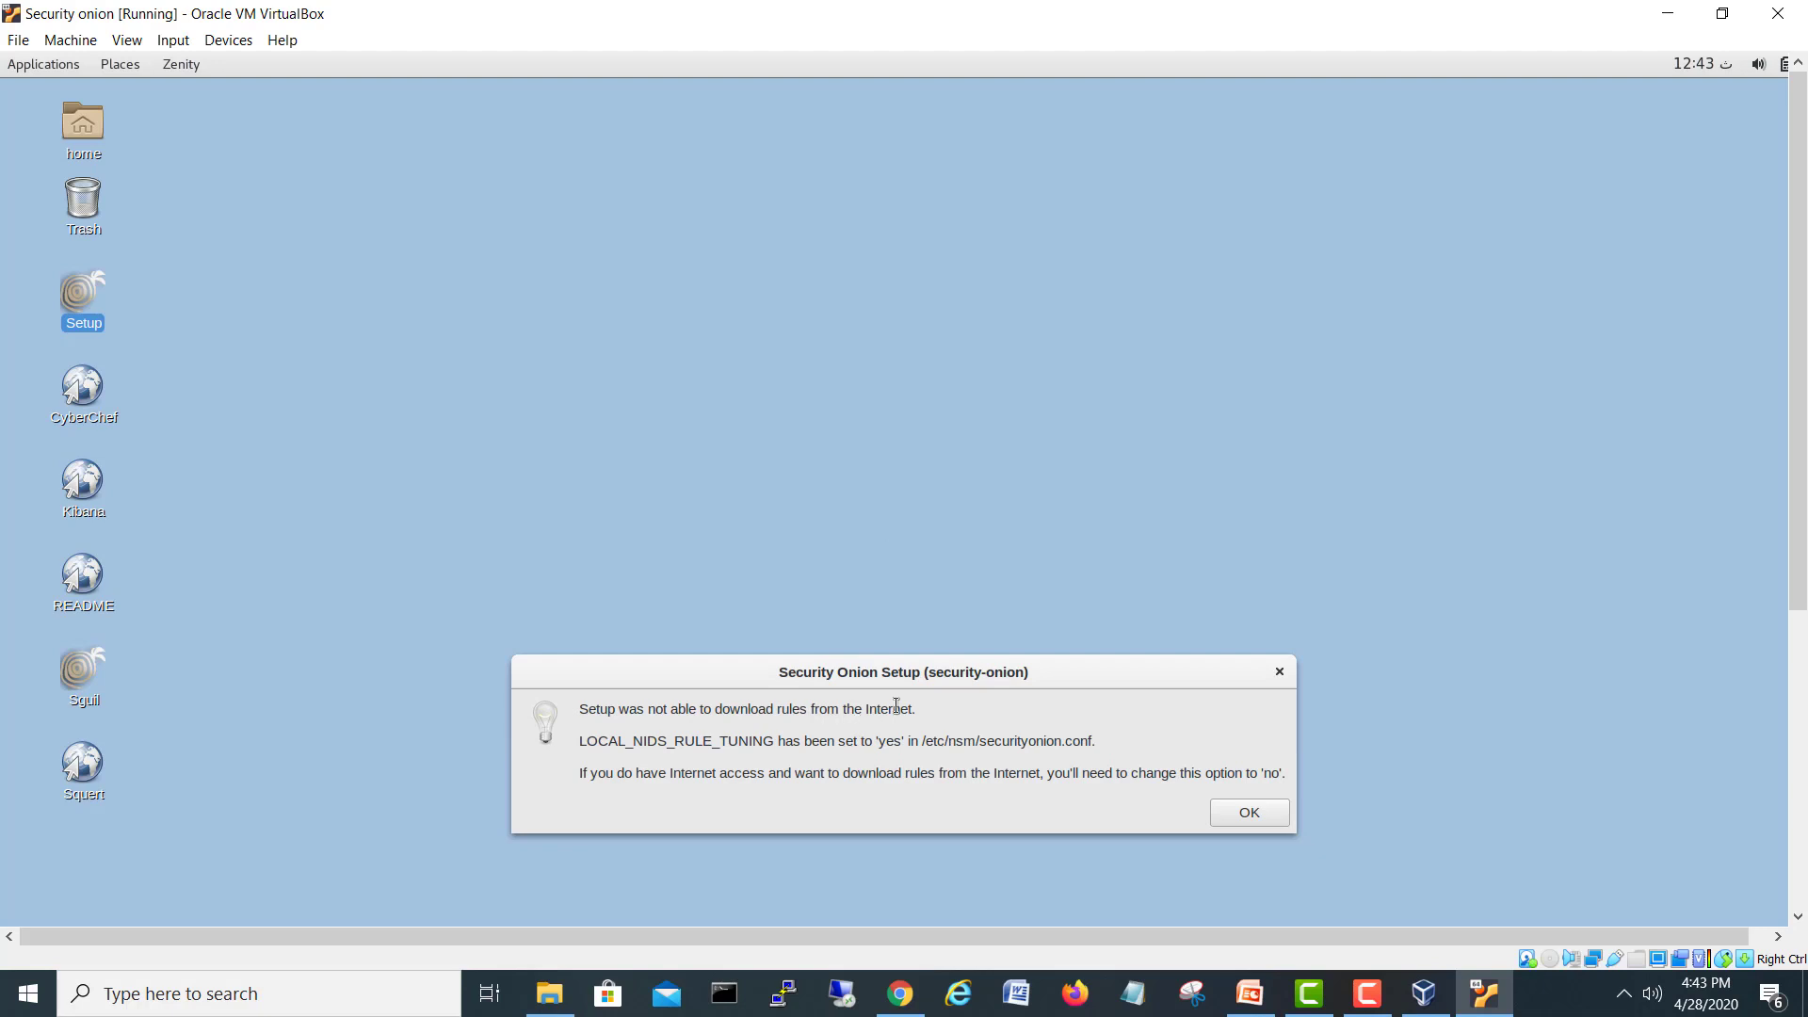
{"action": "left_click", "coordinate": [1254, 816]}
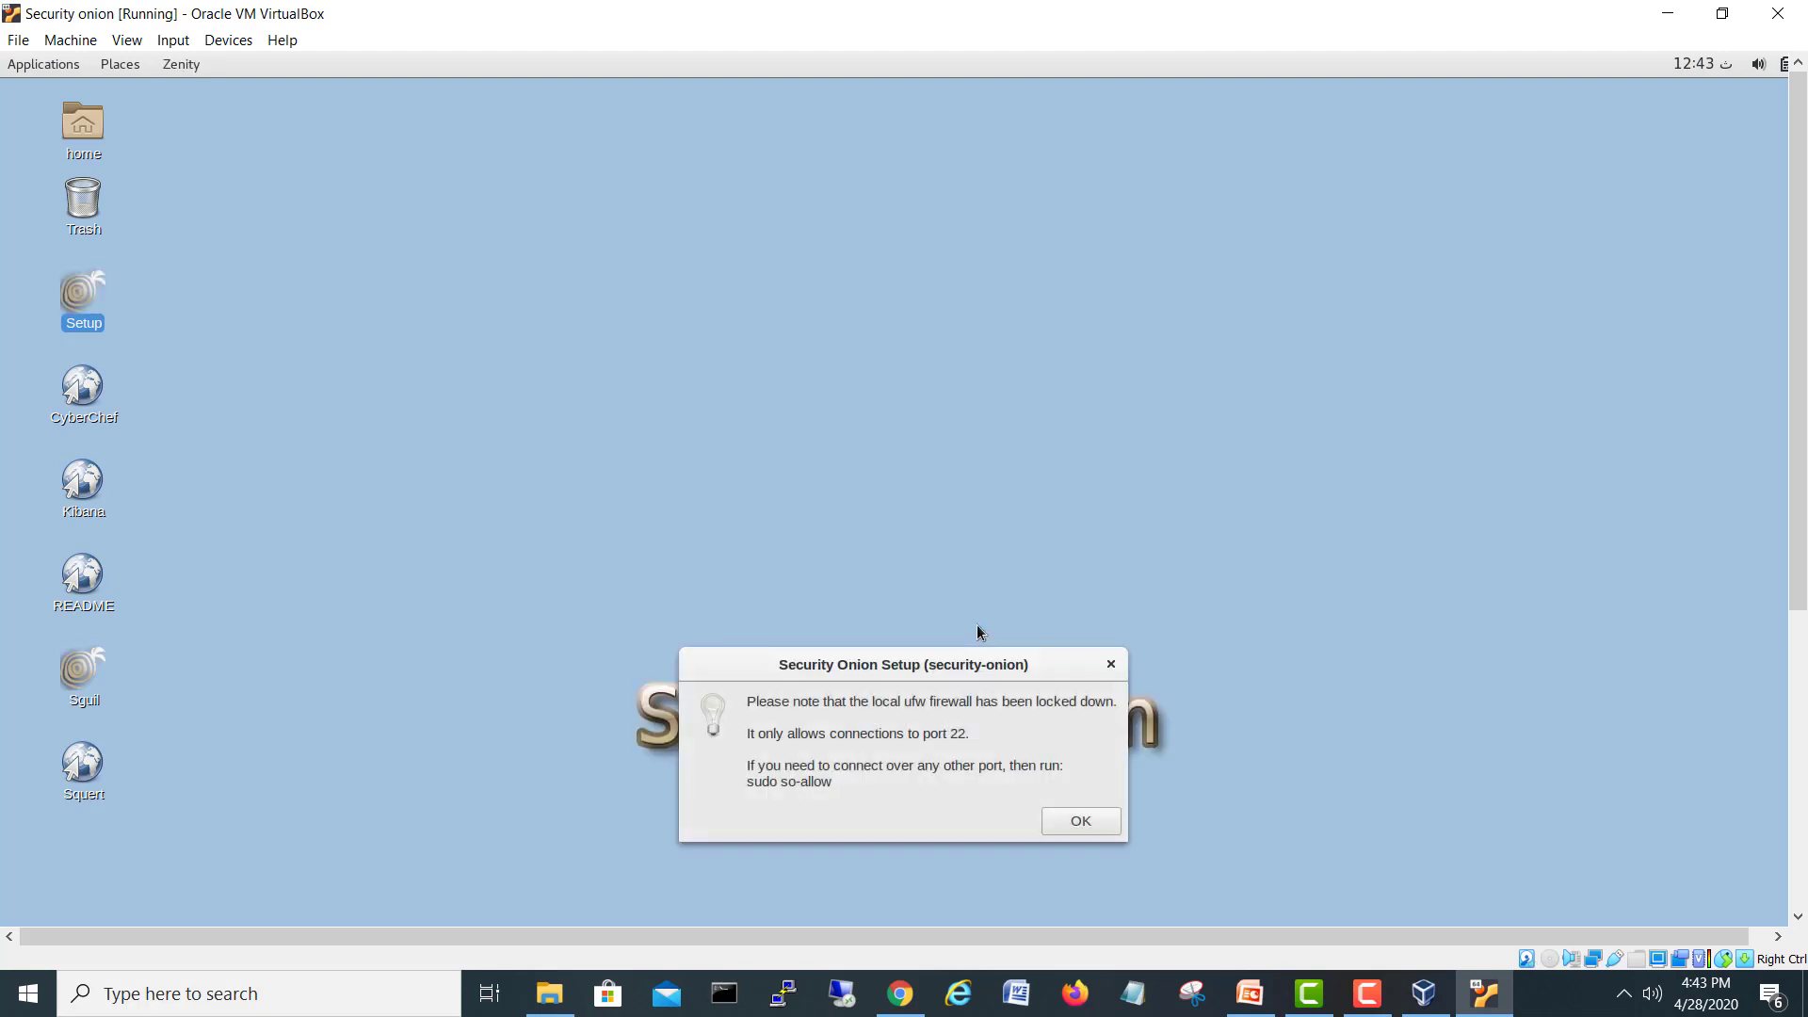
- Acknowledge the remaining Setup notices about the ufw firewall, the support links and the training services
{"action": "left_click_drag", "start_coordinate": [918, 667], "coordinate": [922, 443]}
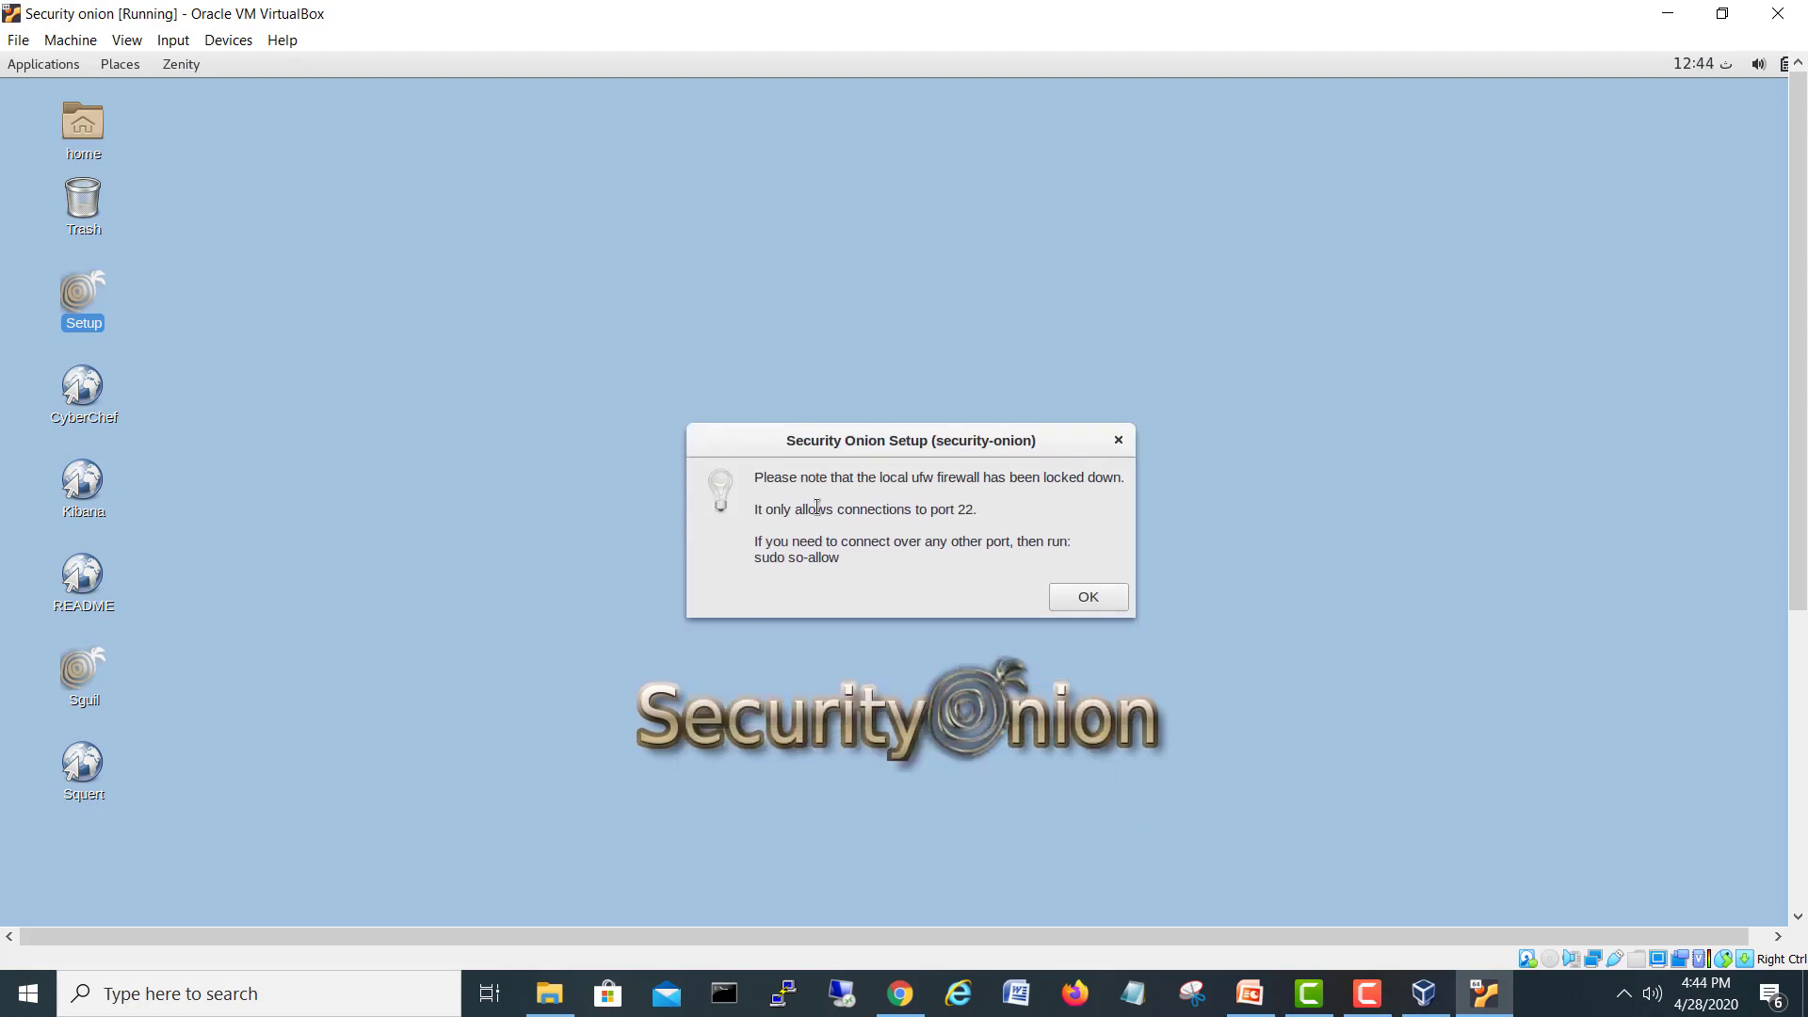
{"action": "left_click_drag", "start_coordinate": [978, 509], "coordinate": [904, 509]}
{"action": "left_click", "coordinate": [1079, 599]}
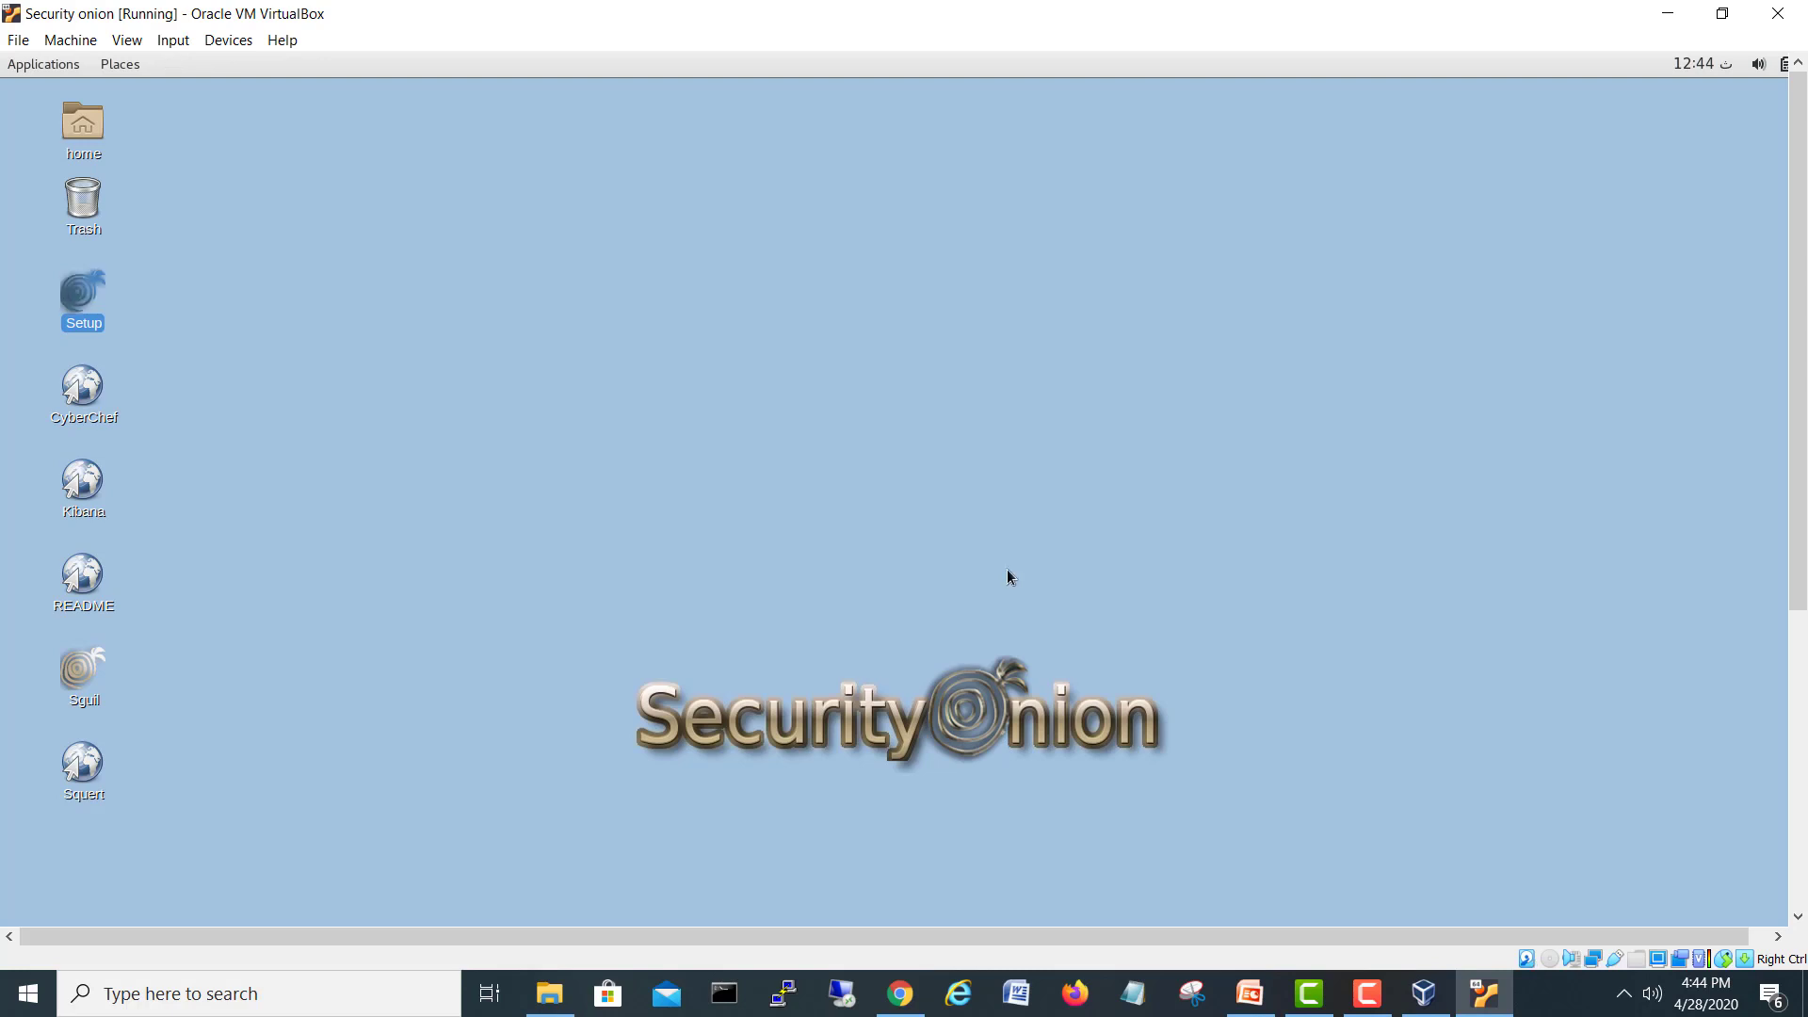
{"action": "left_click_drag", "start_coordinate": [940, 640], "coordinate": [897, 396]}
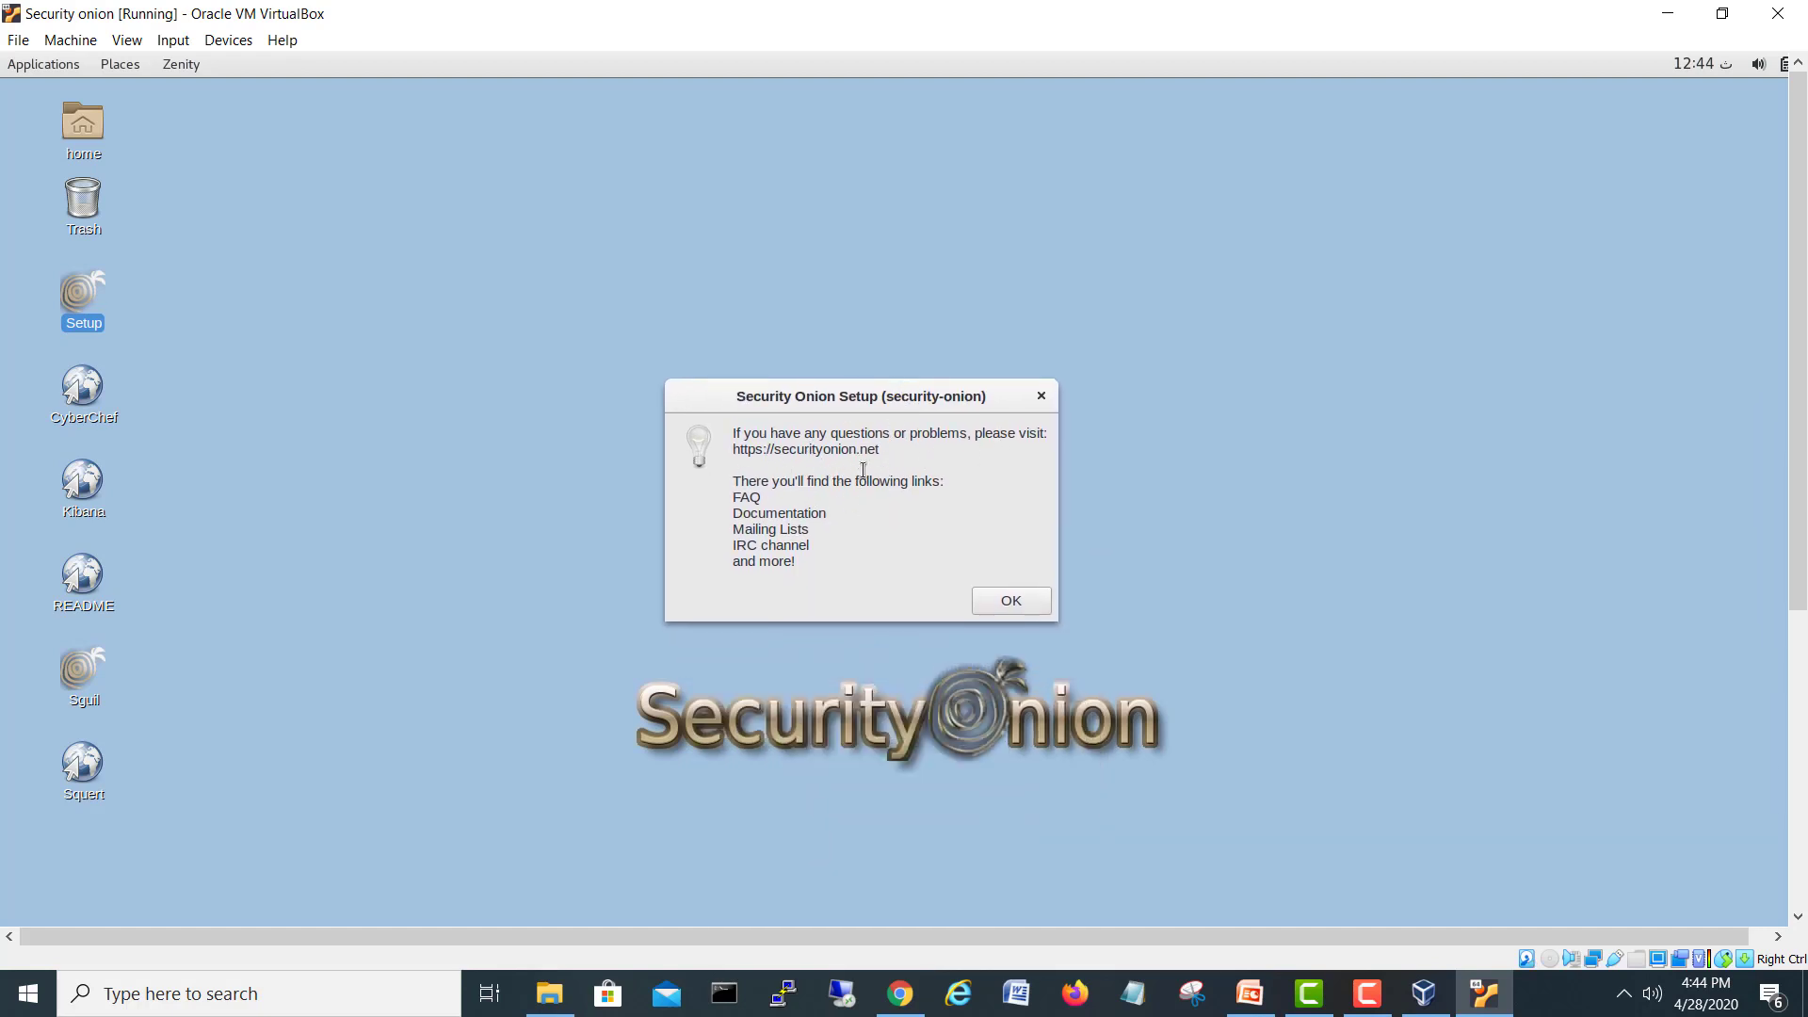
{"action": "left_click", "coordinate": [1033, 601]}
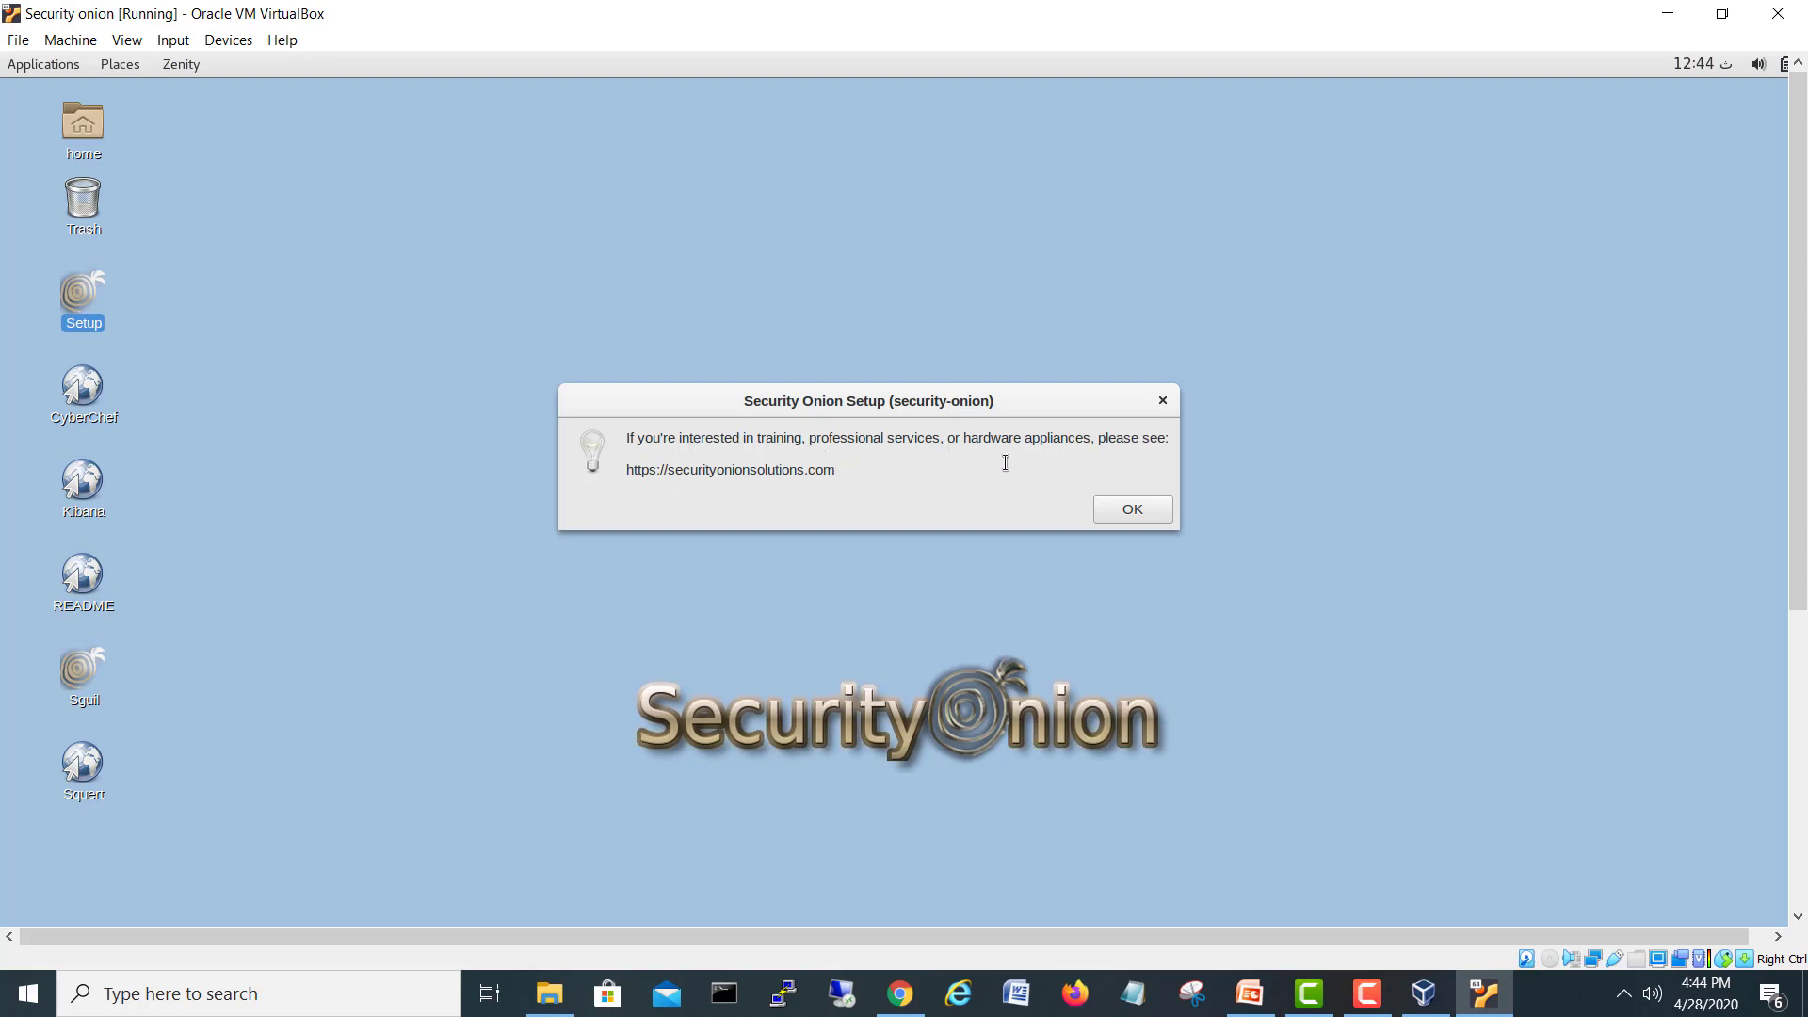
{"action": "left_click", "coordinate": [1126, 519]}
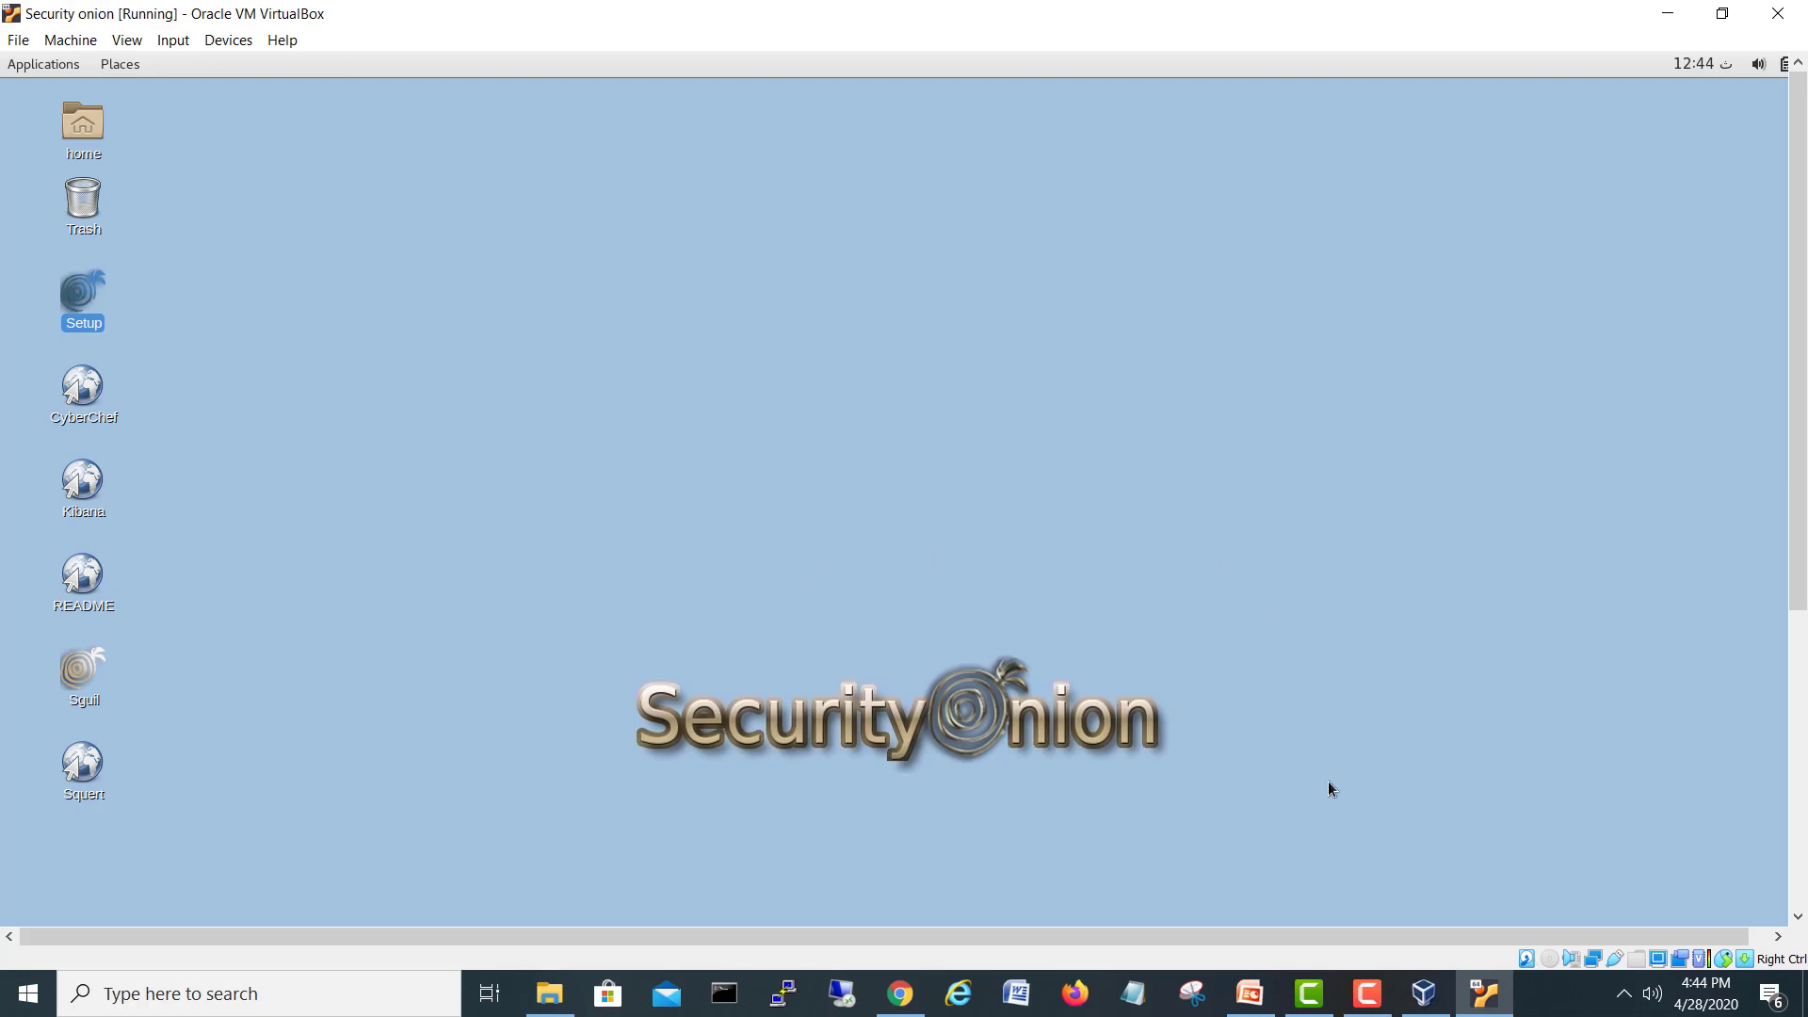
{"action": "left_click", "coordinate": [1367, 994]}
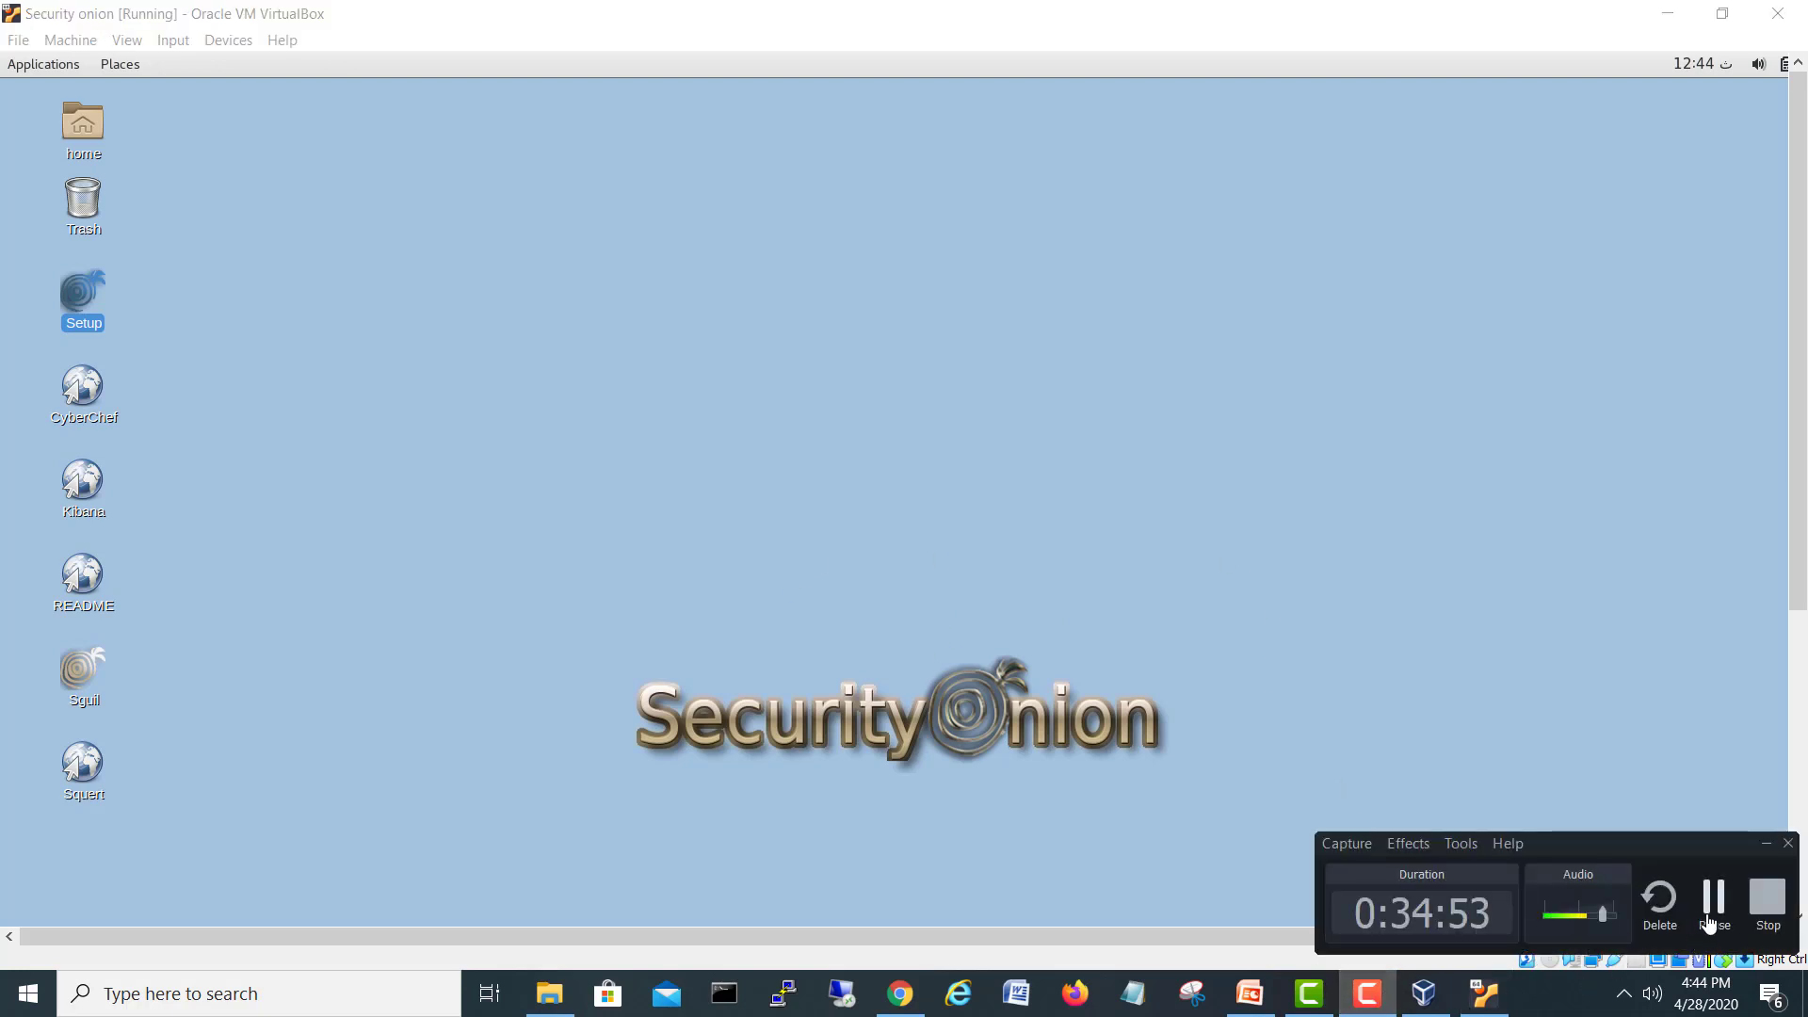
{"action": "left_click", "coordinate": [1286, 580]}
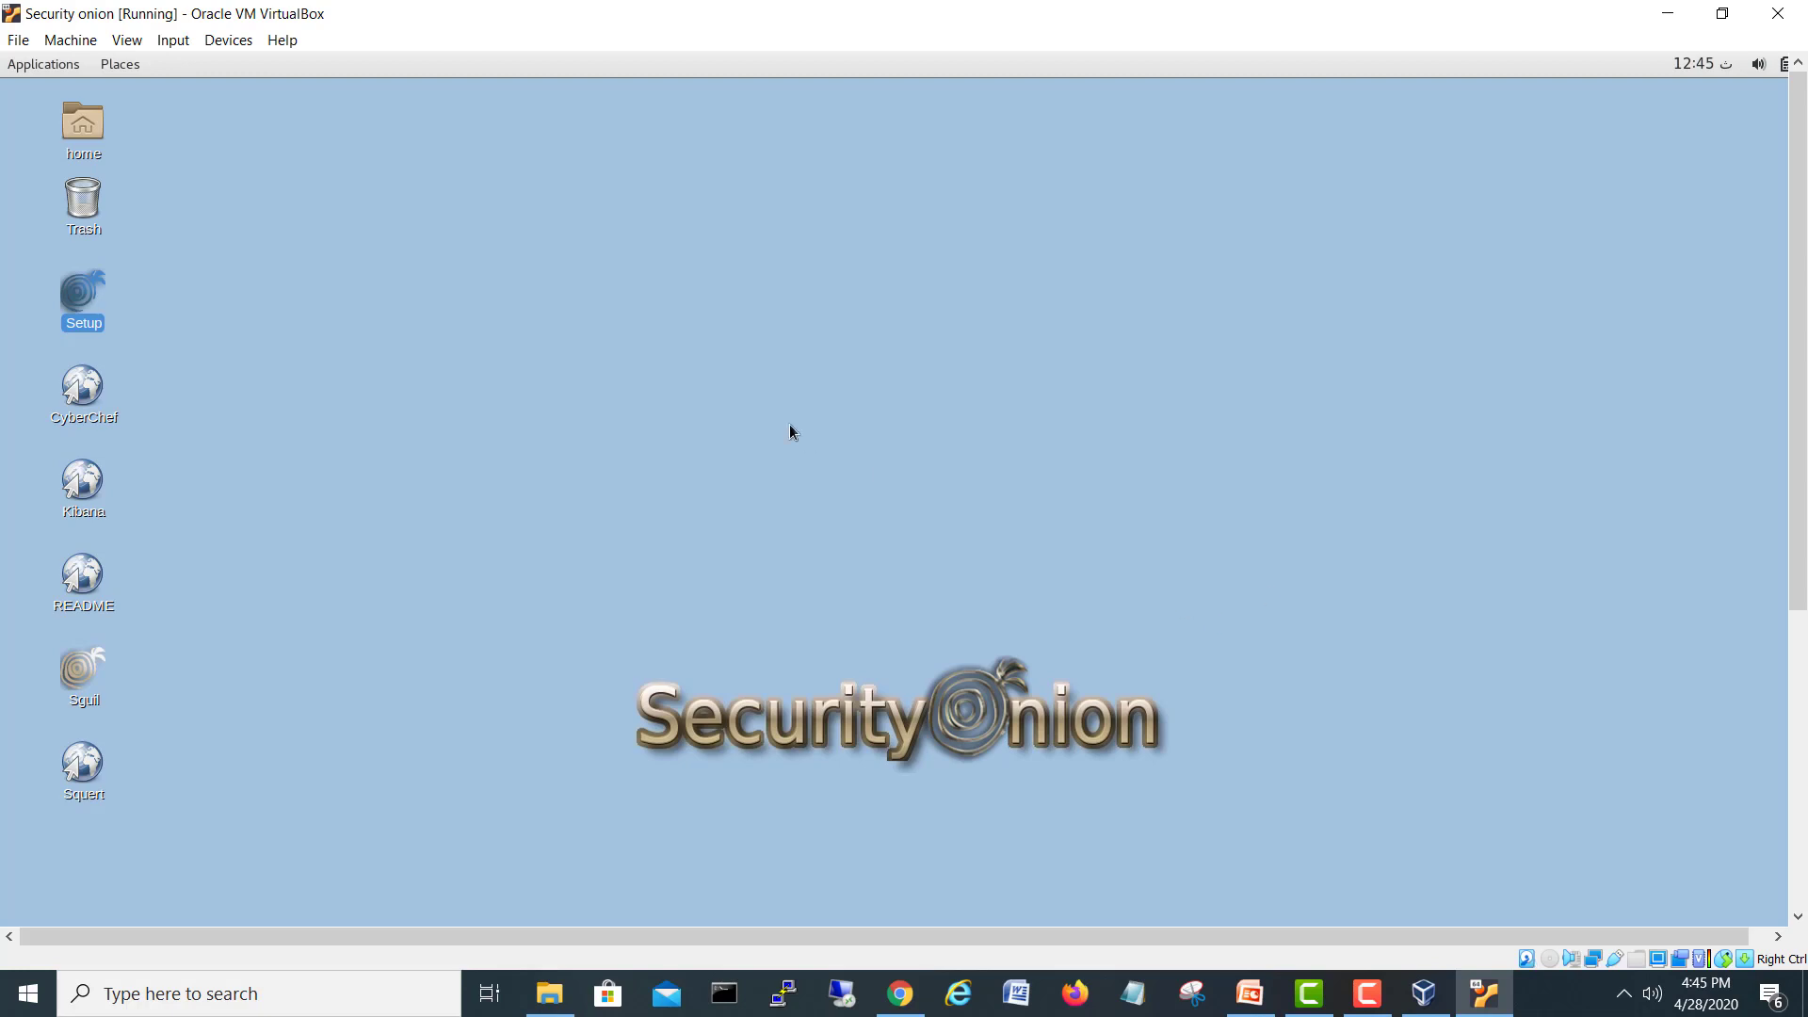
{"action": "left_click", "coordinate": [334, 250]}
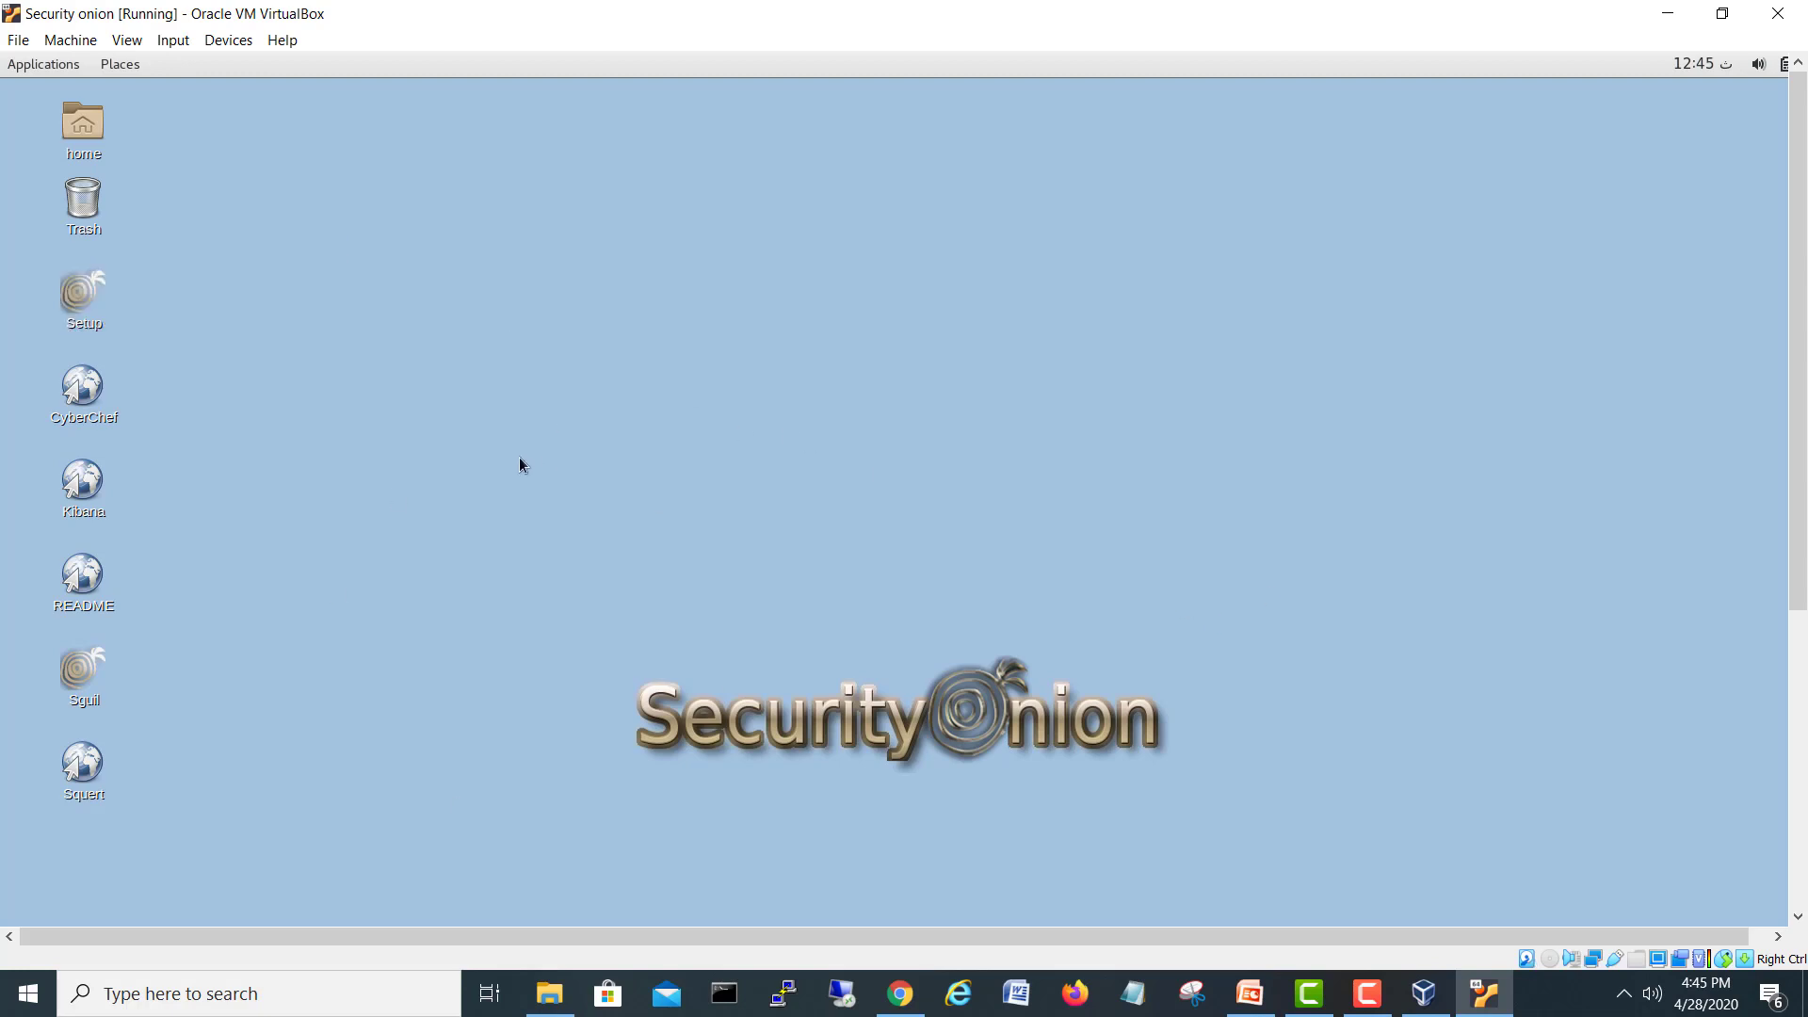
- Open Sguil and log in to localhost on port 7734 with the account's username and password
{"action": "double_click", "coordinate": [79, 673]}
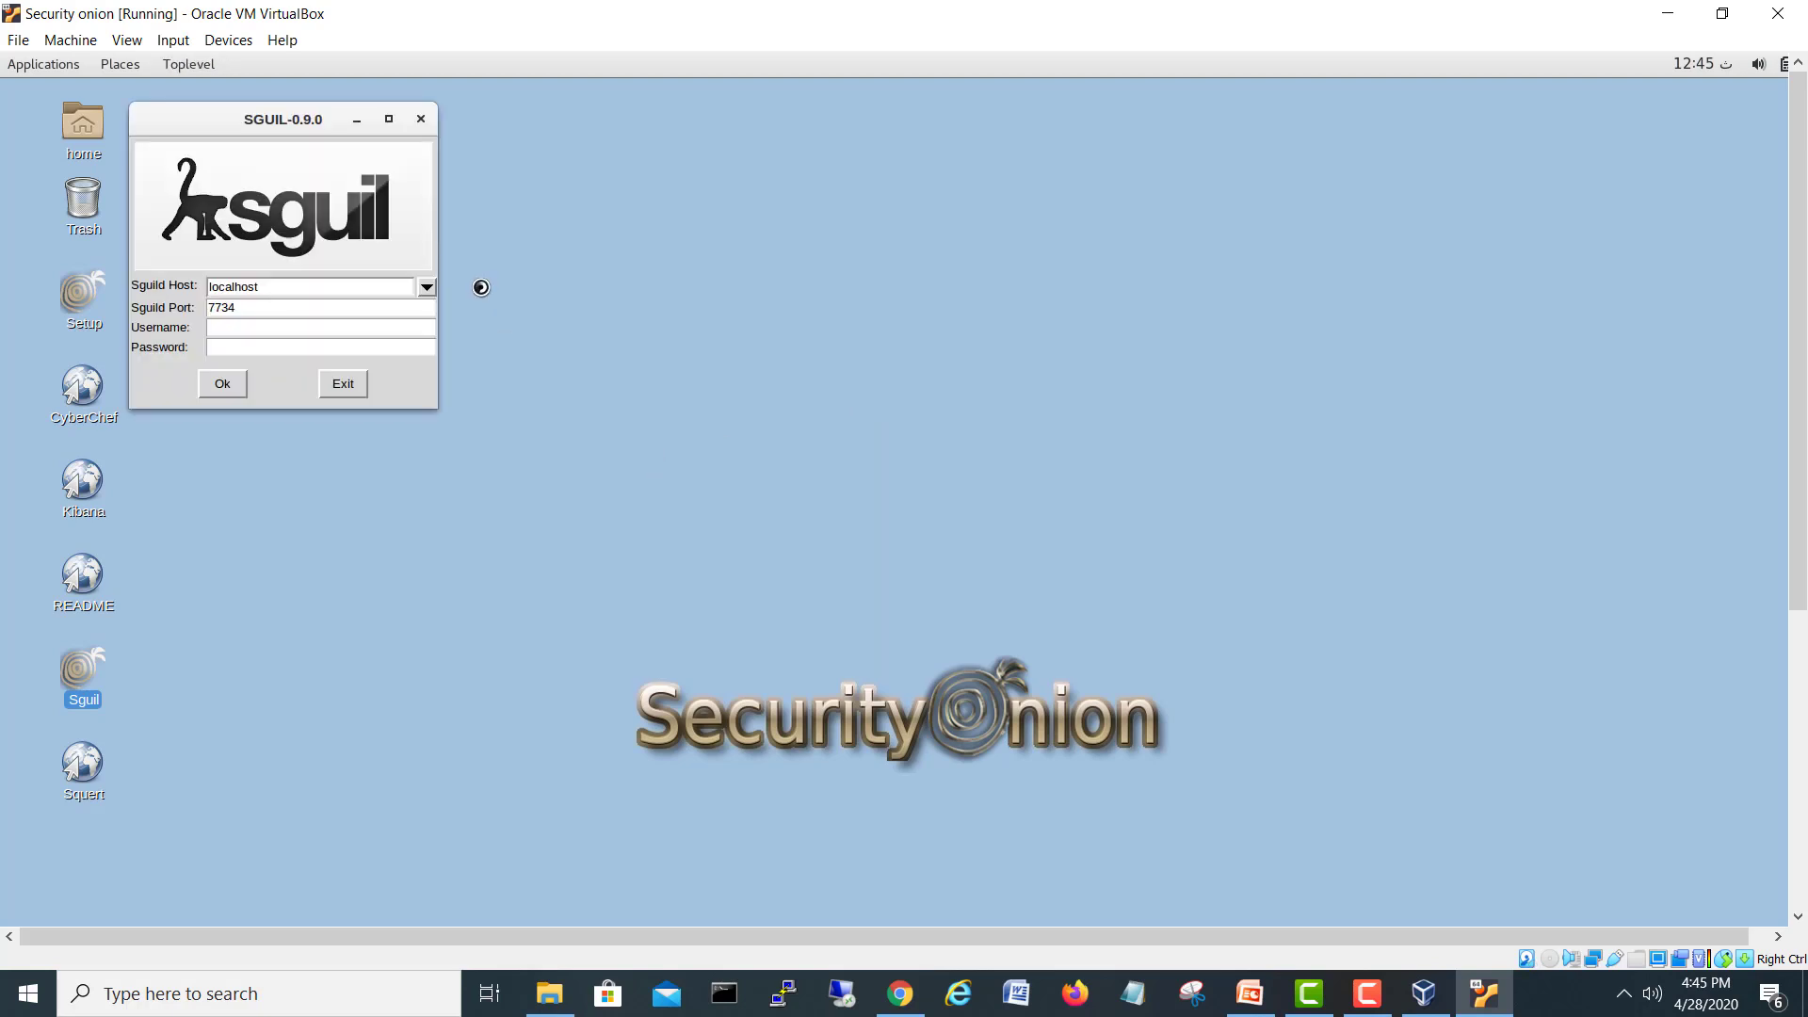
{"action": "left_click_drag", "start_coordinate": [222, 118], "coordinate": [753, 342]}
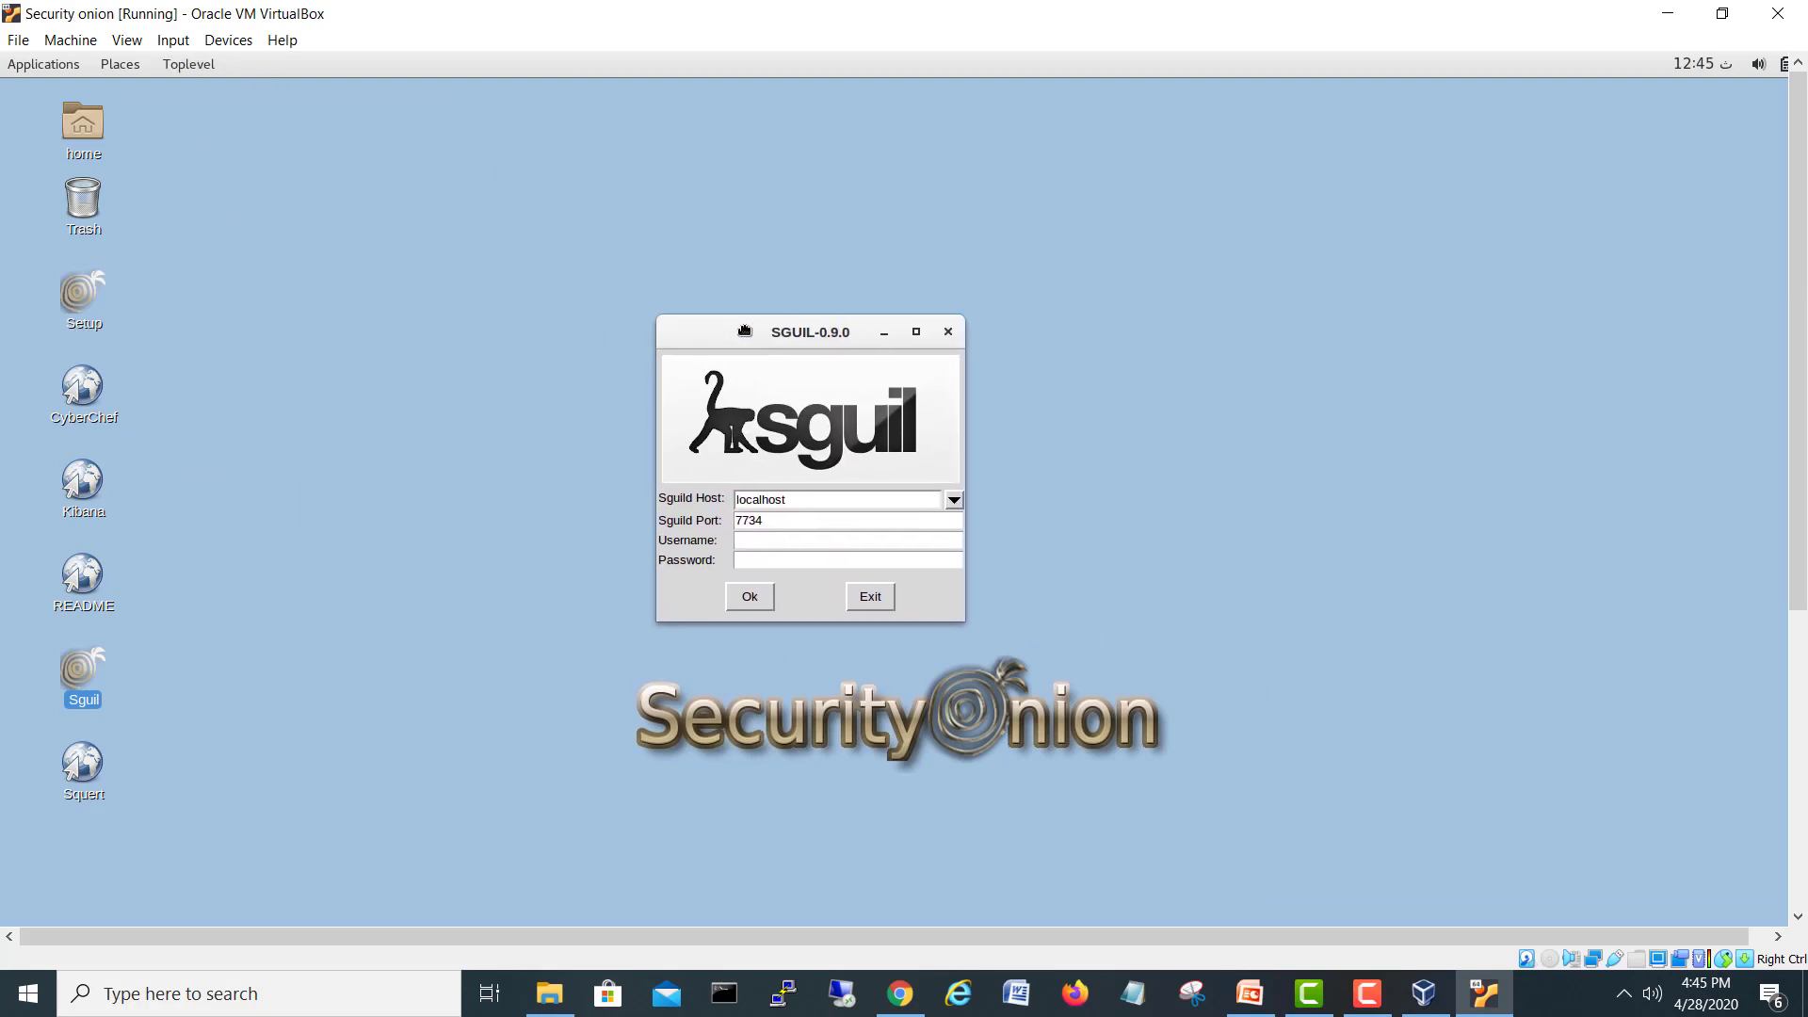
{"action": "left_click", "coordinate": [754, 542]}
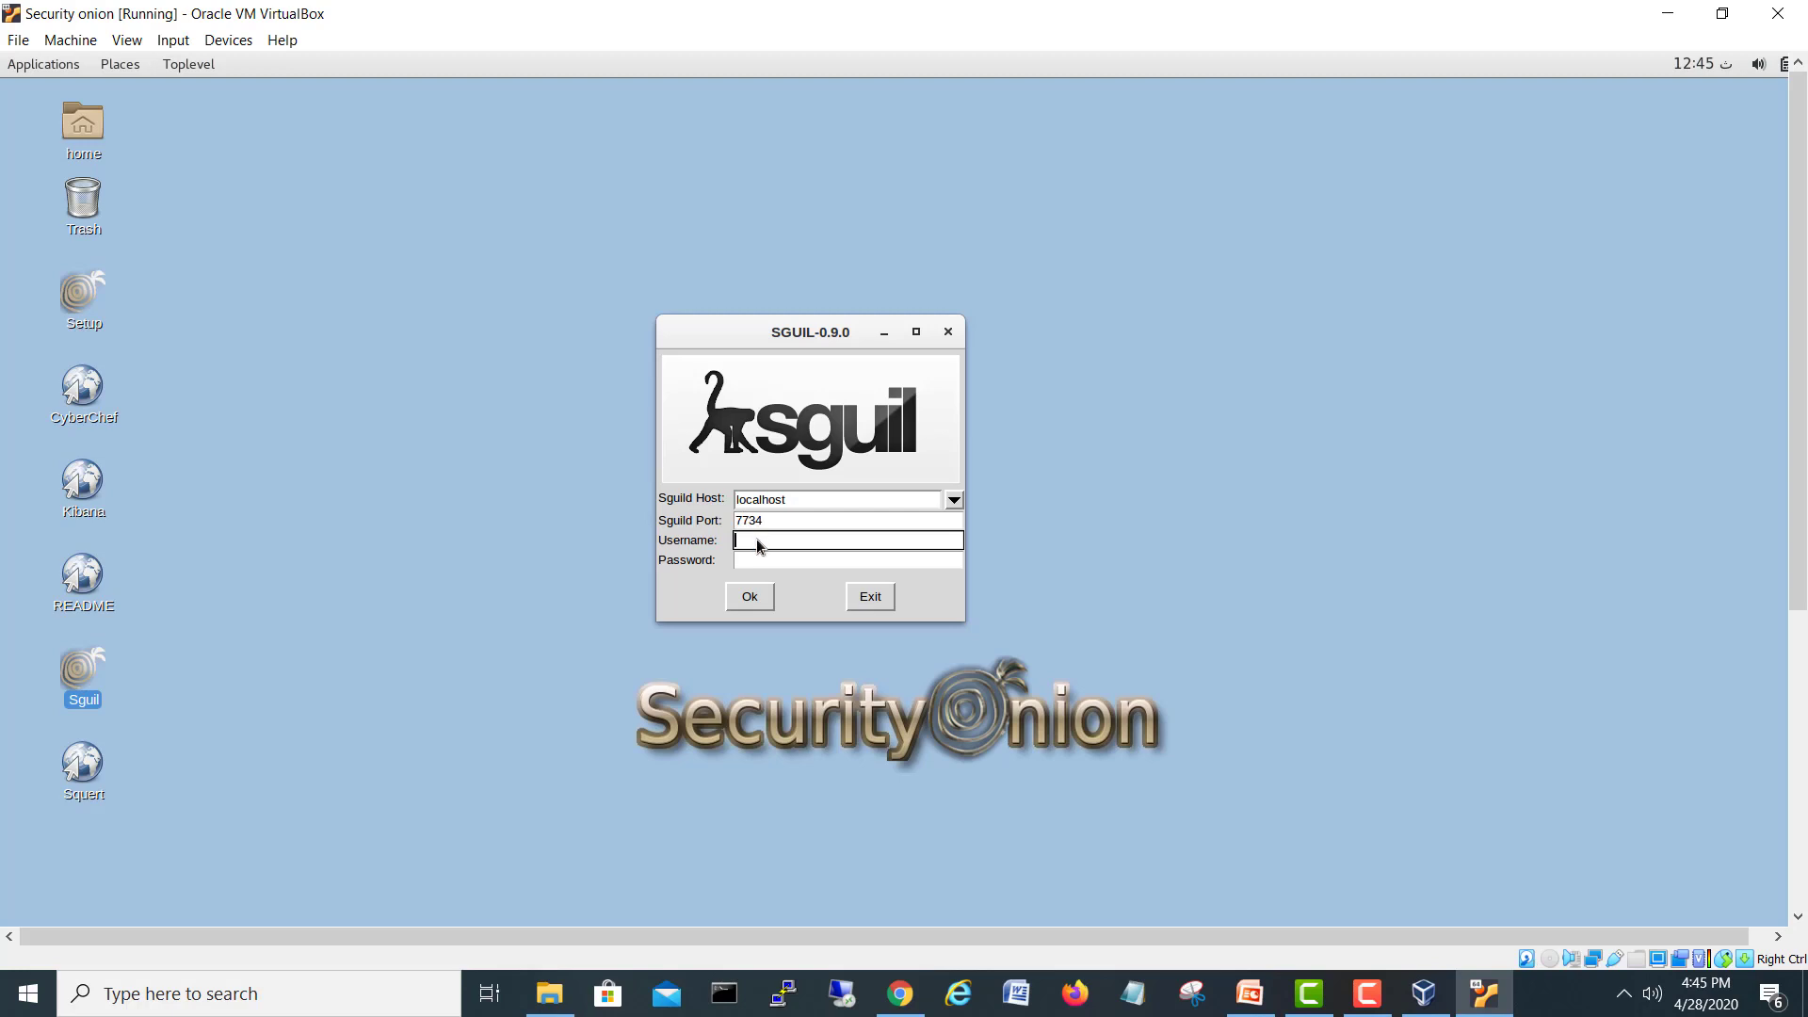
{"action": "type", "text": "shehzad"}
{"action": "key", "text": "Tab"}
{"action": "type", "text": "****"}
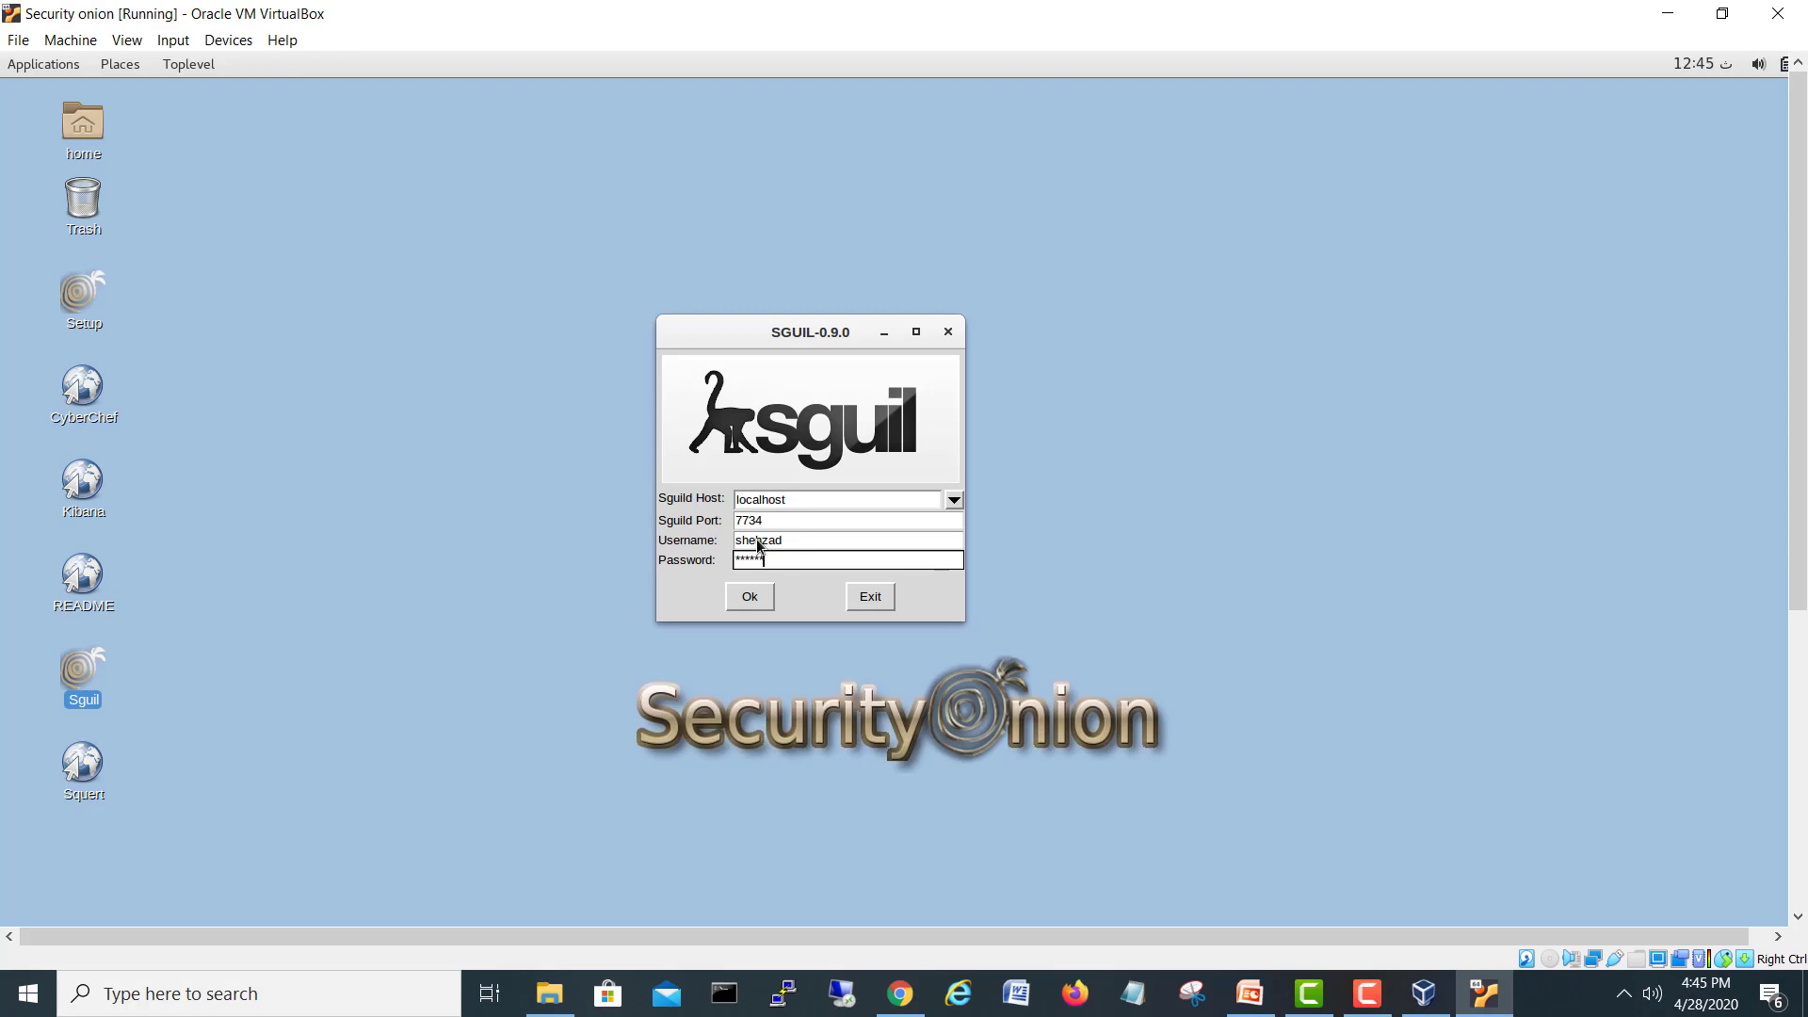
{"action": "type", "text": "***"}
{"action": "left_click", "coordinate": [761, 597]}
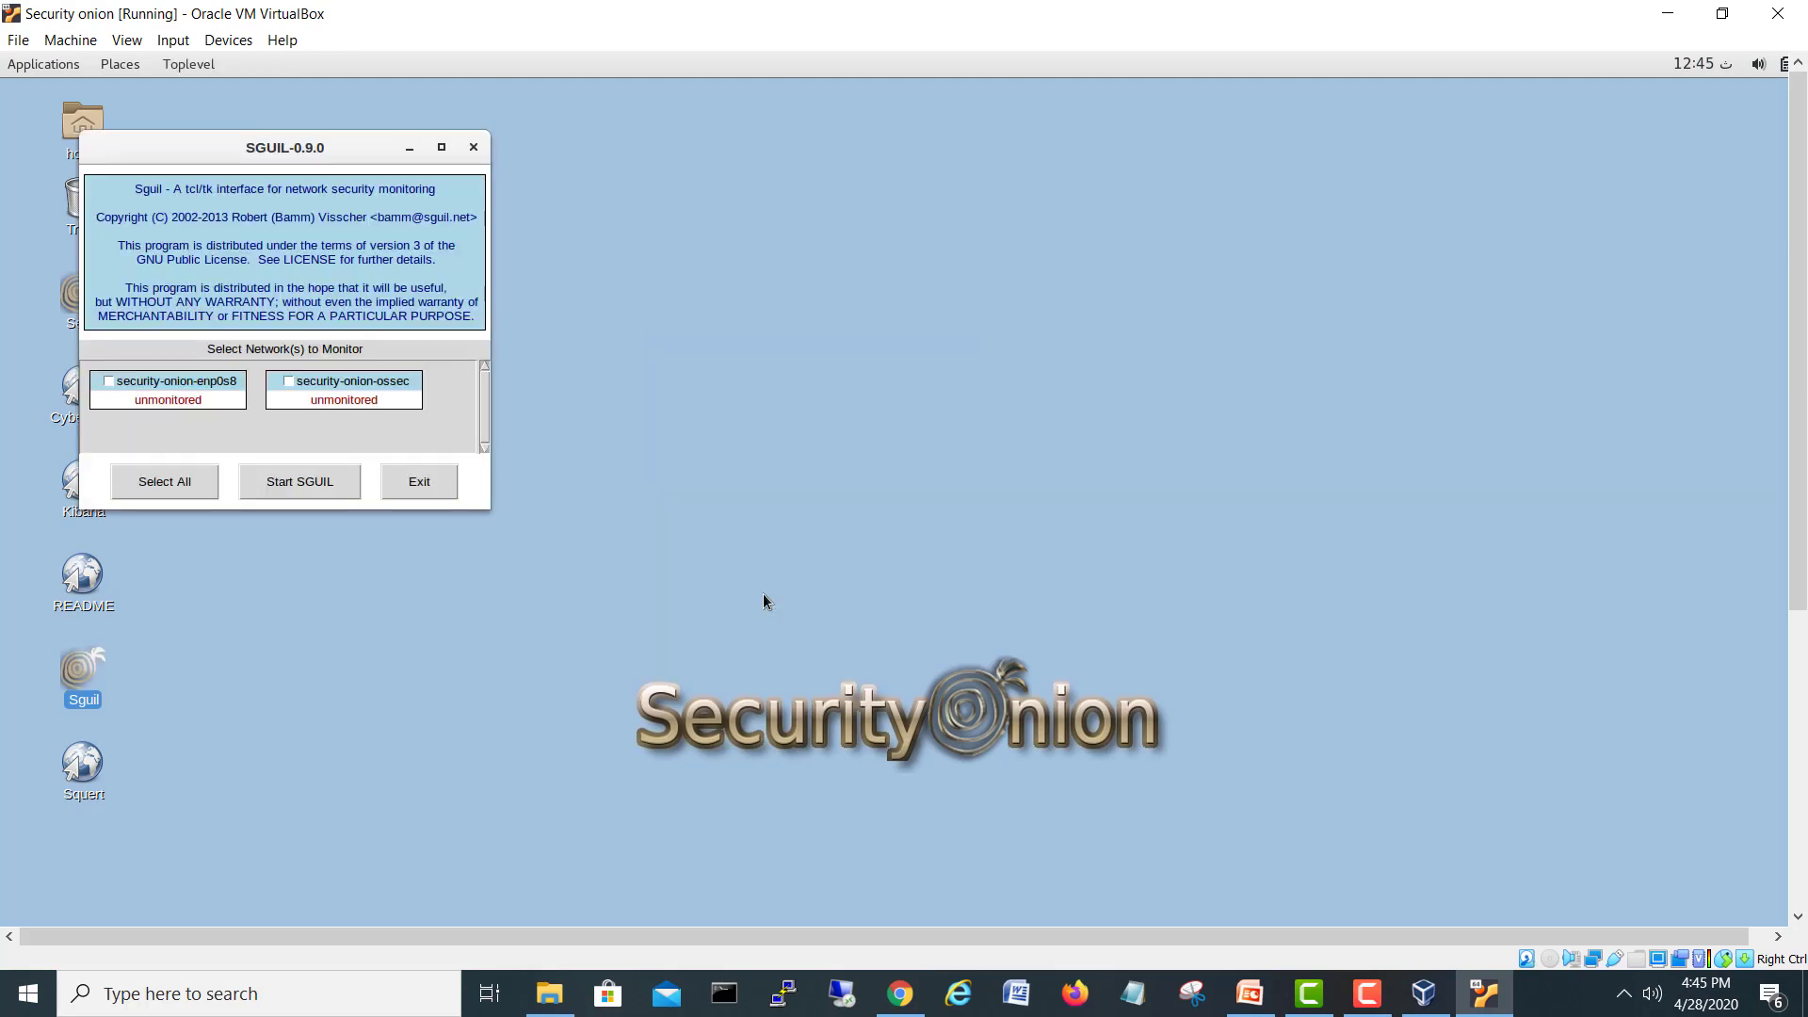
- Select the security-onion-enp0s8 and security-onion-ossec networks for monitoring and start SGUIL
{"action": "left_click_drag", "start_coordinate": [200, 149], "coordinate": [833, 193]}
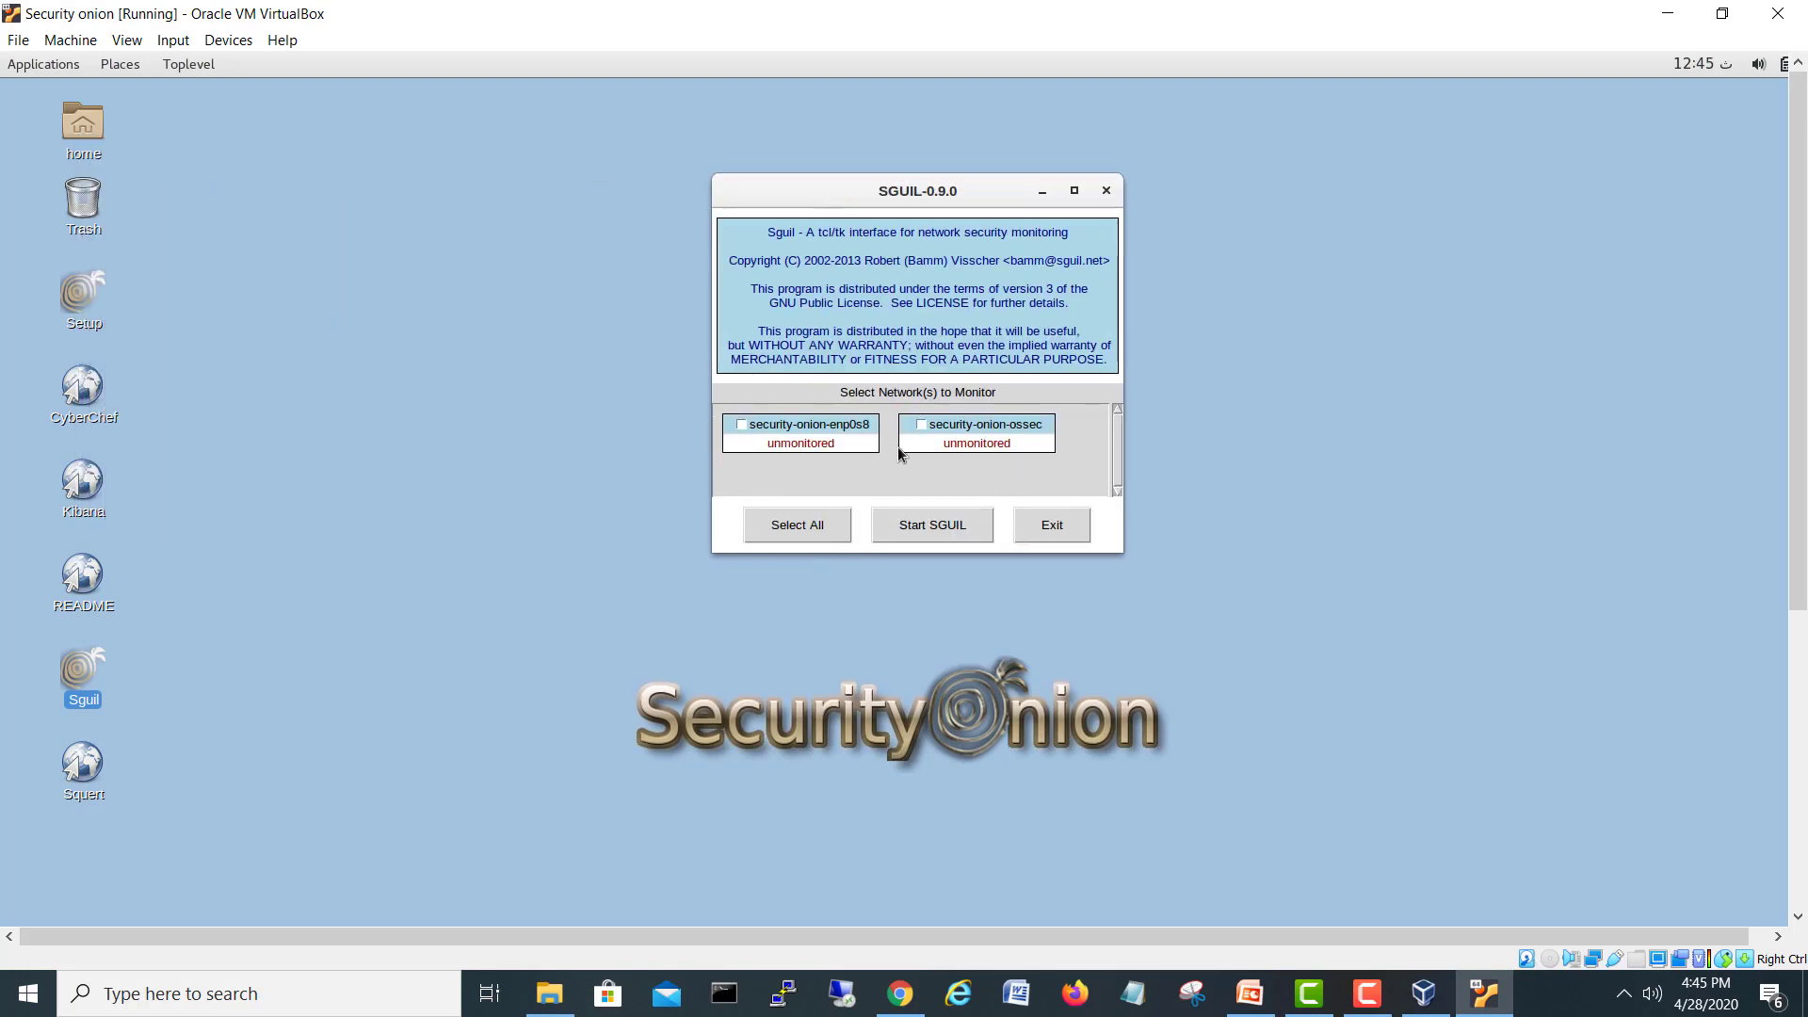
{"action": "left_click", "coordinate": [741, 424]}
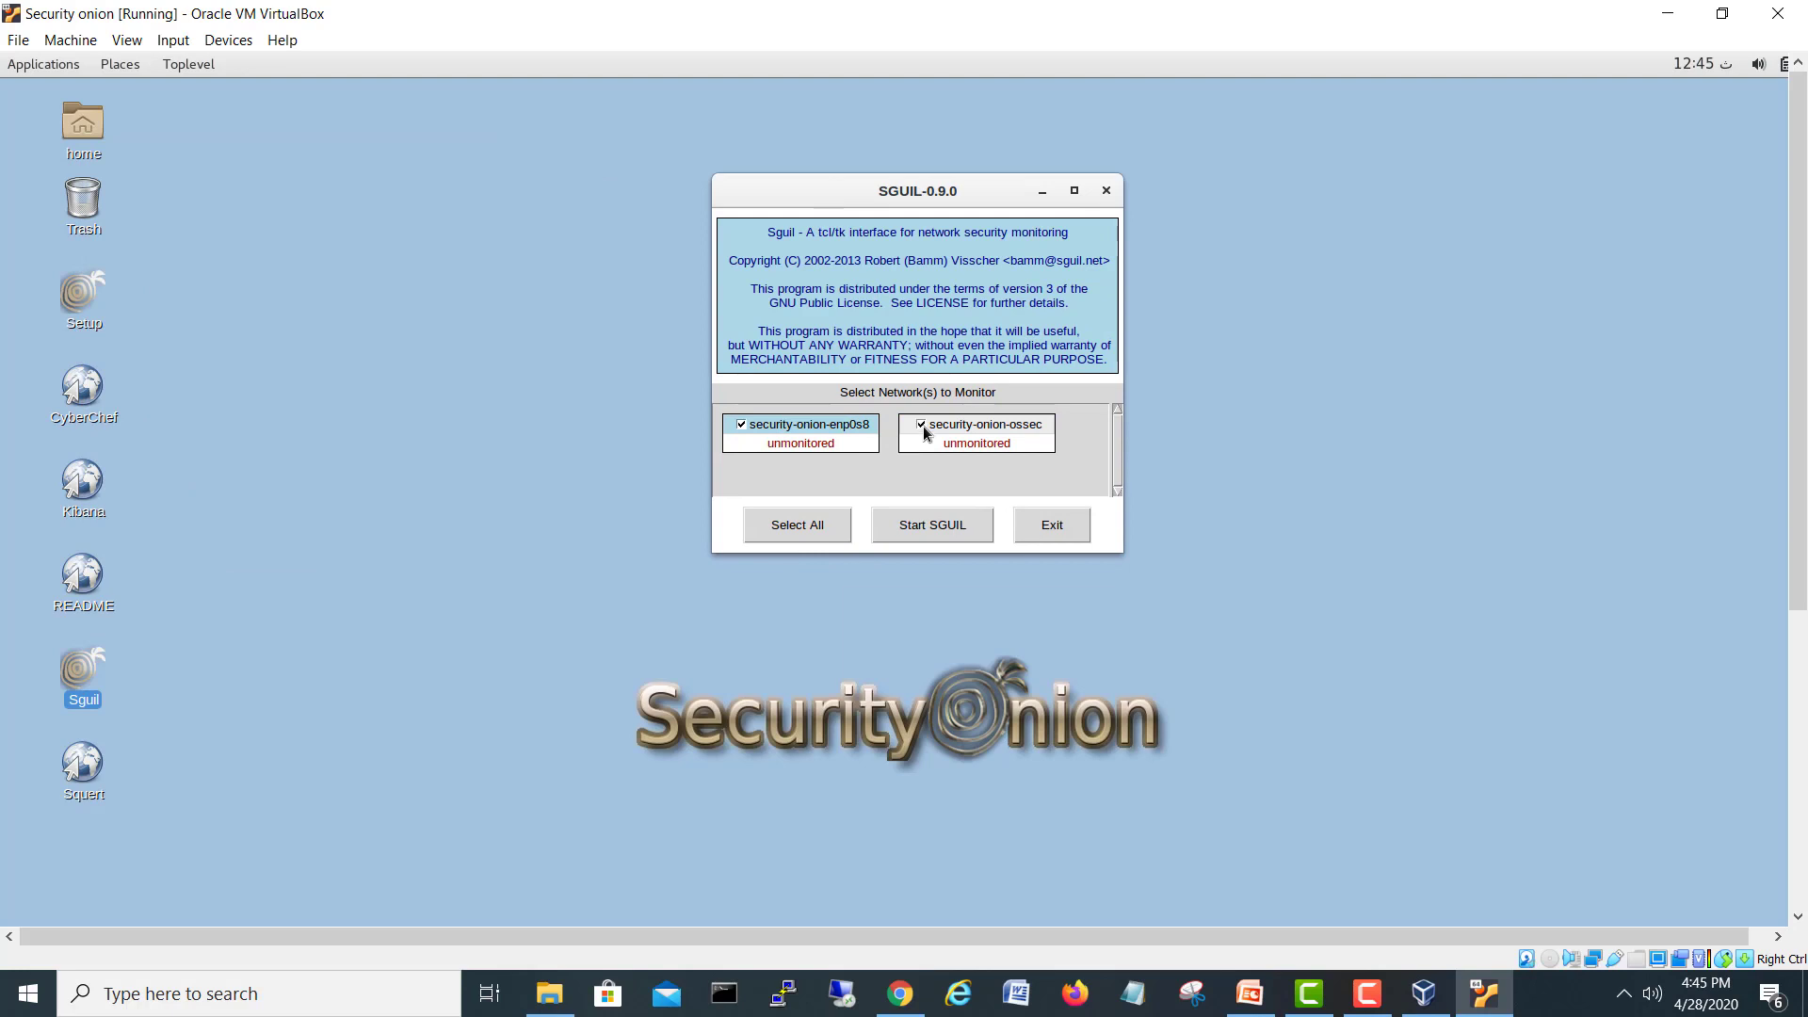
{"action": "left_click", "coordinate": [921, 426]}
{"action": "left_click", "coordinate": [923, 525]}
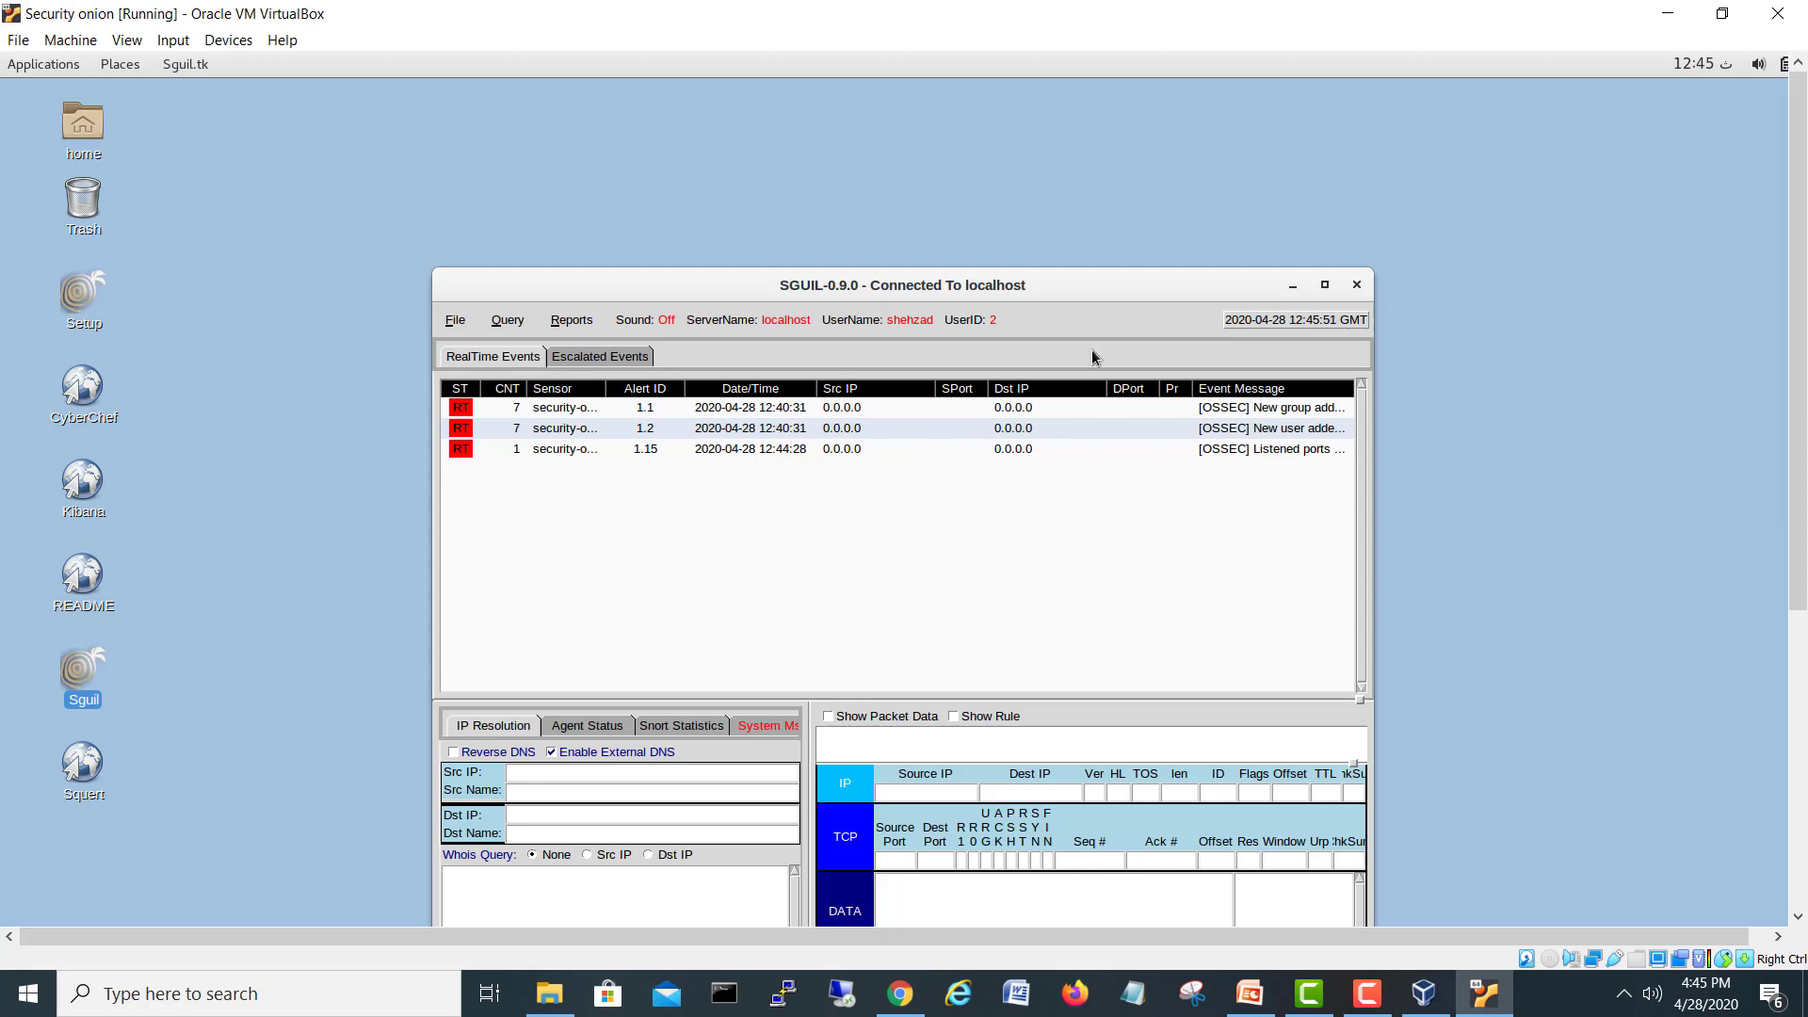
- Examine the RealTime Events and Escalated Events in the maximized SGUIL window, and restore the window to its smaller size
{"action": "left_click_drag", "start_coordinate": [1109, 287], "coordinate": [1085, 134]}
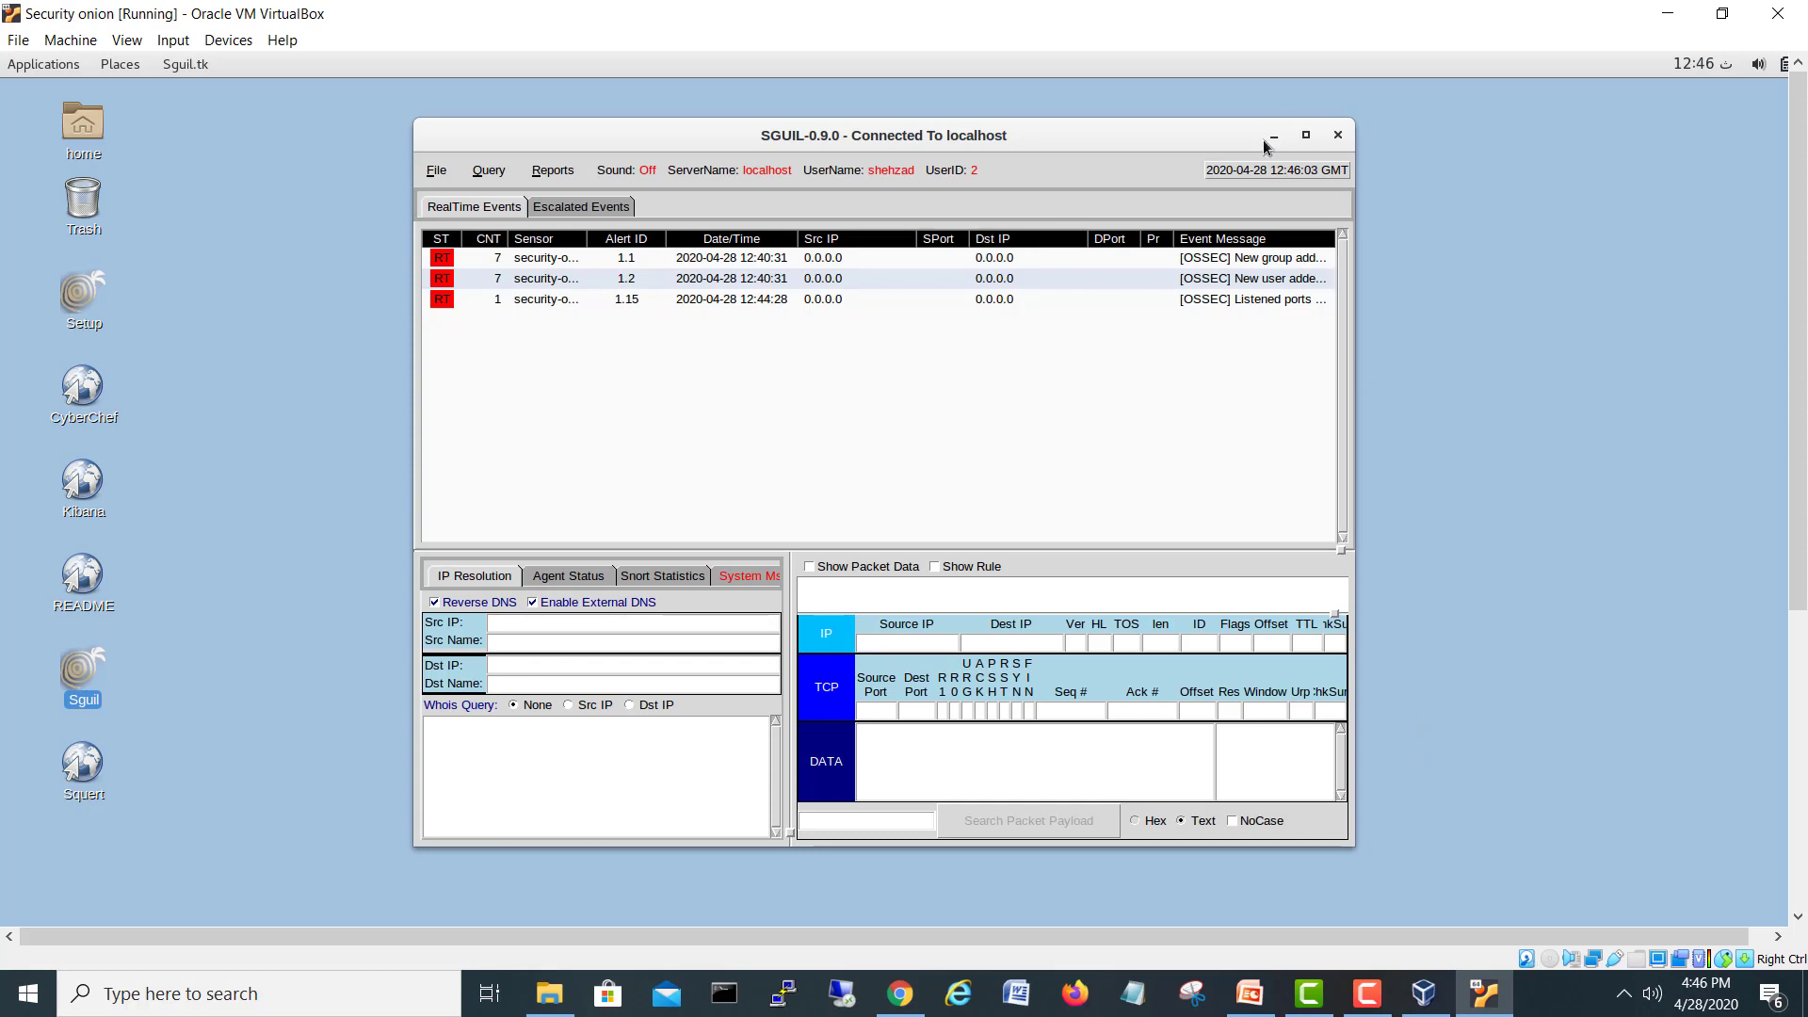
{"action": "left_click", "coordinate": [1305, 138]}
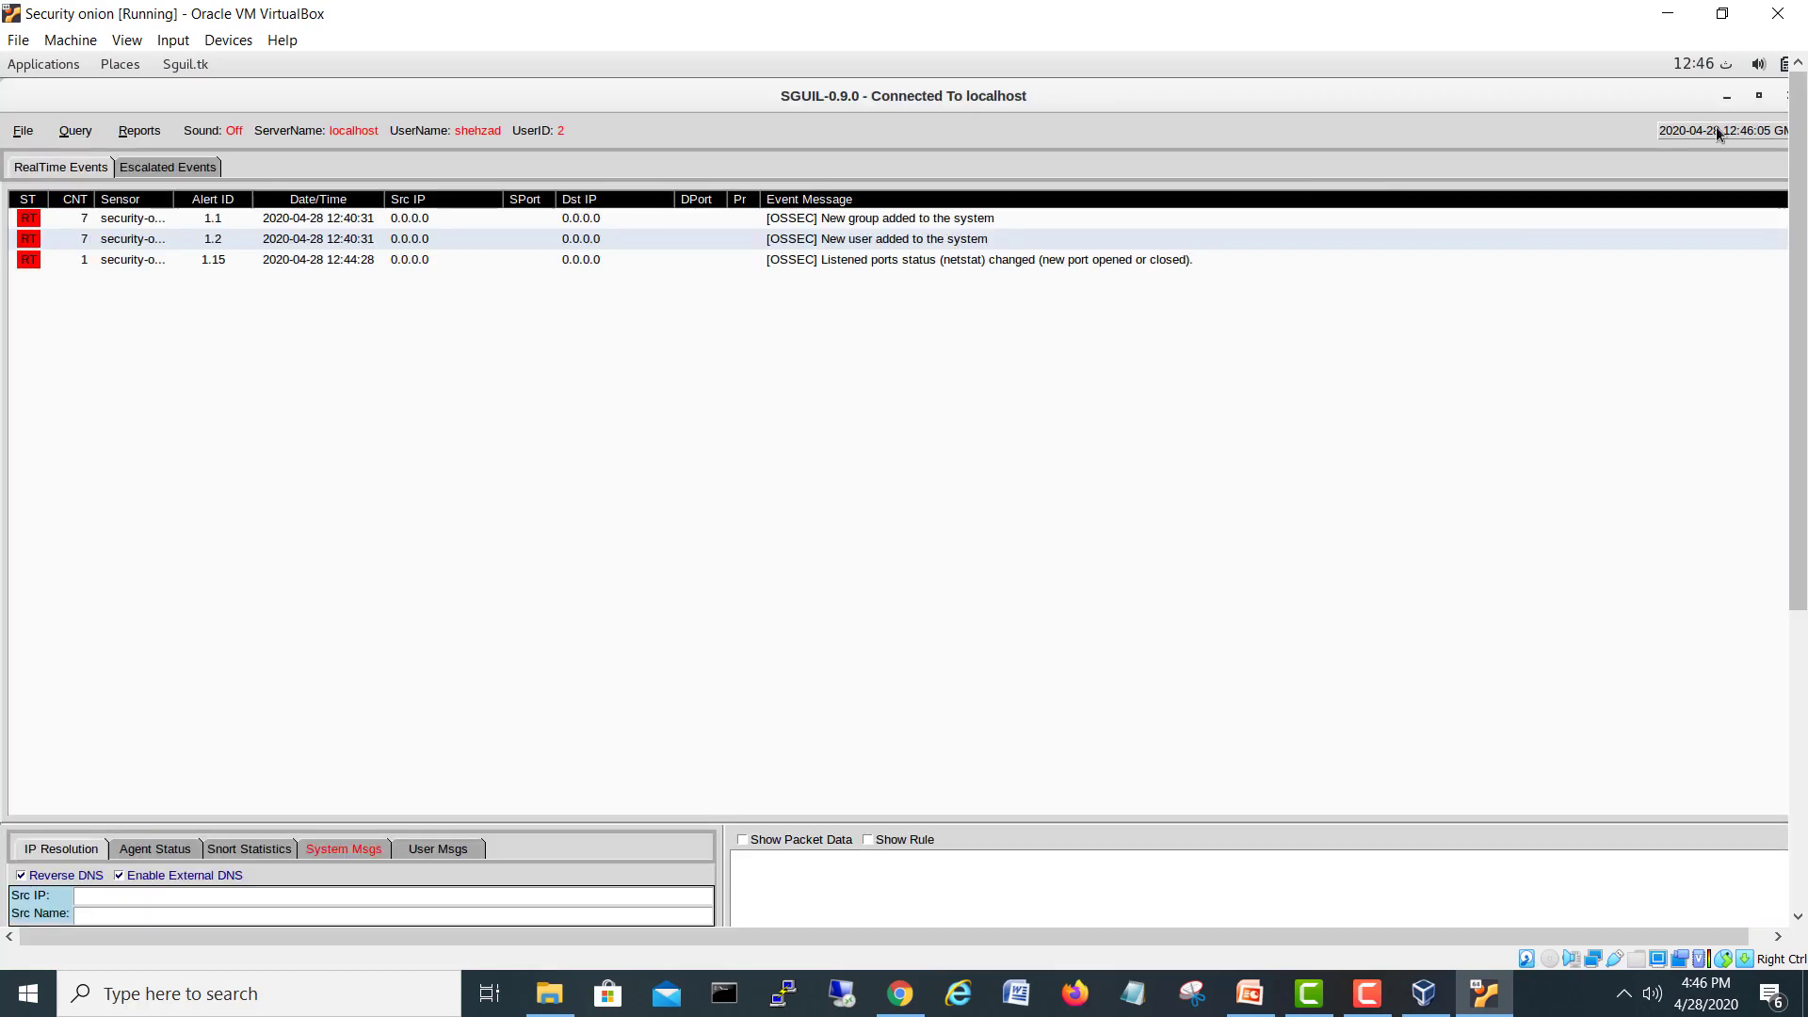
{"action": "left_click", "coordinate": [155, 167]}
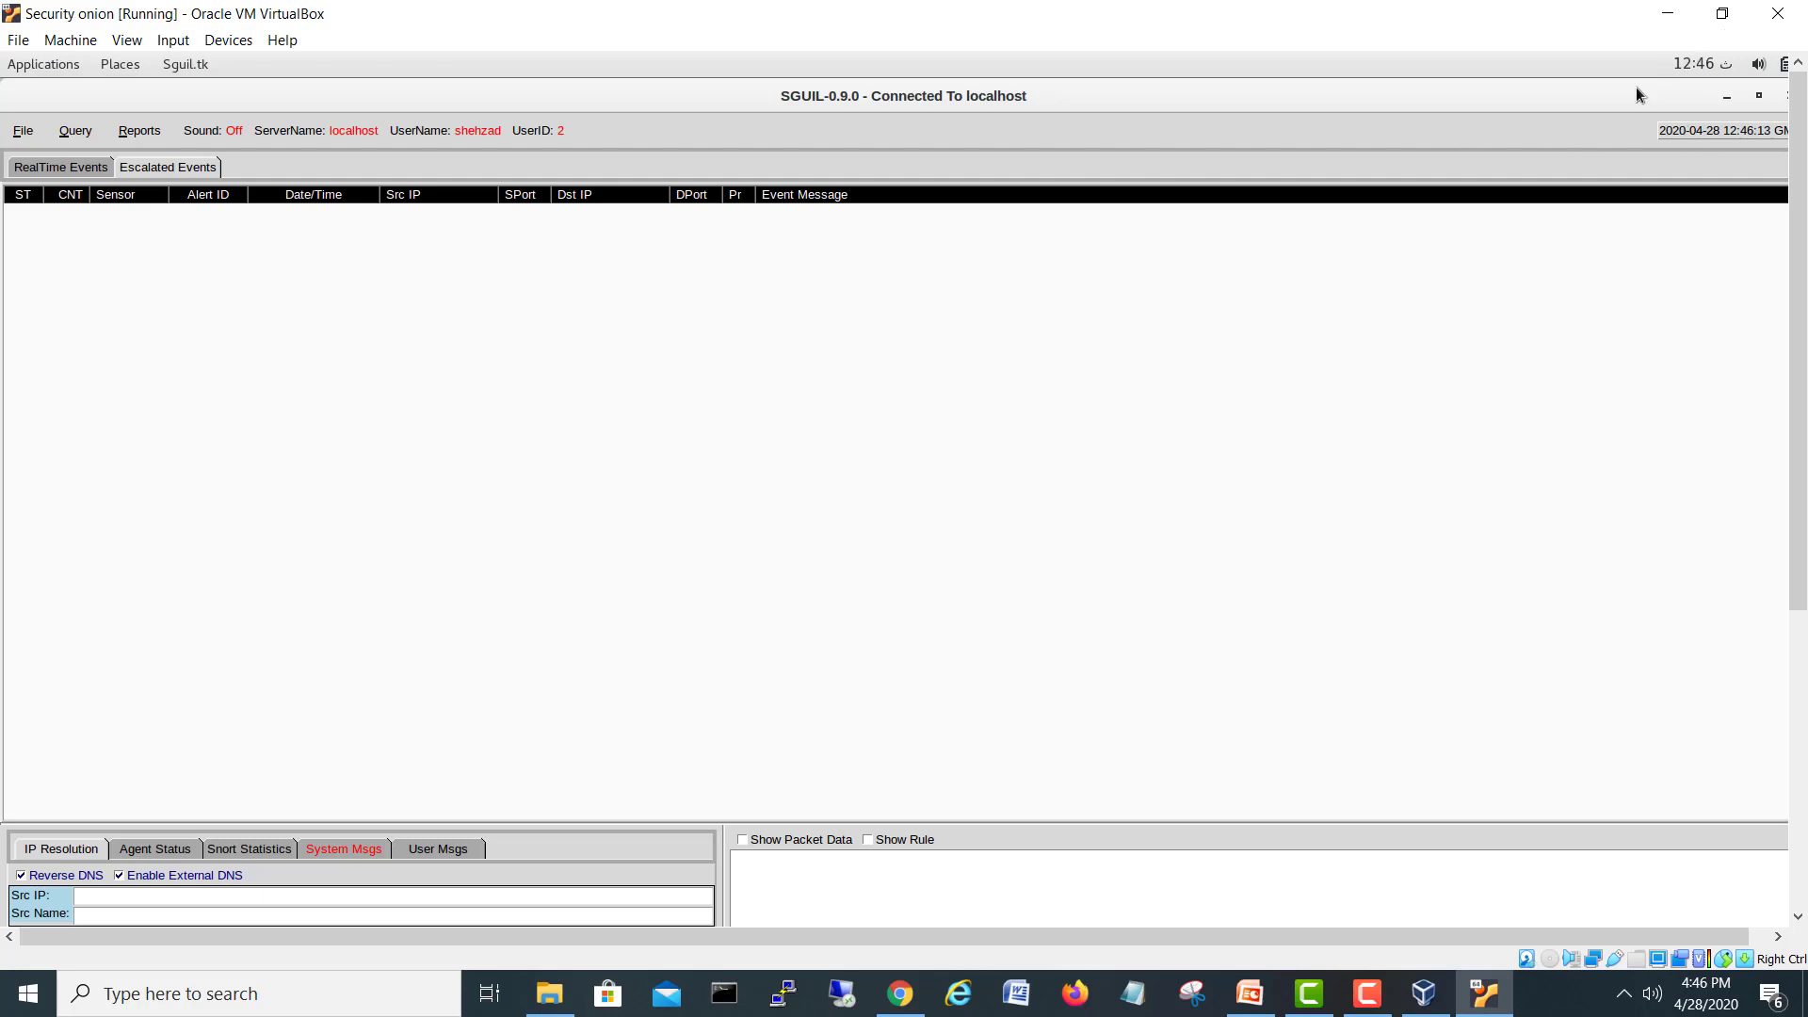
{"action": "double_click", "coordinate": [1507, 95]}
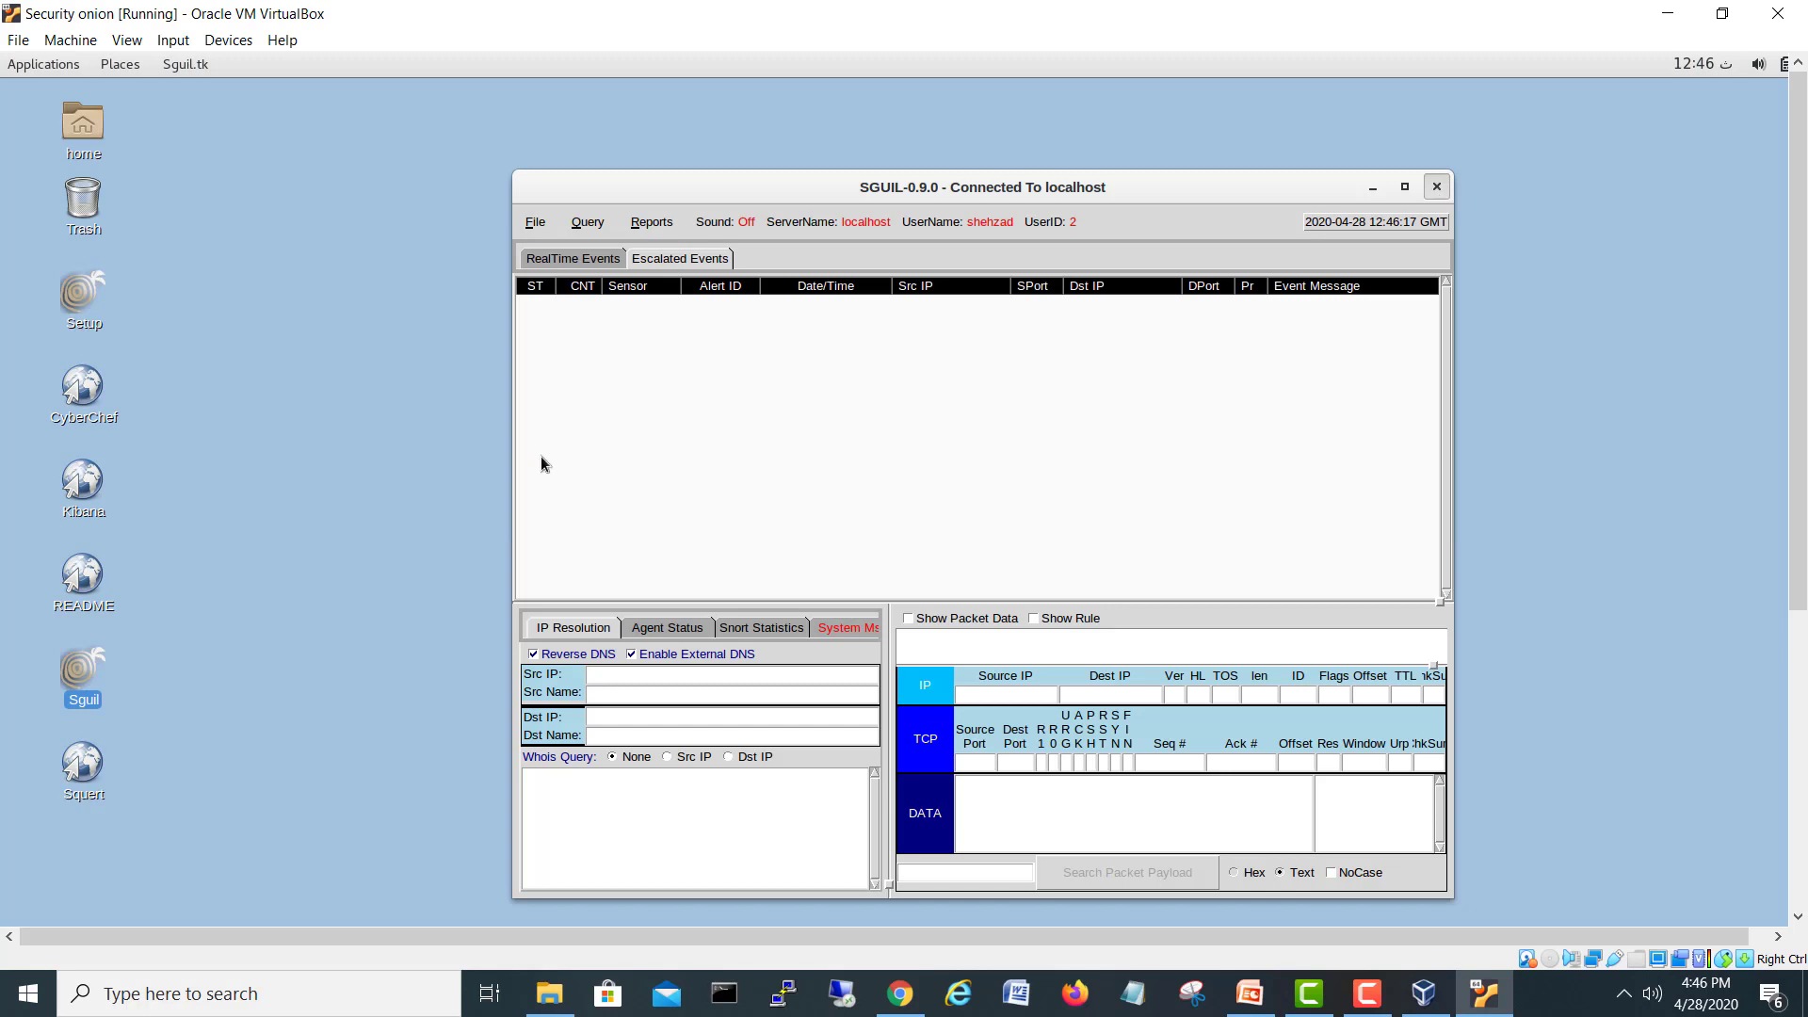
- Close SGUIL and open Kibana in a maximized browser window, proceeding past the privacy warning for localhost
{"action": "left_click", "coordinate": [1437, 187]}
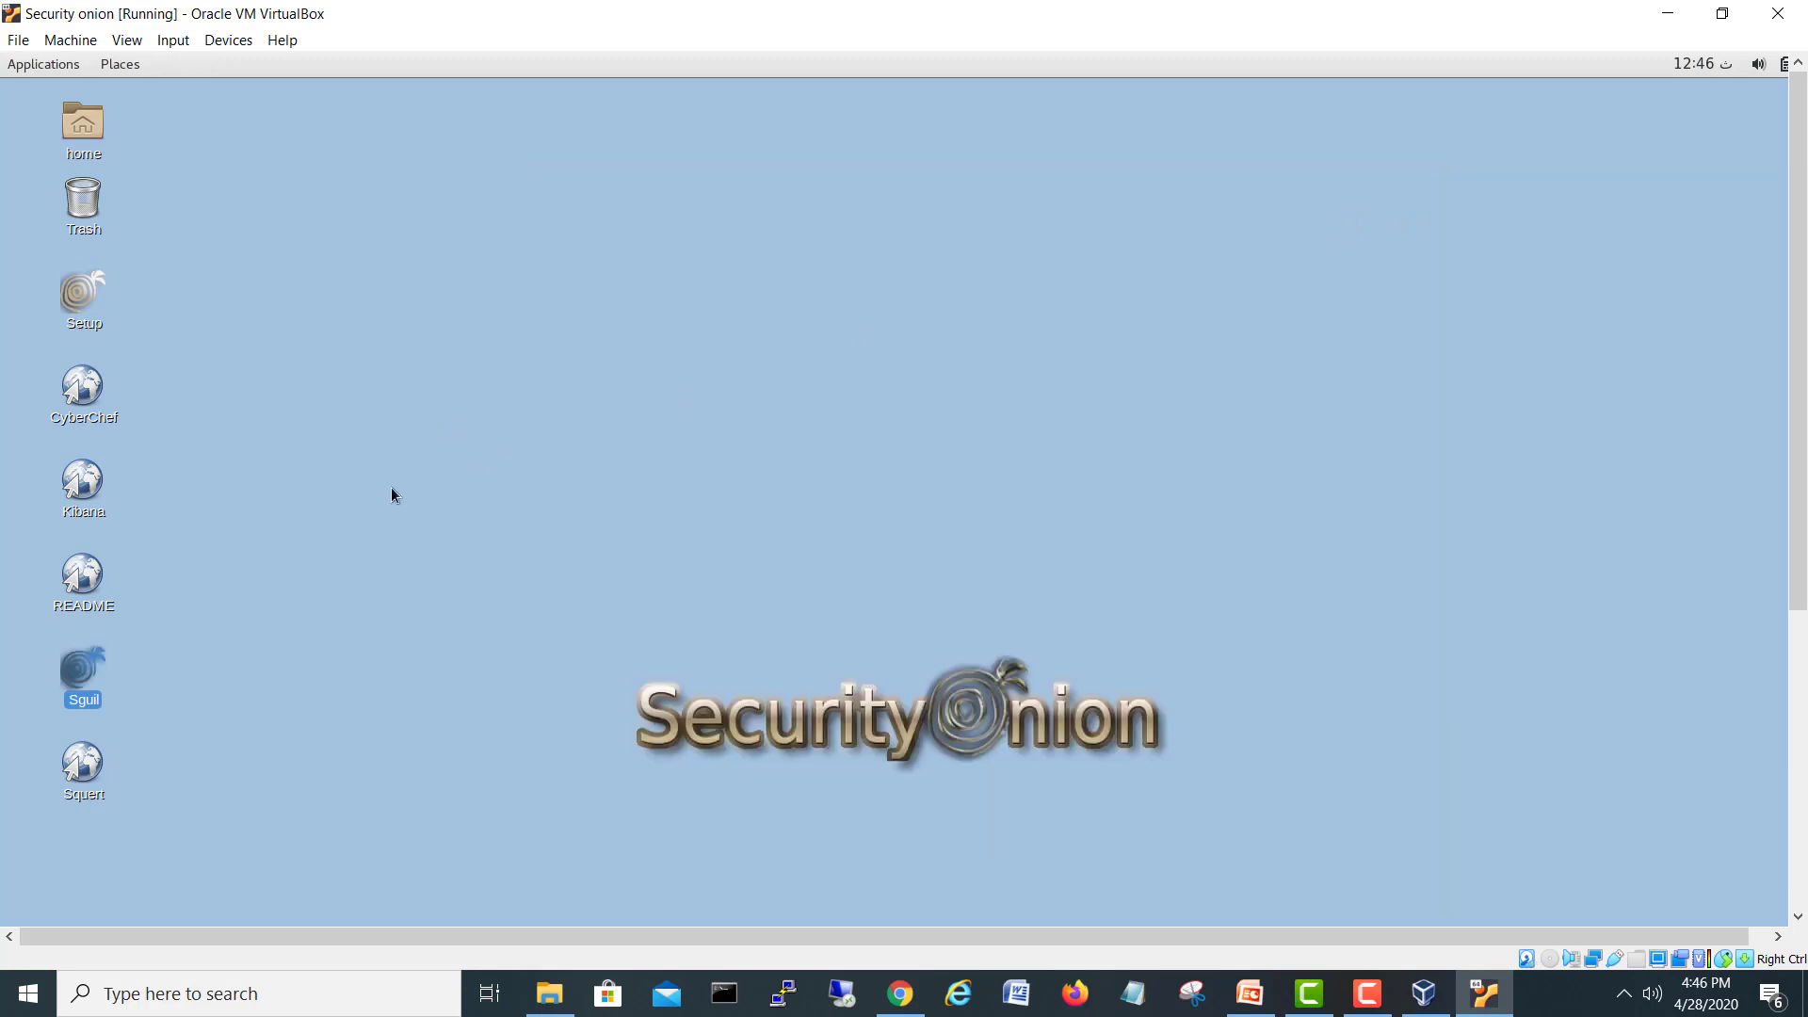
{"action": "left_click", "coordinate": [100, 481]}
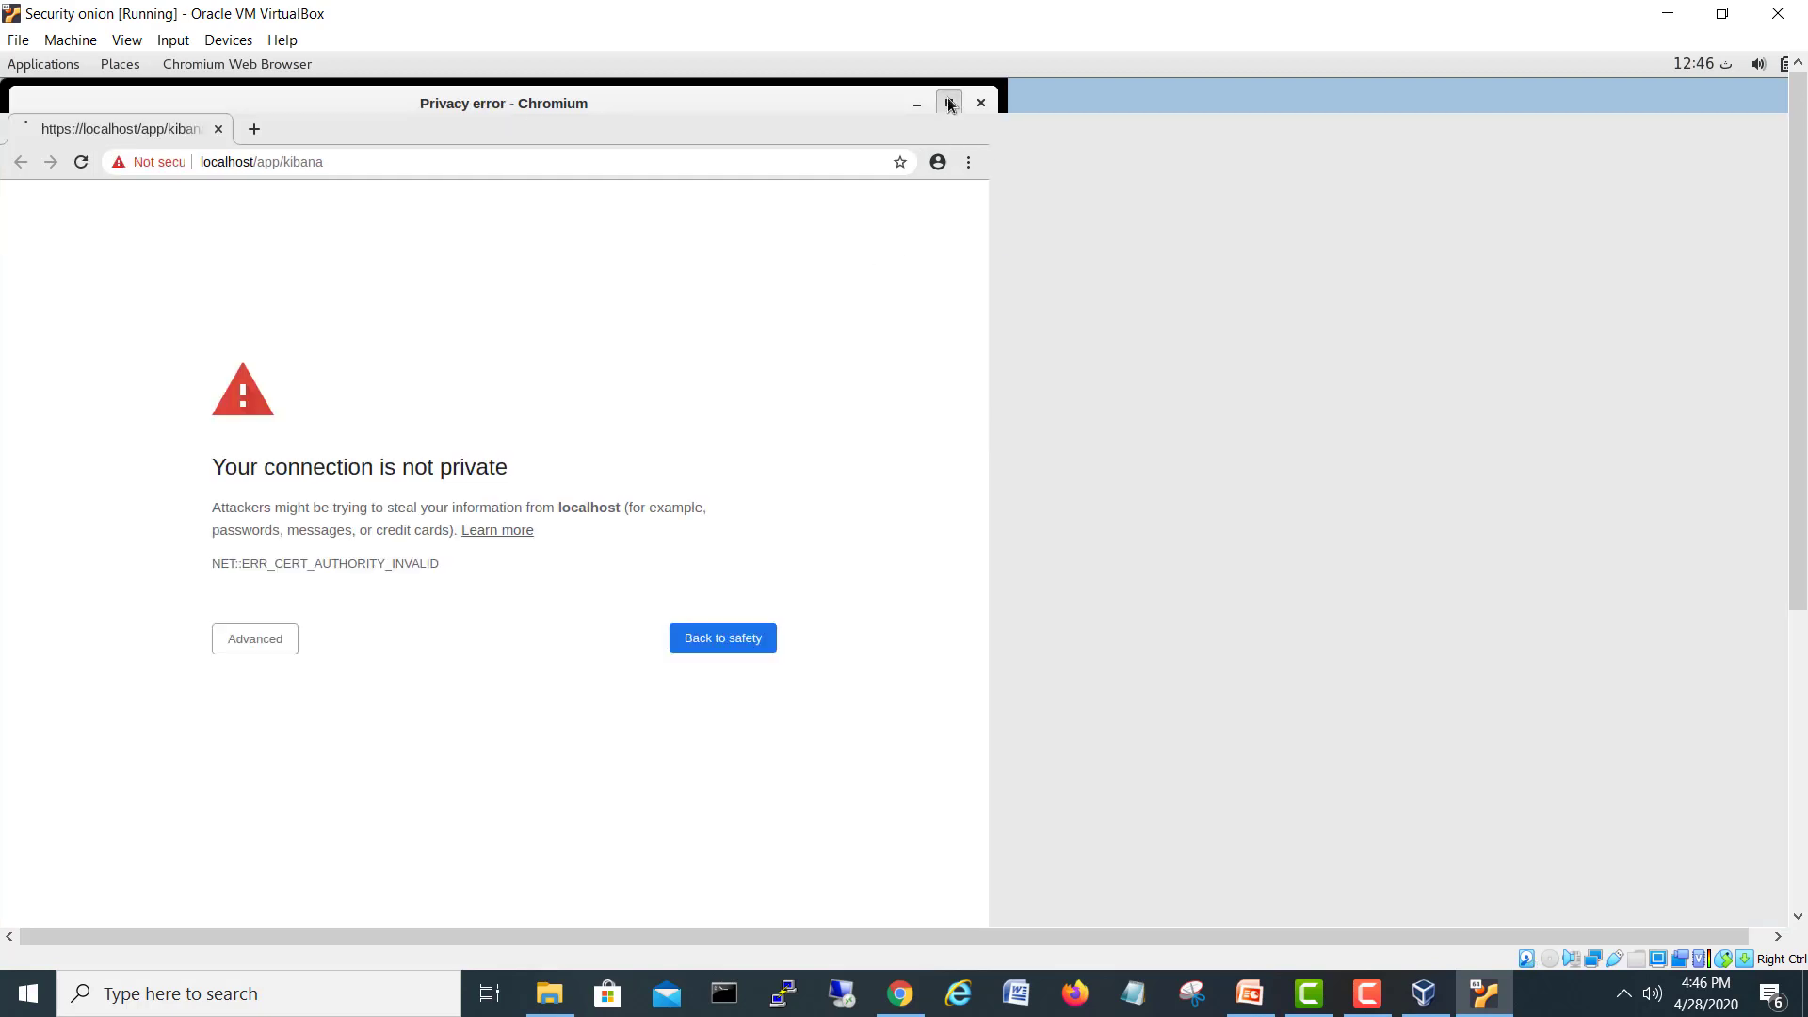
{"action": "left_click", "coordinate": [949, 95]}
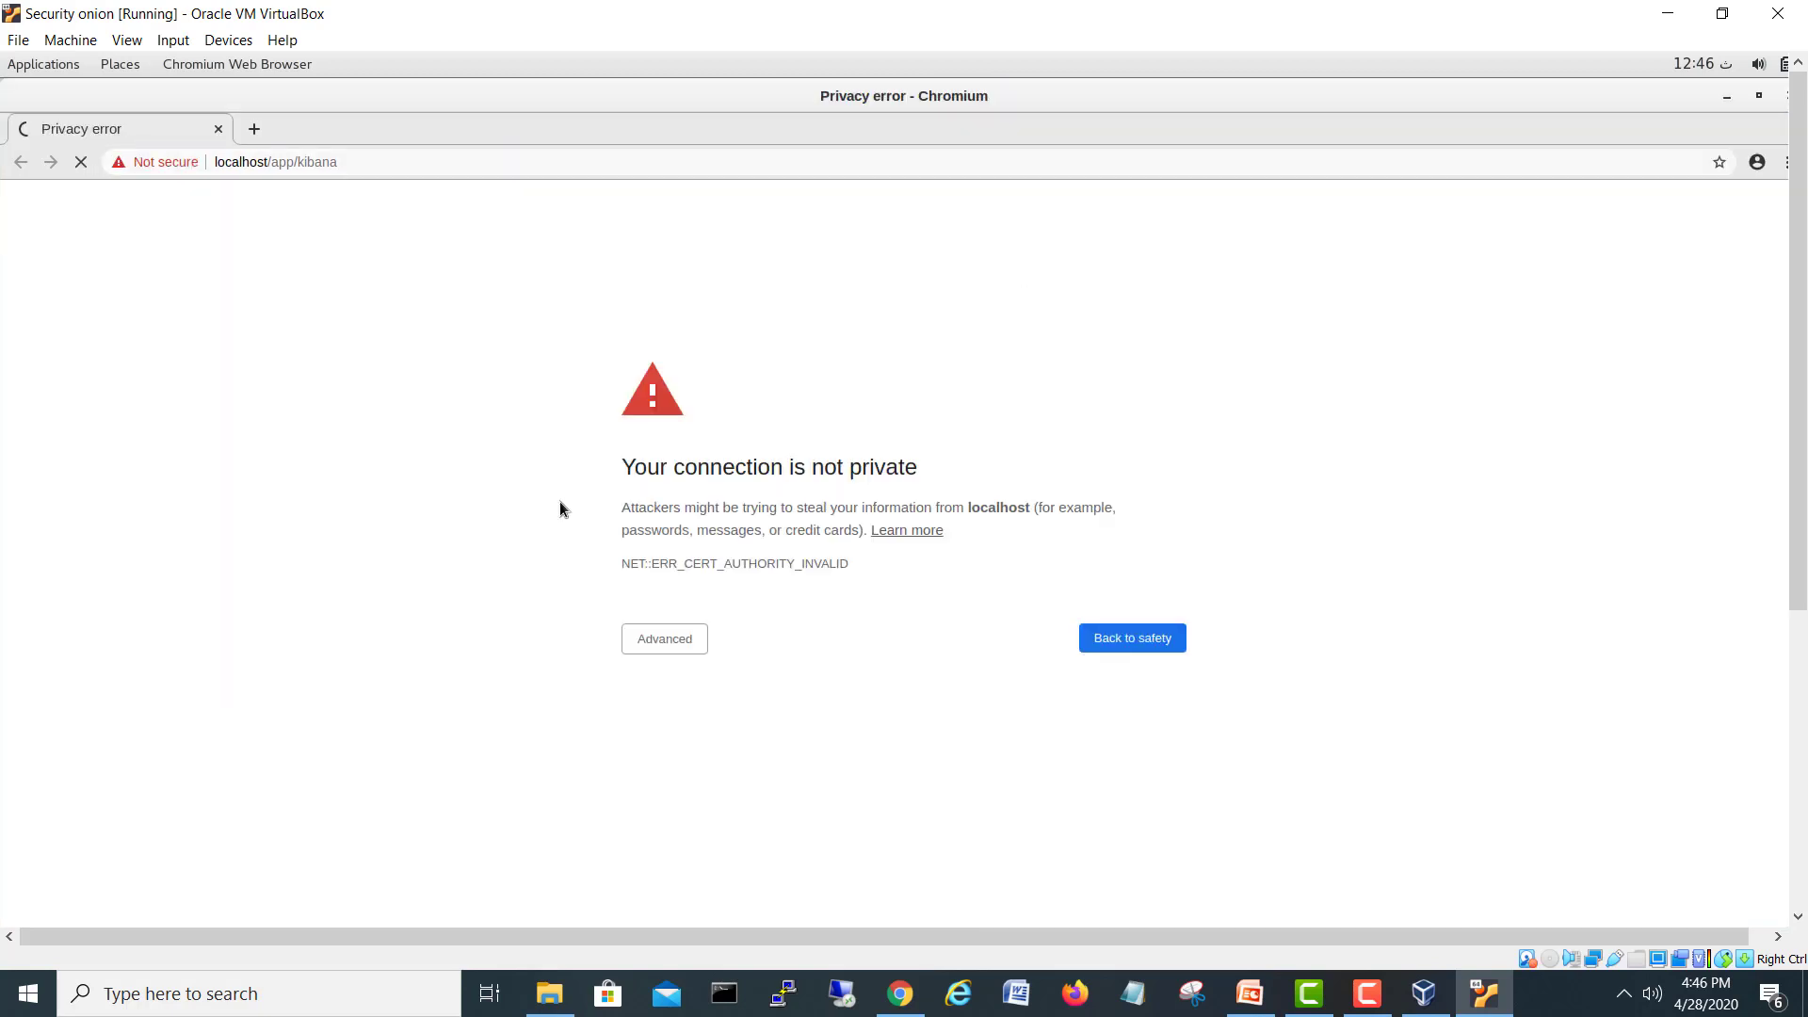
{"action": "left_click", "coordinate": [657, 642]}
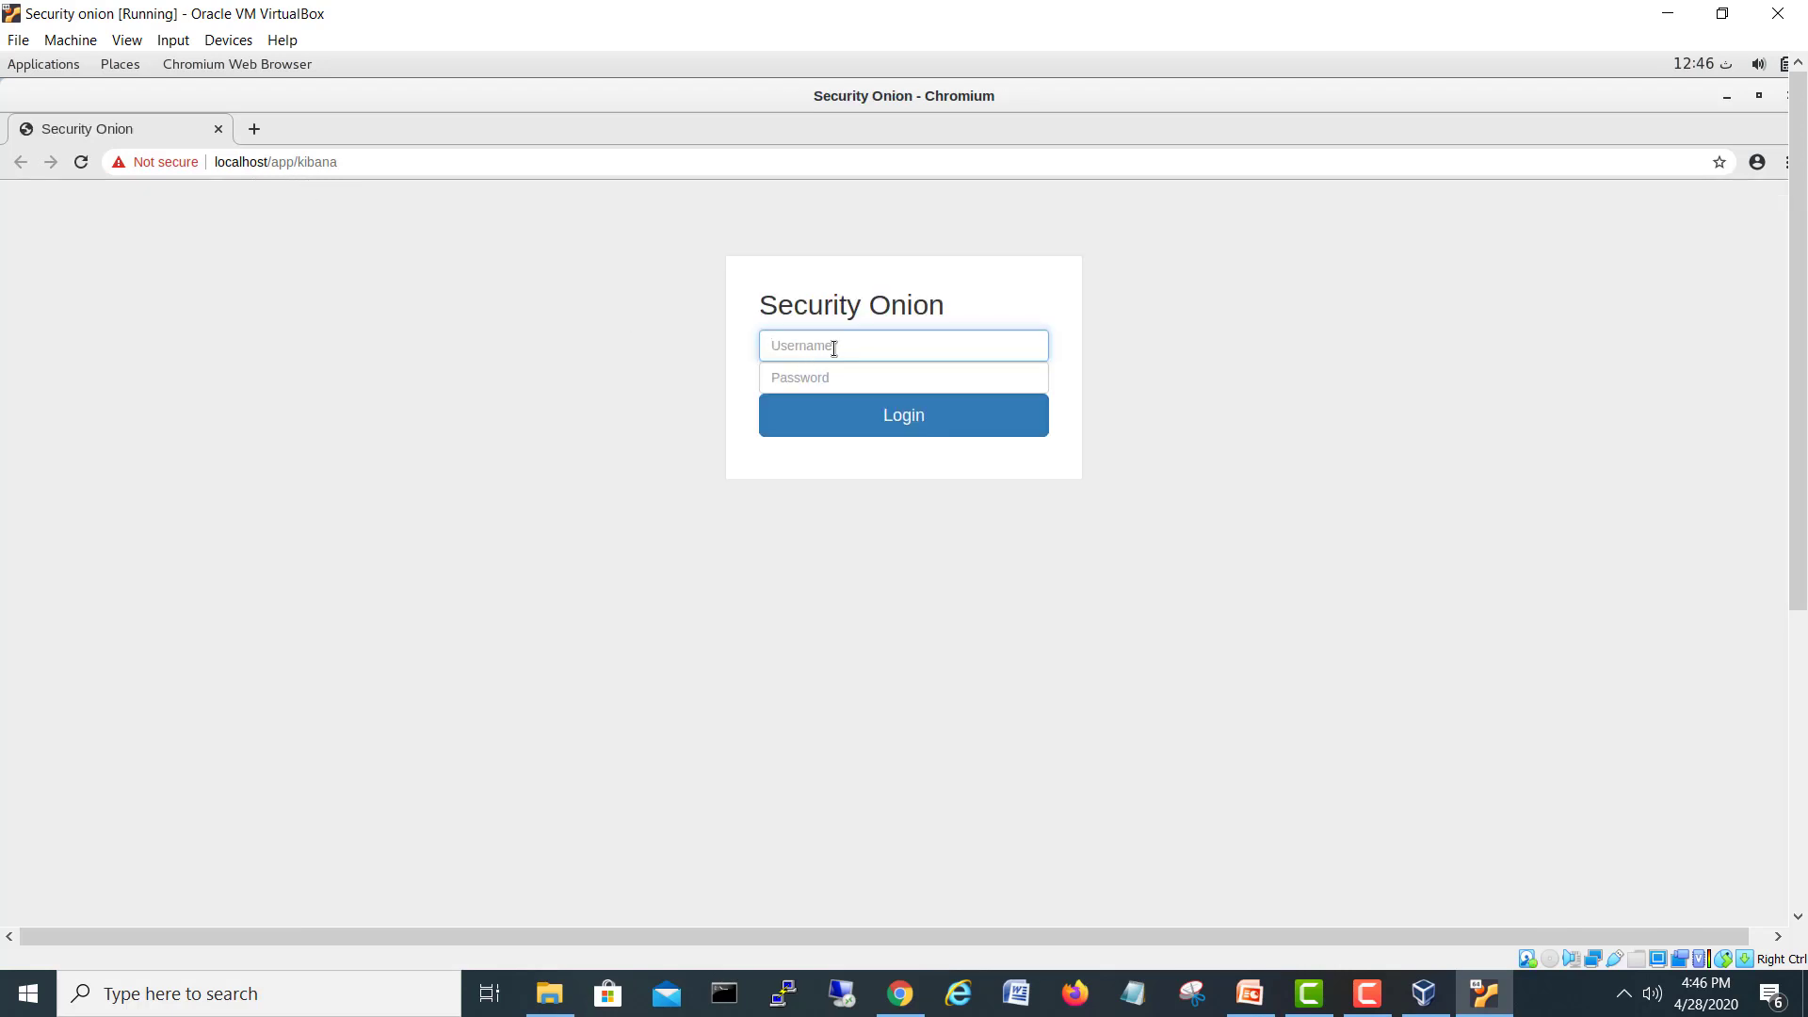
- Log in to Security Onion's Kibana page with the account's username and password
{"action": "type", "text": "shehzad"}
{"action": "key", "text": "Tab"}
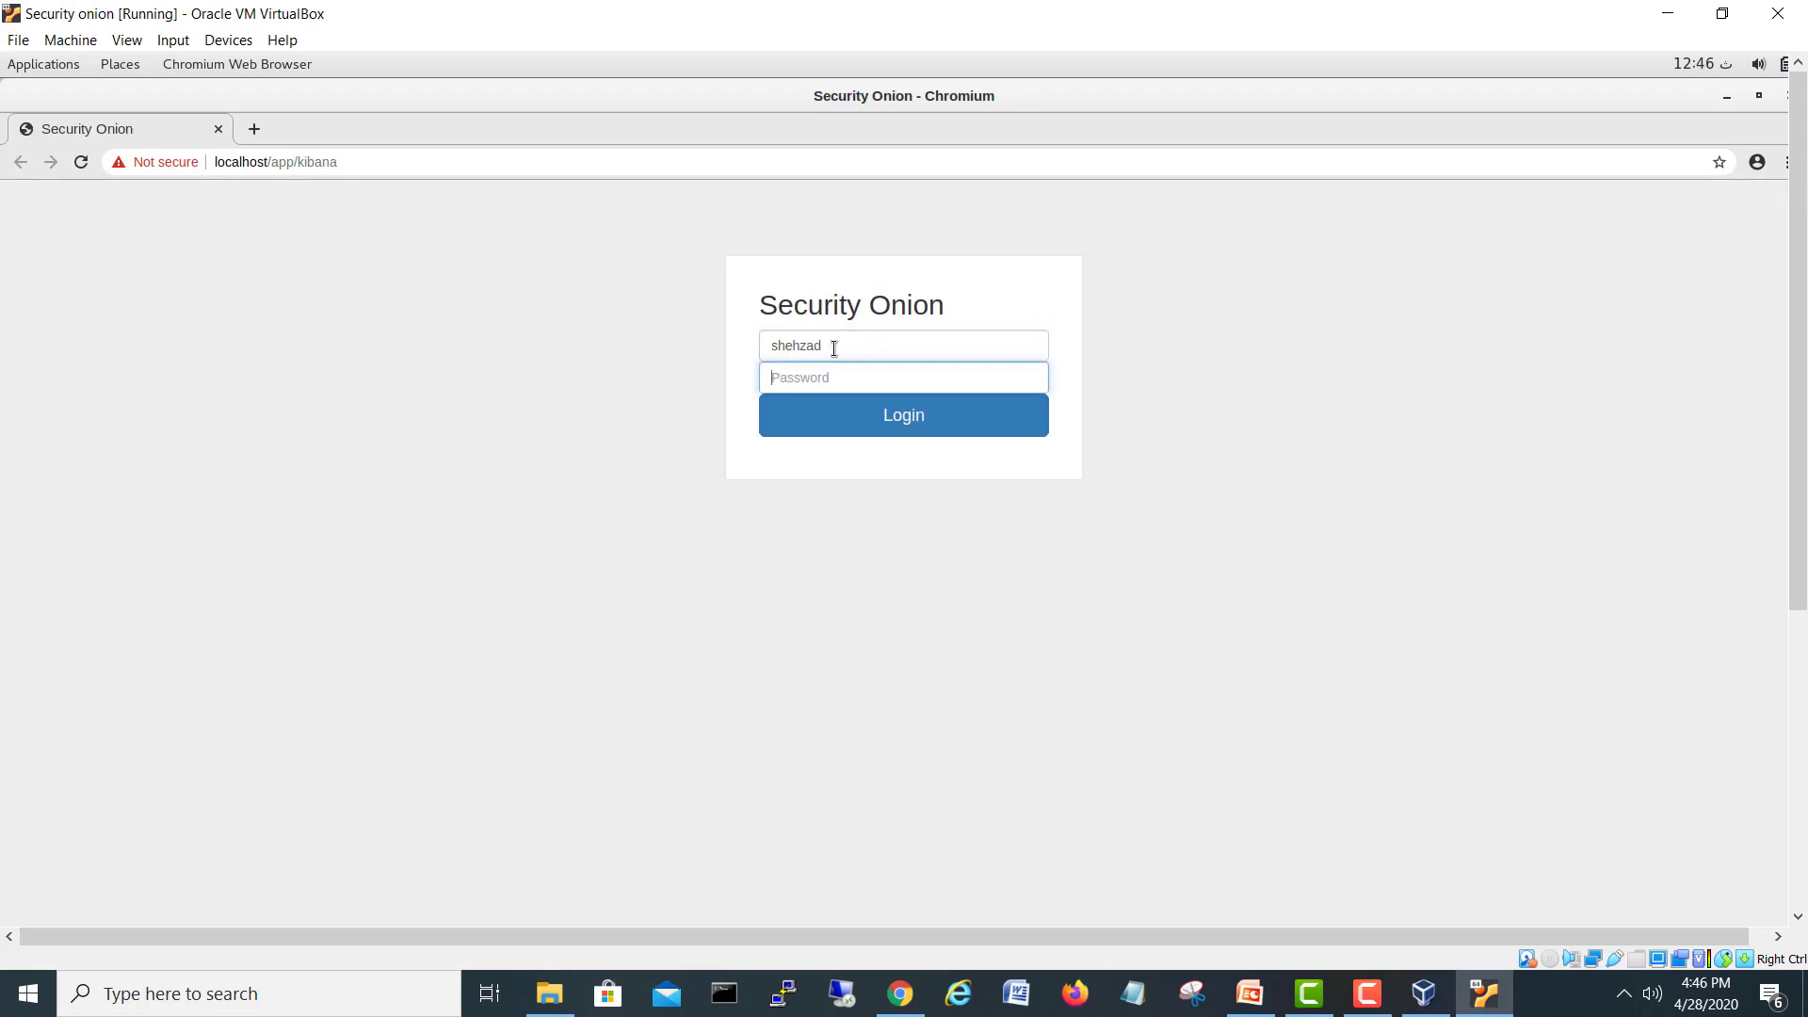
{"action": "type", "text": "*******"}
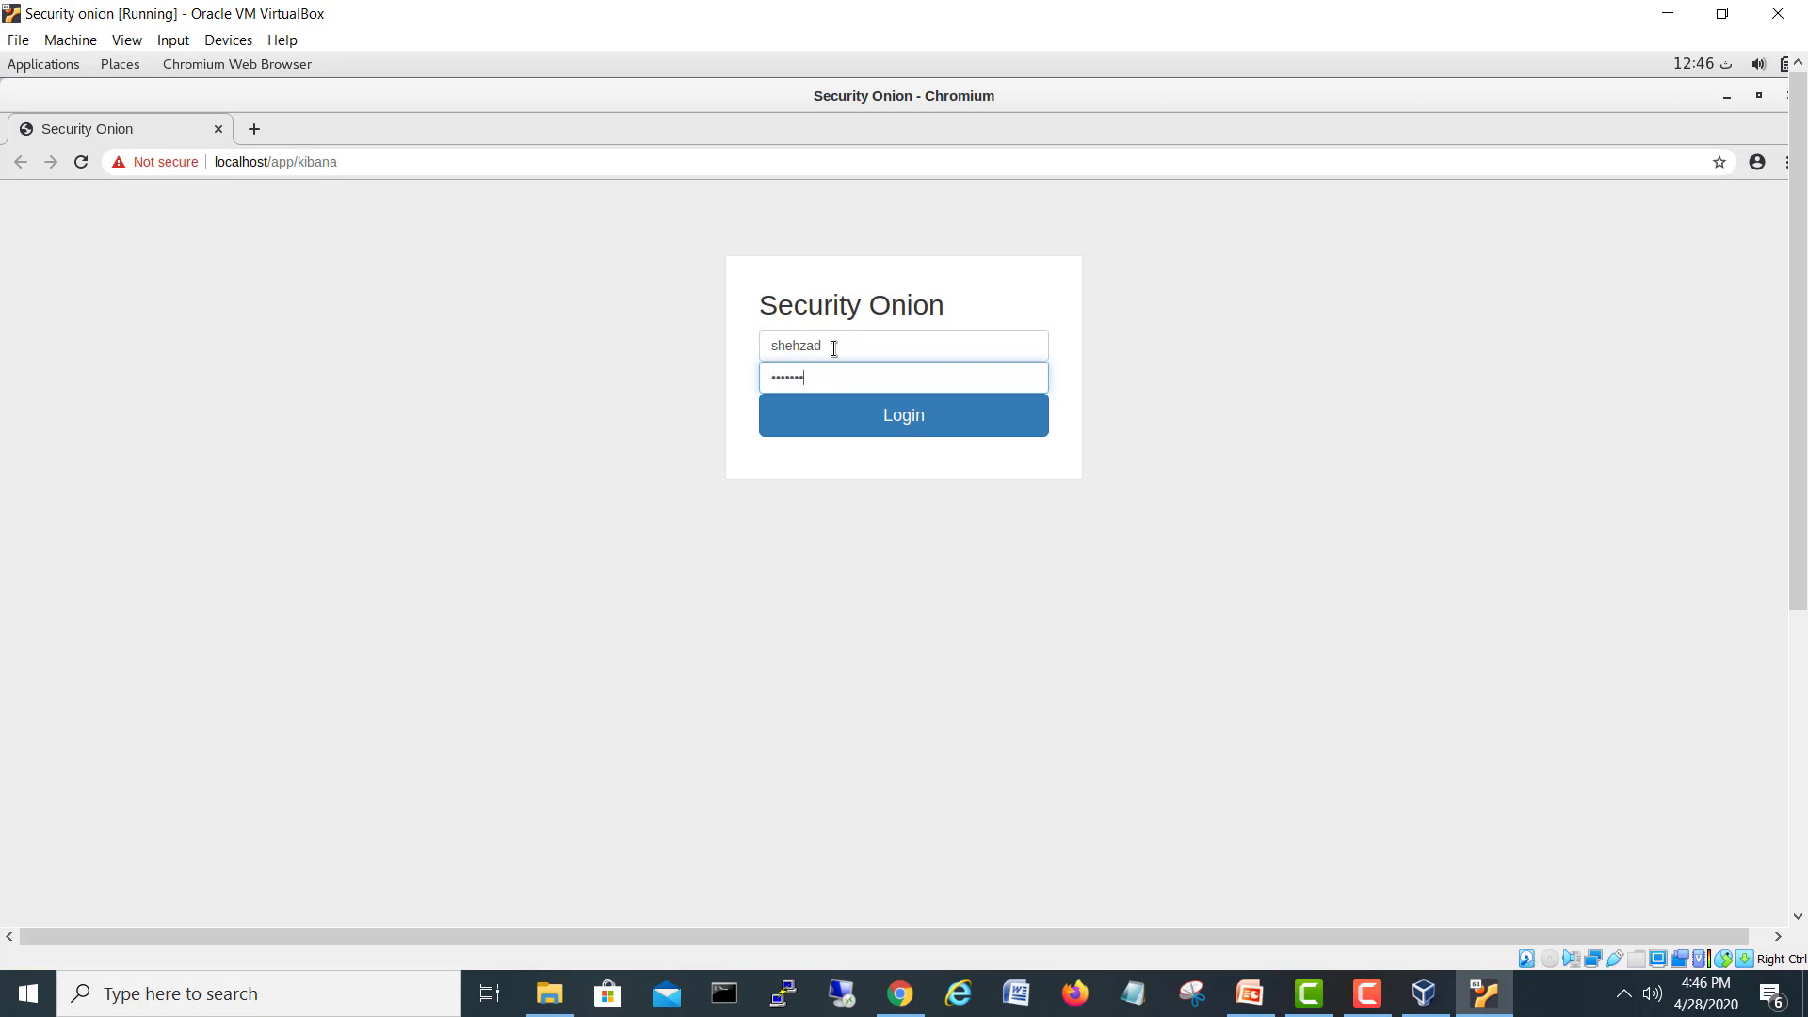
{"action": "left_click", "coordinate": [936, 415]}
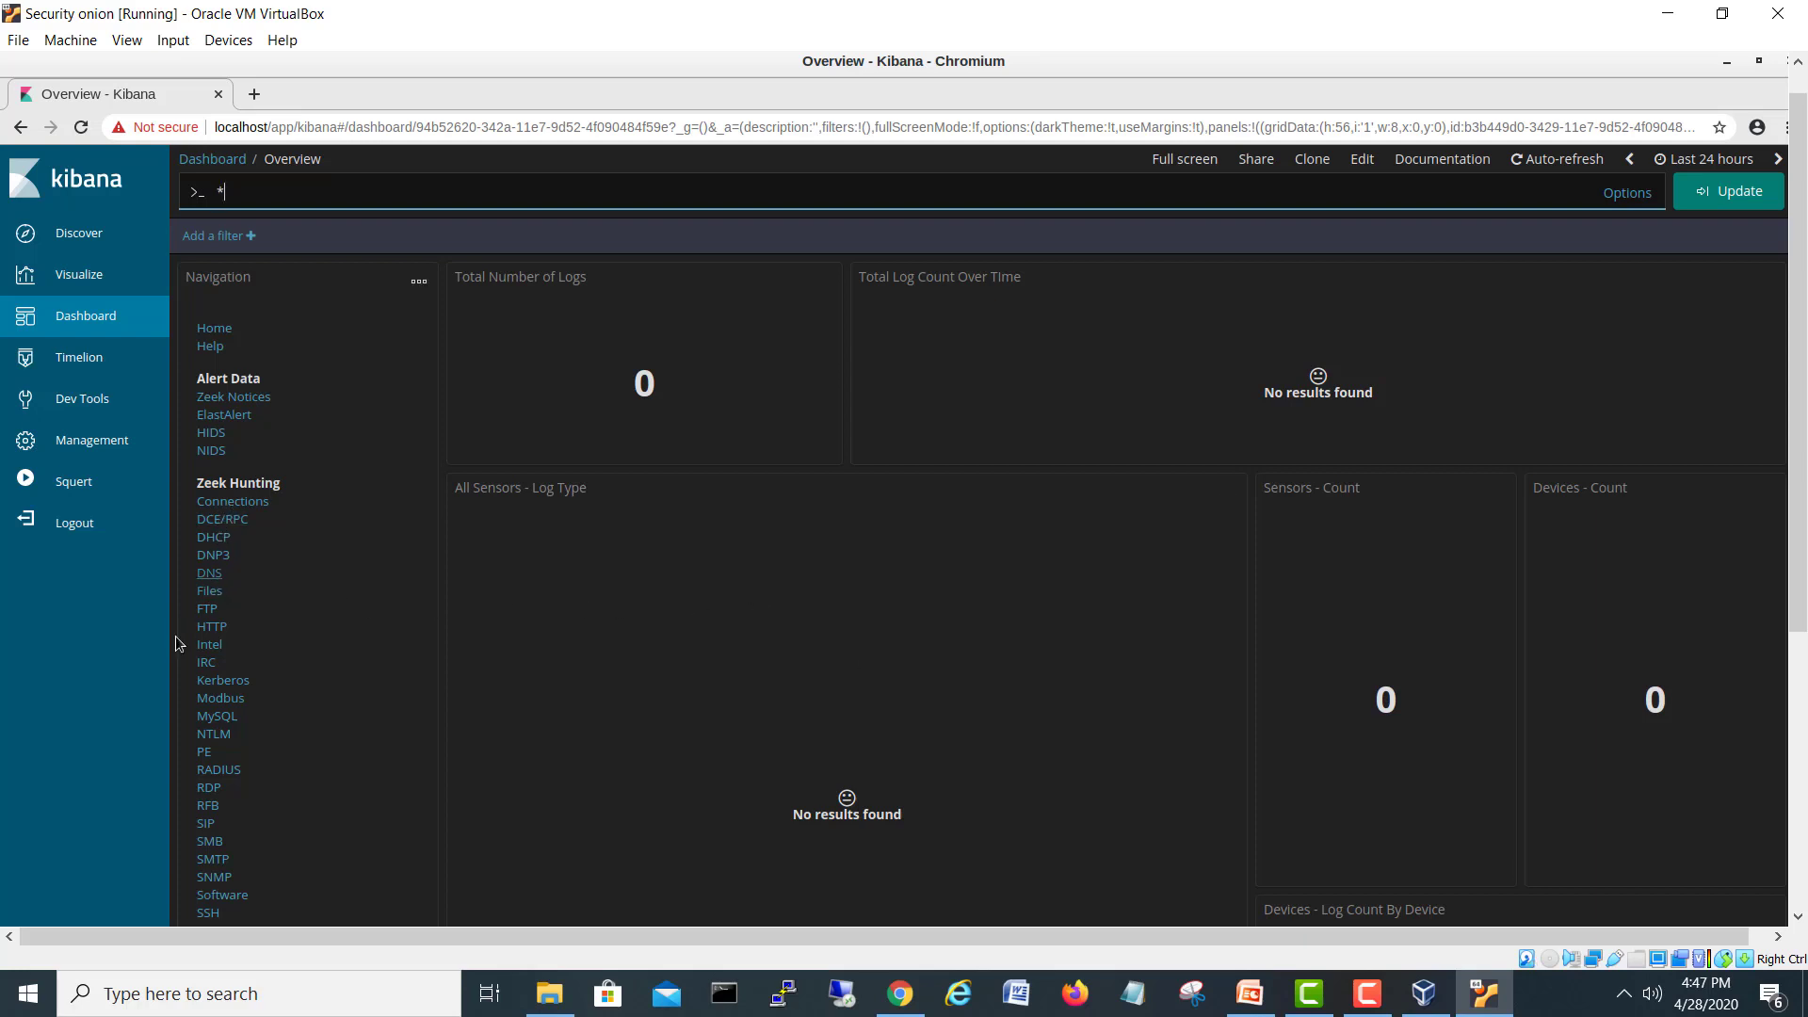
- Examine Kibana's Zeek RDP dashboard and Discover page, and the event list in Squert
{"action": "left_click", "coordinate": [211, 790]}
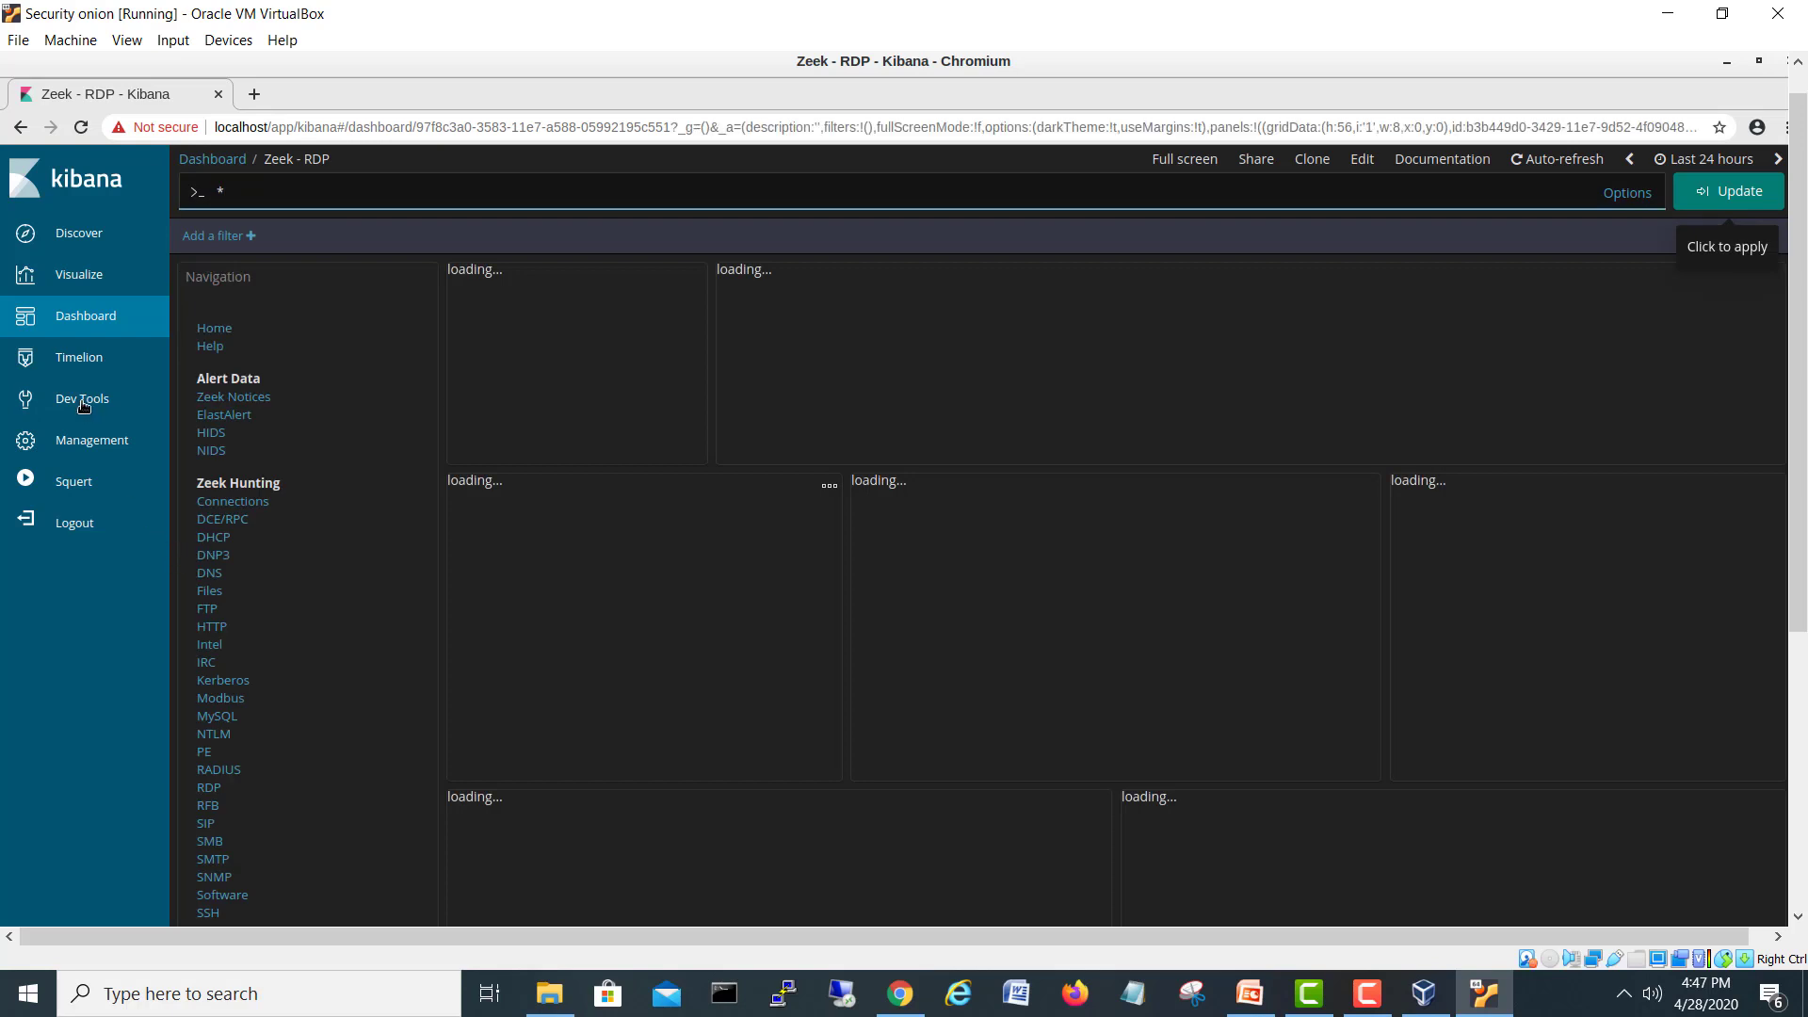
{"action": "left_click", "coordinate": [82, 234]}
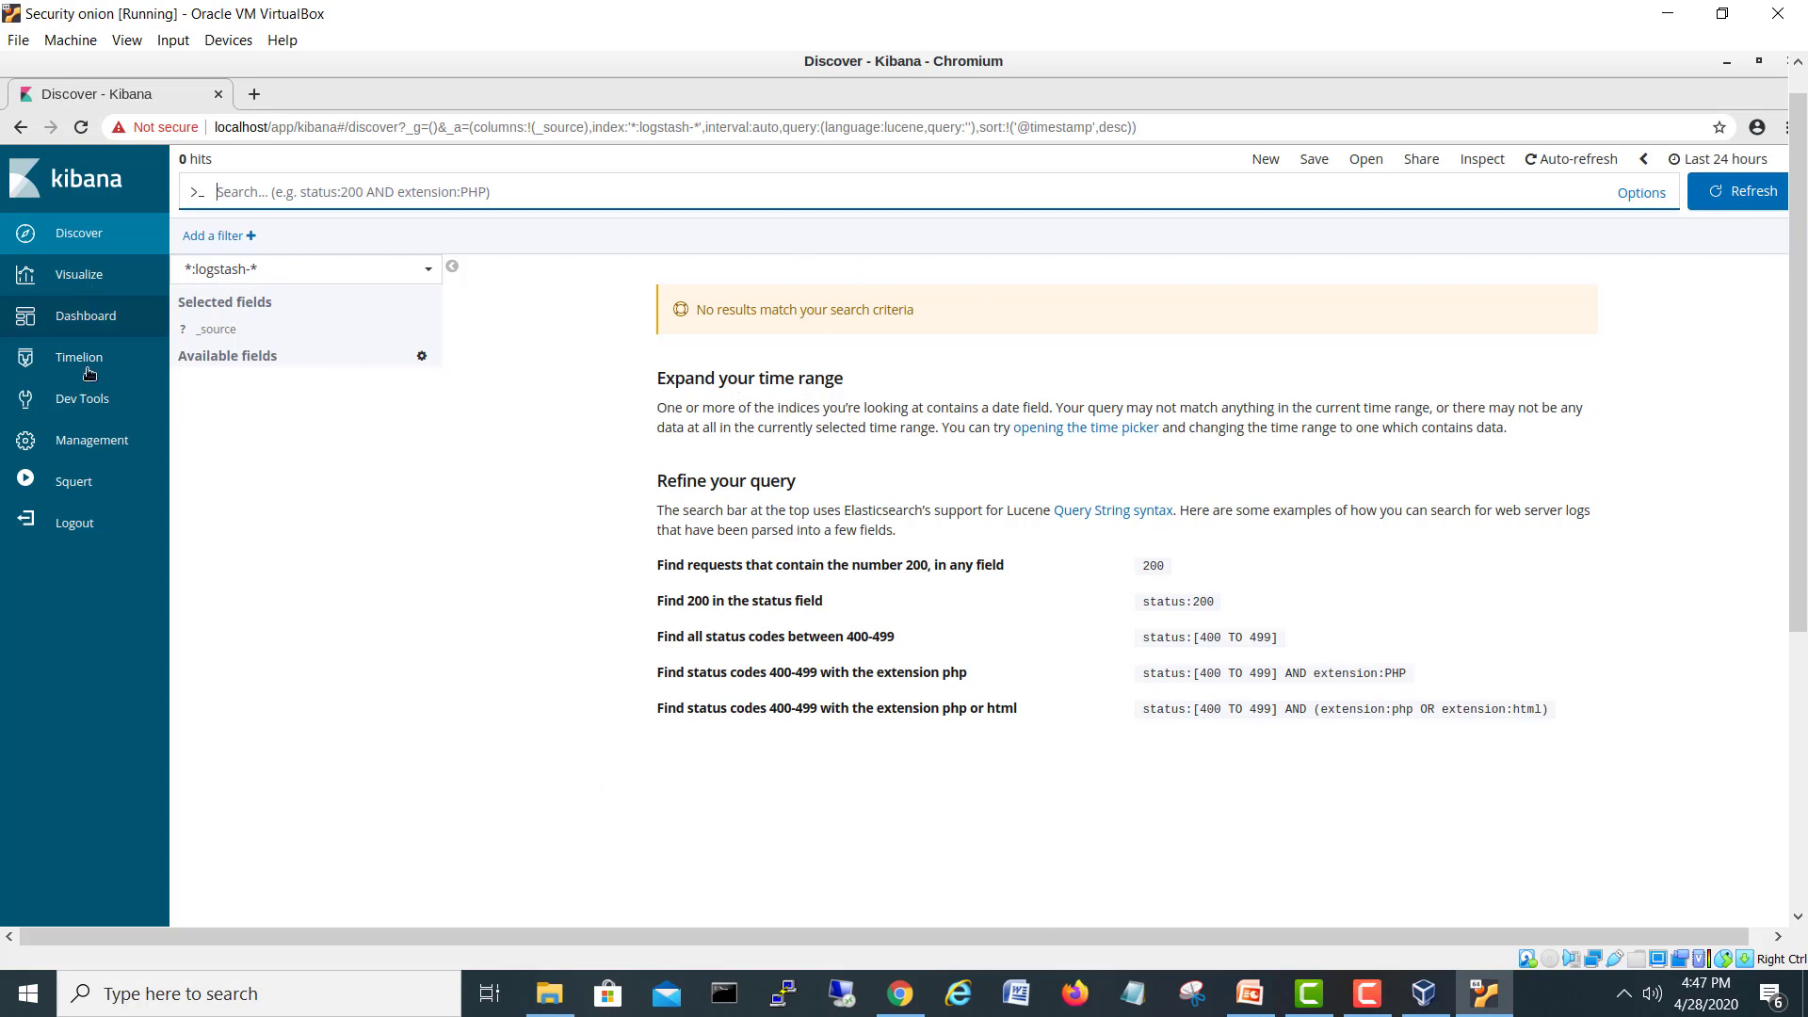
{"action": "left_click", "coordinate": [75, 494]}
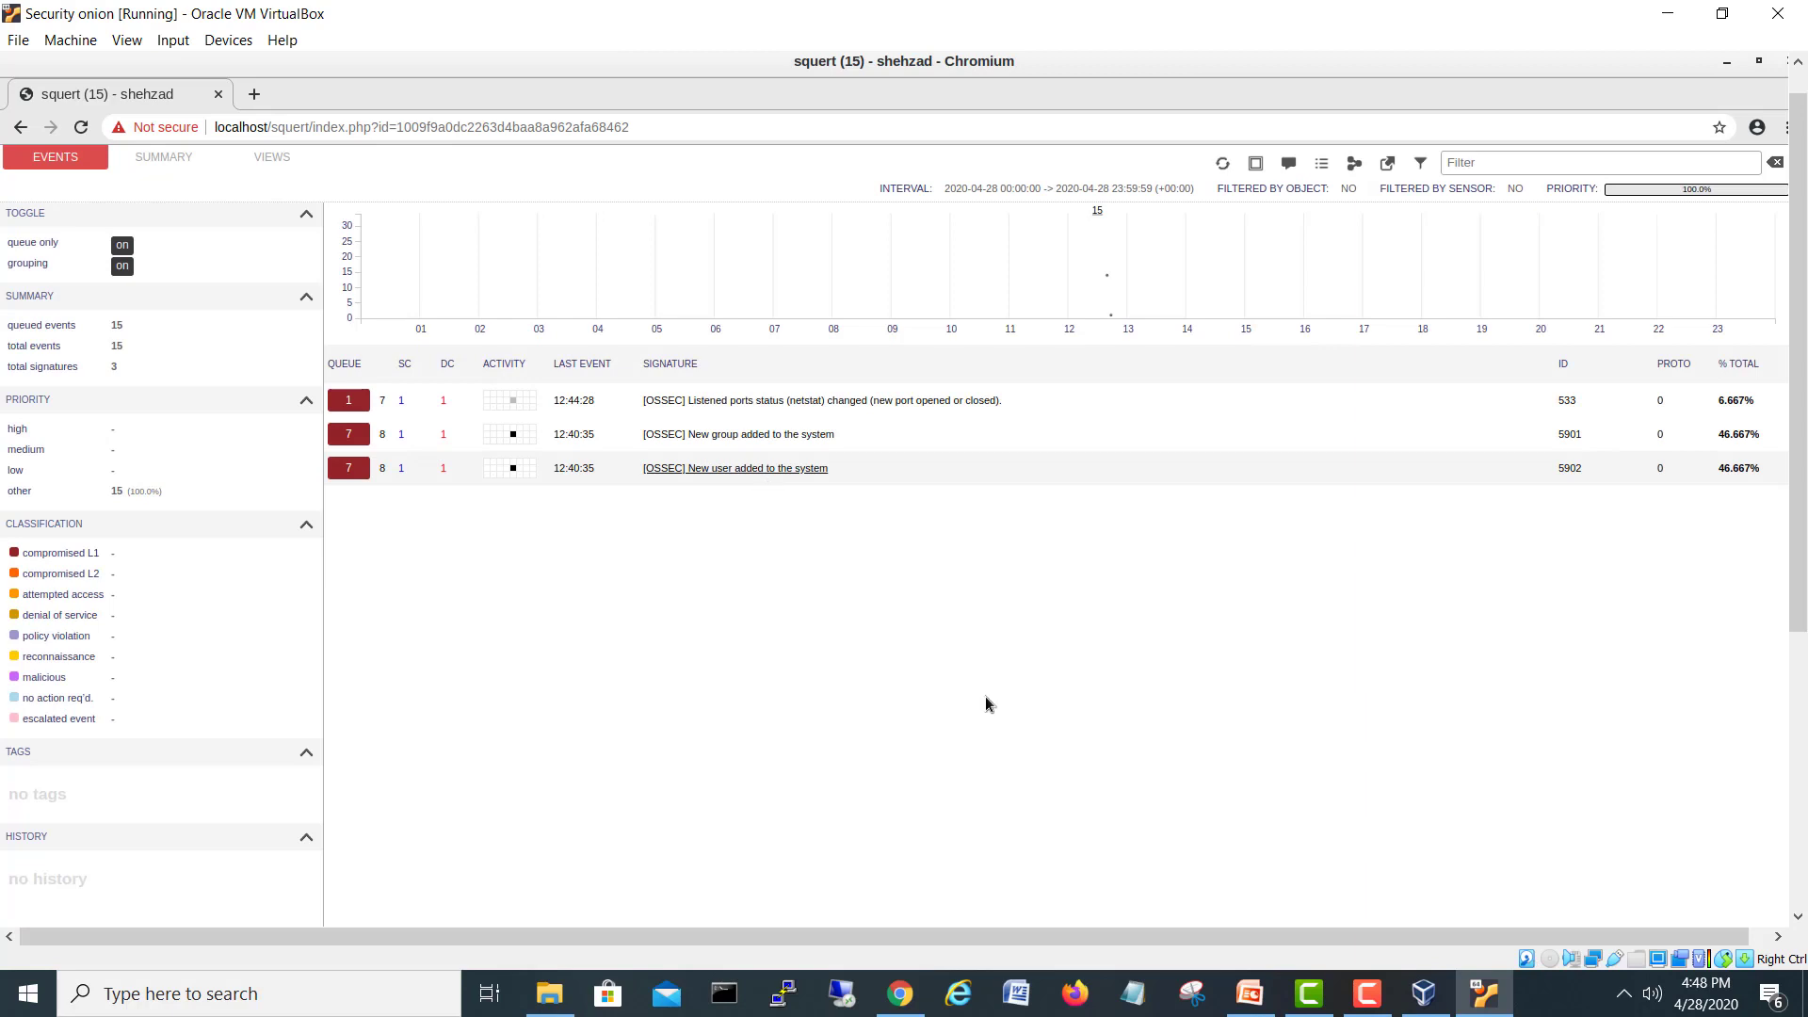
- Return from Squert to Kibana's Discover page, and restore the browser window and move it clear of the desktop icons
{"action": "left_click", "coordinate": [20, 126]}
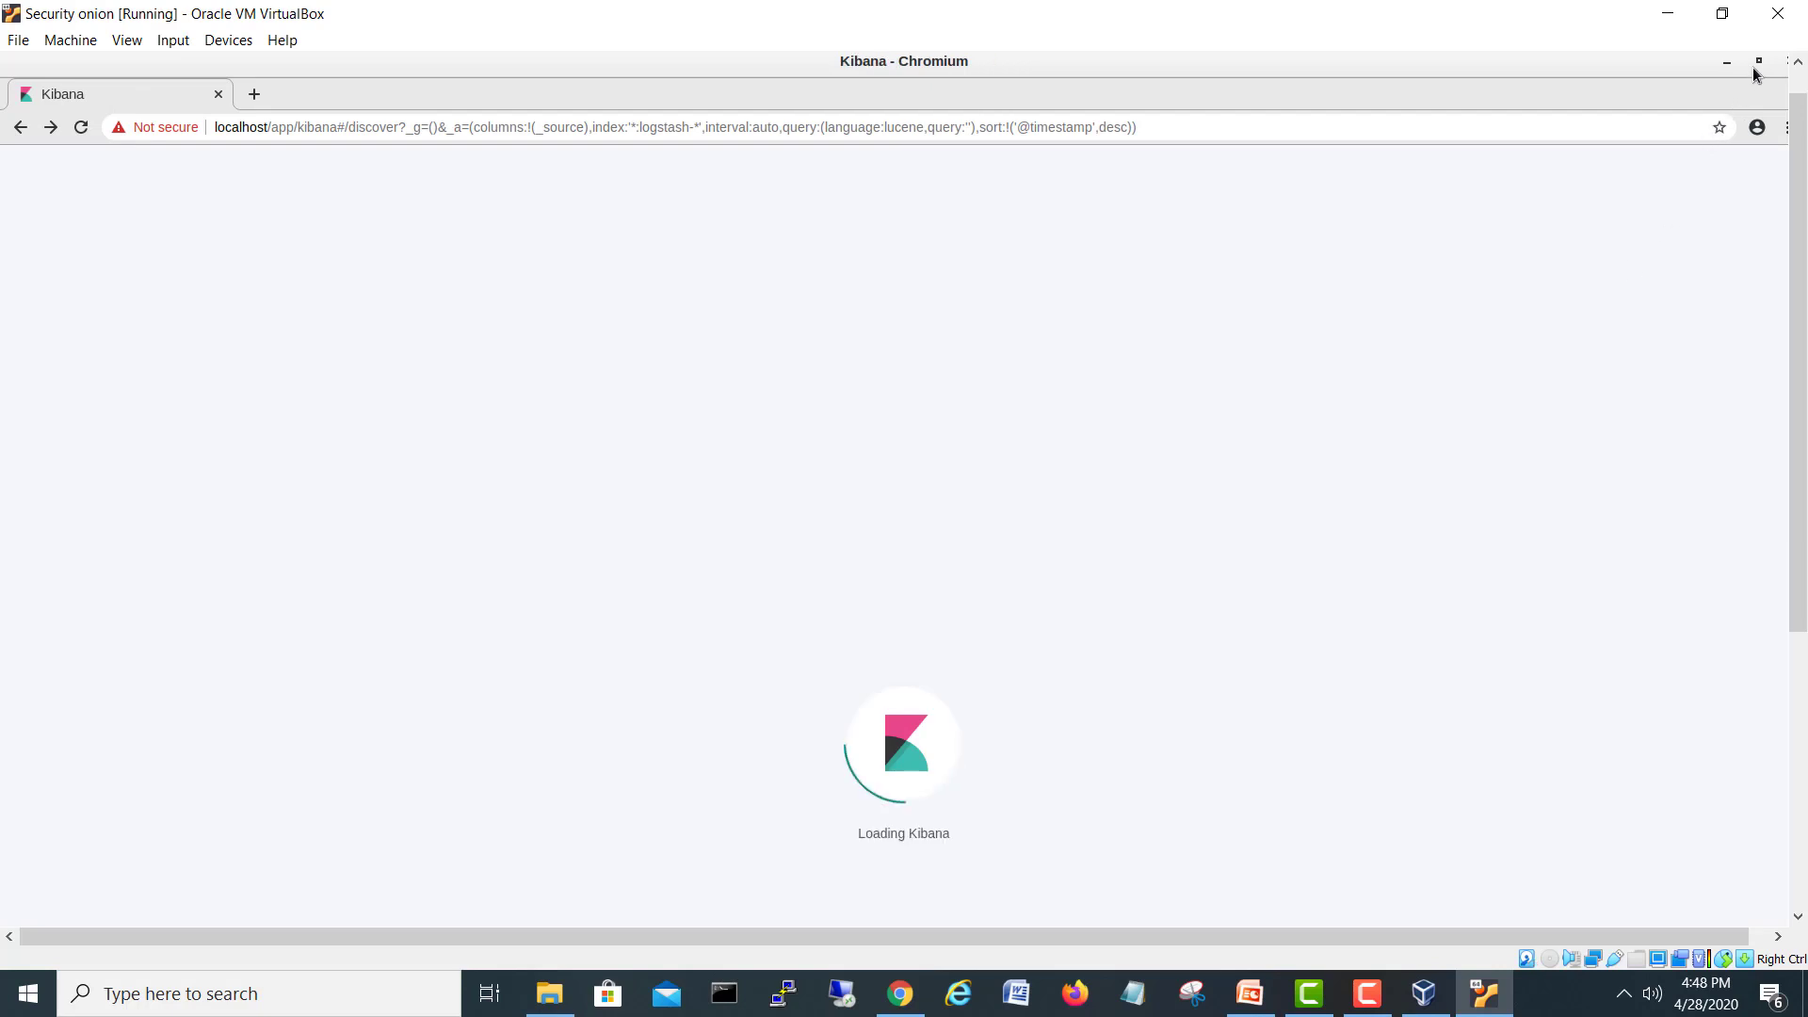
{"action": "key", "text": "alt+F10"}
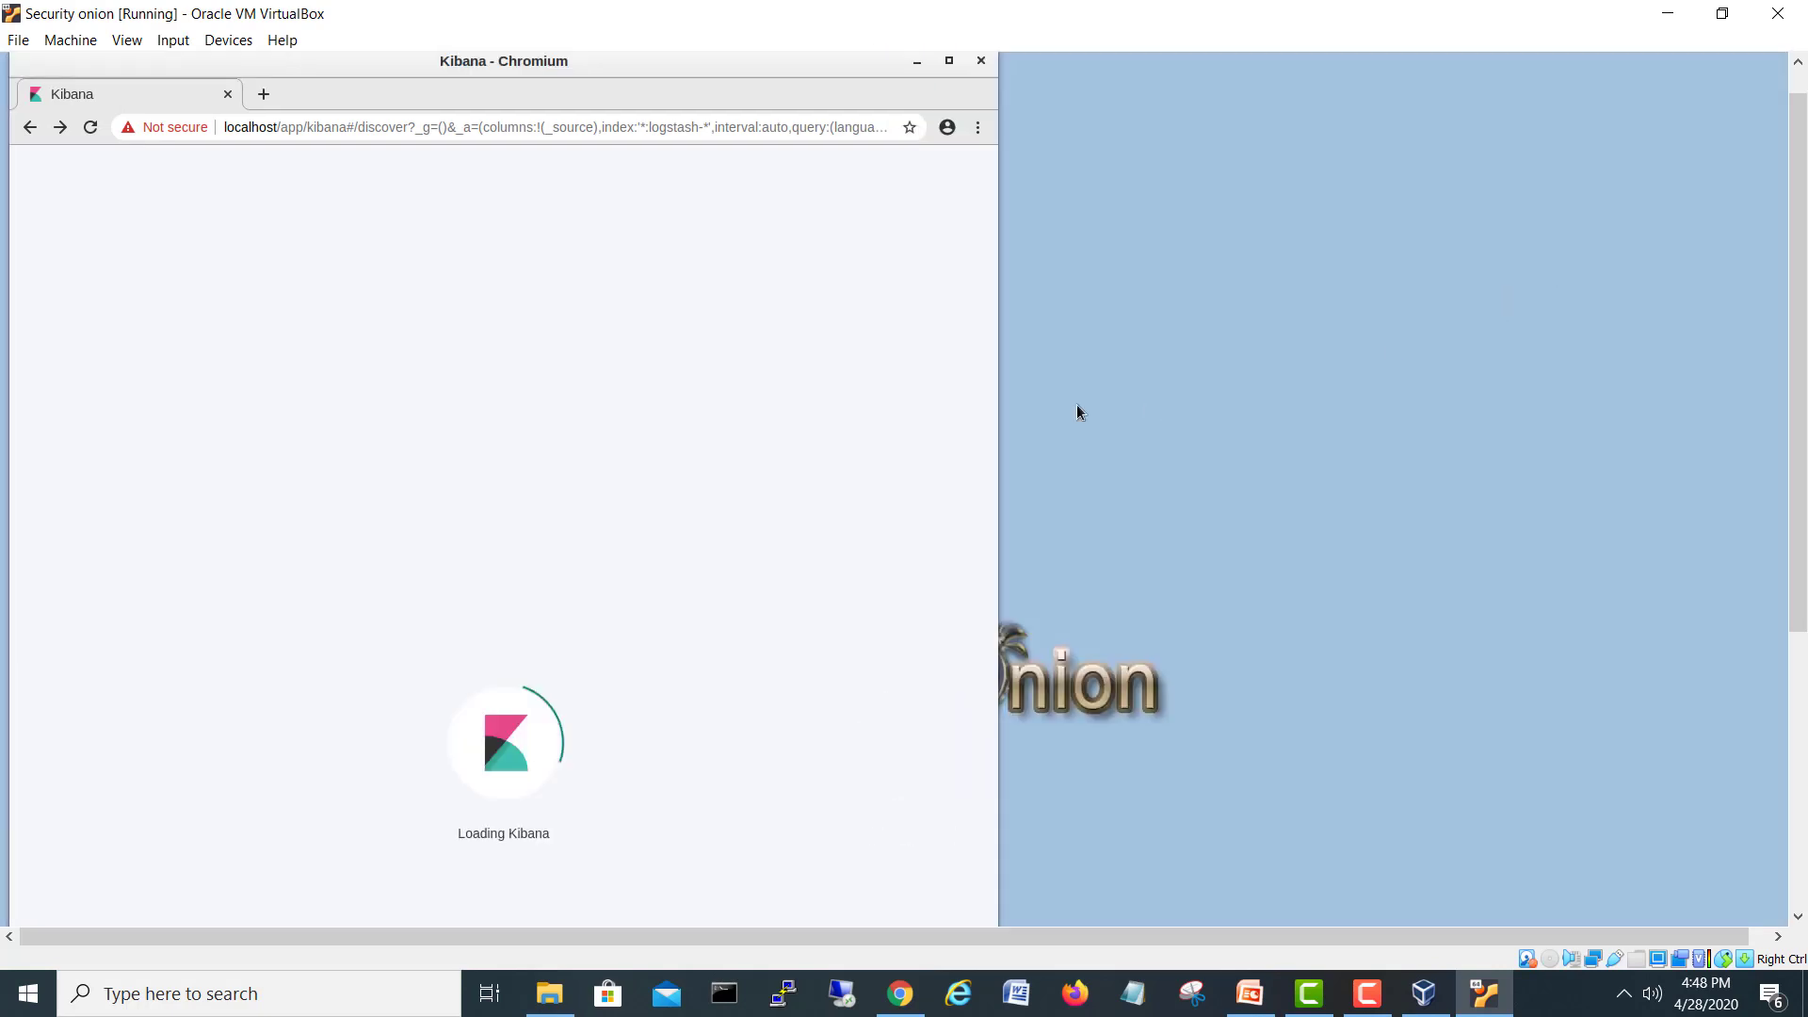
{"action": "left_click_drag", "start_coordinate": [733, 64], "coordinate": [1037, 113]}
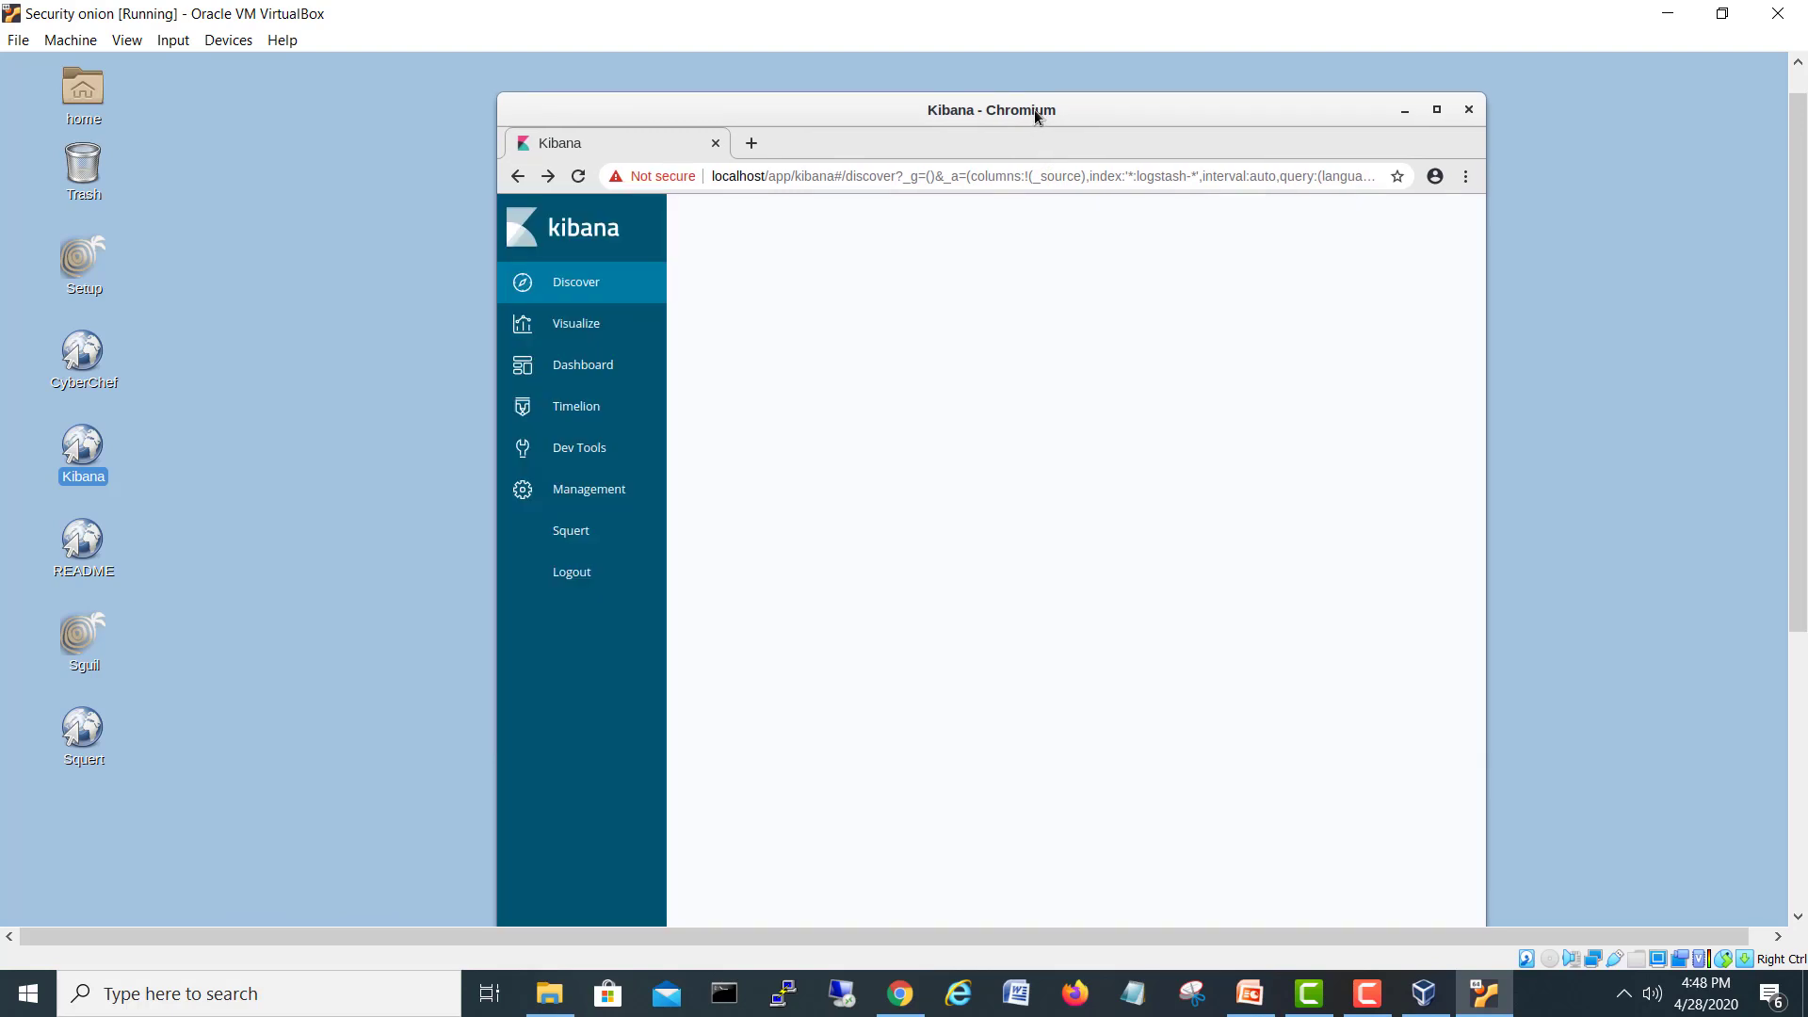